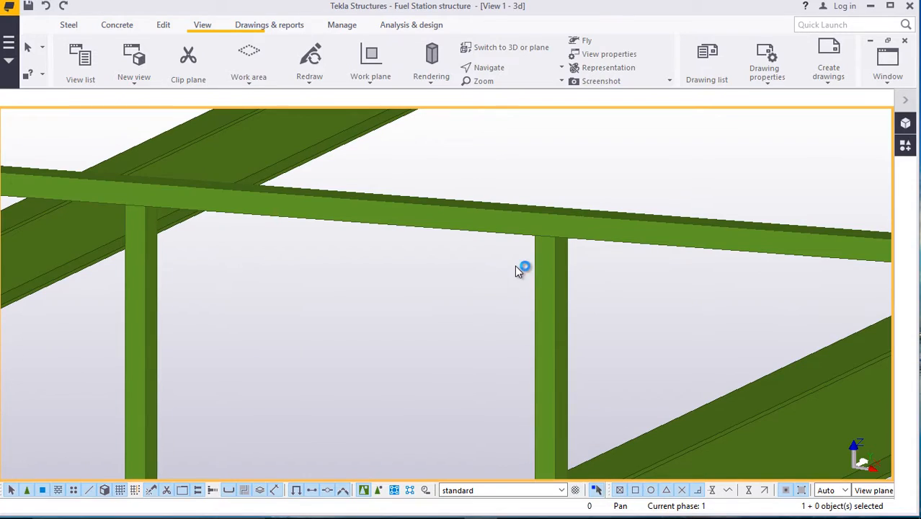
Examine the top rail and its supporting posts along the outer roof beam, including the end-post connection.
scroll(560, 261, down, 5)
scroll(566, 252, up, 5)
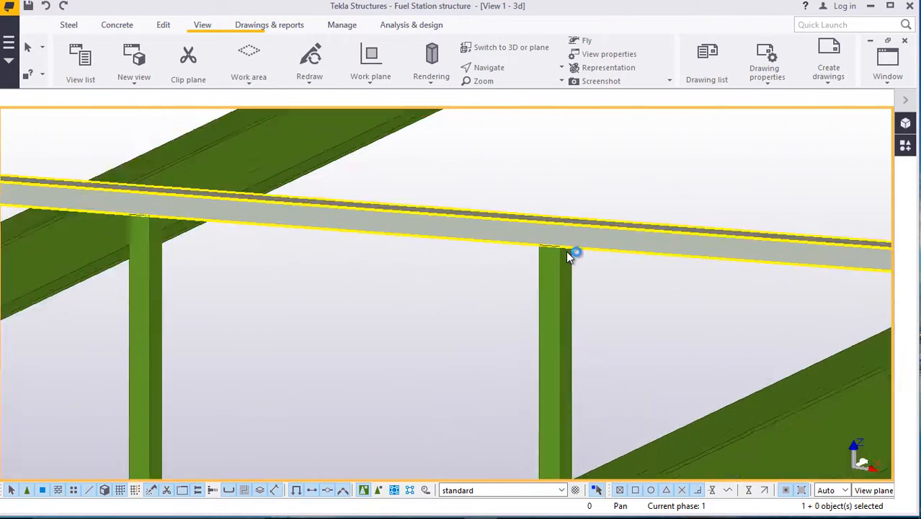
scroll(566, 251, down, 7)
scroll(548, 252, up, 3)
scroll(549, 251, up, 3)
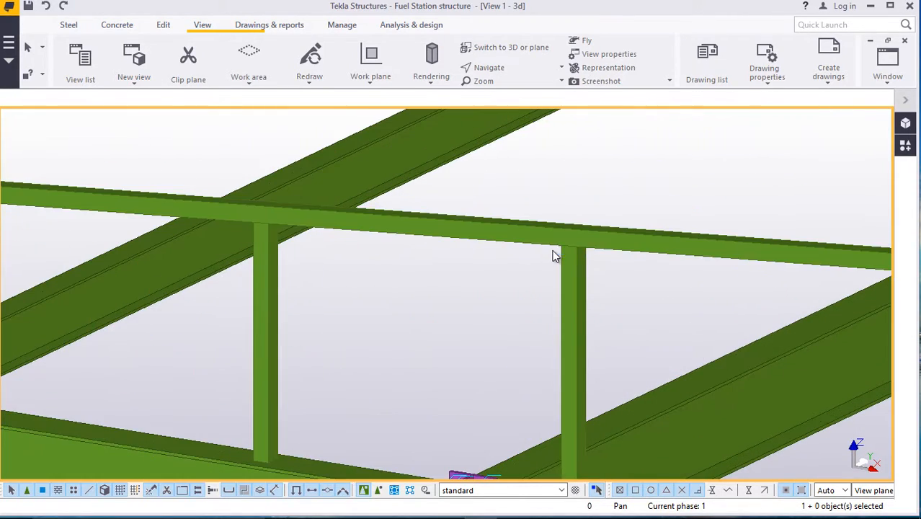
scroll(559, 251, down, 5)
scroll(564, 245, down, 1)
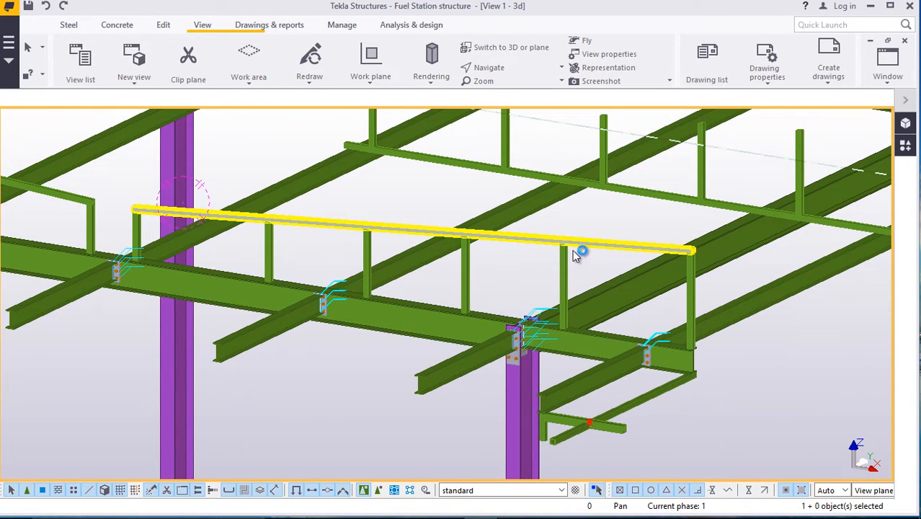
scroll(573, 252, down, 4)
scroll(575, 253, up, 6)
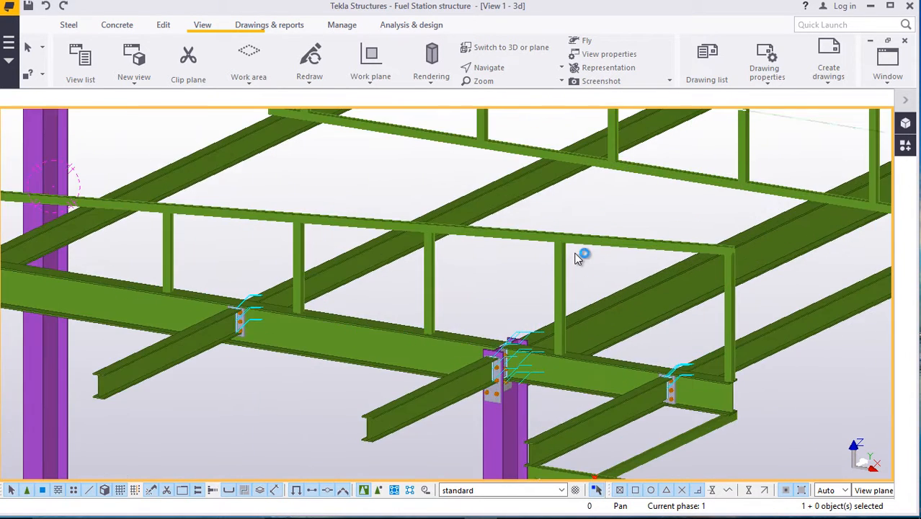
scroll(577, 257, up, 2)
scroll(576, 257, down, 3)
scroll(677, 287, up, 5)
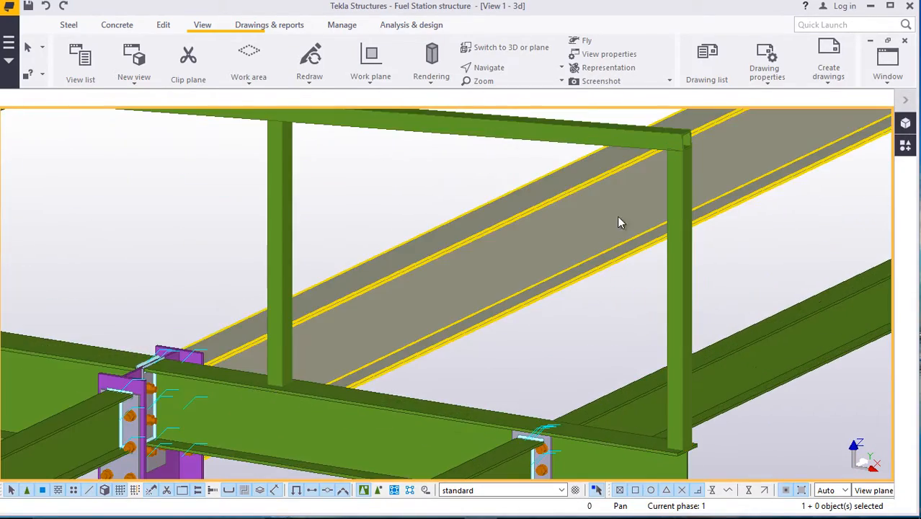
scroll(617, 224, down, 5)
scroll(555, 222, up, 6)
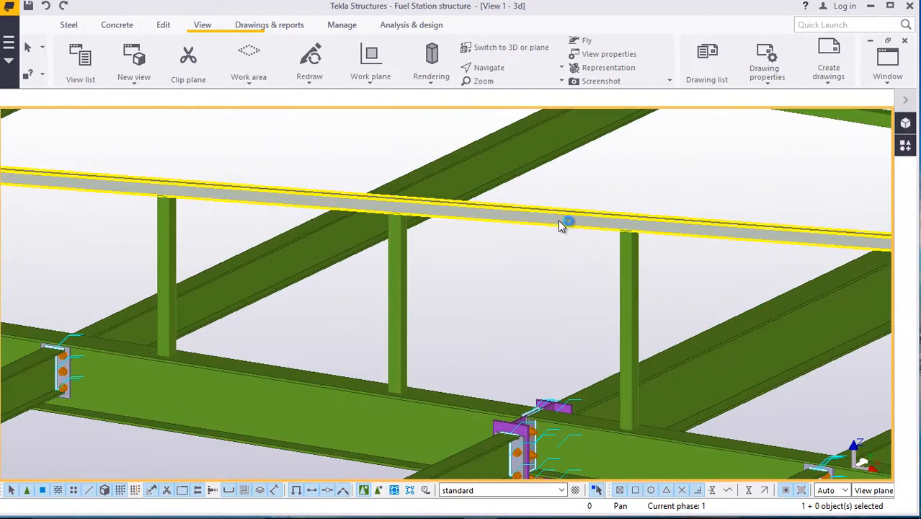
click(558, 220)
right_click(674, 157)
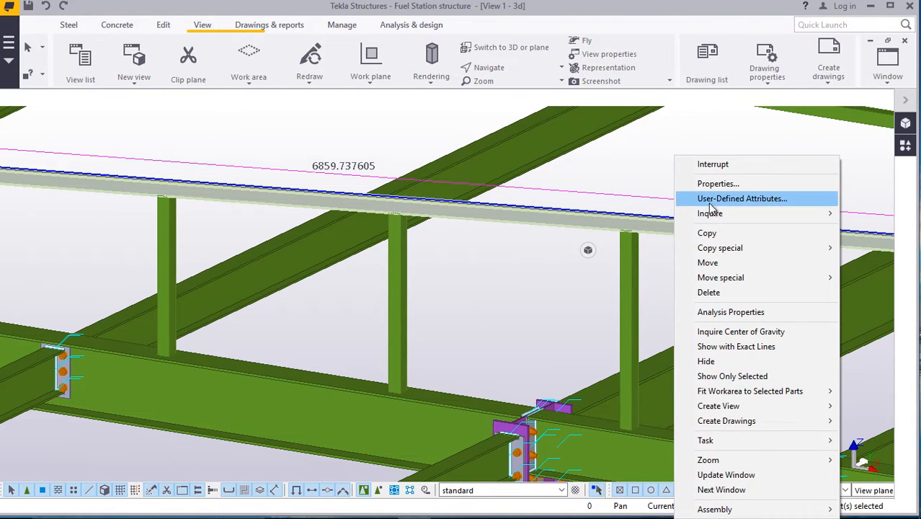
click(710, 263)
scroll(524, 258, down, 3)
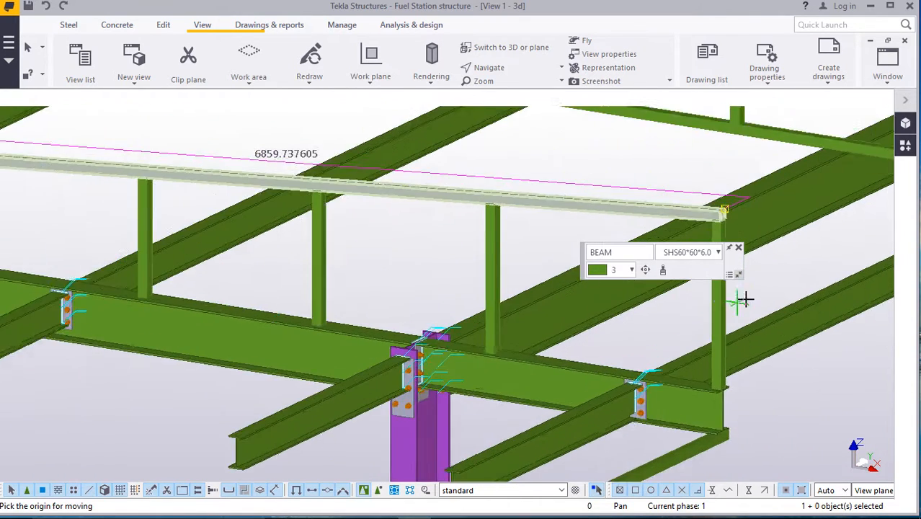
scroll(724, 206, up, 6)
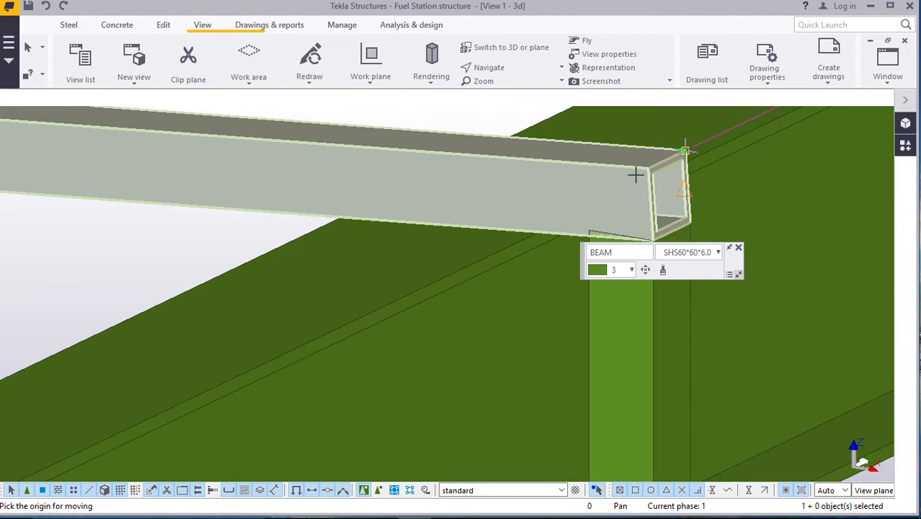
click(653, 238)
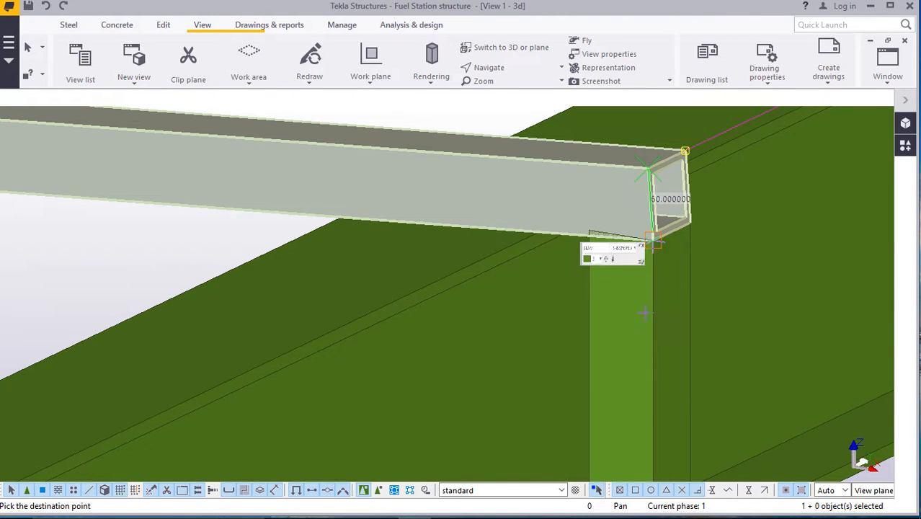
scroll(646, 354, down, 1)
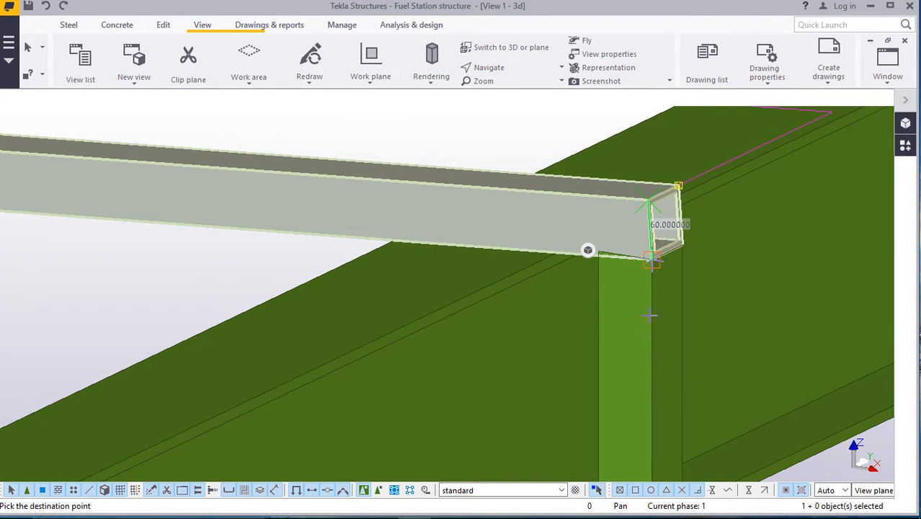
scroll(648, 315, down, 1)
right_click(376, 149)
click(414, 158)
Move the SHS60*60*6.0 top rail 50 mm straight down, from its end's lower edge toward the base of the end post.
right_click(456, 139)
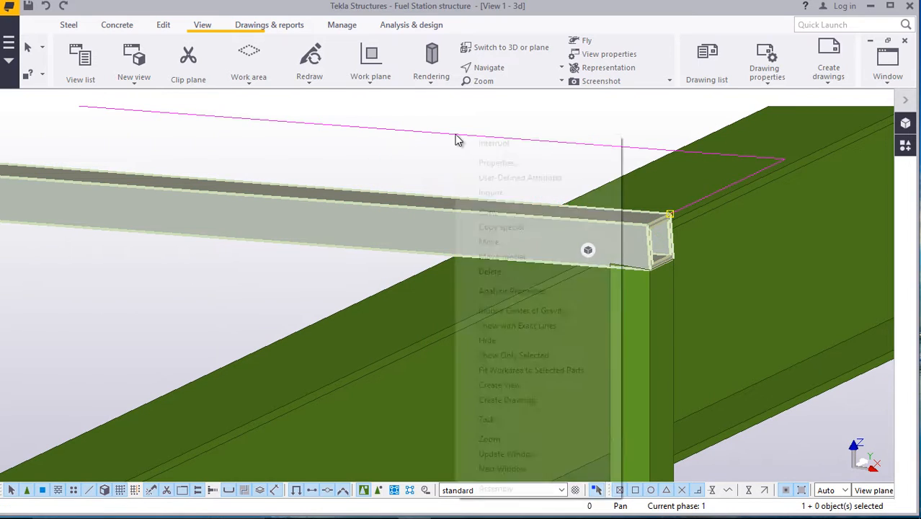
click(506, 214)
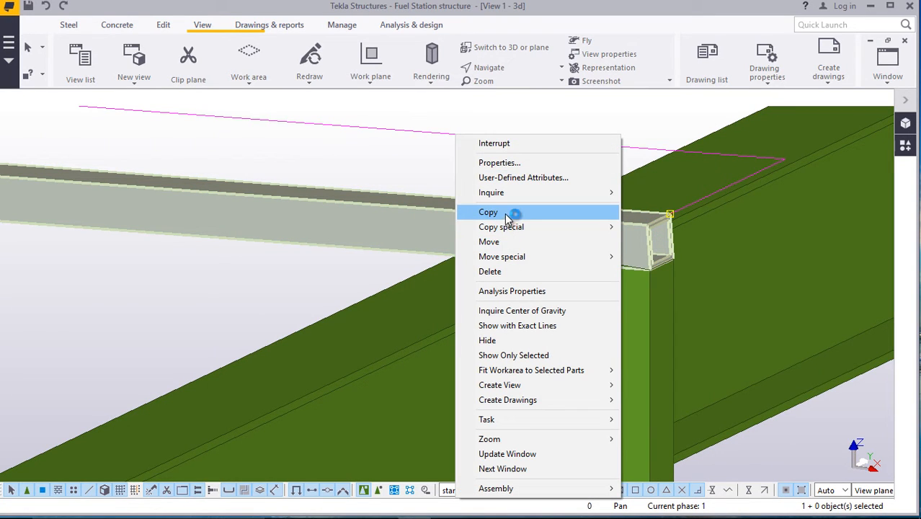
click(505, 242)
scroll(663, 264, up, 4)
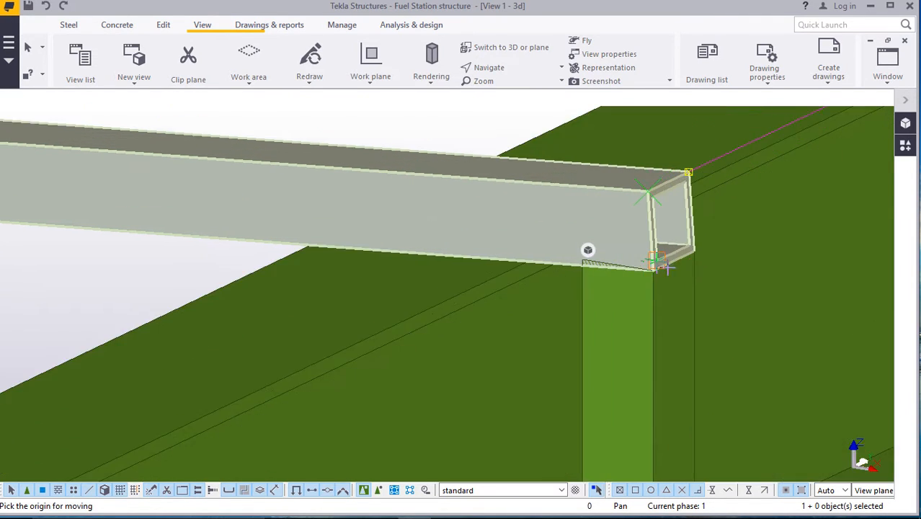
scroll(694, 266, up, 2)
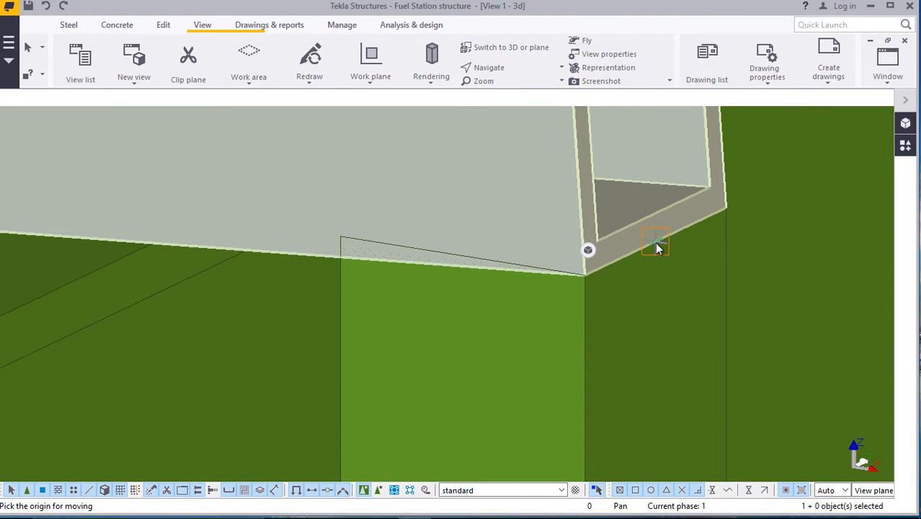
scroll(656, 243, down, 8)
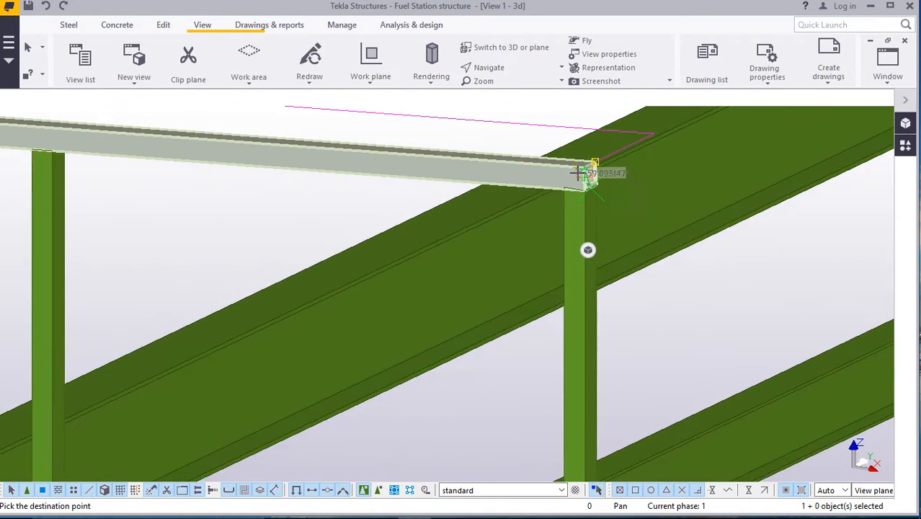
scroll(581, 172, down, 2)
scroll(581, 323, up, 5)
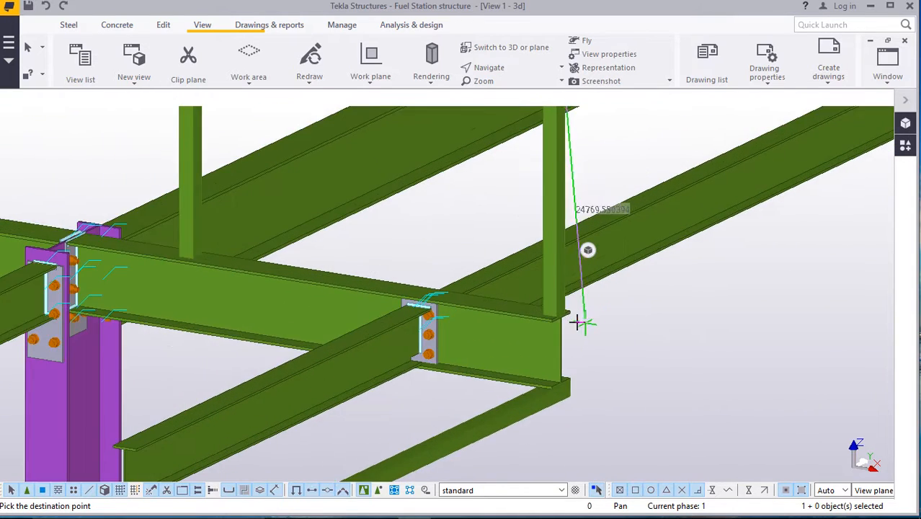
scroll(567, 310, up, 1)
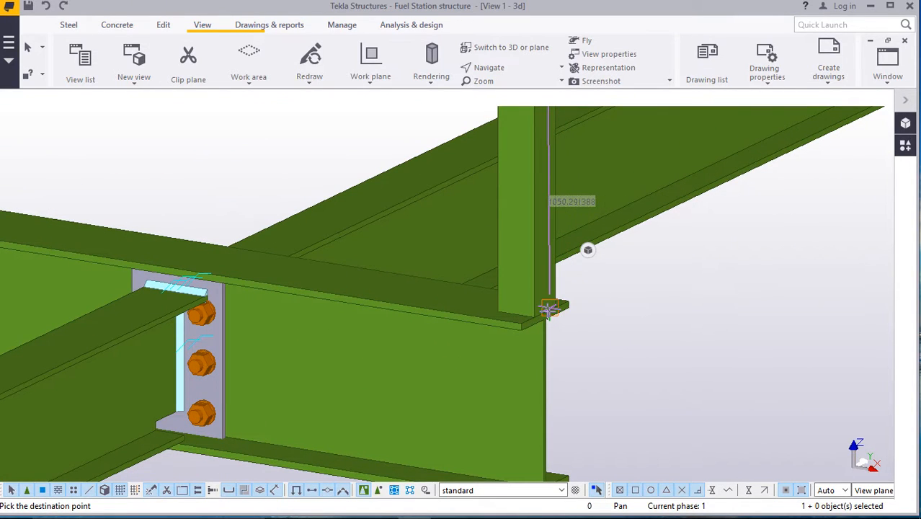
scroll(548, 310, up, 4)
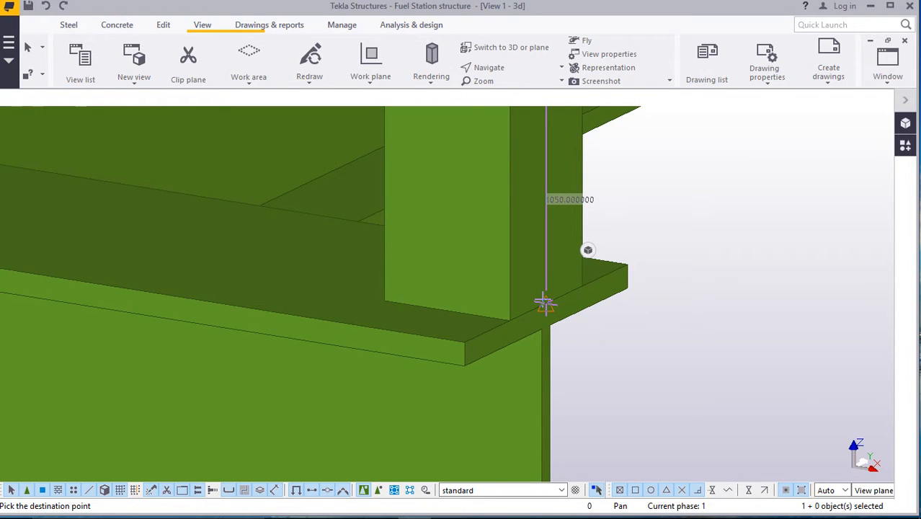
text(50)
key(Return)
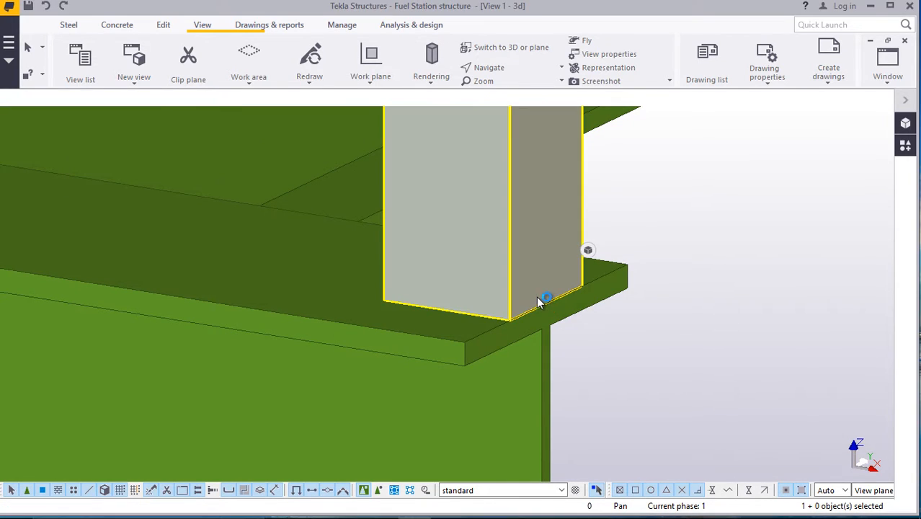
Move the same top rail a further 80 mm down along the end post toward the beam flange.
scroll(538, 298, down, 6)
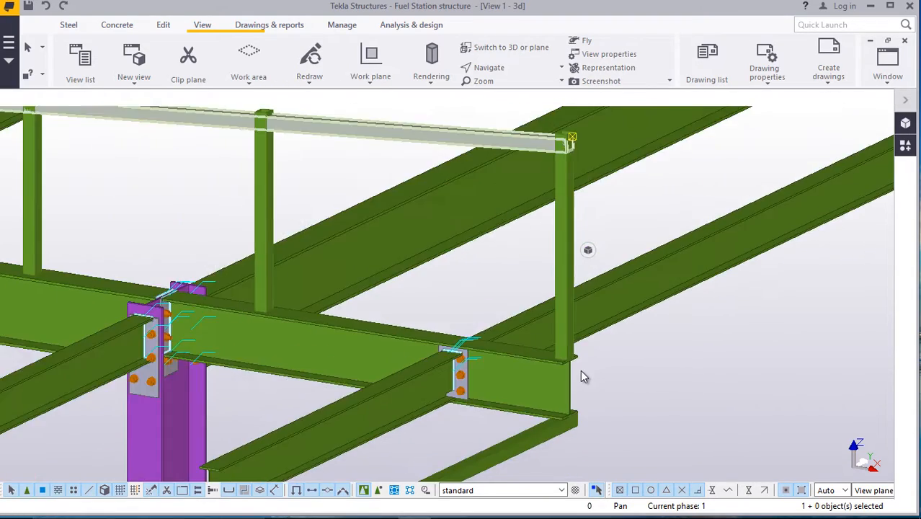
scroll(581, 370, down, 3)
scroll(513, 271, up, 4)
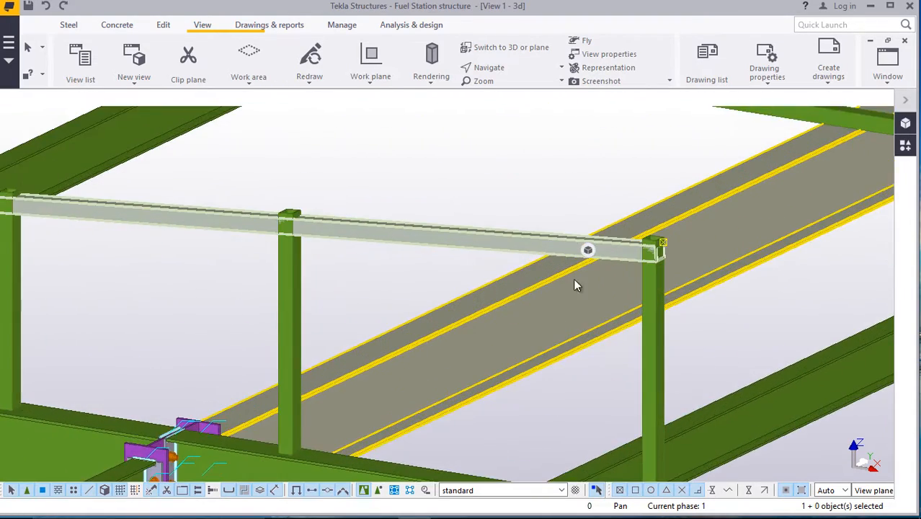
scroll(574, 284, up, 5)
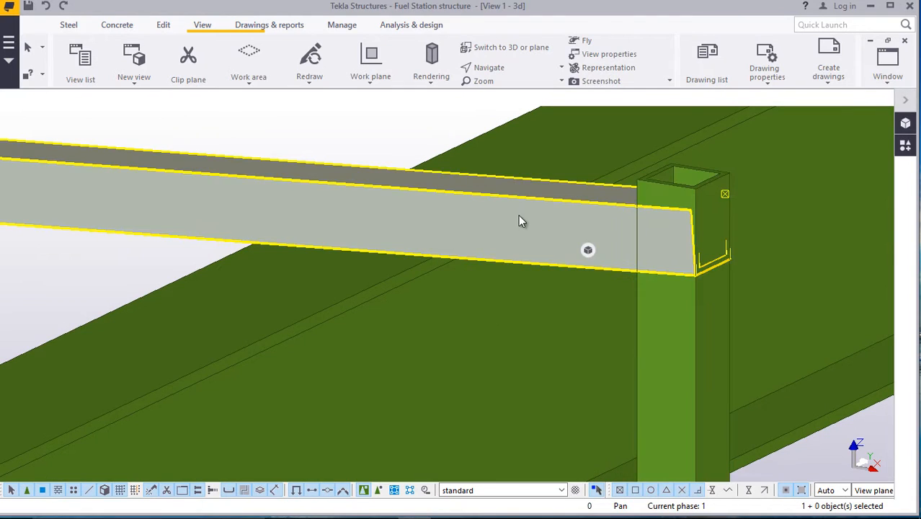
right_click(518, 218)
click(551, 262)
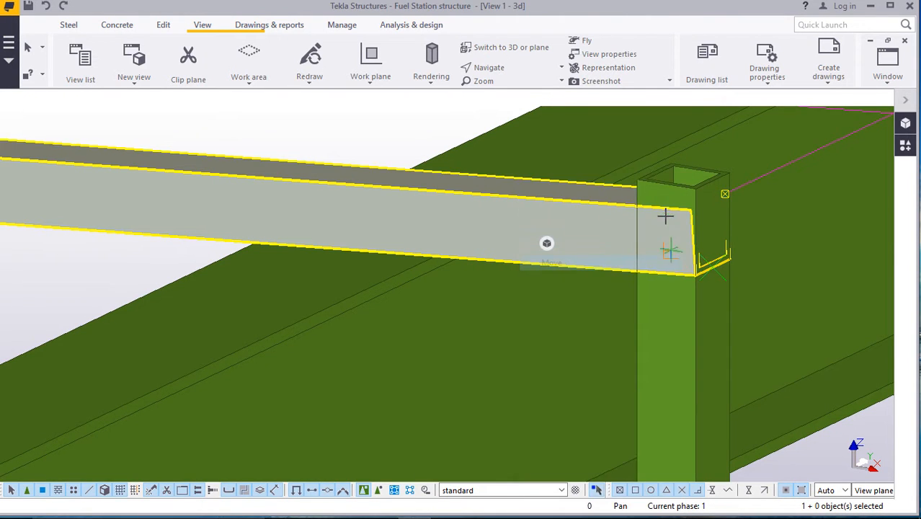
scroll(664, 215, up, 2)
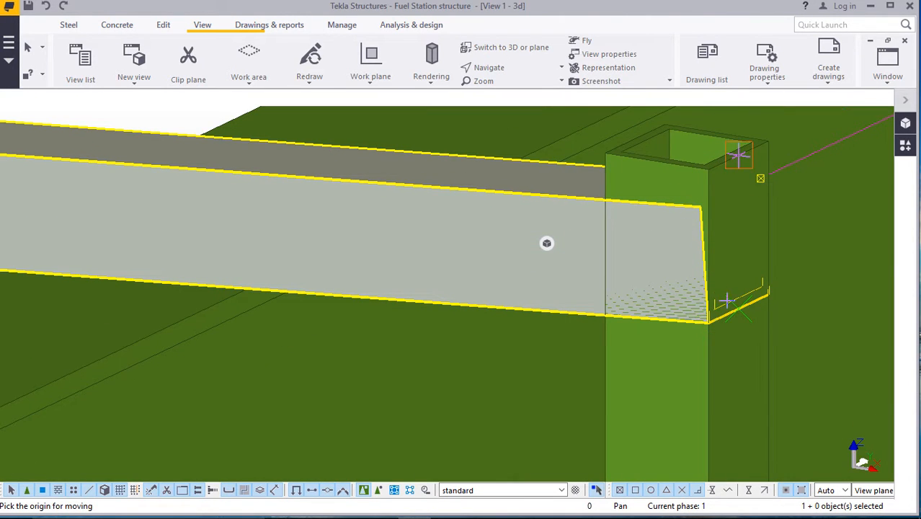
scroll(549, 200, down, 8)
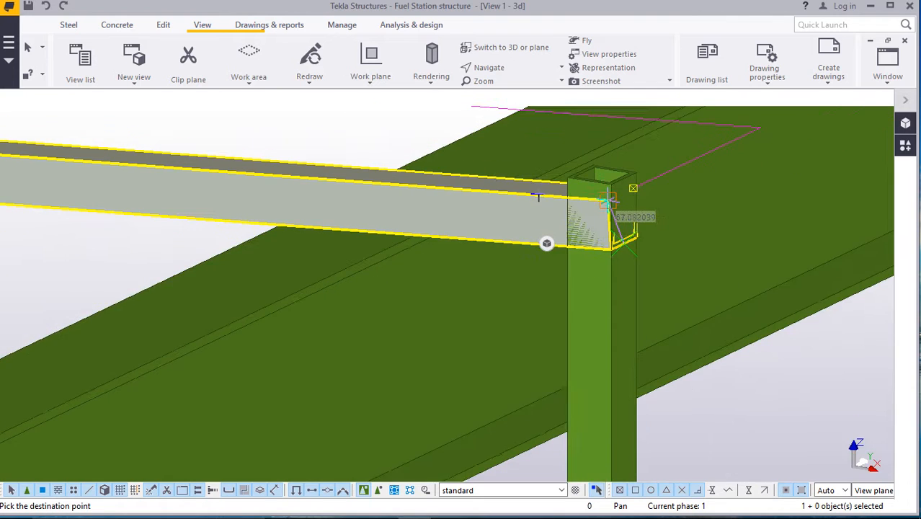
scroll(560, 432, up, 6)
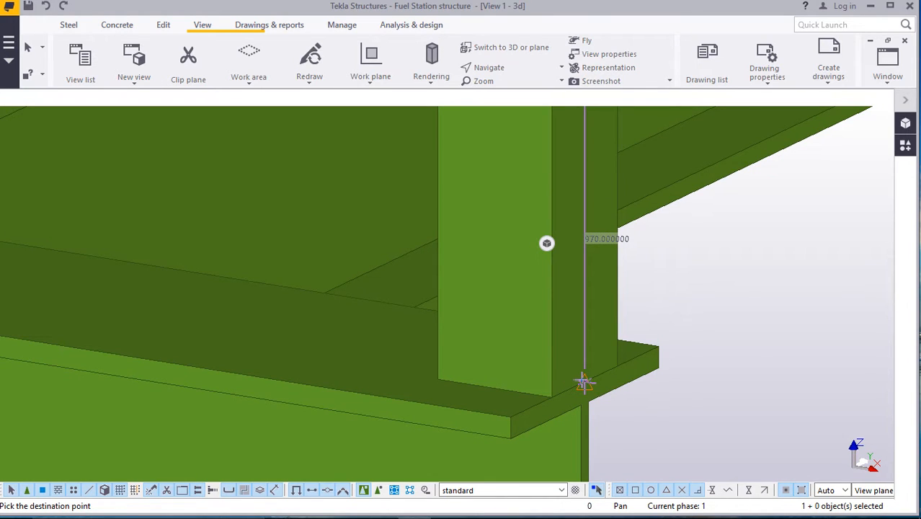
text(80)
key(Return)
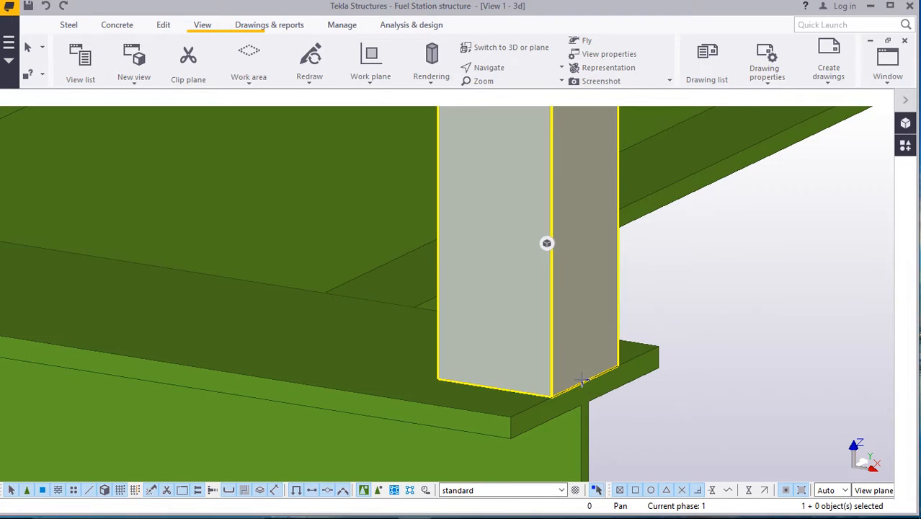
End the move command and shorten the post at the low end of the lowered top rail so its top stops within the rail.
scroll(580, 337, down, 10)
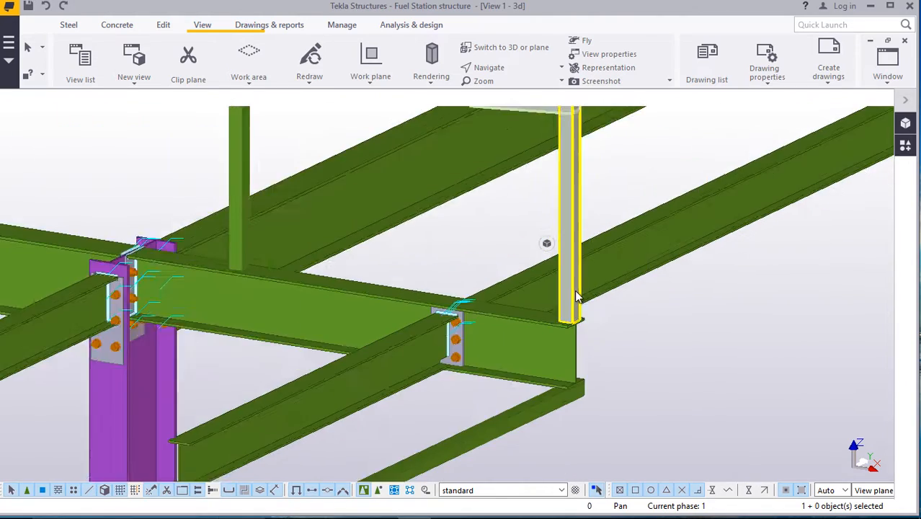
scroll(580, 303, down, 3)
scroll(245, 240, up, 6)
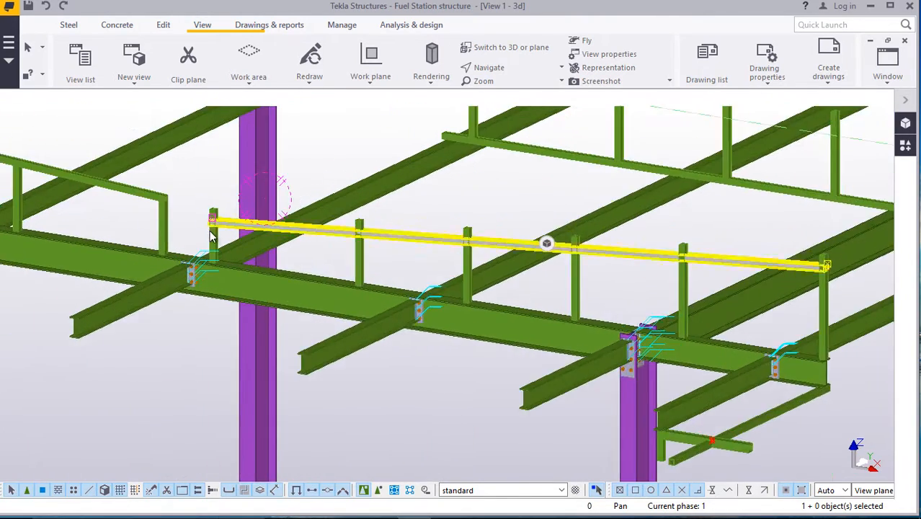
scroll(245, 240, up, 2)
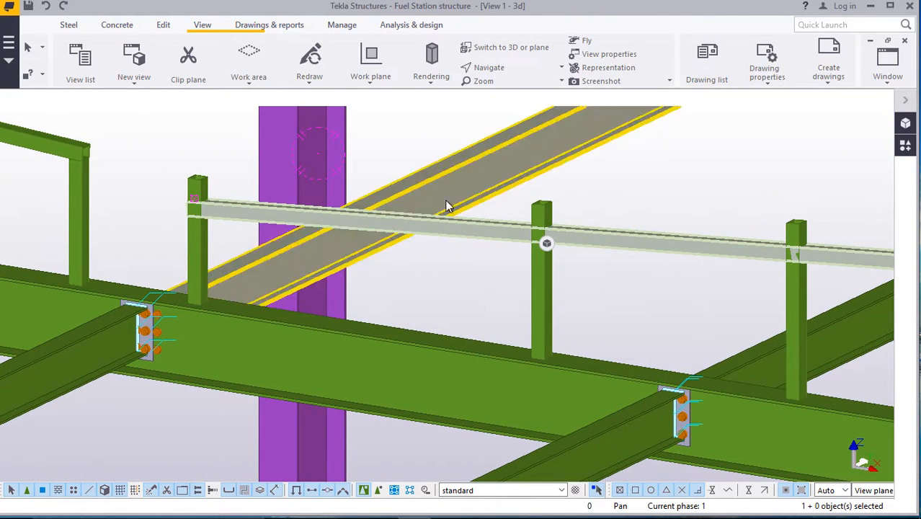
right_click(675, 169)
click(711, 165)
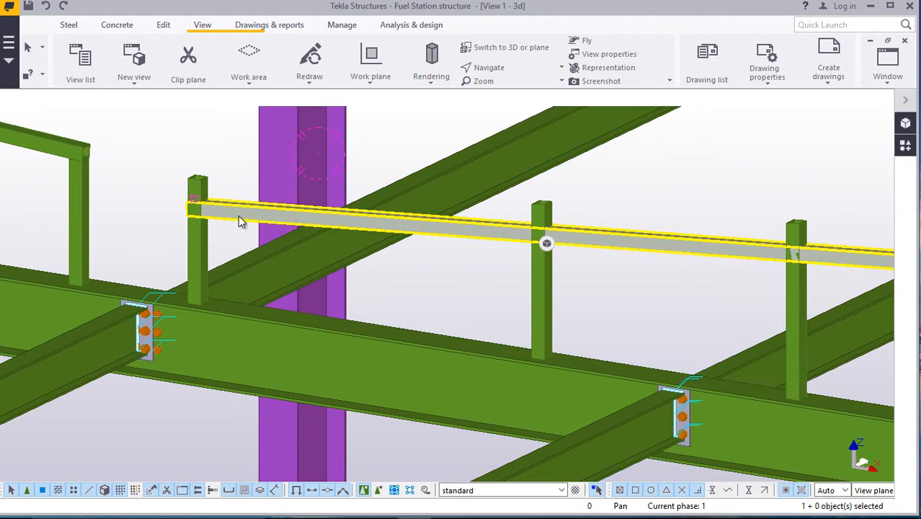
scroll(191, 200, up, 6)
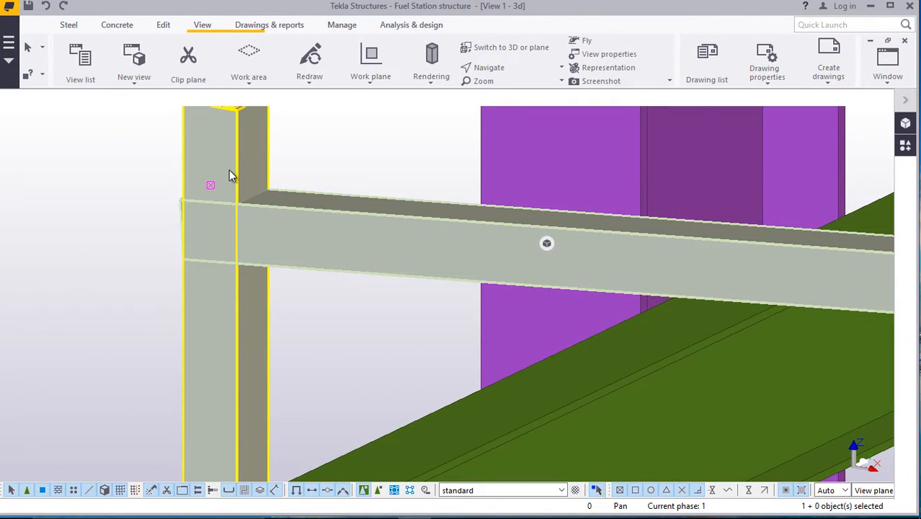
scroll(230, 167, down, 3)
scroll(231, 157, up, 2)
click(228, 147)
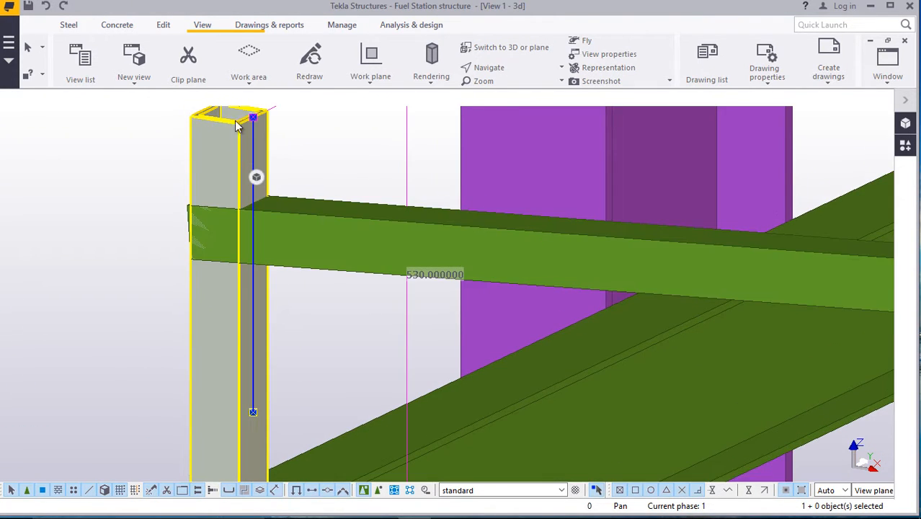
scroll(253, 121, up, 1)
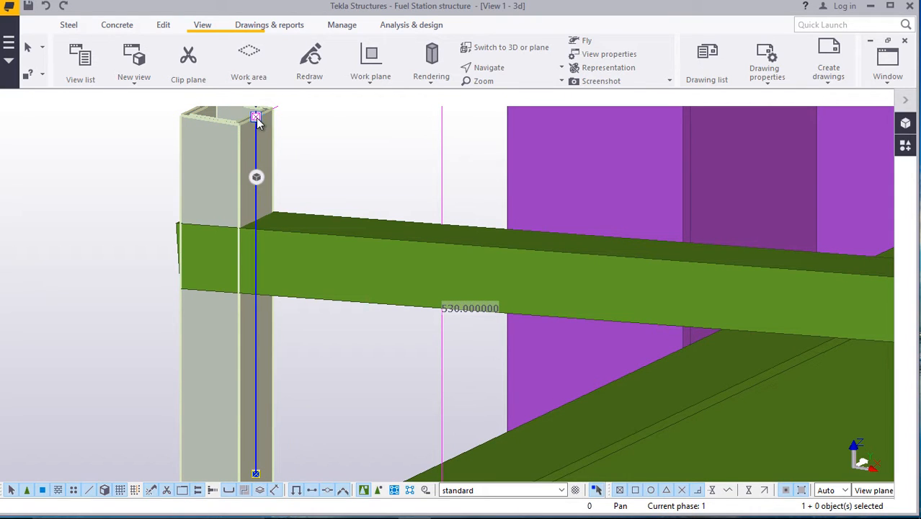
drag(257, 124, 248, 259)
click(133, 177)
scroll(134, 183, down, 8)
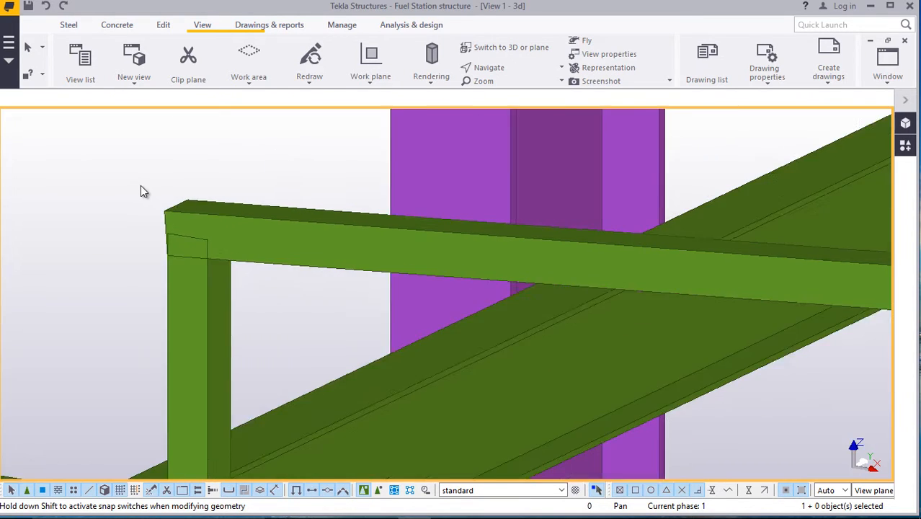
Shorten the second post from the rail's low end to 330 mm so its top stops within the lowered rail.
scroll(440, 214, up, 3)
scroll(383, 177, up, 8)
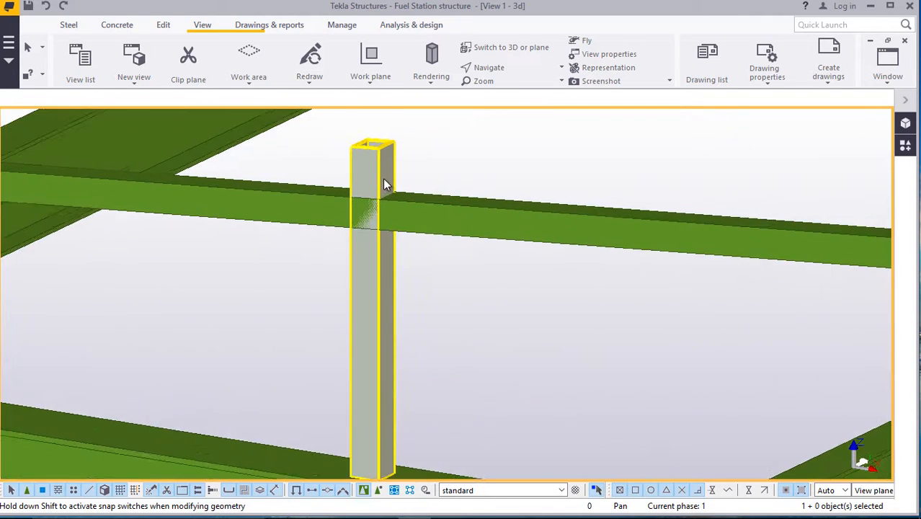
scroll(374, 145, up, 2)
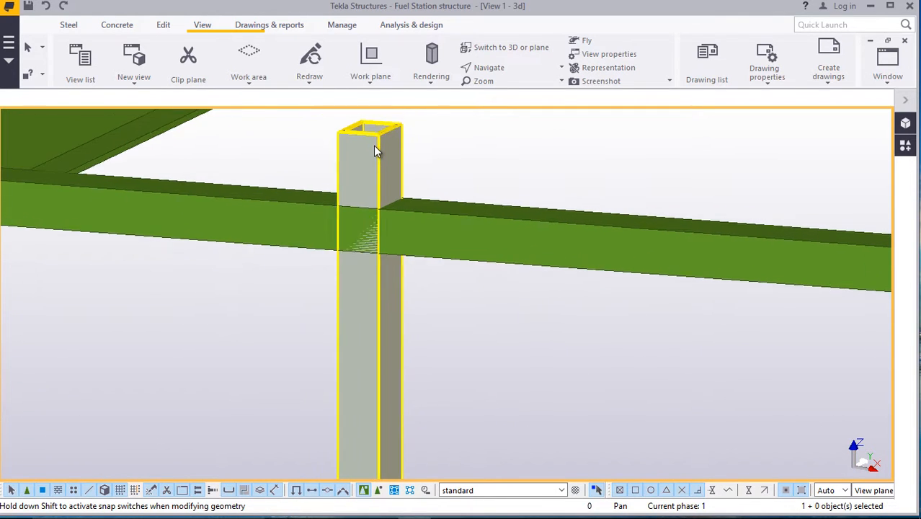
click(373, 144)
drag(395, 119, 393, 241)
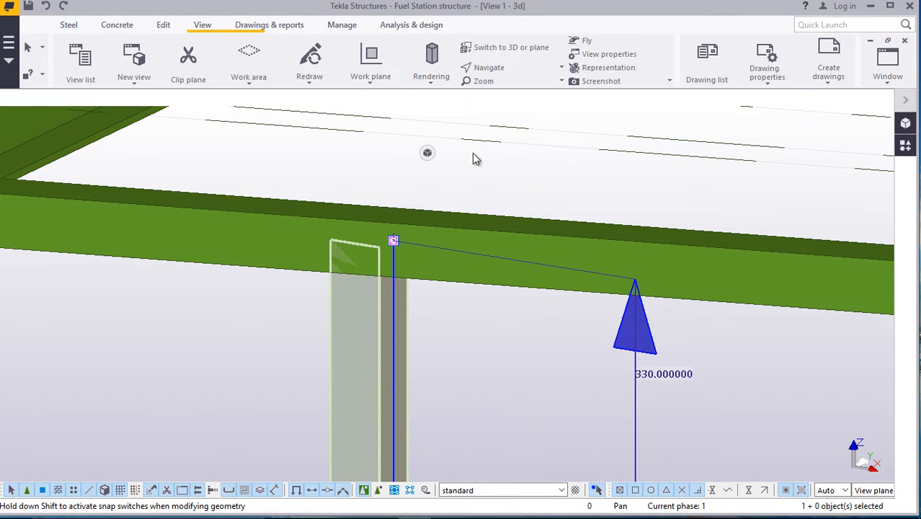
click(470, 159)
Shorten the third post from the rail's low end to 420 mm so it no longer projects above the rail.
scroll(263, 201, down, 5)
scroll(551, 203, up, 4)
middle_drag(559, 206, 476, 205)
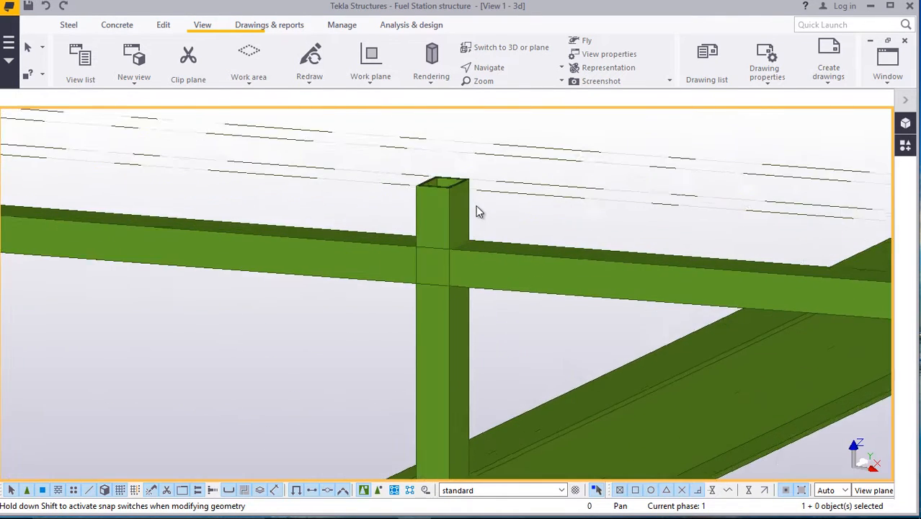
scroll(474, 205, up, 2)
click(435, 206)
drag(460, 230, 455, 281)
Shorten the fourth post from the rail's low end to 510 mm so its top lies within the rail depth.
scroll(378, 221, down, 4)
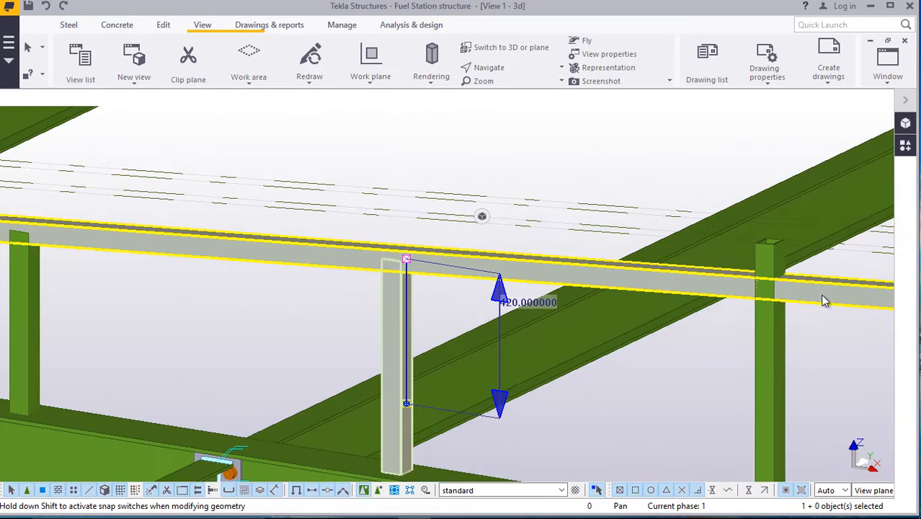
scroll(797, 271, up, 3)
scroll(796, 267, up, 2)
click(743, 245)
click(741, 189)
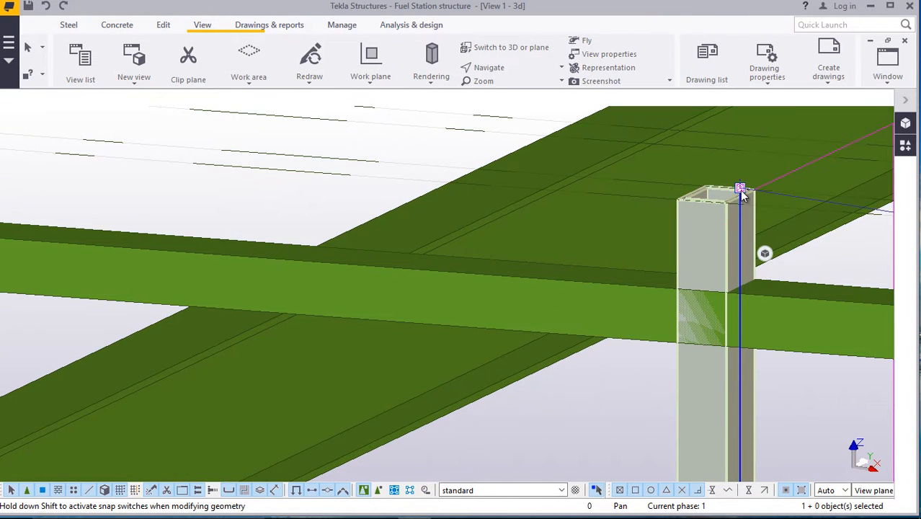
drag(746, 228, 748, 314)
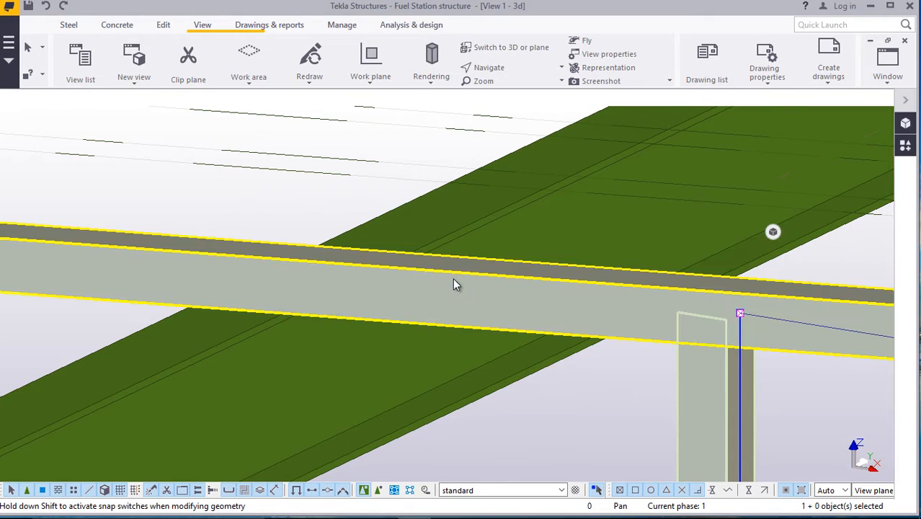
Shorten the fifth post, next to the tall end post, to 600 mm so its top stops inside the rail.
scroll(423, 260, down, 4)
scroll(407, 247, down, 3)
scroll(678, 288, up, 5)
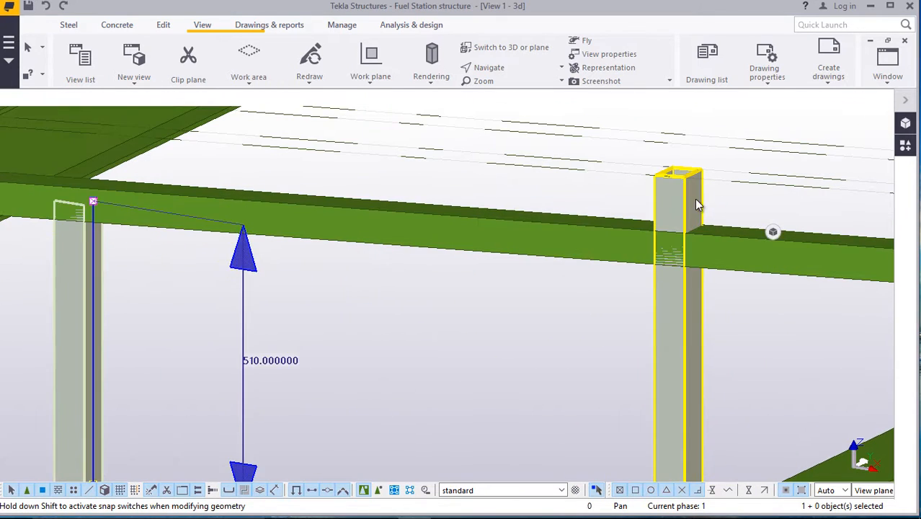
click(694, 195)
drag(694, 164, 699, 246)
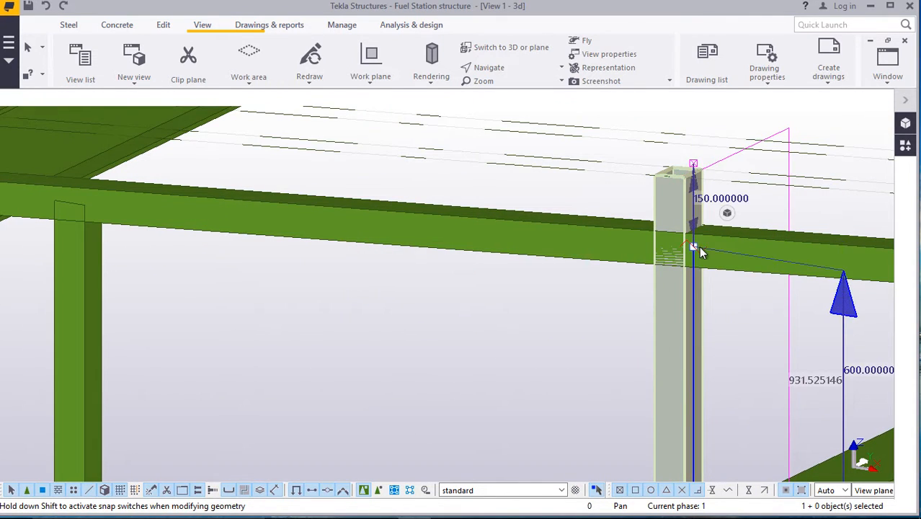
Lower the top of the tall end post until it is flush with the top face of the lowered rail.
scroll(482, 282, down, 5)
scroll(774, 322, up, 5)
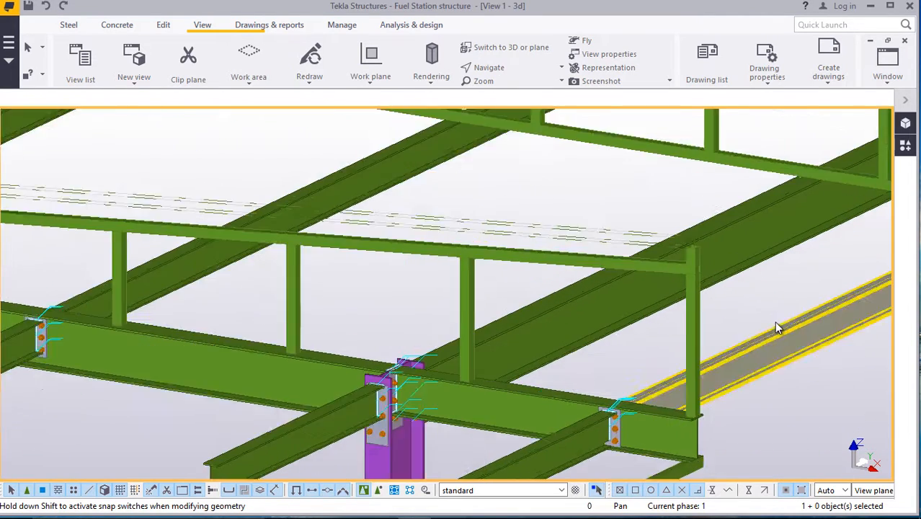
scroll(703, 276, up, 2)
click(635, 202)
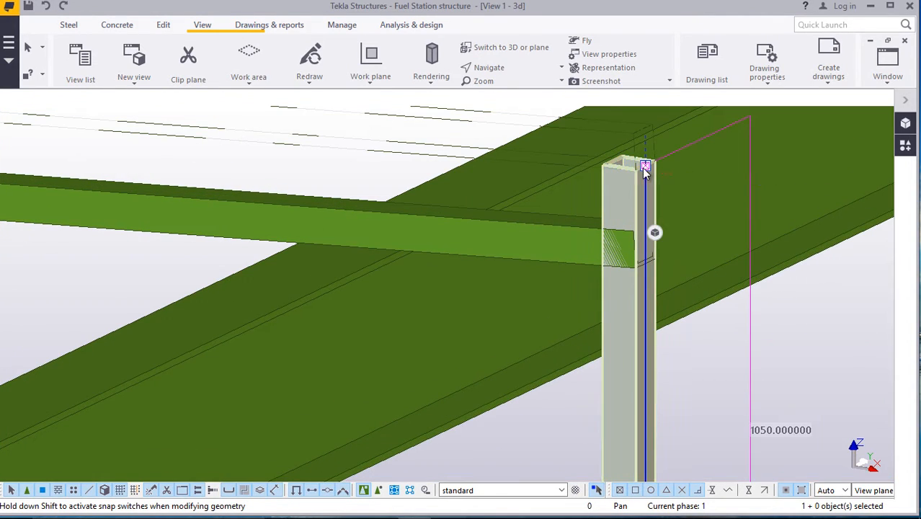
drag(646, 169, 650, 238)
scroll(623, 224, up, 3)
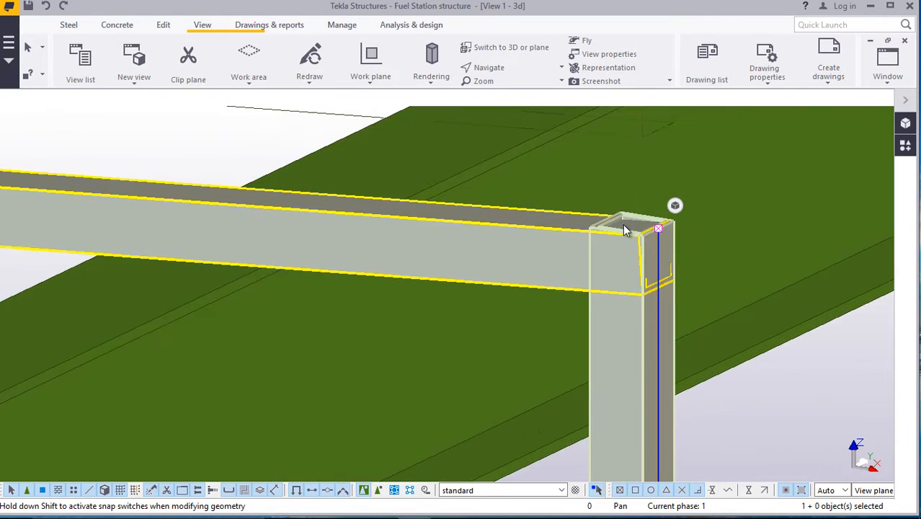
scroll(624, 229, up, 1)
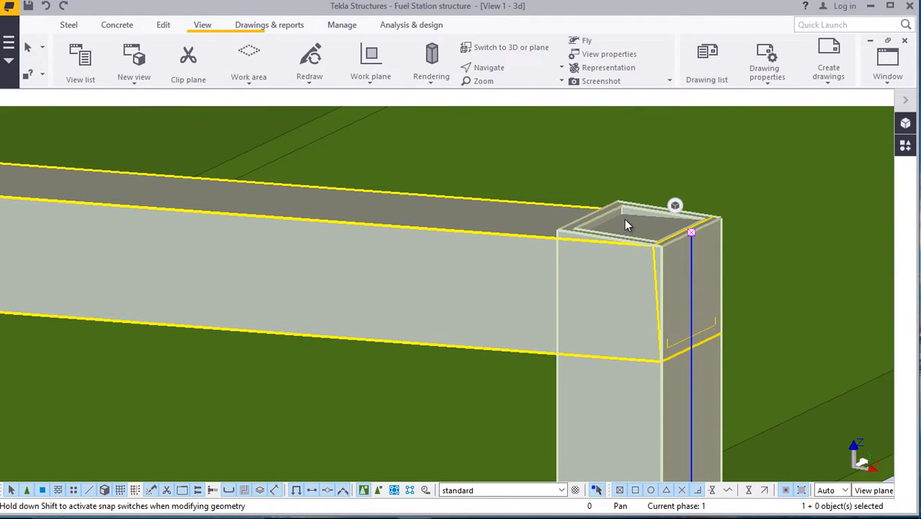
Redraw the 3D view to clear the leftover outlines above the lowered rail.
scroll(704, 267, down, 5)
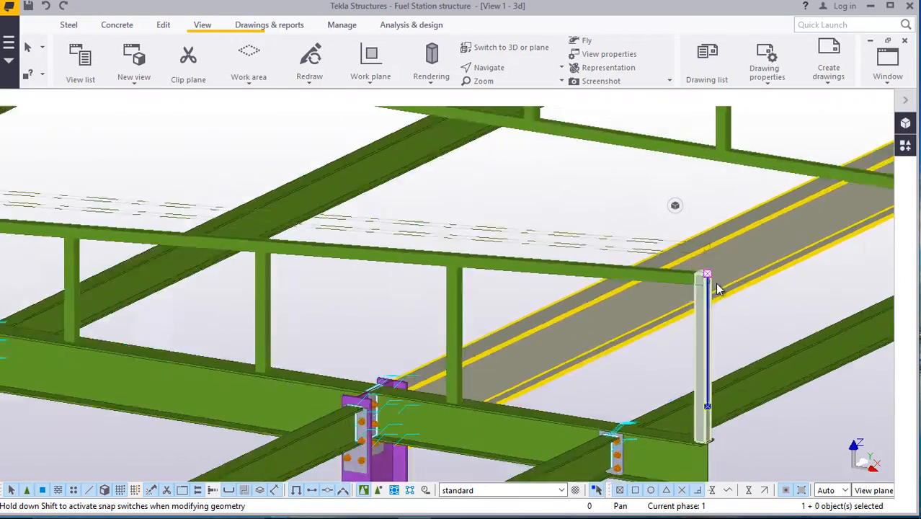
scroll(718, 285, down, 4)
scroll(454, 251, up, 4)
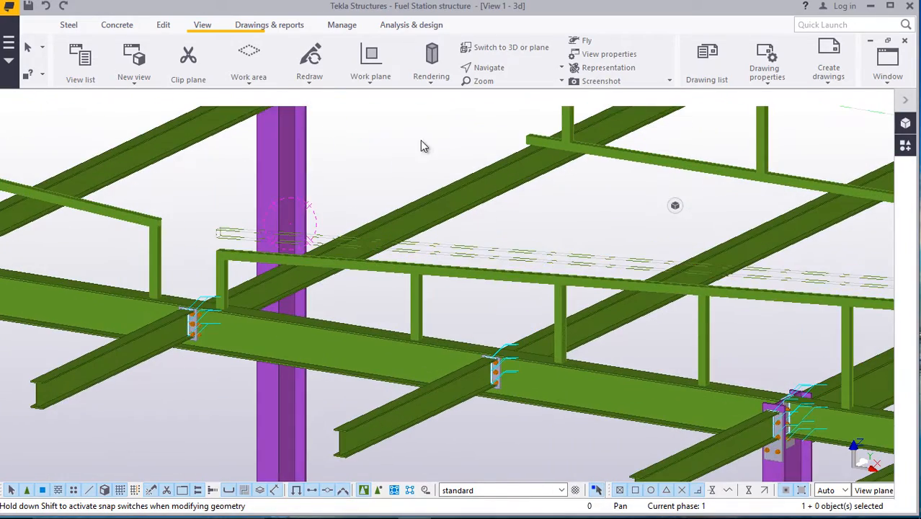
right_click(408, 138)
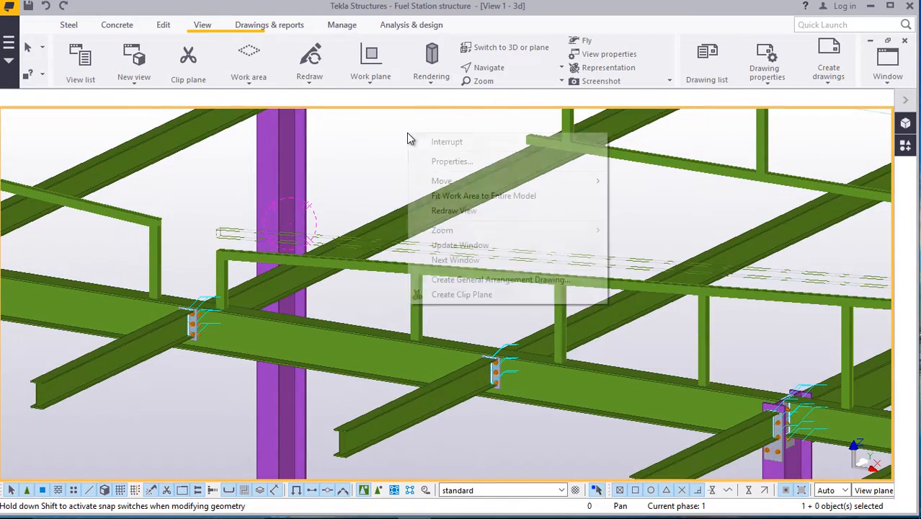
click(451, 212)
scroll(586, 257, down, 3)
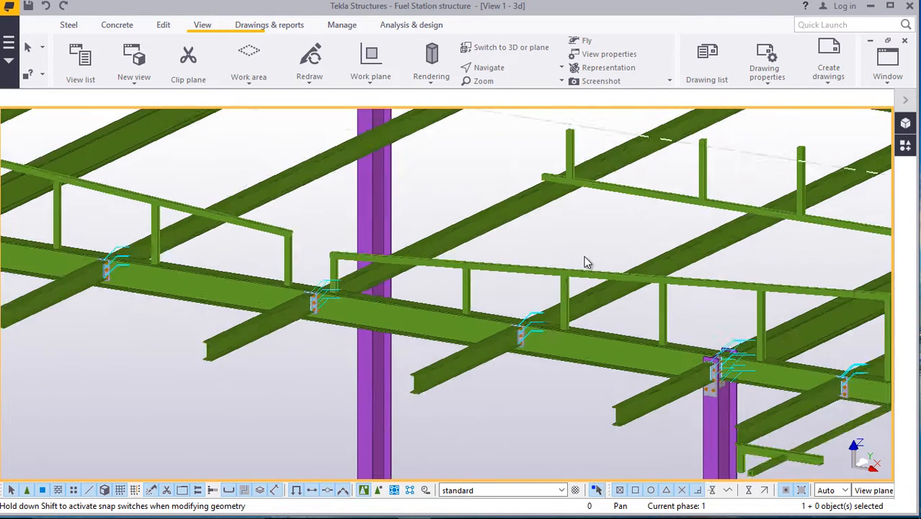
Delete the neighbouring sloped top rail and its six supporting posts from the same outer roof beam.
scroll(394, 243, up, 3)
drag(362, 218, 333, 244)
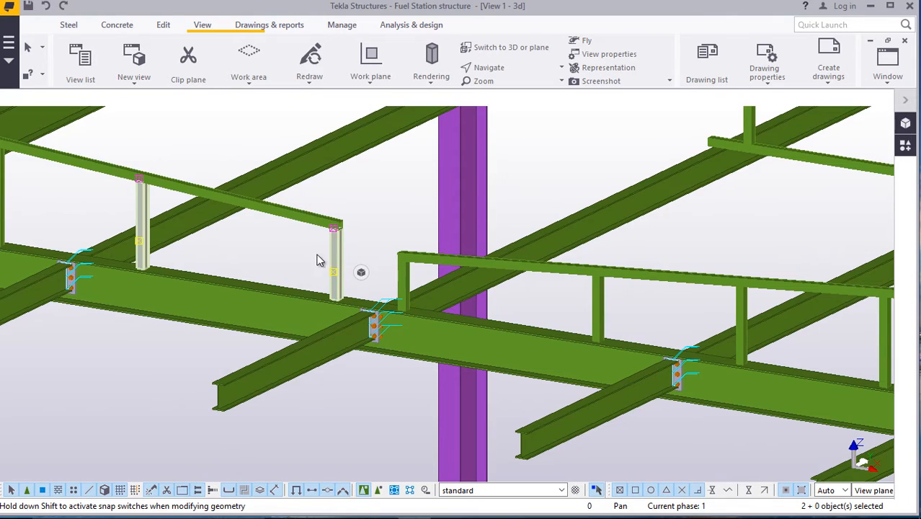
scroll(496, 255, down, 3)
scroll(421, 217, up, 2)
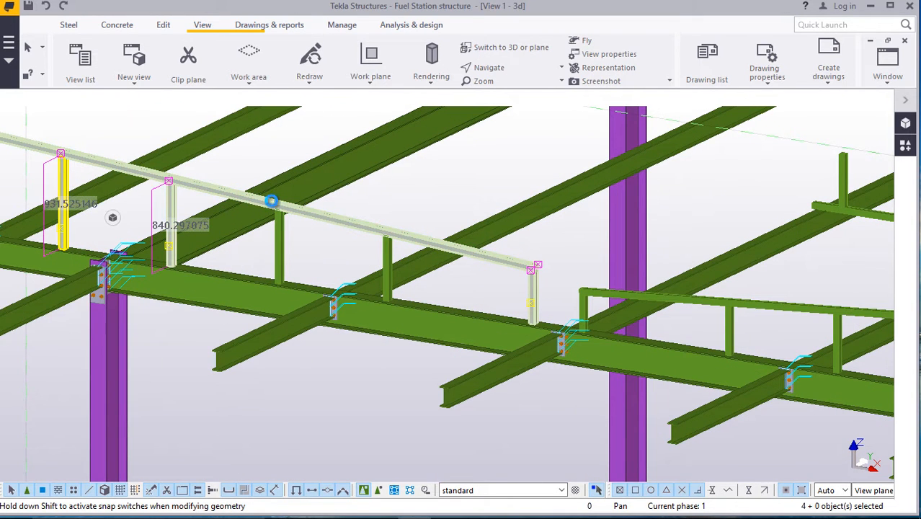
ctrl+click(387, 263)
scroll(398, 284, down, 4)
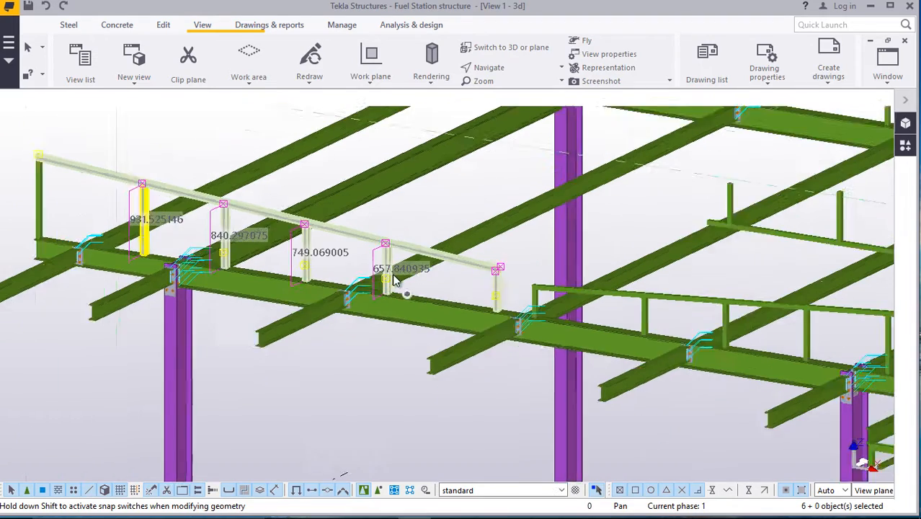
scroll(98, 203, up, 3)
right_click(101, 204)
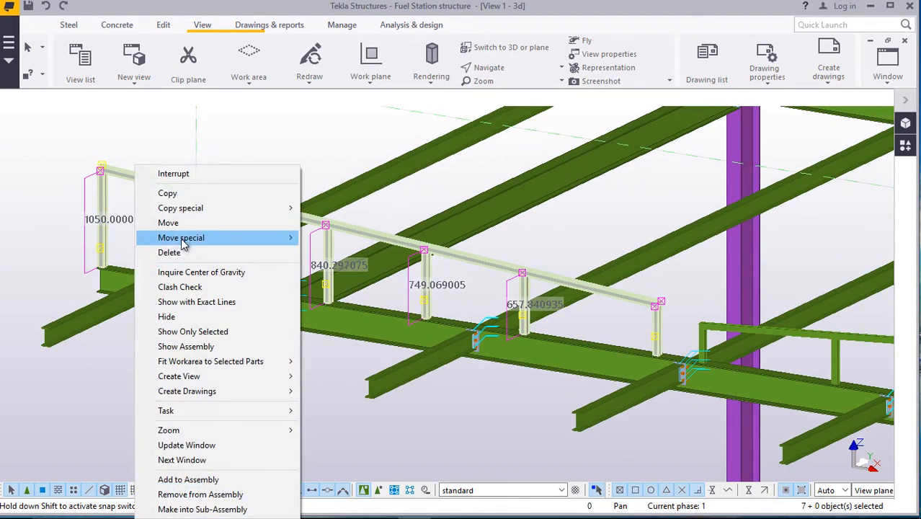
click(180, 248)
Examine the remaining rail frame on the outer roof beam and compare it with the other rail frames across the roof.
scroll(205, 205, down, 2)
scroll(207, 203, down, 1)
scroll(620, 304, up, 3)
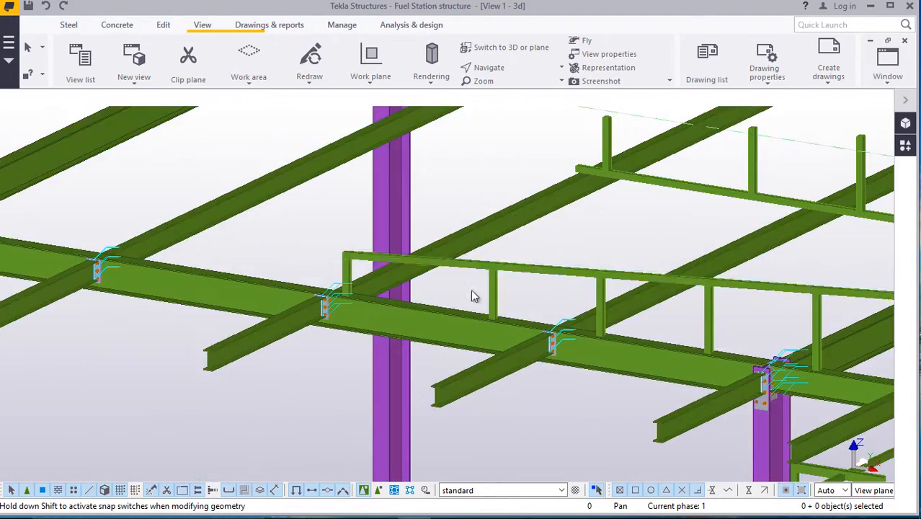
scroll(393, 287, down, 3)
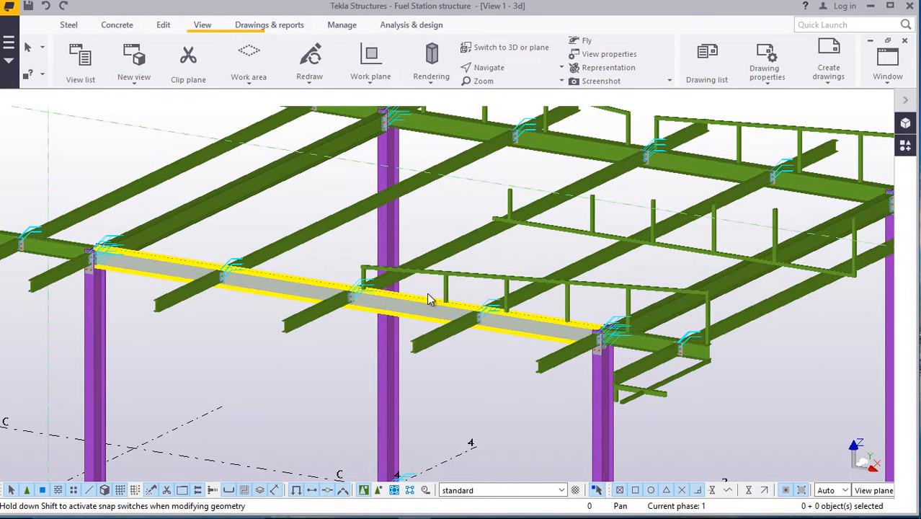
scroll(427, 294, up, 1)
scroll(460, 263, down, 3)
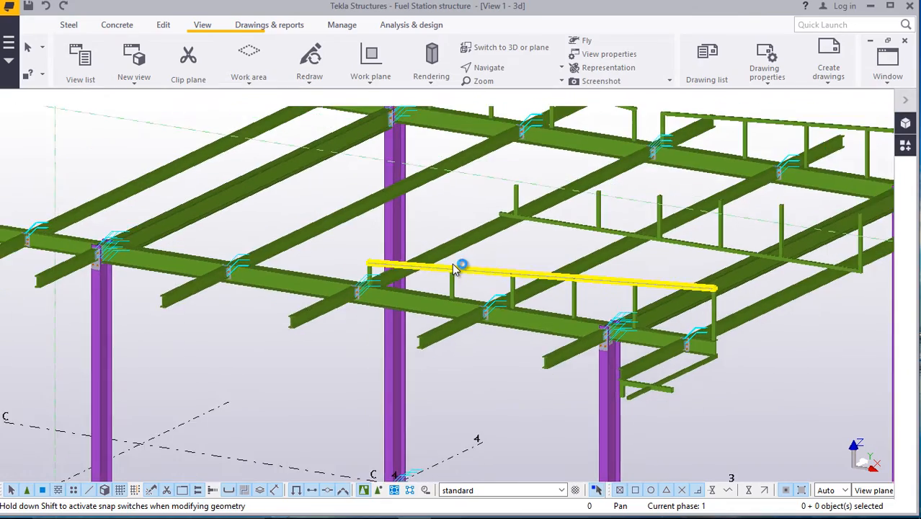
scroll(638, 213, up, 2)
scroll(582, 222, down, 2)
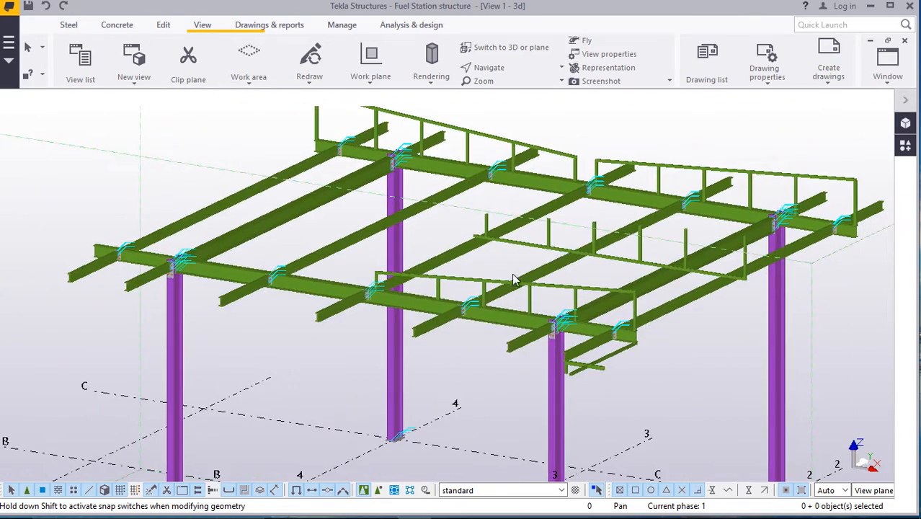
scroll(384, 290, up, 3)
scroll(389, 271, up, 4)
scroll(390, 271, down, 5)
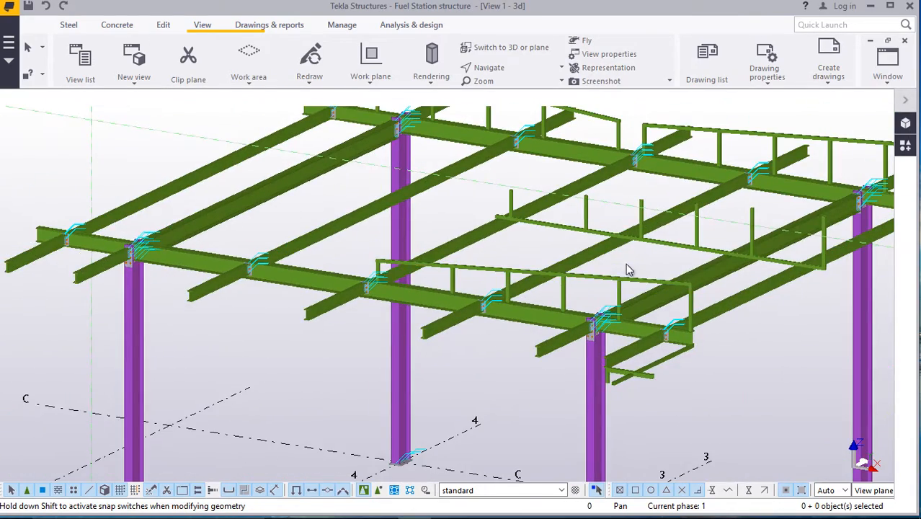
scroll(469, 296, up, 2)
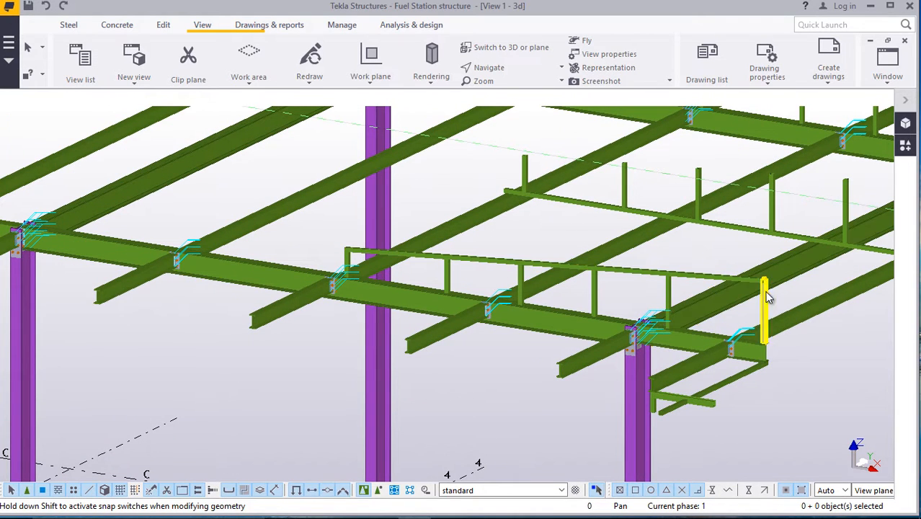
Cut the end of the lowered sloped top rail with the tall end post using Part cut.
scroll(325, 376, down, 5)
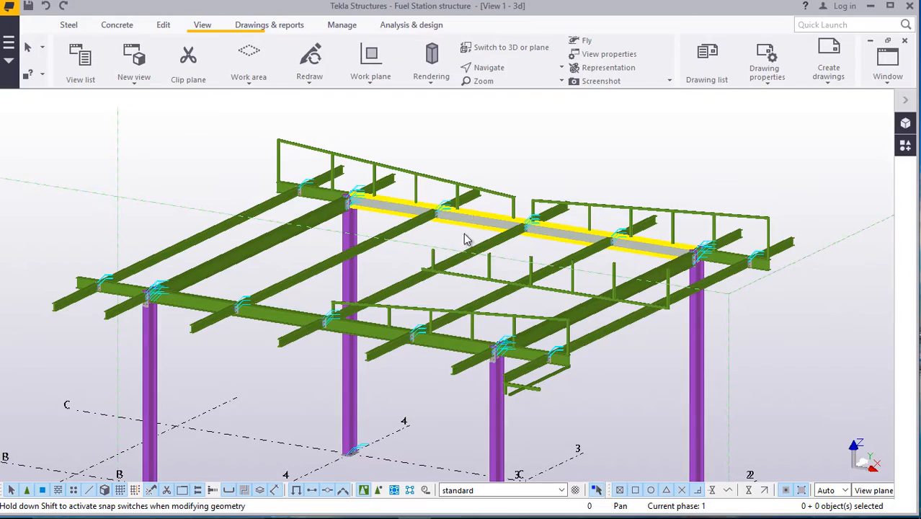
scroll(421, 308, up, 5)
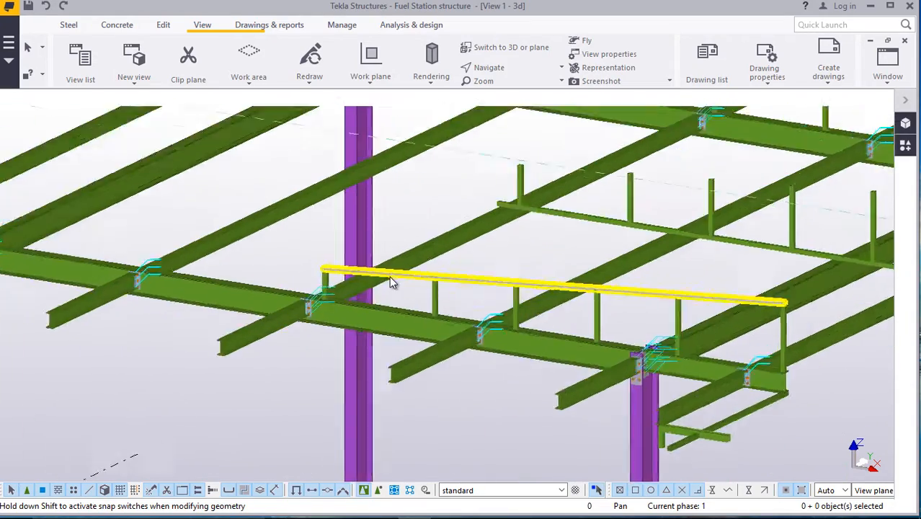
scroll(389, 281, down, 5)
scroll(658, 310, up, 8)
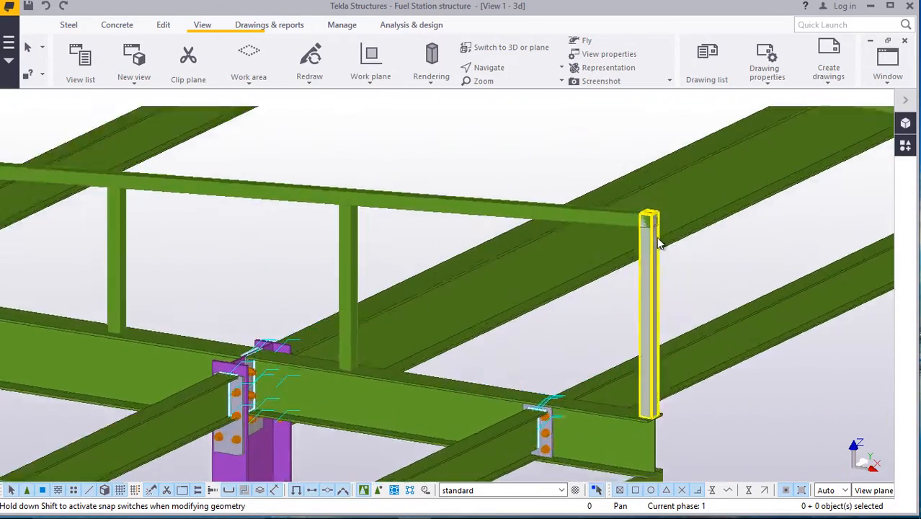
scroll(655, 231, up, 5)
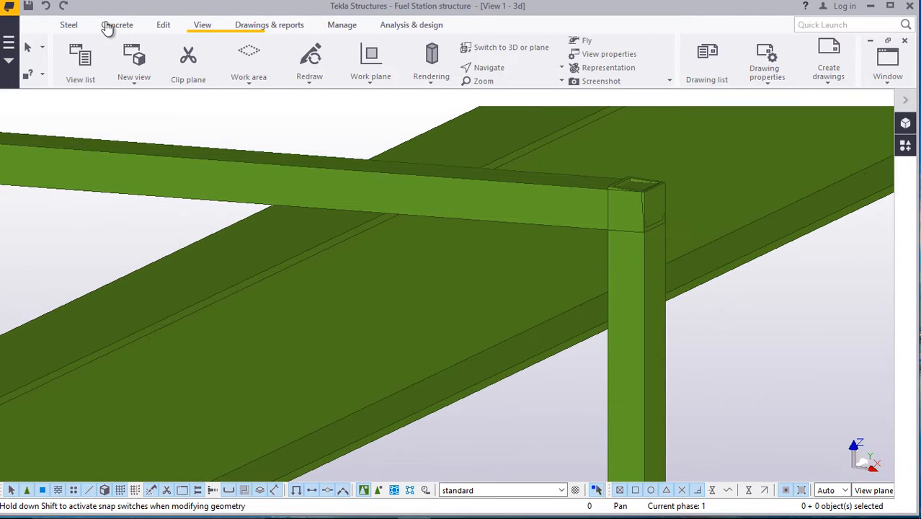
click(162, 27)
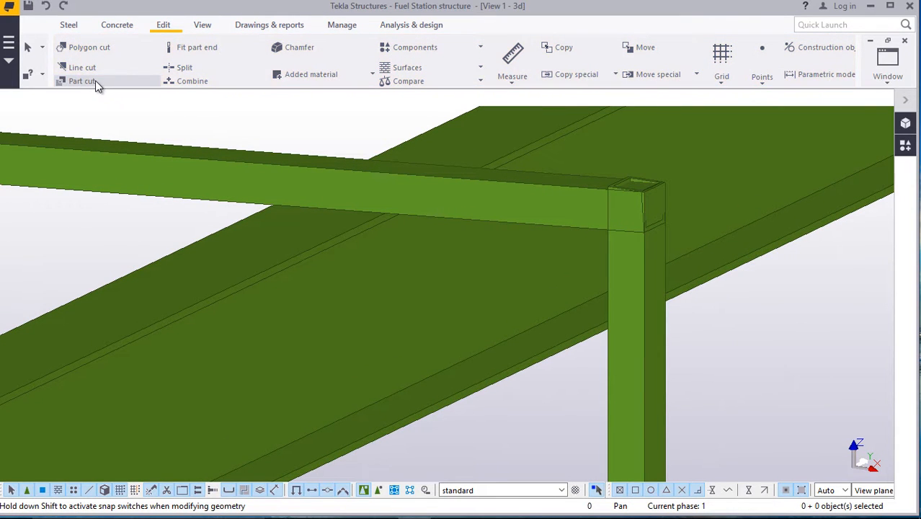
click(106, 84)
scroll(601, 204, up, 3)
scroll(578, 249, down, 3)
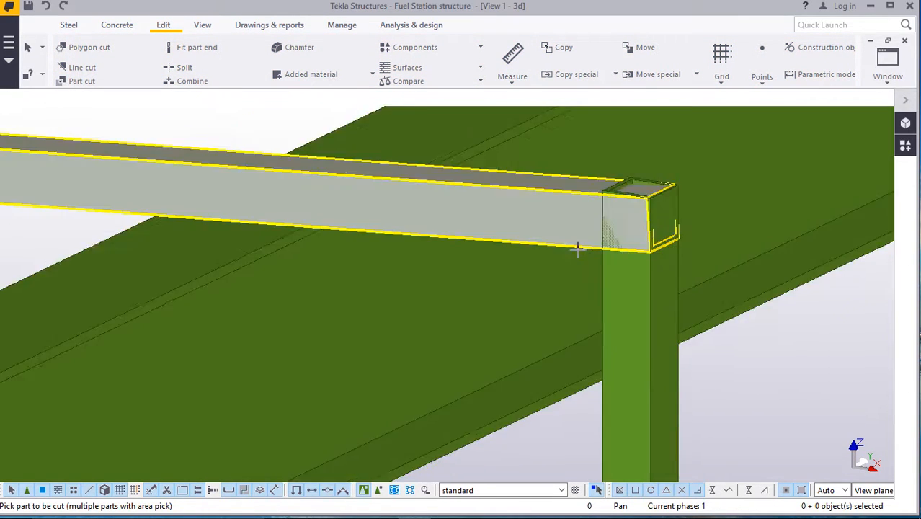
scroll(633, 269, up, 2)
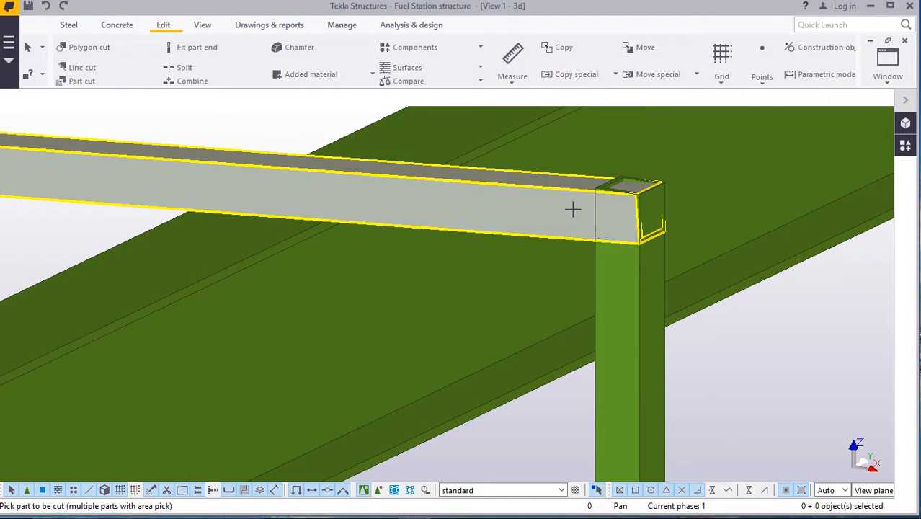
click(618, 282)
right_click(614, 263)
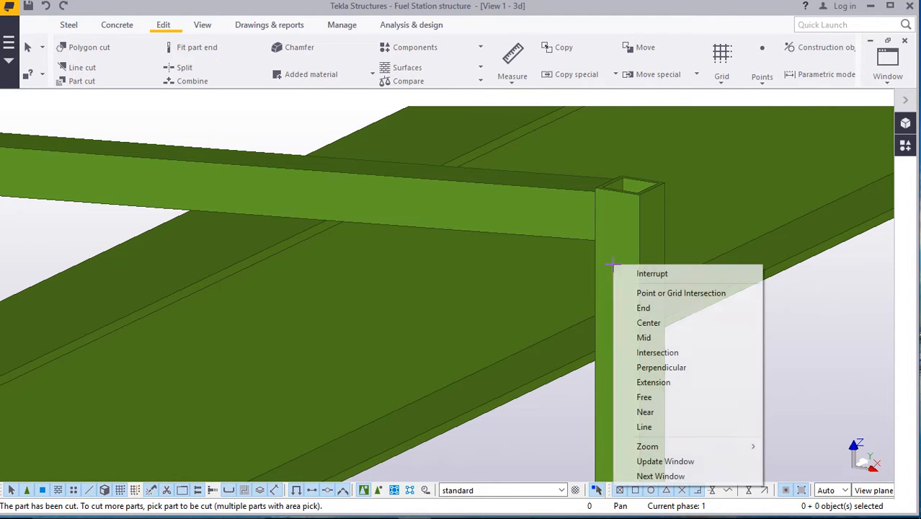
click(631, 268)
Redraw the 3D view around the trimmed end of the sloped top rail.
scroll(609, 318, down, 2)
scroll(621, 329, down, 1)
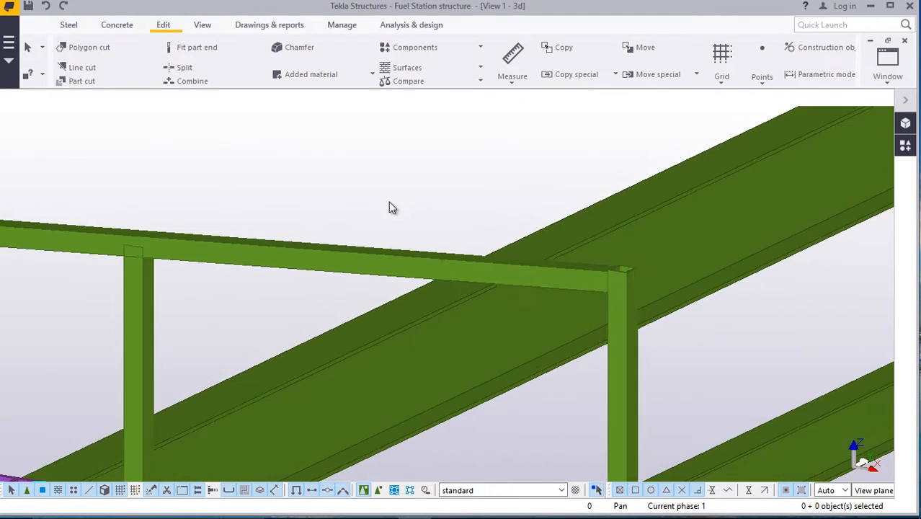
scroll(566, 274, down, 3)
scroll(282, 254, up, 3)
right_click(460, 148)
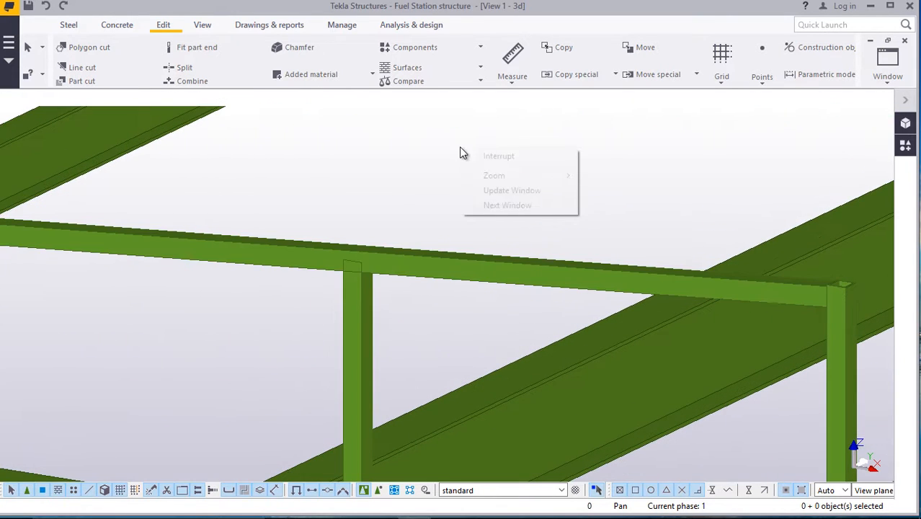
click(393, 191)
right_click(390, 188)
click(436, 267)
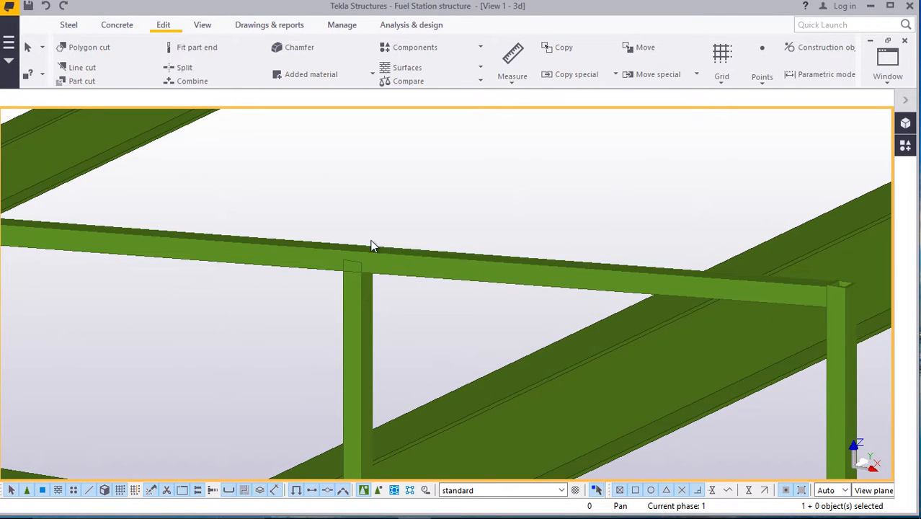
Cut the top of the post beside the tall end post with the sloped top rail.
scroll(373, 245, up, 3)
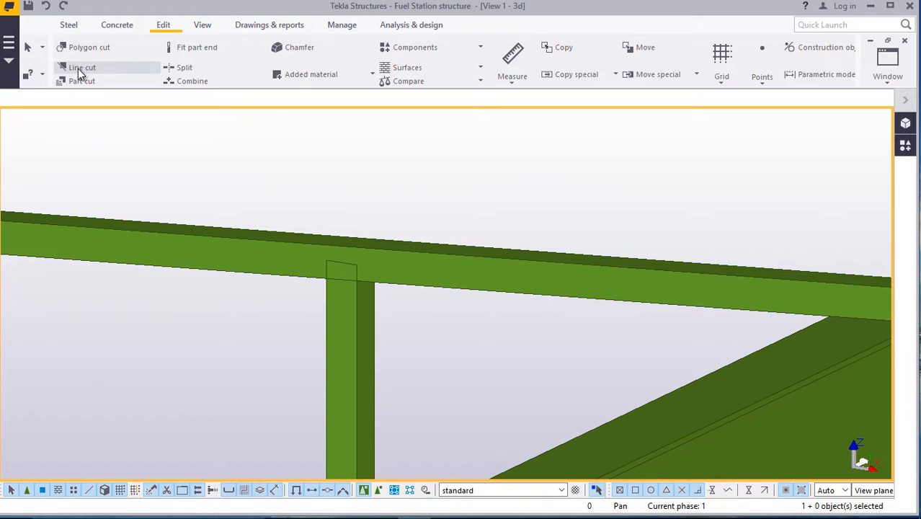
click(75, 81)
scroll(307, 270, up, 2)
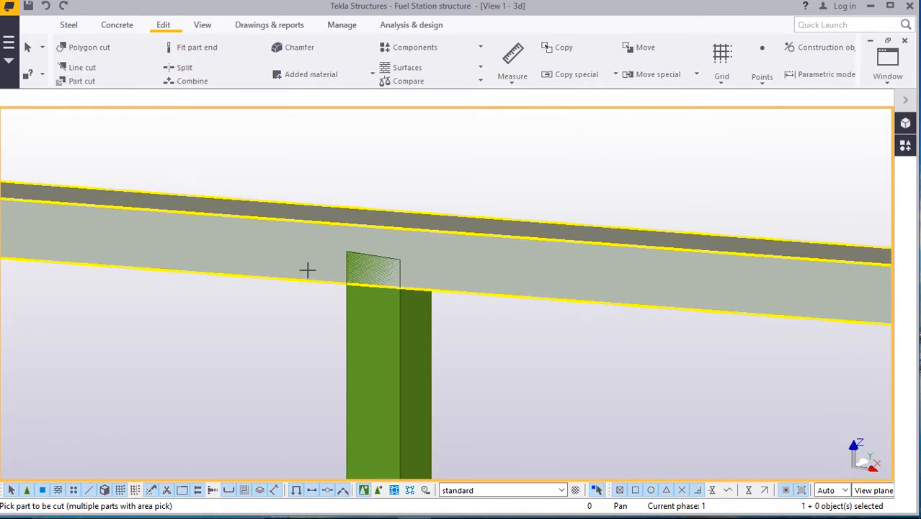
scroll(308, 270, up, 1)
scroll(412, 294, up, 1)
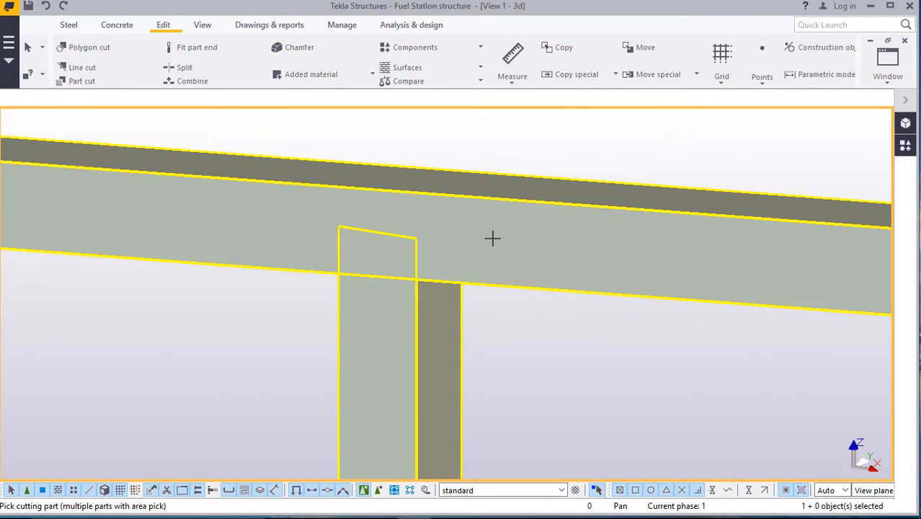
click(491, 238)
Cut the tops of the next three intermediate posts along the frame with the sloped top rail.
scroll(463, 309, down, 3)
scroll(468, 304, down, 3)
scroll(173, 299, up, 4)
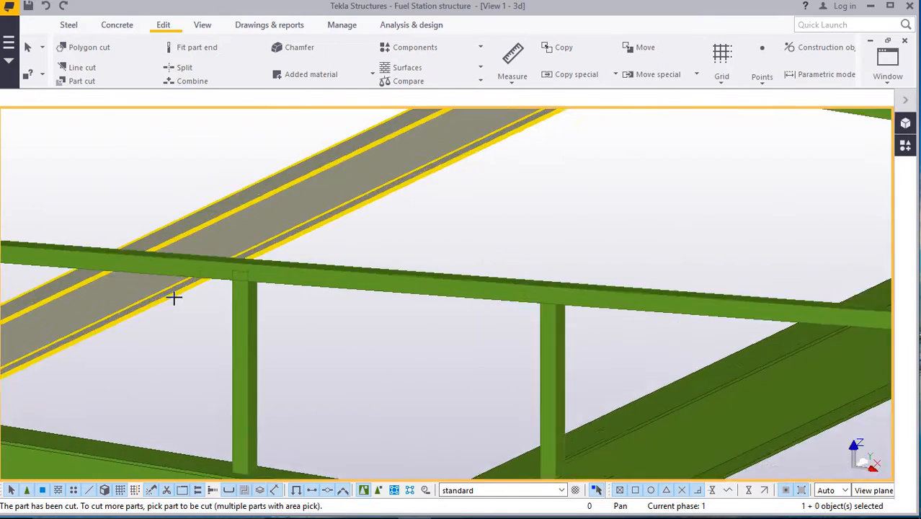
click(256, 274)
click(278, 252)
scroll(359, 313, down, 4)
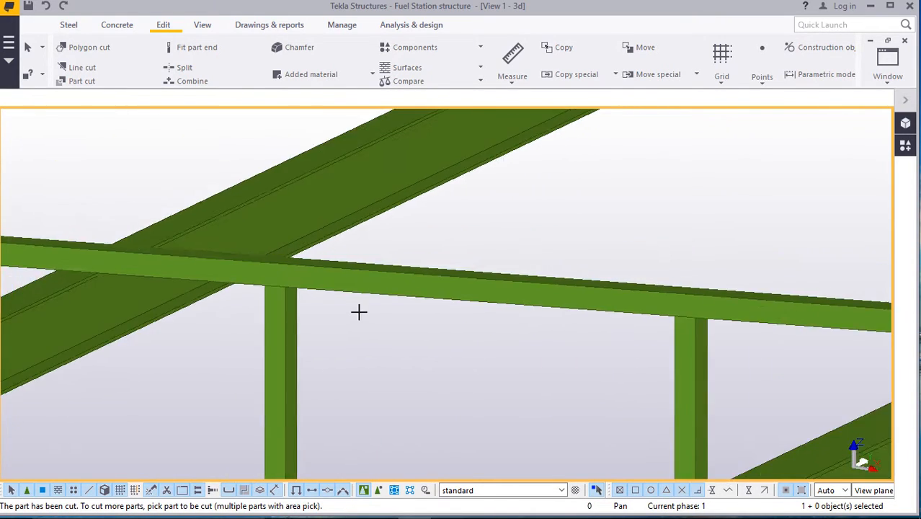
scroll(129, 284, up, 2)
scroll(121, 276, down, 1)
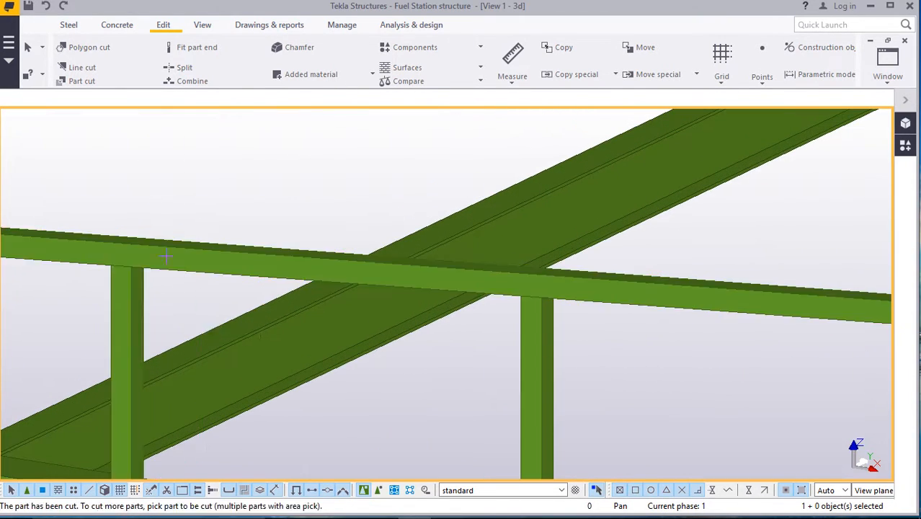
scroll(405, 329, down, 3)
scroll(284, 312, up, 5)
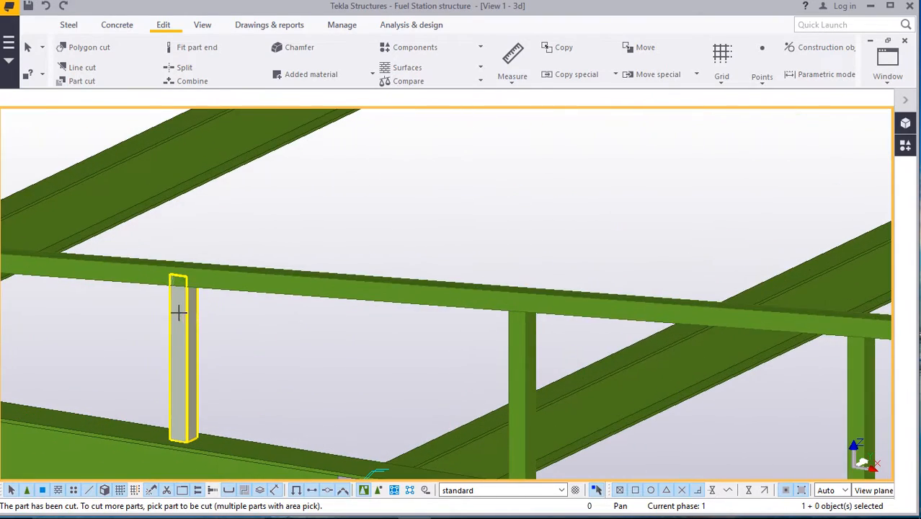
click(181, 311)
click(225, 276)
Cut the top of the short end post with the sloped top rail, and redraw the 3D view.
scroll(348, 325, down, 3)
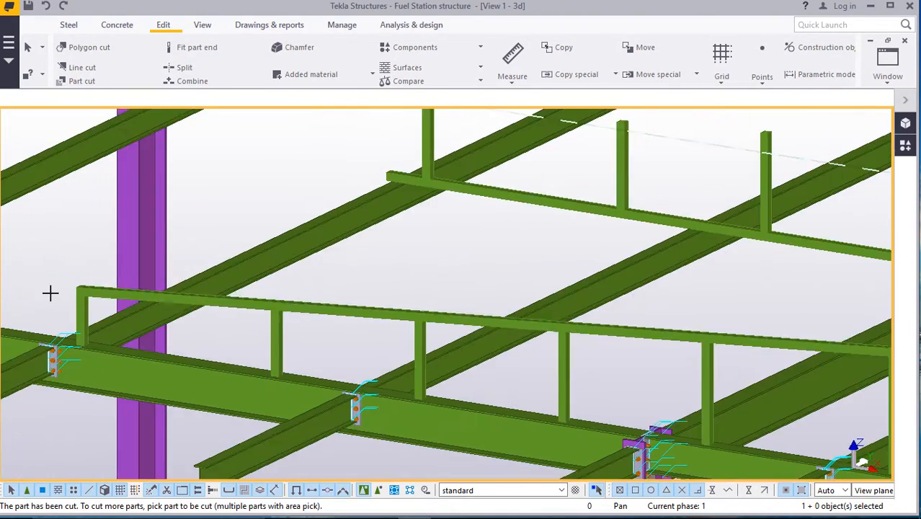
scroll(49, 292, up, 5)
click(104, 293)
click(150, 259)
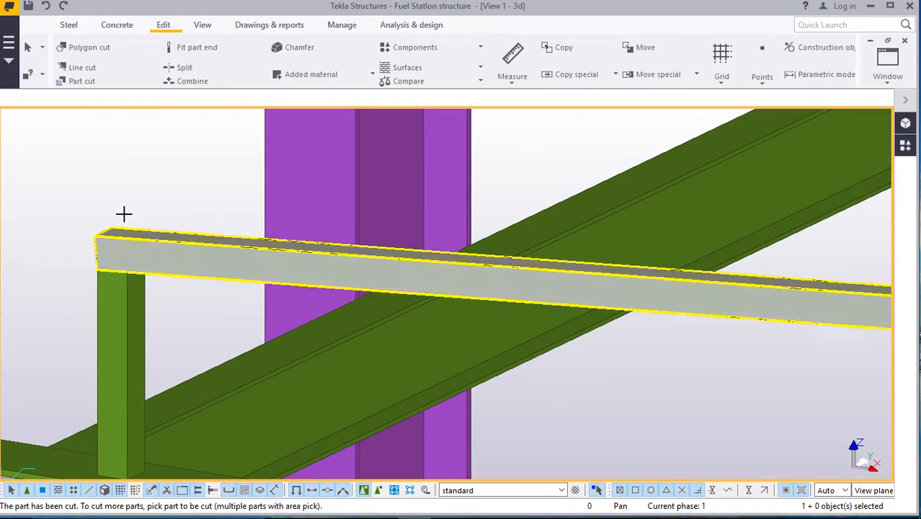
right_click(123, 183)
click(129, 188)
right_click(120, 171)
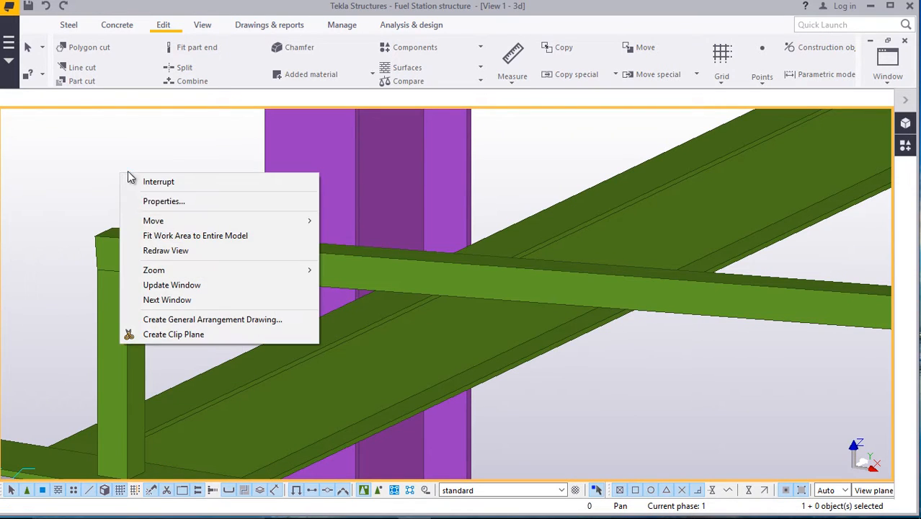
click(157, 249)
Examine the trimmed rail frame against the adjacent frames and the whole fuel station structure.
scroll(140, 286, down, 2)
scroll(140, 286, down, 8)
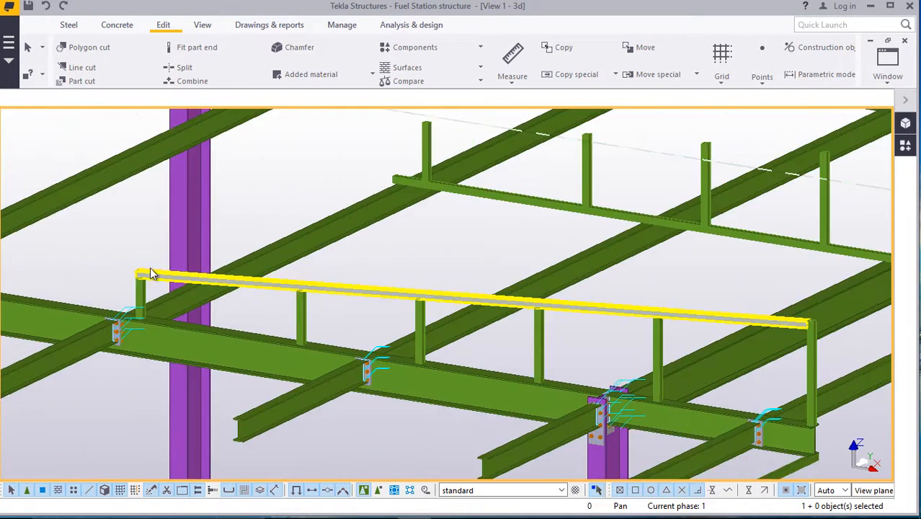
scroll(435, 338, down, 4)
scroll(613, 319, up, 7)
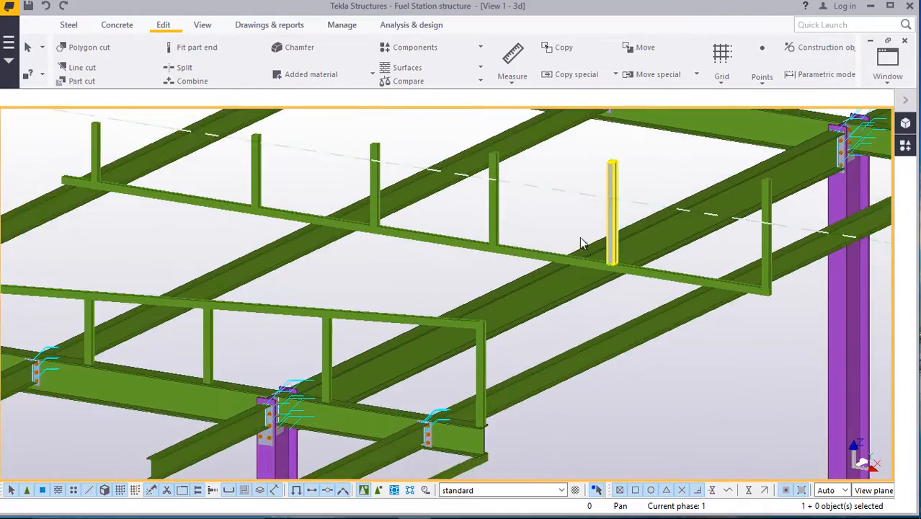
scroll(580, 237, up, 2)
scroll(568, 237, down, 4)
scroll(567, 244, down, 1)
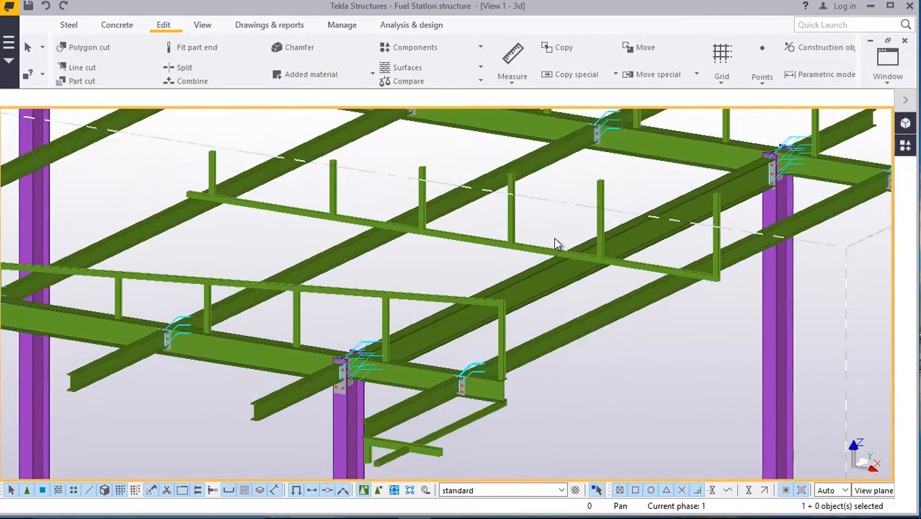
scroll(288, 265, up, 2)
scroll(212, 269, down, 2)
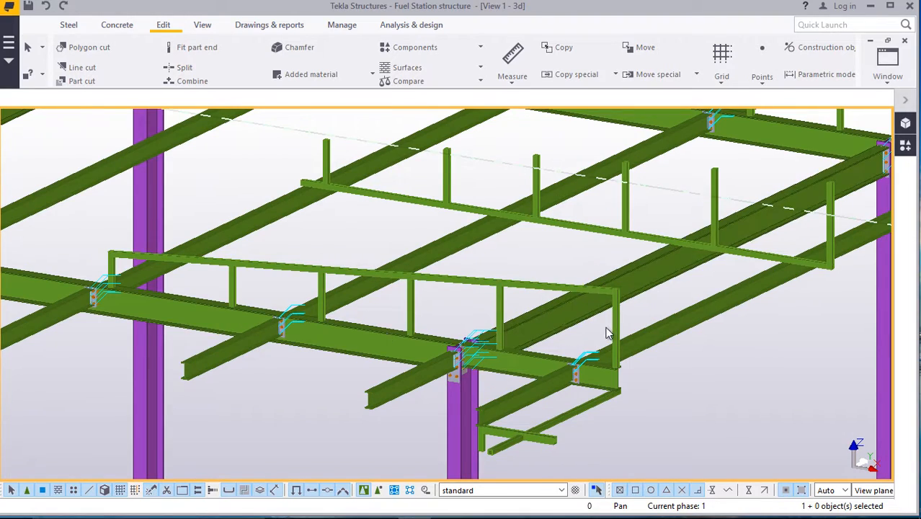
scroll(609, 324, down, 4)
scroll(569, 346, down, 3)
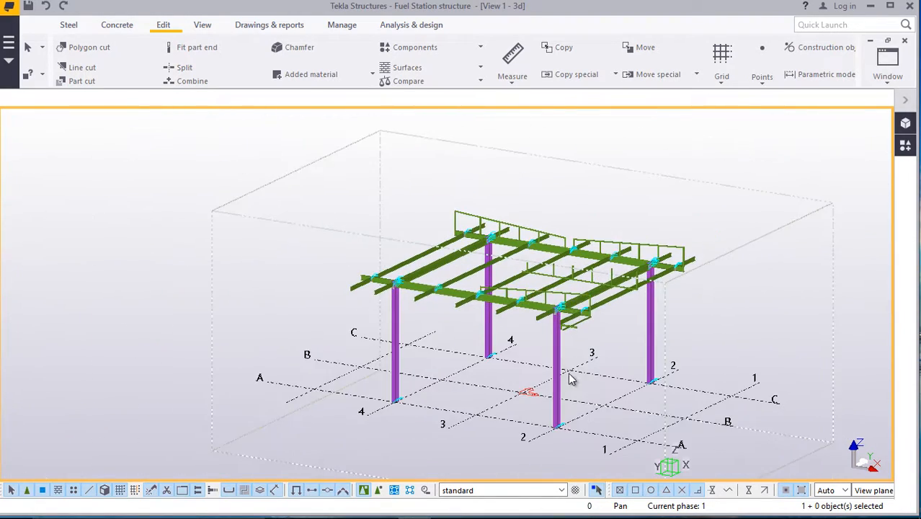
scroll(547, 382, up, 2)
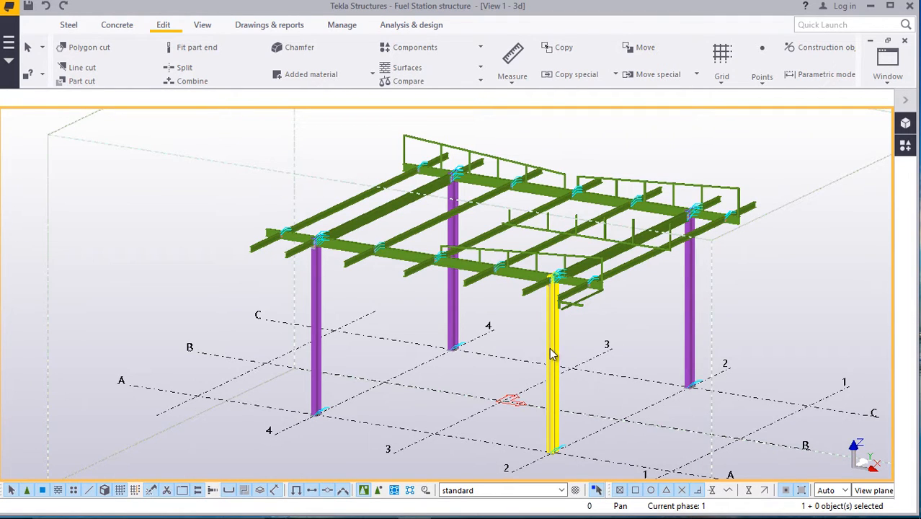
Set the work plane on the free end face of the overhanging roof beam nearest the rail frame's short end.
scroll(430, 271, up, 8)
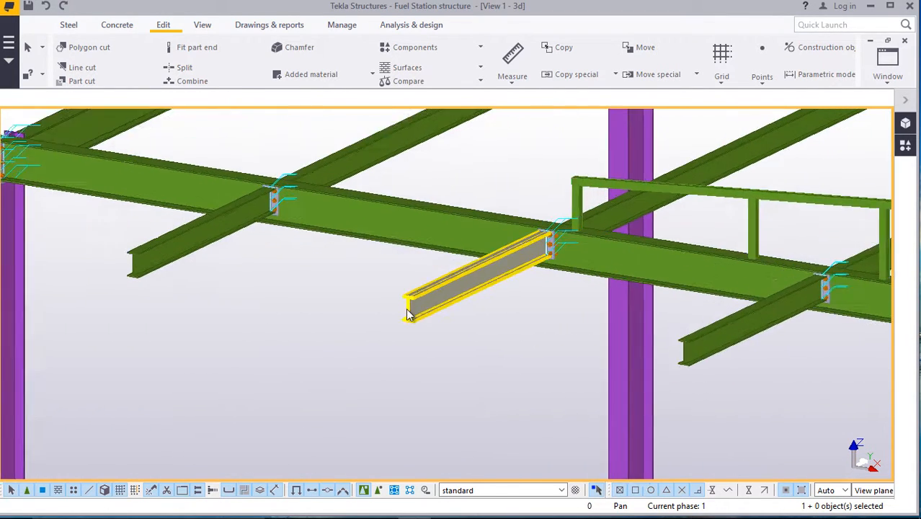
scroll(407, 317, up, 2)
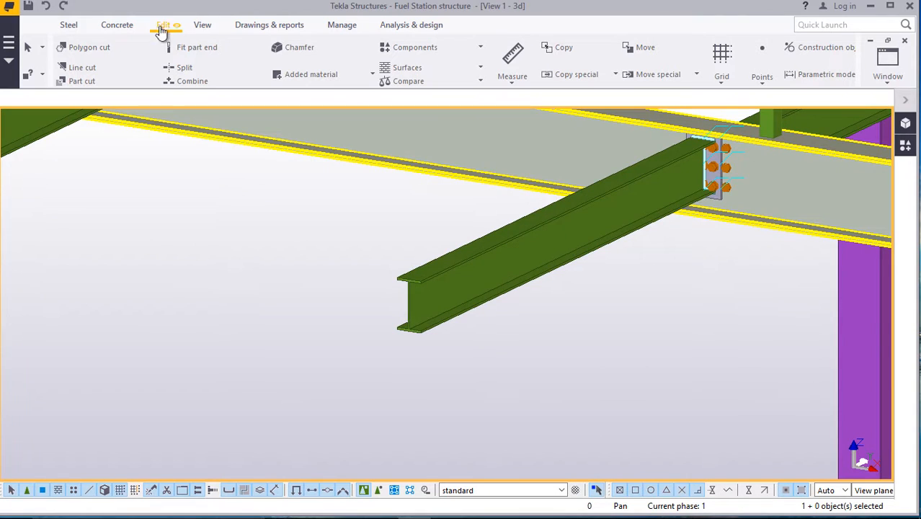
click(201, 27)
click(372, 81)
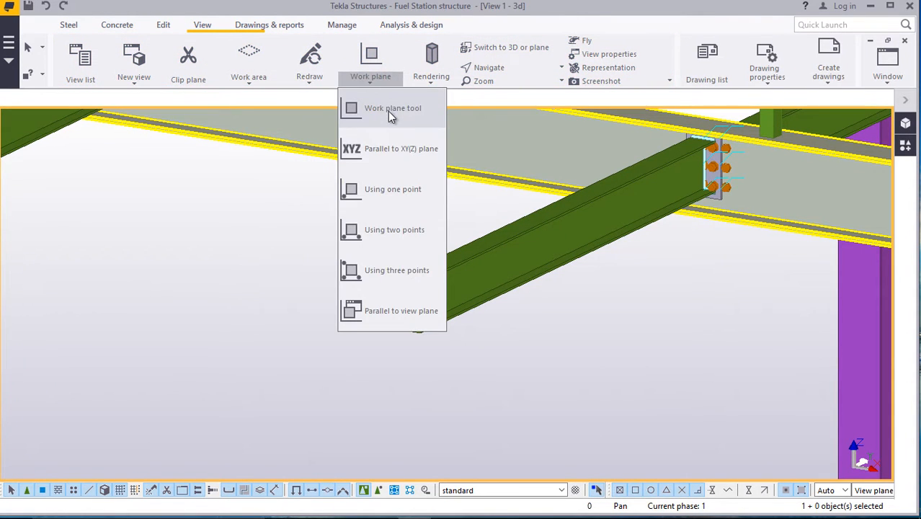
click(387, 111)
scroll(400, 342, up, 6)
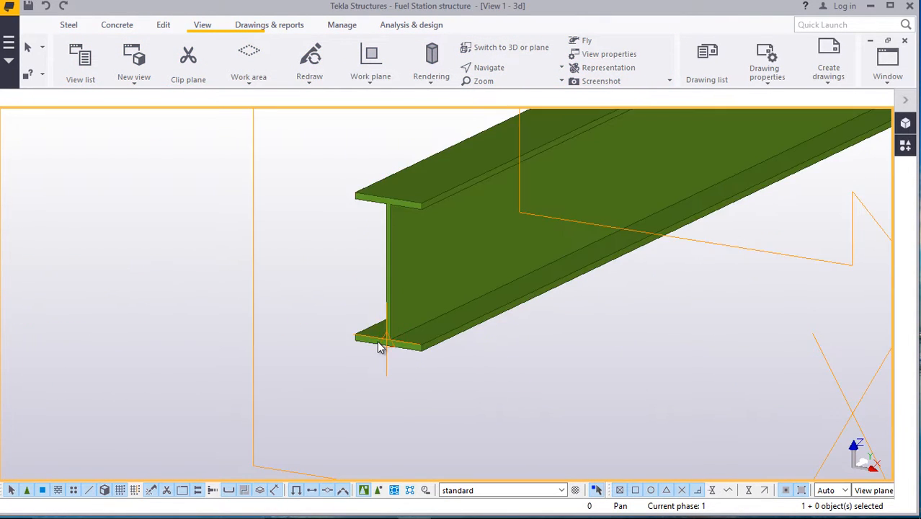
click(381, 346)
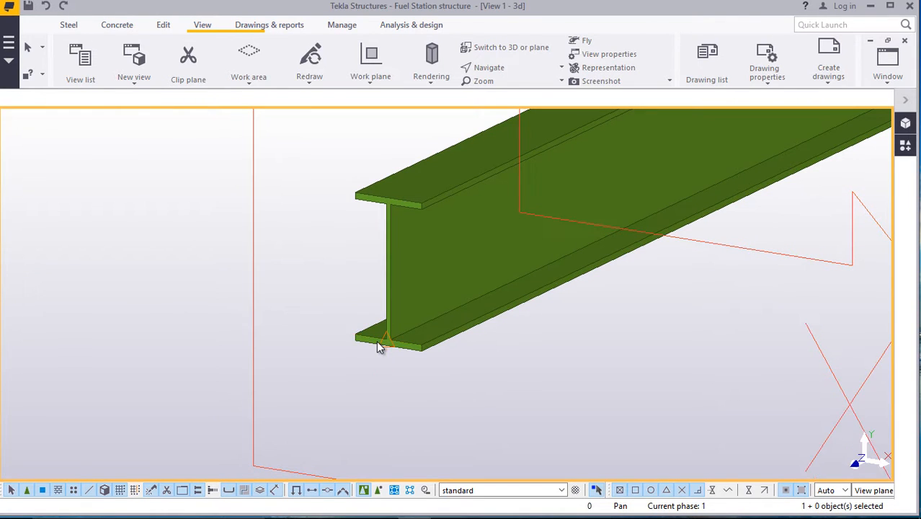
right_click(481, 361)
click(502, 149)
scroll(428, 362, down, 3)
scroll(396, 348, down, 8)
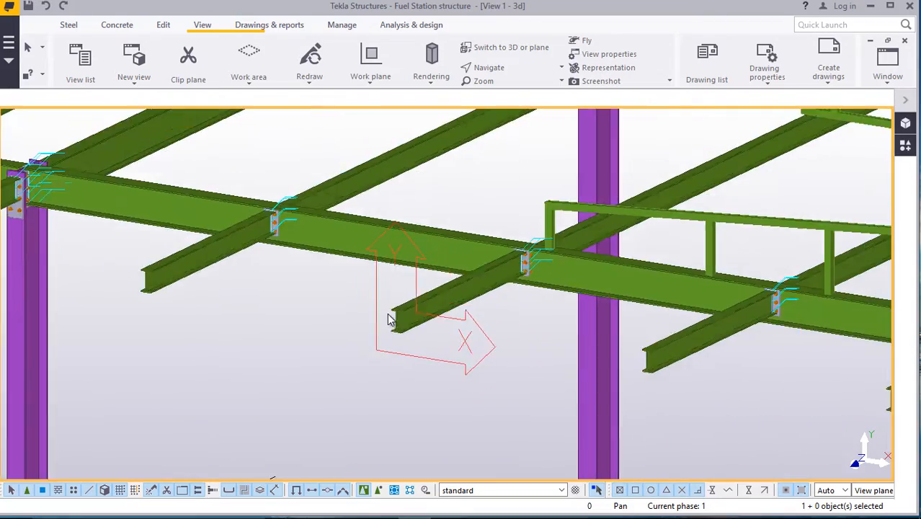
Select the trimmed rail frame's sloped top rail together with all of its posts.
scroll(385, 308, down, 4)
scroll(593, 316, up, 8)
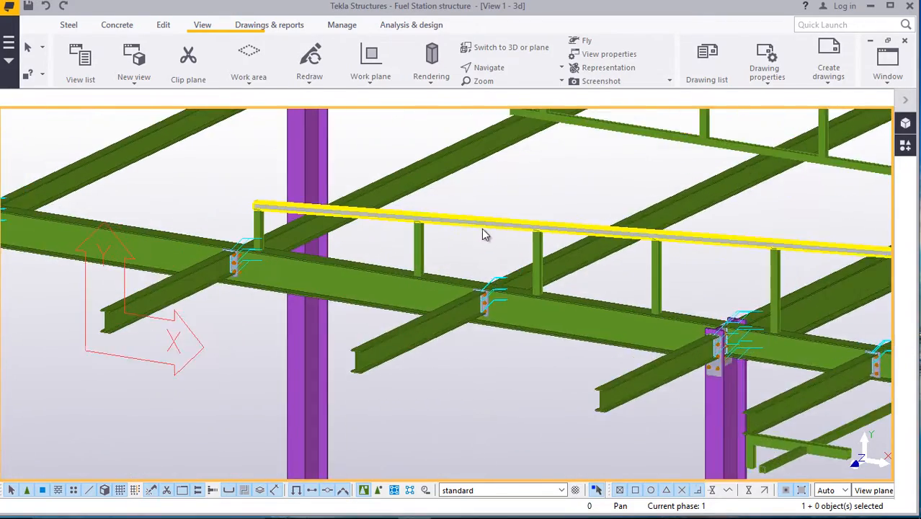
scroll(482, 229, up, 2)
drag(464, 204, 418, 250)
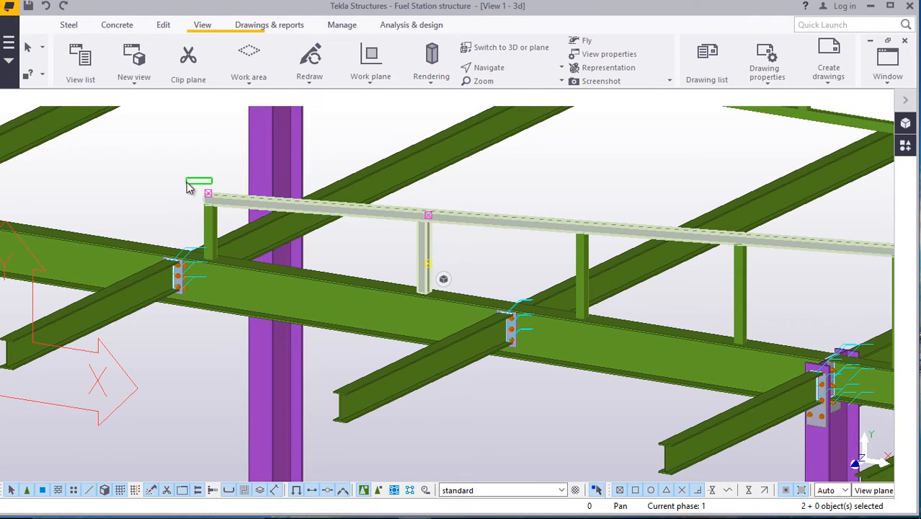
shift+drag(189, 187, 205, 212)
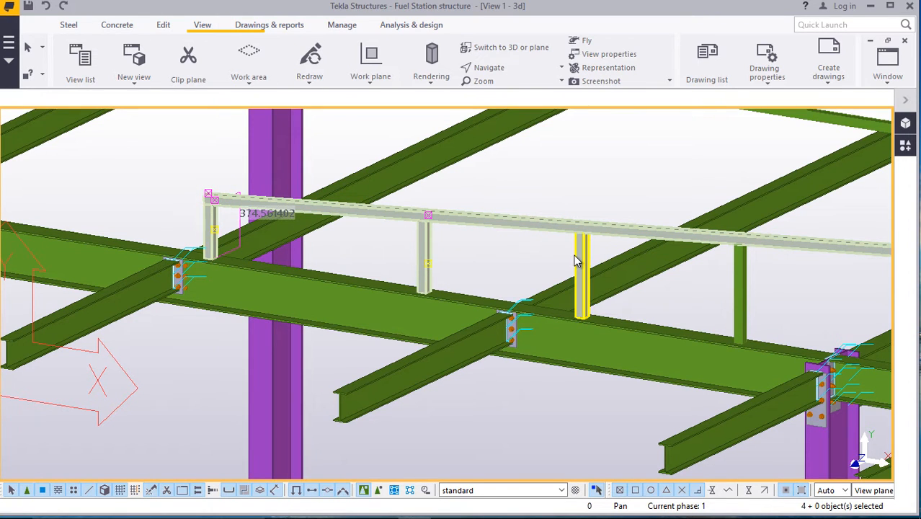
scroll(396, 269, down, 1)
scroll(740, 314, up, 2)
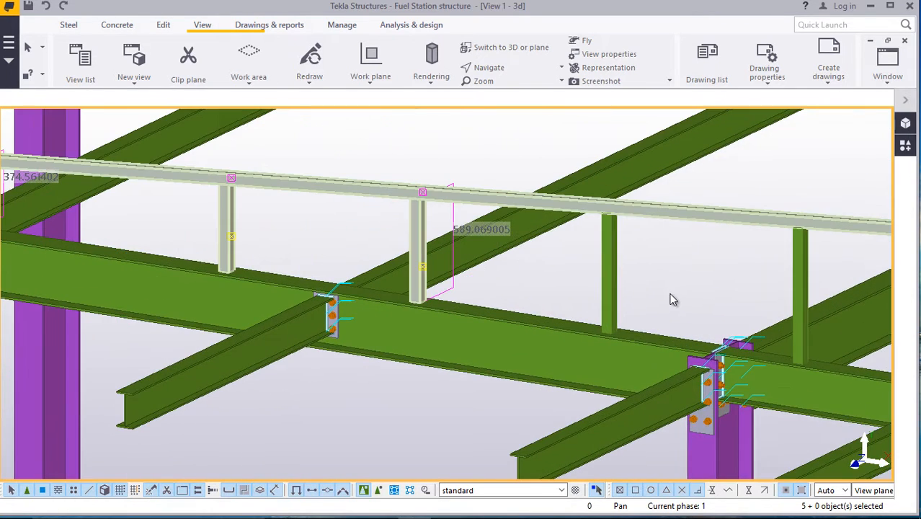
shift+click(609, 267)
scroll(342, 270, down, 2)
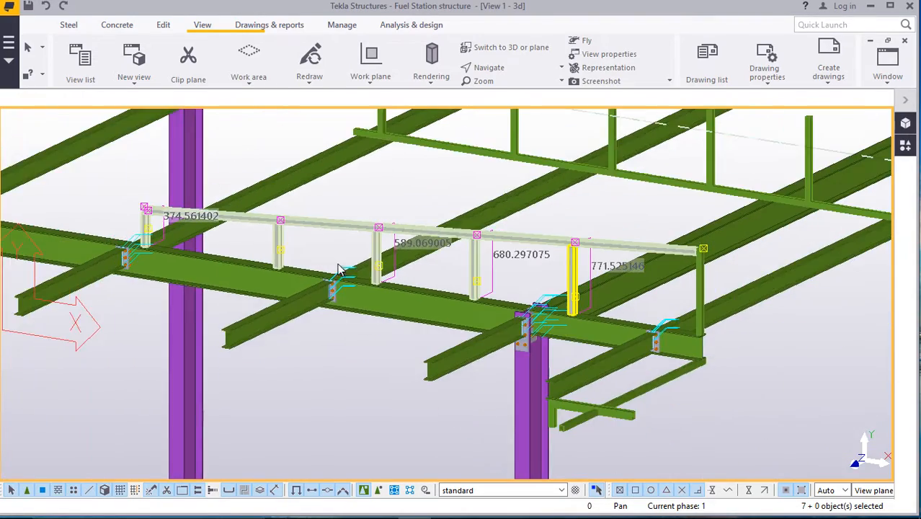
scroll(676, 302, up, 1)
scroll(735, 320, down, 4)
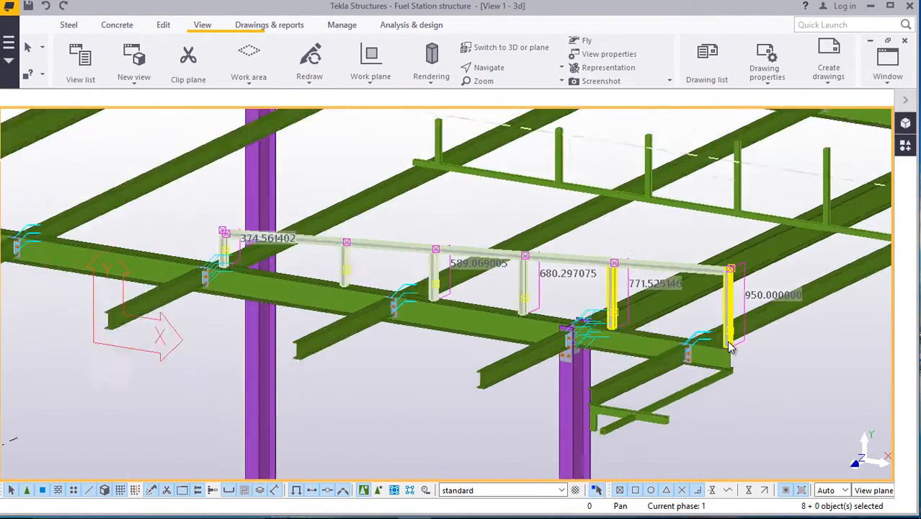
scroll(560, 362, up, 3)
scroll(566, 368, up, 1)
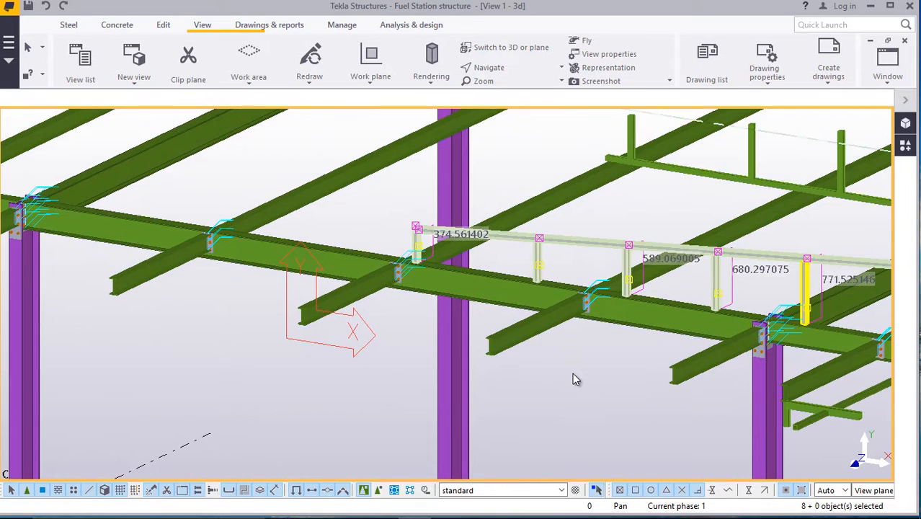
Mirror-copy the selected rail frame about the vertical web centreline at the overhanging roof beam's free end.
right_click(573, 373)
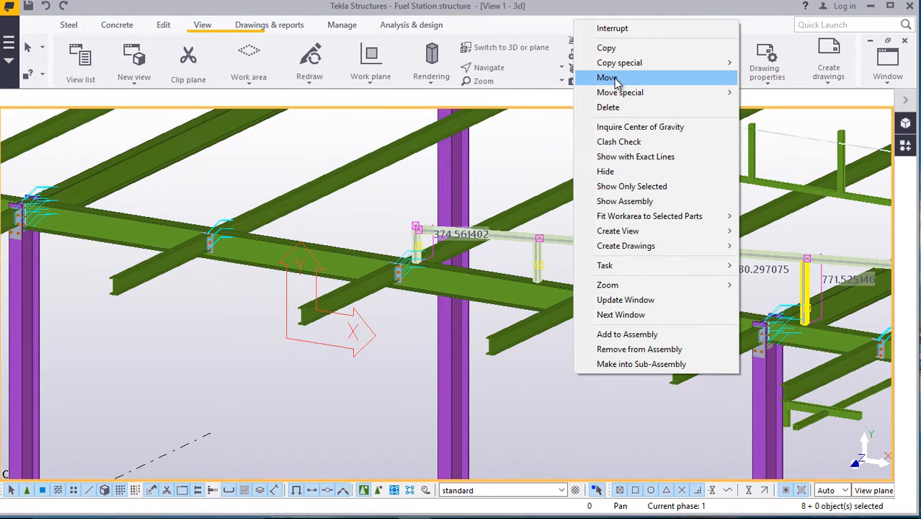
mouse_move(616, 68)
click(768, 92)
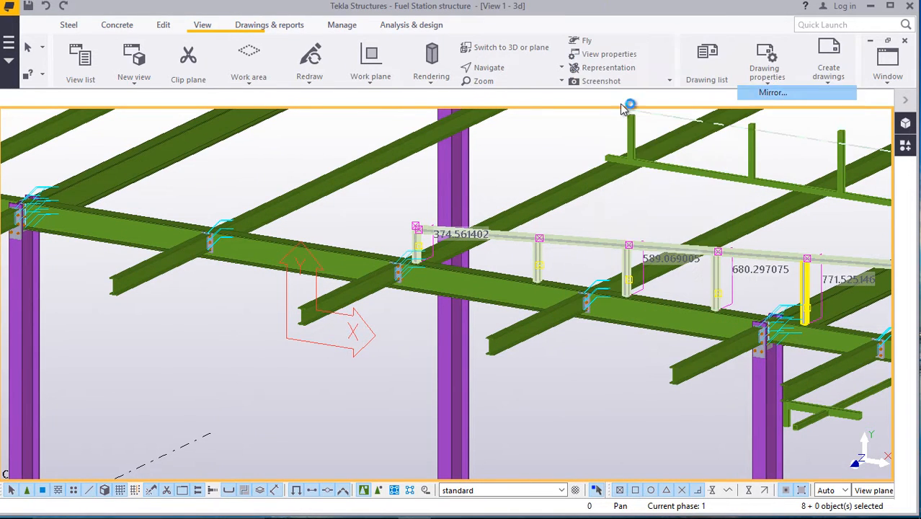
scroll(288, 302, up, 8)
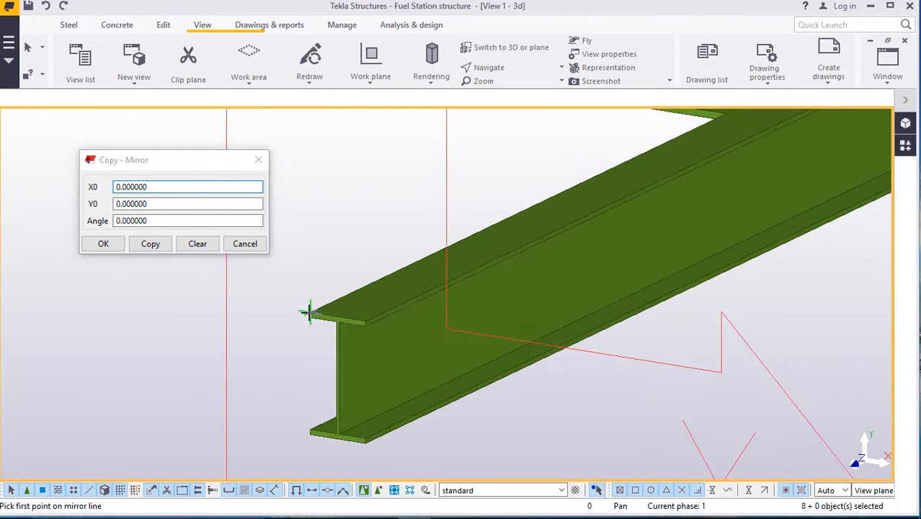
scroll(310, 299, up, 3)
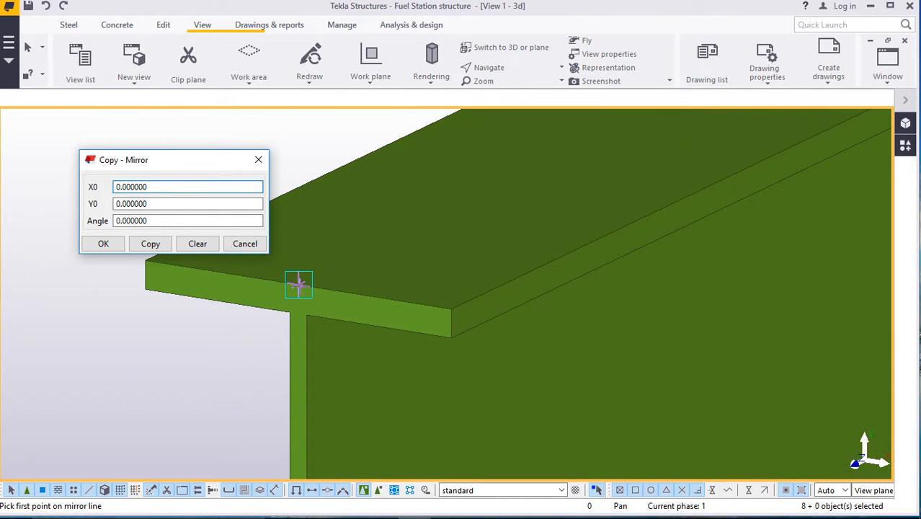
click(299, 288)
scroll(494, 239, down, 8)
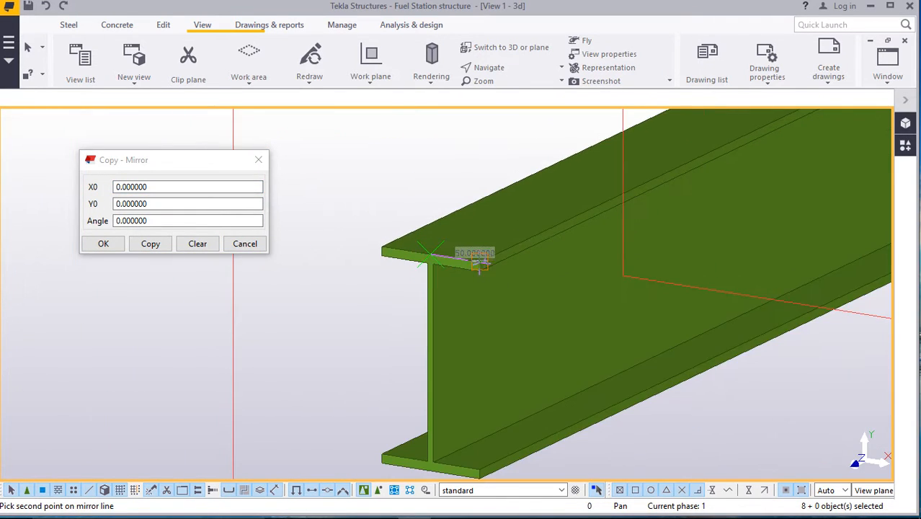
scroll(468, 393, up, 5)
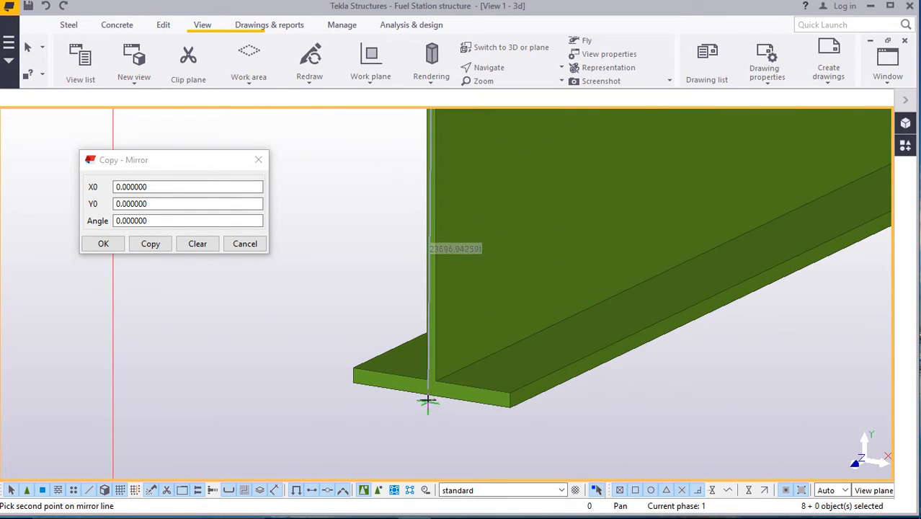
click(151, 247)
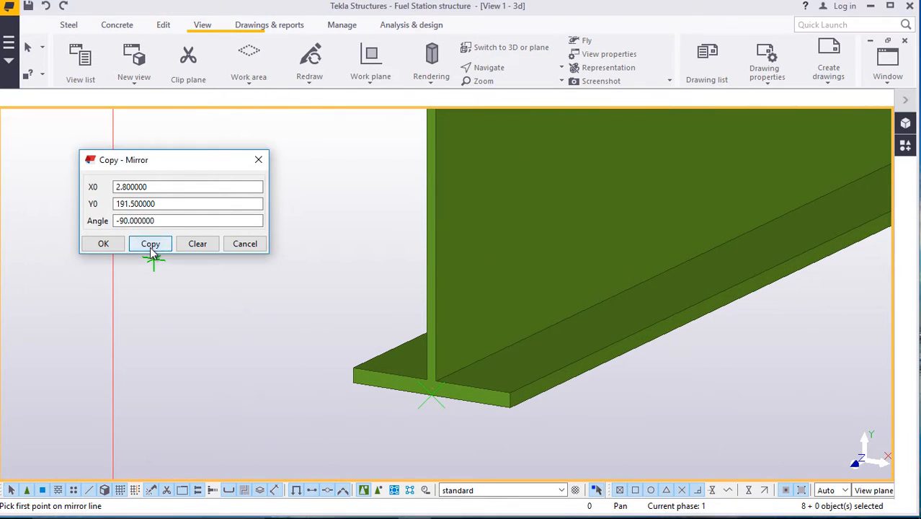
click(104, 244)
scroll(490, 318, down, 10)
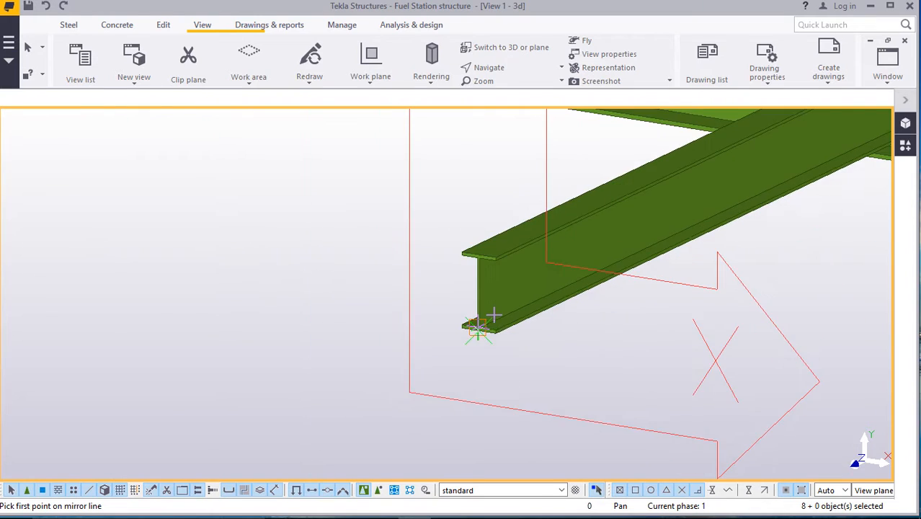
scroll(493, 320, down, 5)
right_click(436, 317)
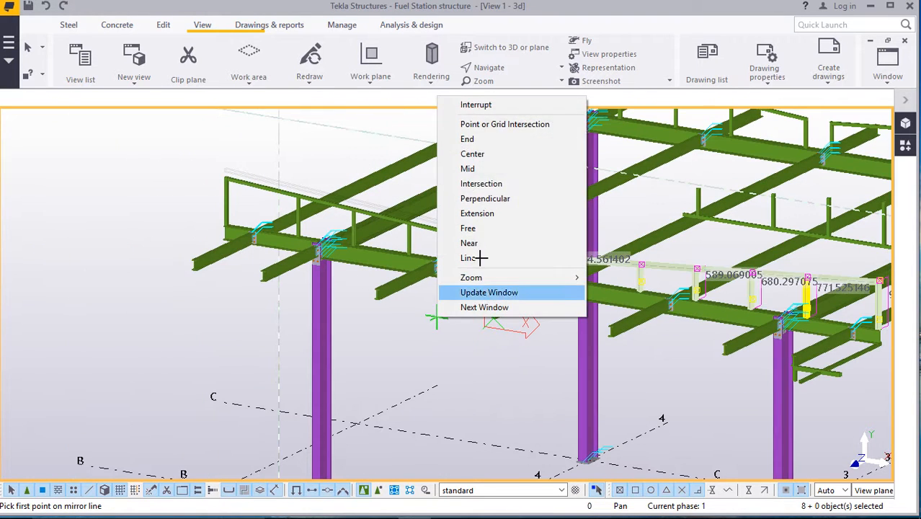
click(483, 104)
Check where the mirrored frame's tall end post meets the main beam, and redraw the 3D view.
scroll(238, 223, up, 6)
scroll(225, 218, up, 4)
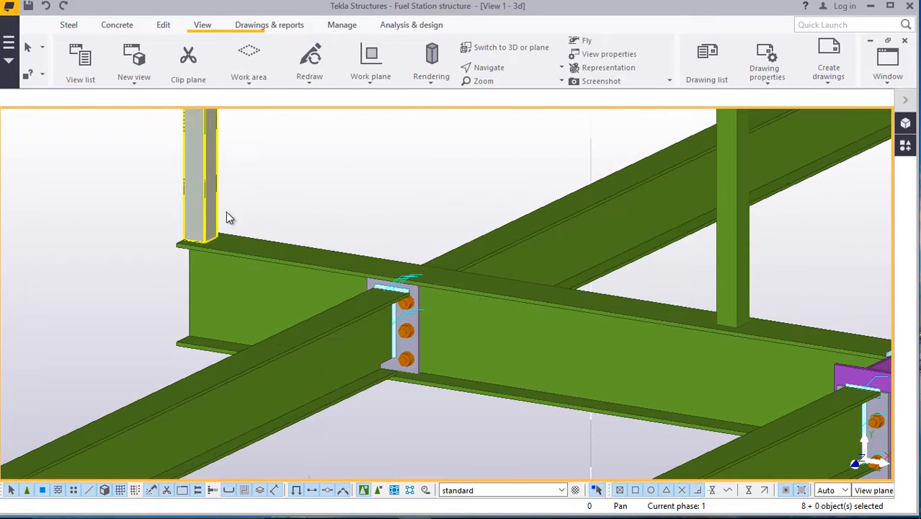
right_click(341, 176)
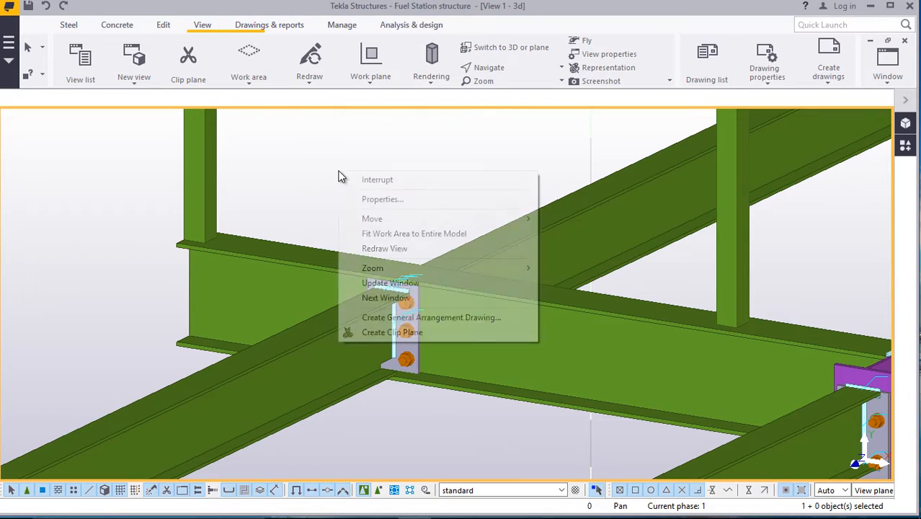
click(380, 253)
scroll(349, 305, down, 10)
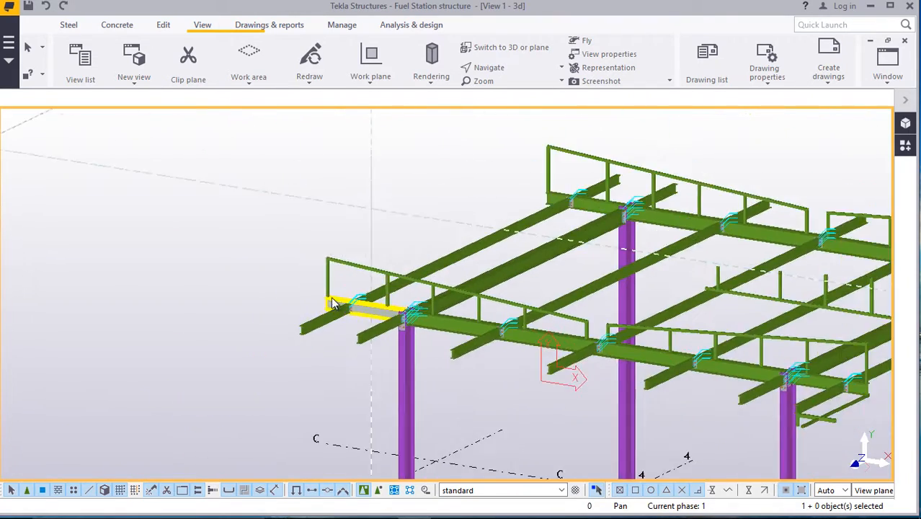
Examine the mirrored rail frames and the roof corner above the lower bracket from a rotated 3D view.
scroll(541, 327, up, 4)
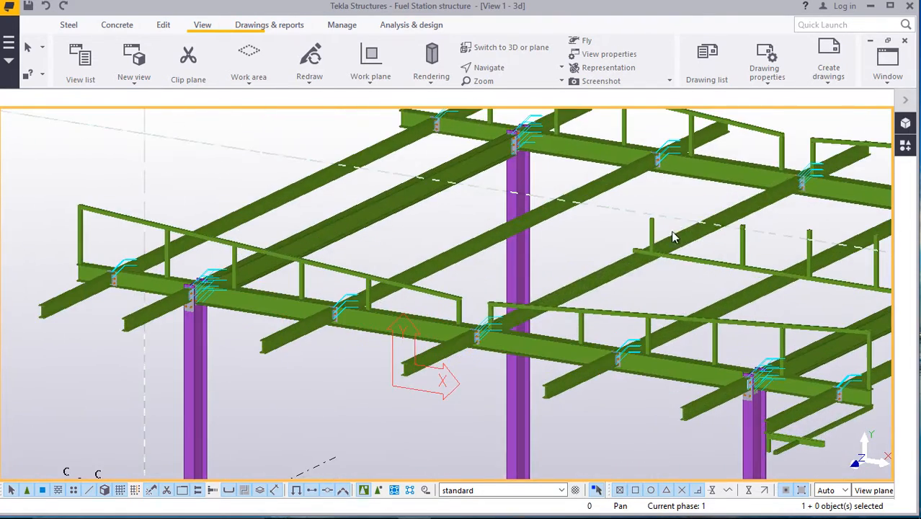
click(502, 75)
click(505, 110)
drag(430, 324, 488, 311)
scroll(488, 311, down, 5)
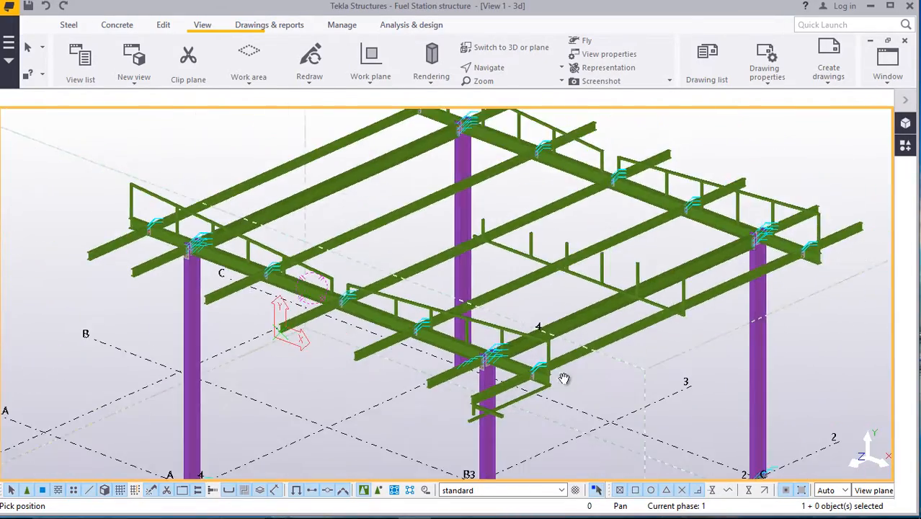
scroll(556, 380, up, 9)
scroll(541, 367, down, 2)
scroll(540, 366, down, 5)
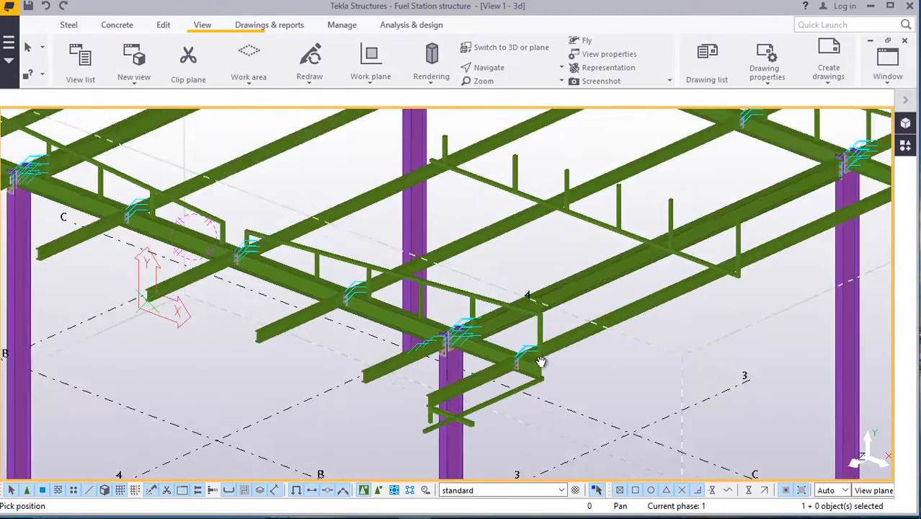
scroll(757, 271, up, 4)
scroll(462, 387, up, 5)
scroll(450, 412, up, 3)
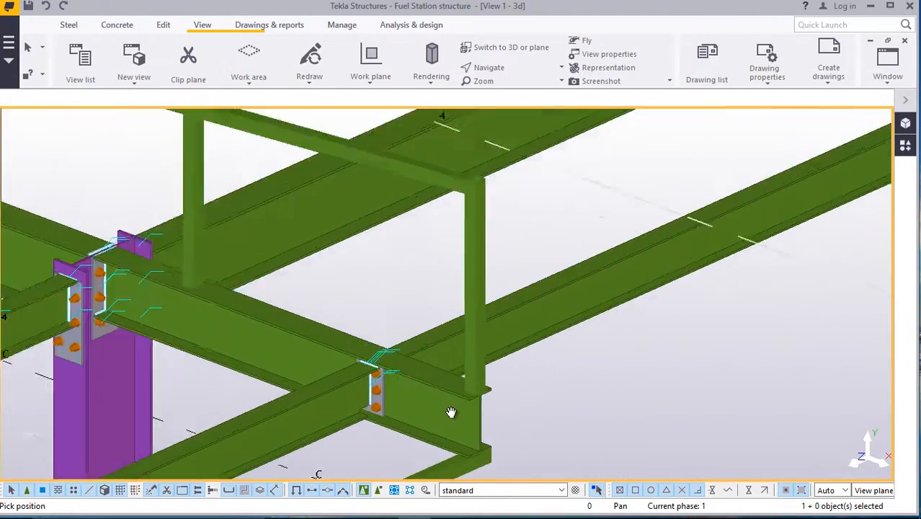
scroll(505, 403, down, 6)
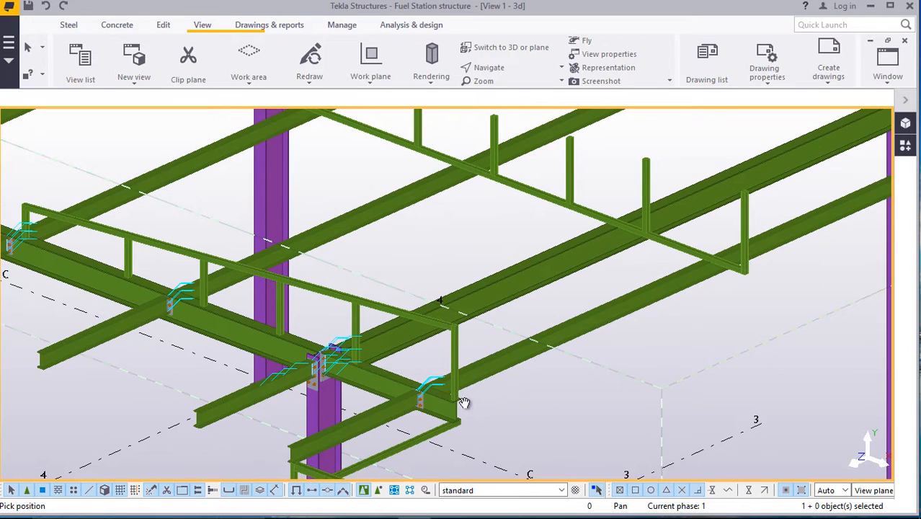
Examine the tall end post, the main beam's end and the bracket below it from a more frontal angle.
click(515, 72)
click(515, 91)
drag(470, 388, 557, 367)
scroll(469, 399, up, 7)
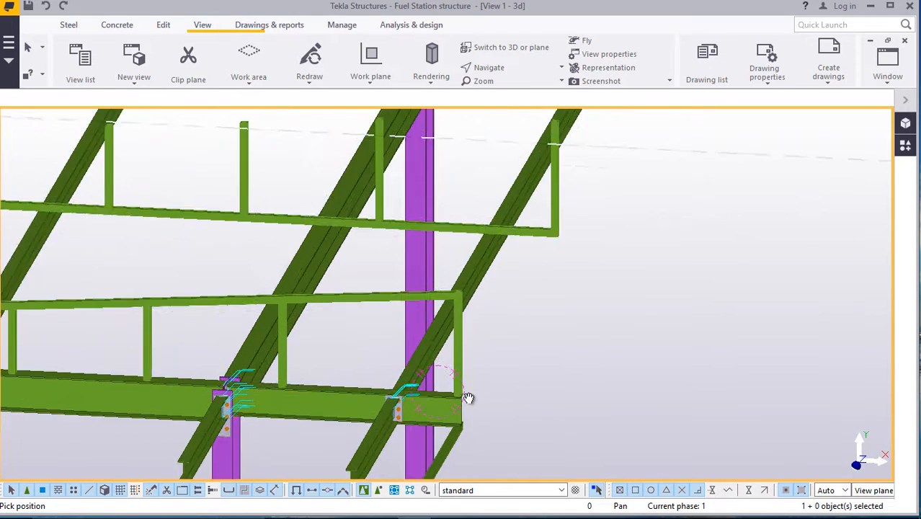
scroll(516, 243, down, 3)
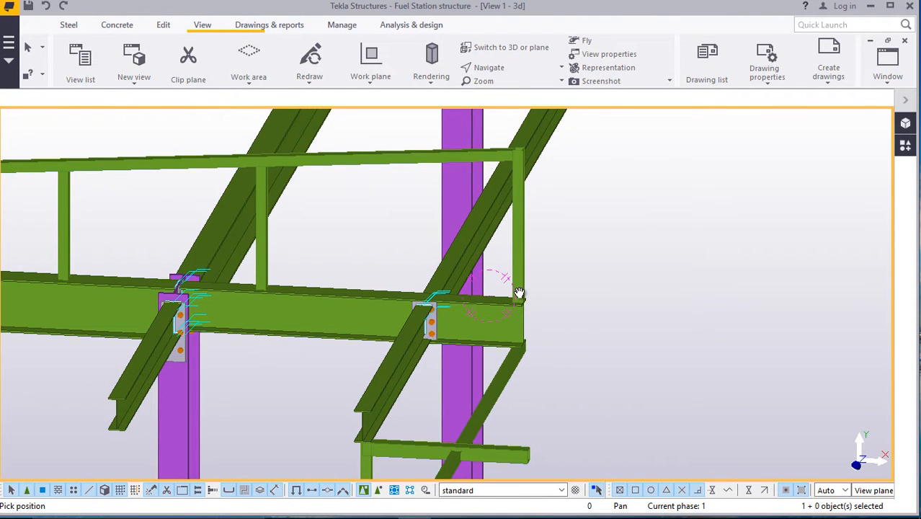
scroll(521, 285, down, 6)
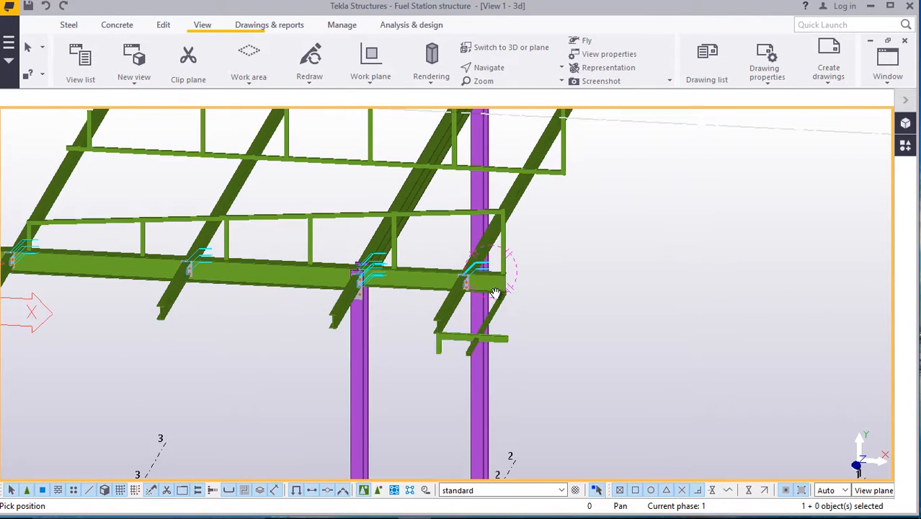
scroll(500, 275, up, 5)
scroll(501, 274, up, 4)
scroll(497, 292, down, 4)
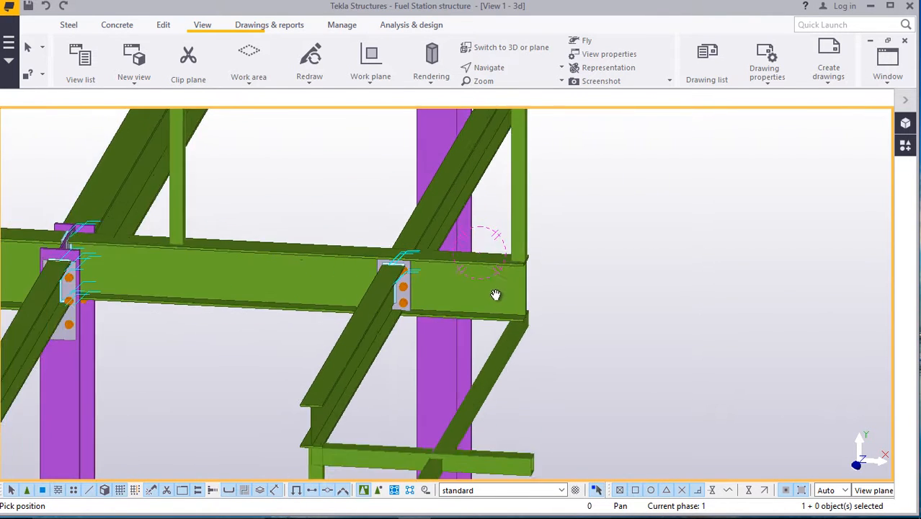
scroll(501, 281, down, 2)
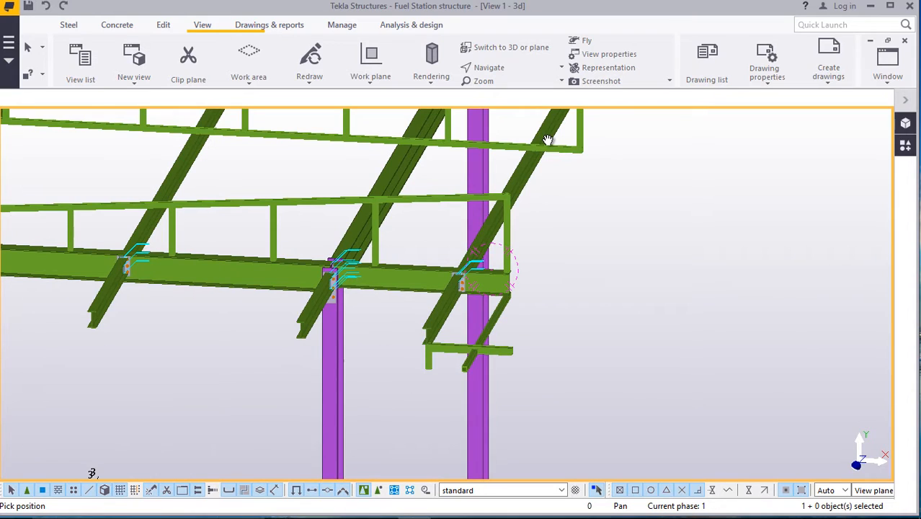
Compare the outer rail frame's end with the inner frame behind it, including the inner bottom rail and end post.
scroll(547, 139, up, 2)
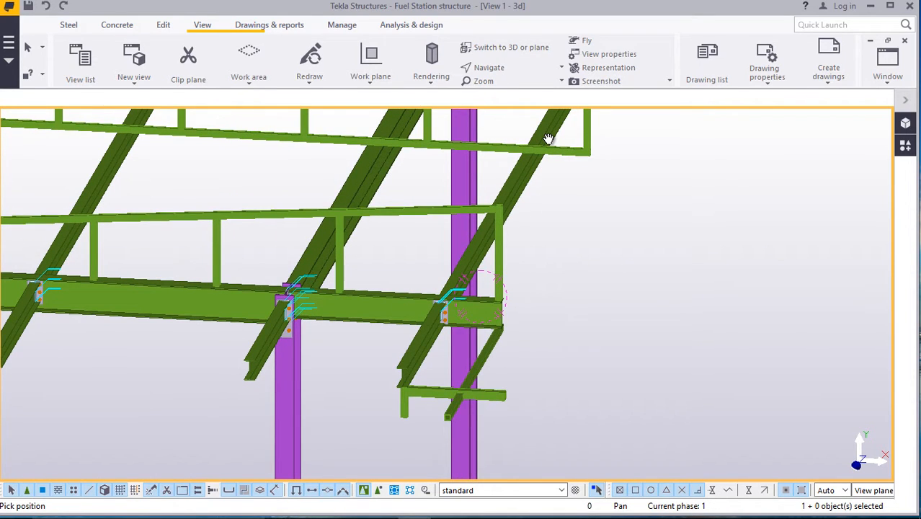
scroll(539, 169, up, 4)
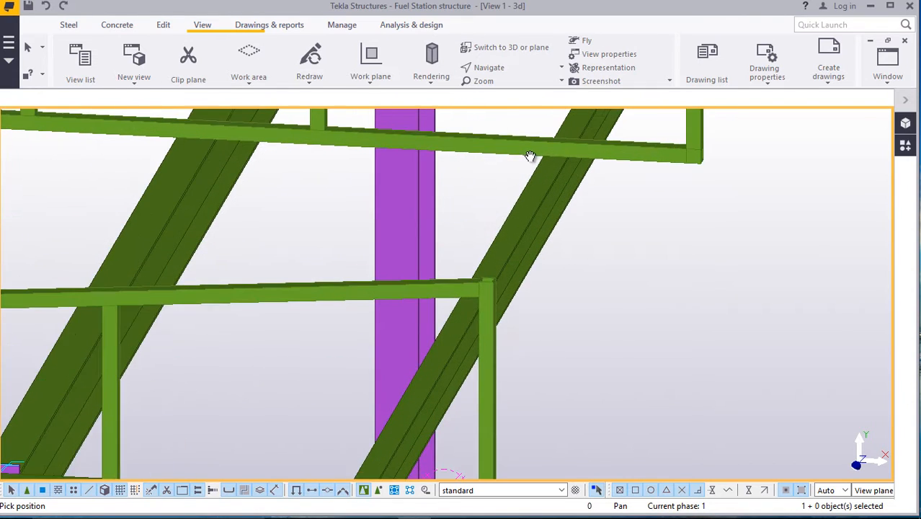
scroll(537, 154, down, 2)
scroll(534, 188, down, 2)
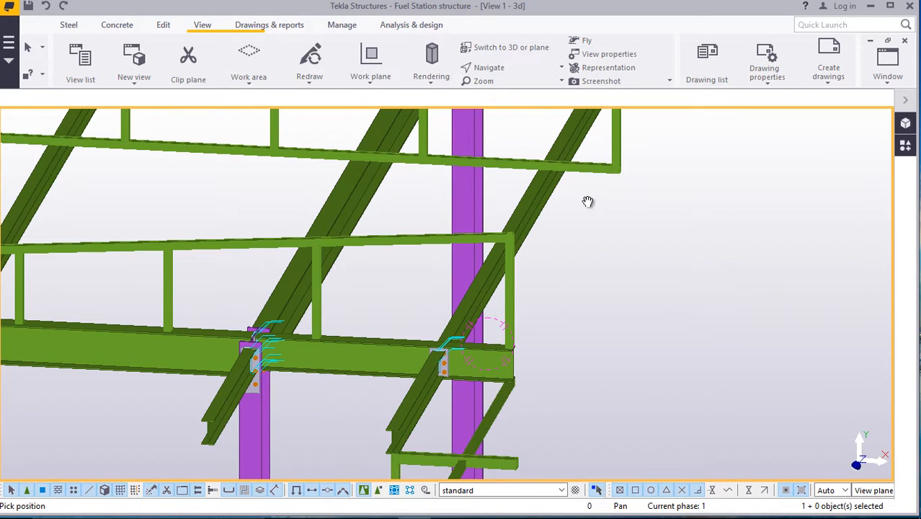
scroll(490, 168, up, 2)
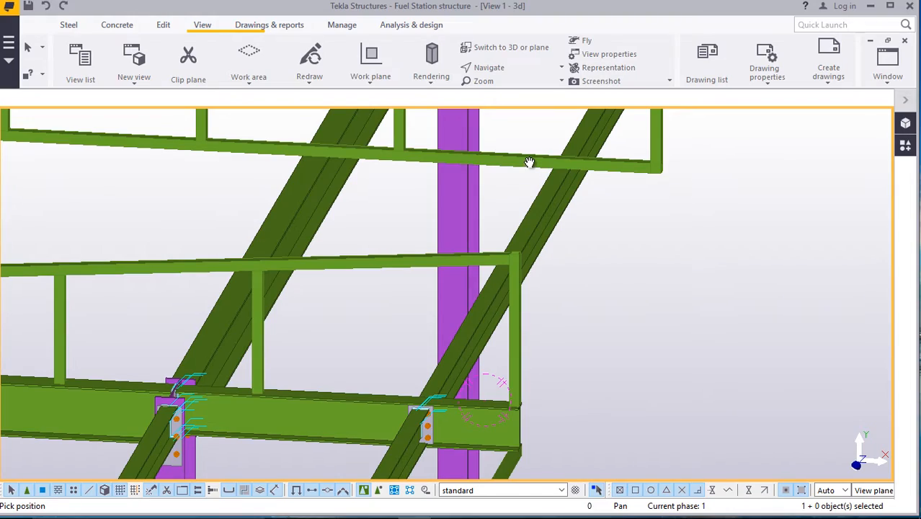
scroll(529, 161, down, 5)
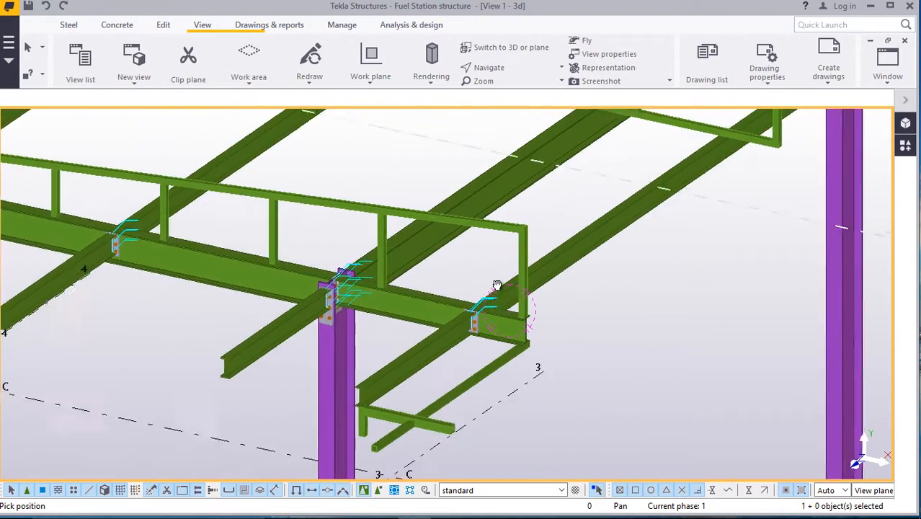
scroll(534, 315, down, 2)
scroll(591, 302, up, 7)
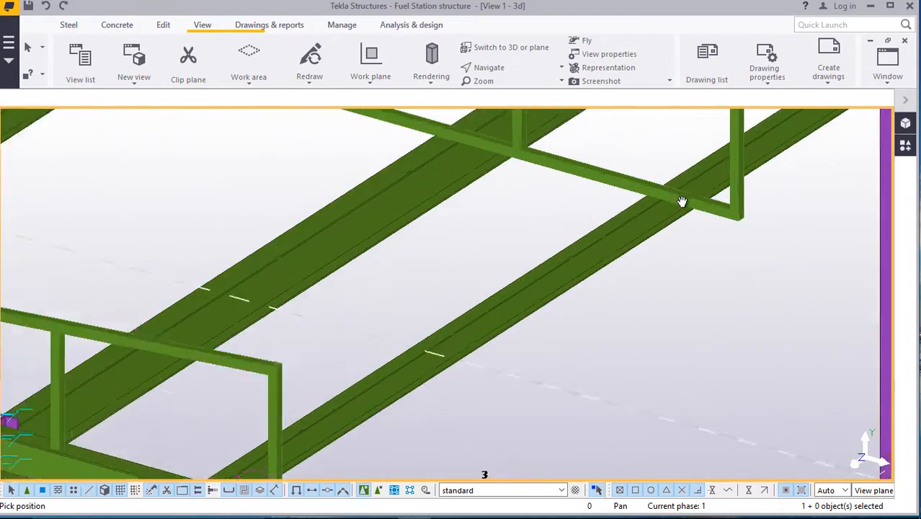
Check the end post of the inner rail frame against the outer frame's end post standing on the main beam's end.
scroll(758, 217, up, 1)
scroll(721, 211, down, 1)
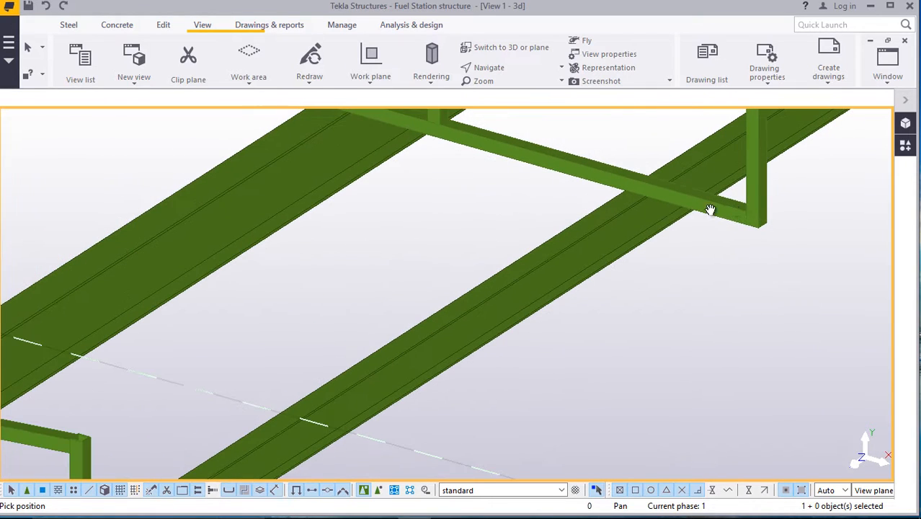
scroll(592, 171, down, 2)
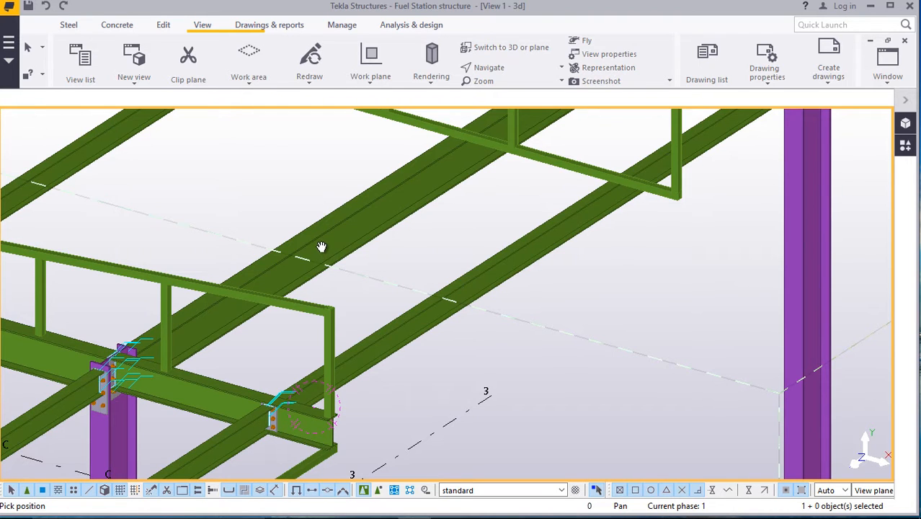
scroll(438, 305, down, 3)
scroll(375, 353, up, 5)
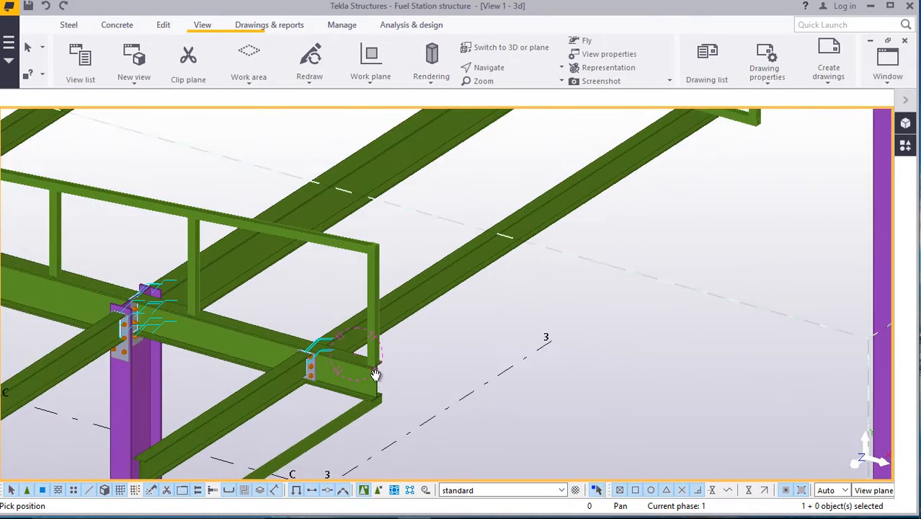
scroll(373, 346, up, 1)
right_click(503, 324)
click(529, 115)
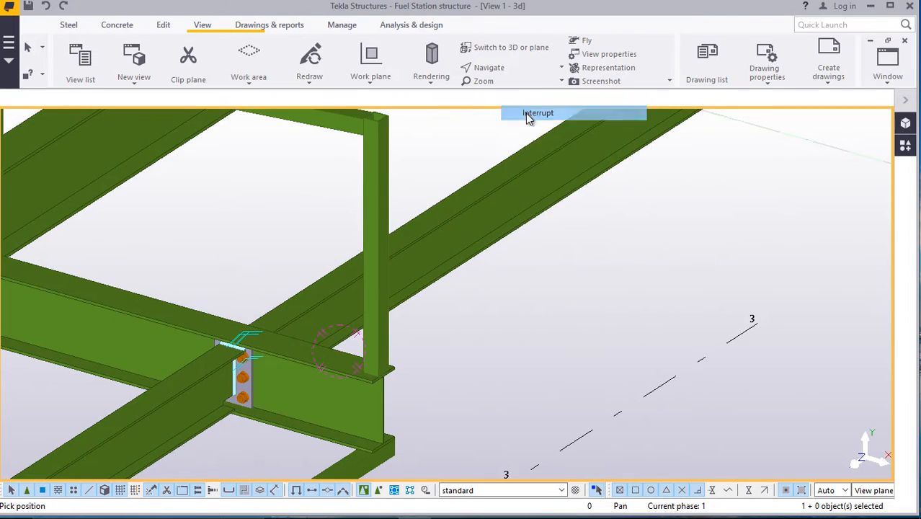
Copy the outer frame's end post from its lower front corner to the lower front corner at the inner bottom rail's end.
click(391, 345)
right_click(563, 330)
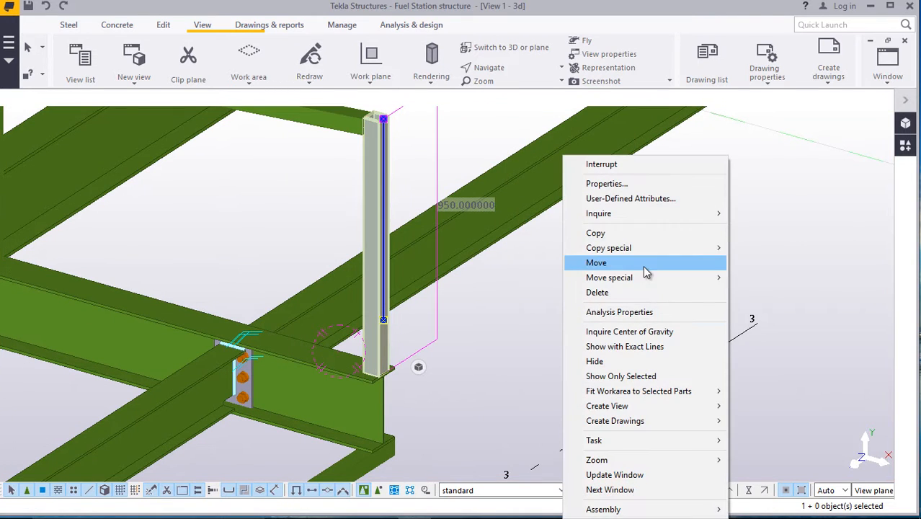
click(595, 232)
scroll(387, 366, up, 4)
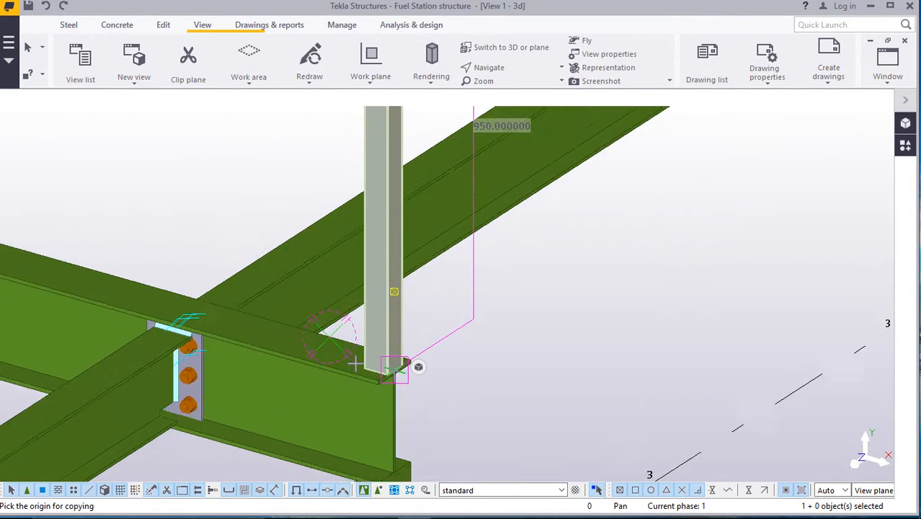
scroll(387, 367, up, 3)
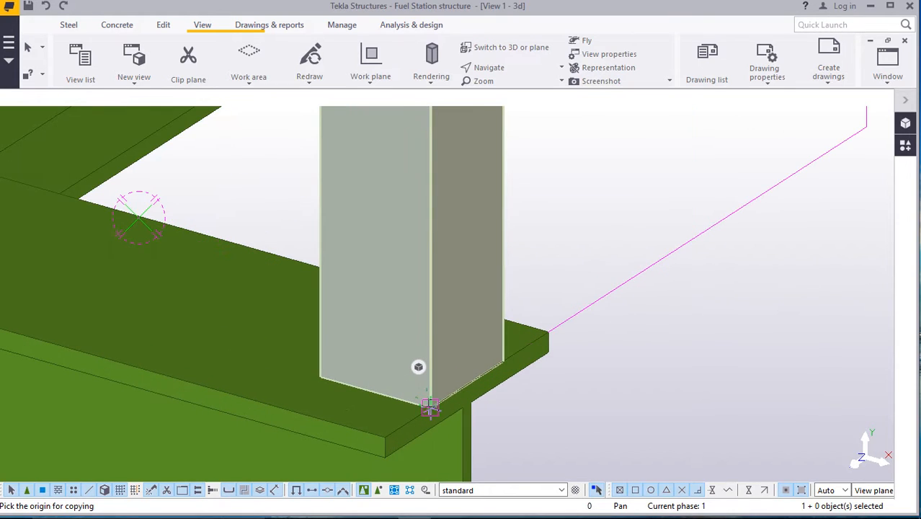
click(429, 408)
scroll(431, 411, down, 6)
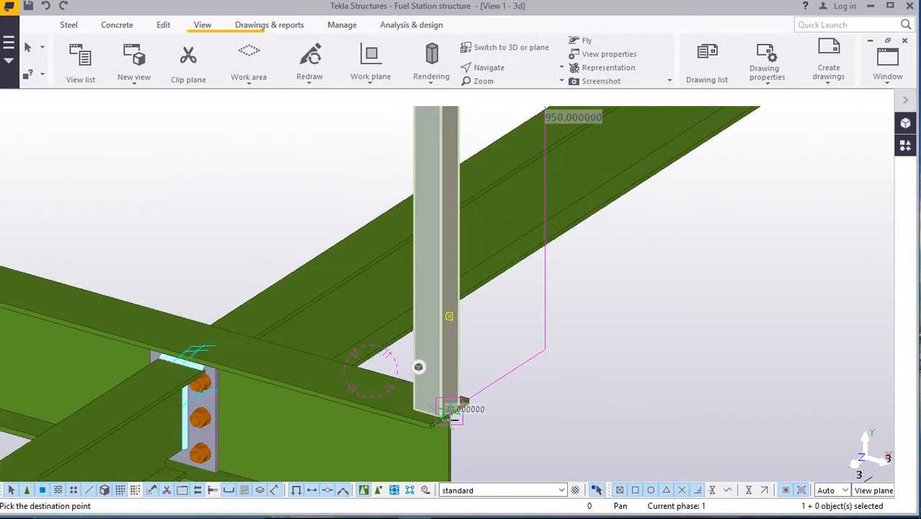
scroll(438, 421, down, 4)
scroll(612, 315, up, 6)
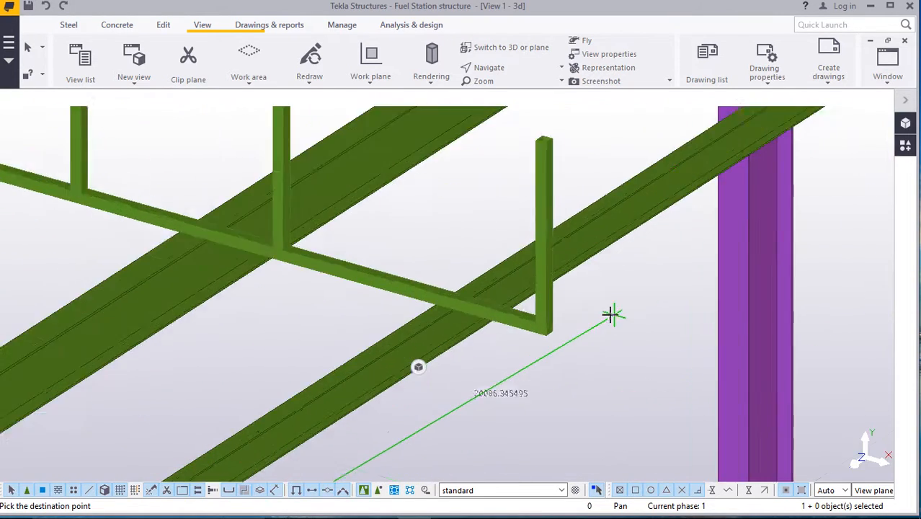
scroll(539, 339, up, 4)
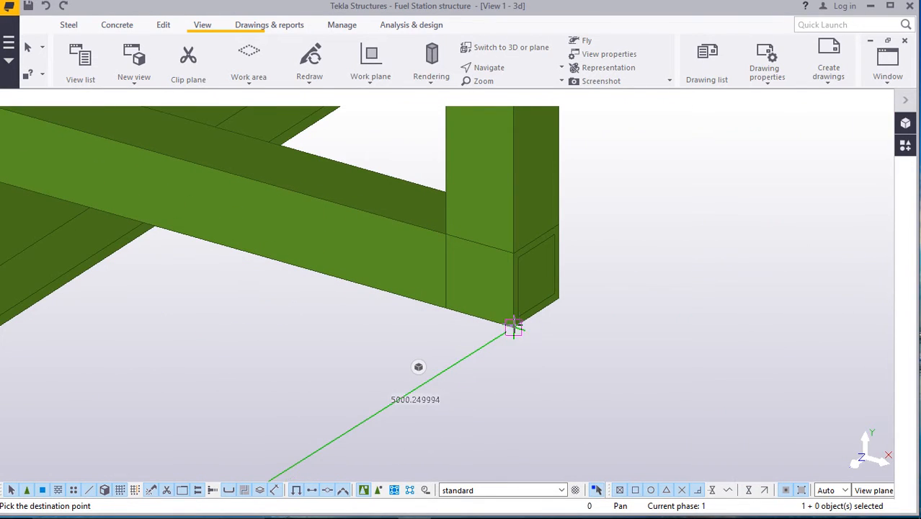
right_click(650, 154)
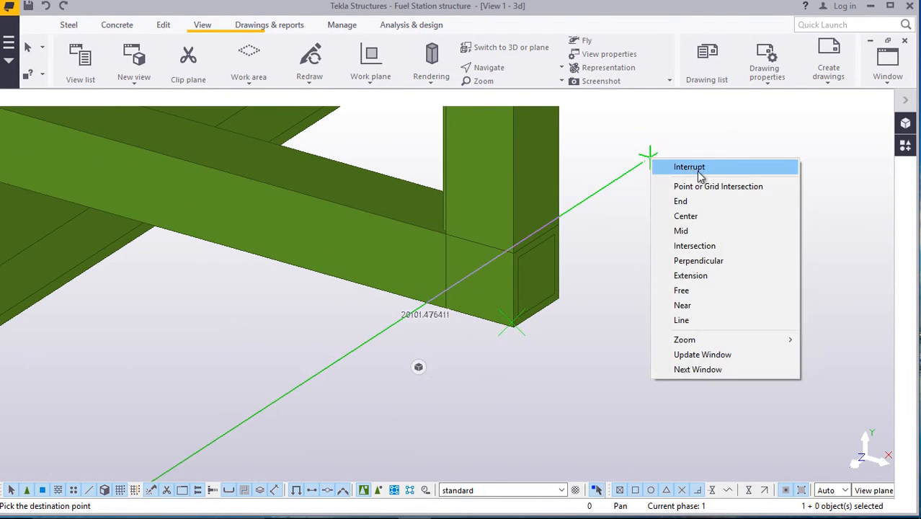
click(681, 170)
Delete the 1050 mm end post among the overlapping posts at the inner bottom rail's end.
scroll(495, 317, down, 6)
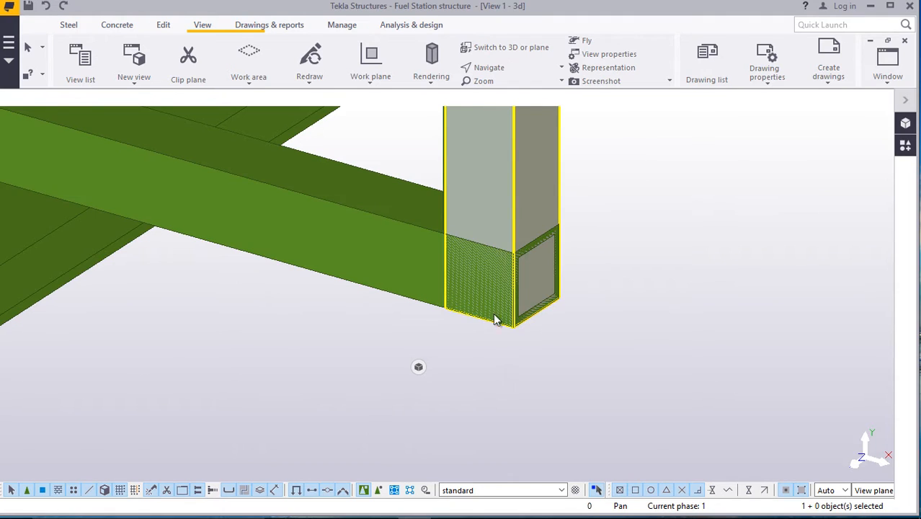
scroll(493, 199, up, 4)
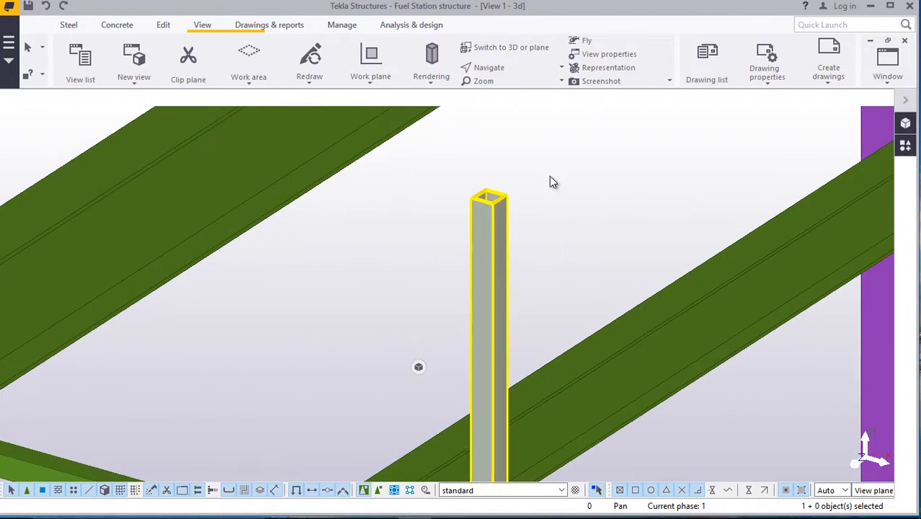
click(500, 202)
right_click(610, 152)
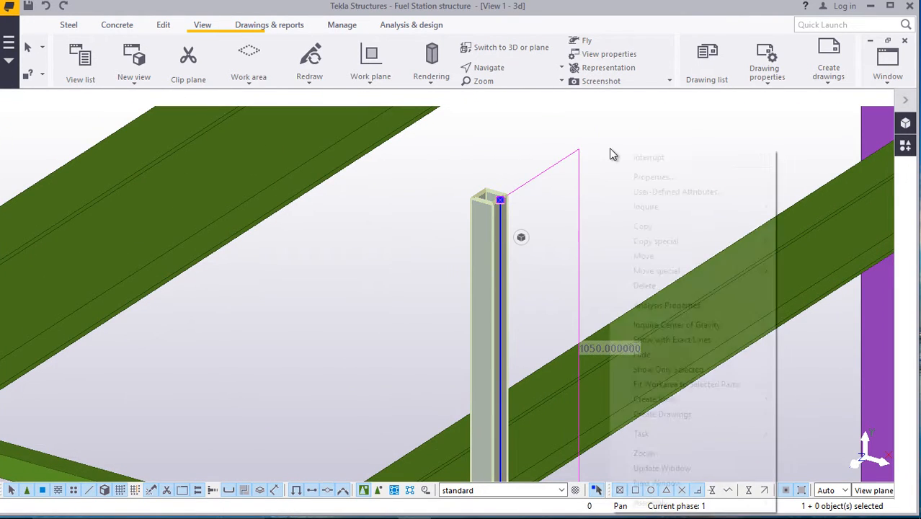
click(642, 285)
scroll(529, 191, down, 3)
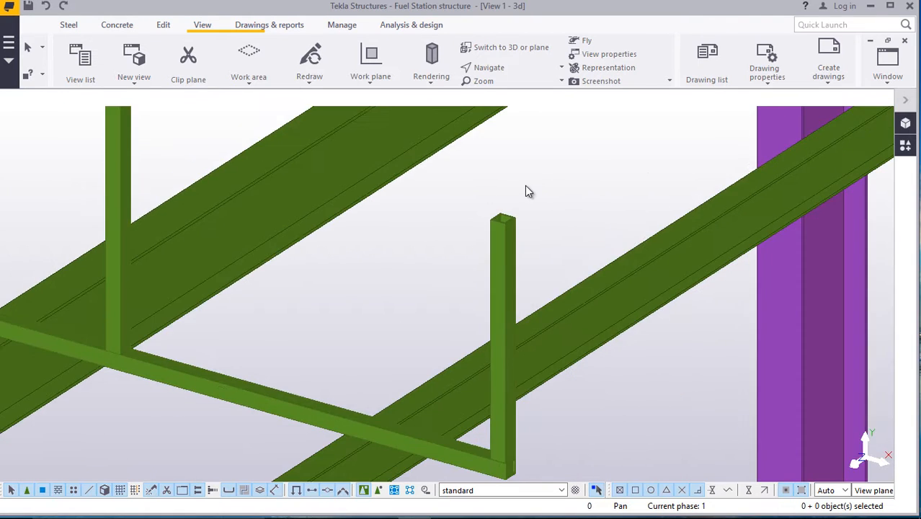
Try to move the remaining end post on the inner bottom rail, cancel the move and delete that post instead.
scroll(533, 366, down, 2)
scroll(503, 312, up, 5)
scroll(502, 312, up, 5)
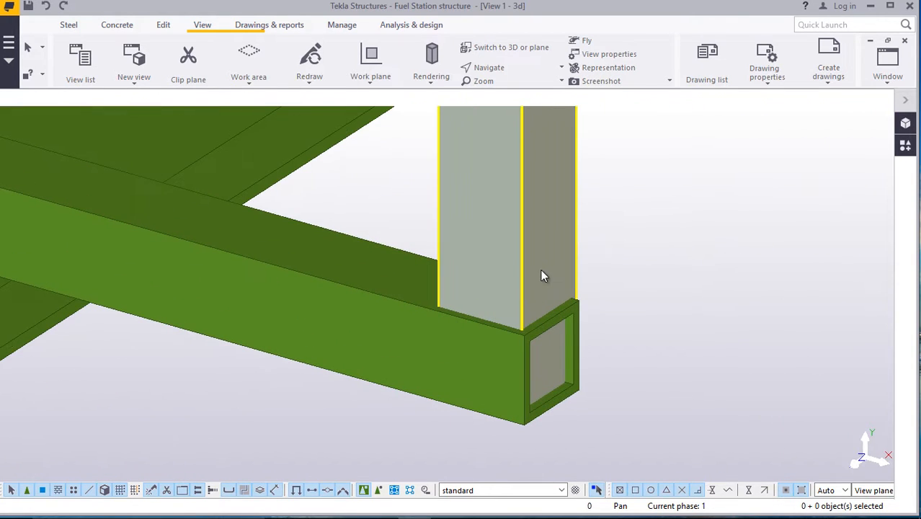
right_click(673, 189)
click(705, 263)
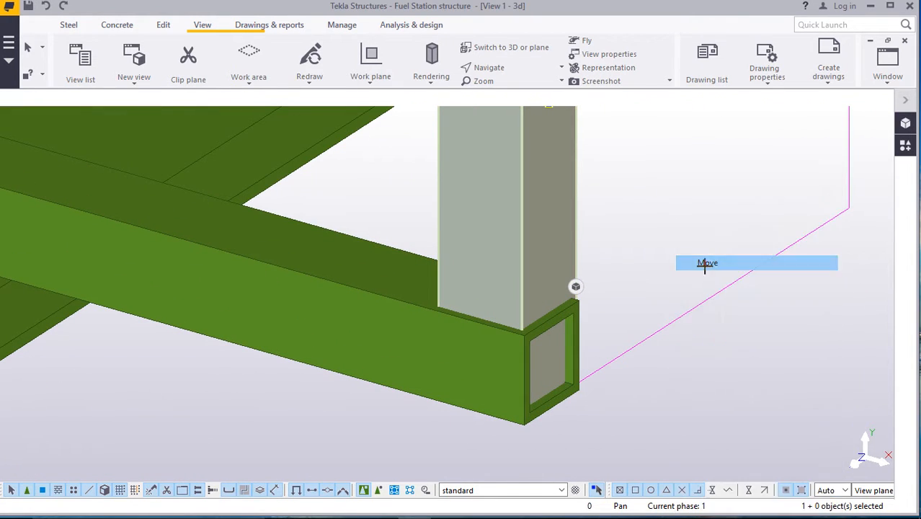
scroll(575, 287, up, 1)
scroll(537, 403, up, 1)
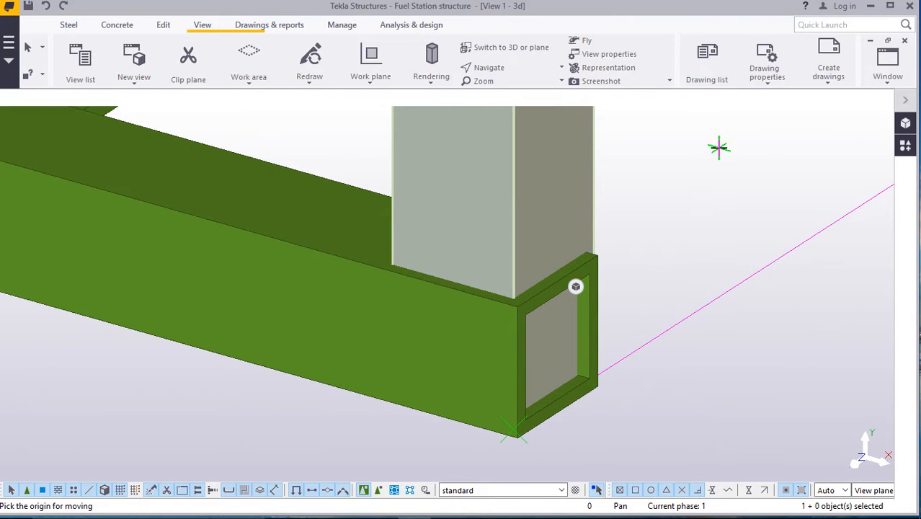
right_click(669, 154)
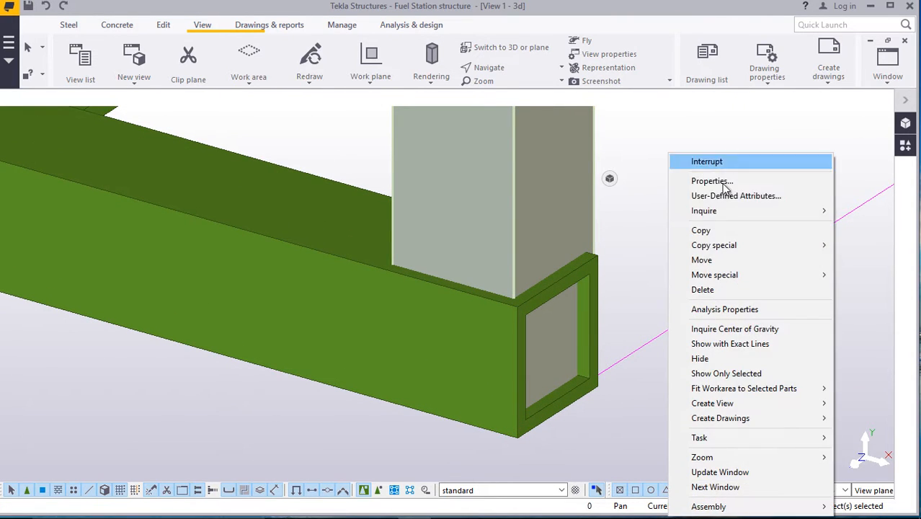
click(702, 289)
scroll(614, 208, down, 10)
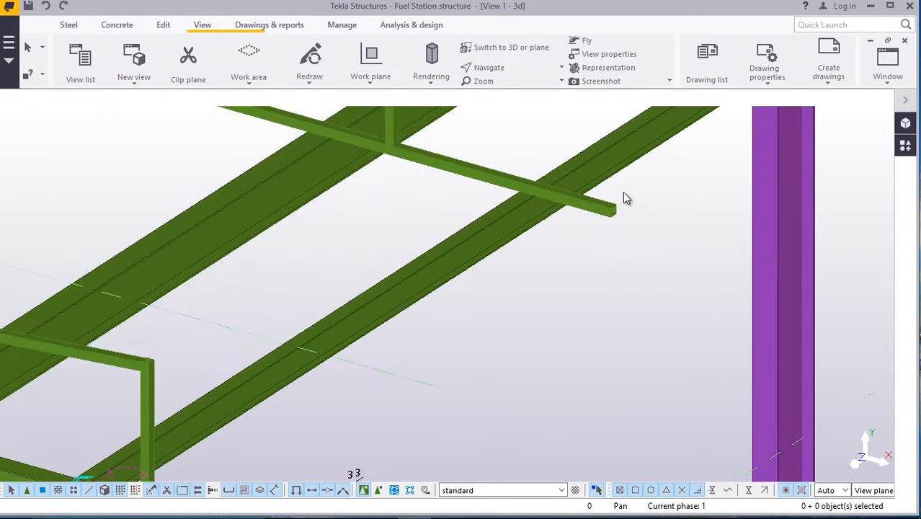
Copy the outer frame's 950 mm end post again, from its lower front corner to the bare inner bottom rail's lower end corner.
scroll(625, 190, down, 3)
scroll(354, 368, up, 3)
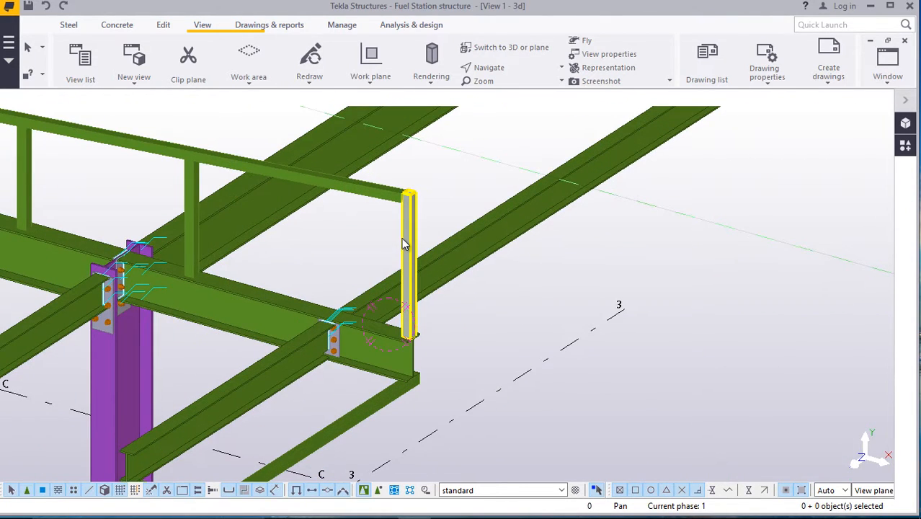
click(404, 243)
right_click(685, 203)
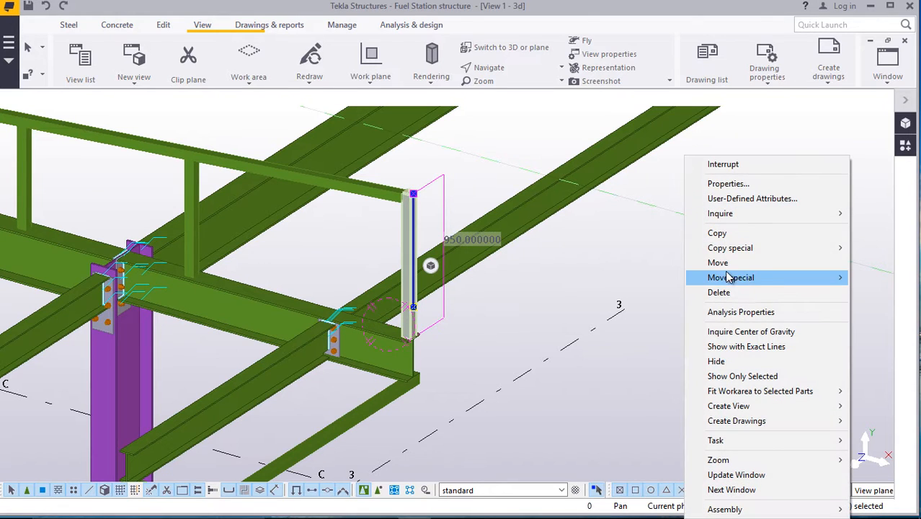
click(717, 233)
scroll(425, 330, up, 5)
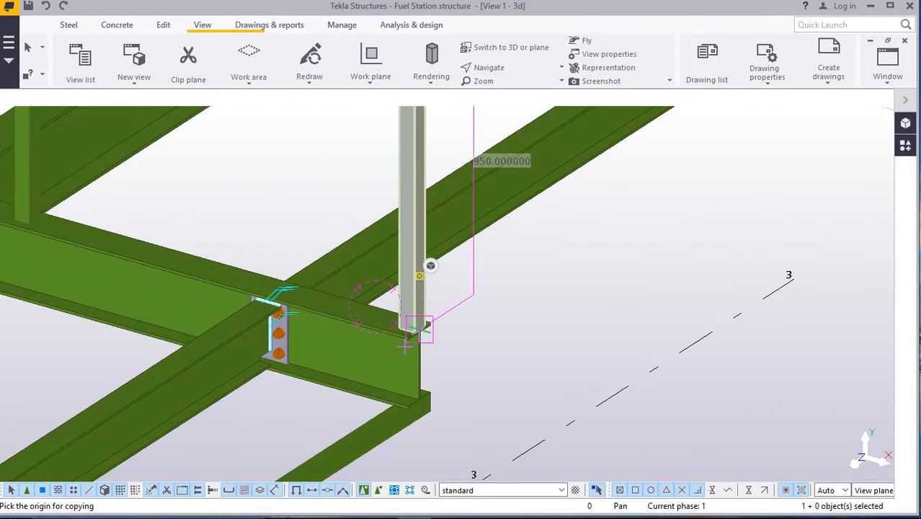
scroll(424, 328, up, 6)
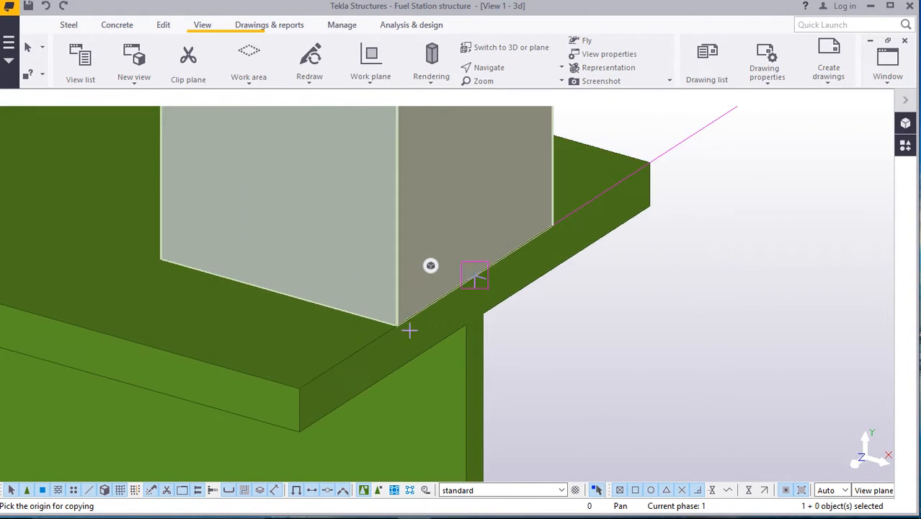
scroll(393, 322, up, 2)
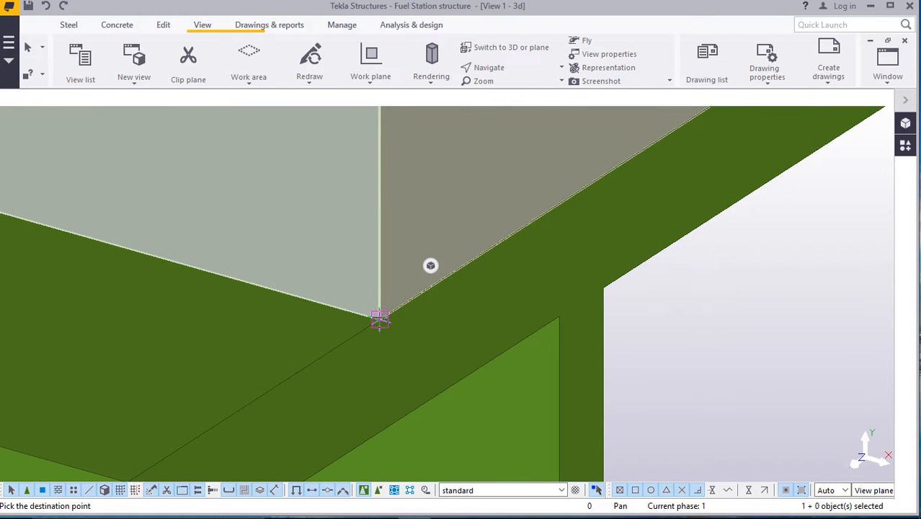
scroll(380, 320, down, 5)
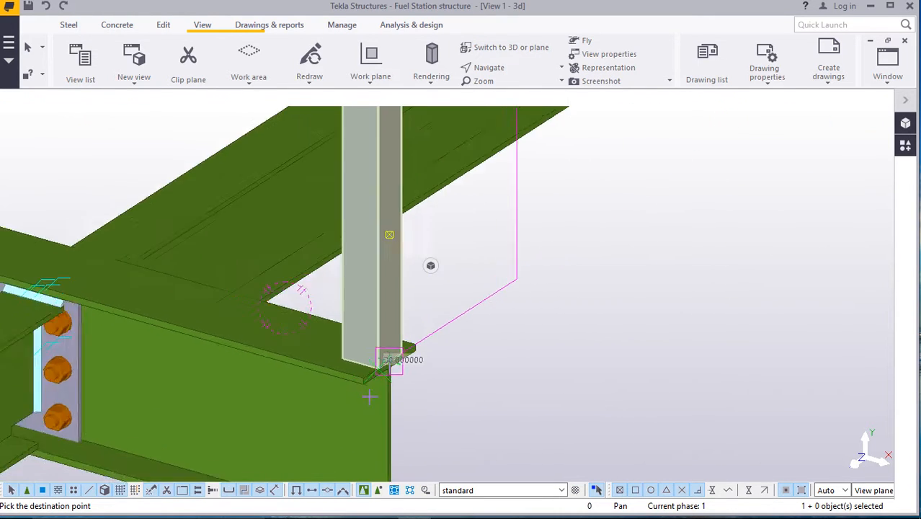
scroll(369, 393, down, 6)
scroll(620, 230, up, 3)
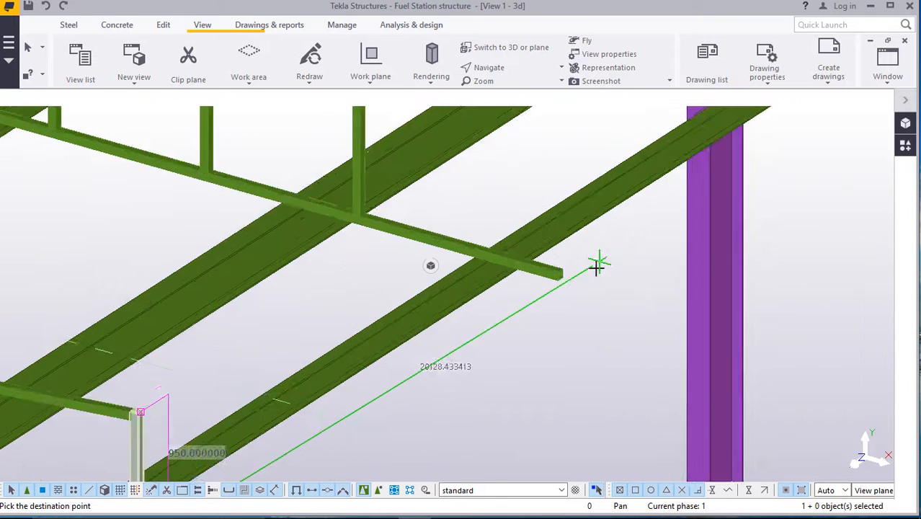
scroll(555, 287, up, 6)
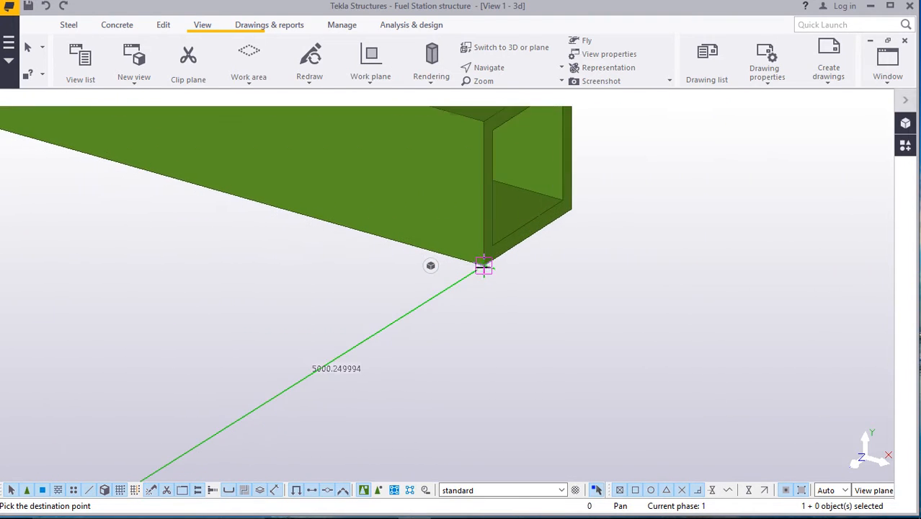
scroll(484, 267, up, 2)
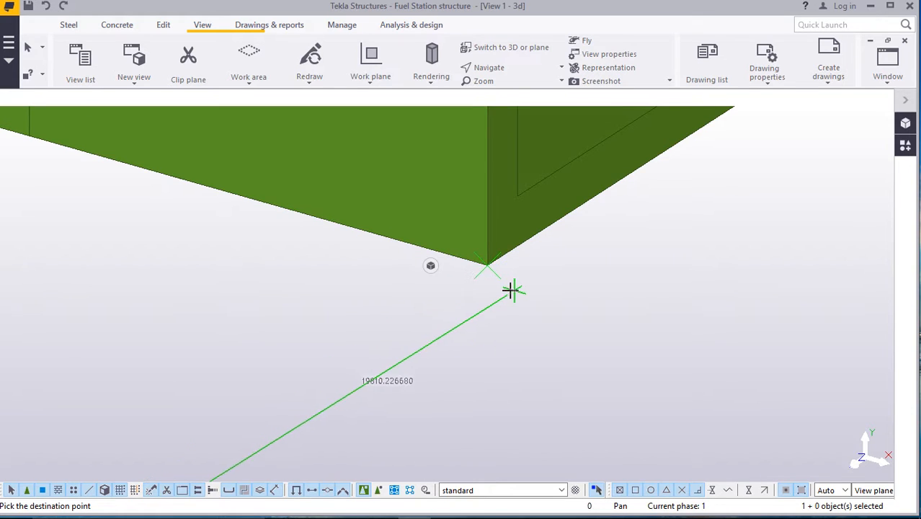
scroll(510, 289, down, 3)
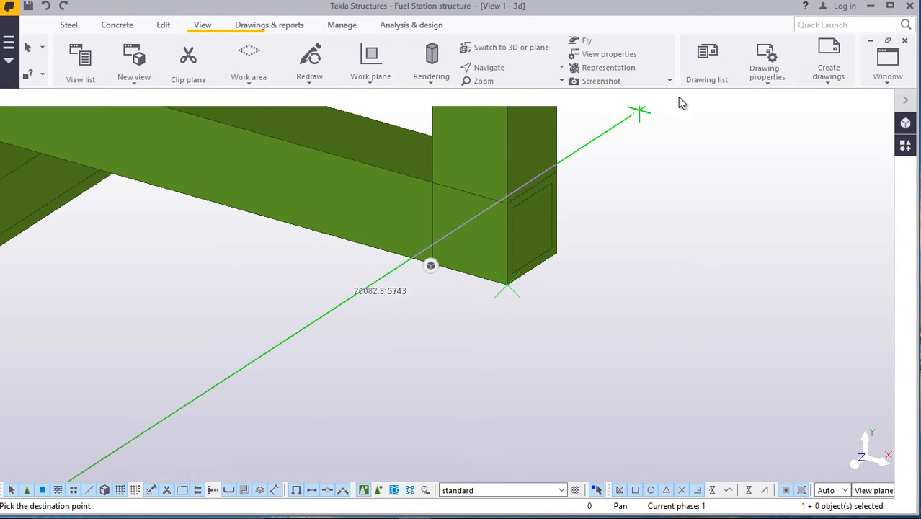
click(675, 134)
Review the inner frame with its new end post, and examine the short post at the outer frame's opposite end.
scroll(619, 279, down, 7)
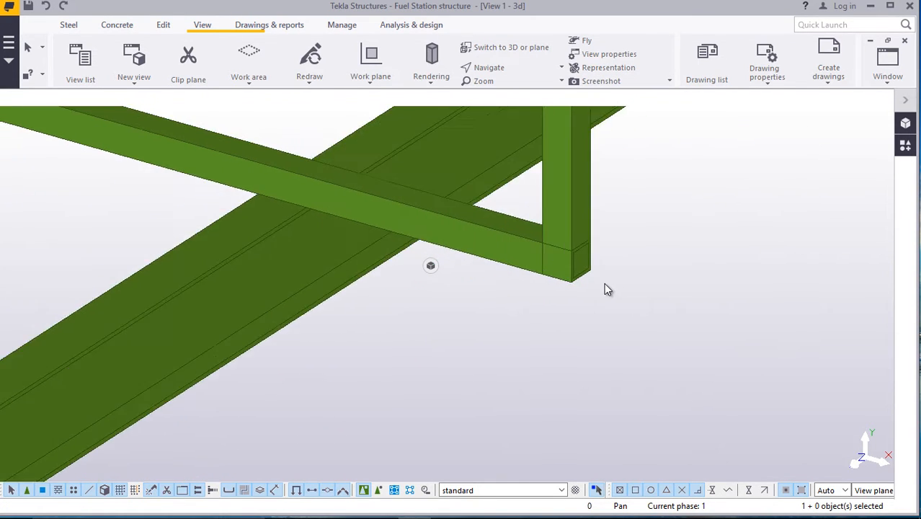
scroll(605, 283, down, 5)
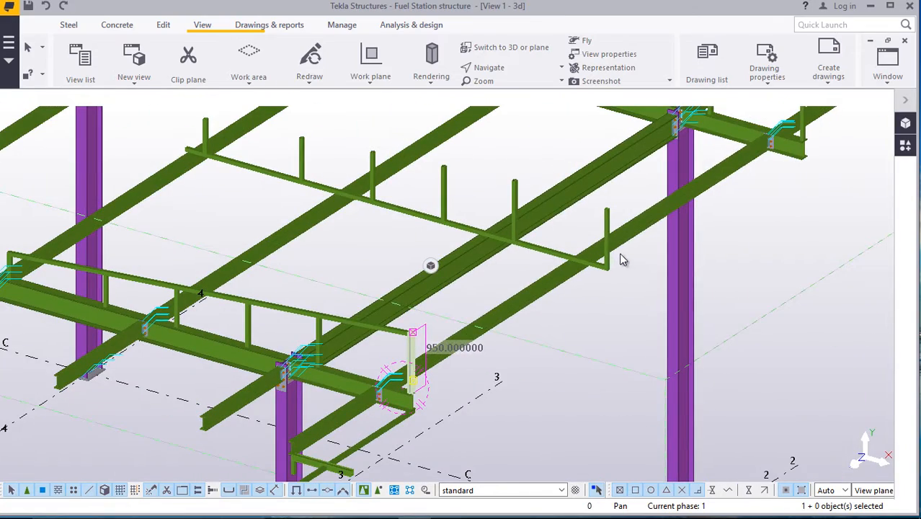
scroll(507, 191, up, 1)
scroll(506, 191, down, 5)
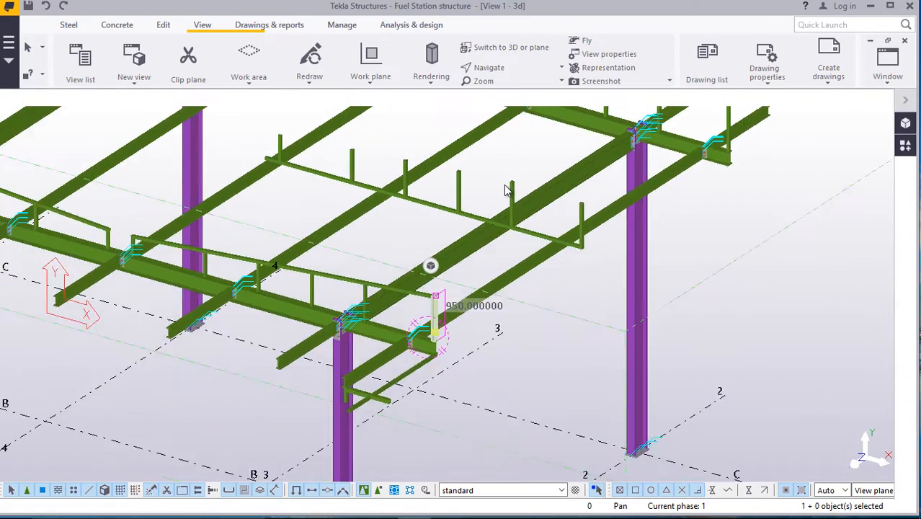
scroll(266, 198, up, 6)
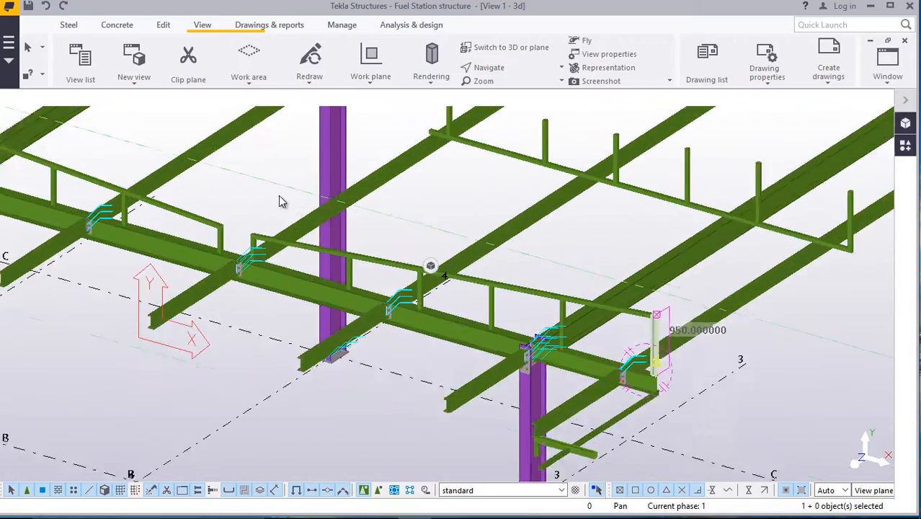
scroll(246, 261, up, 4)
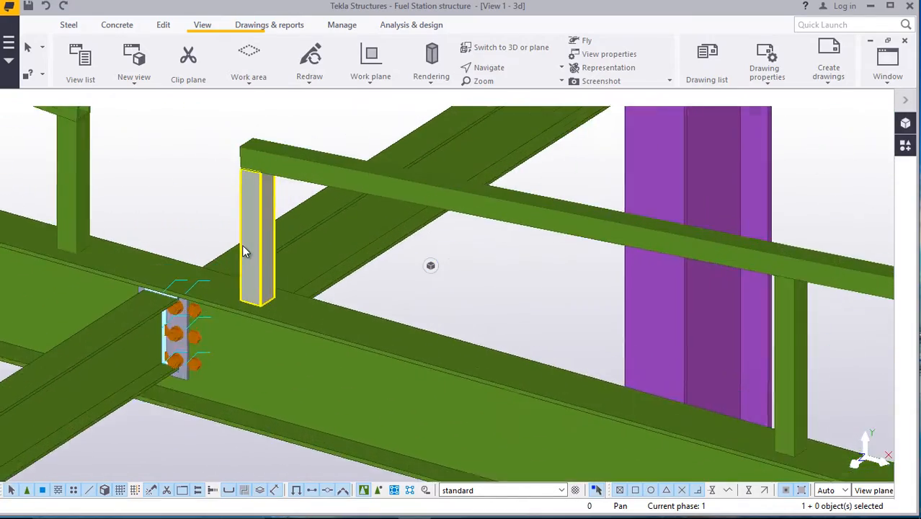
Select the outer frame's top rail near its 950 mm end post.
scroll(242, 244, down, 3)
scroll(244, 242, down, 7)
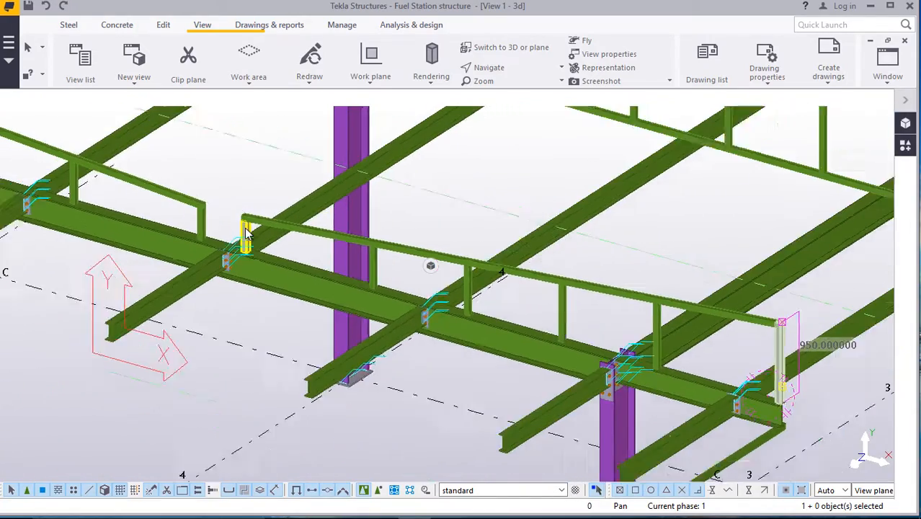
scroll(621, 305, up, 3)
scroll(597, 309, up, 6)
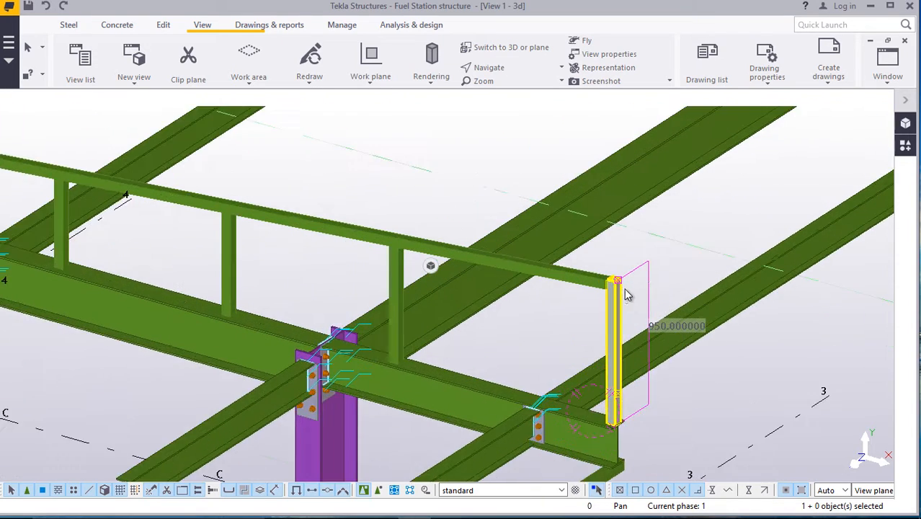
scroll(574, 279, up, 2)
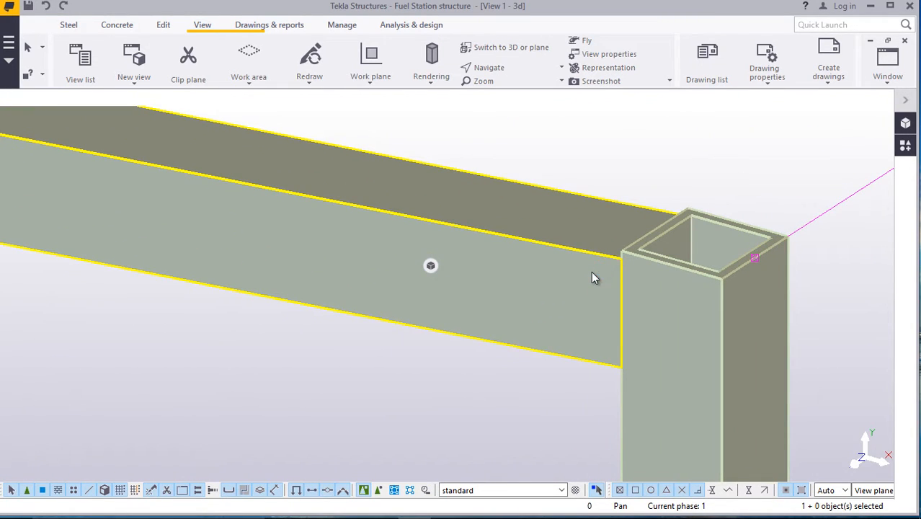
click(589, 272)
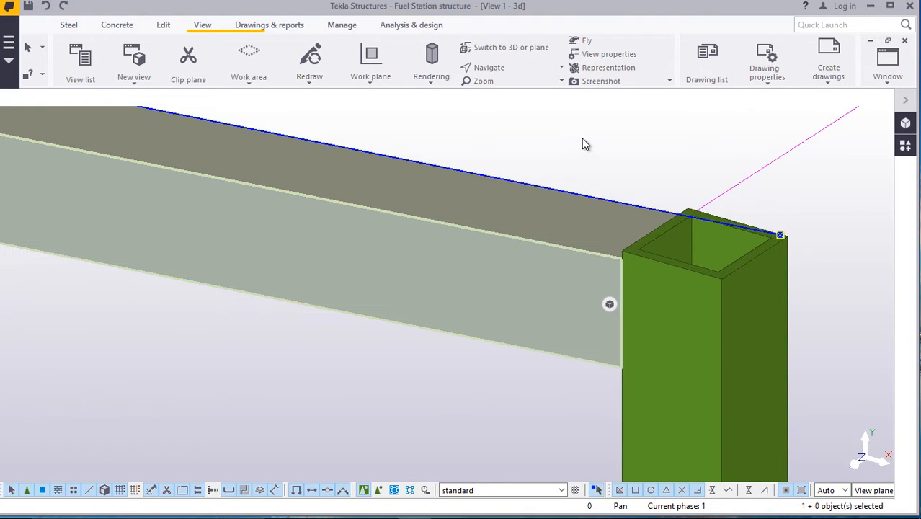
right_click(603, 136)
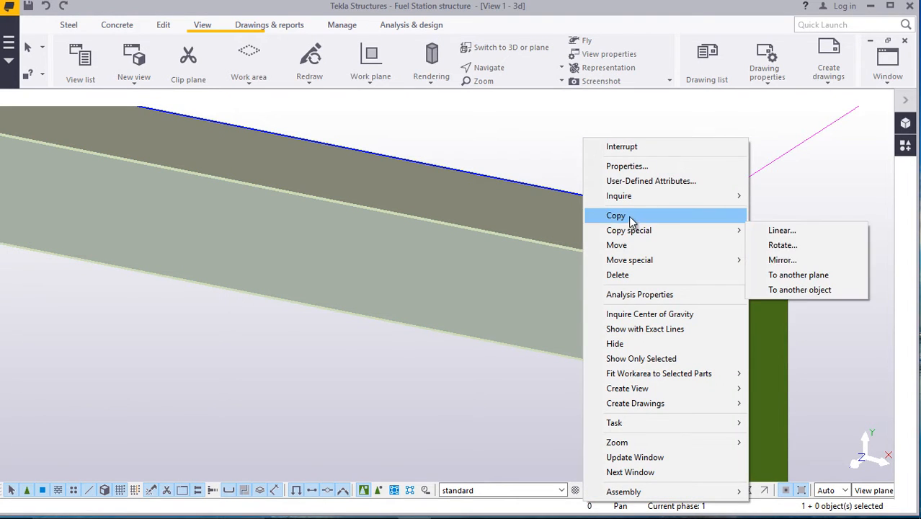
click(629, 216)
scroll(757, 255, up, 5)
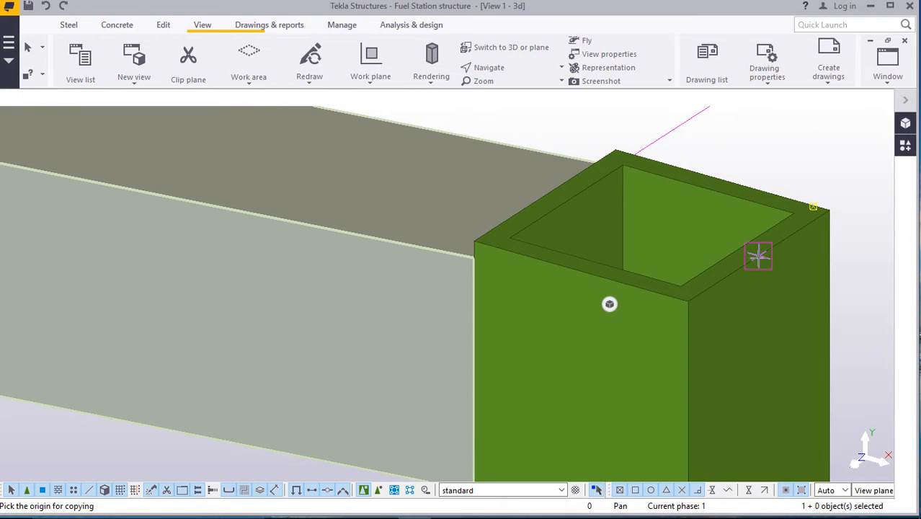
scroll(644, 307, down, 6)
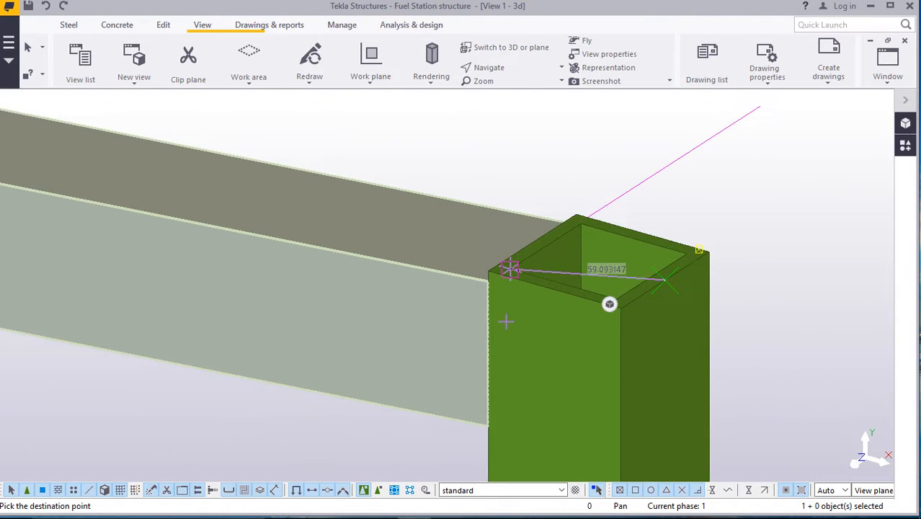
right_click(549, 165)
click(580, 173)
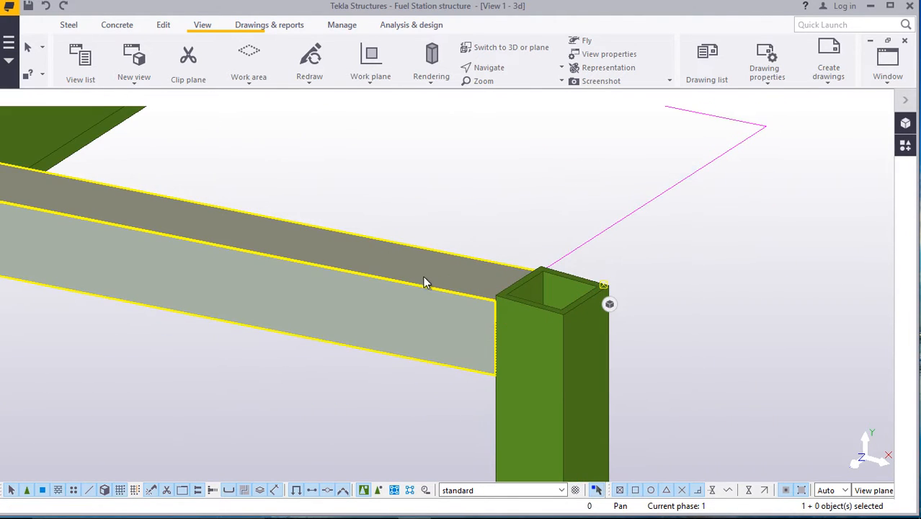
Copy the outer frame's top rail from the midpoint of its end post's outer top edge to the same point on the inner frame's end post.
right_click(505, 155)
click(545, 233)
scroll(584, 302, up, 5)
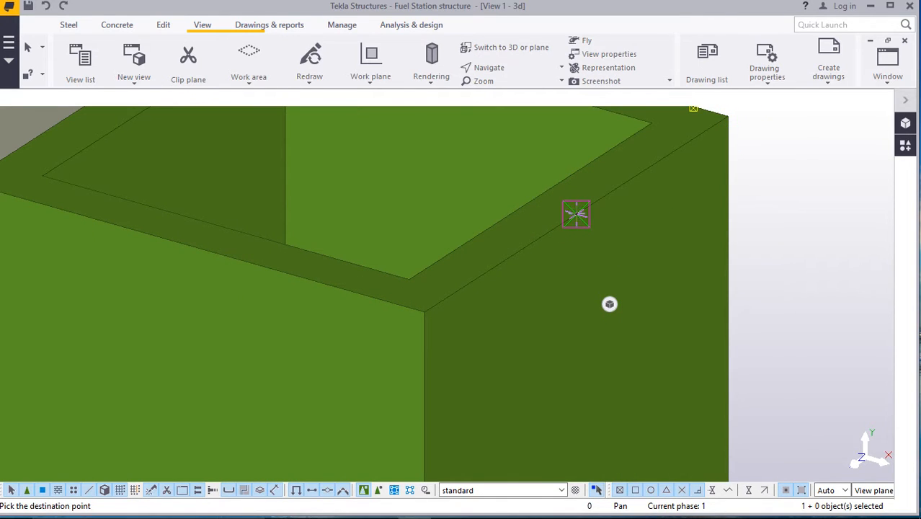
scroll(465, 278, down, 8)
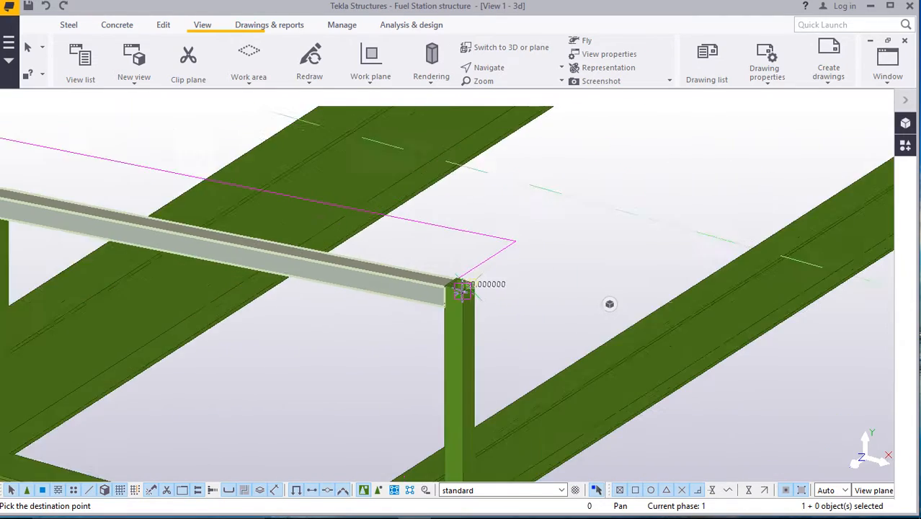
scroll(465, 287, down, 6)
scroll(635, 181, up, 8)
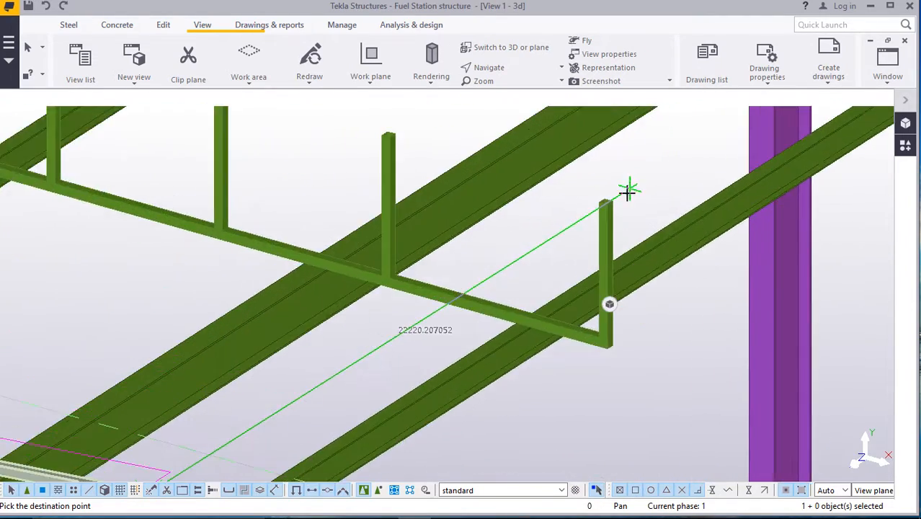
scroll(628, 190, up, 10)
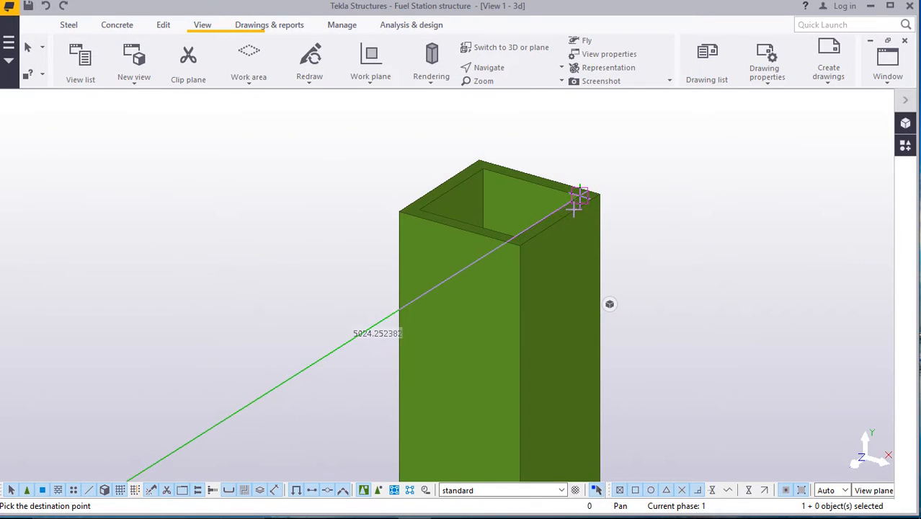
scroll(560, 219, down, 4)
right_click(643, 154)
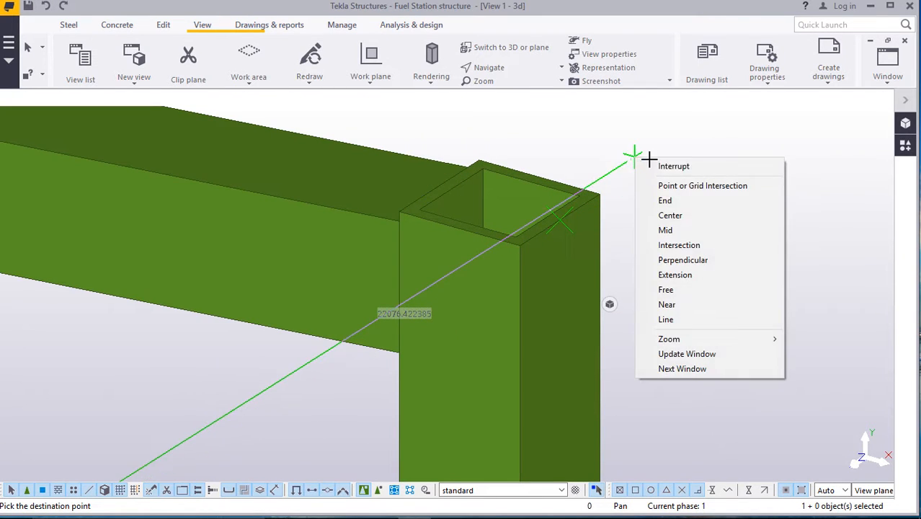
click(660, 163)
scroll(663, 213, down, 3)
scroll(660, 211, down, 8)
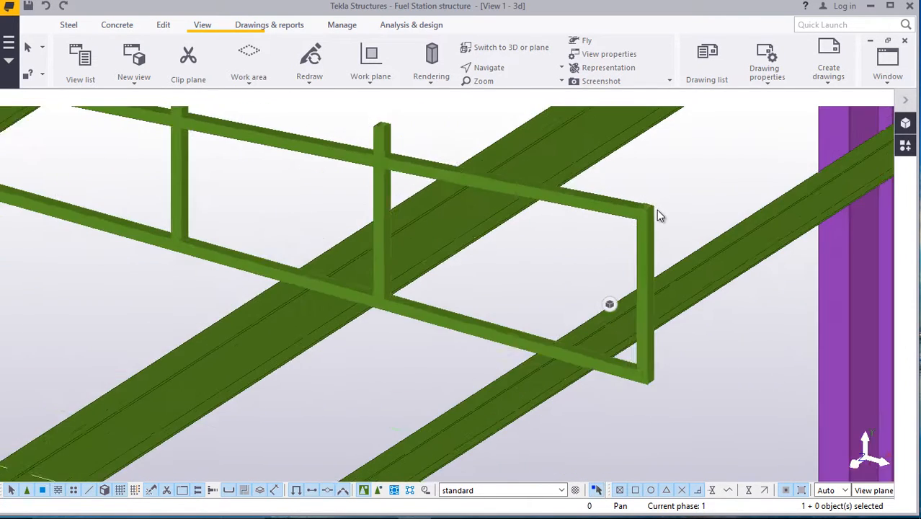
Try to shorten the protruding post at the inner top rail's other end by moving its upper end point, and undo and redo the last change.
scroll(404, 171, up, 8)
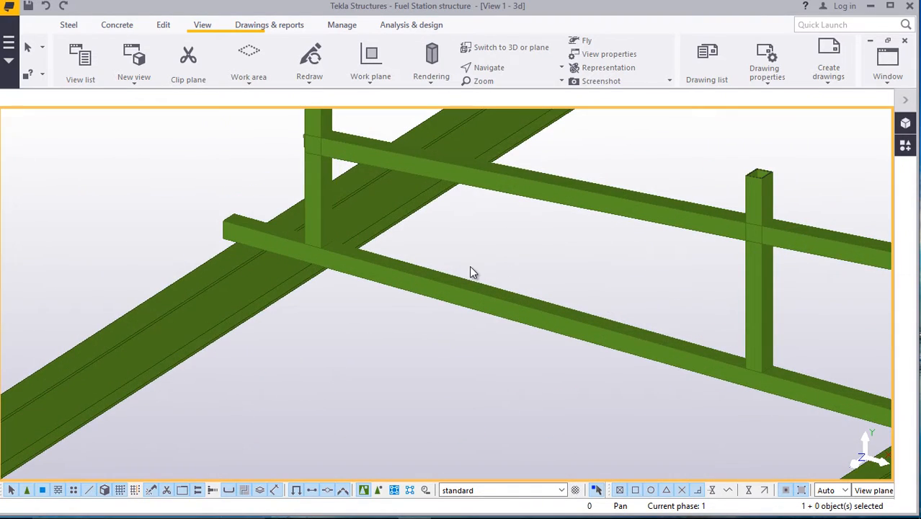
scroll(465, 271, down, 2)
scroll(338, 164, up, 5)
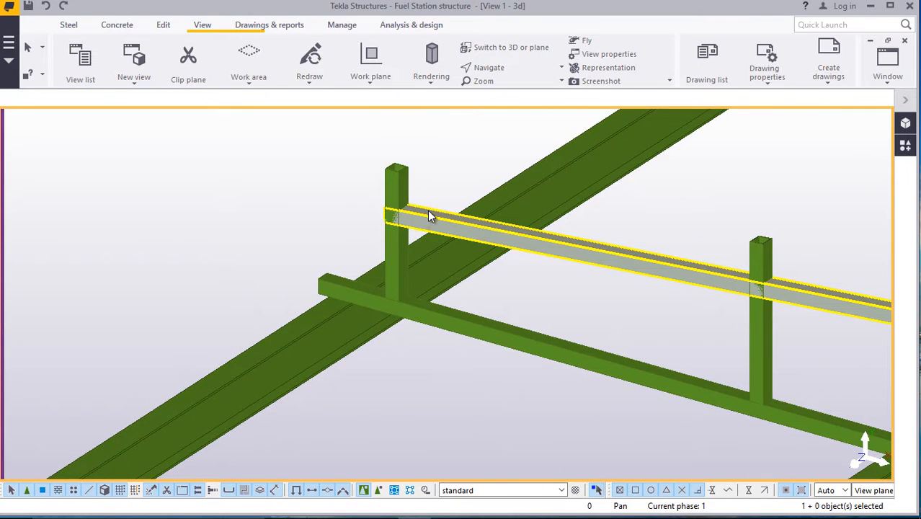
scroll(429, 216, down, 3)
click(405, 199)
scroll(414, 173, up, 8)
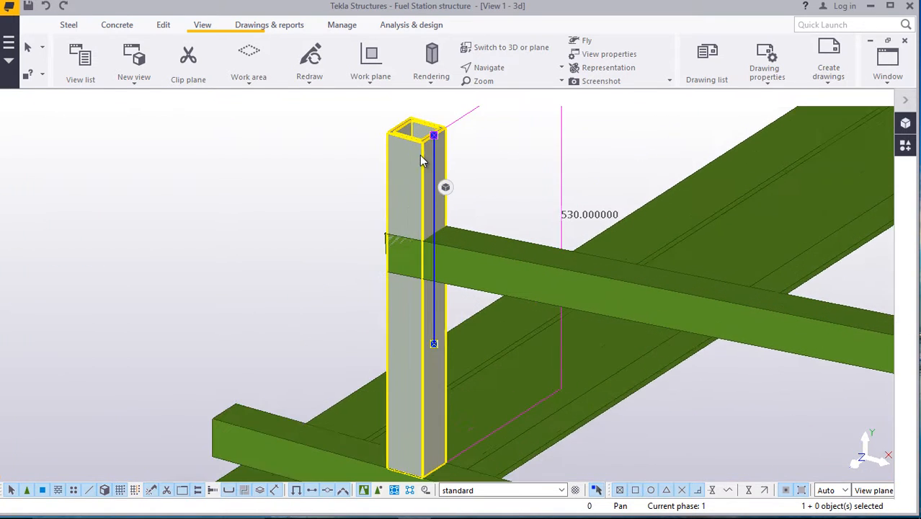
scroll(421, 156, up, 2)
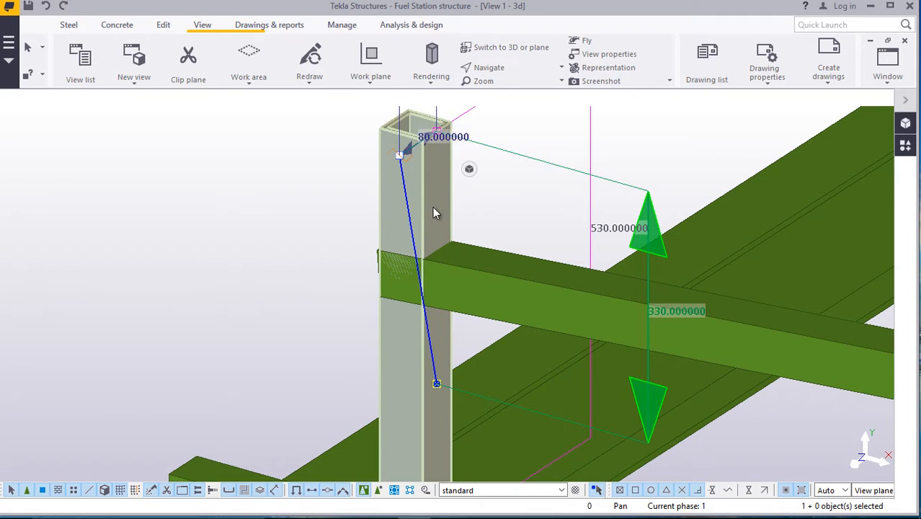
drag(433, 207, 475, 168)
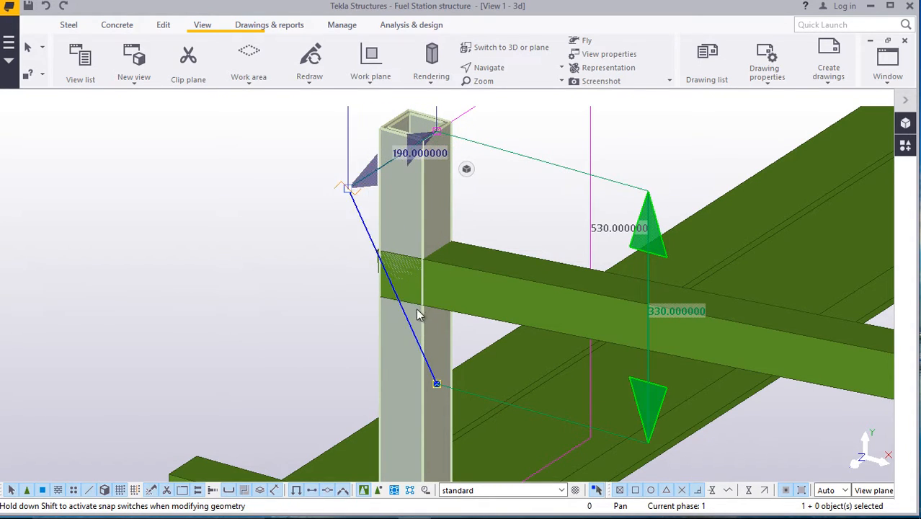
drag(414, 317, 459, 216)
drag(472, 183, 470, 188)
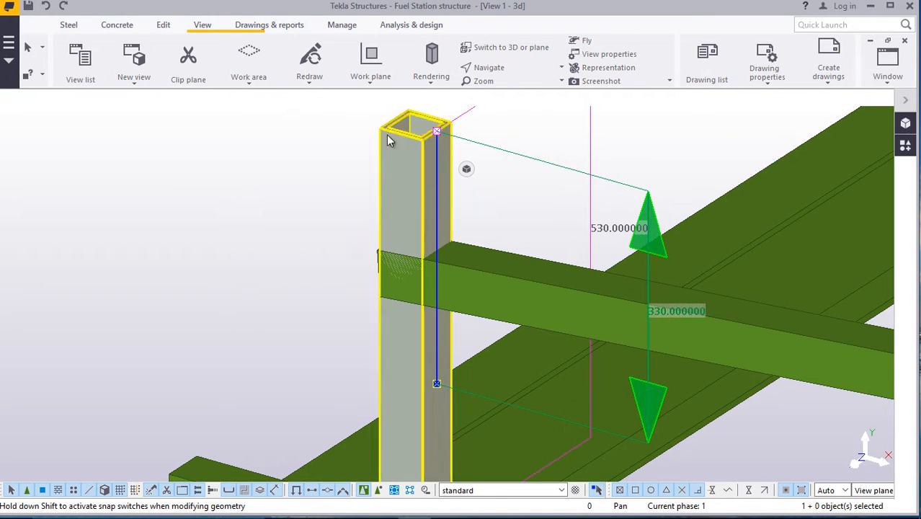
click(45, 7)
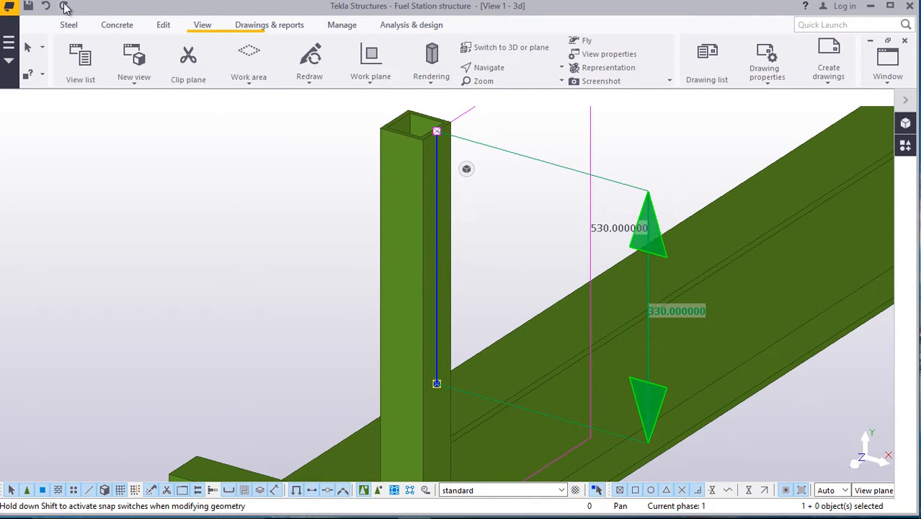
click(63, 7)
Set a horizontal work plane with Z pointing up at a picked point between the columns at grid level.
scroll(351, 284, down, 8)
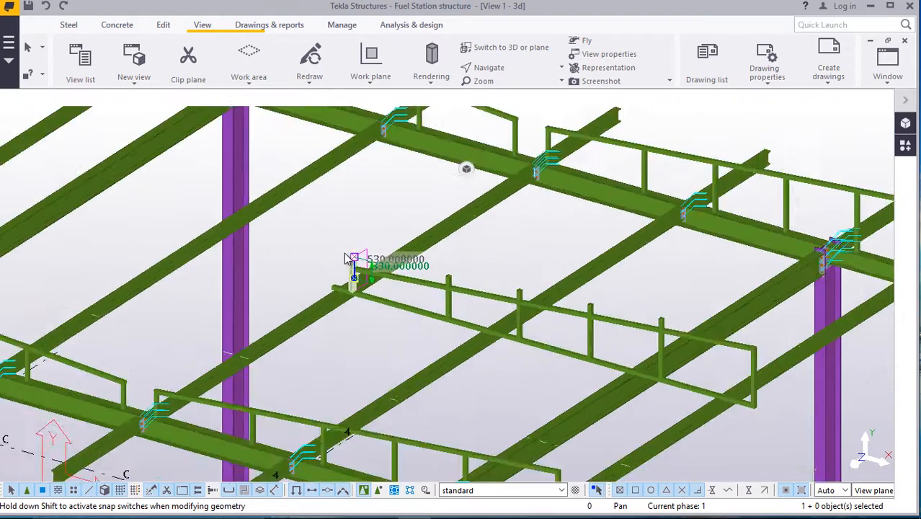
scroll(348, 258, down, 6)
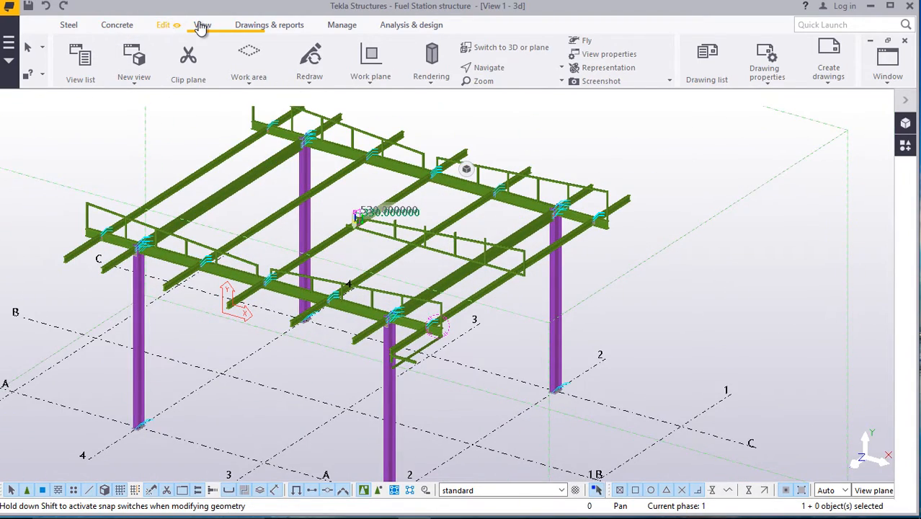
click(369, 76)
click(393, 108)
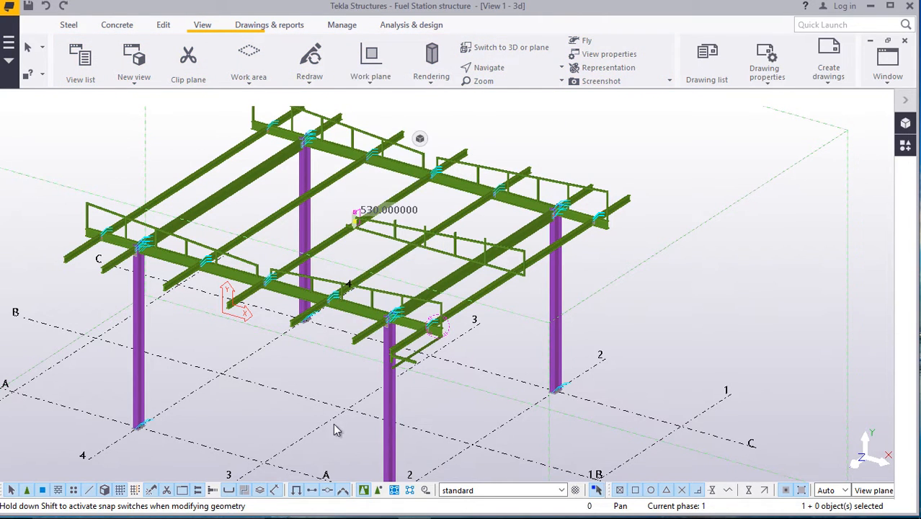
click(351, 412)
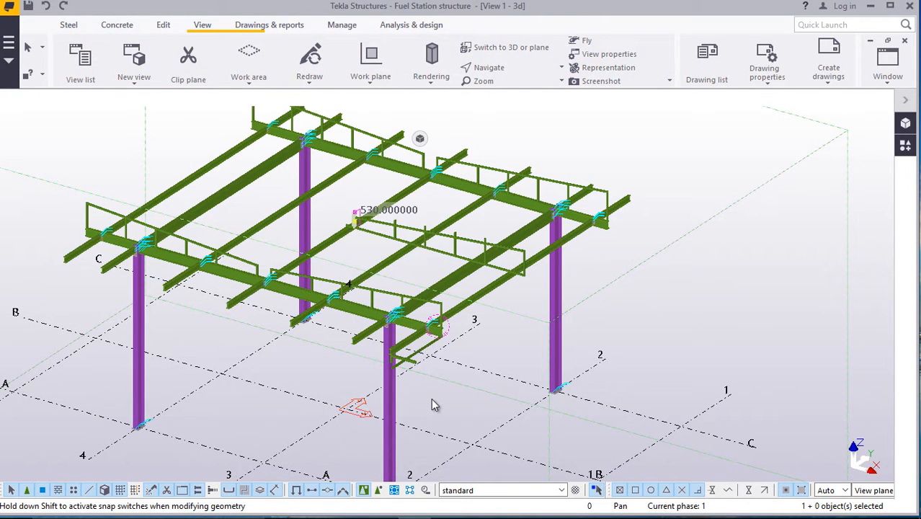
Lower the upper end point of the inner frame's short end post into the top rail, leaving about 130 mm between its end points.
scroll(354, 214, up, 10)
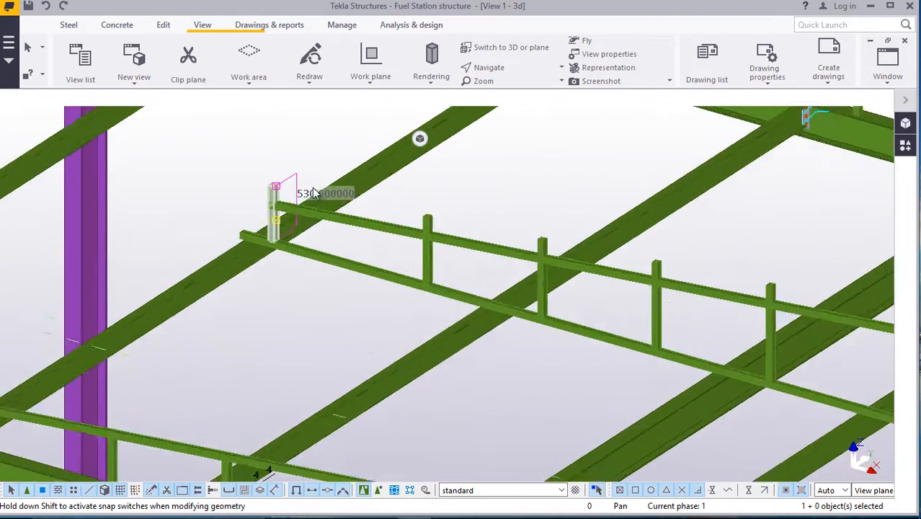
scroll(280, 194, up, 3)
scroll(255, 205, up, 2)
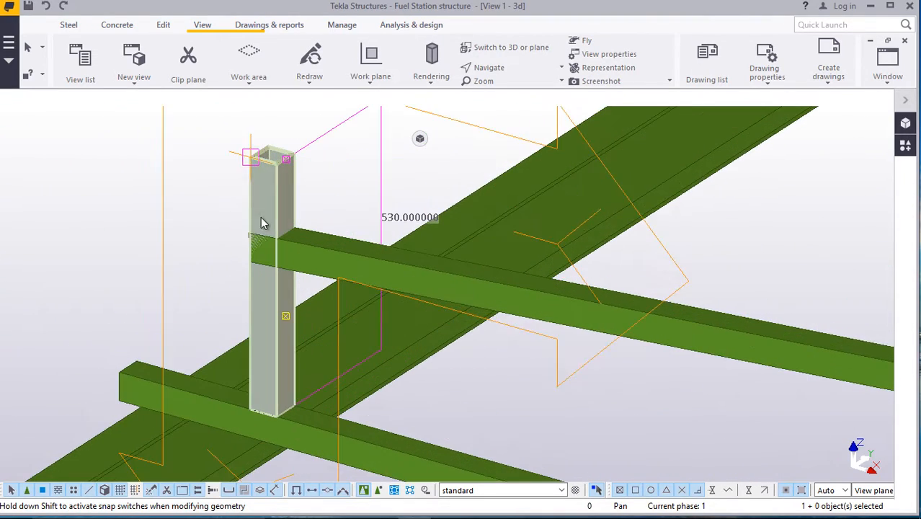
right_click(353, 126)
key(Escape)
scroll(300, 238, up, 4)
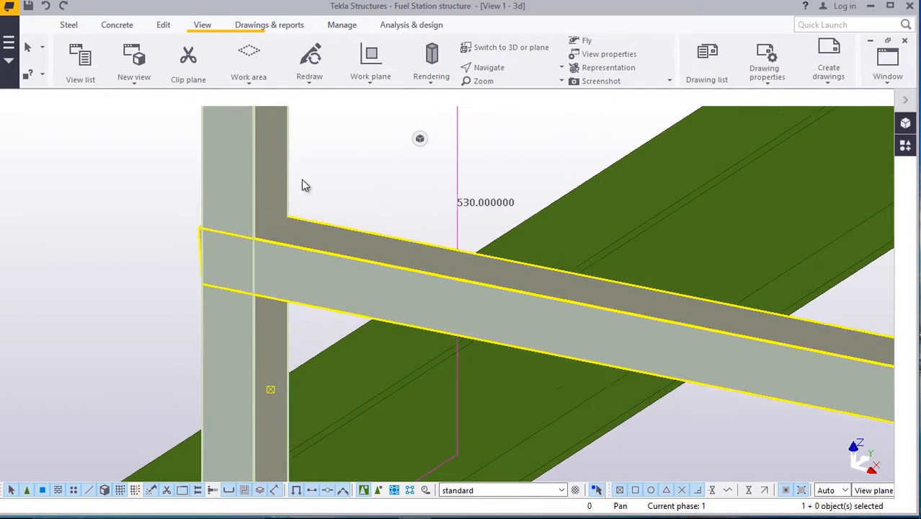
scroll(319, 199, down, 4)
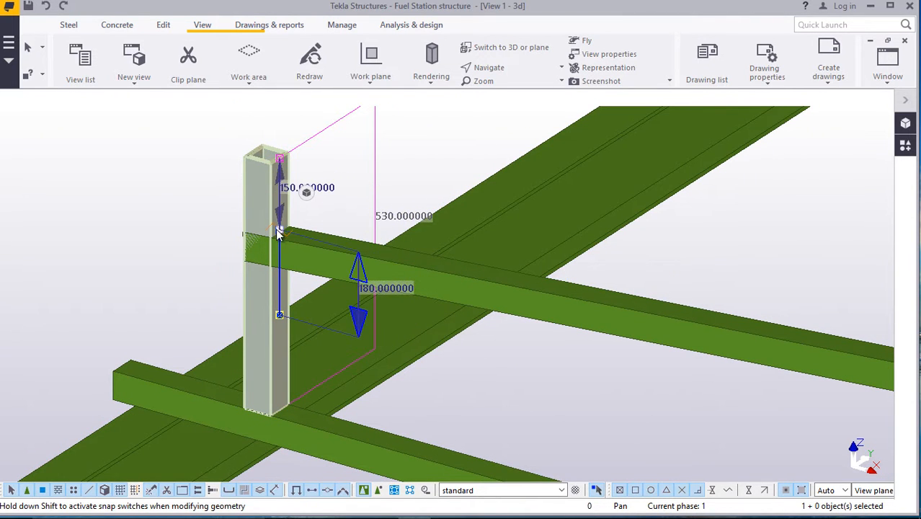
scroll(238, 251, down, 4)
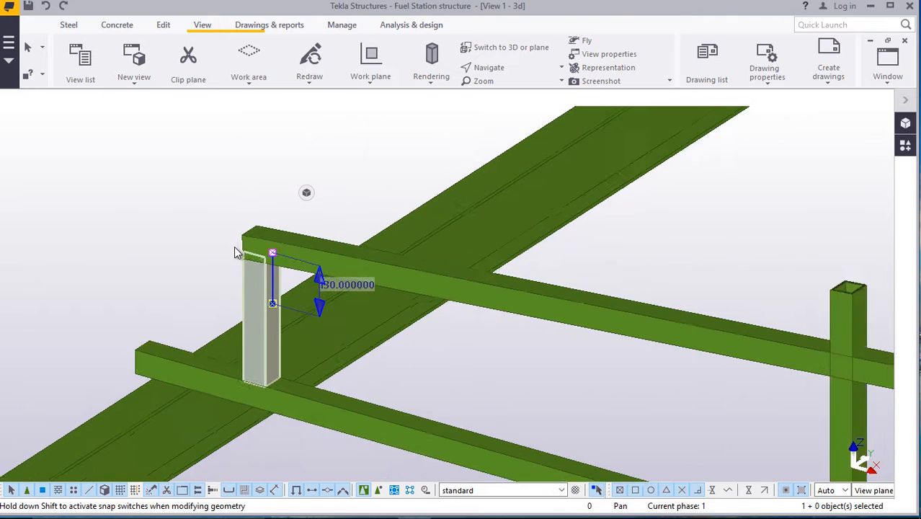
Lower the next two protruding posts into the inner top rail, leaving about 270 mm and 350 mm between their end points.
scroll(619, 325, up, 4)
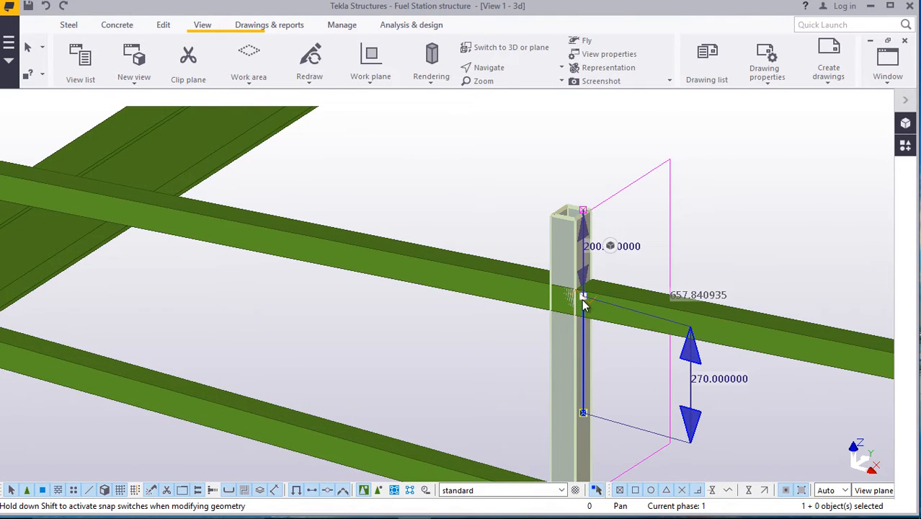
drag(585, 307, 585, 306)
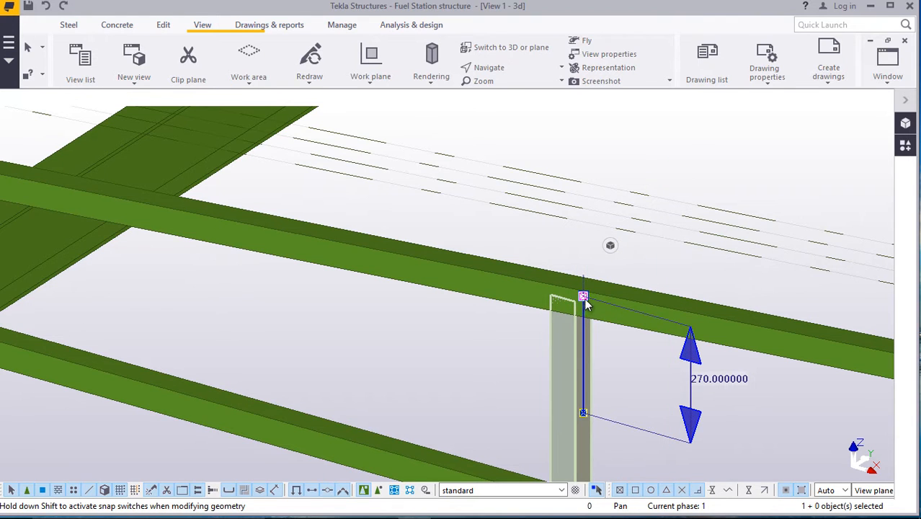
scroll(427, 259, down, 4)
scroll(643, 279, up, 4)
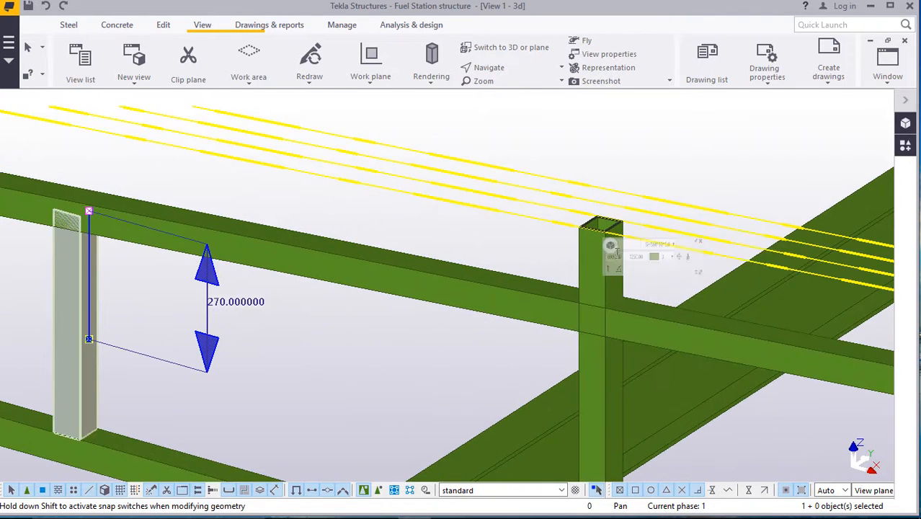
click(588, 255)
scroll(624, 225, up, 2)
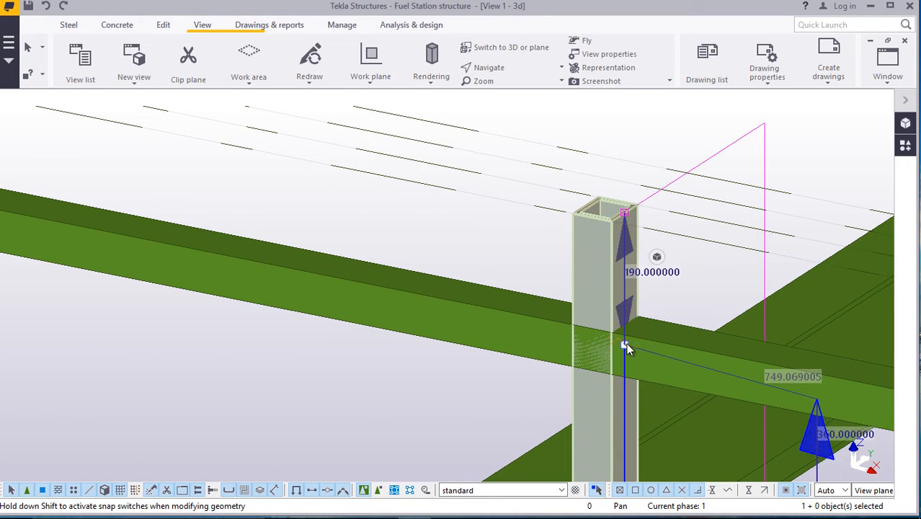
drag(626, 345, 626, 351)
scroll(383, 271, down, 2)
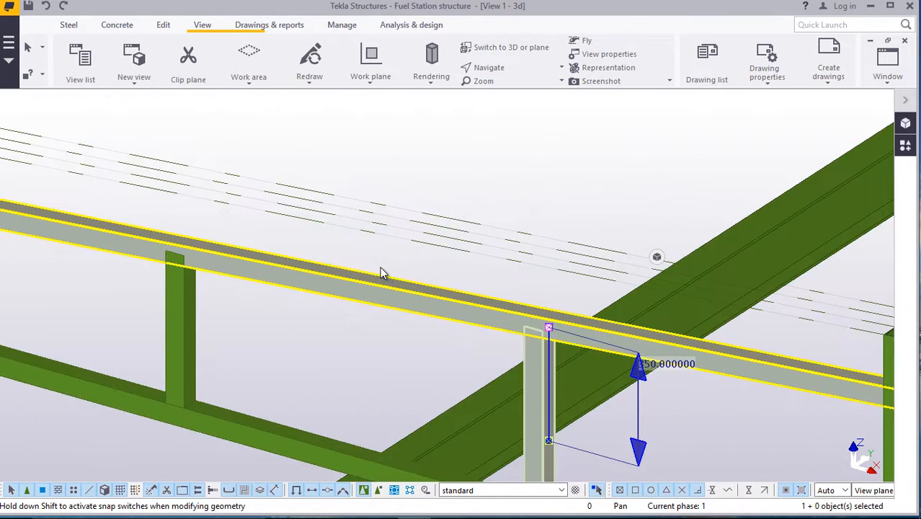
Lower the last two protruding posts into the inner top rail, leaving about 450 mm and 550 mm between end points, and redraw the view.
scroll(383, 272, down, 3)
scroll(637, 354, up, 4)
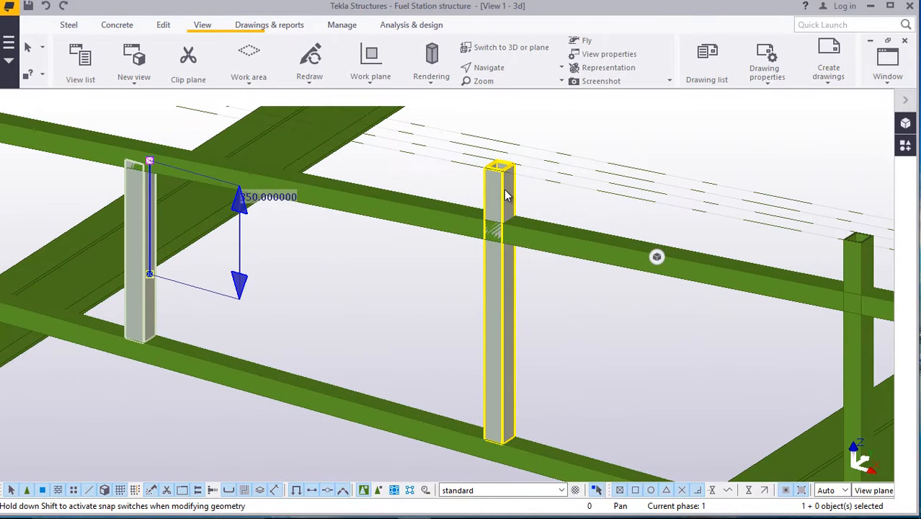
click(509, 186)
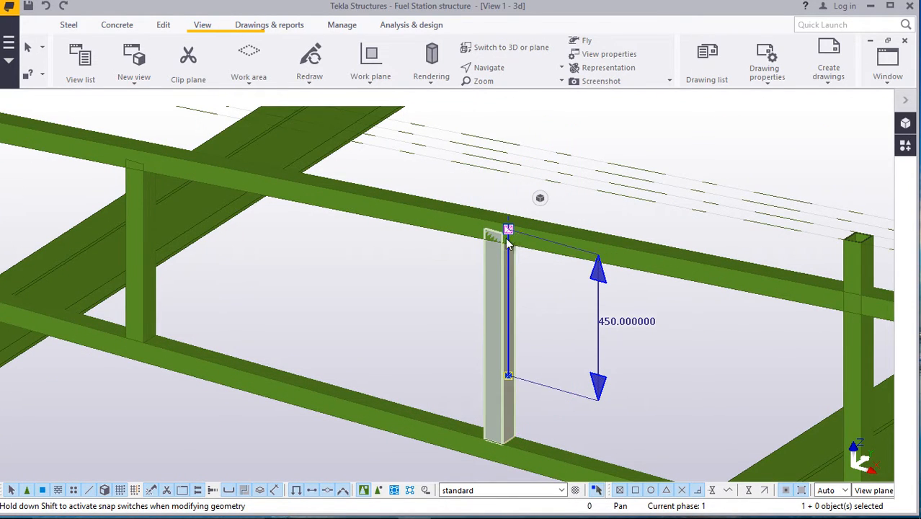
scroll(509, 244, down, 2)
scroll(756, 277, up, 4)
click(775, 209)
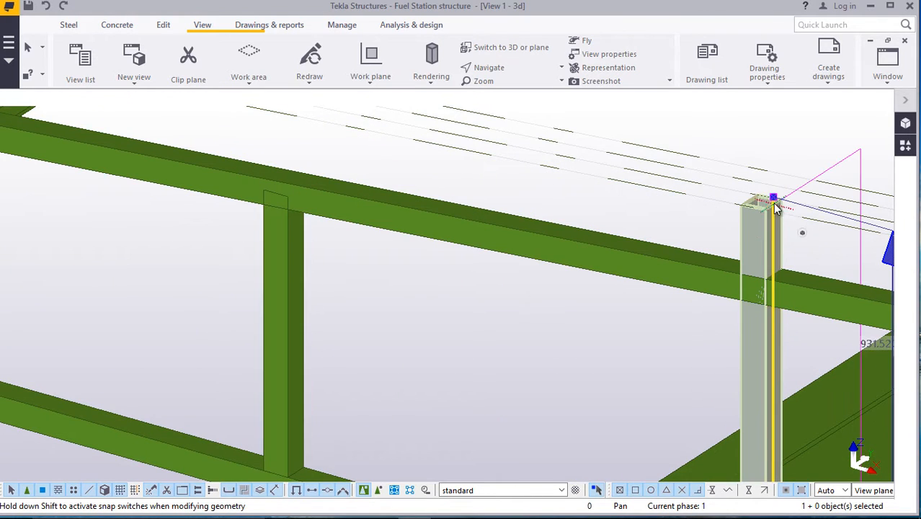
drag(775, 295, 773, 293)
scroll(576, 268, down, 6)
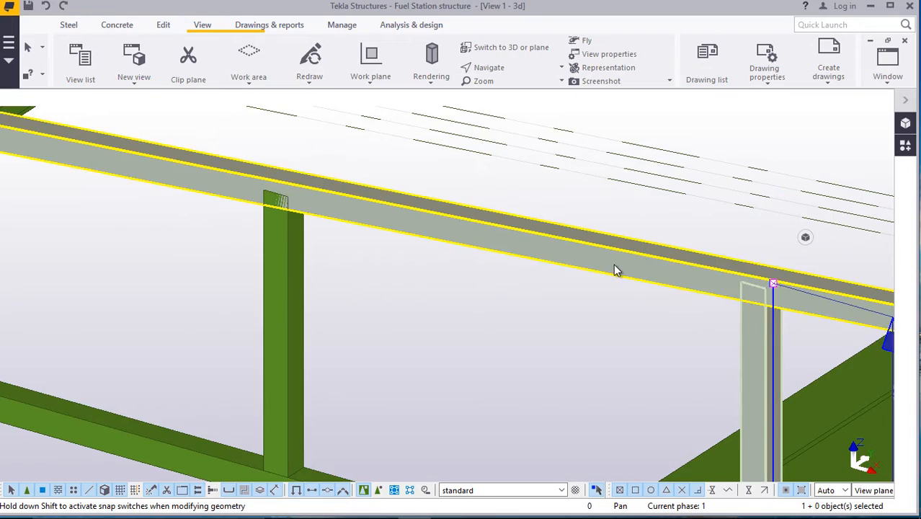
scroll(728, 288, up, 2)
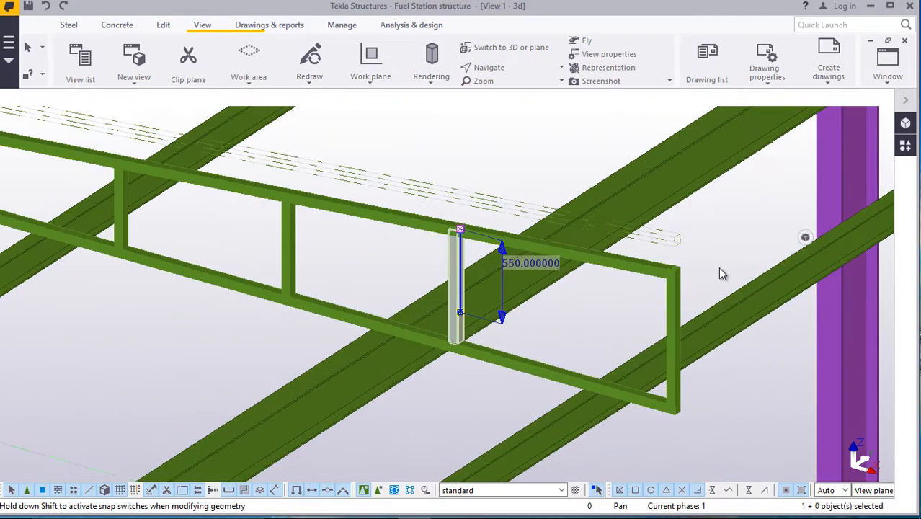
right_click(529, 160)
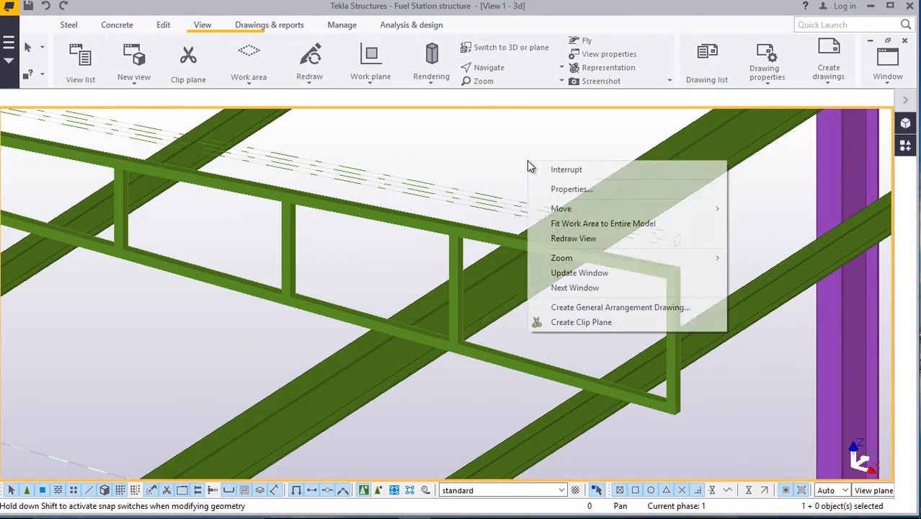
click(569, 240)
scroll(261, 255, down, 4)
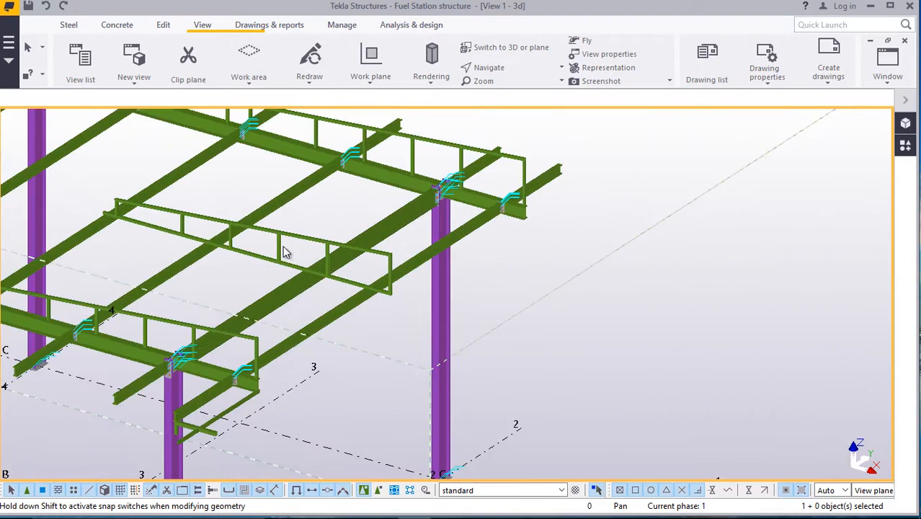
Use Part cut to trim the two intermediate posts nearest the inner frame's tall end with the top rail as the cutting part.
scroll(285, 252, up, 5)
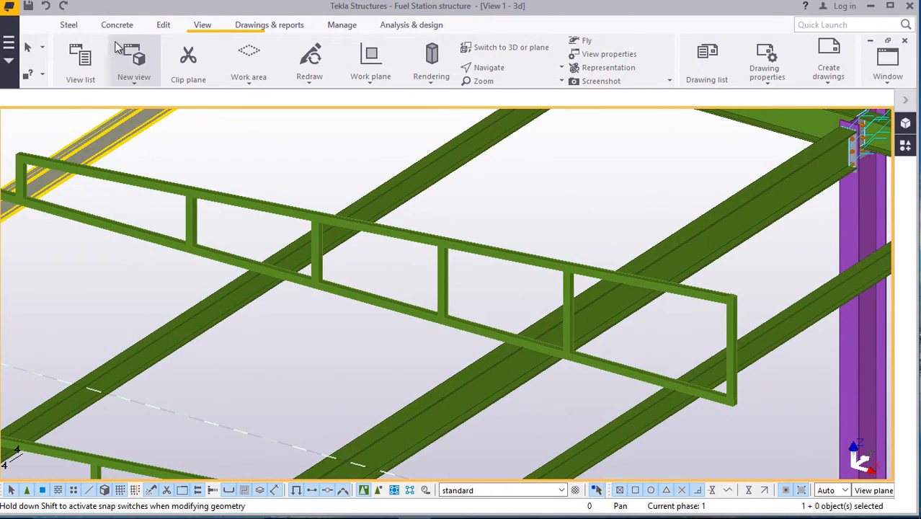
click(164, 25)
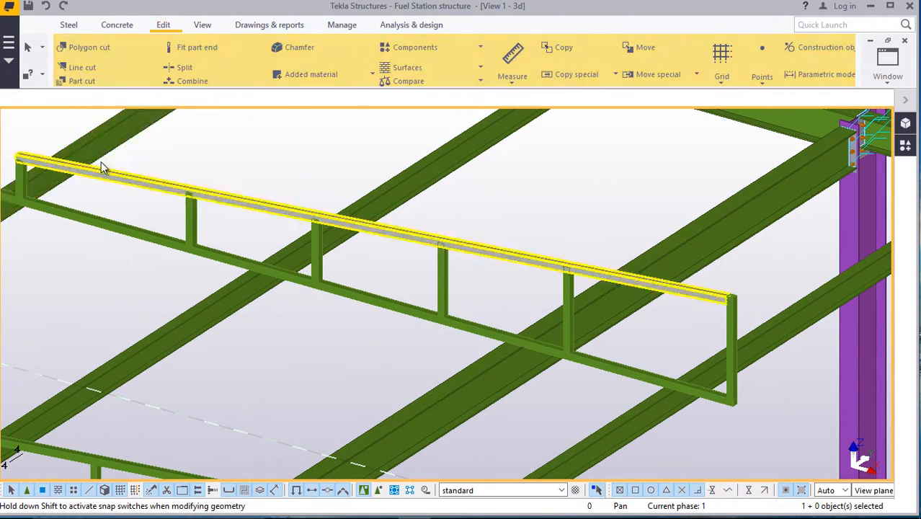
click(84, 81)
scroll(540, 267, up, 6)
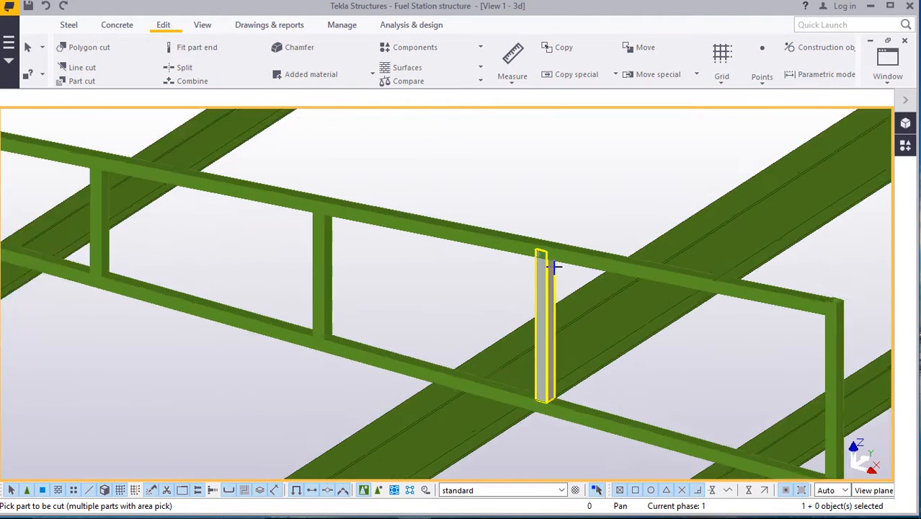
click(574, 243)
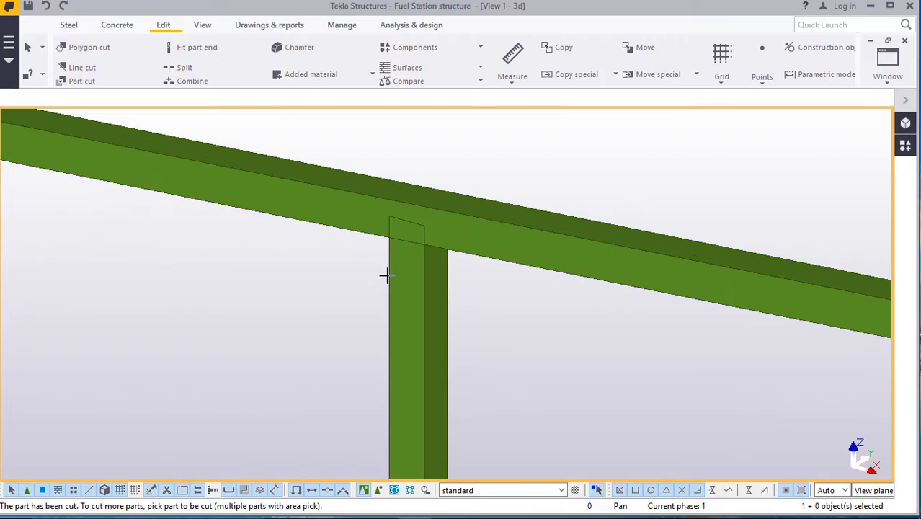
click(386, 274)
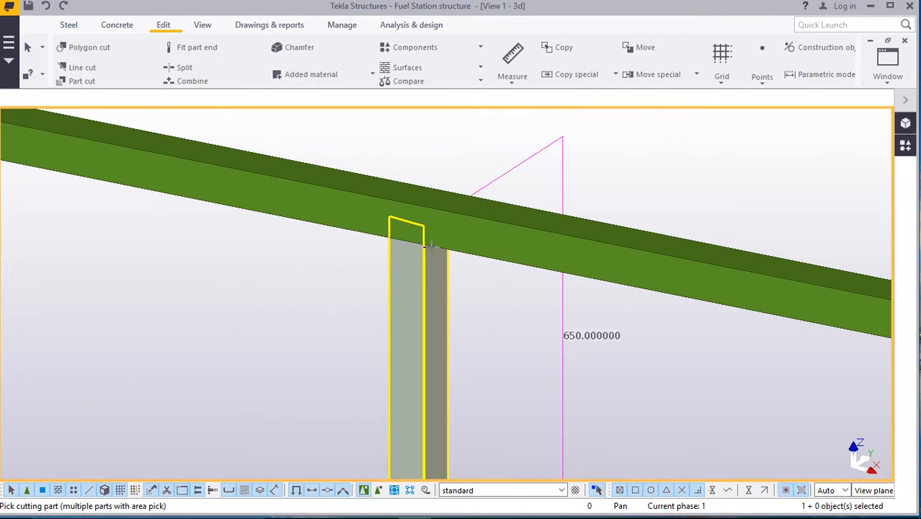
click(467, 233)
scroll(495, 291, down, 6)
scroll(302, 215, up, 3)
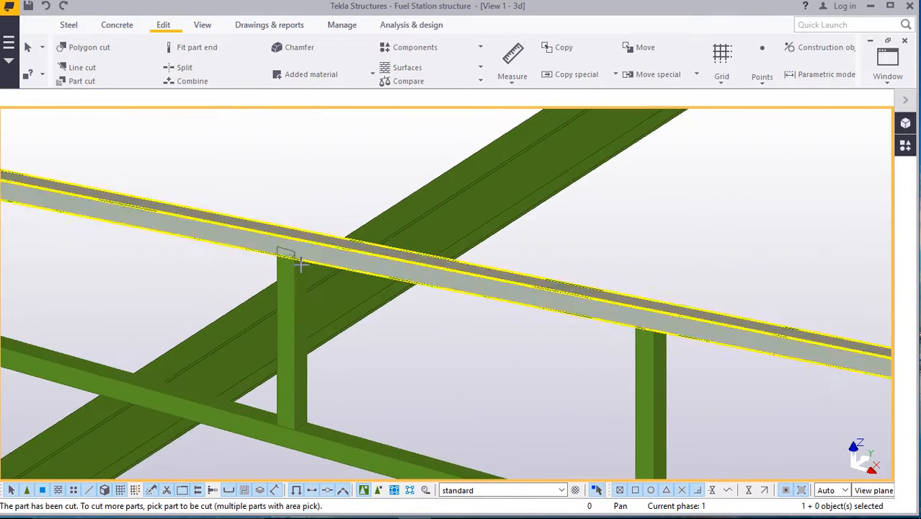
Cut the remaining two intermediate posts of the inner frame with the top rail.
scroll(300, 264, up, 3)
click(281, 263)
click(322, 224)
scroll(370, 281, down, 2)
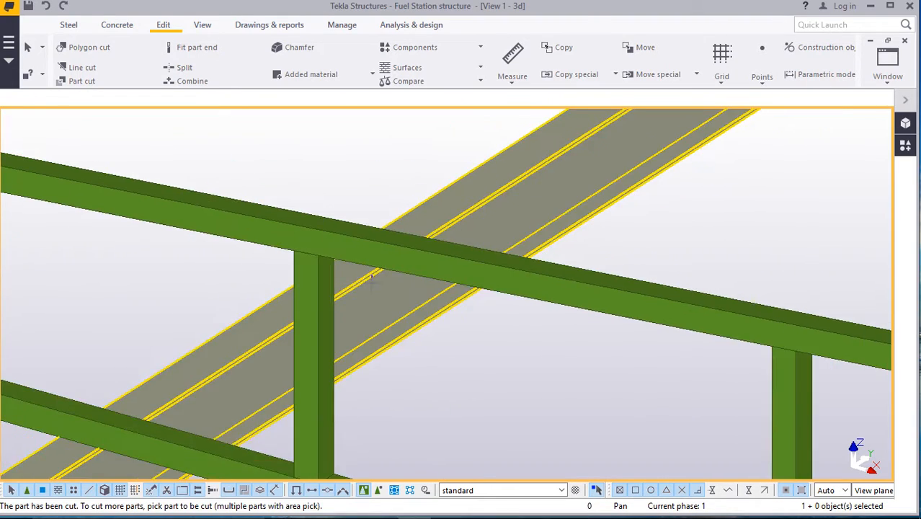
scroll(371, 276, down, 3)
scroll(21, 208, up, 2)
scroll(214, 253, up, 2)
click(214, 253)
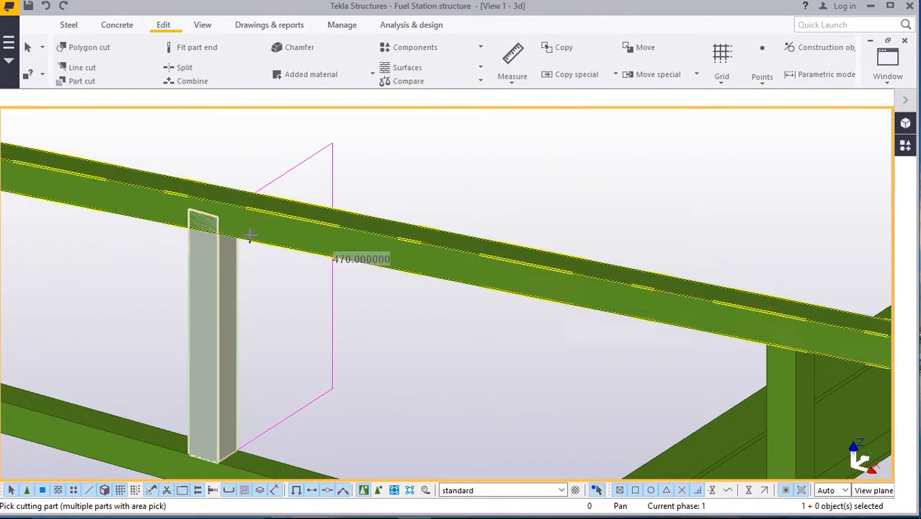
click(249, 234)
scroll(333, 328, down, 5)
scroll(60, 212, up, 3)
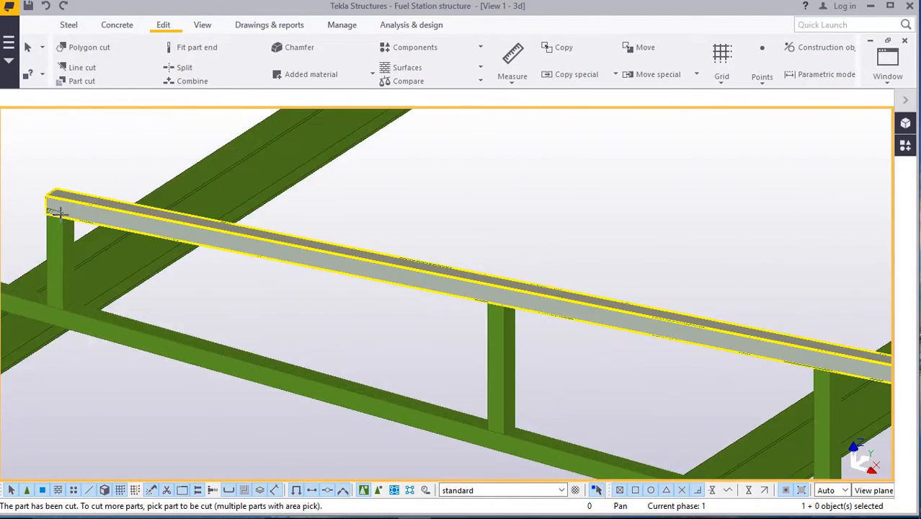
Cut the inner frame's short end post with the top rail, end the part cut command, and redraw the view.
click(48, 231)
click(76, 207)
scroll(77, 207, down, 3)
right_click(253, 314)
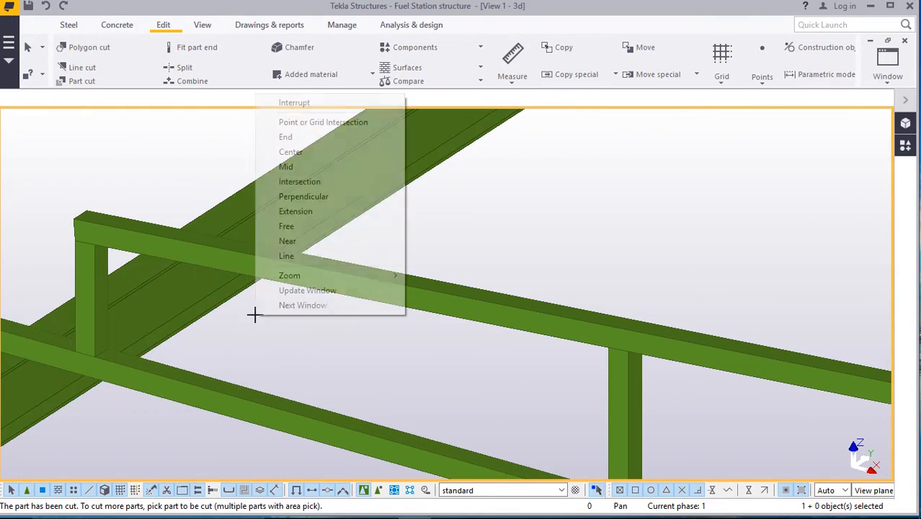
click(260, 101)
scroll(297, 317, down, 5)
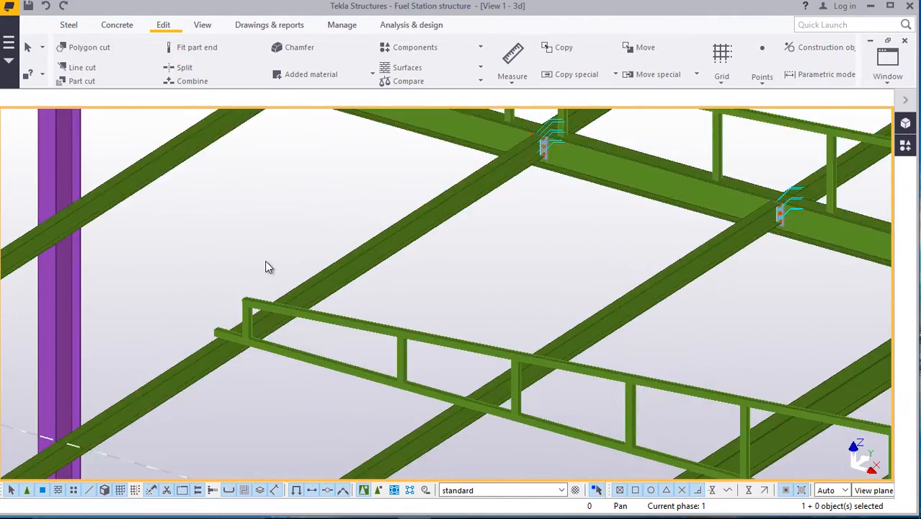
scroll(352, 306, down, 5)
scroll(376, 254, up, 5)
right_click(376, 249)
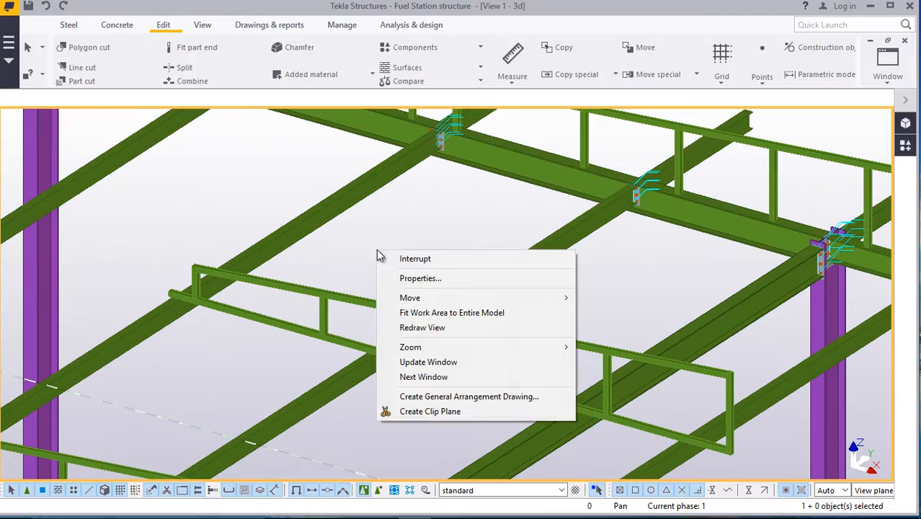
click(422, 329)
Set a work plane with the Work plane tool at the web's lower end on the central overhanging beam, with X pointing up.
scroll(380, 263, down, 3)
scroll(302, 350, down, 2)
scroll(186, 306, up, 5)
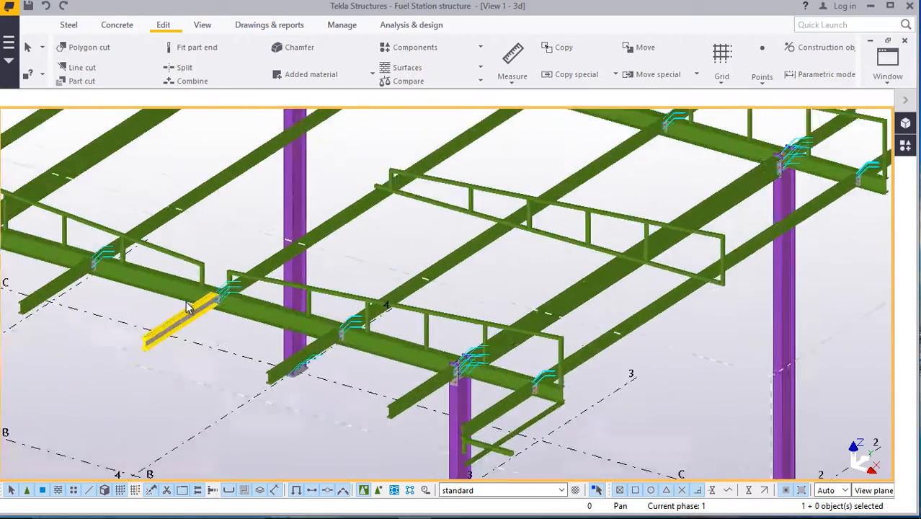
scroll(216, 297, up, 2)
scroll(223, 295, down, 5)
scroll(295, 296, up, 3)
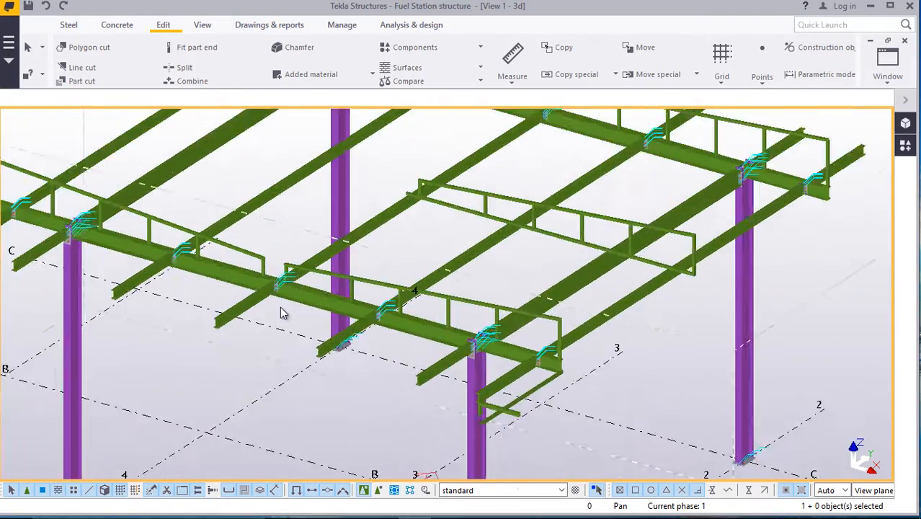
scroll(282, 312, up, 2)
click(203, 28)
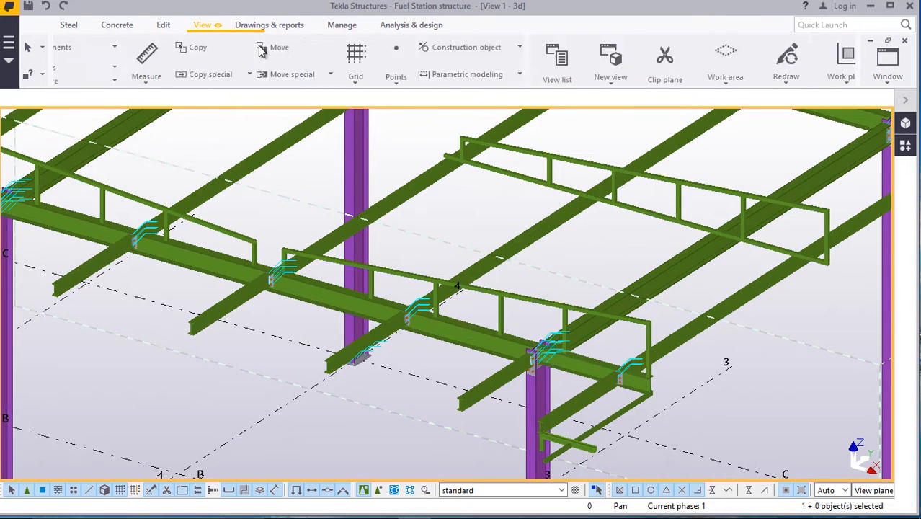
click(373, 82)
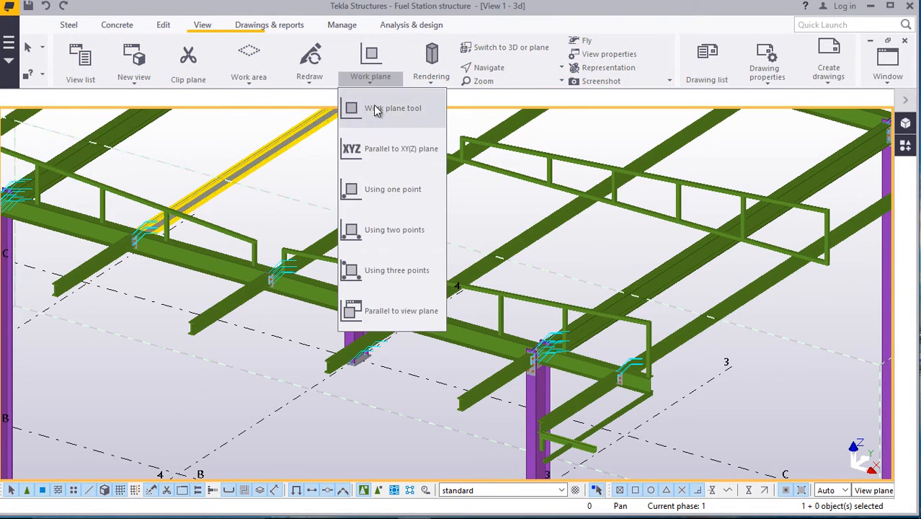
scroll(248, 298, up, 5)
scroll(200, 355, up, 6)
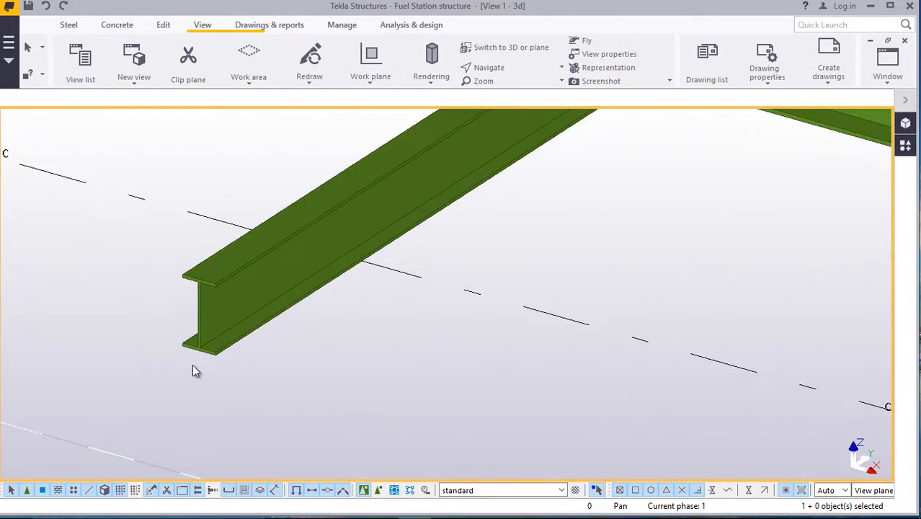
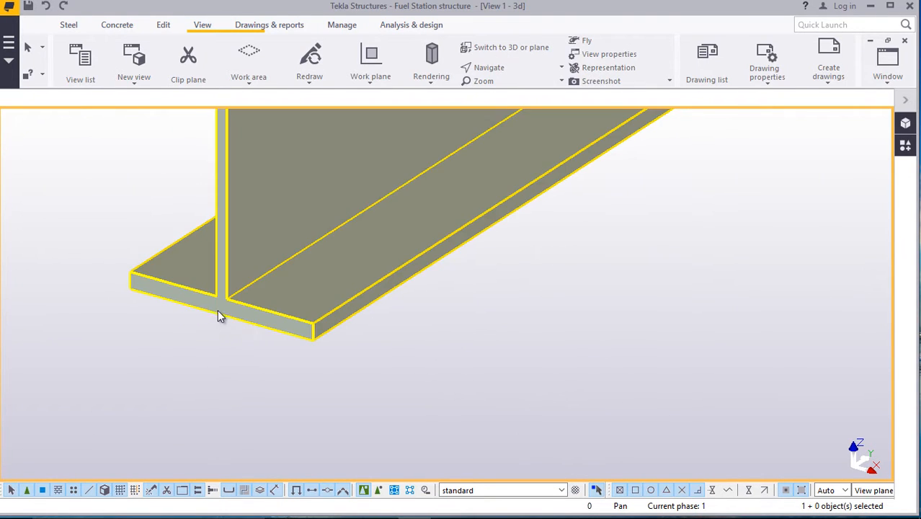
ctrl+middle_drag(132, 300, 223, 322)
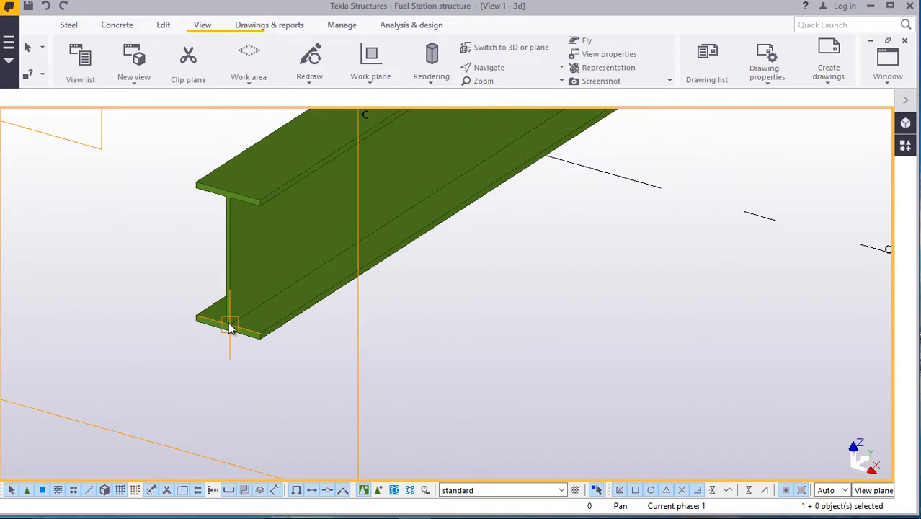
right_click(477, 115)
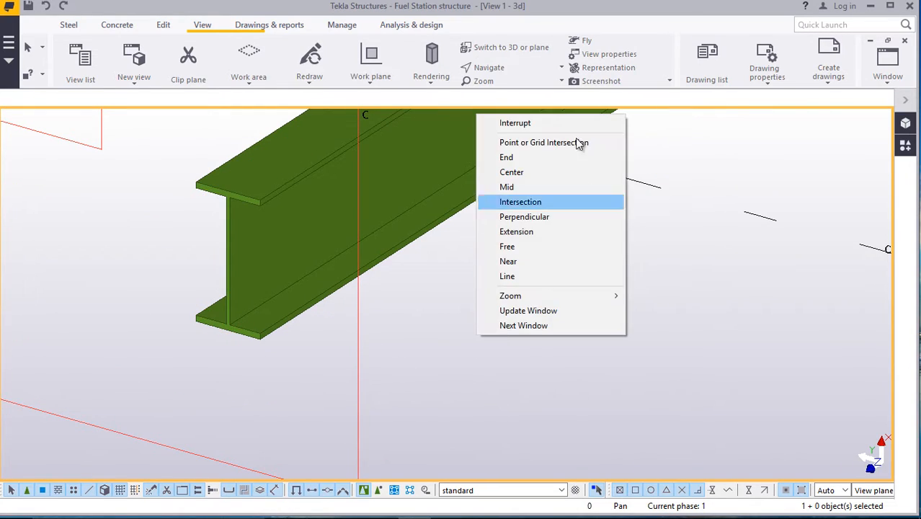
click(516, 123)
scroll(284, 371, down, 10)
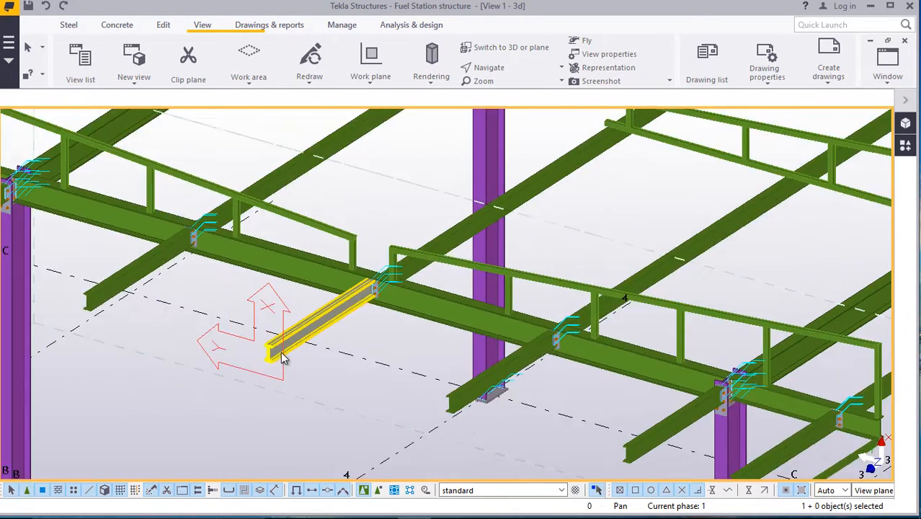
Select the inner rail frame's top and bottom rails, its short end post, and the first and third intermediate posts.
scroll(284, 357, down, 5)
scroll(288, 355, up, 5)
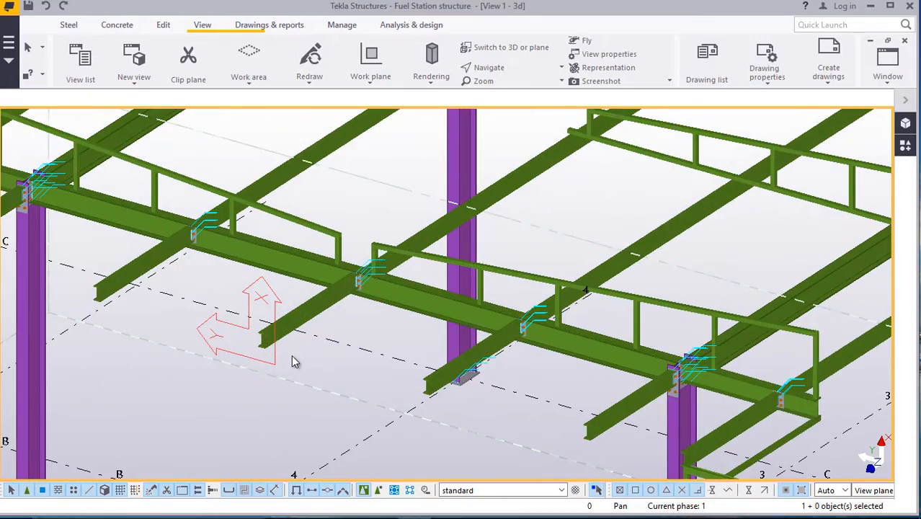
scroll(291, 357, down, 2)
scroll(294, 351, up, 8)
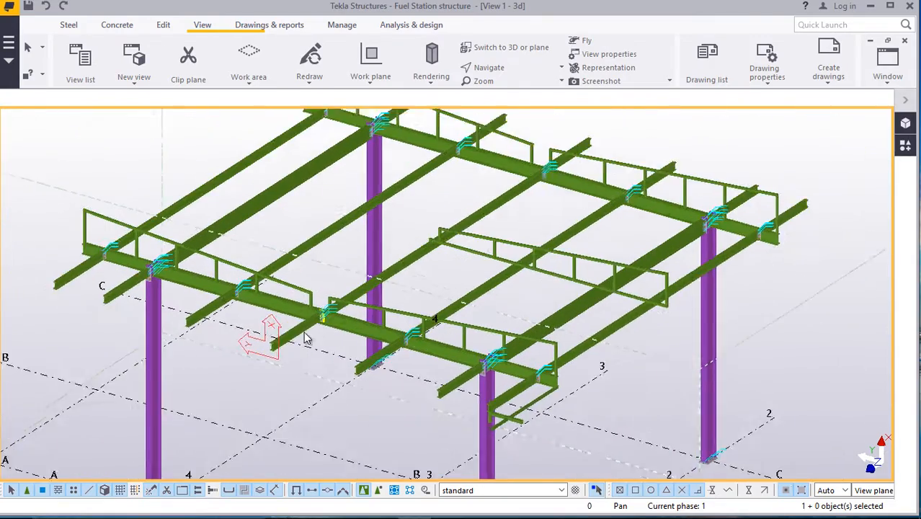
scroll(504, 196, up, 3)
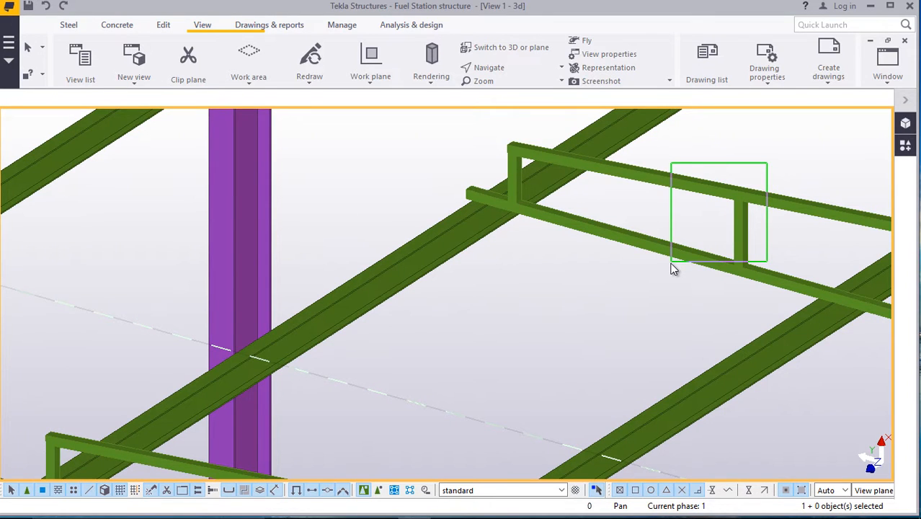
drag(666, 272, 664, 271)
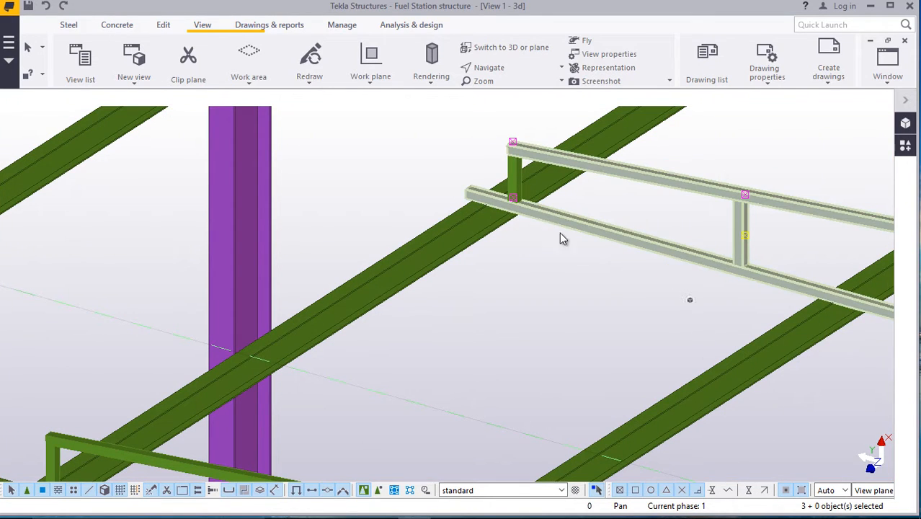
ctrl+click(510, 177)
scroll(335, 240, down, 3)
scroll(613, 268, up, 2)
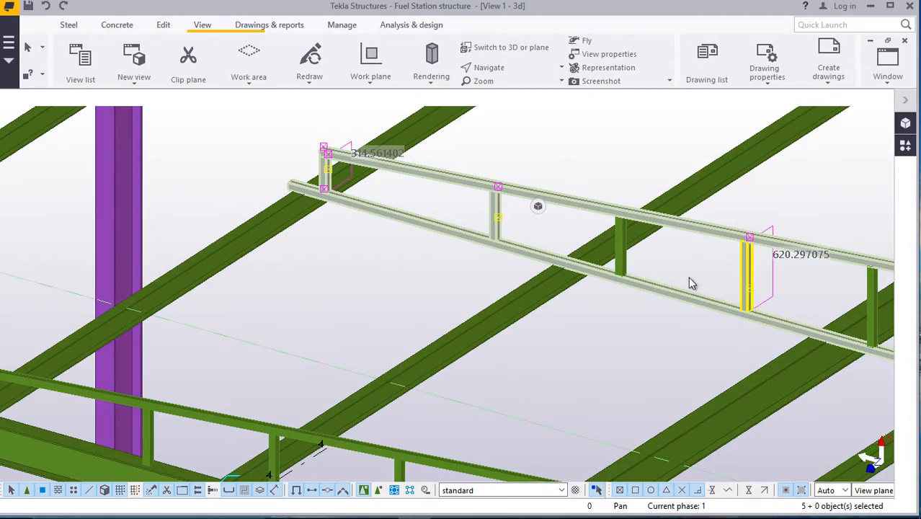
Add the inner frame's remaining intermediate posts and its tall end post to the selection.
scroll(377, 264, down, 3)
scroll(724, 279, up, 3)
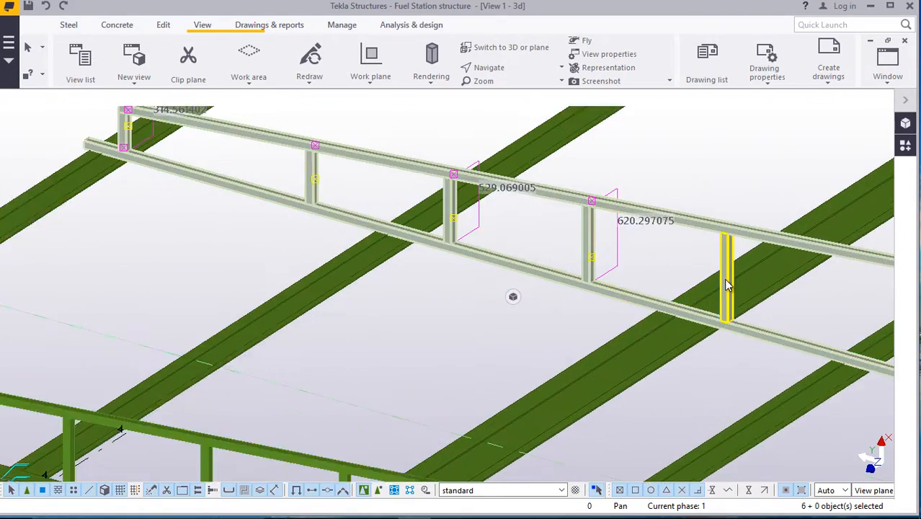
ctrl+click(723, 278)
scroll(462, 311, down, 2)
scroll(658, 297, up, 3)
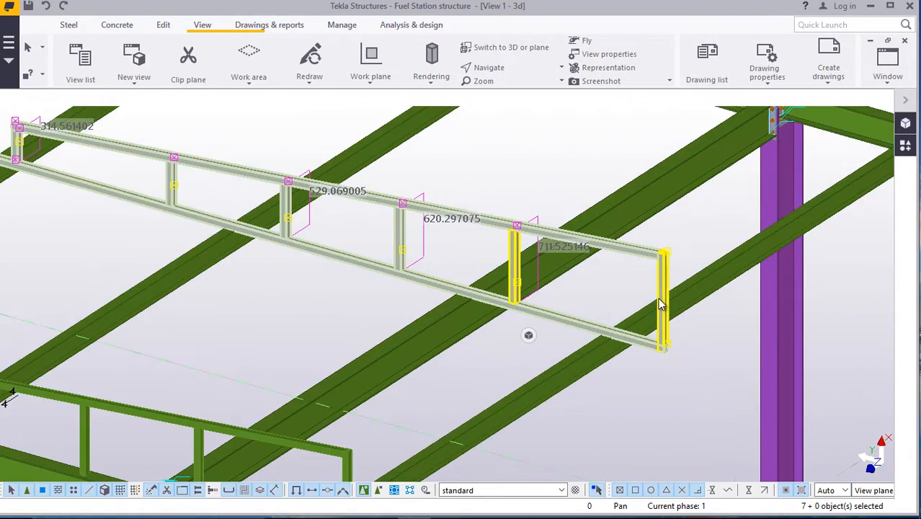
ctrl+click(658, 296)
Start a mirror copy of the selected frame with the mirror line's first point at the top flange midpoint on the central overhanging beam's end.
right_click(618, 427)
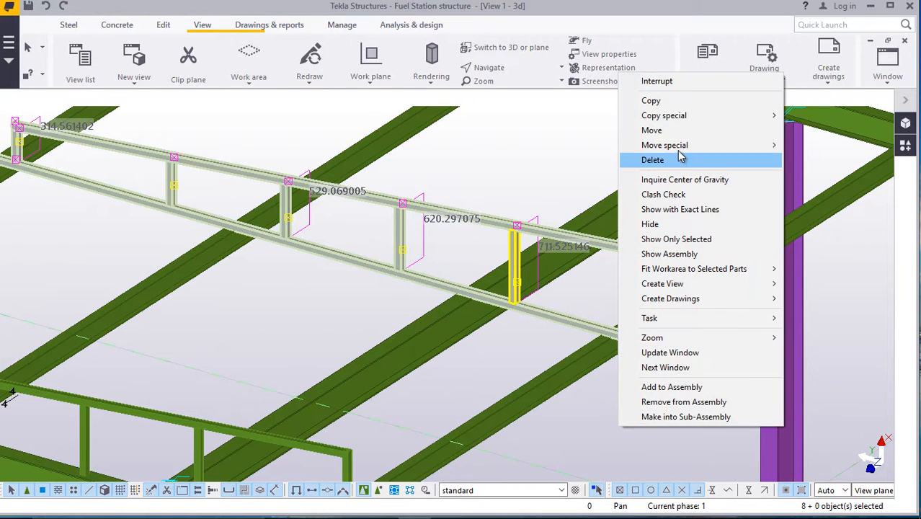
mouse_move(709, 121)
click(813, 145)
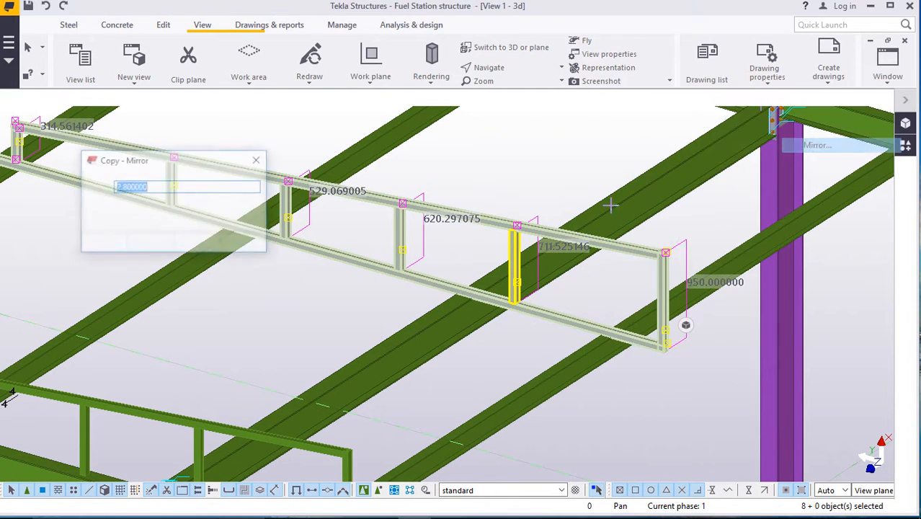
scroll(603, 284, down, 6)
scroll(467, 270, up, 8)
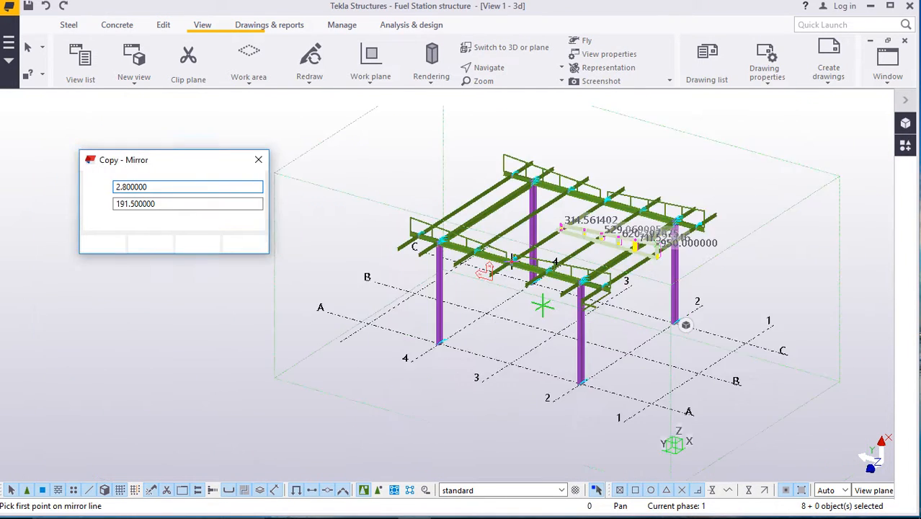
scroll(297, 350, up, 6)
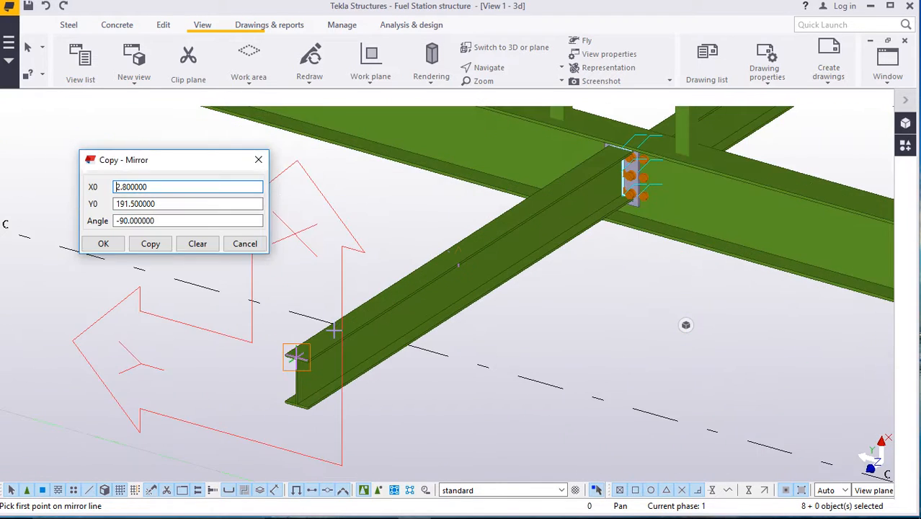
scroll(404, 322, down, 3)
scroll(350, 387, up, 2)
scroll(350, 387, up, 5)
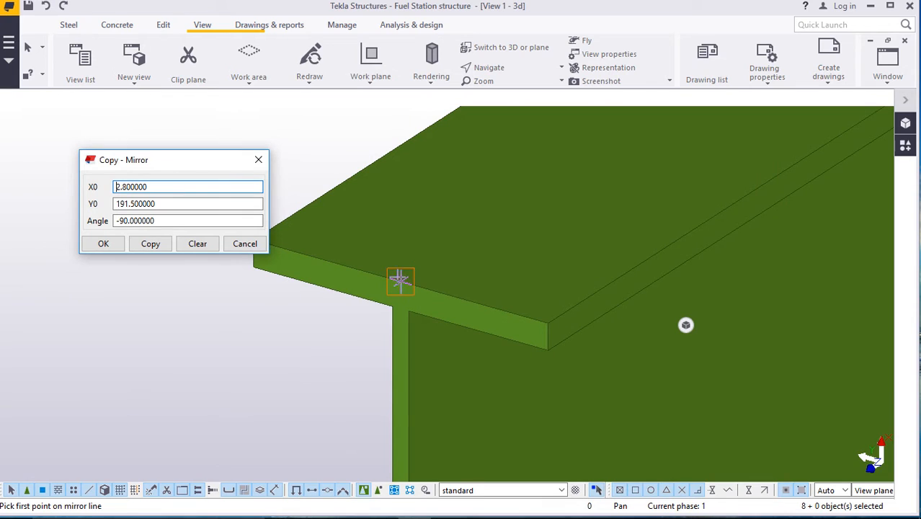
click(402, 282)
Set the mirror line's second point at the bottom flange midpoint of the same beam end, create the mirrored frame, and end the command.
scroll(402, 284, down, 5)
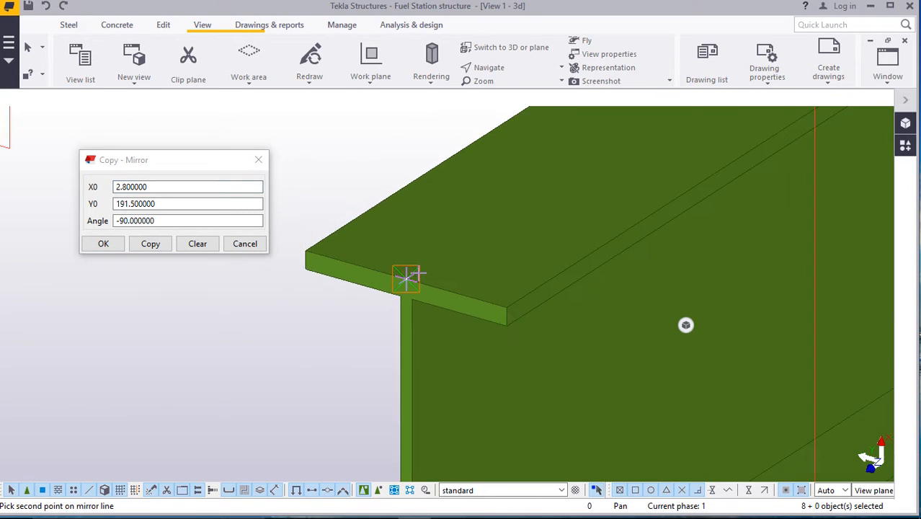
scroll(420, 384, up, 5)
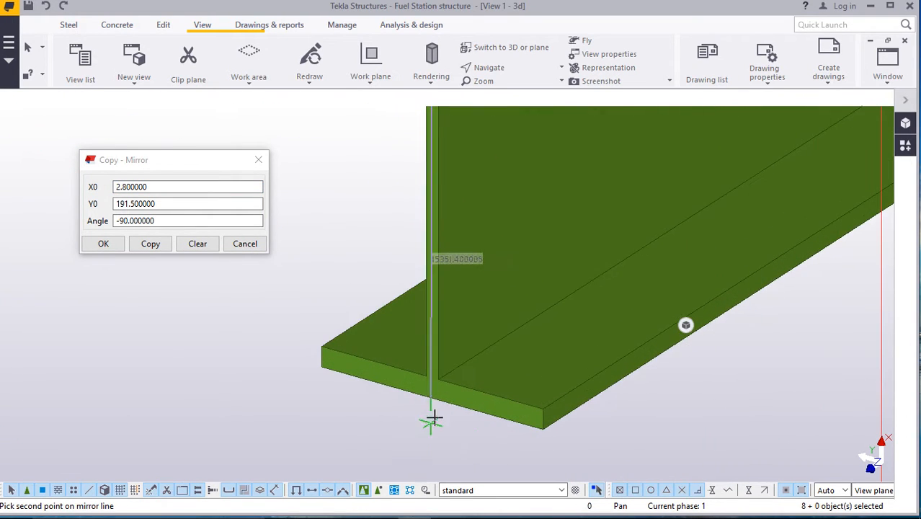
click(149, 248)
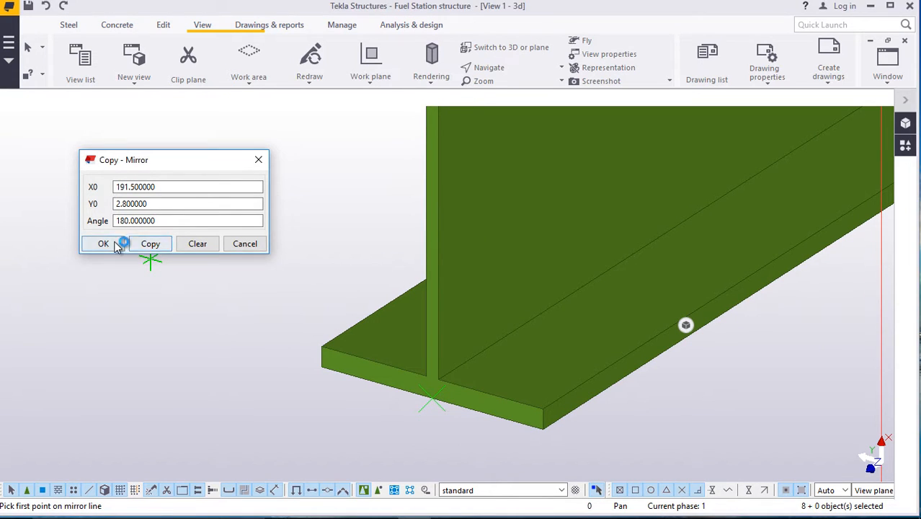
click(116, 246)
scroll(288, 295, down, 6)
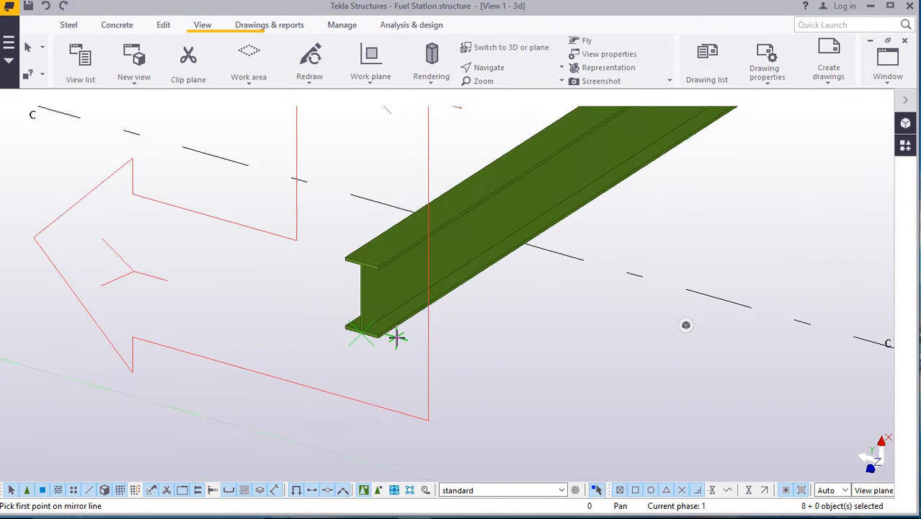
scroll(396, 337, down, 8)
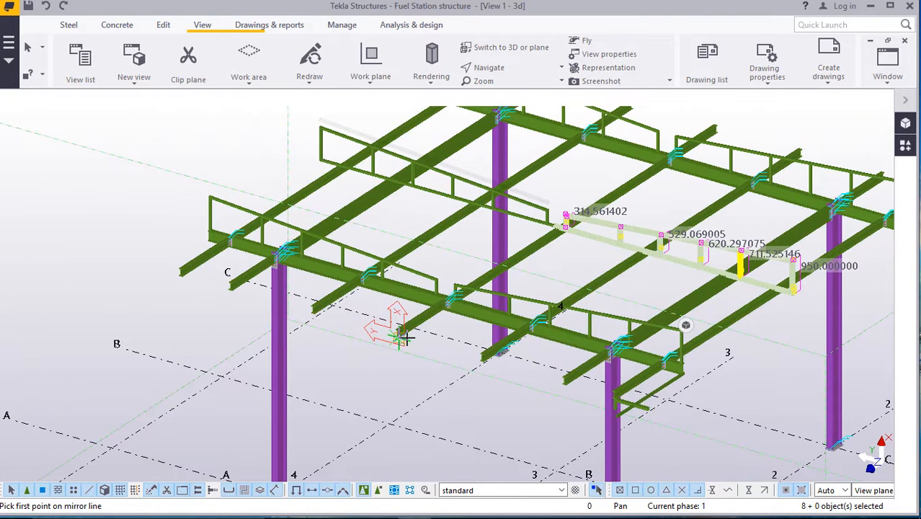
right_click(215, 146)
click(248, 155)
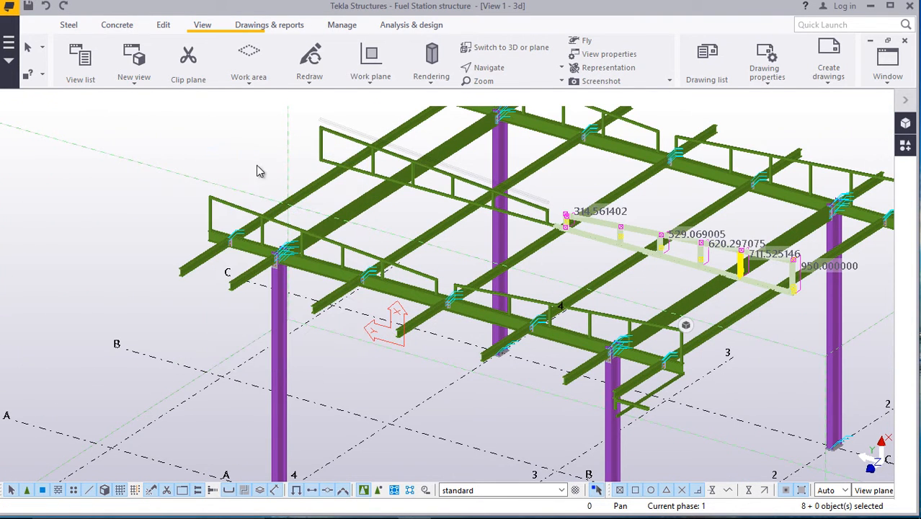
Clear the frame selection and redraw the 3D view.
click(196, 154)
right_click(193, 149)
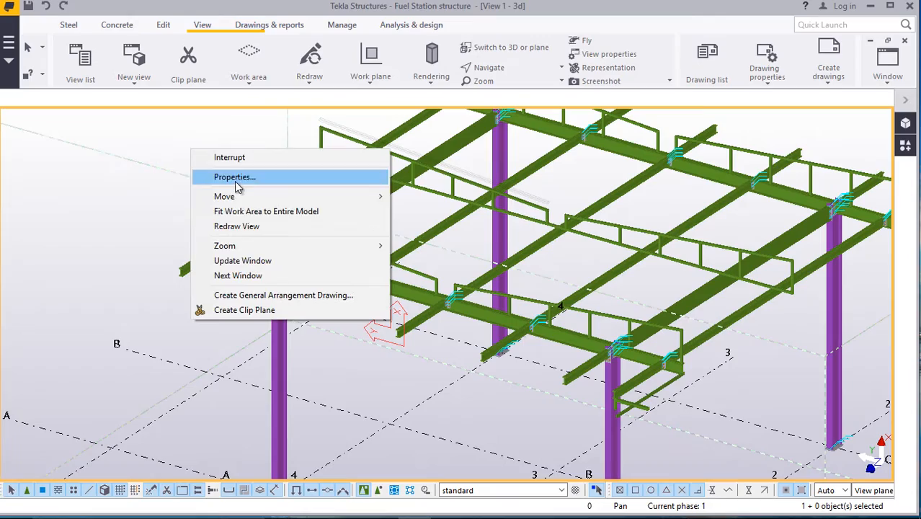
click(237, 229)
scroll(605, 192, up, 3)
scroll(427, 274, down, 6)
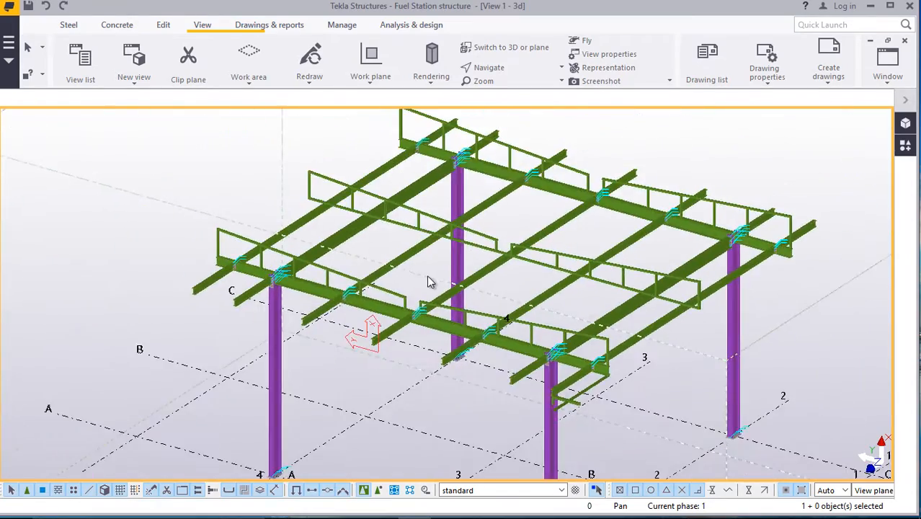
Delete both rail frames on the far main beam, including their top rails and all end and intermediate posts.
scroll(481, 144, up, 10)
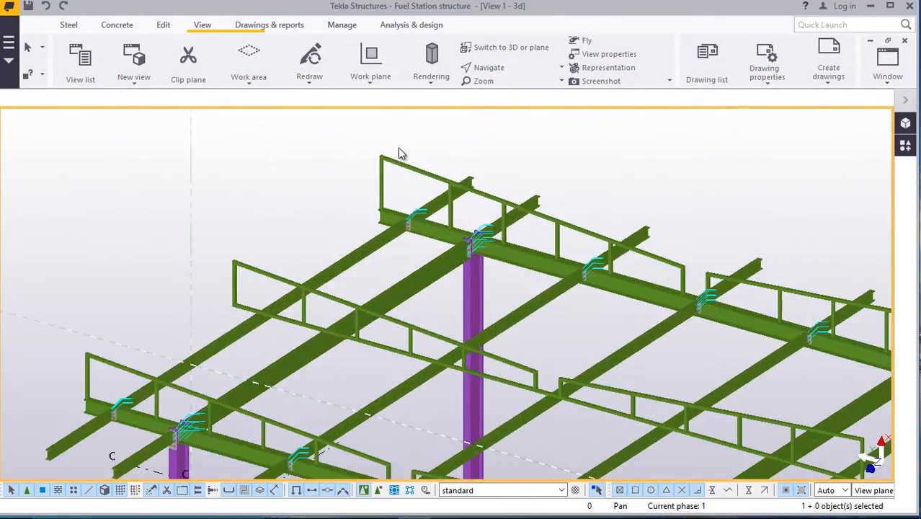
drag(423, 141, 321, 200)
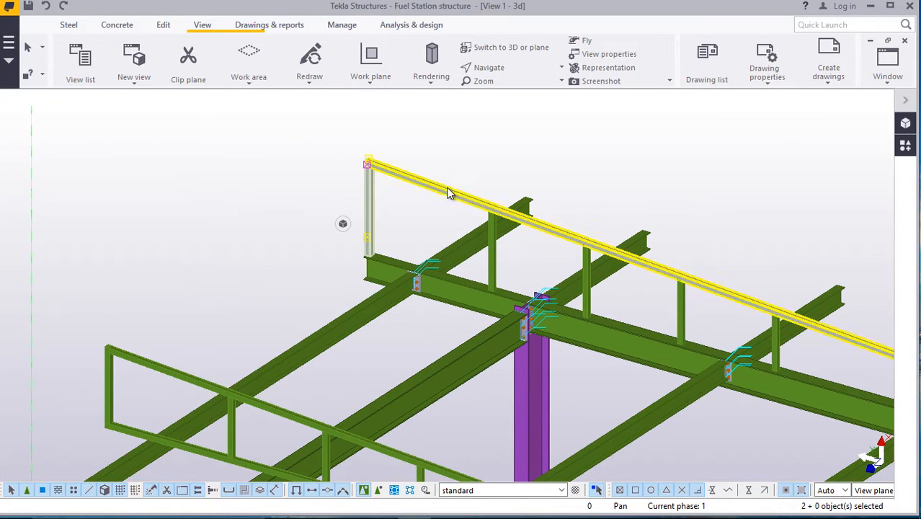
shift+click(584, 310)
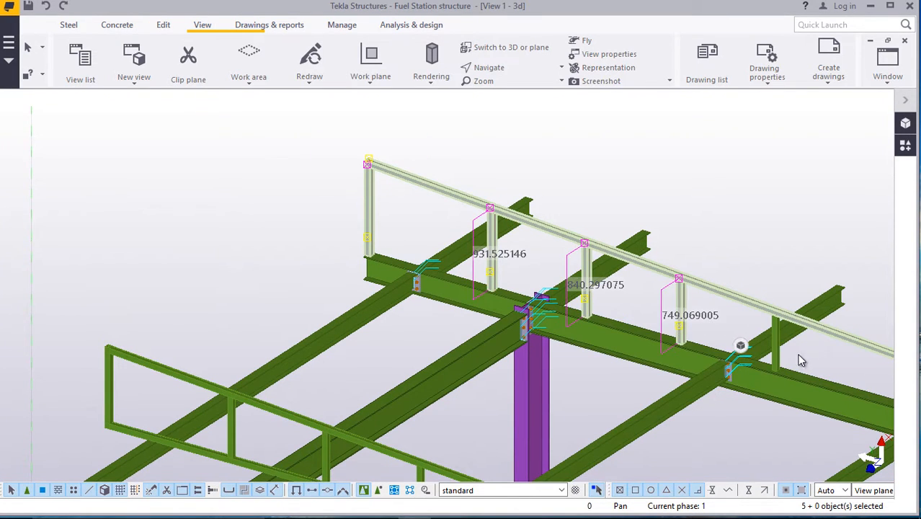
scroll(518, 283, down, 3)
scroll(634, 296, up, 3)
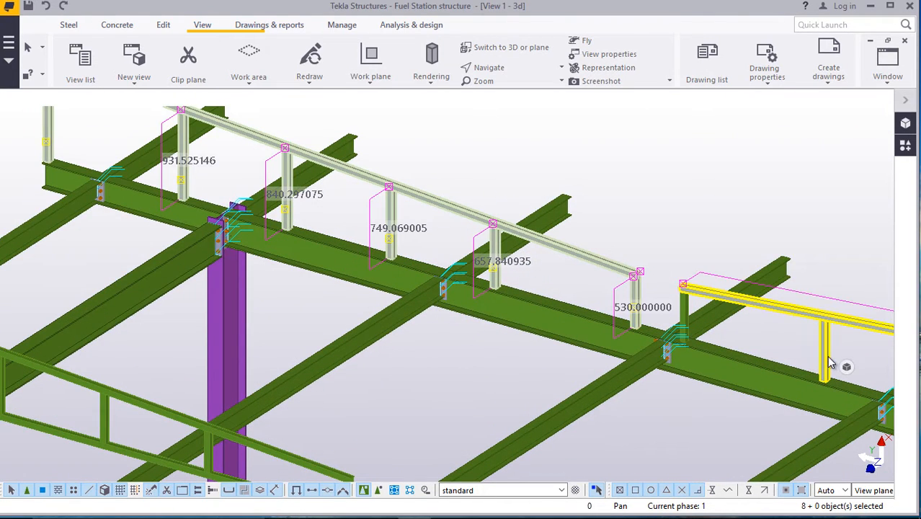
scroll(361, 213, down, 3)
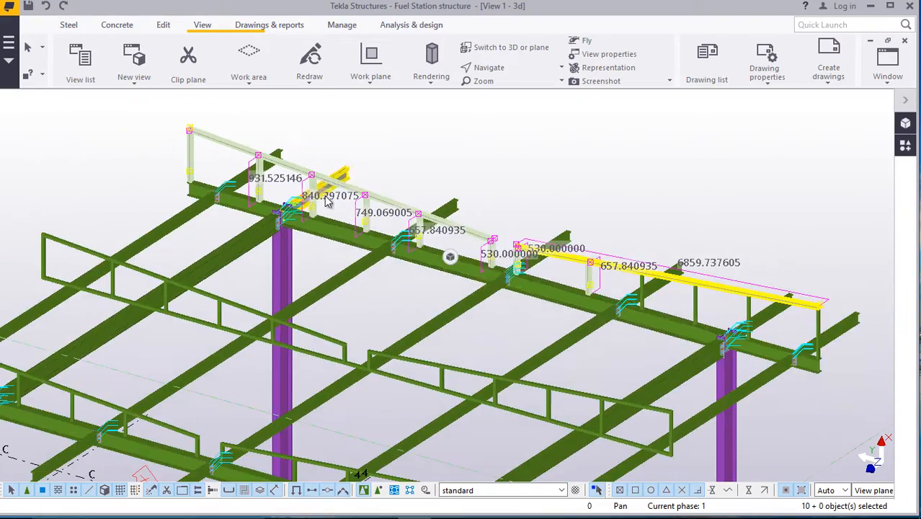
scroll(699, 296, up, 4)
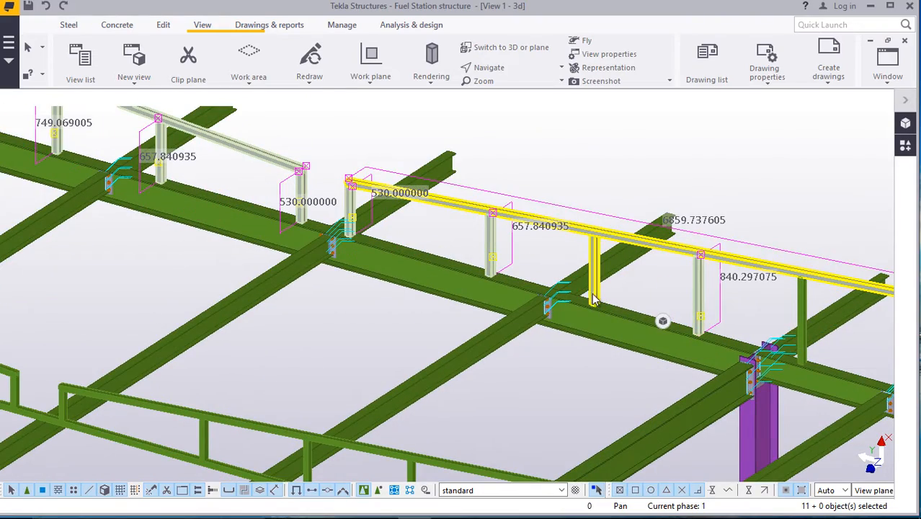
click(796, 295)
scroll(796, 295, down, 3)
scroll(678, 361, up, 4)
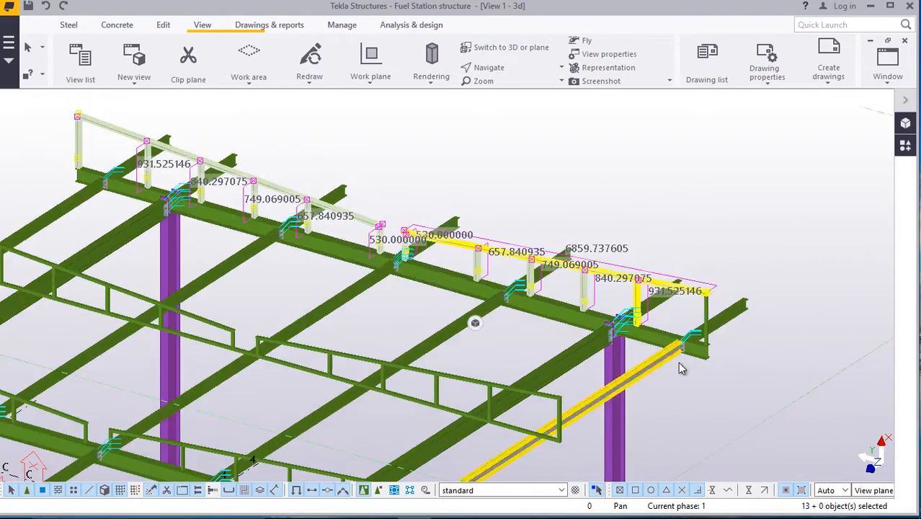
right_click(777, 181)
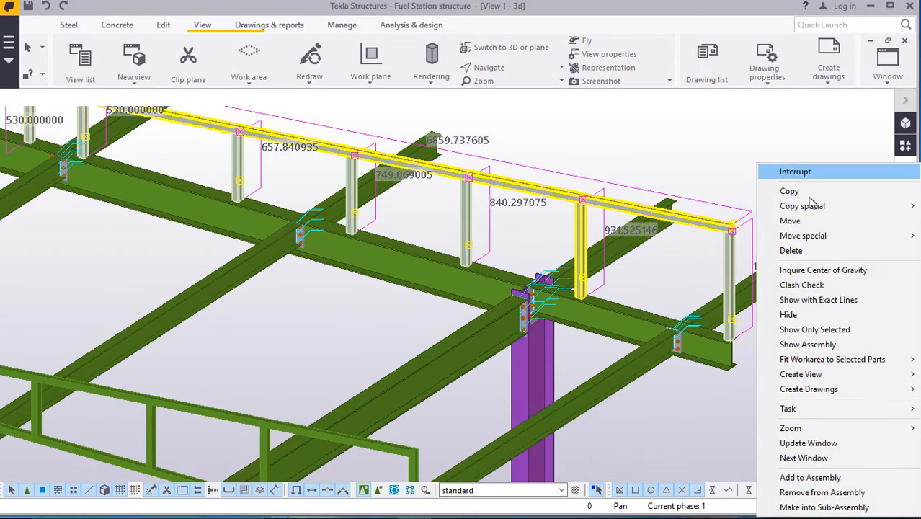
click(806, 252)
Select the near main beam's first rail frame, including its sloping top rail, both end posts and all intermediate posts.
scroll(719, 245, down, 6)
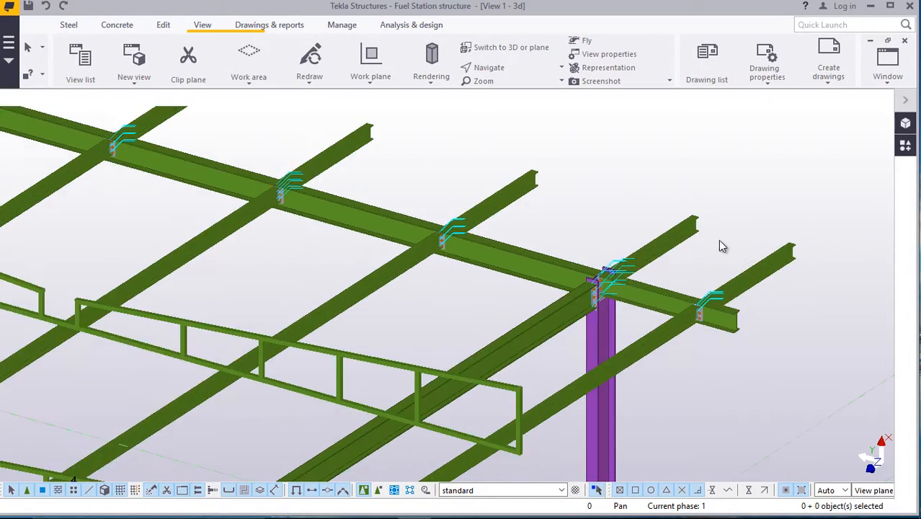
scroll(238, 279, up, 1)
scroll(238, 273, up, 4)
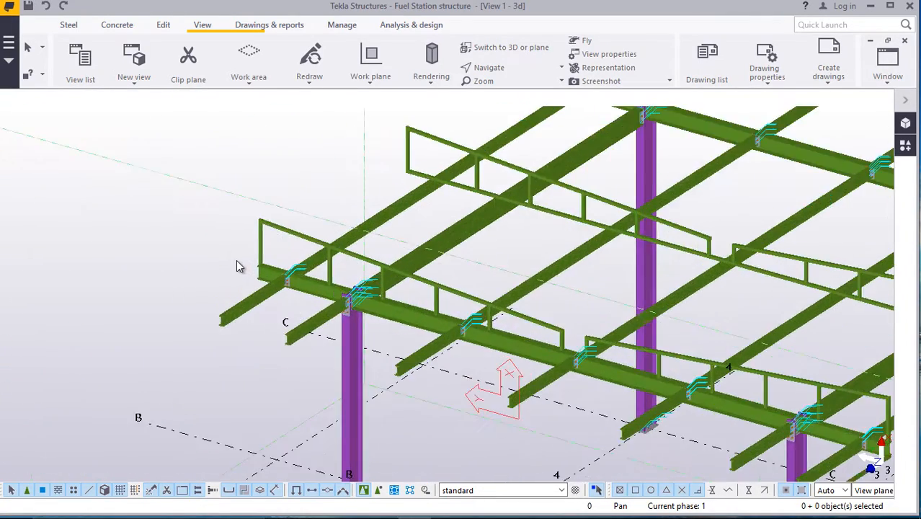
scroll(247, 268, down, 3)
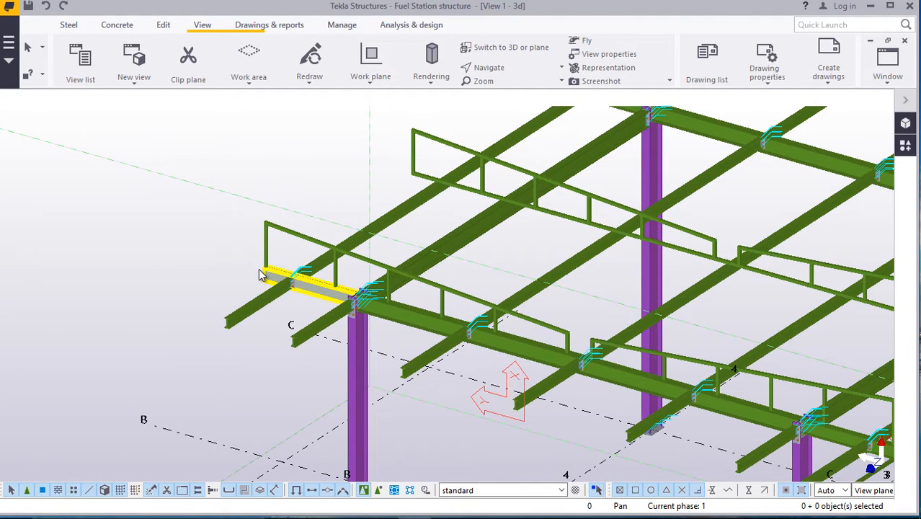
scroll(264, 292, down, 4)
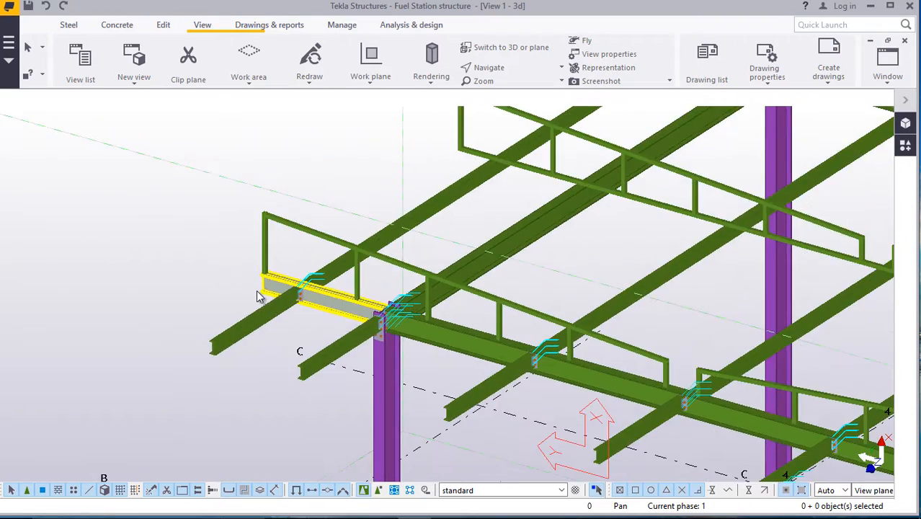
scroll(252, 241, up, 4)
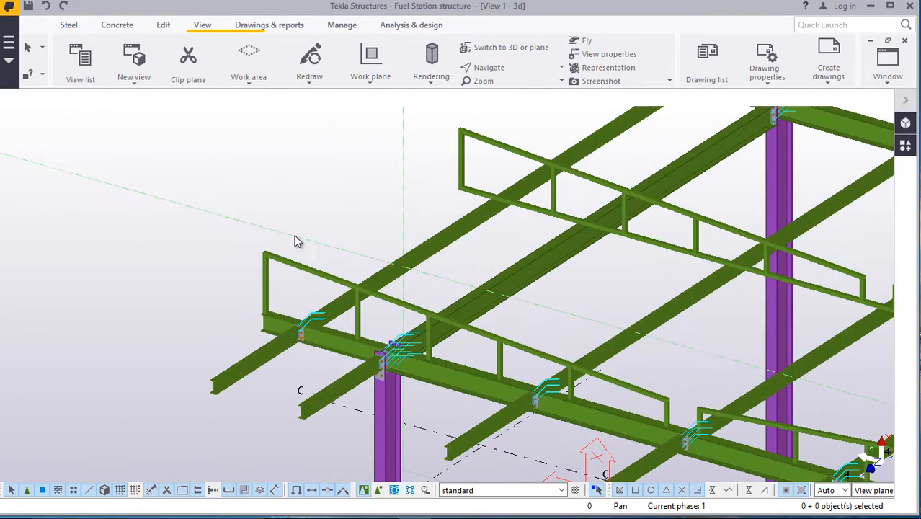
click(265, 281)
scroll(389, 349, up, 2)
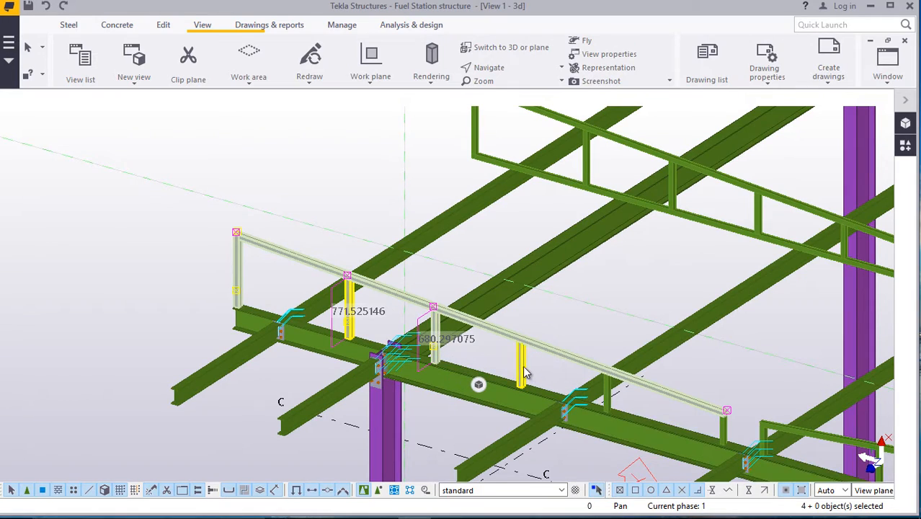
scroll(340, 283, down, 6)
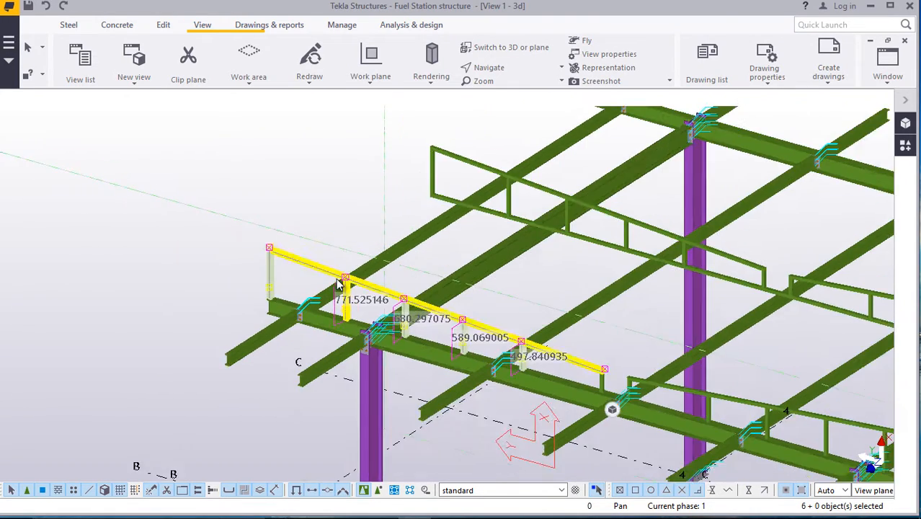
scroll(524, 373, up, 8)
ctrl+click(565, 355)
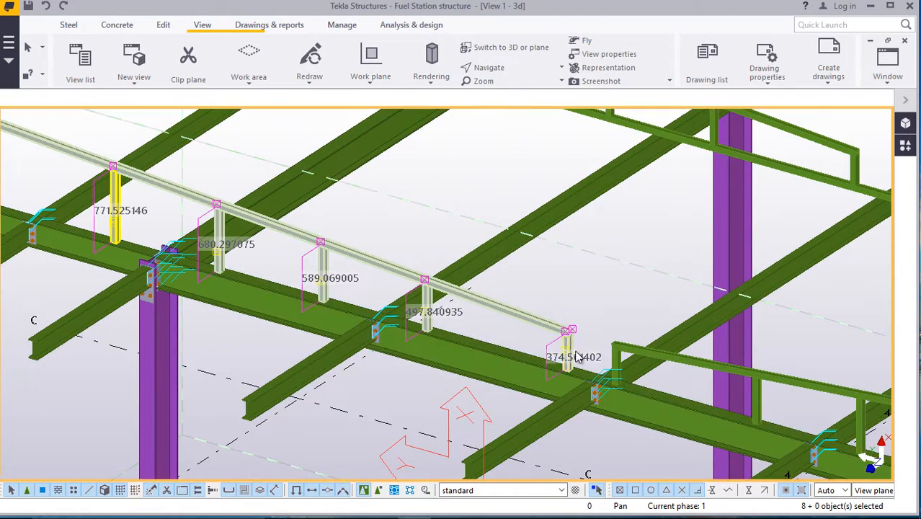
Add the near beam's second rail frame to the selection, including its top rail, end posts and intermediate posts.
ctrl+click(624, 357)
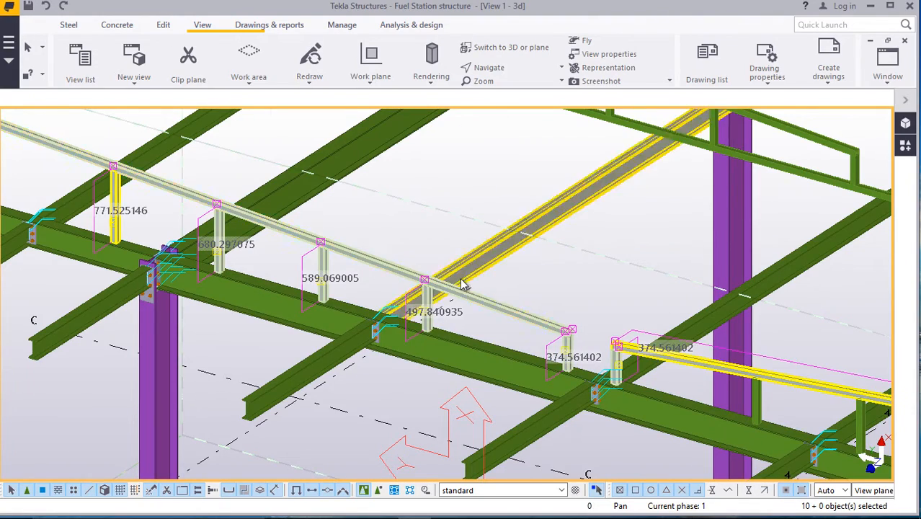
scroll(465, 284, down, 3)
scroll(629, 347, up, 4)
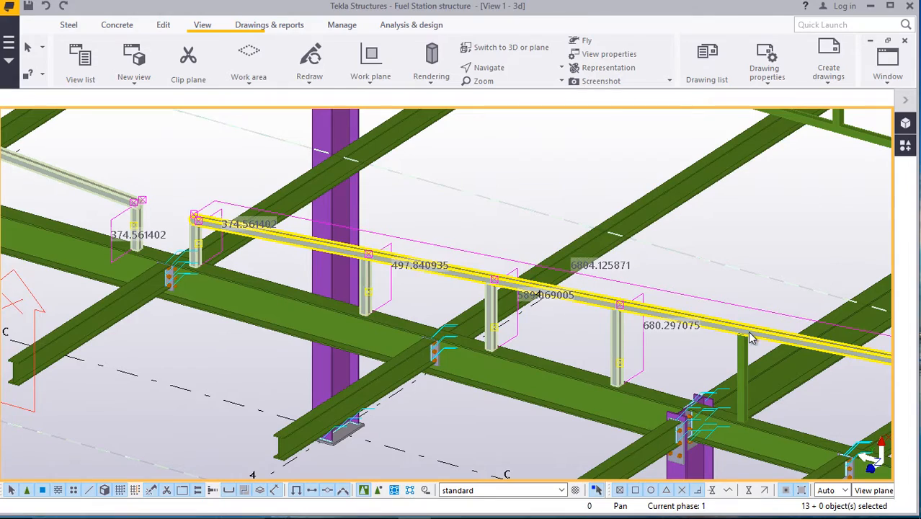
scroll(637, 317, down, 3)
scroll(710, 337, up, 4)
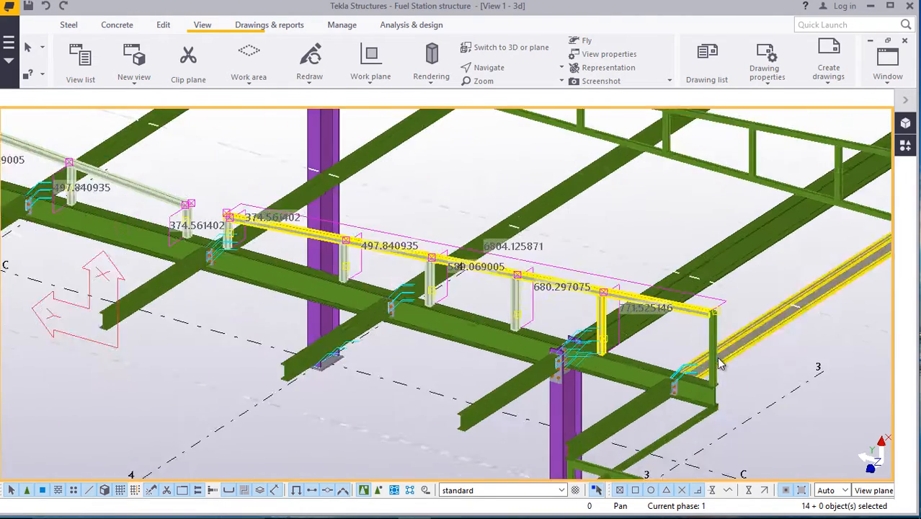
Start copying the selected rail frames with the origin at the top flange midpoint on the near main beam's end.
right_click(761, 398)
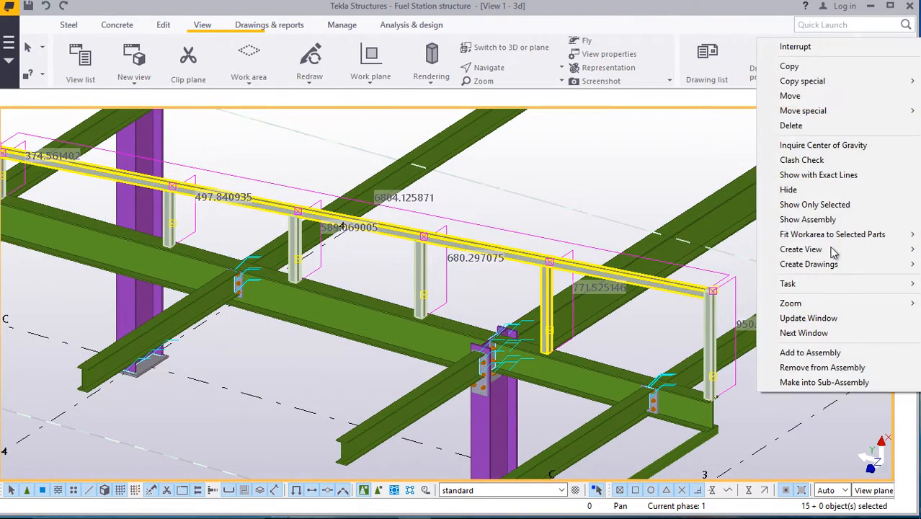
click(789, 63)
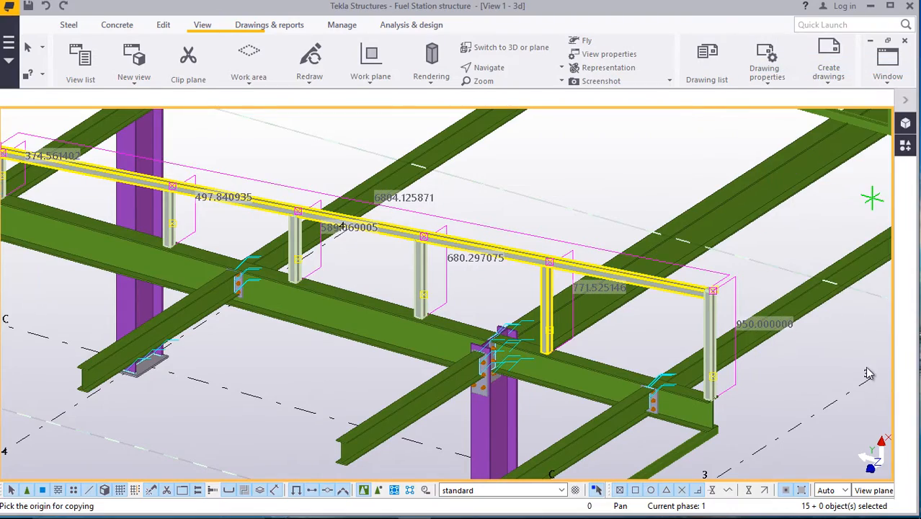
scroll(517, 279, down, 2)
scroll(631, 356, up, 4)
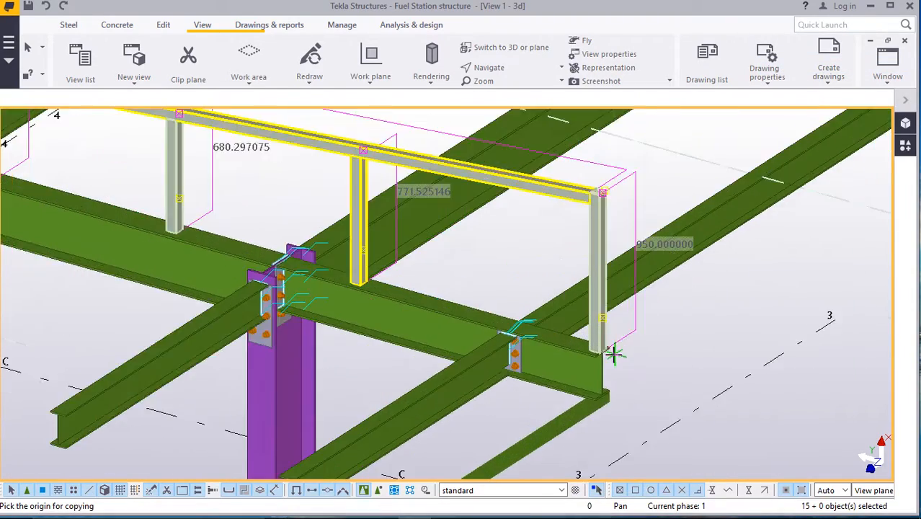
scroll(614, 354, up, 5)
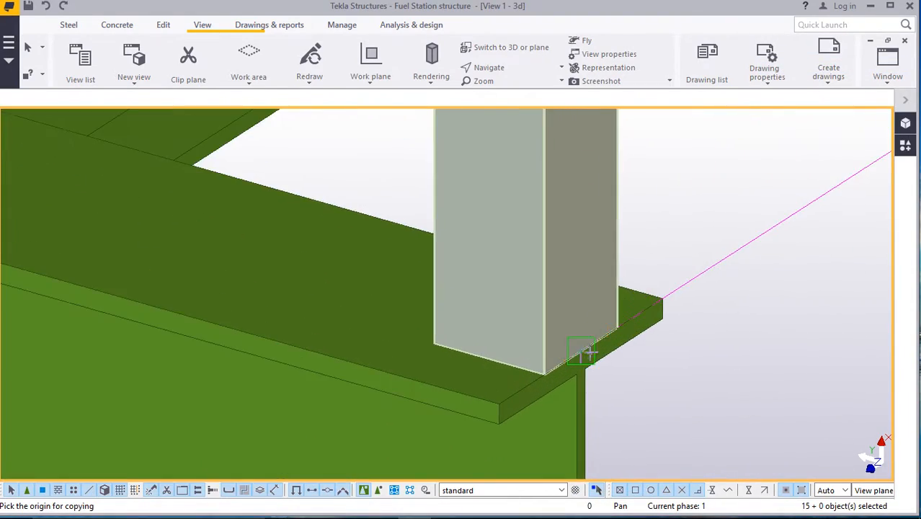
scroll(580, 353, down, 6)
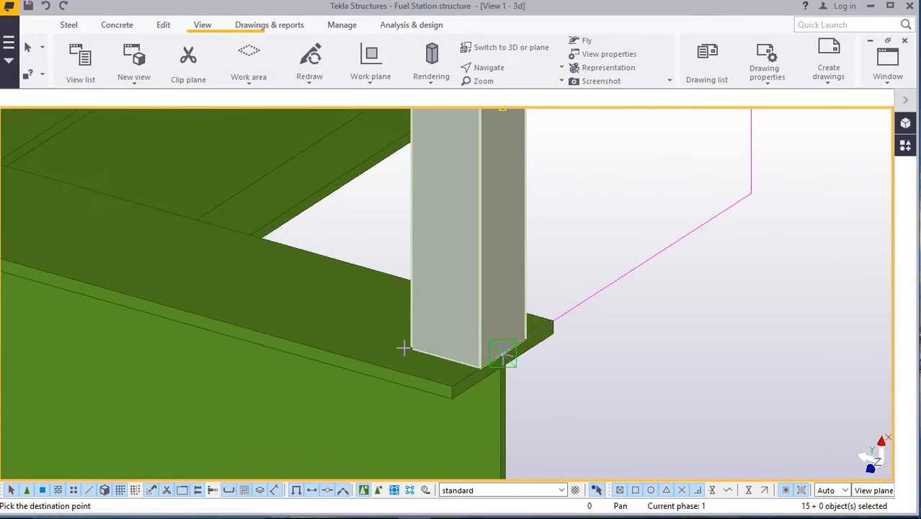
Place the copied frames at the top flange midpoint on the far main beam's matching end, 10000 mm away, and end the command.
scroll(420, 389, down, 4)
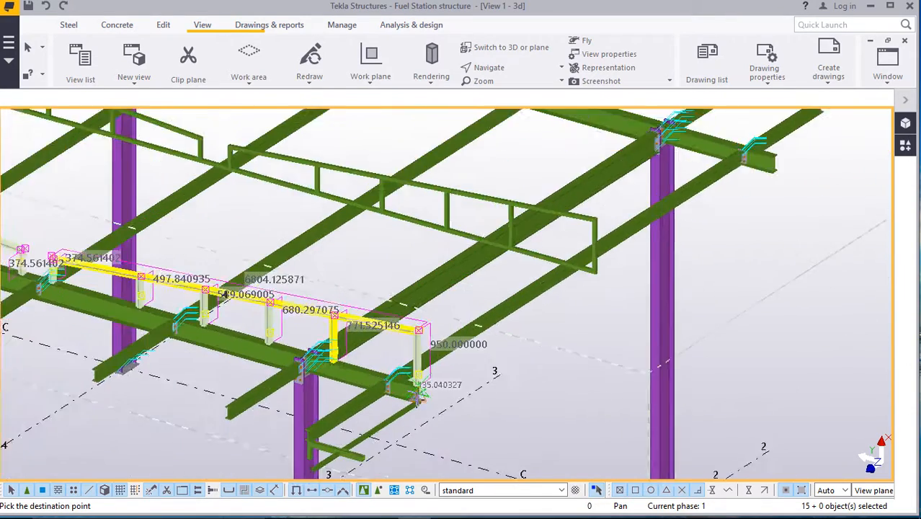
scroll(571, 298, up, 5)
scroll(570, 297, up, 8)
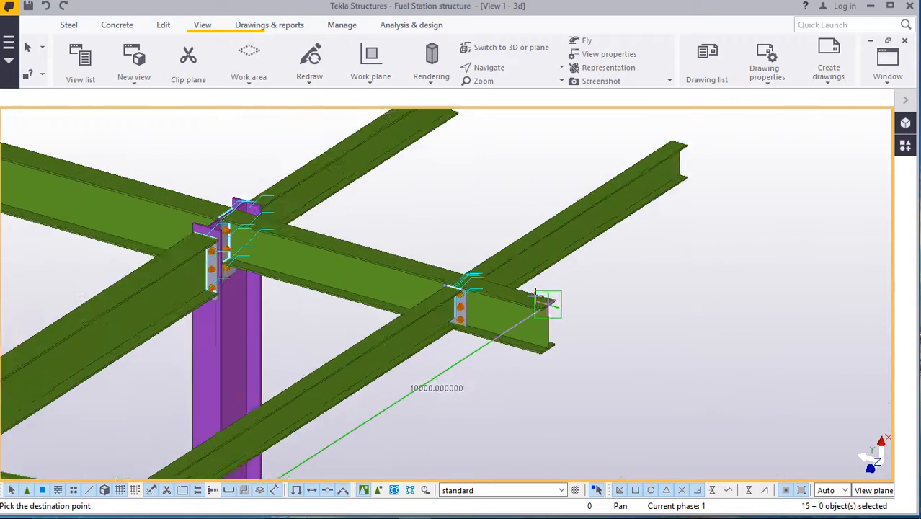
scroll(567, 294, up, 1)
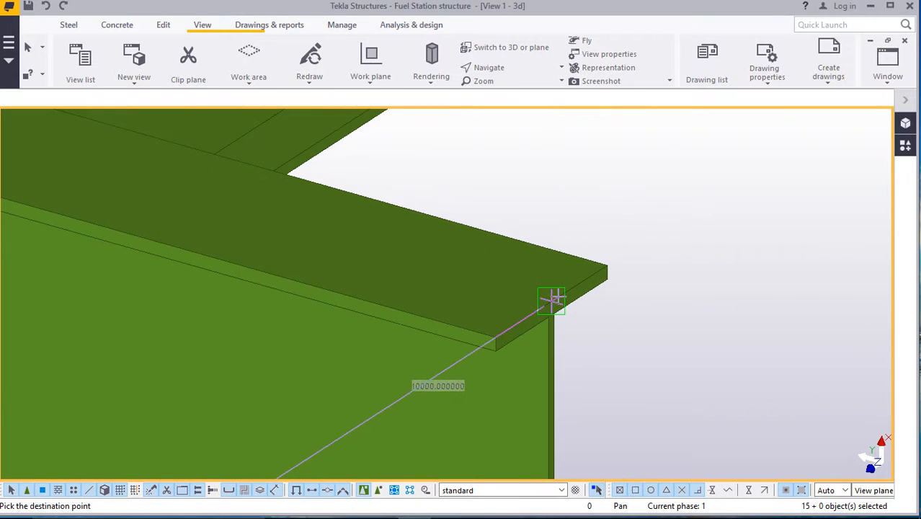
right_click(679, 208)
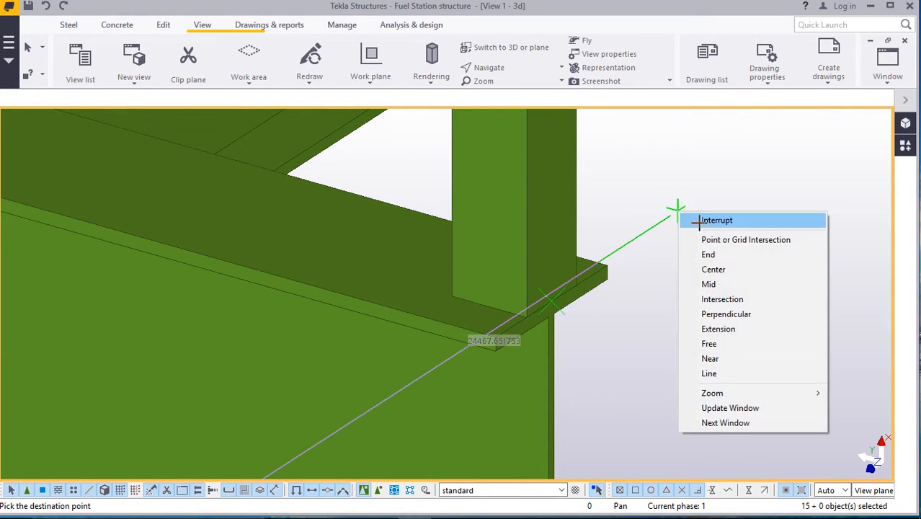
click(696, 218)
Redraw the 3D view of the whole roof structure.
scroll(622, 308, down, 10)
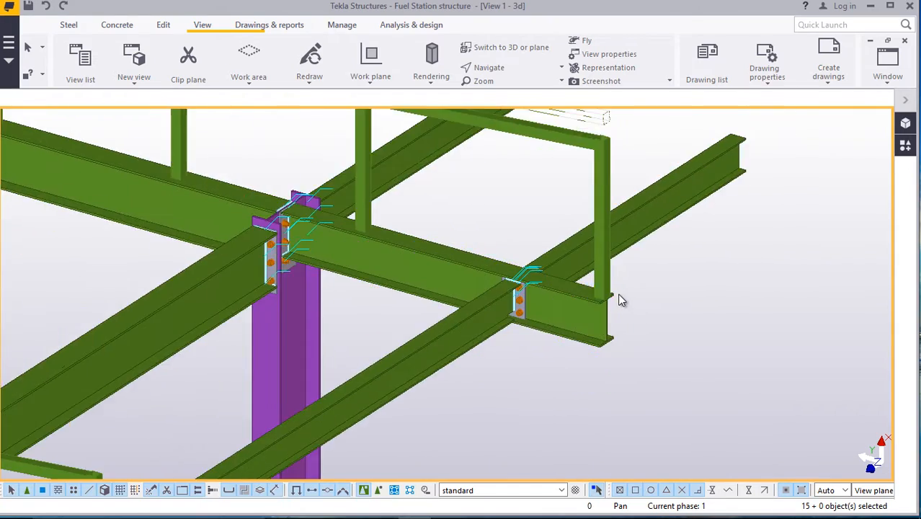
scroll(618, 287, down, 3)
right_click(554, 161)
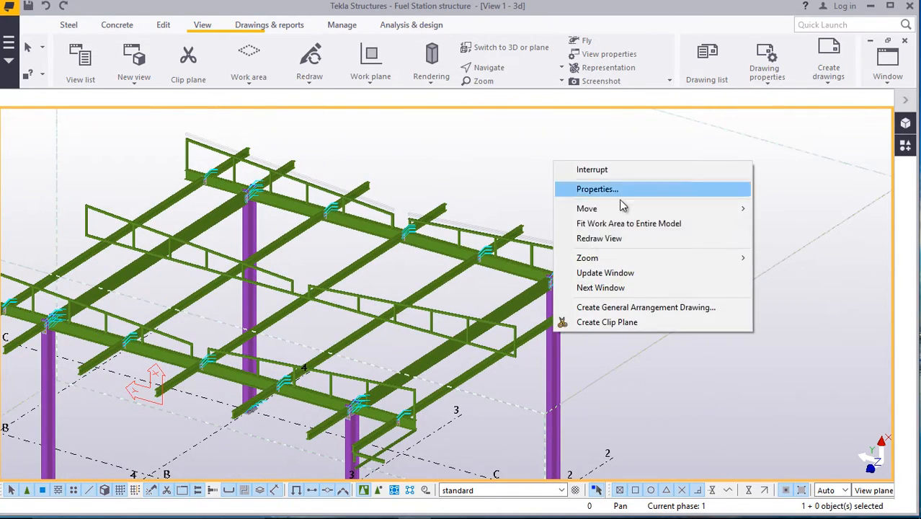
click(591, 240)
scroll(548, 252, down, 3)
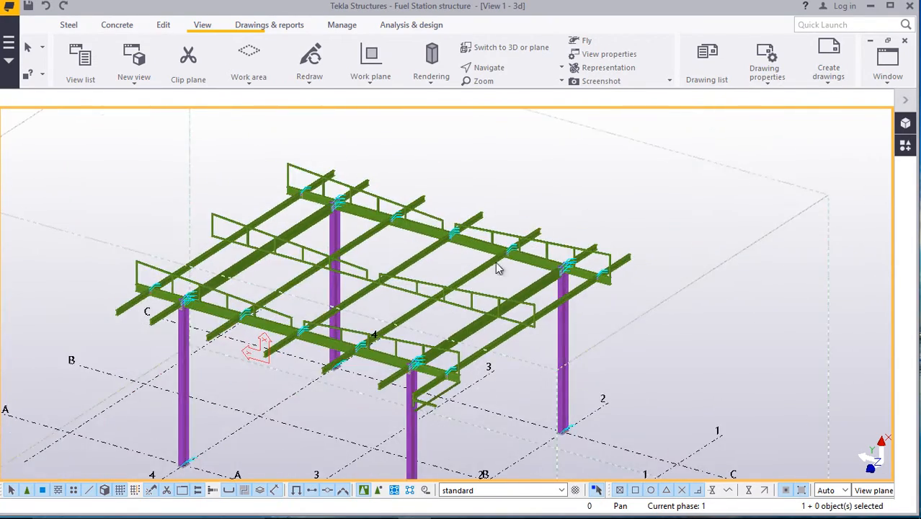
Rotate around the roof structure and inspect the rail frames on the near, central and far beams from several angles.
scroll(262, 271, up, 6)
scroll(326, 308, down, 3)
scroll(326, 308, up, 3)
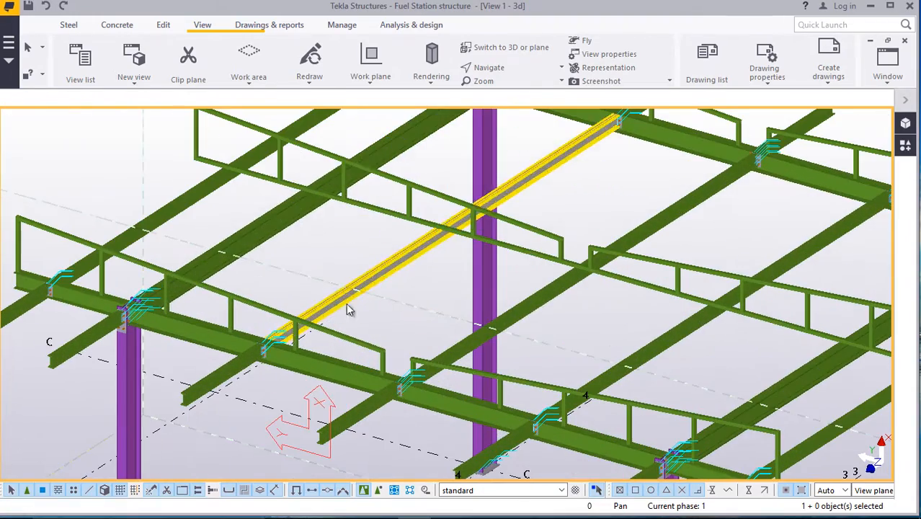
click(488, 67)
click(510, 114)
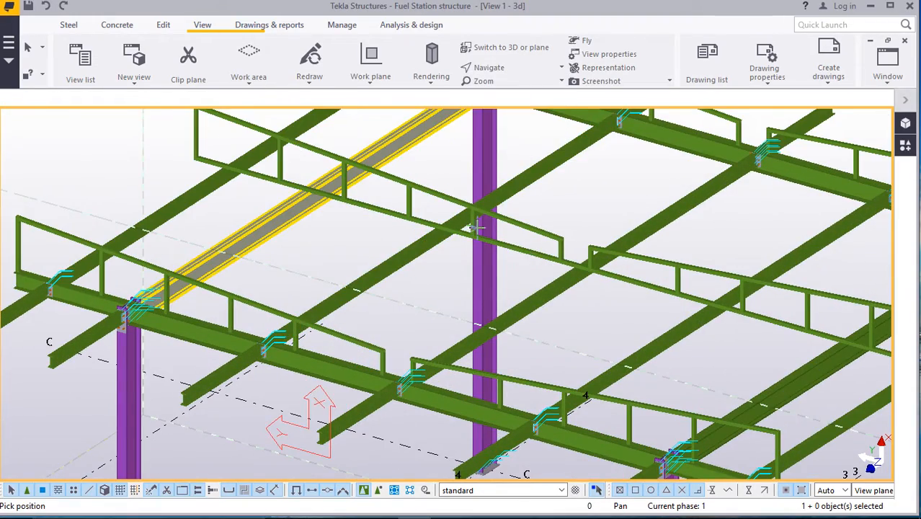
drag(455, 228, 373, 200)
scroll(374, 200, down, 5)
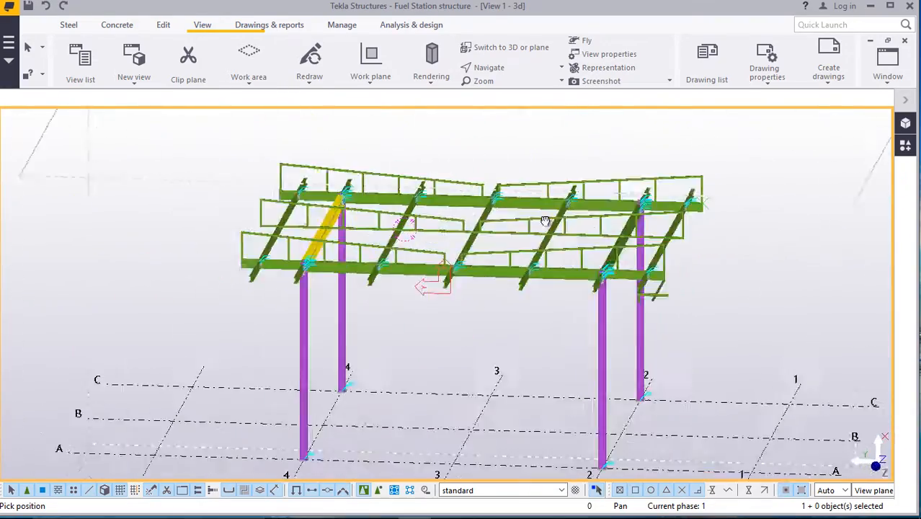
drag(560, 230, 488, 210)
scroll(203, 216, up, 4)
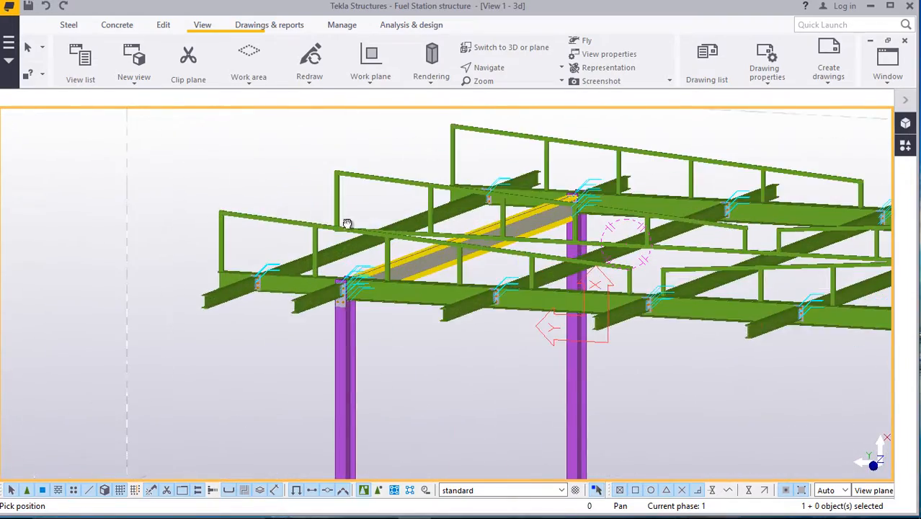
drag(348, 224, 340, 247)
scroll(263, 253, down, 2)
drag(477, 243, 417, 261)
scroll(302, 281, up, 3)
scroll(304, 274, down, 2)
scroll(144, 253, up, 4)
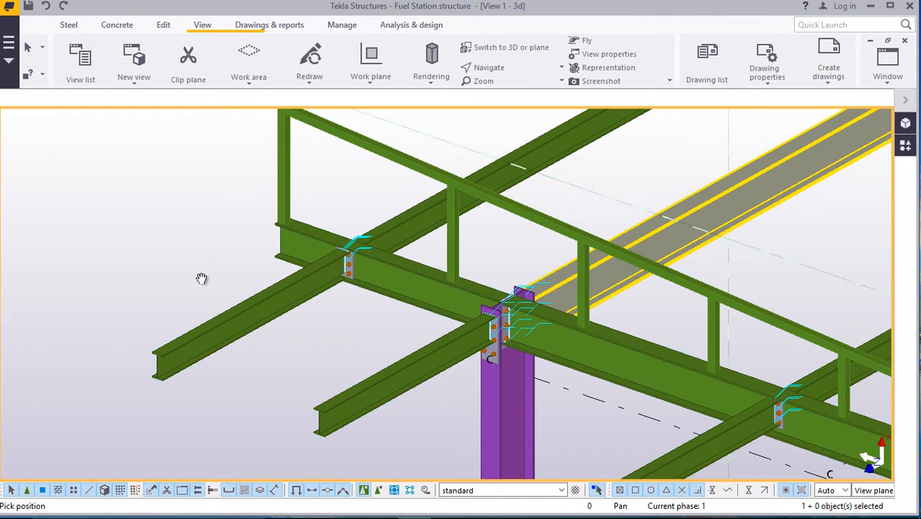
right_click(171, 186)
click(215, 195)
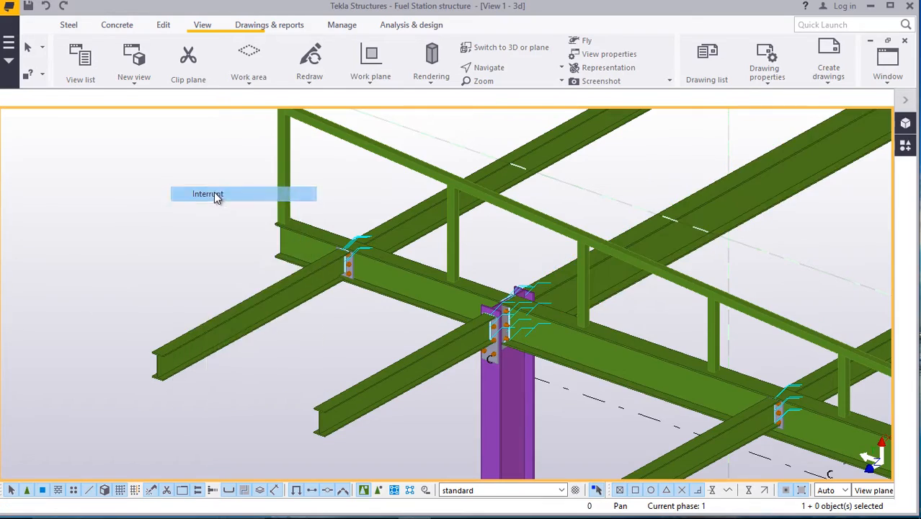
Examine the central rail frames' posts and rails and compare them with the frames on the near main beam.
scroll(217, 367, down, 3)
scroll(458, 192, up, 5)
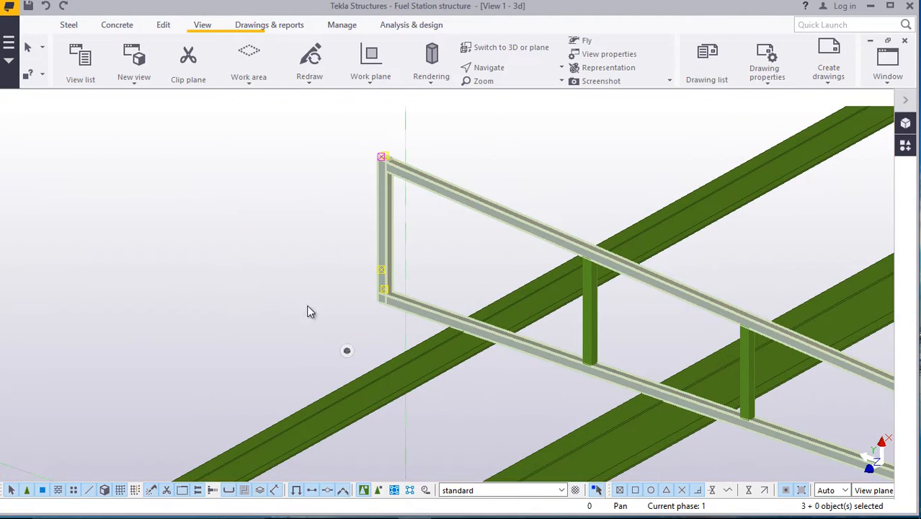
scroll(267, 242, down, 5)
scroll(353, 309, down, 2)
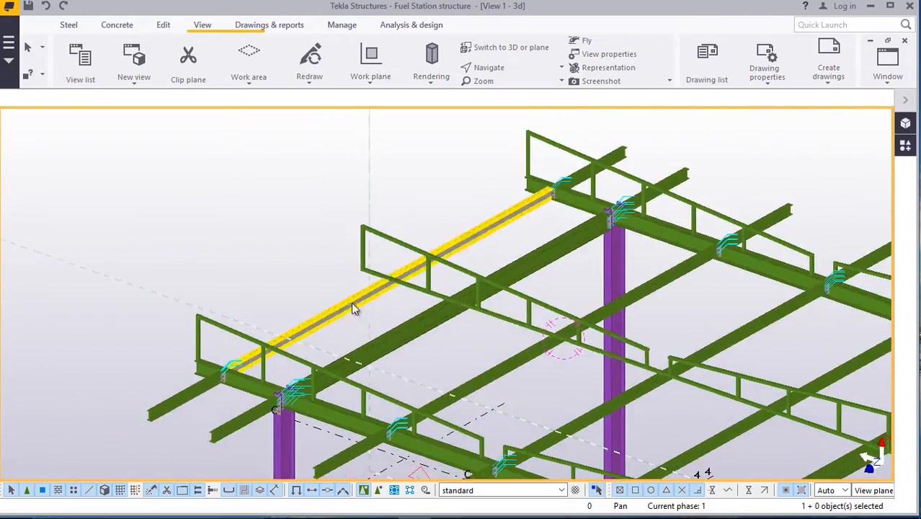
scroll(400, 271, up, 8)
scroll(427, 243, down, 6)
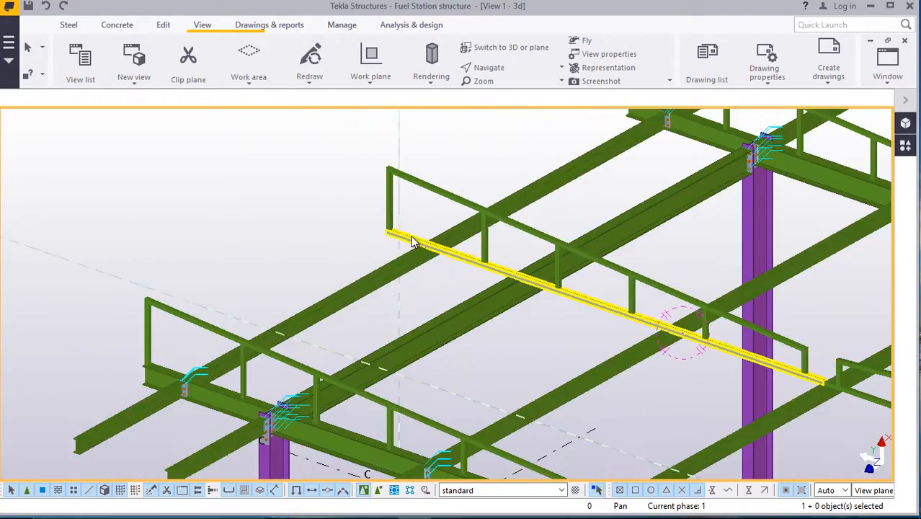
scroll(598, 399, up, 4)
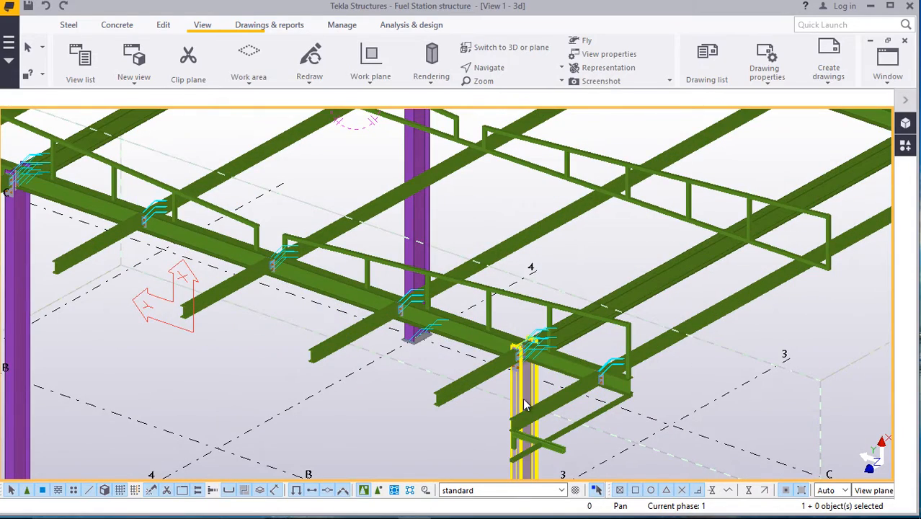
scroll(744, 232, up, 4)
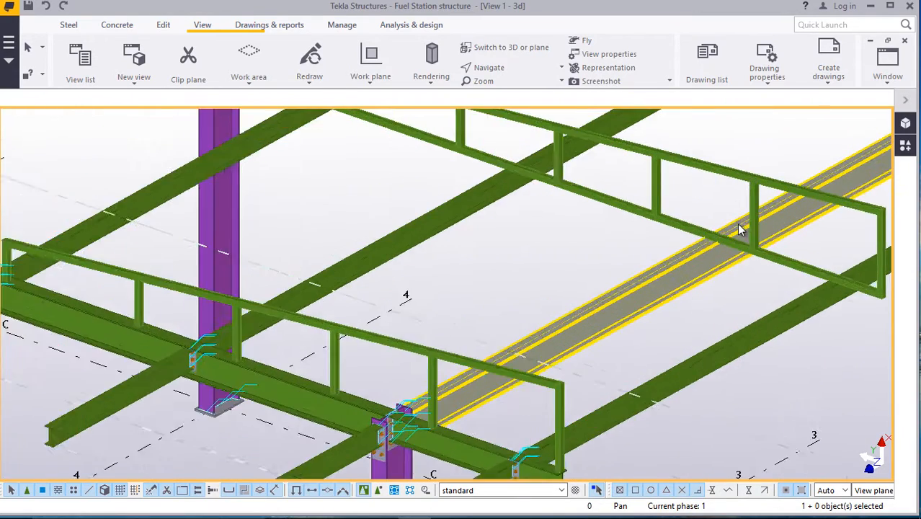
scroll(734, 251, down, 6)
scroll(685, 331, up, 2)
scroll(427, 191, up, 4)
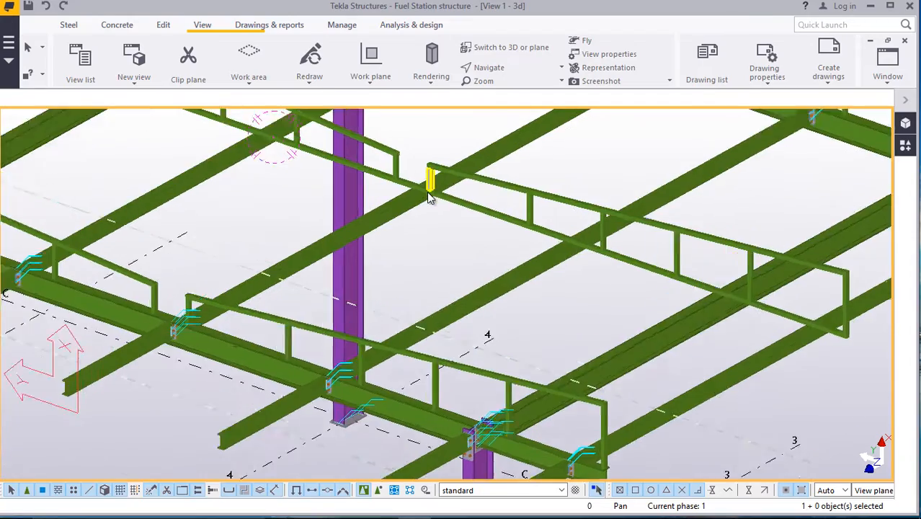
Examine the gap end of the central rail frame's lower rail where it crosses the roof beam.
scroll(460, 220, down, 2)
scroll(415, 191, up, 2)
scroll(415, 191, up, 2)
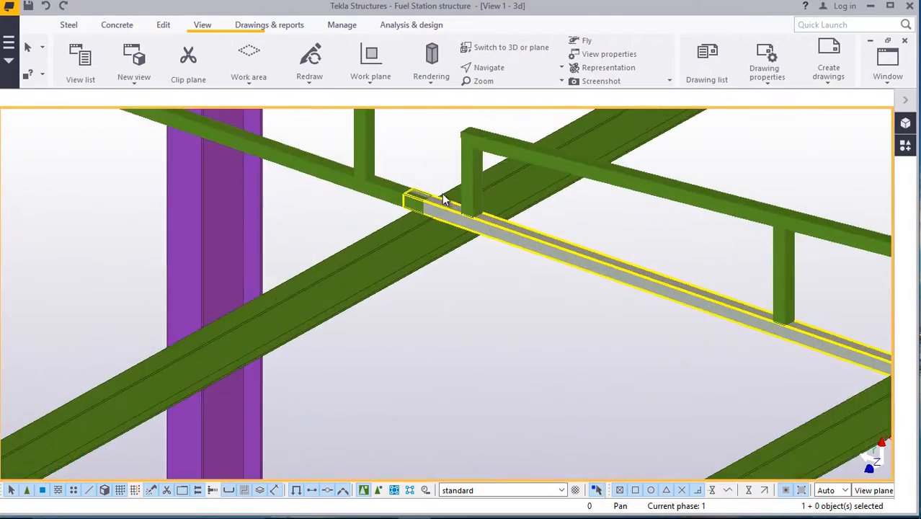
scroll(439, 202, down, 4)
scroll(468, 216, down, 5)
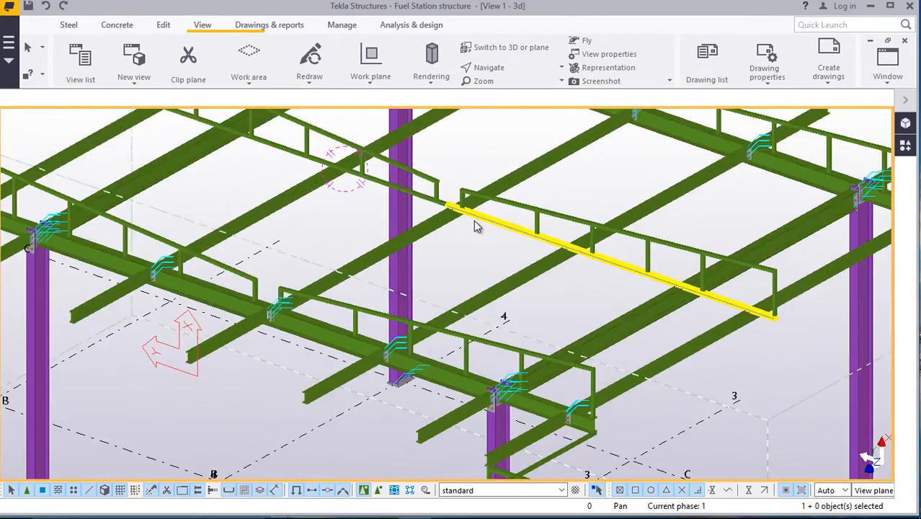
scroll(694, 319, up, 3)
scroll(709, 299, up, 2)
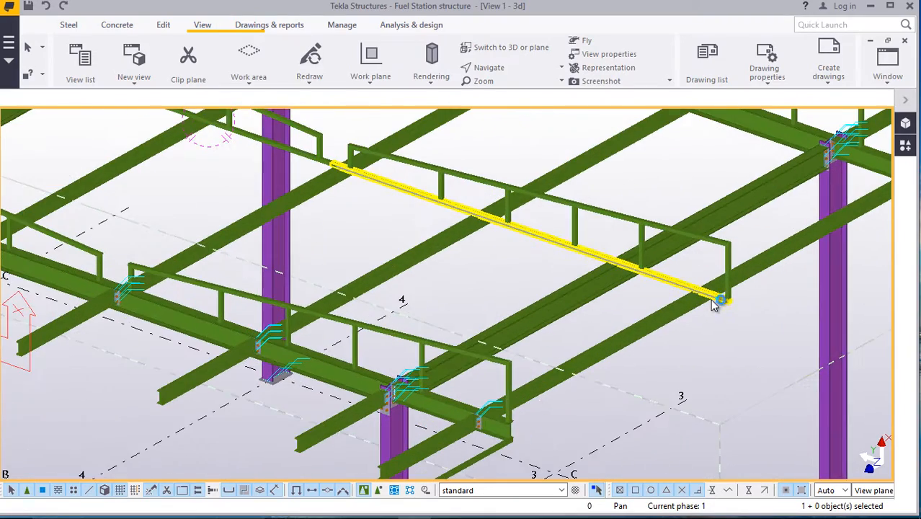
Inspect the outer end of the central lower rail, its corner post and its crossing over the outermost roof beam.
scroll(712, 292, up, 4)
scroll(714, 290, up, 6)
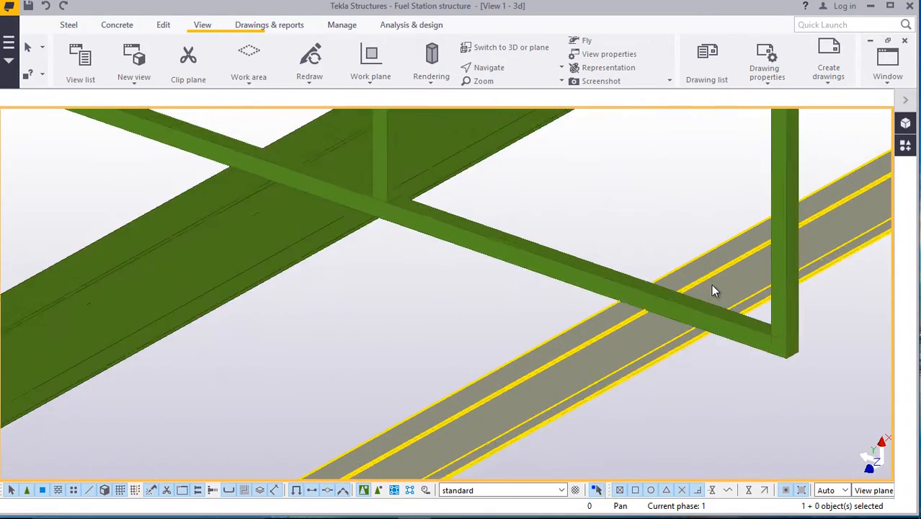
scroll(661, 281, down, 3)
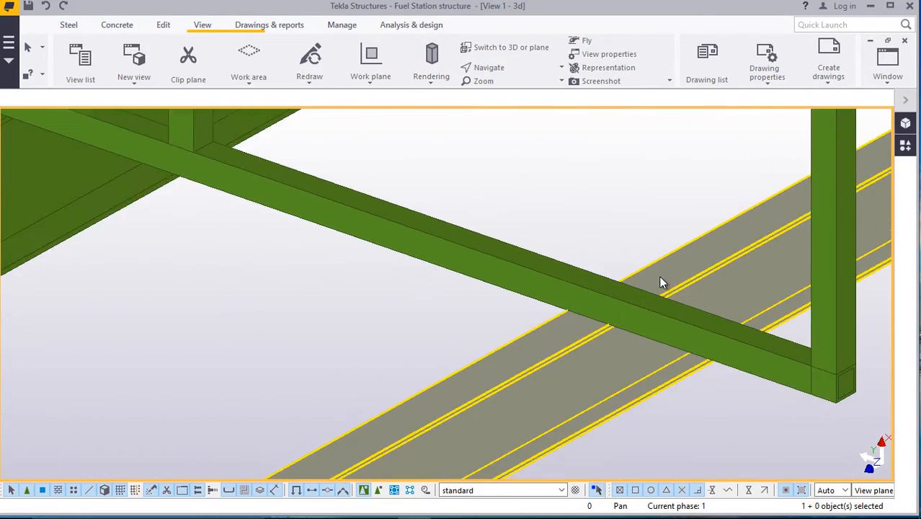
scroll(659, 280, down, 1)
scroll(652, 279, up, 4)
scroll(646, 278, down, 4)
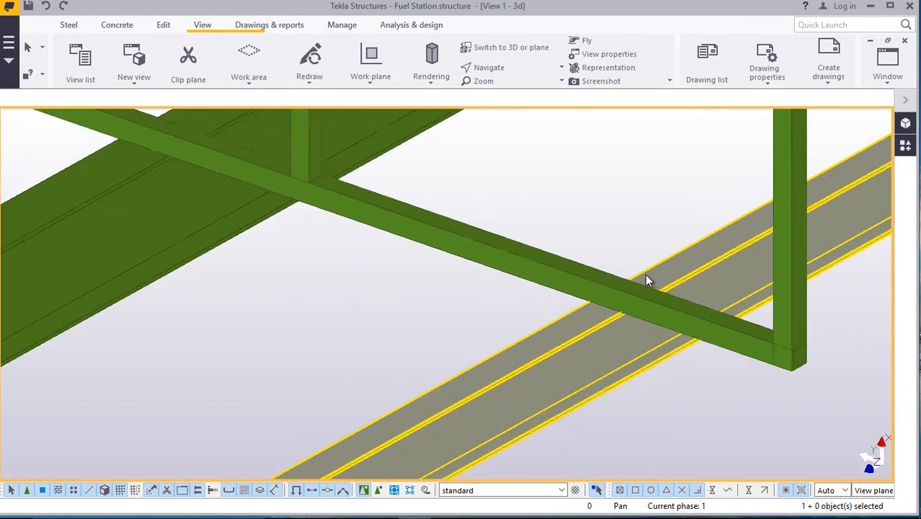
scroll(644, 280, down, 5)
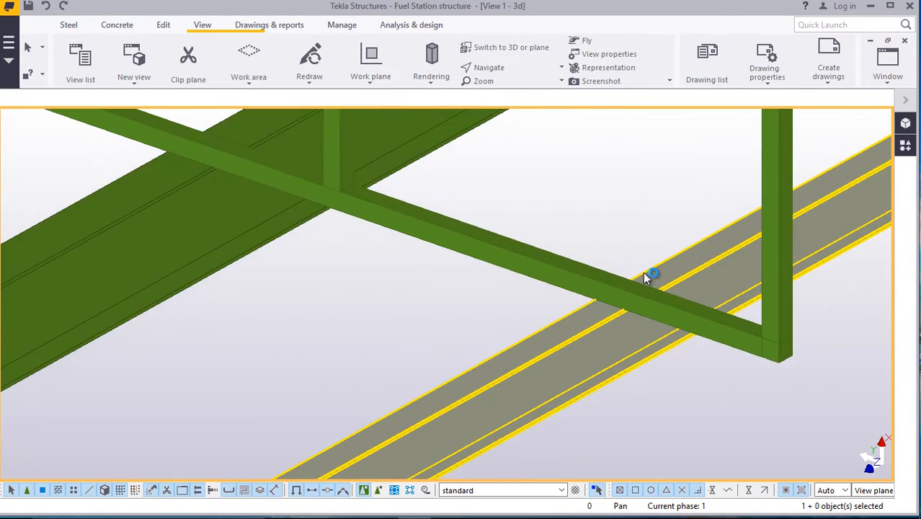
scroll(643, 279, down, 4)
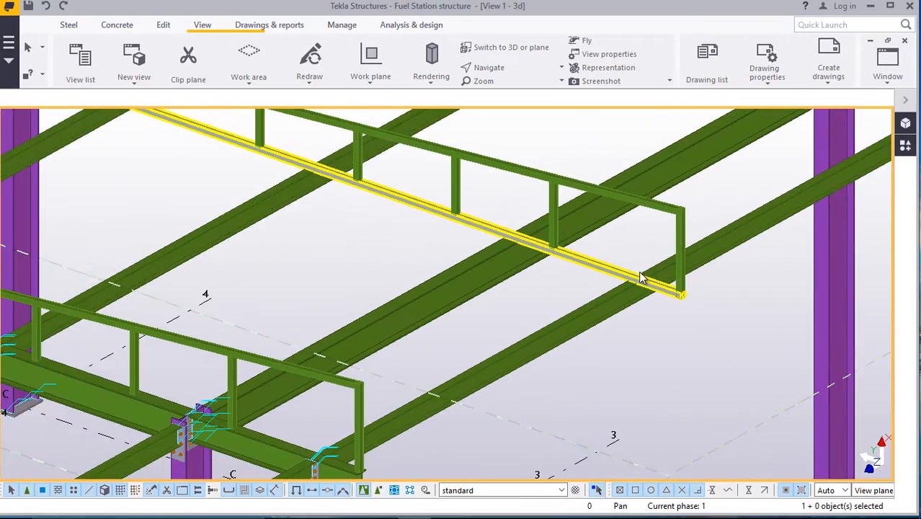
scroll(642, 277, up, 5)
scroll(648, 281, up, 4)
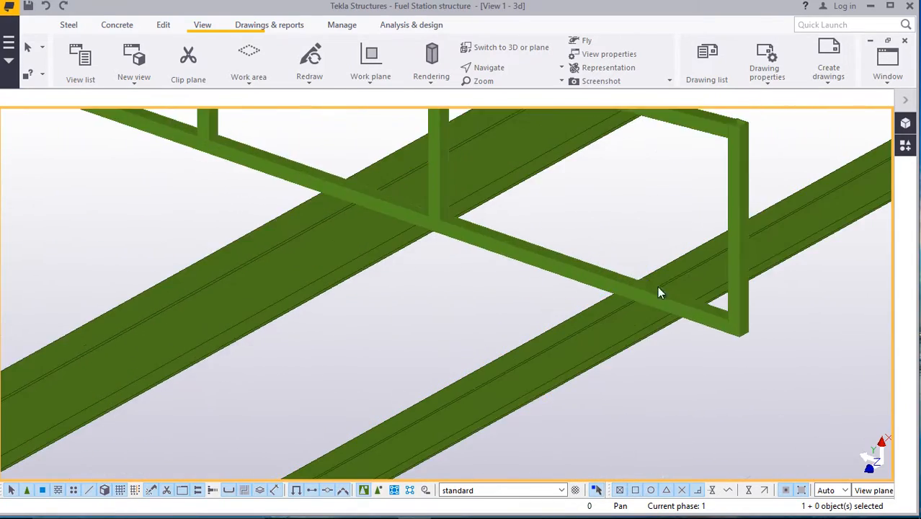
click(161, 26)
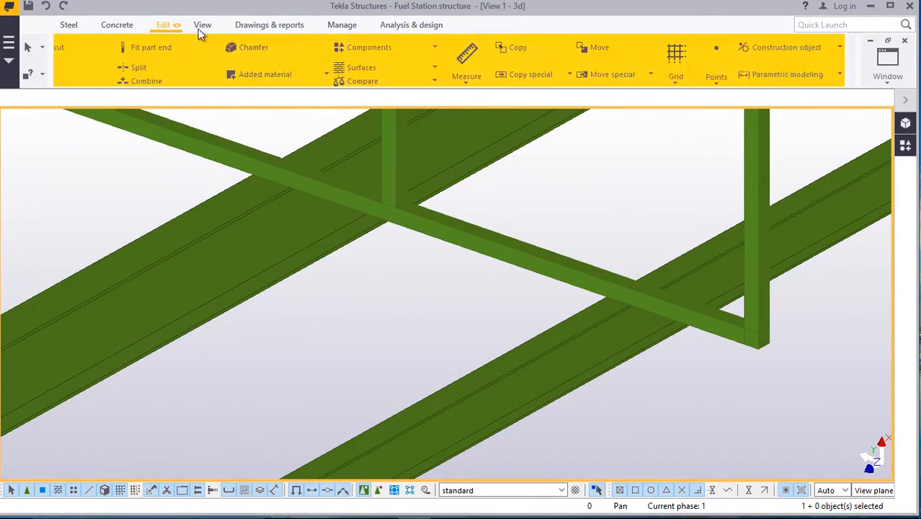
click(763, 82)
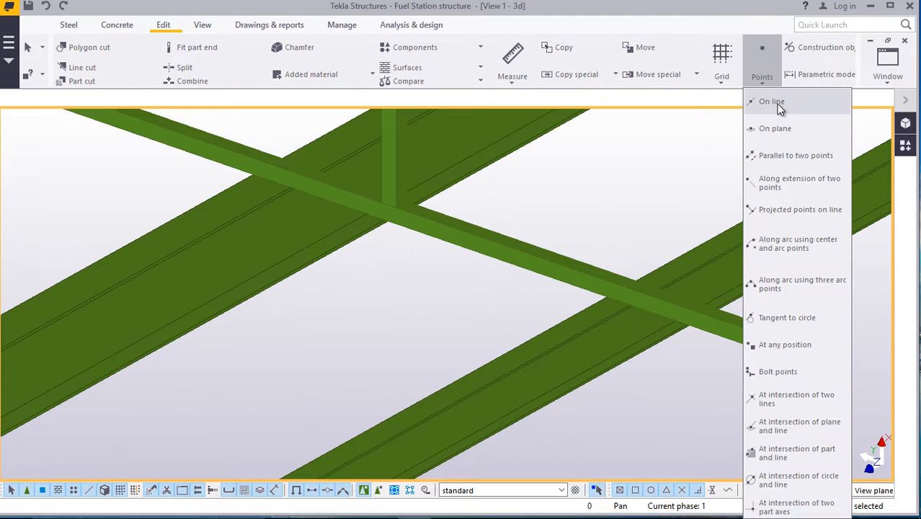
click(771, 102)
scroll(635, 308, up, 5)
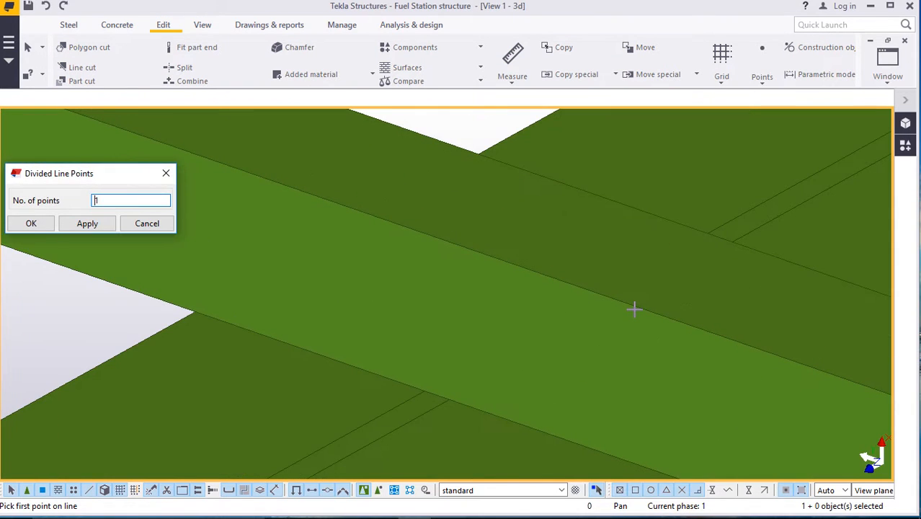
scroll(633, 310, down, 2)
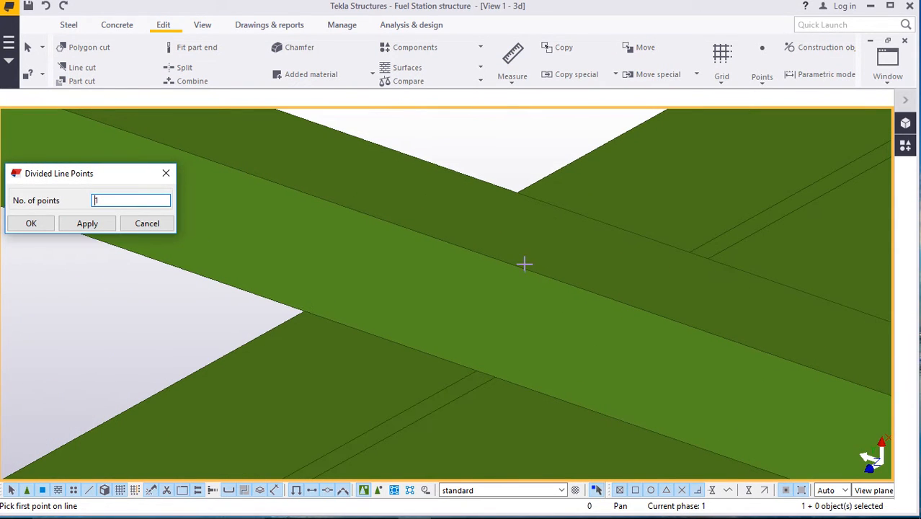
click(475, 372)
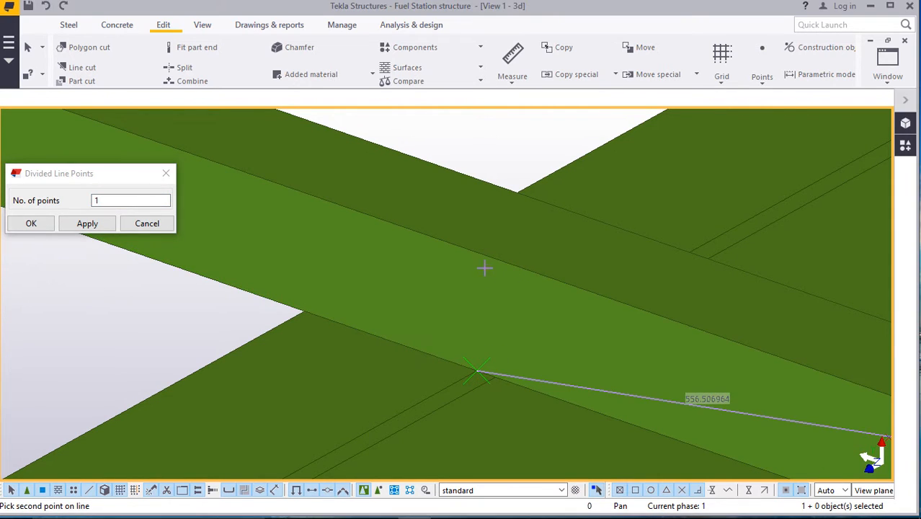
click(165, 181)
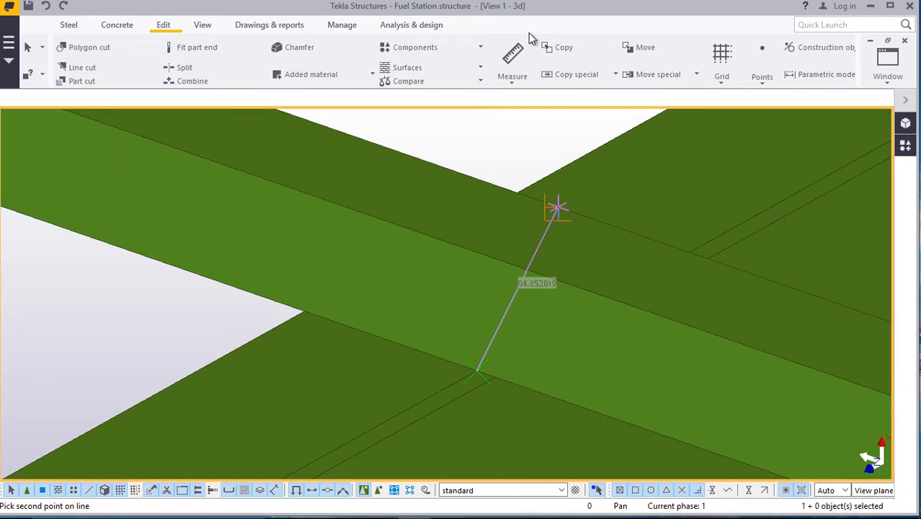
Try to place a single point at the crossing of the lower rail and the outermost roof beam, and delete it.
click(763, 86)
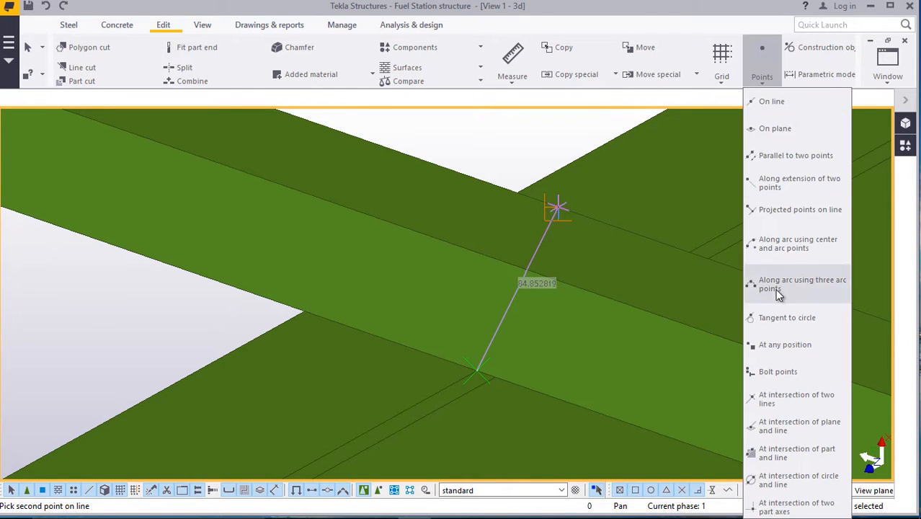
click(782, 344)
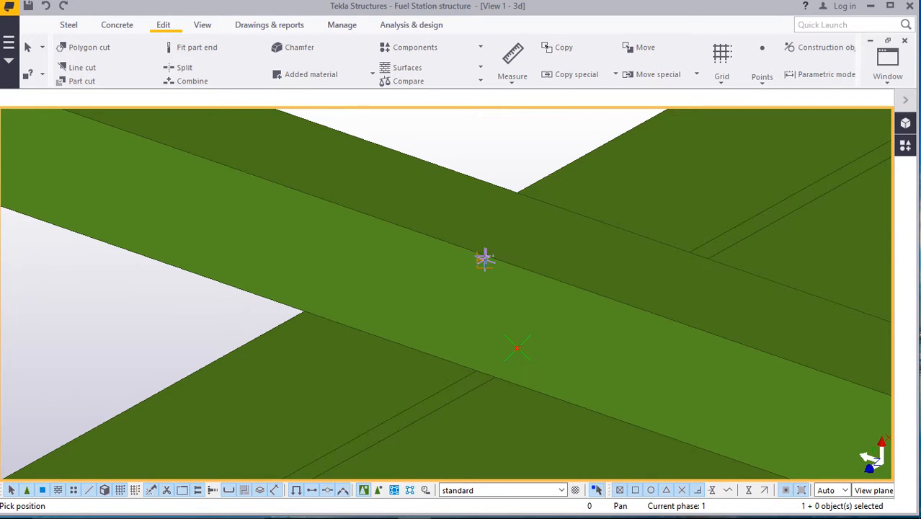
right_click(489, 297)
click(512, 305)
right_click(519, 354)
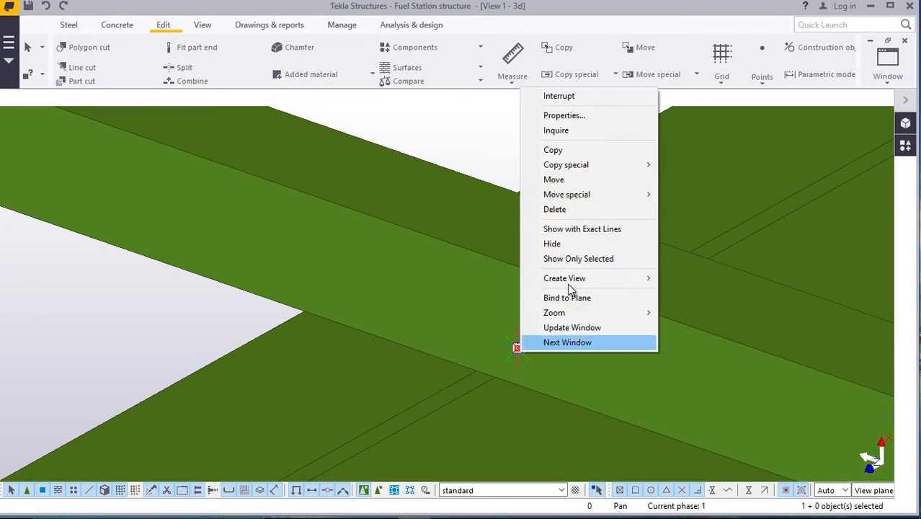
click(555, 209)
Try another free-position point at the flange edge beneath the lower rail, and delete it.
click(763, 81)
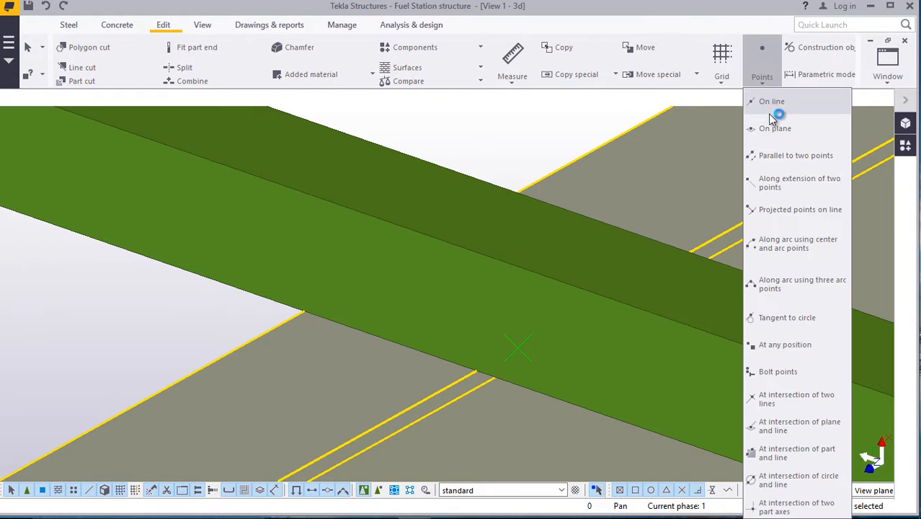
click(770, 366)
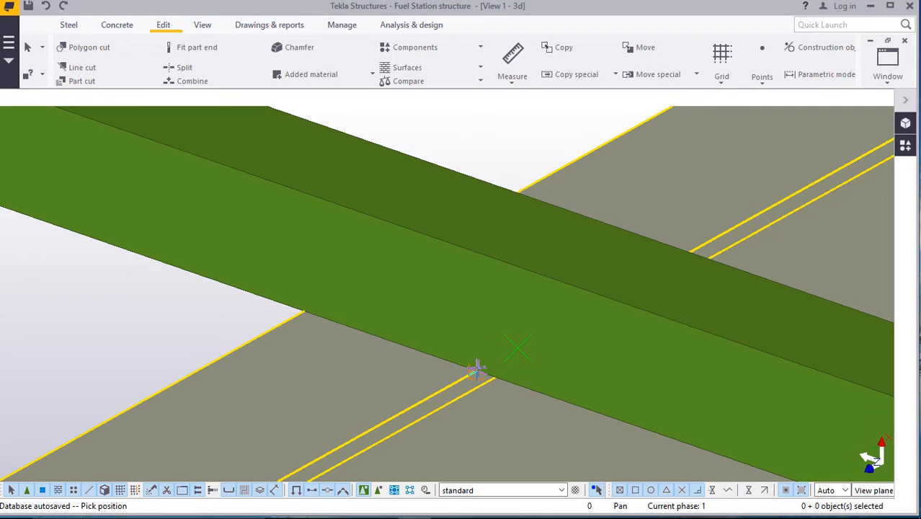
right_click(526, 347)
click(572, 130)
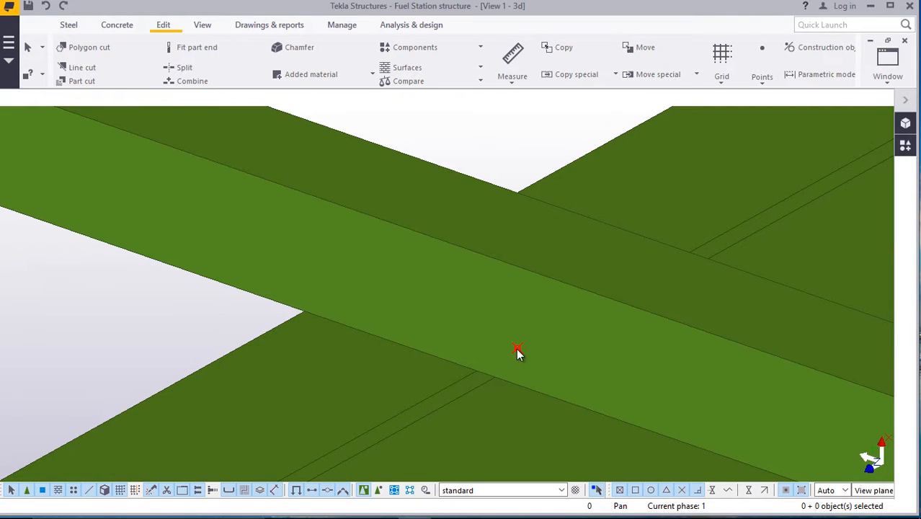
click(516, 348)
right_click(516, 348)
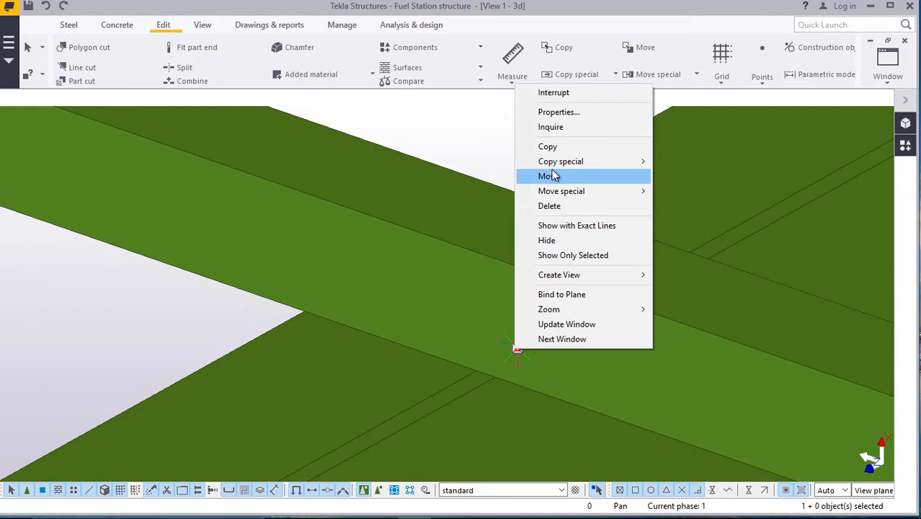
click(555, 206)
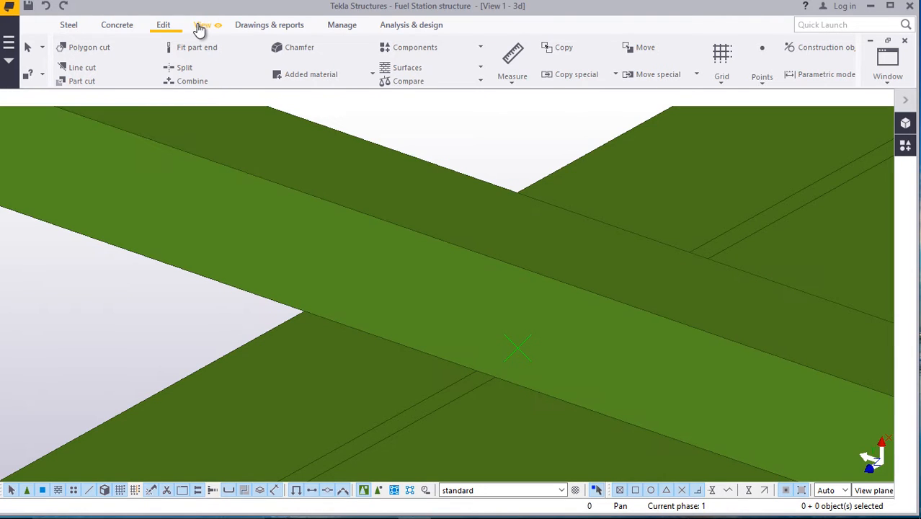
Place points where the lower rail's bottom edge meets both edges of the crossing beam's top flange.
click(202, 24)
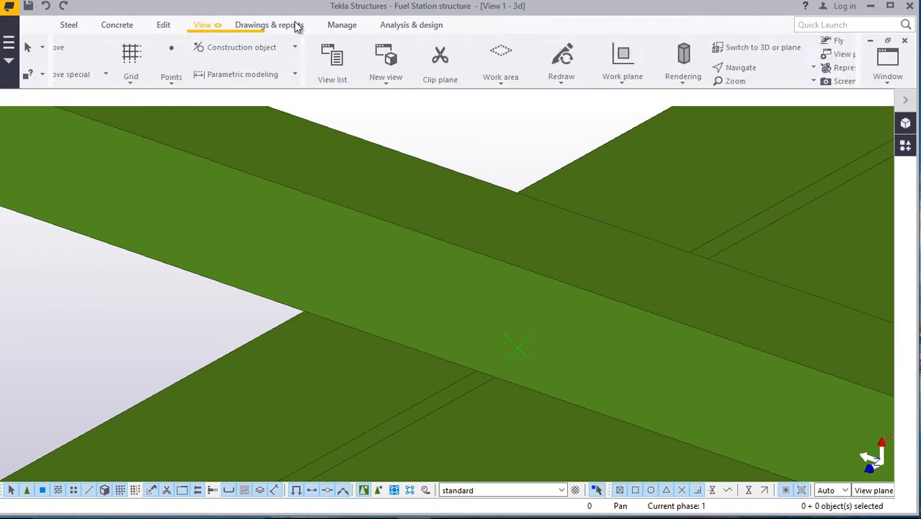
click(489, 67)
click(517, 90)
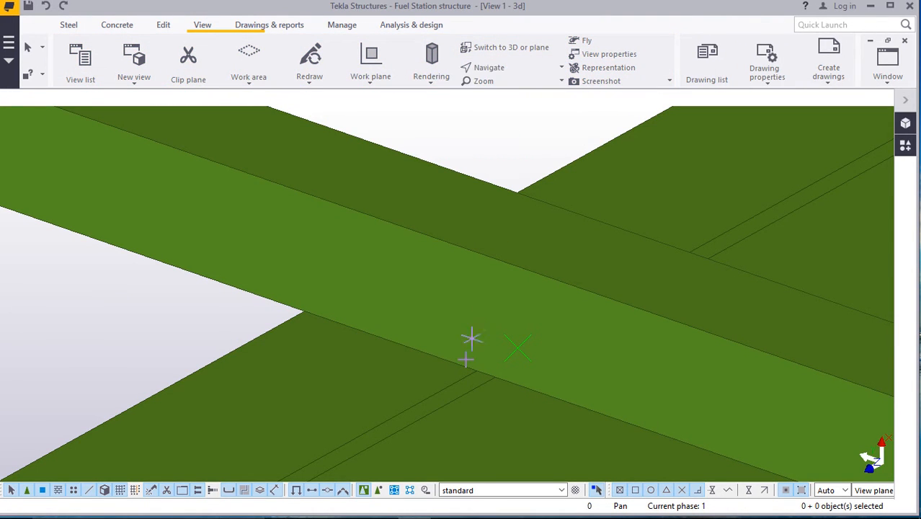
drag(464, 366, 477, 386)
right_click(372, 342)
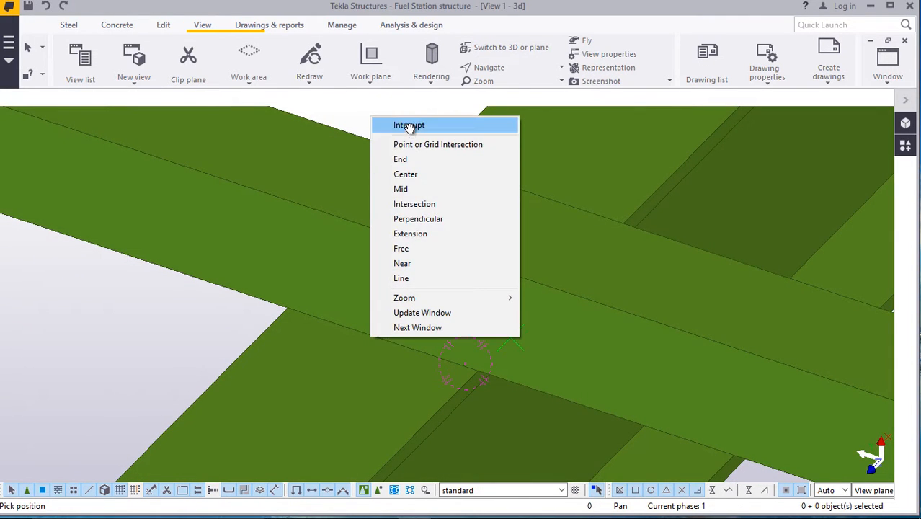
click(407, 124)
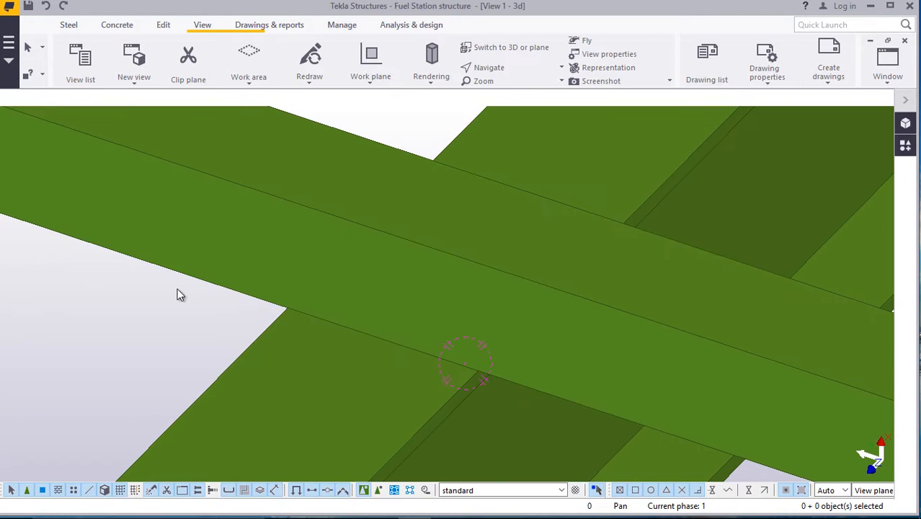
click(163, 27)
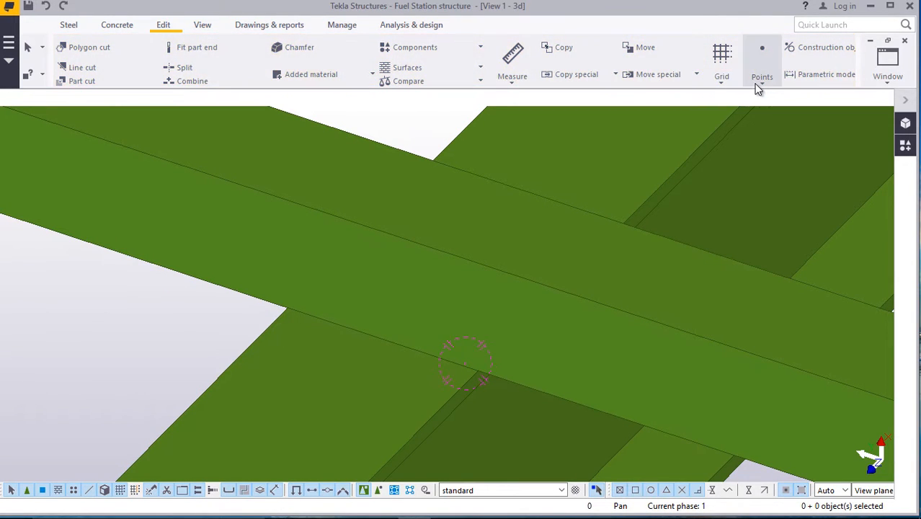
click(760, 83)
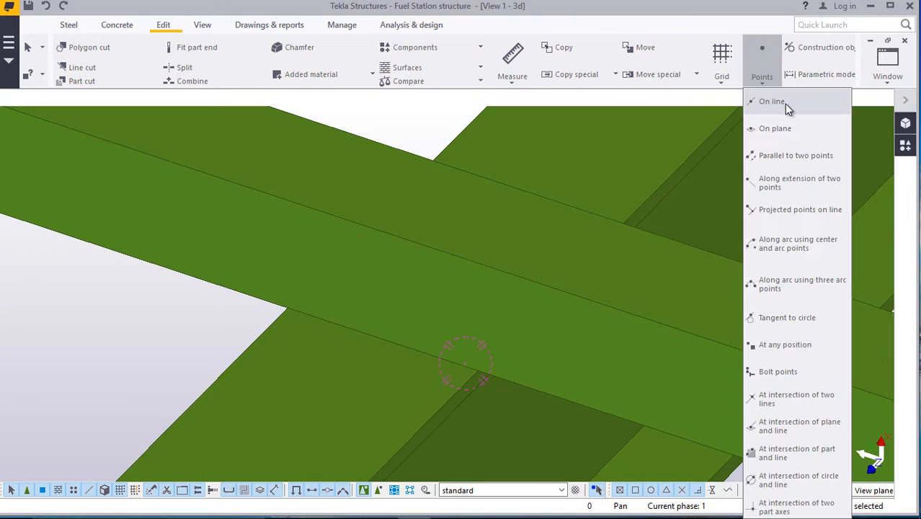
click(789, 354)
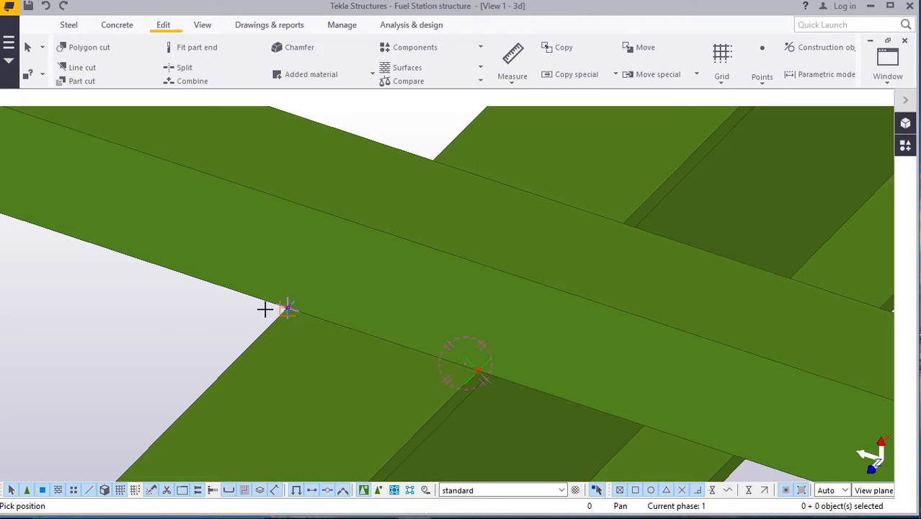
Divide the line between the two flange-edge points with 1 point at its middle, and end the command.
click(764, 78)
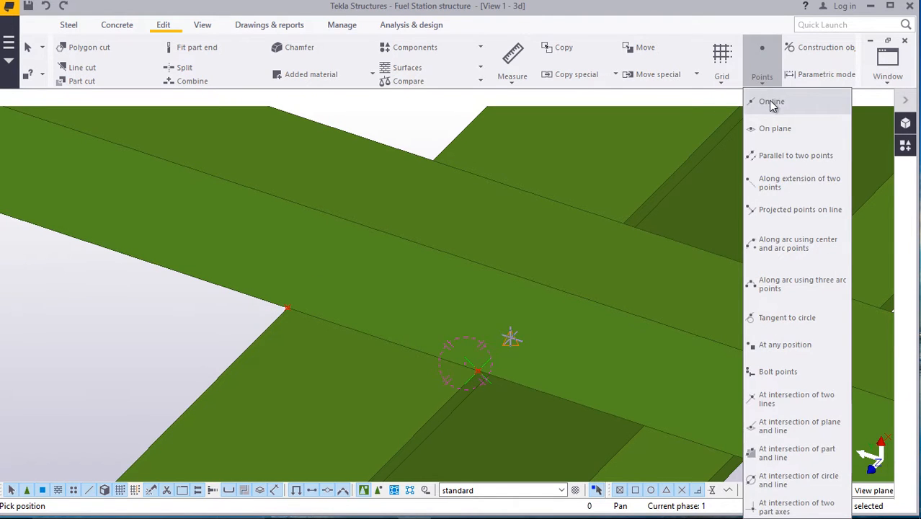
click(769, 100)
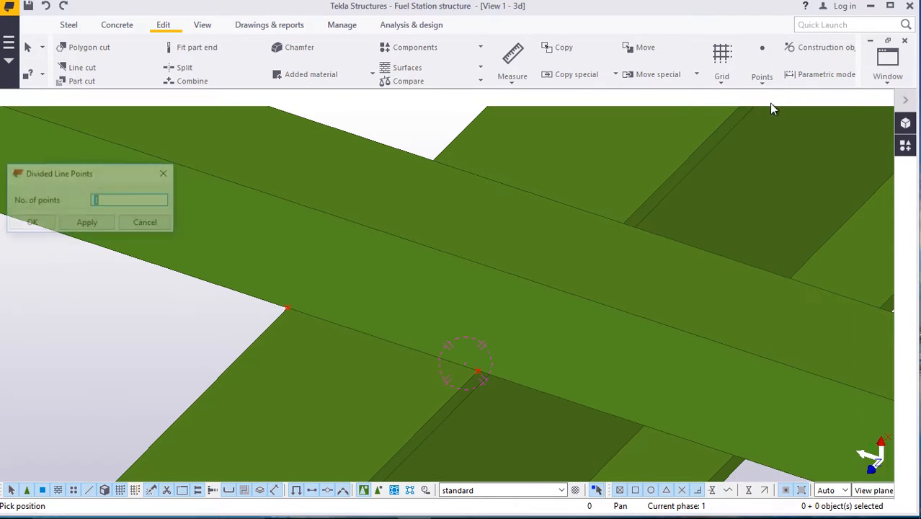
click(287, 310)
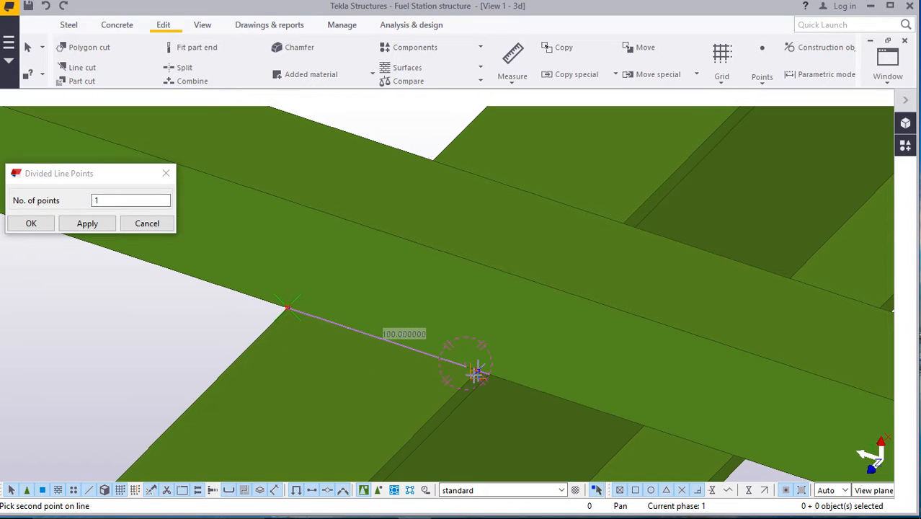
right_click(477, 373)
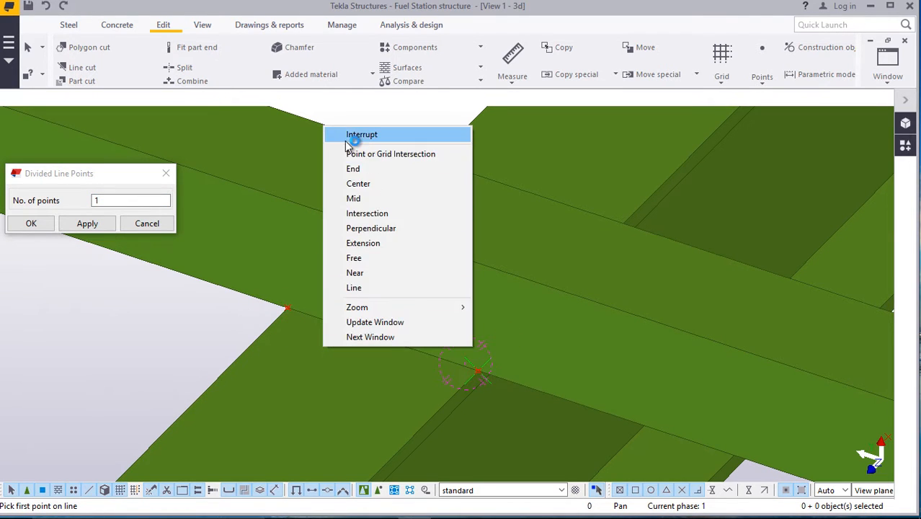
click(375, 131)
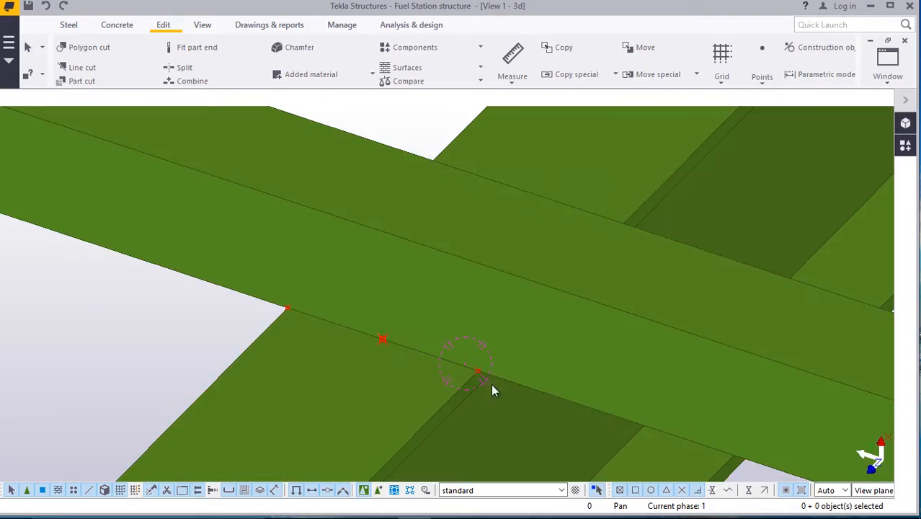
Divide the line between the top flange corners at the outermost roof beam's free end with 1 point, and end the command.
scroll(448, 308, down, 3)
scroll(450, 310, down, 10)
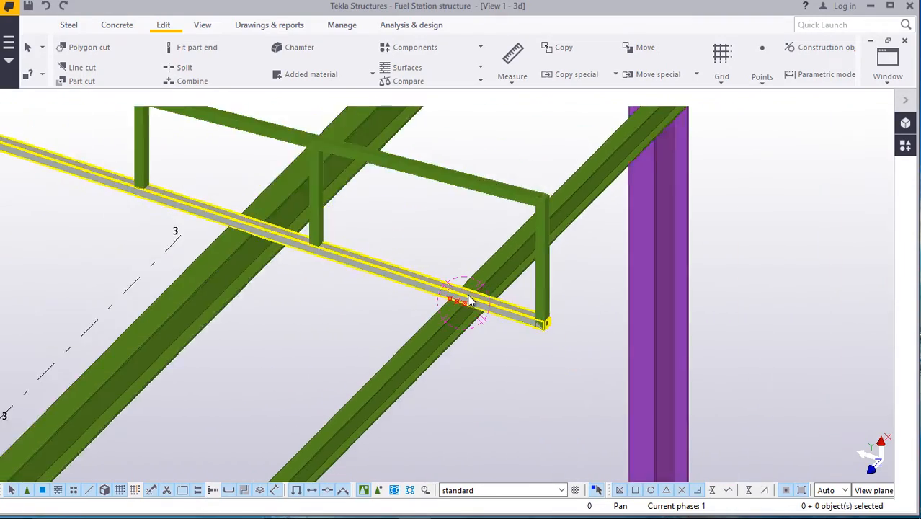
scroll(469, 296, down, 3)
scroll(411, 375, up, 12)
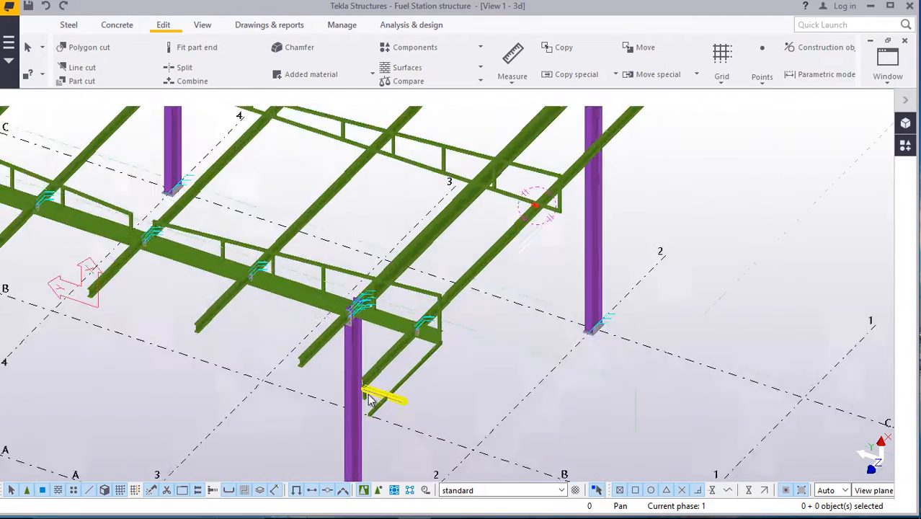
scroll(360, 385, up, 8)
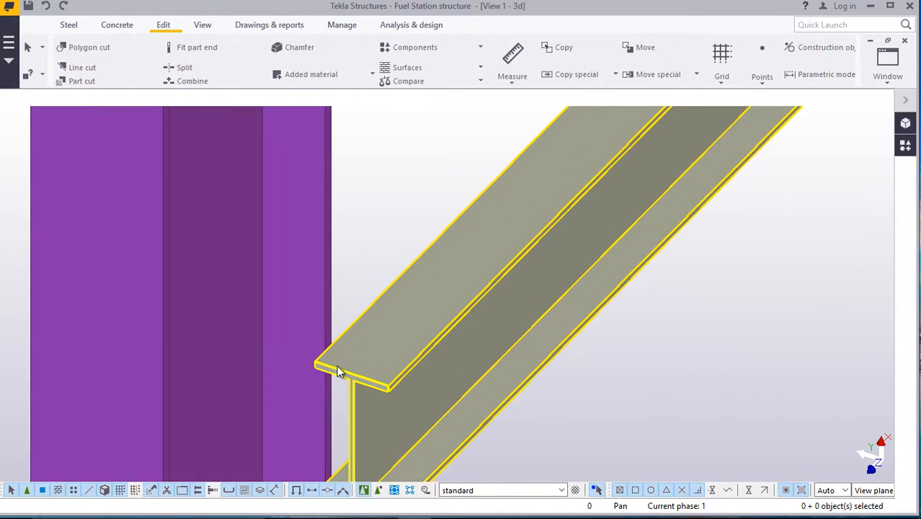
scroll(360, 394, up, 2)
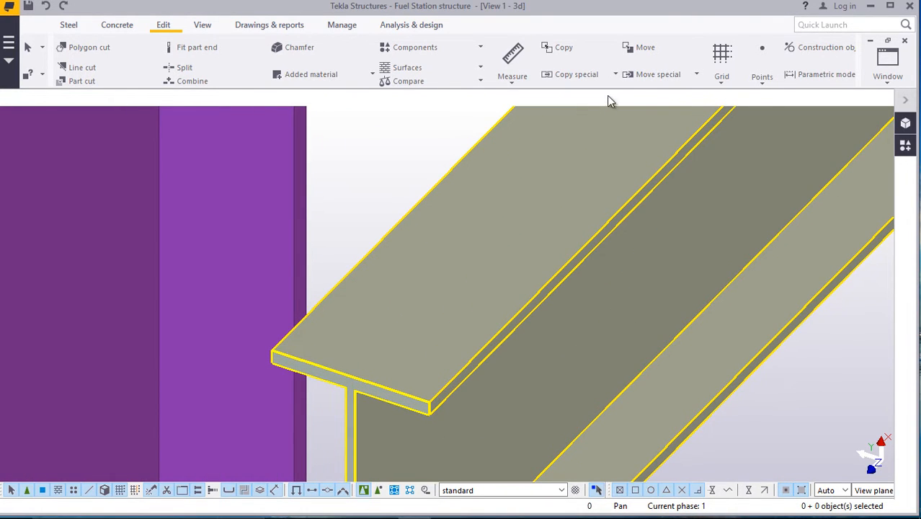
click(760, 85)
click(765, 100)
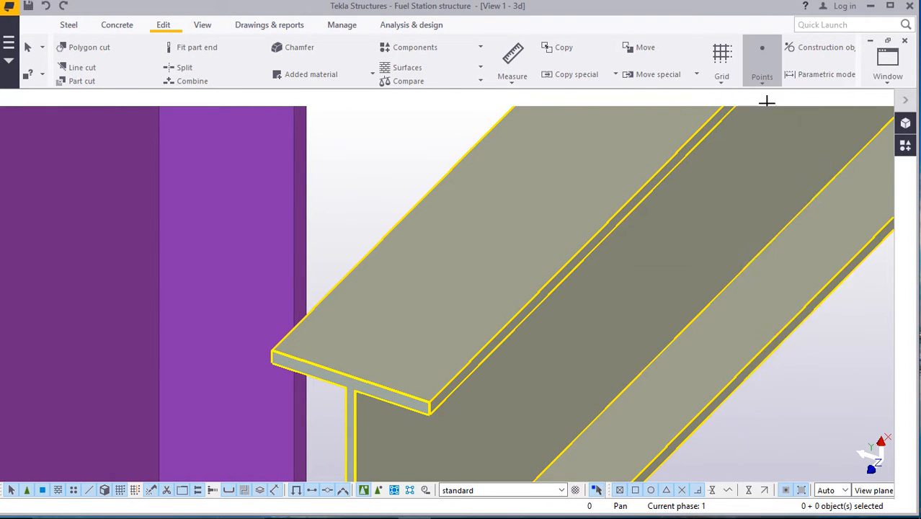
scroll(268, 348, up, 2)
scroll(268, 348, up, 2)
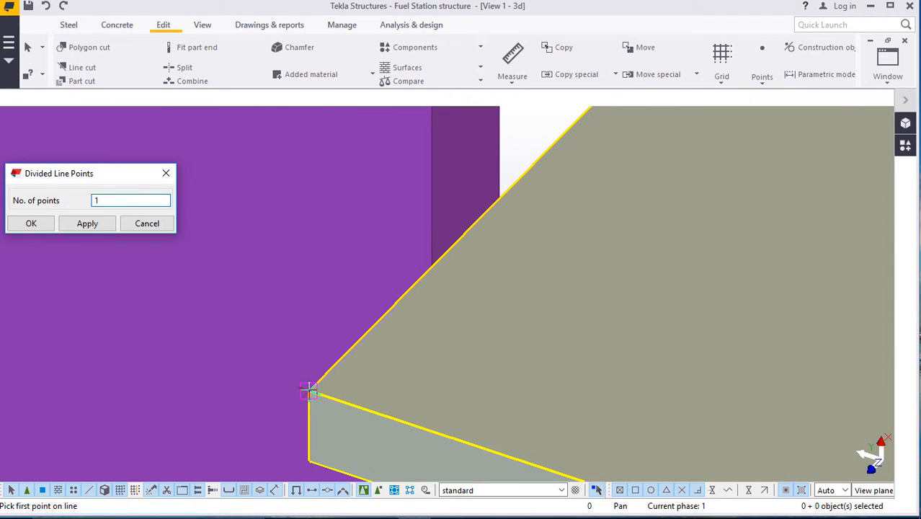
click(309, 392)
ctrl+middle_drag(313, 391, 527, 387)
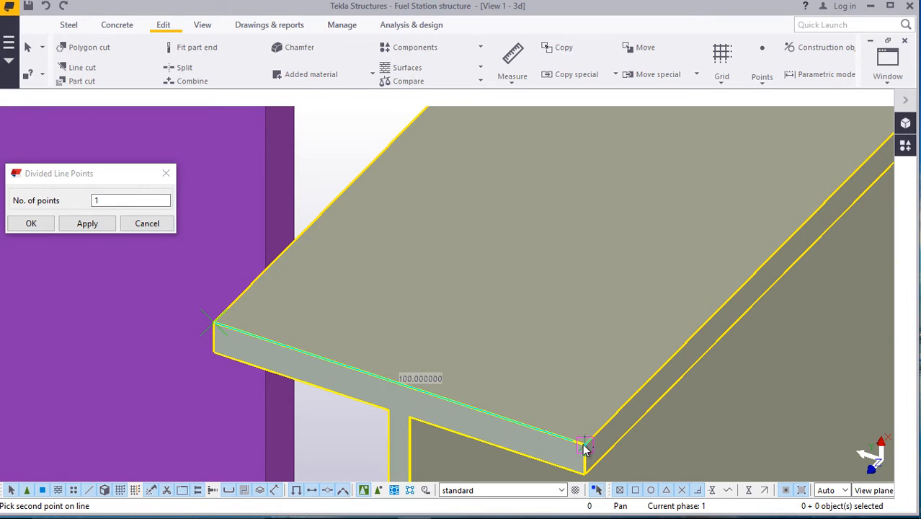
click(165, 173)
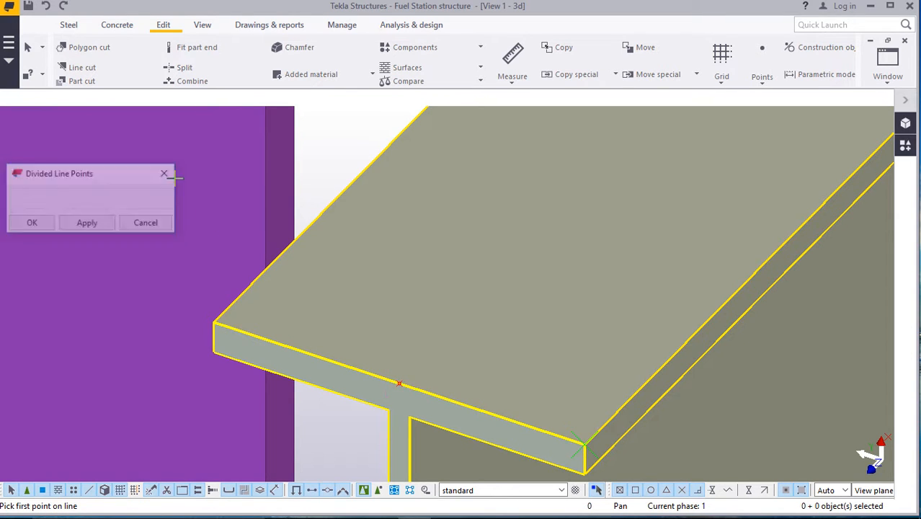
right_click(340, 133)
click(377, 145)
Select the rails and posts of the central rail frame beside grid 3, together with the thick roof beam crossing it.
scroll(351, 304, down, 10)
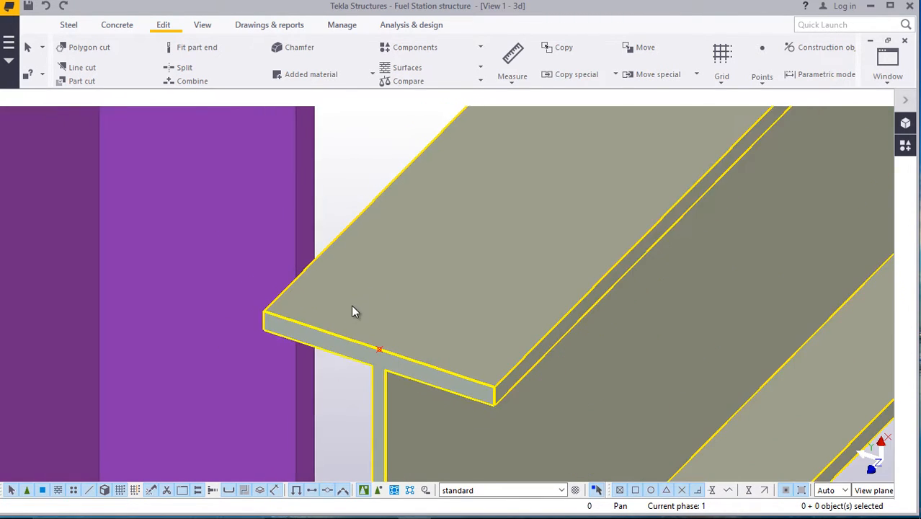
scroll(349, 353, down, 7)
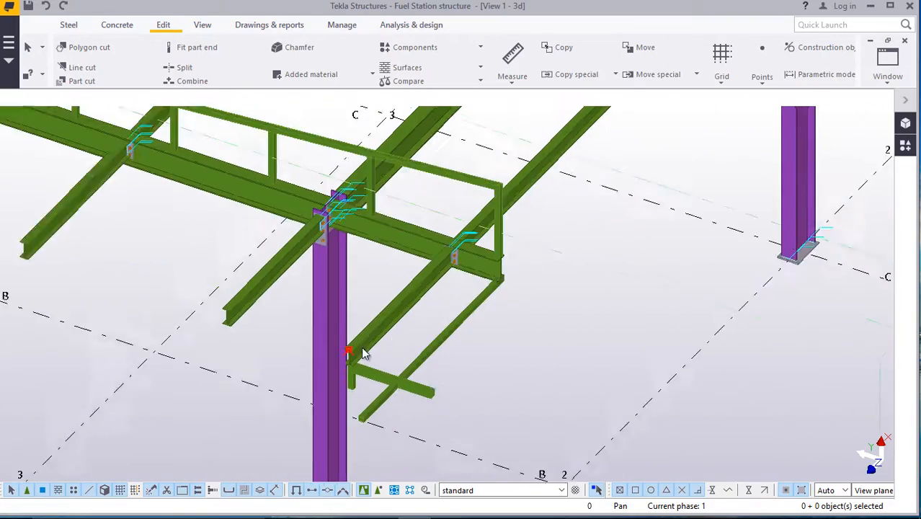
scroll(463, 385, down, 7)
scroll(539, 306, up, 5)
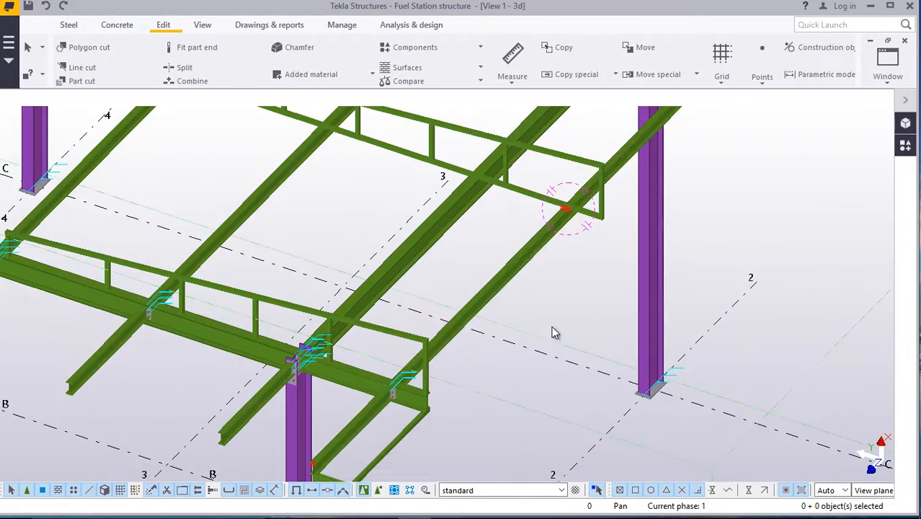
scroll(540, 148, up, 5)
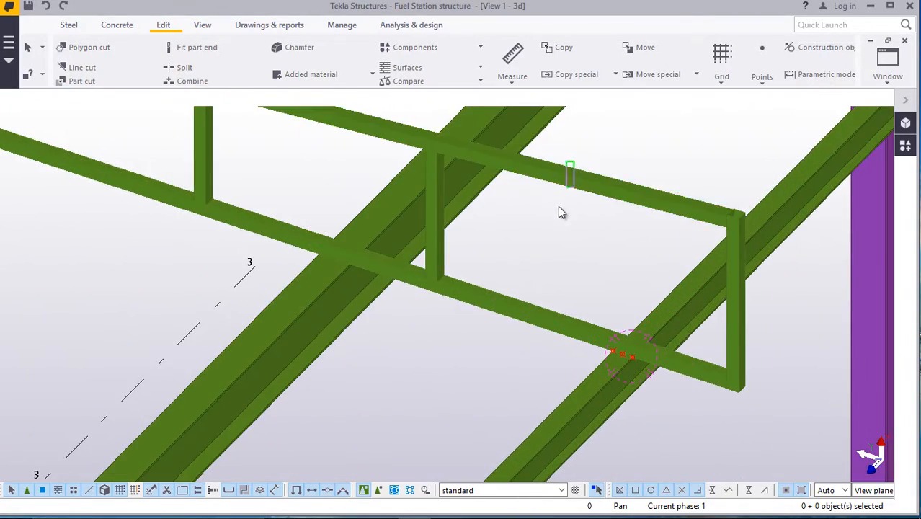
drag(504, 326, 505, 326)
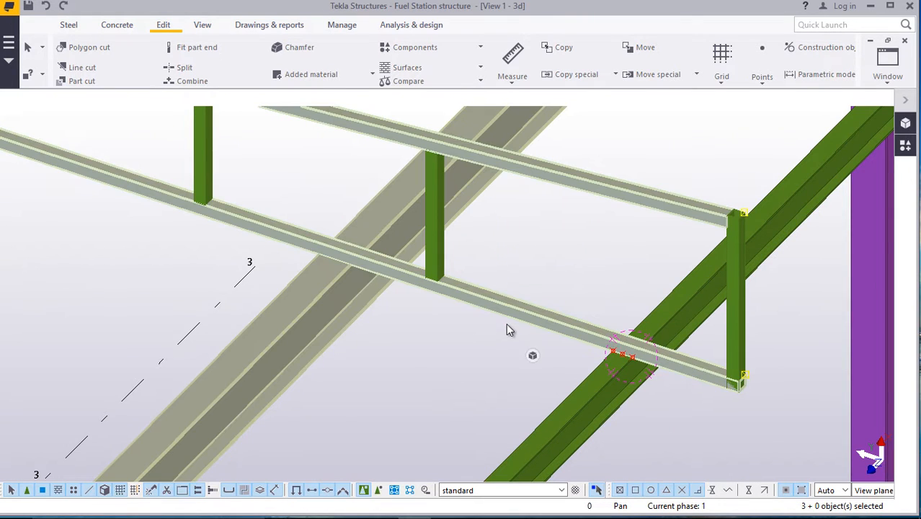
shift+click(747, 353)
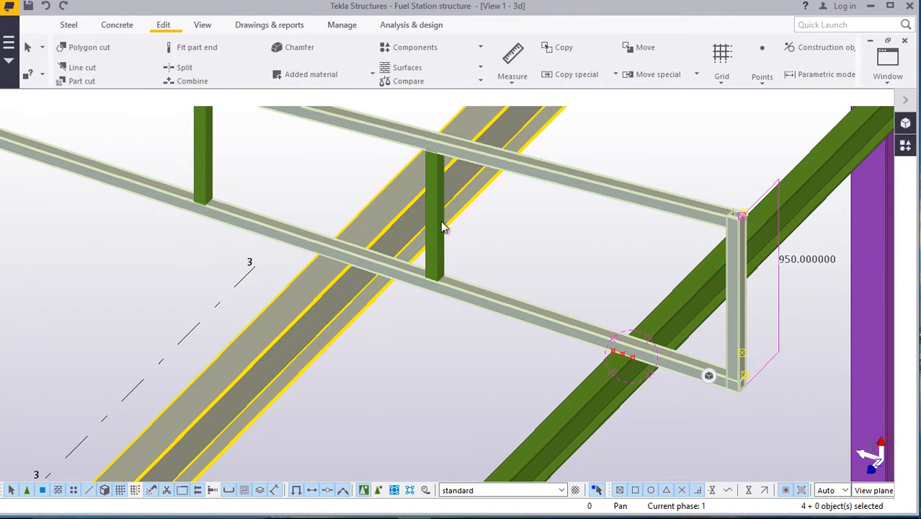
shift+click(197, 147)
scroll(472, 402, down, 6)
scroll(353, 310, up, 5)
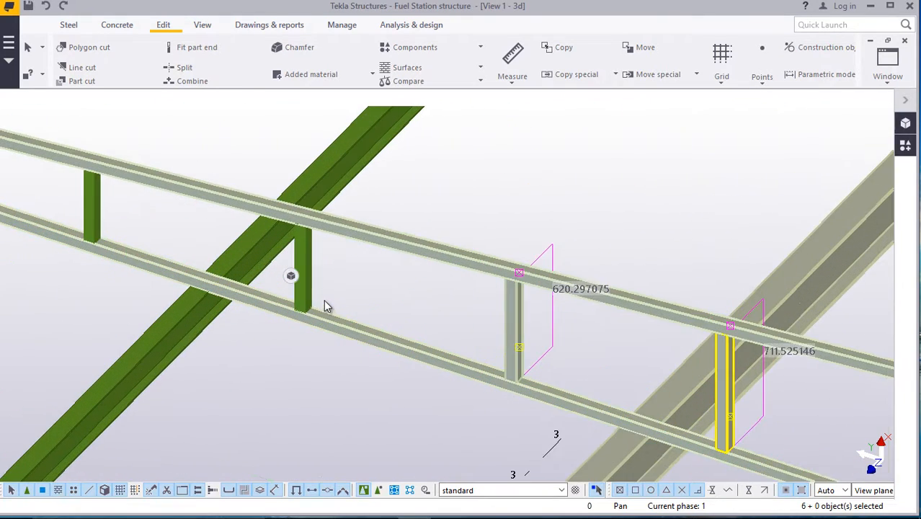
shift+click(315, 290)
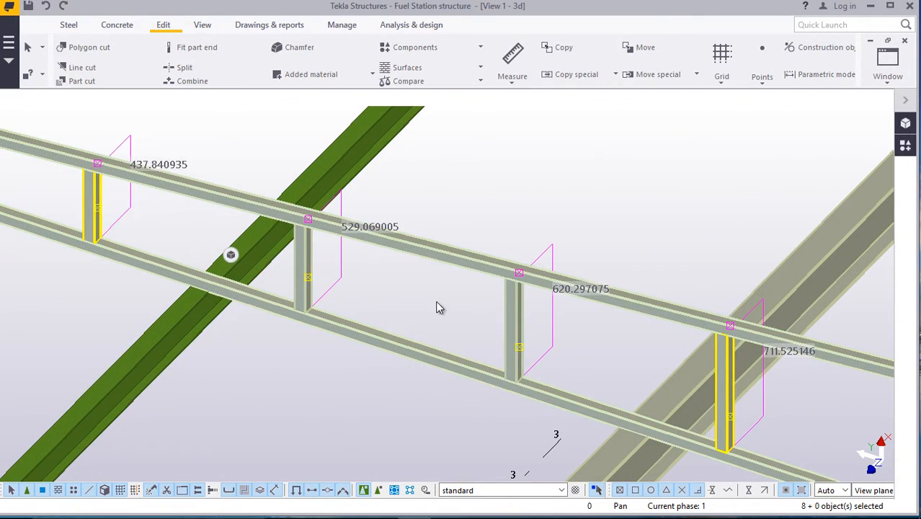
Add the adjoining central frame's rails and posts, and the short end post at the junction, to the selection.
scroll(611, 346, down, 6)
scroll(310, 281, up, 5)
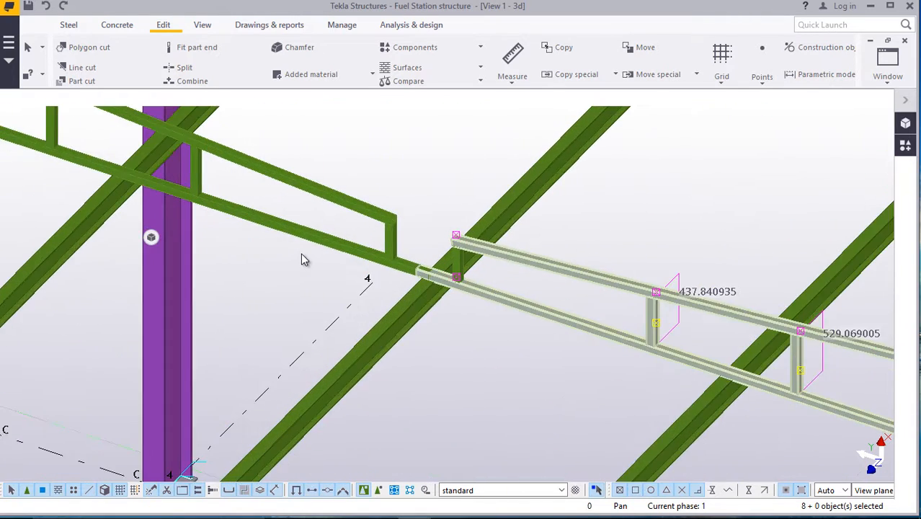
scroll(302, 259, up, 3)
shift+drag(380, 125, 303, 279)
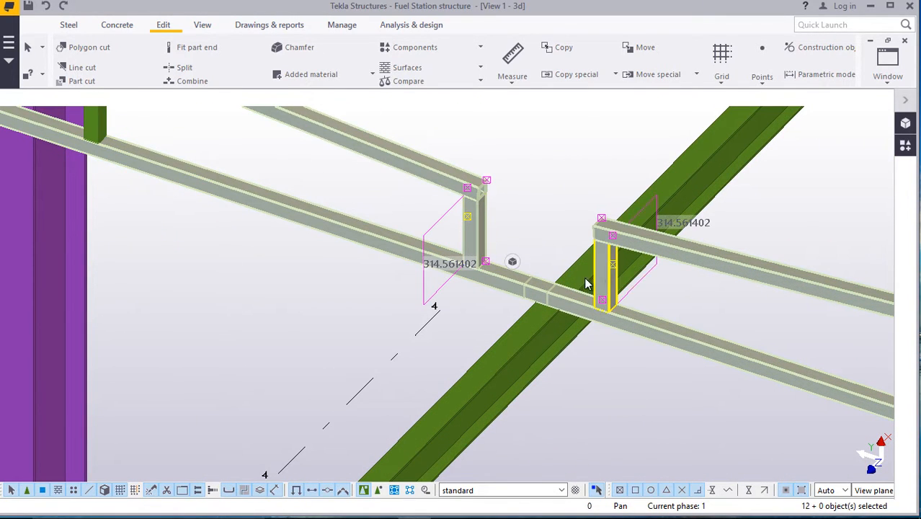
scroll(585, 283, down, 5)
scroll(396, 219, up, 5)
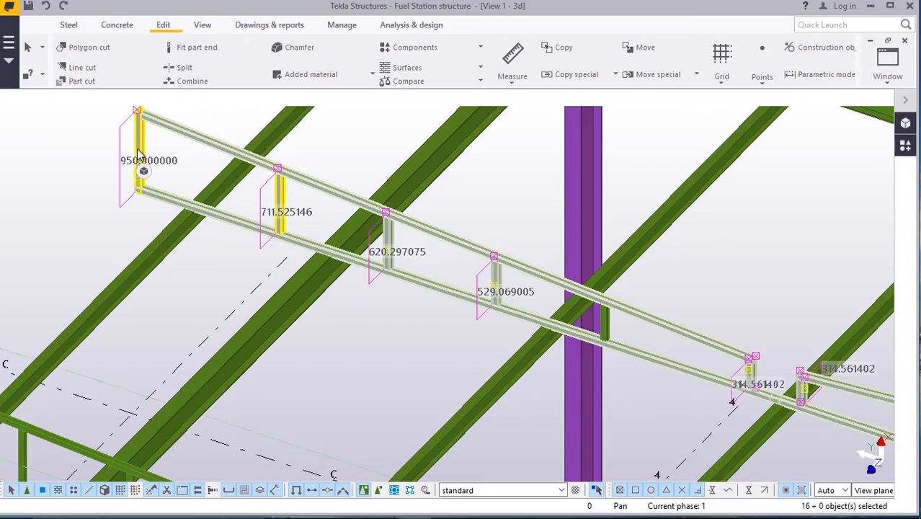
Copy the selected parts from the midpoint at the lower rail's beam crossing to the midpoint on the outermost beam's free end.
scroll(189, 233, down, 5)
right_click(70, 151)
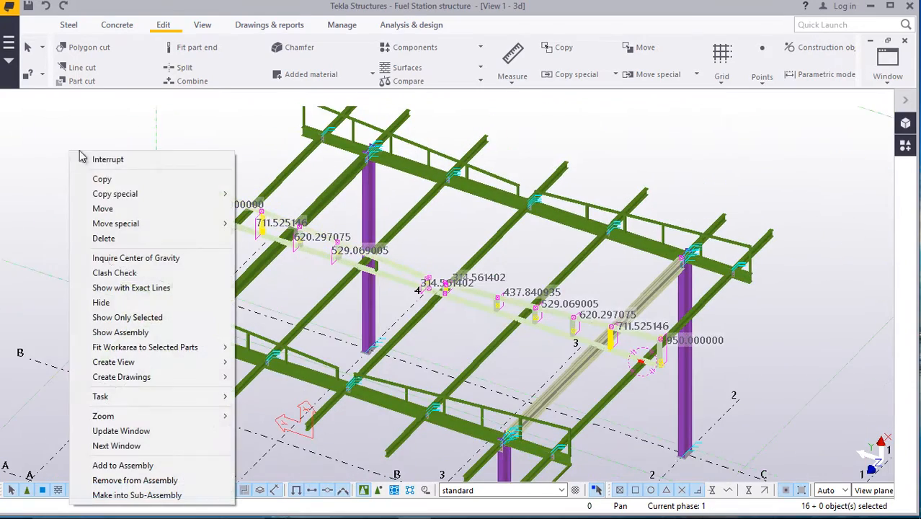
click(128, 178)
scroll(648, 362, up, 3)
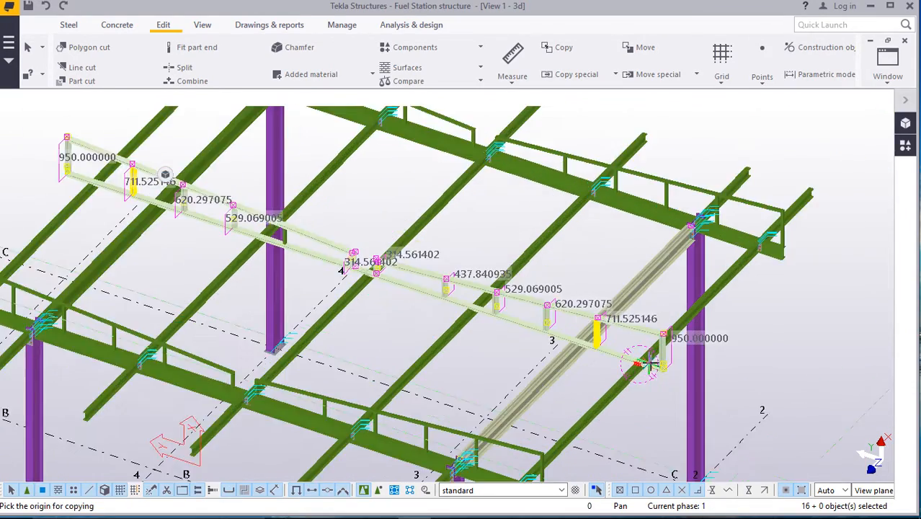
scroll(649, 364, up, 8)
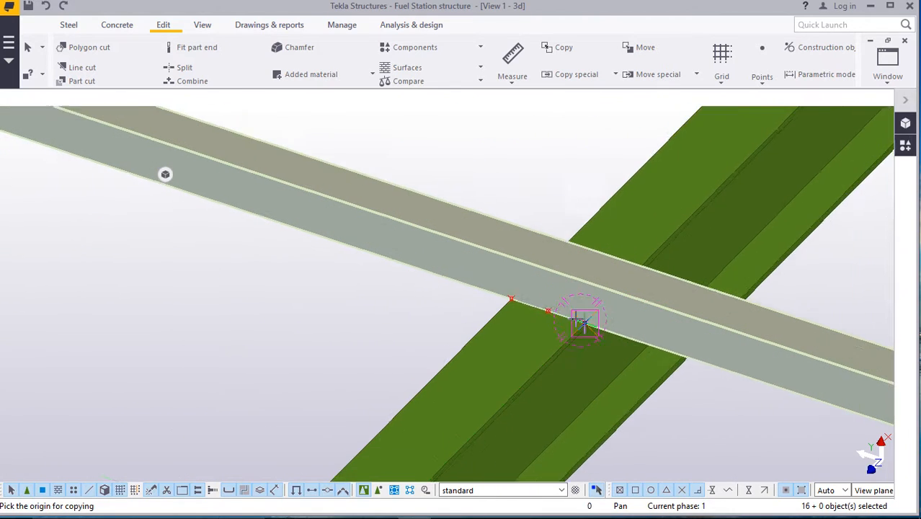
scroll(584, 324, up, 2)
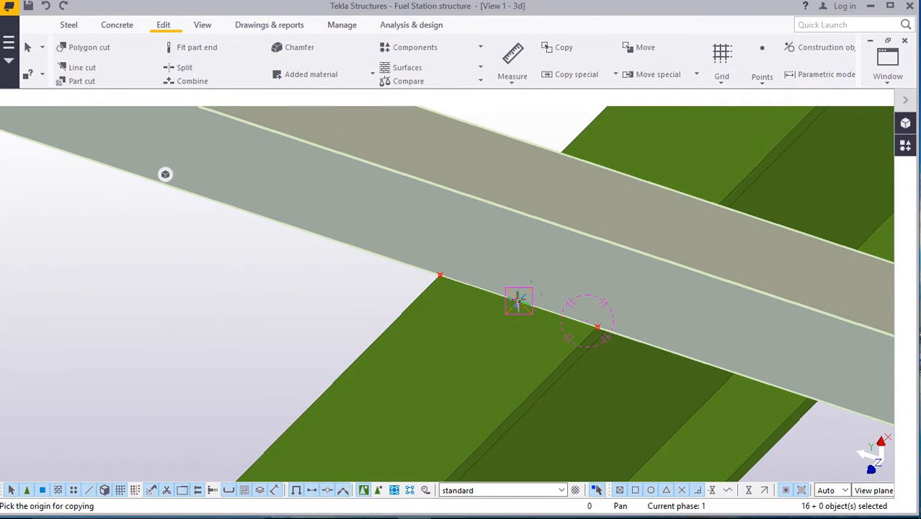
scroll(509, 342, down, 10)
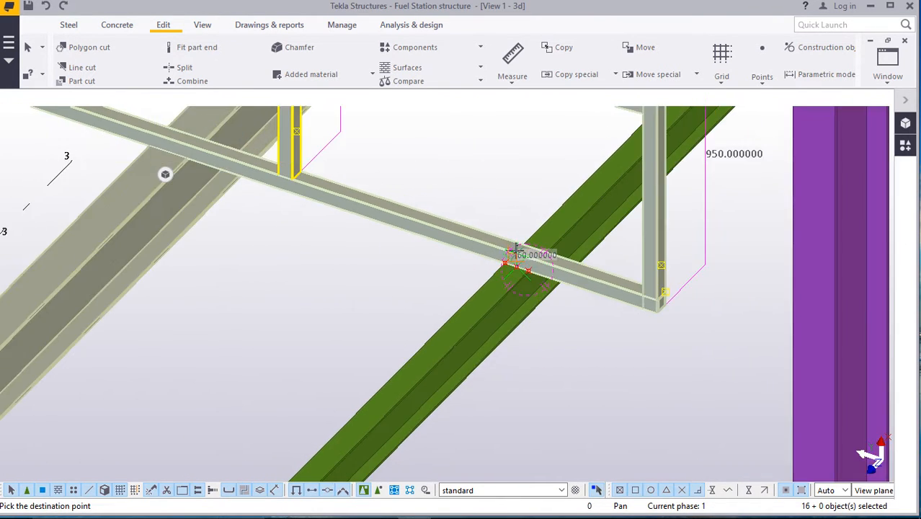
scroll(513, 252, down, 5)
scroll(355, 365, up, 6)
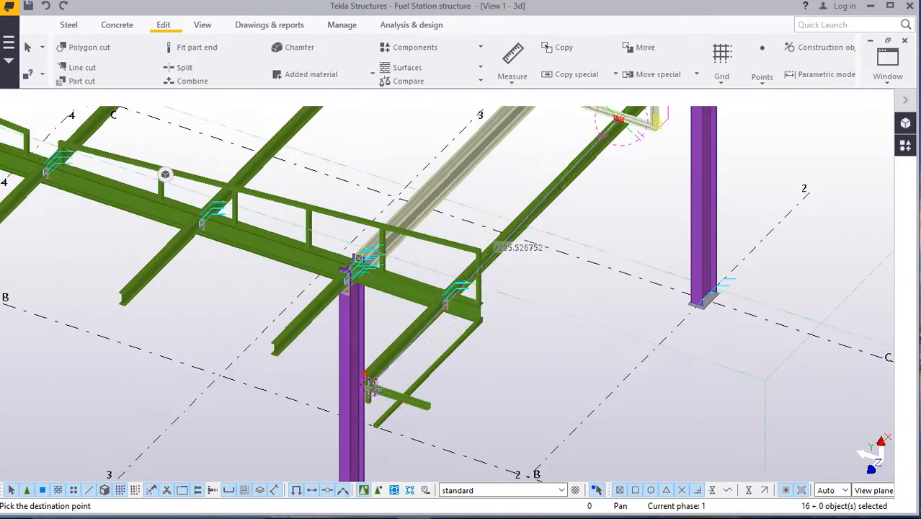
scroll(355, 365, up, 8)
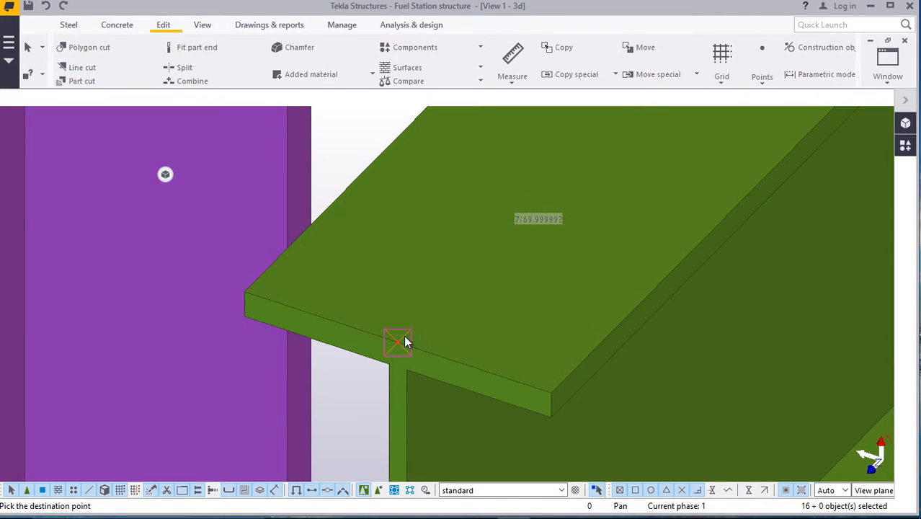
click(405, 341)
click(421, 285)
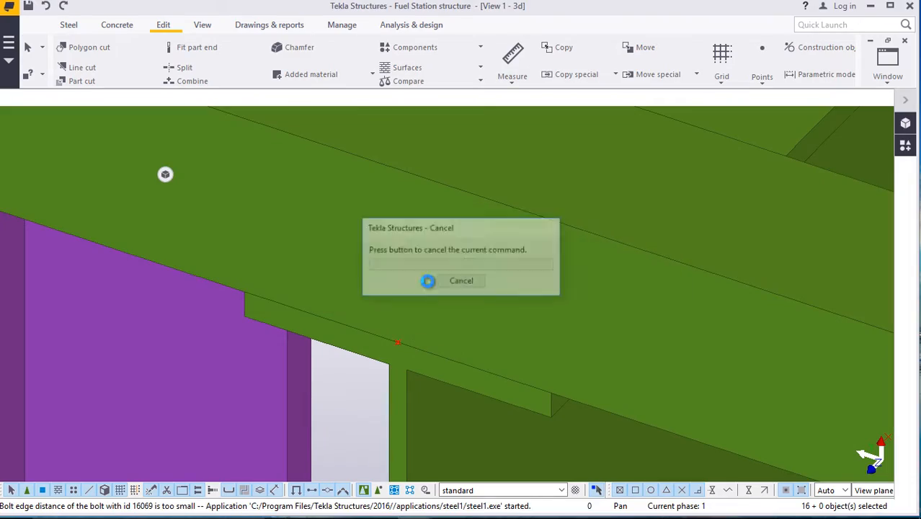
Inspect the copied frames along the roof beams' free ends and end the Copy command.
scroll(379, 283, up, 10)
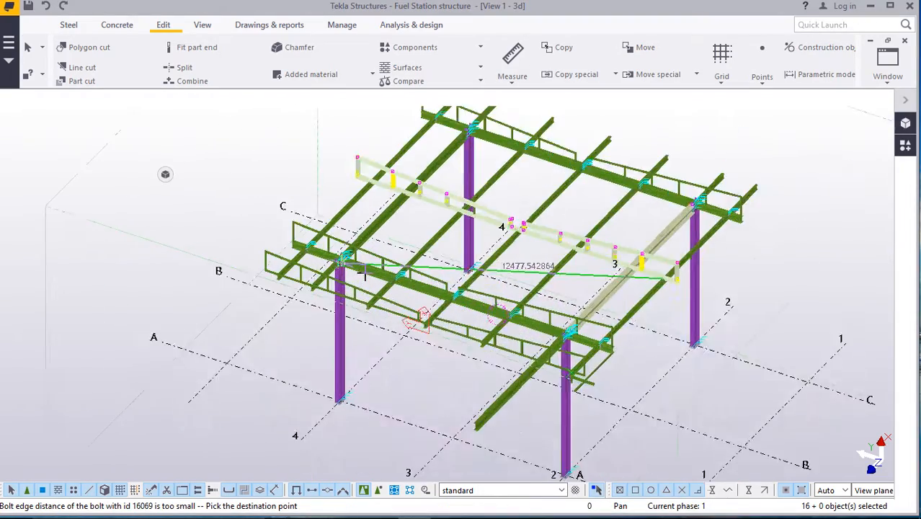
scroll(331, 247, up, 5)
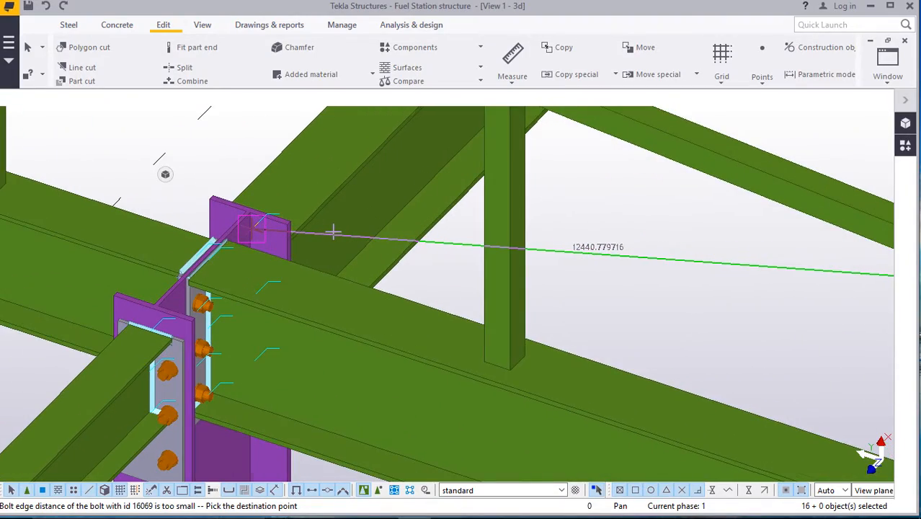
scroll(333, 231, down, 8)
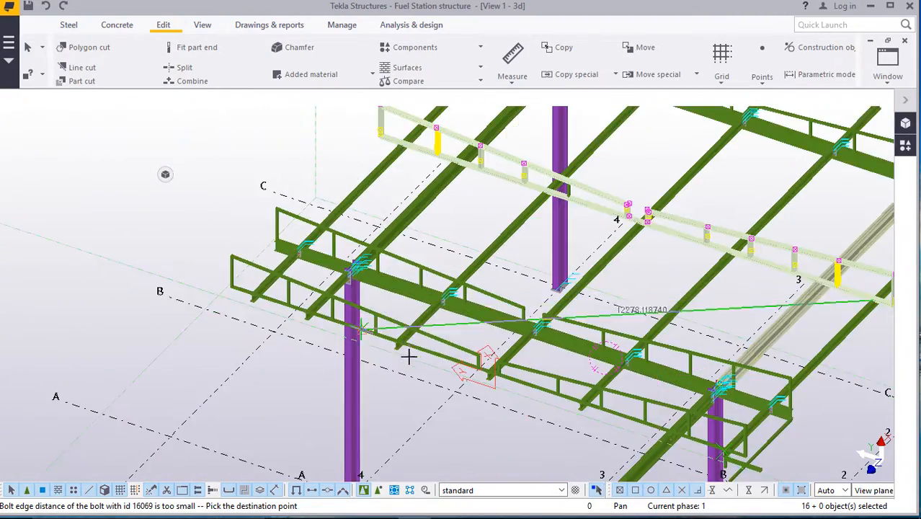
scroll(407, 356, down, 6)
scroll(685, 393, down, 4)
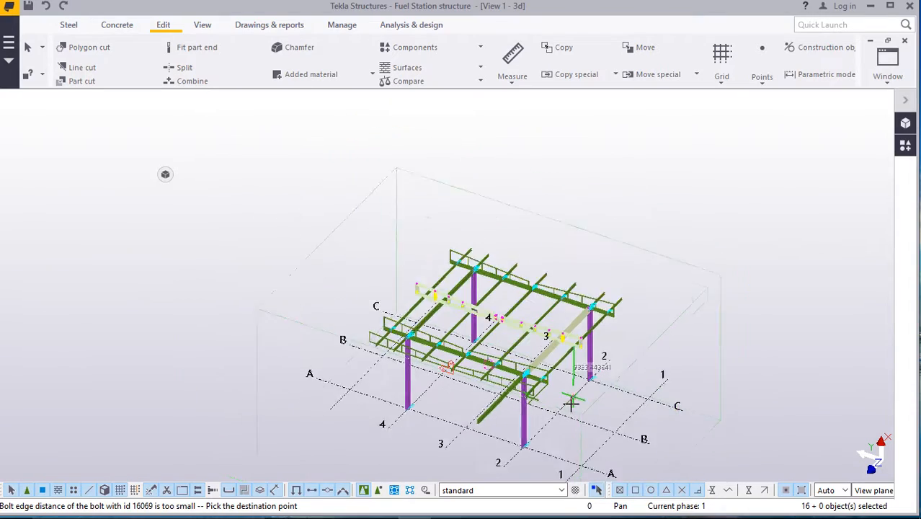
right_click(671, 275)
click(713, 287)
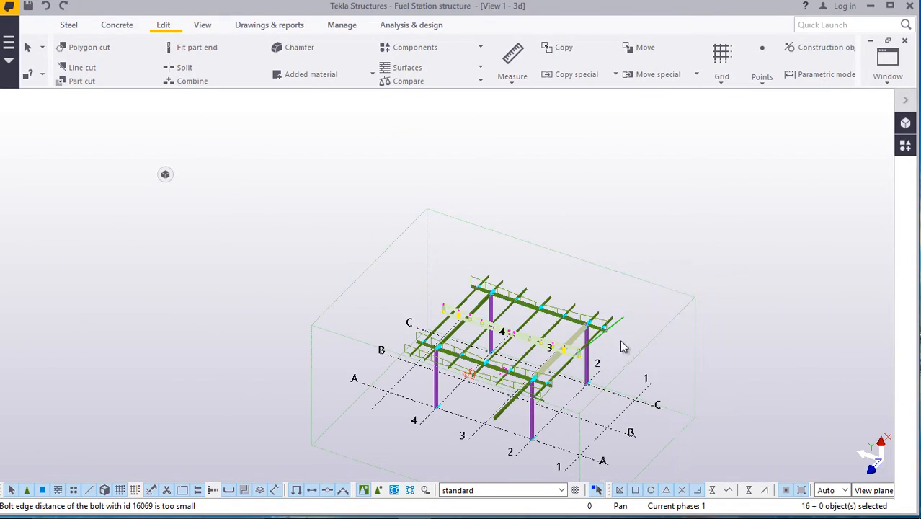
Clear the selection of the central frames and open the context commands for the 3D view.
scroll(515, 421, up, 10)
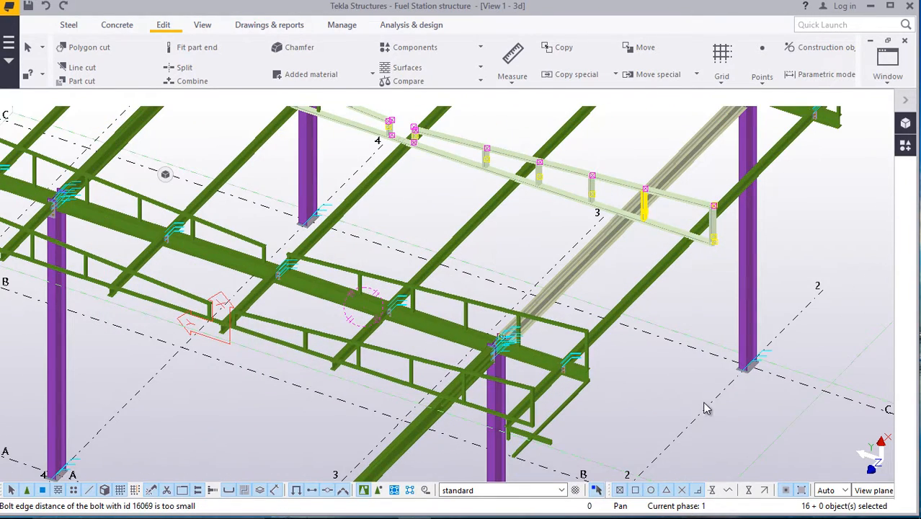
scroll(634, 384, down, 5)
scroll(727, 306, up, 6)
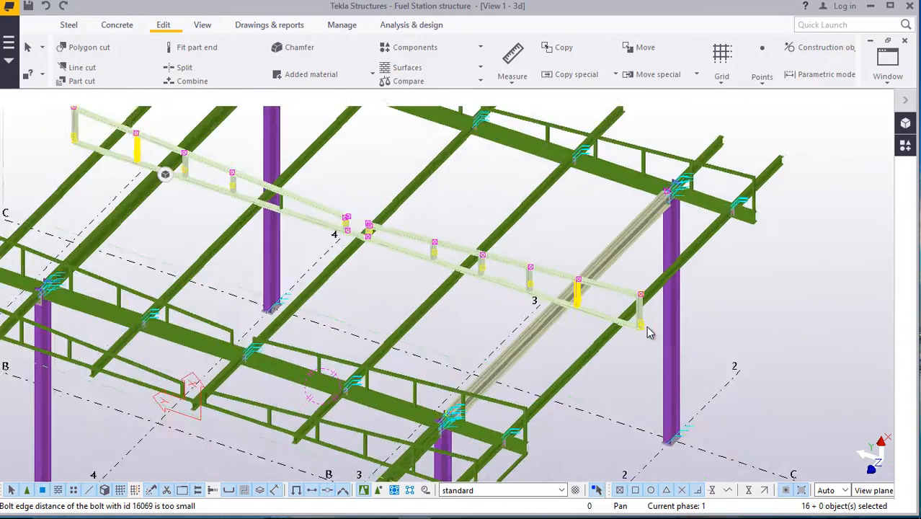
scroll(573, 331, up, 6)
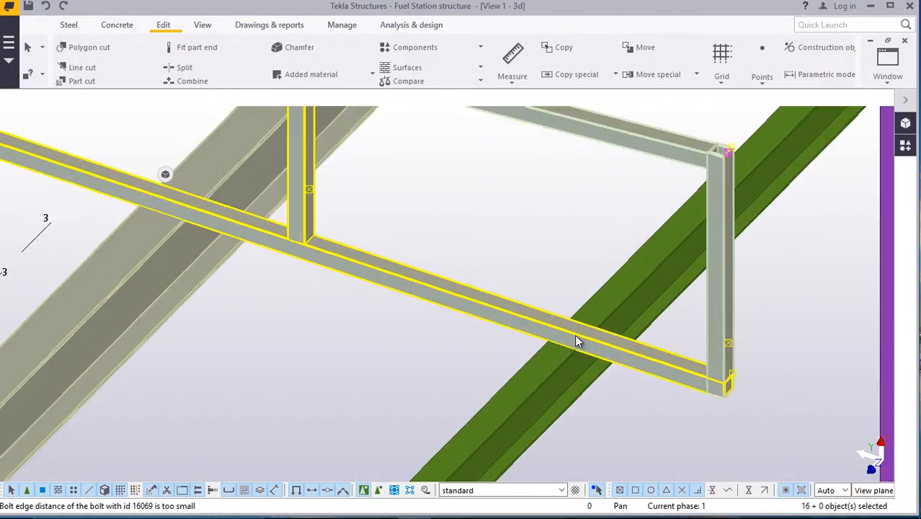
scroll(569, 330, down, 4)
click(653, 435)
right_click(654, 434)
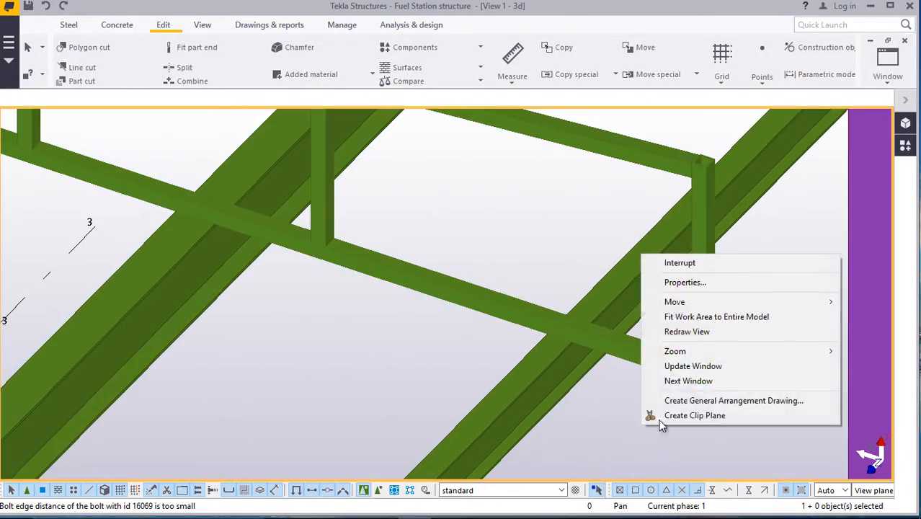
Redraw the 3D view and rotate it about the middle truss's end to examine where its bottom chord crosses the outer rafter.
click(688, 335)
scroll(587, 311, down, 8)
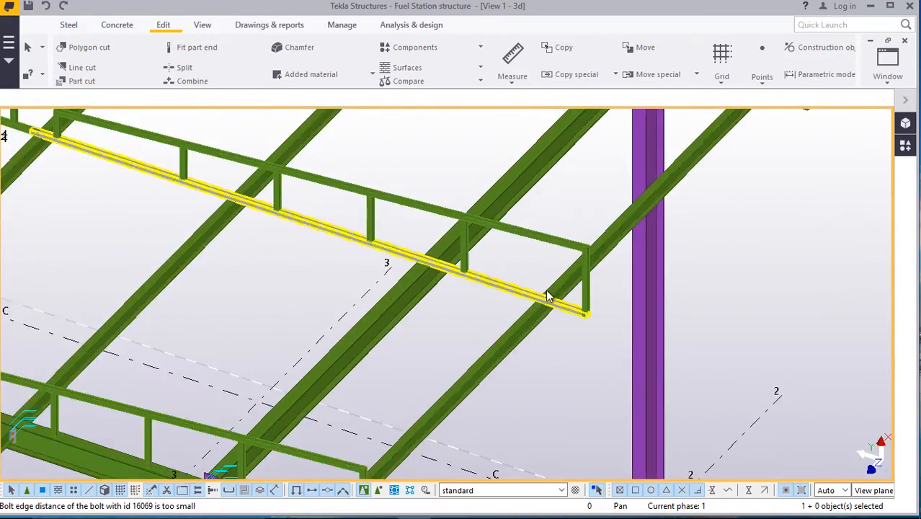
scroll(554, 294, down, 5)
scroll(551, 291, up, 5)
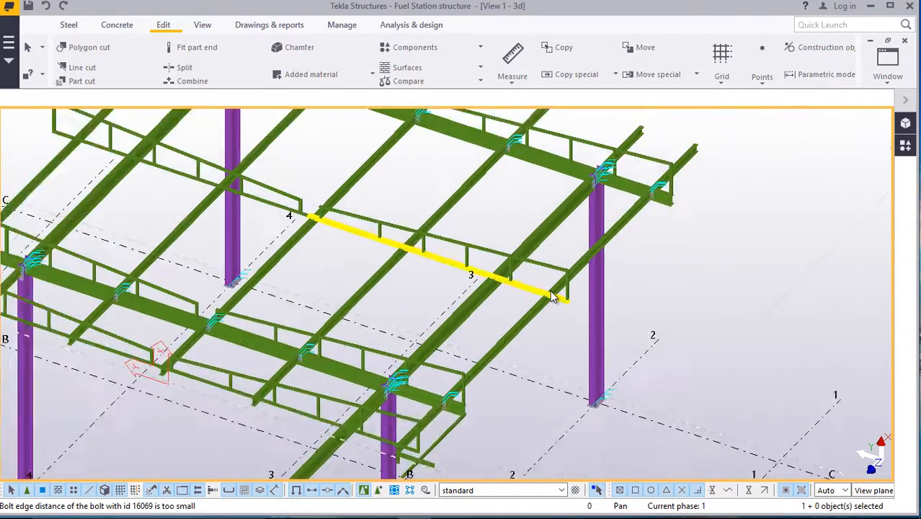
scroll(663, 356, down, 5)
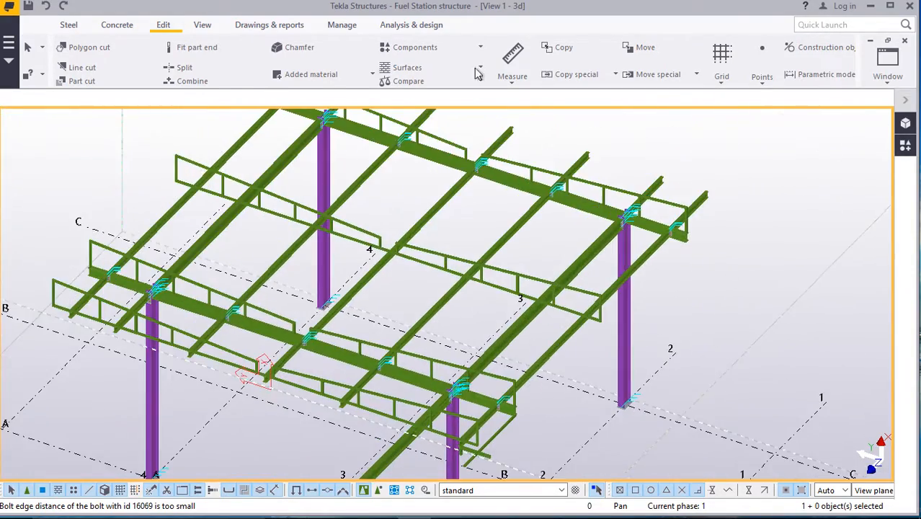
click(206, 26)
click(562, 67)
click(557, 117)
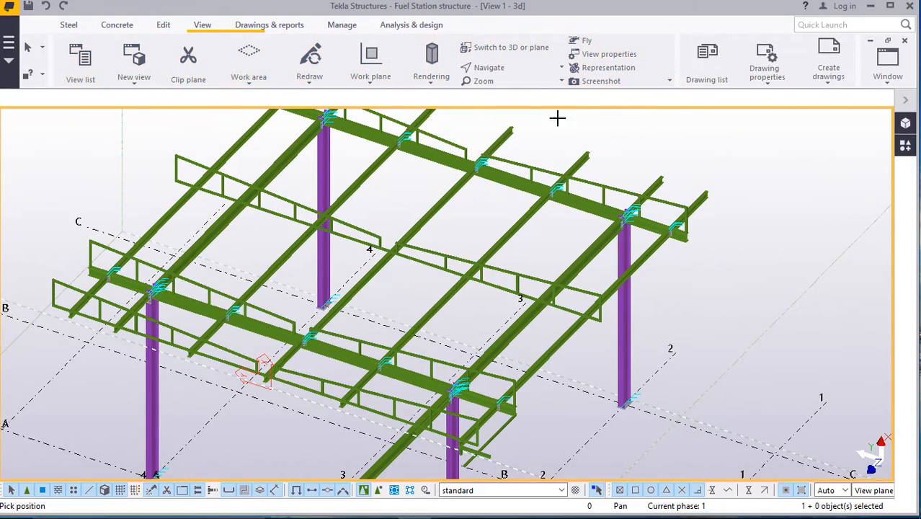
click(583, 328)
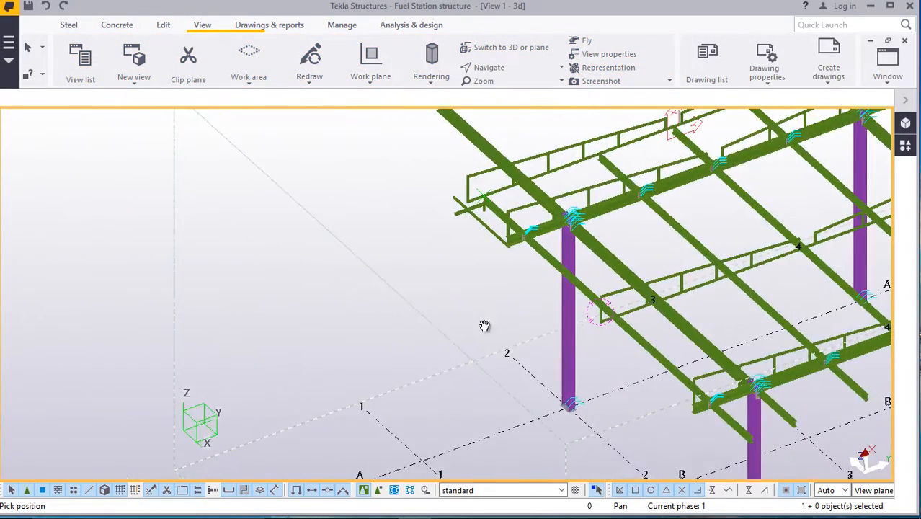
scroll(657, 315, up, 6)
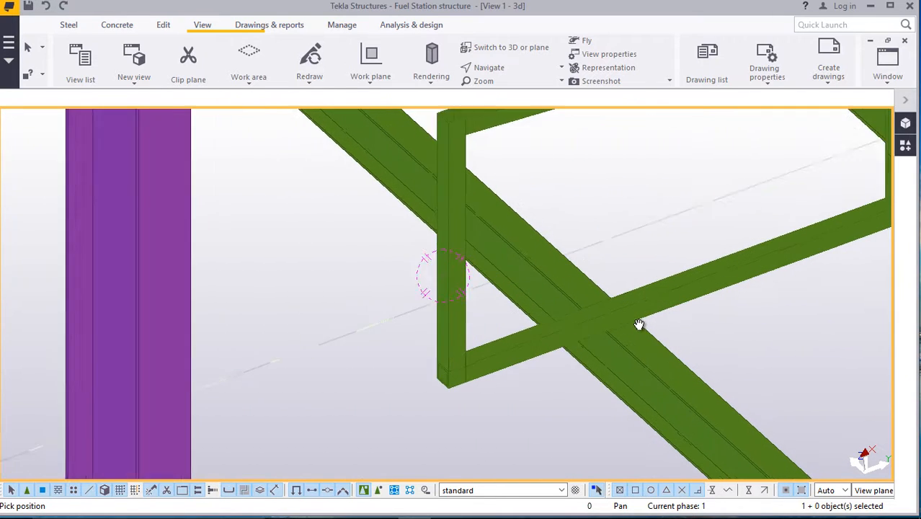
right_click(728, 315)
click(751, 105)
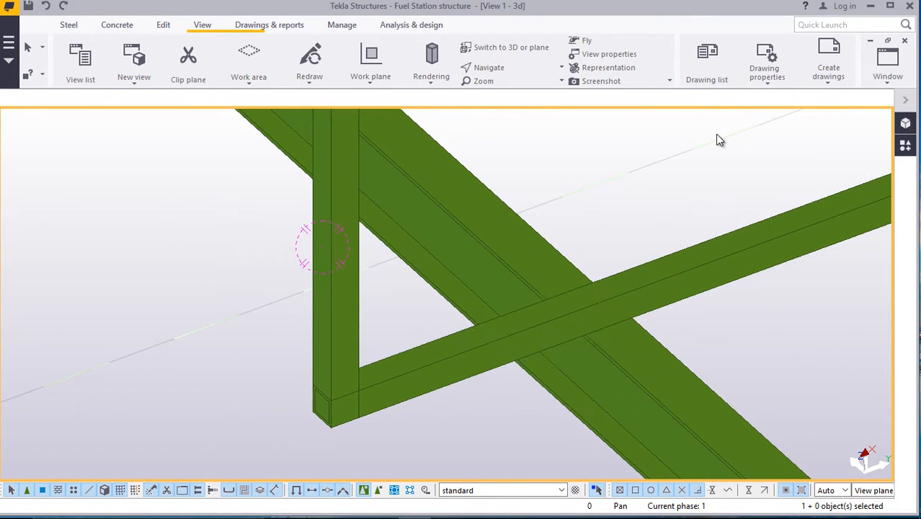
scroll(617, 322, up, 2)
click(163, 25)
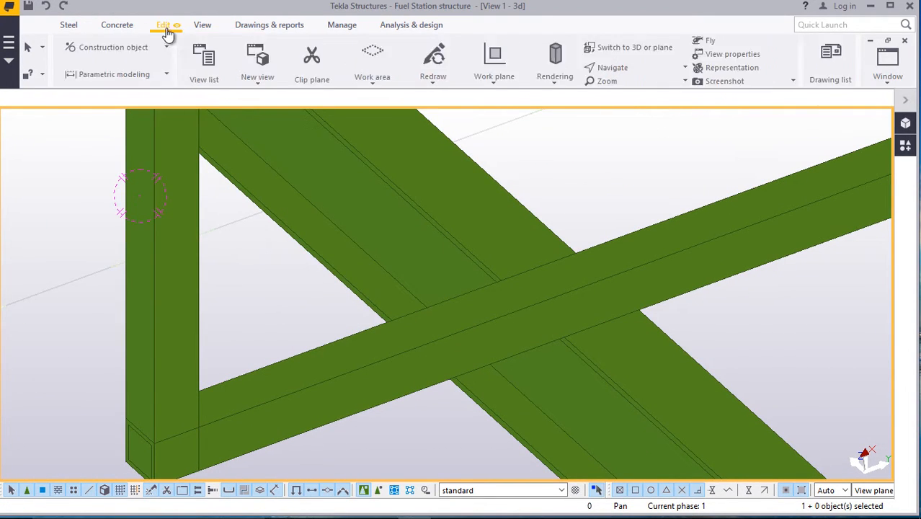
click(761, 75)
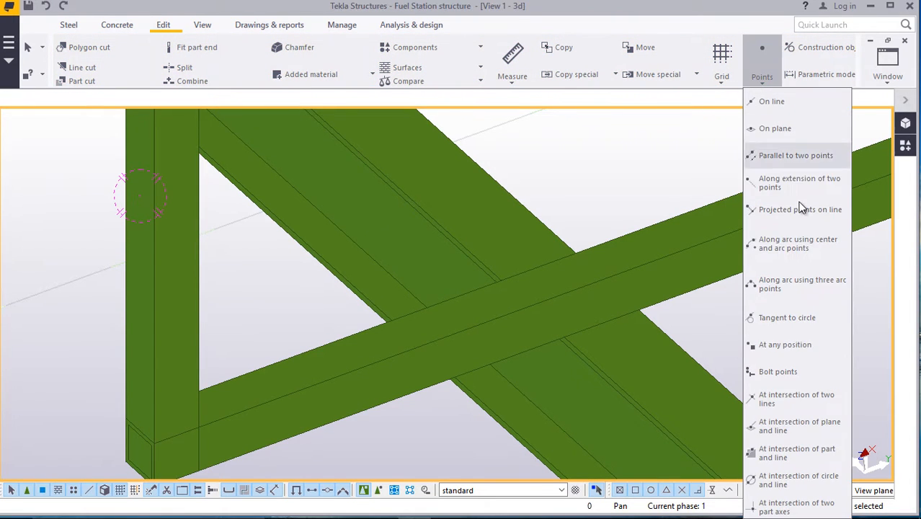
click(802, 347)
scroll(632, 323, up, 4)
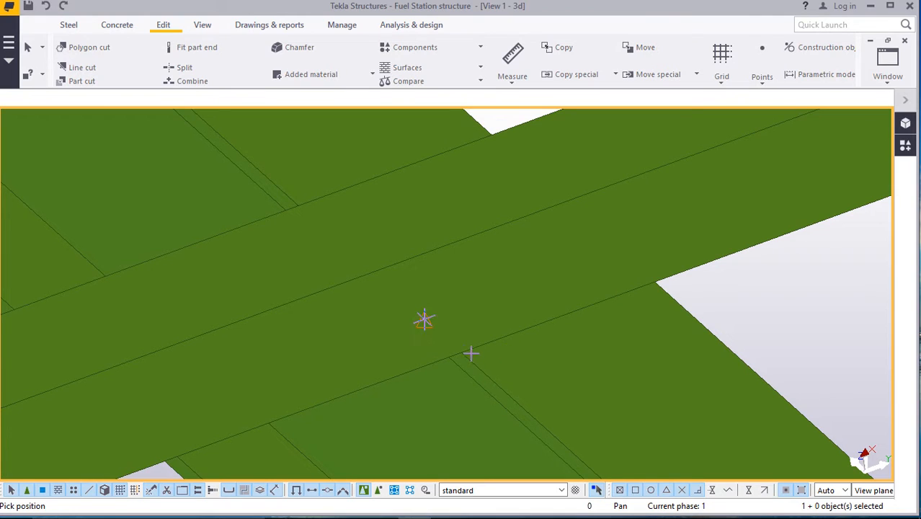
click(512, 113)
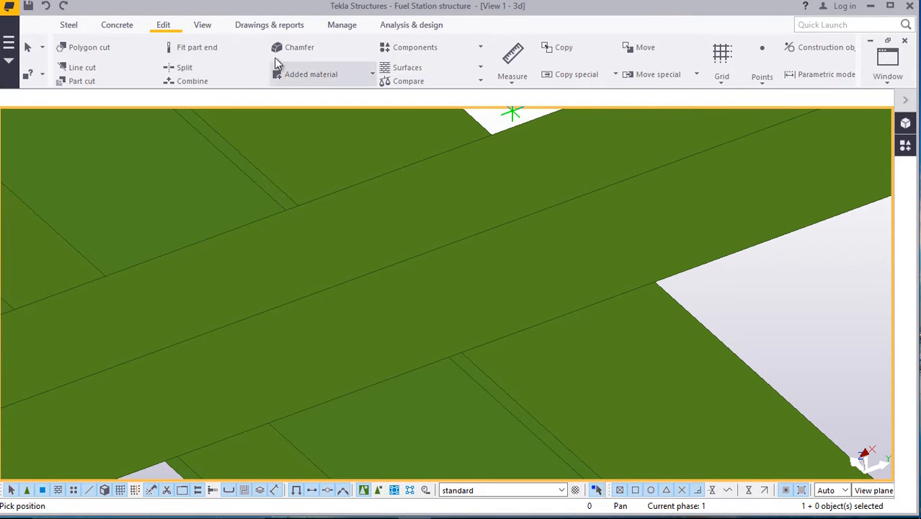
Add two points where the middle truss's bottom chord meets the two edges of the outer rafter's top flange.
click(201, 26)
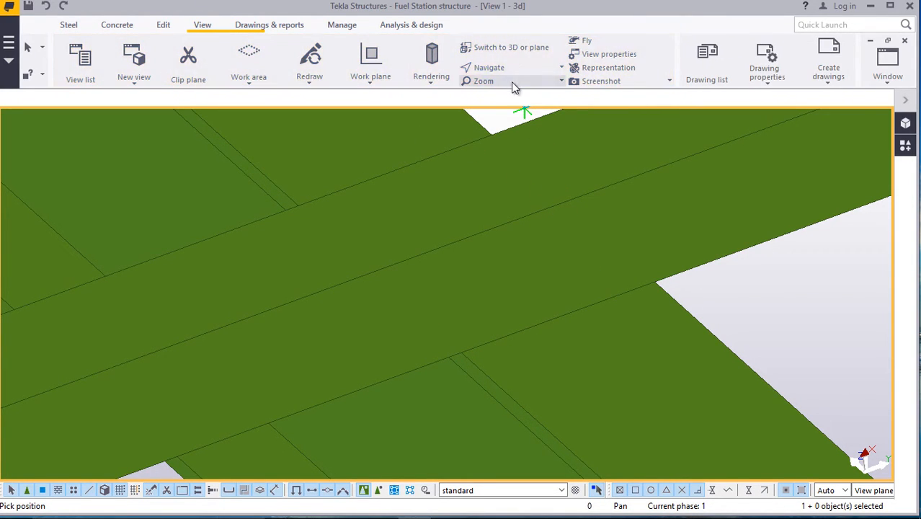
click(509, 69)
click(515, 137)
mouse_move(555, 329)
ctrl+middle_down()
mouse_move(420, 236)
mouse_move(457, 243)
mouse_move(451, 220)
mouse_move(485, 247)
mouse_move(434, 240)
mouse_move(408, 279)
mouse_move(456, 300)
mouse_move(508, 293)
ctrl+middle_up()
right_click(792, 333)
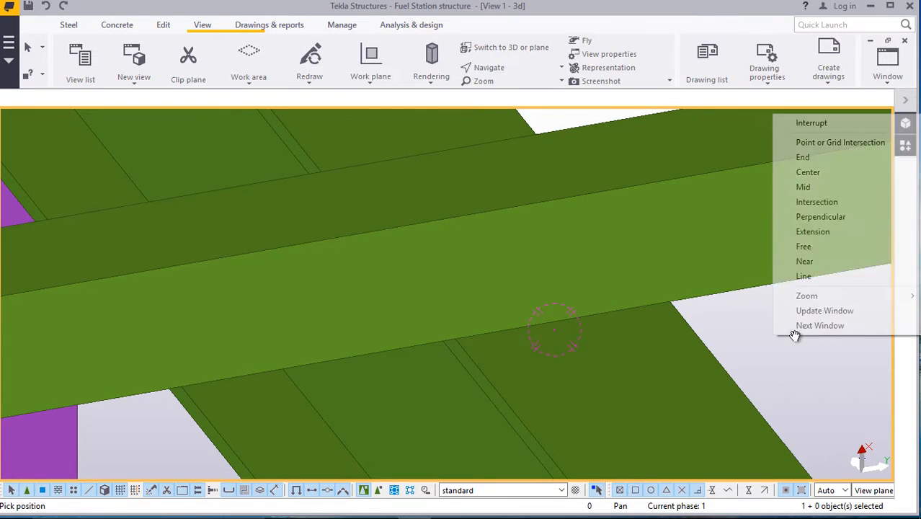
click(829, 124)
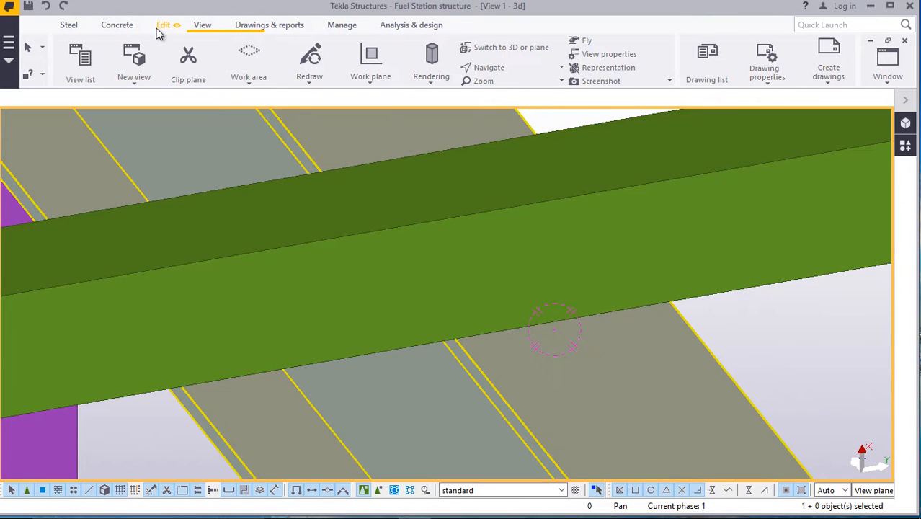
click(161, 29)
click(764, 79)
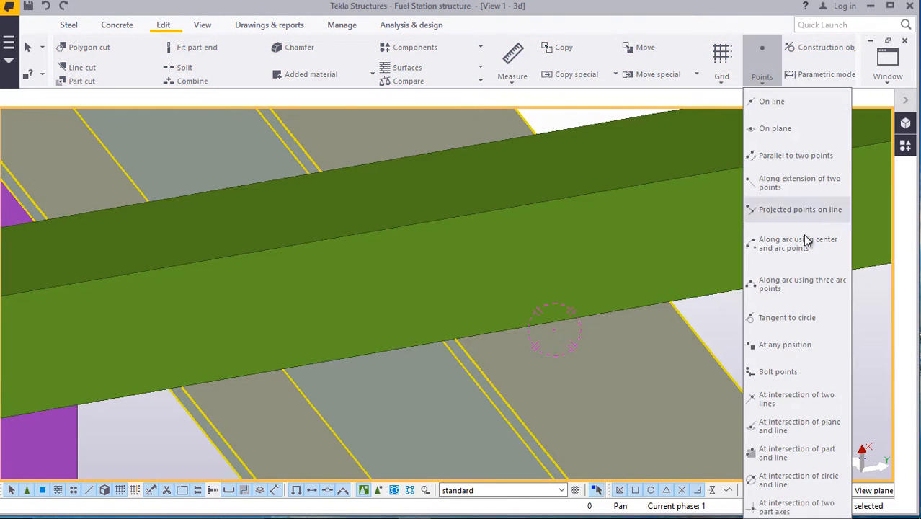
click(785, 345)
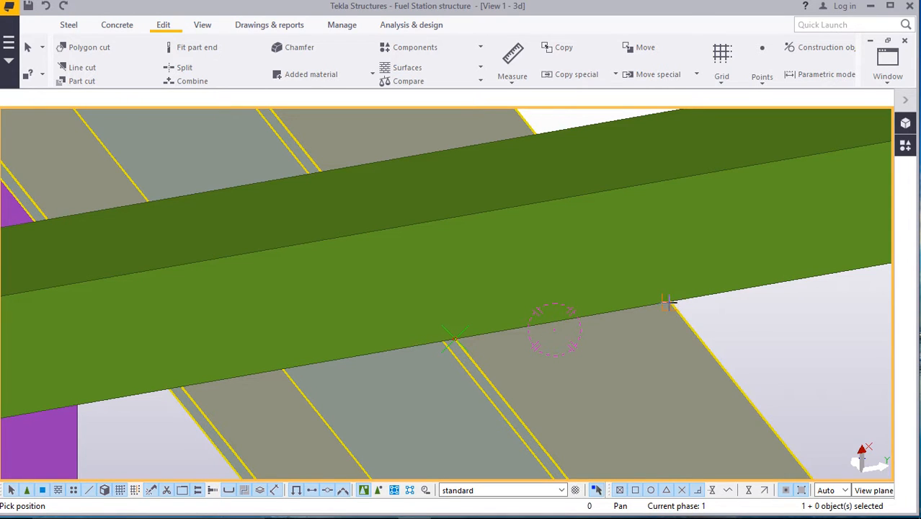
right_click(748, 325)
click(779, 114)
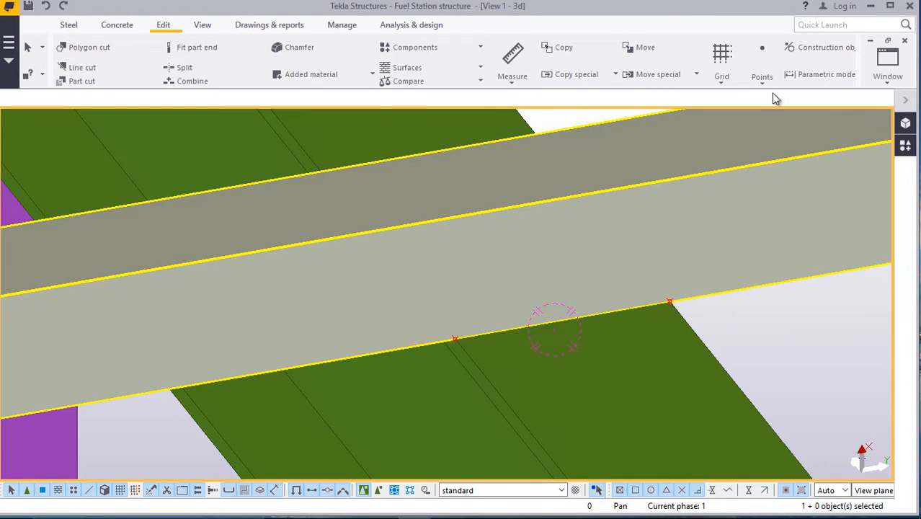
Create 1 divided line point between the two flange-edge points on the outer rafter.
click(762, 85)
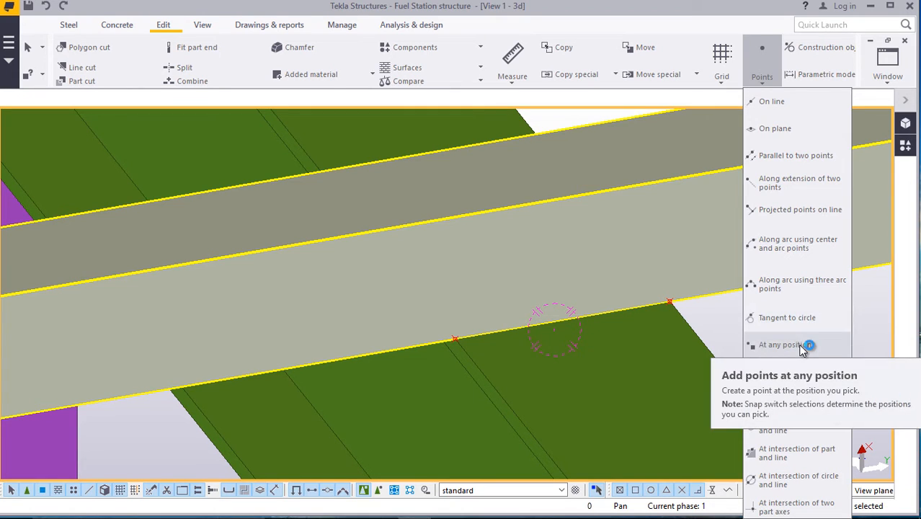
click(770, 104)
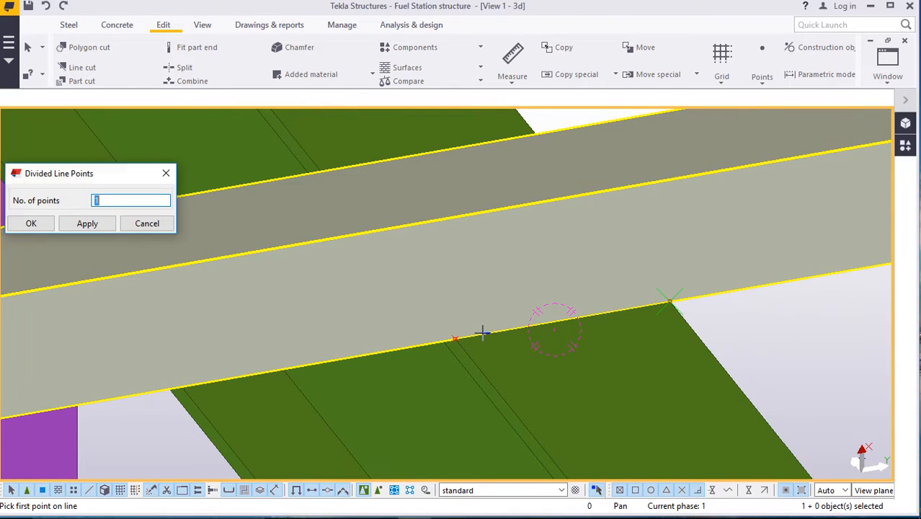
click(455, 339)
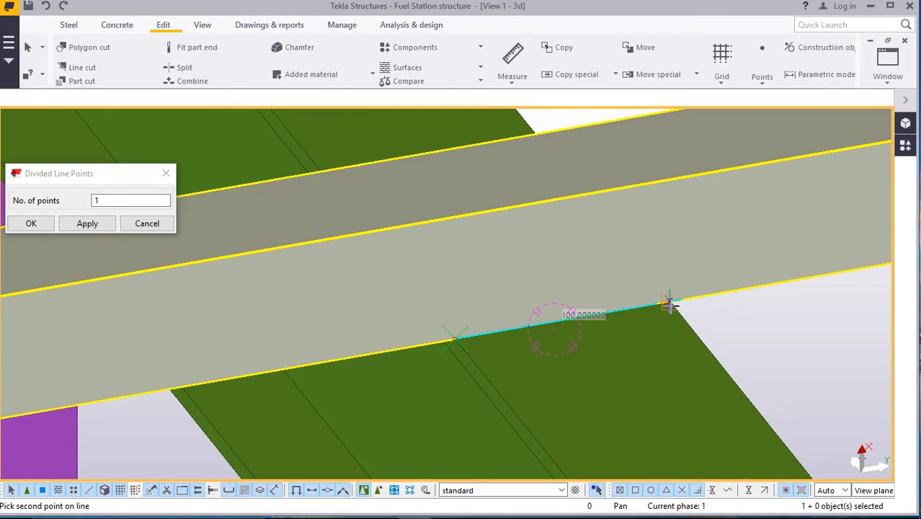
right_click(743, 319)
click(777, 111)
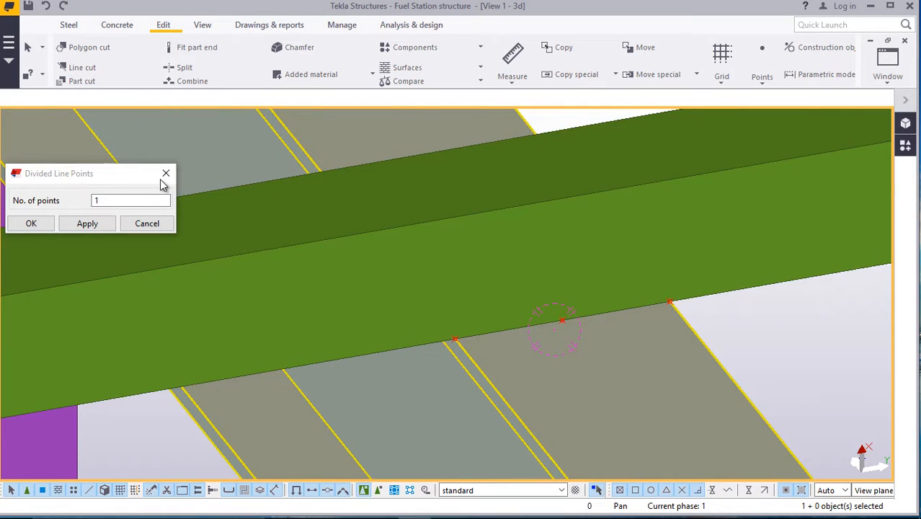
click(165, 174)
Create 1 divided line point at the middle of the top flange's end edge, at the outer rafter's lower free end.
ctrl+middle_drag(567, 341, 587, 420)
scroll(588, 420, up, 3)
scroll(494, 340, down, 8)
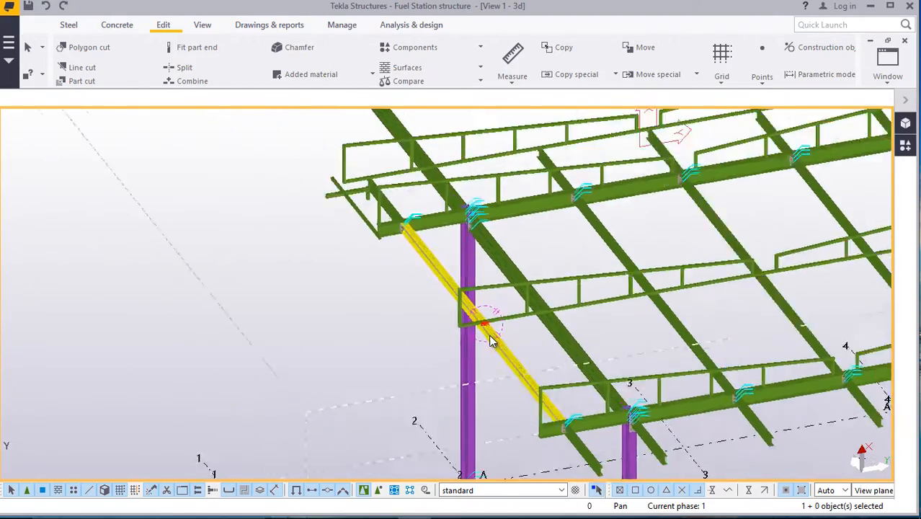
scroll(578, 430, up, 13)
scroll(561, 429, up, 10)
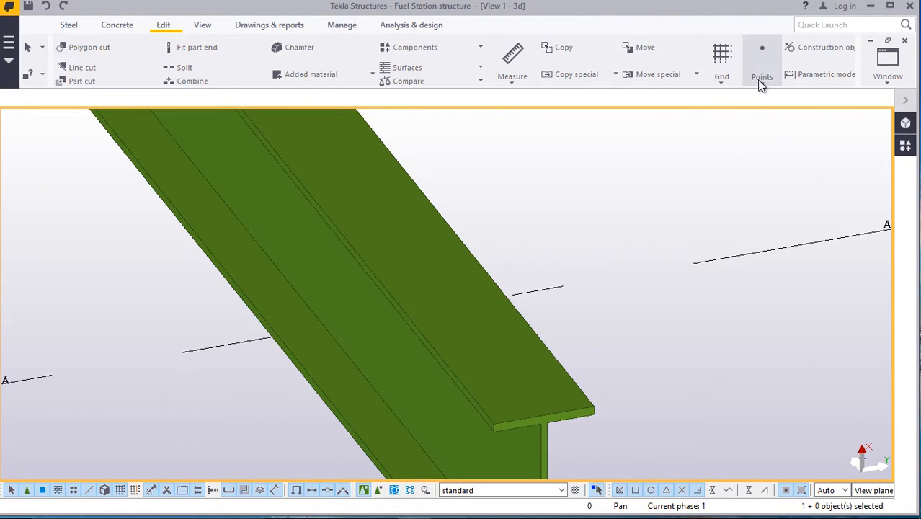
click(764, 86)
click(774, 109)
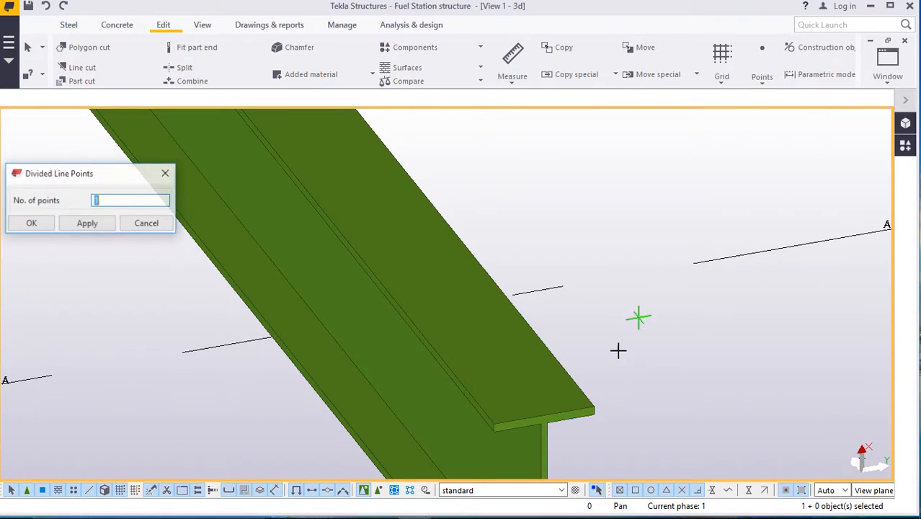
scroll(542, 418, up, 2)
scroll(542, 418, up, 2)
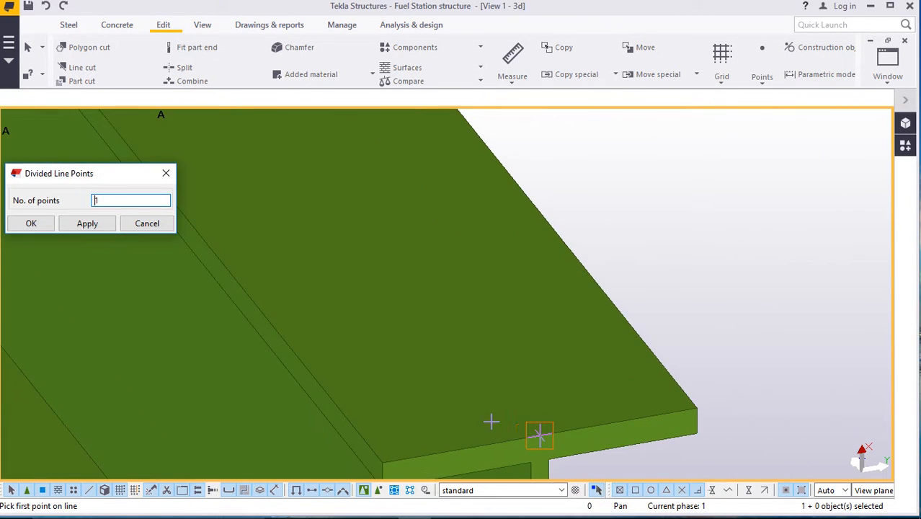
click(383, 463)
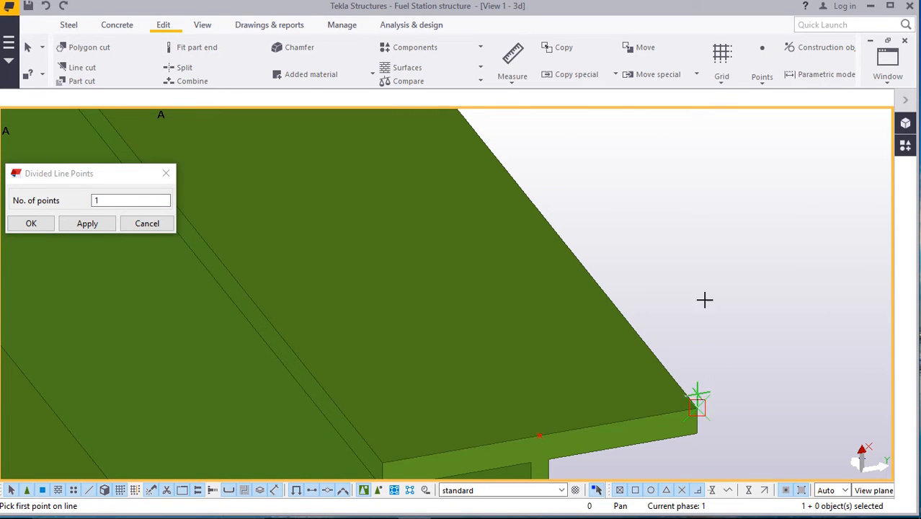
right_click(685, 205)
click(724, 216)
click(166, 171)
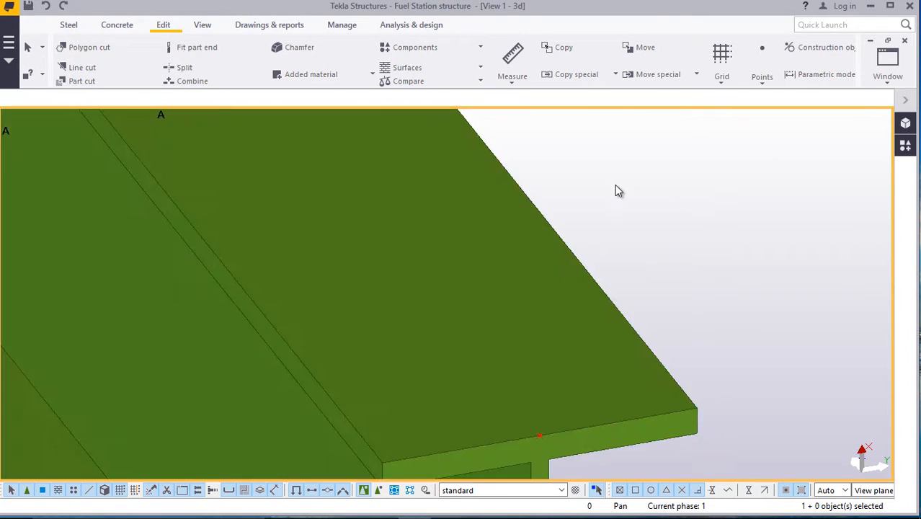
Select the chords and verticals of the middle truss's half that crosses the outer rafter with the reference points.
scroll(567, 311, down, 5)
scroll(529, 350, down, 6)
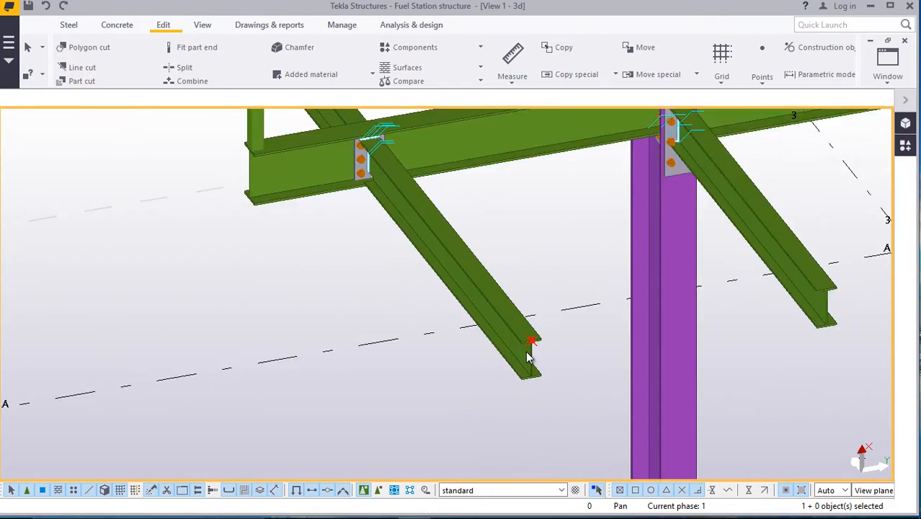
scroll(546, 366, down, 3)
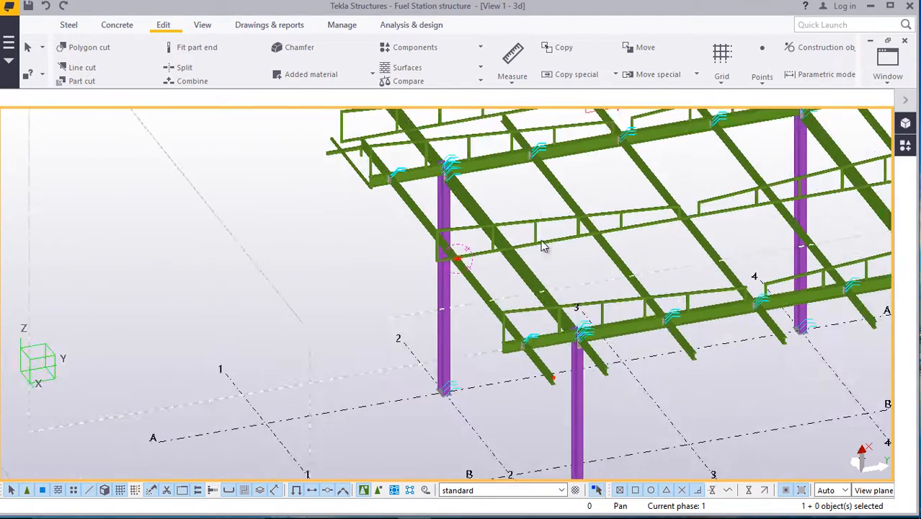
scroll(540, 239, up, 5)
click(539, 292)
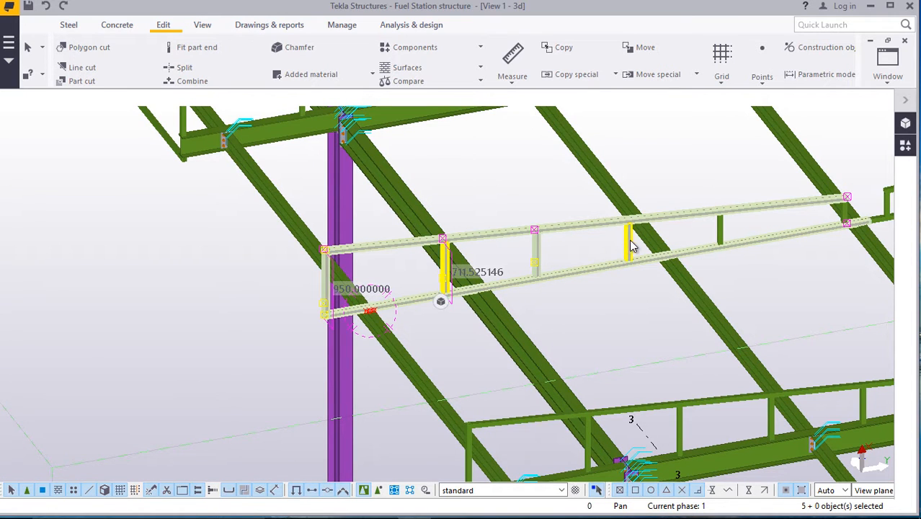
ctrl+click(722, 237)
scroll(530, 287, down, 3)
scroll(782, 236, up, 4)
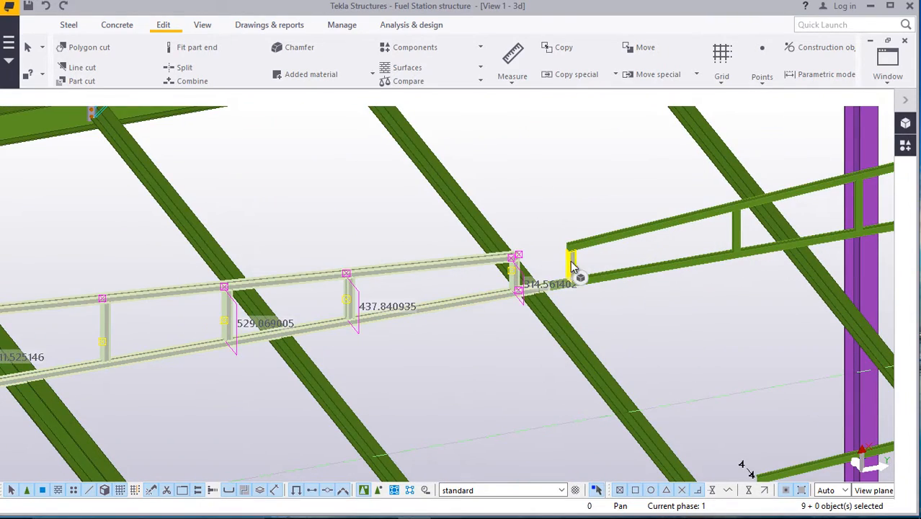
Add the chords and all verticals of the middle truss's other half to the selection.
scroll(646, 338, down, 3)
scroll(592, 295, up, 3)
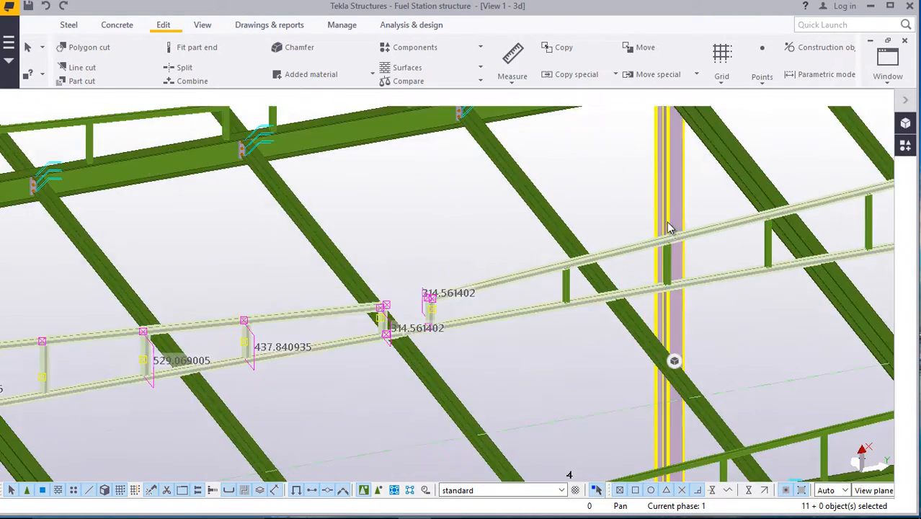
ctrl+click(563, 310)
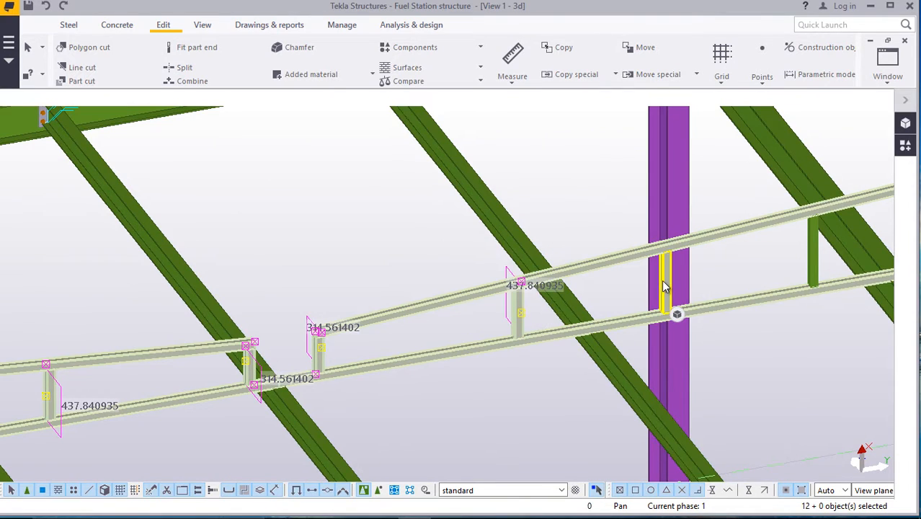
scroll(549, 329, down, 3)
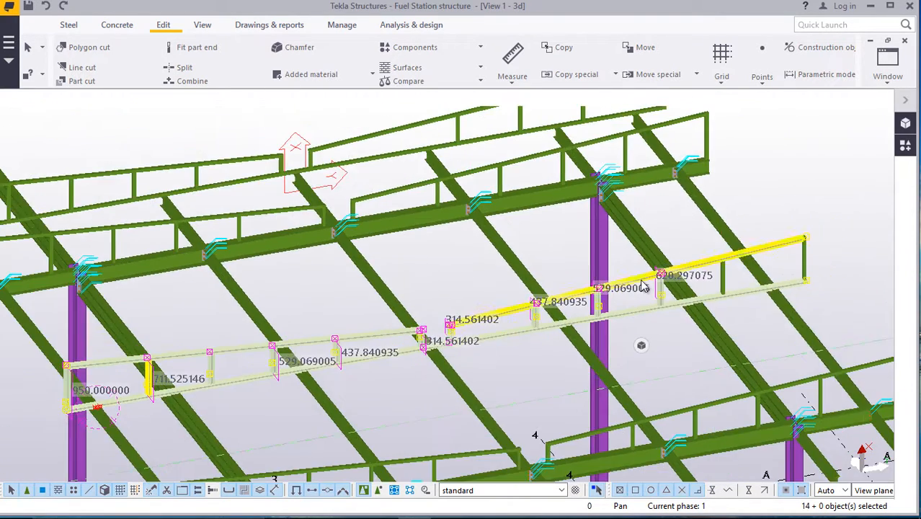
scroll(692, 296, up, 4)
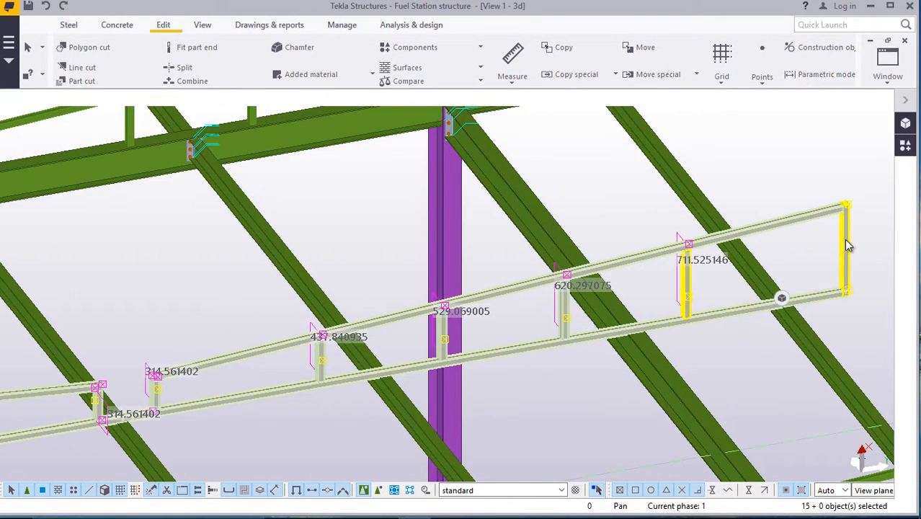
scroll(817, 263, down, 6)
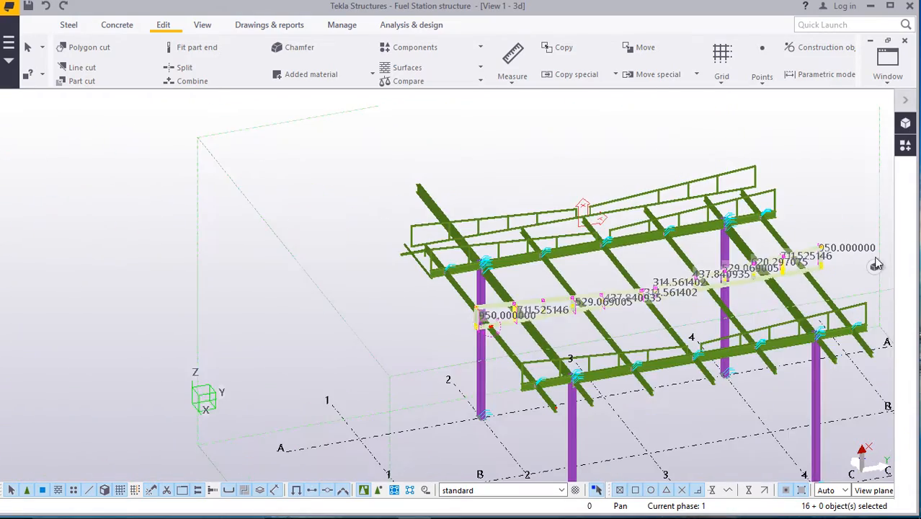
Start copying the selected truss, with the origin at the middle point where its bottom chord crosses the outer rafter's top flange.
scroll(465, 339, up, 5)
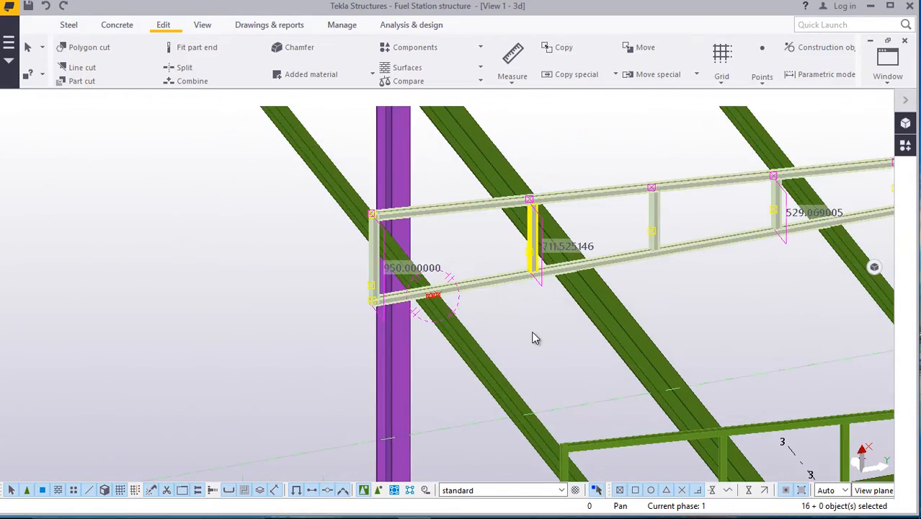
right_click(533, 332)
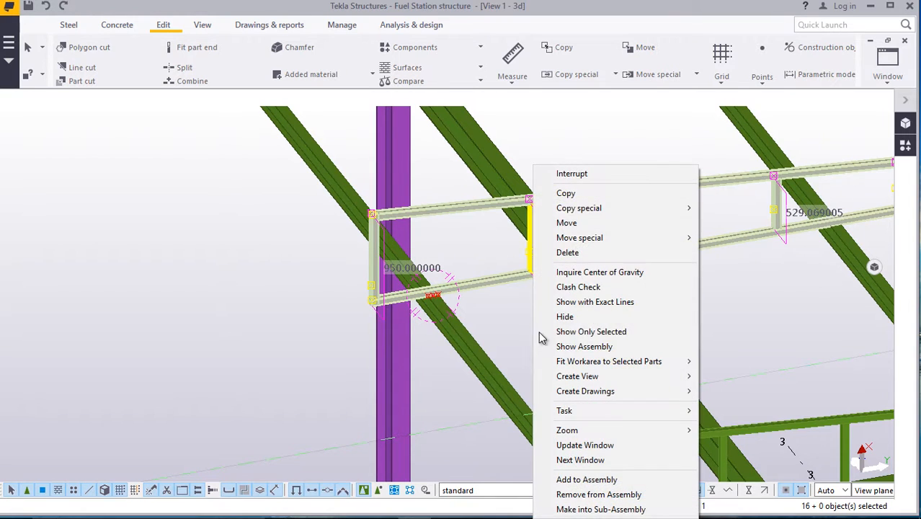
click(573, 192)
scroll(442, 288, up, 5)
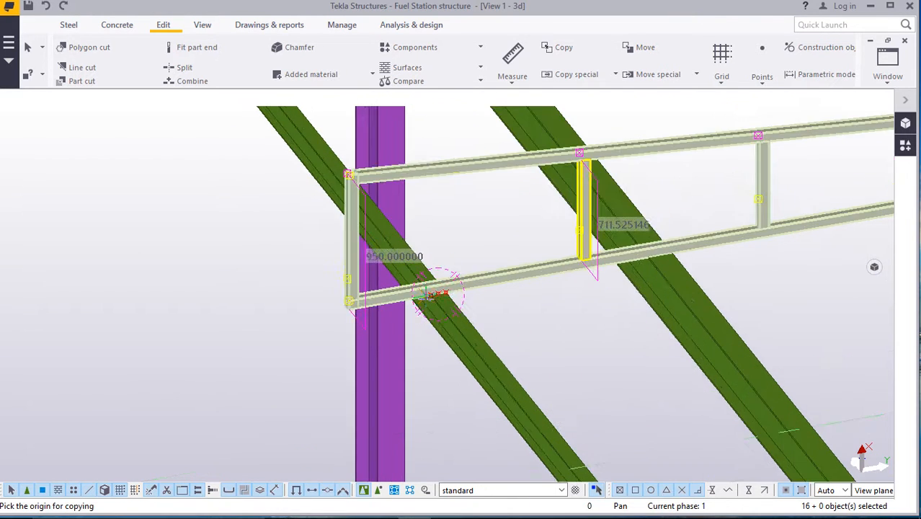
scroll(442, 289, up, 5)
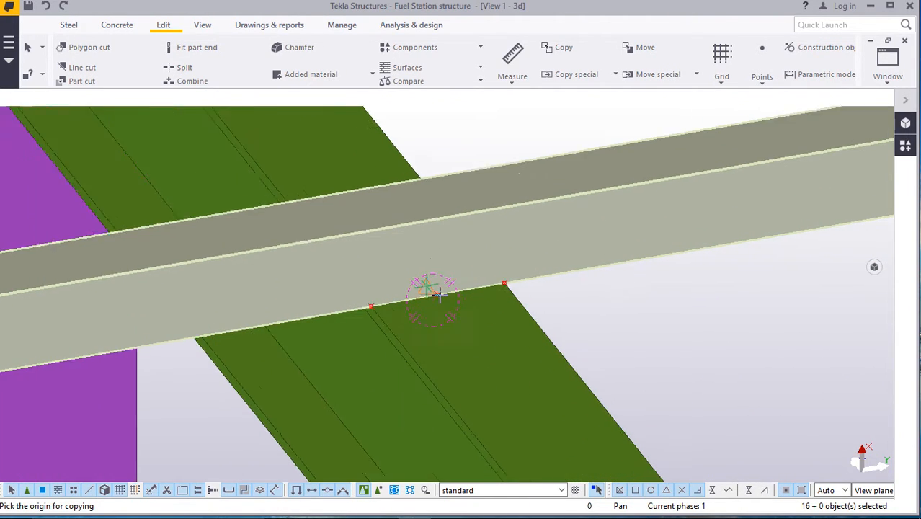
scroll(432, 292, up, 5)
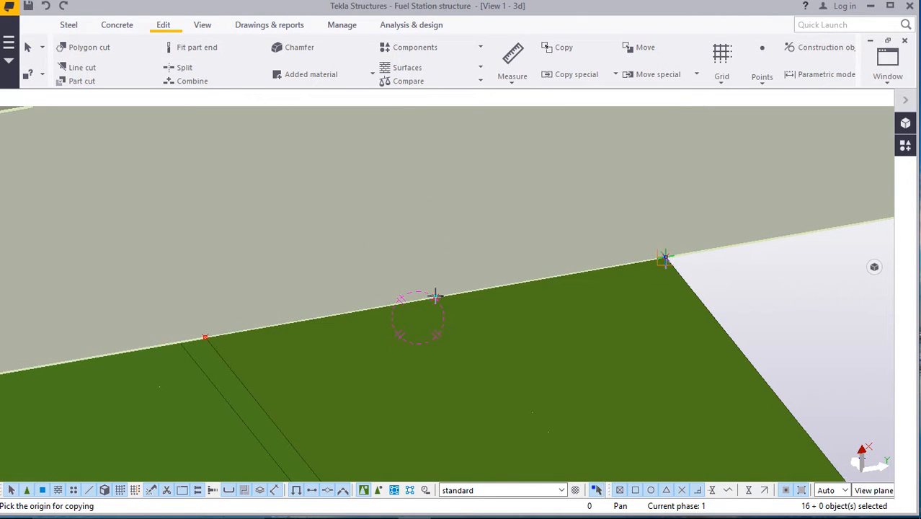
scroll(445, 298, down, 3)
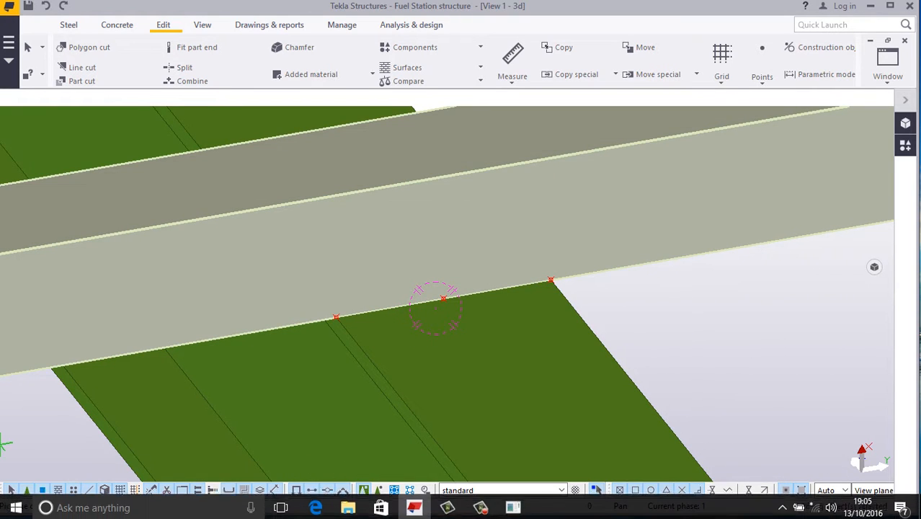
key(ctrl+c)
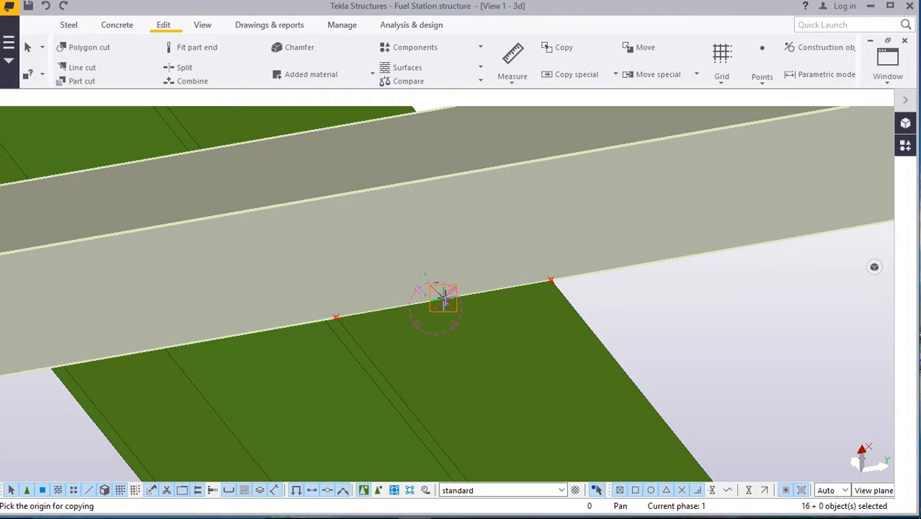
Place the truss copy at the point in the middle of the outer rafter's lower end edge and finish the copy command.
scroll(375, 315, down, 8)
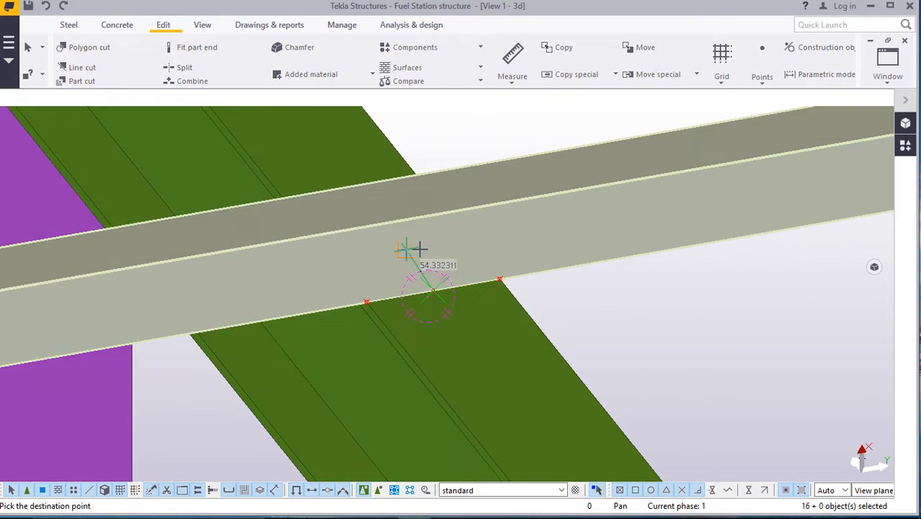
scroll(356, 218, down, 5)
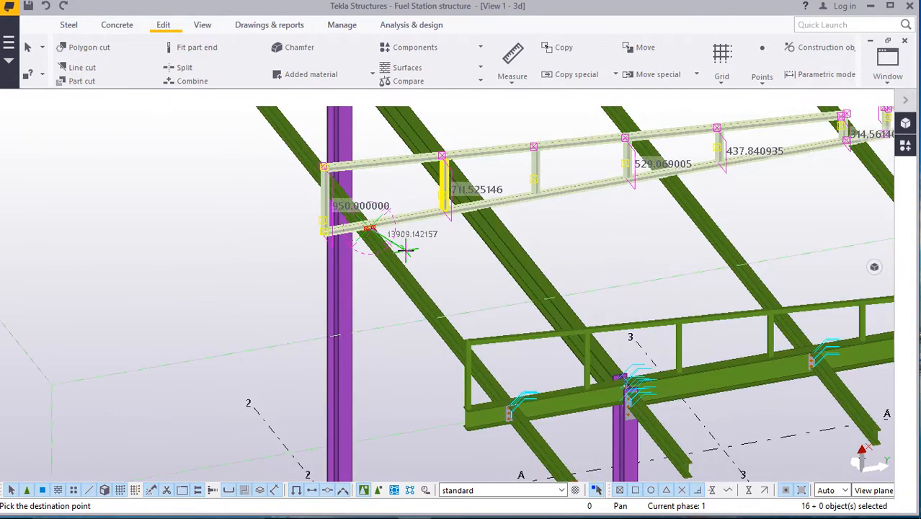
scroll(478, 377, up, 5)
scroll(522, 364, up, 8)
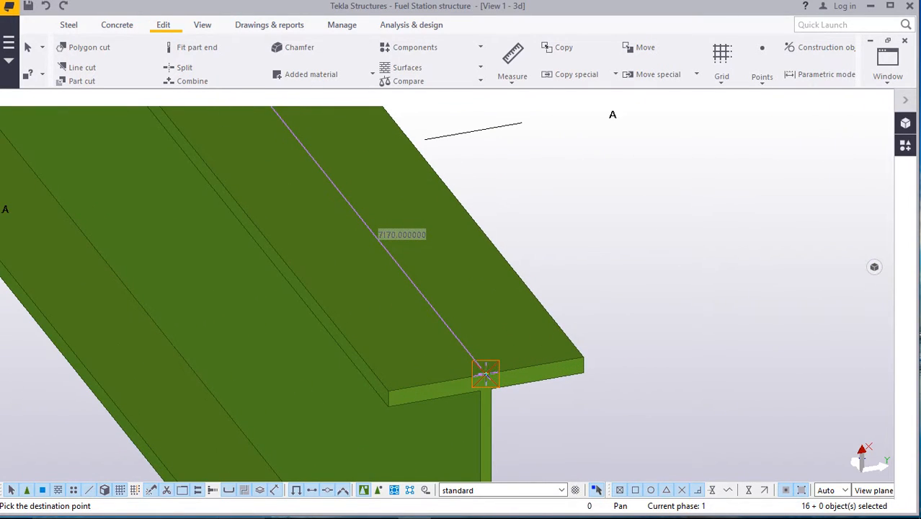
scroll(484, 372, down, 8)
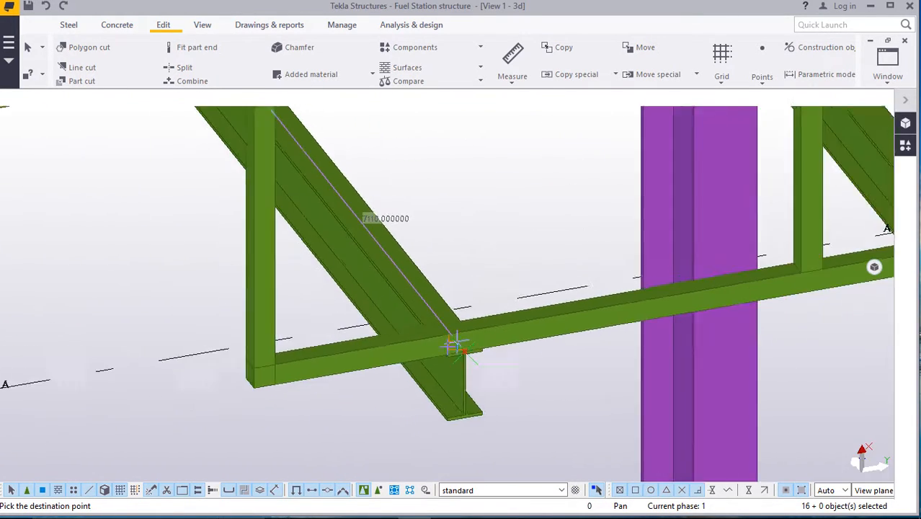
scroll(455, 349, down, 5)
scroll(383, 333, up, 3)
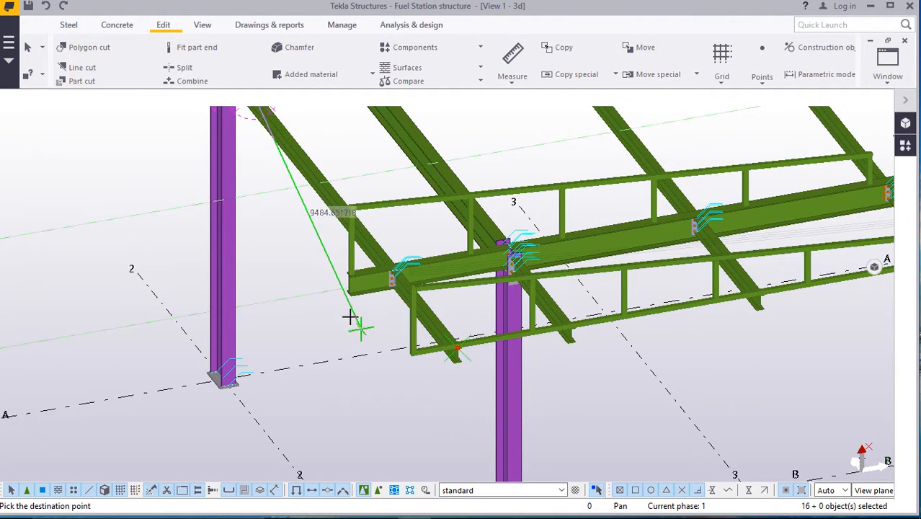
right_click(306, 289)
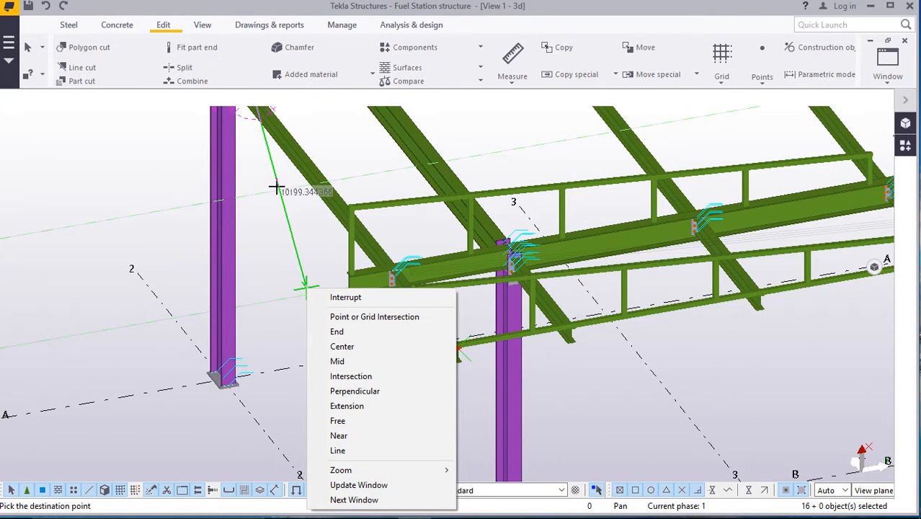
click(325, 298)
right_click(653, 365)
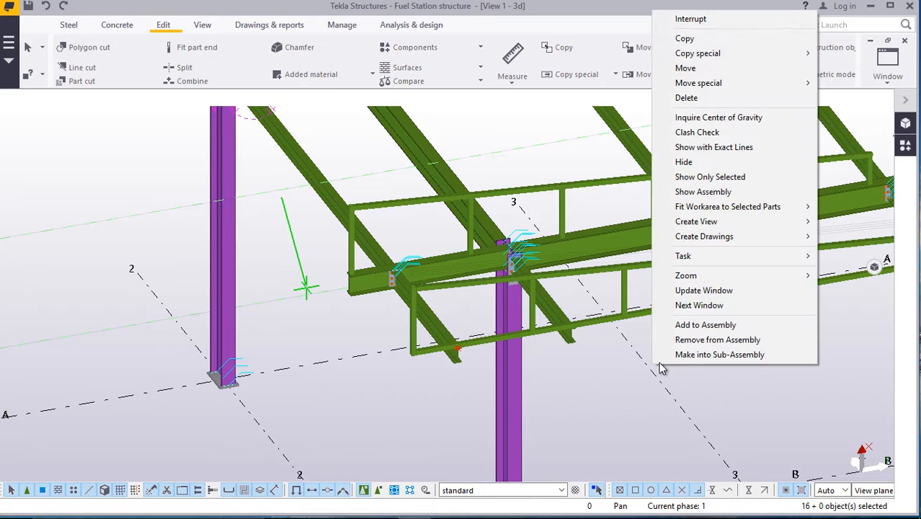
click(690, 20)
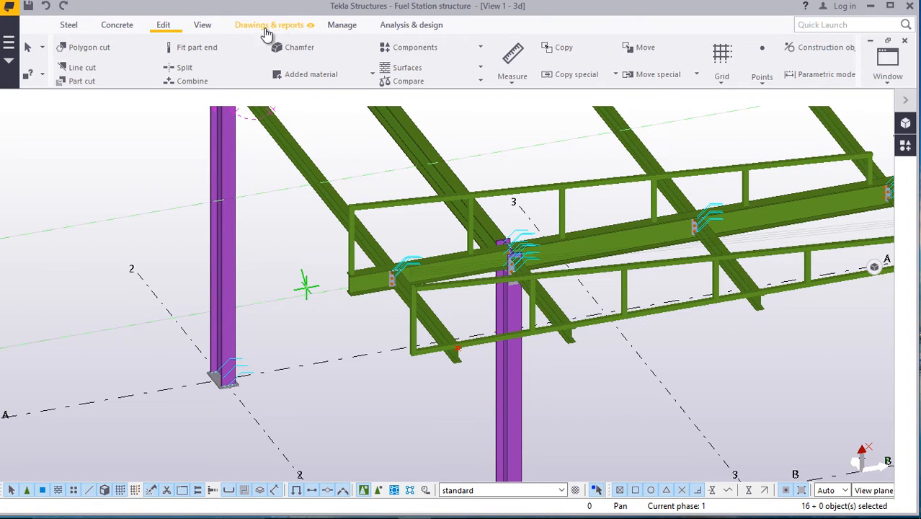
Rotate the 3D view to examine the copied truss at the rafter ends, and redraw the view.
click(201, 26)
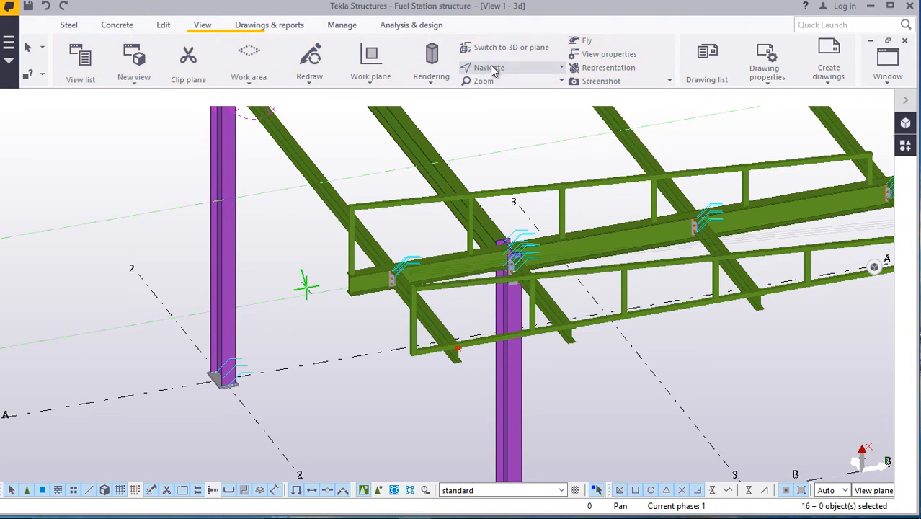
click(494, 68)
click(503, 90)
drag(532, 263, 451, 302)
scroll(450, 299, down, 6)
right_click(363, 225)
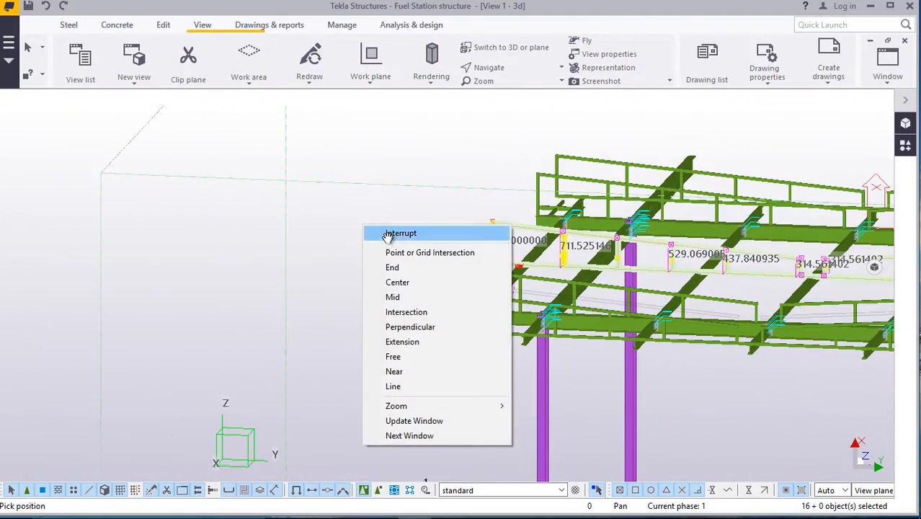
click(390, 234)
right_click(367, 220)
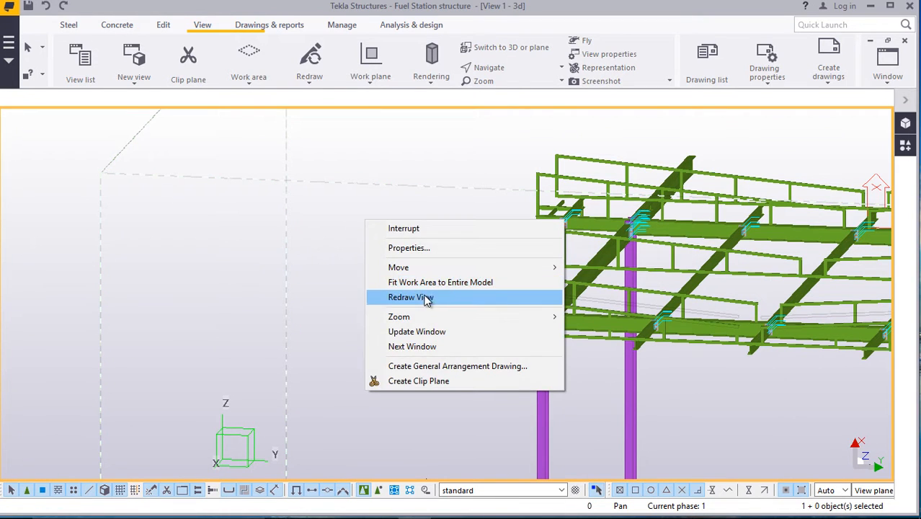
click(426, 298)
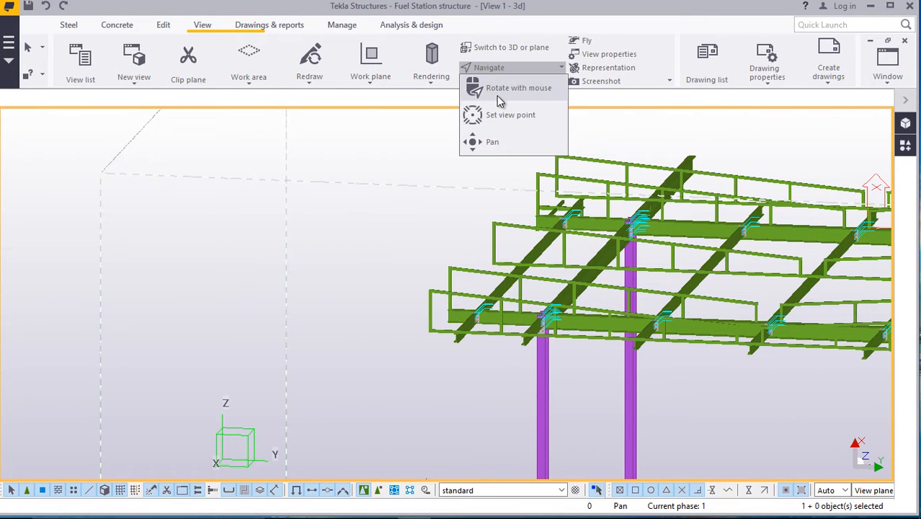
Delete the overlong rafter that projects past the outermost truss beside the corner column, on the side opposite the new truss.
click(497, 96)
drag(563, 275, 711, 322)
scroll(376, 211, up, 2)
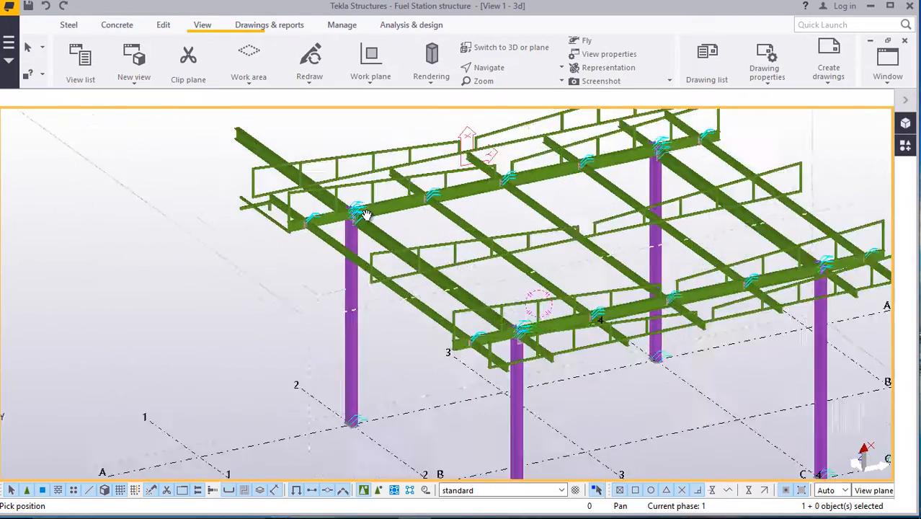
drag(452, 215, 524, 198)
scroll(524, 199, down, 3)
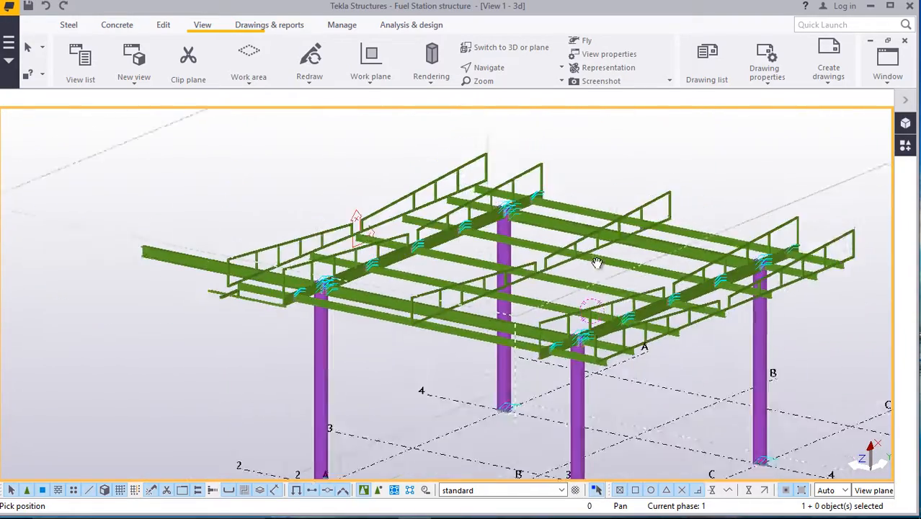
scroll(281, 173, up, 5)
right_click(281, 175)
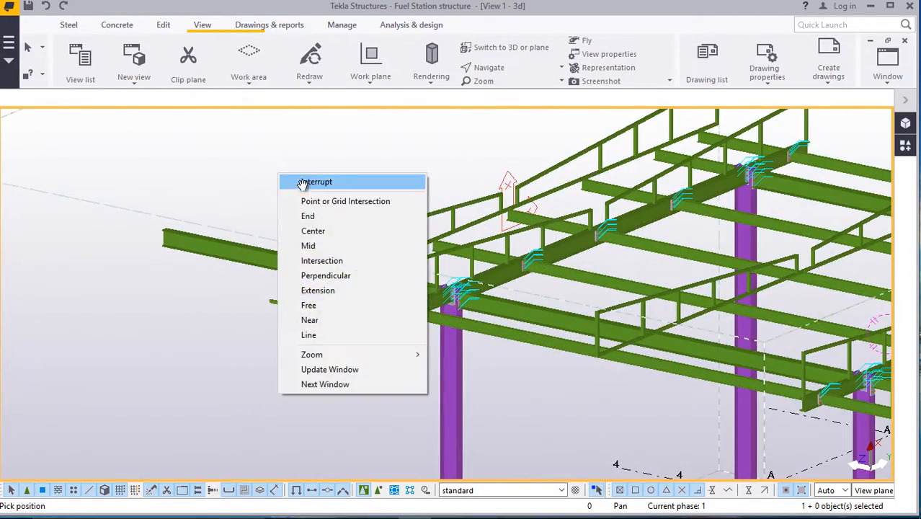
click(306, 182)
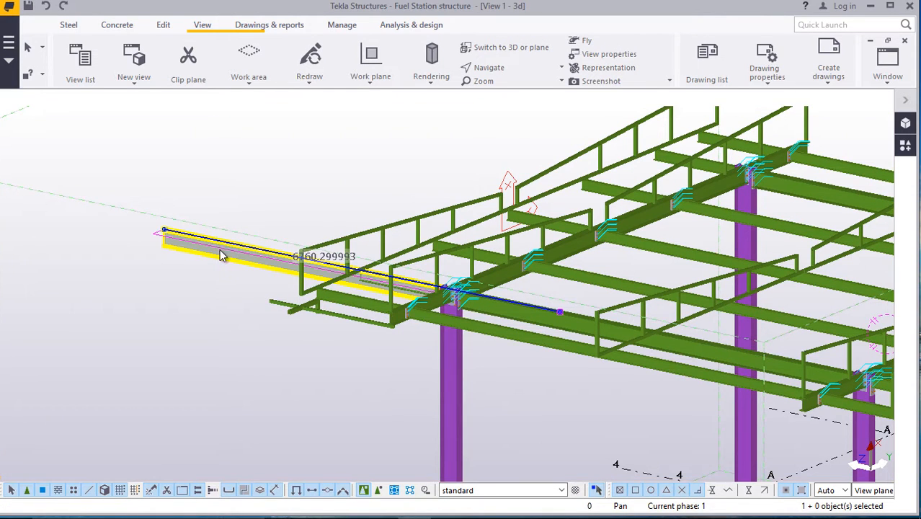
right_click(218, 255)
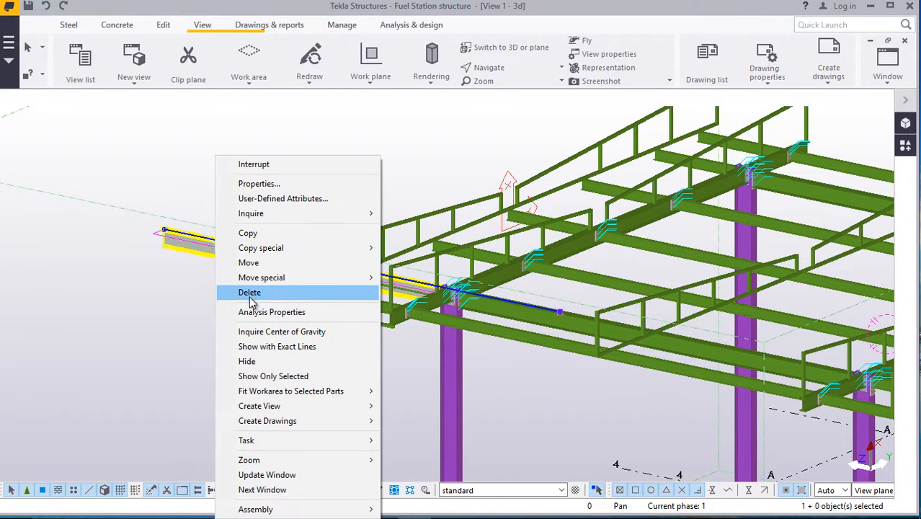
click(250, 294)
scroll(282, 290, up, 8)
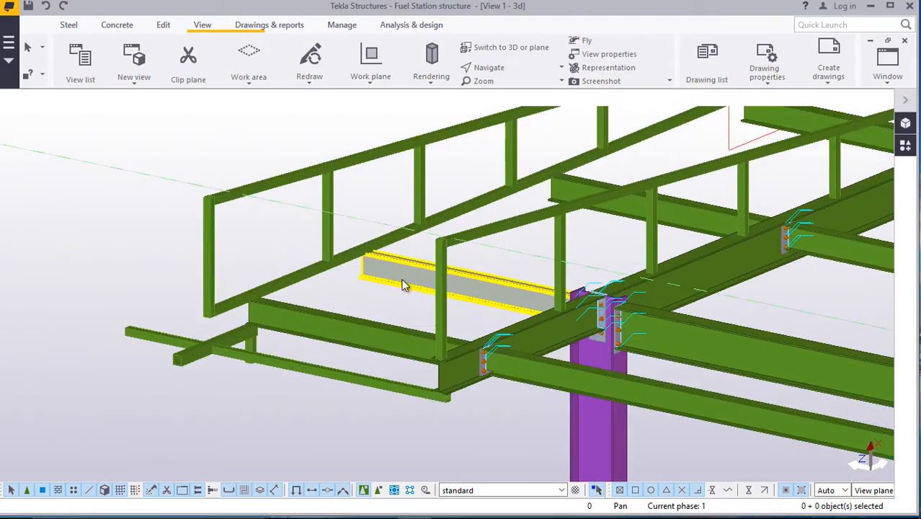
scroll(282, 268, down, 10)
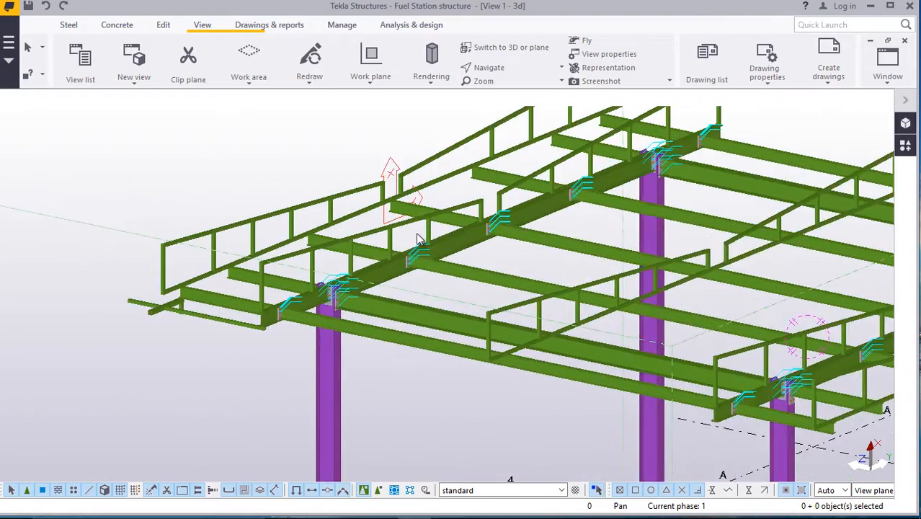
Examine the roof framing, trusses and lower rafter ends from several sides of the 3D model.
scroll(417, 238, up, 1)
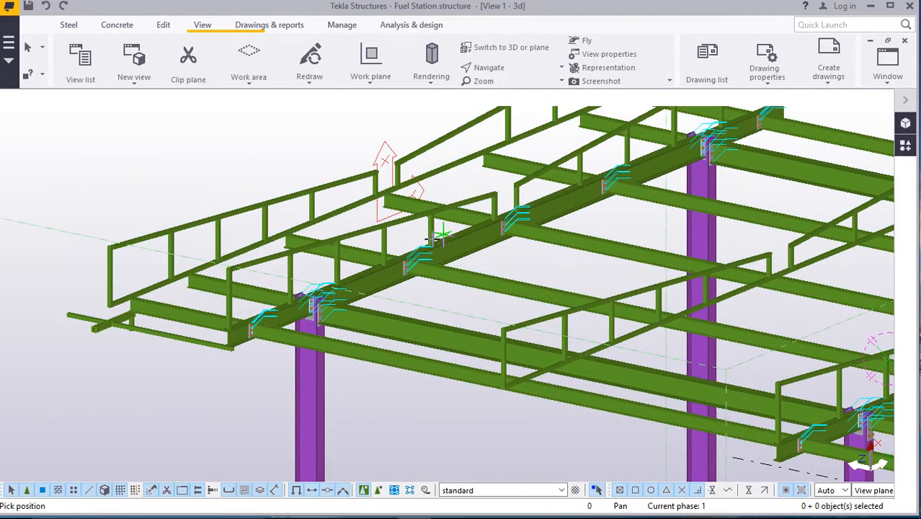
ctrl+middle_drag(428, 252, 311, 217)
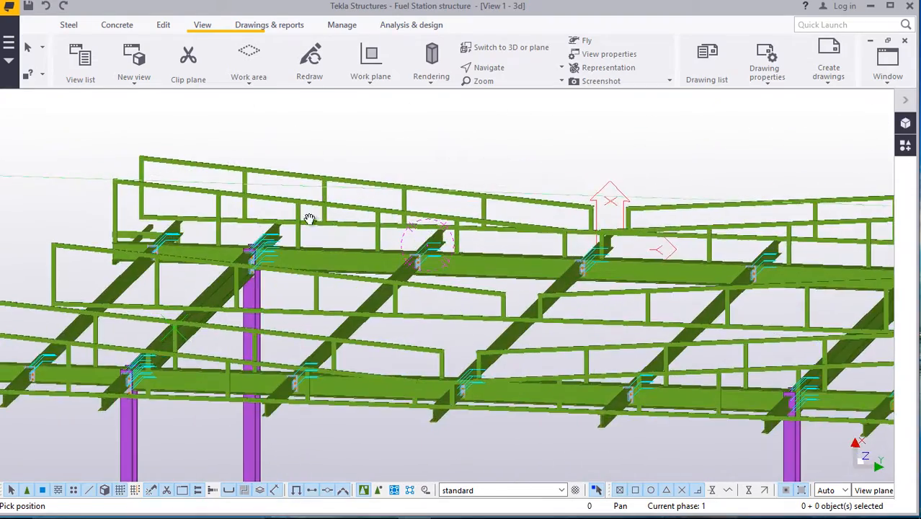
scroll(454, 198, down, 2)
ctrl+middle_drag(454, 198, 315, 242)
scroll(490, 175, down, 3)
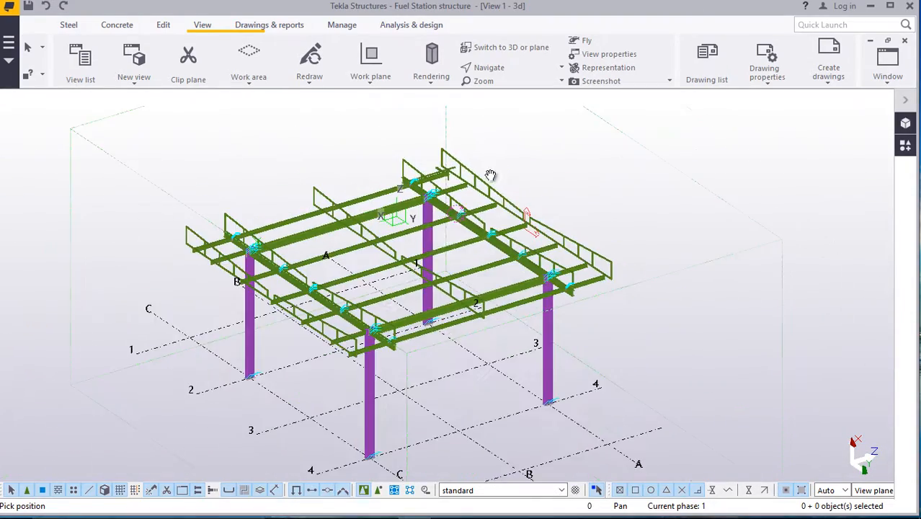
scroll(322, 327, up, 3)
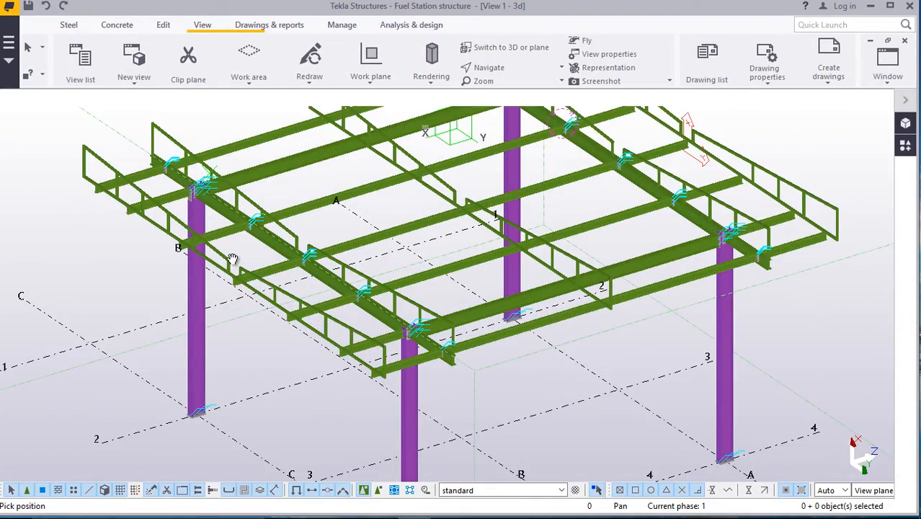
ctrl+middle_drag(297, 270, 568, 277)
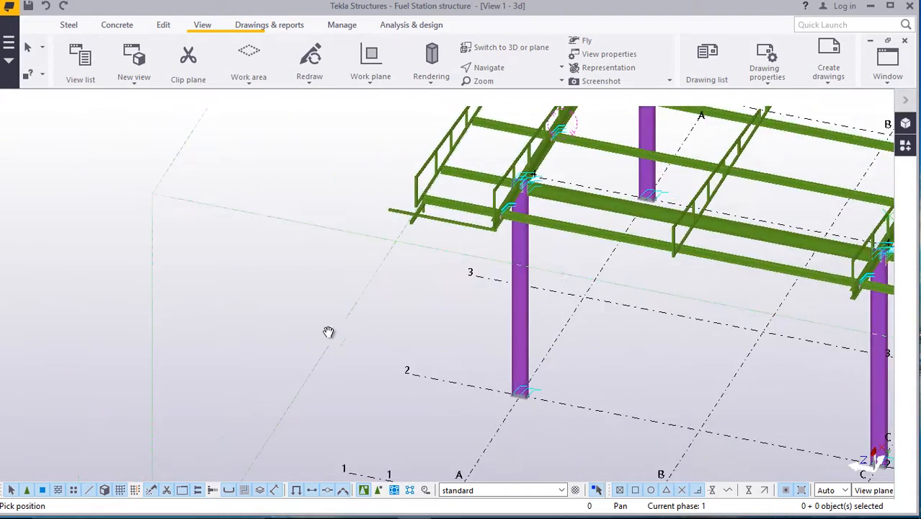
scroll(316, 334, down, 3)
ctrl+middle_drag(363, 231, 617, 222)
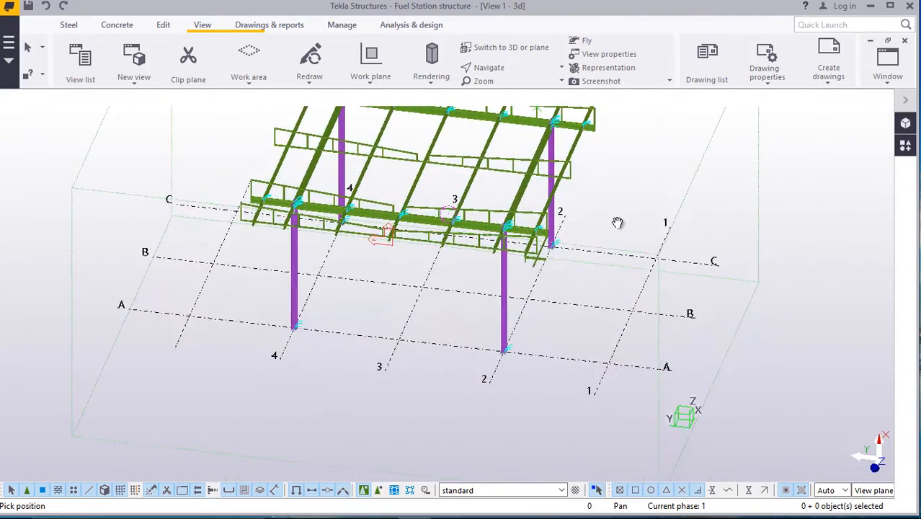
scroll(448, 201, up, 5)
scroll(443, 201, up, 3)
right_click(339, 313)
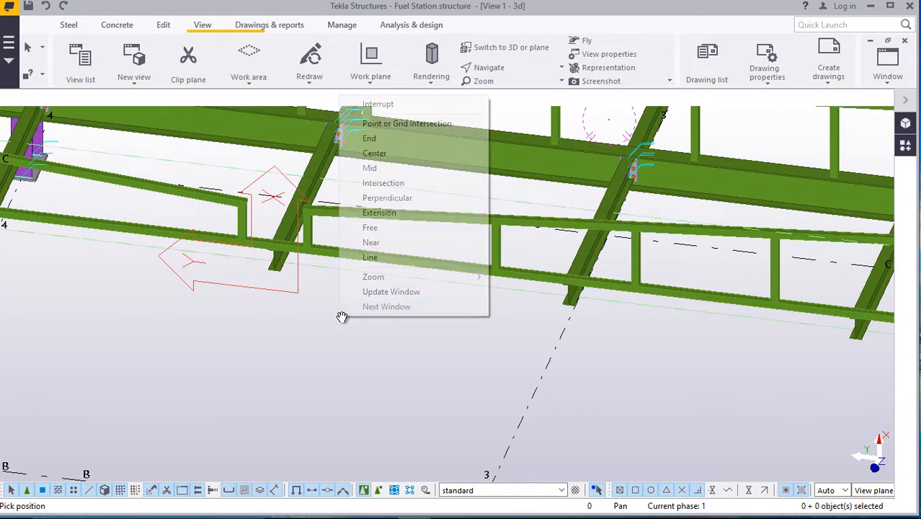
click(369, 106)
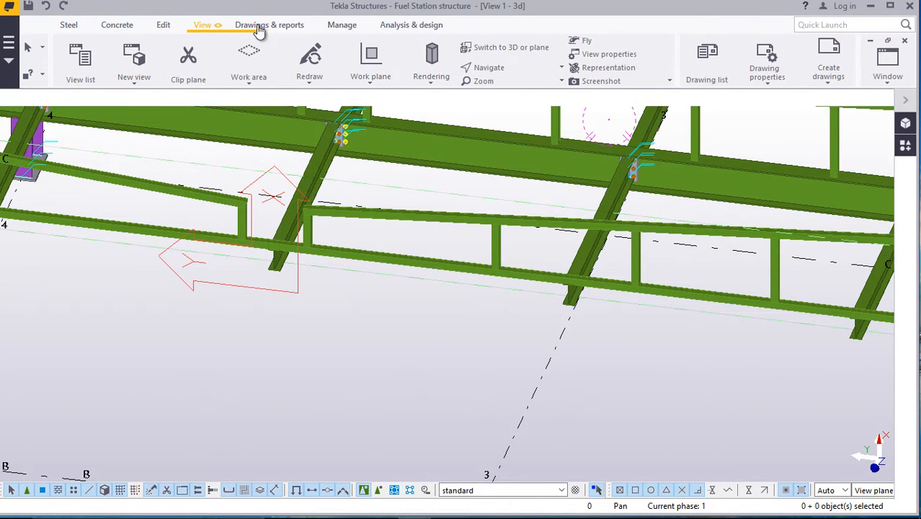
Move the work plane to the intersection of gridlines B and 3 using the Work plane tool.
click(371, 79)
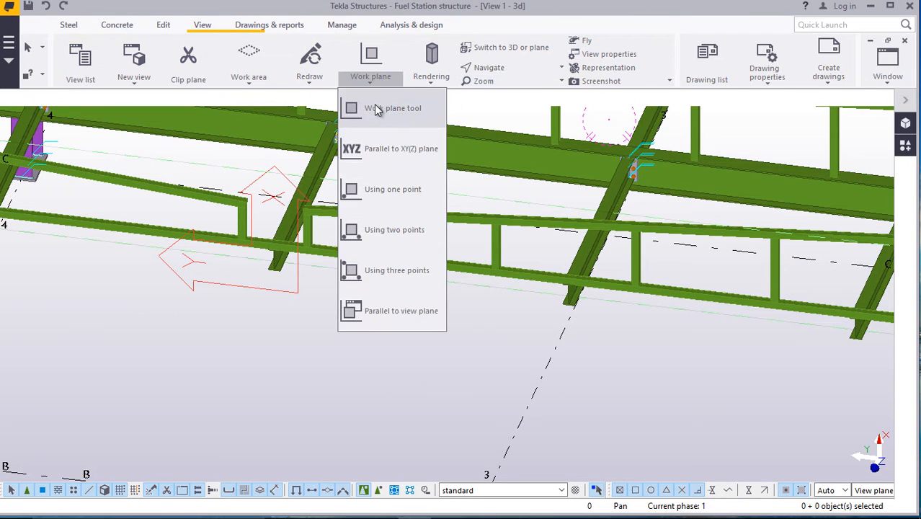
click(374, 106)
scroll(428, 333, down, 4)
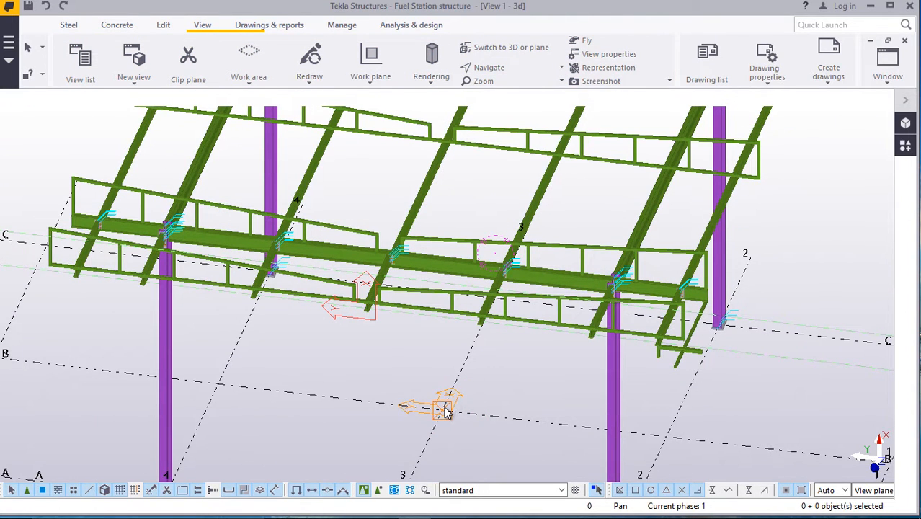
right_click(510, 381)
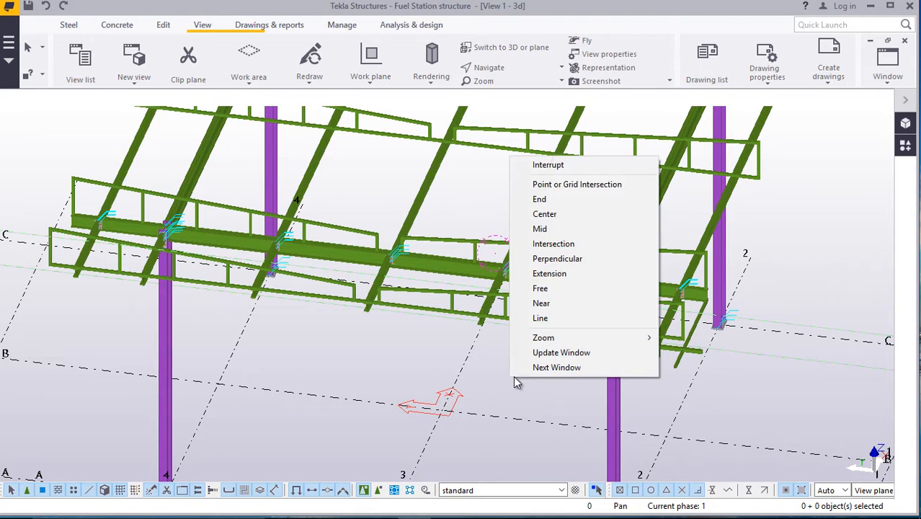
click(545, 170)
scroll(323, 288, up, 5)
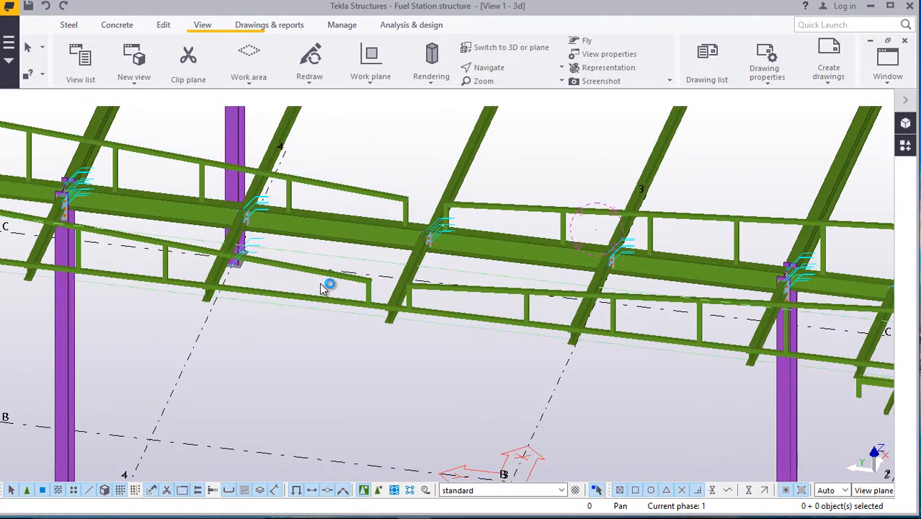
scroll(404, 296, down, 3)
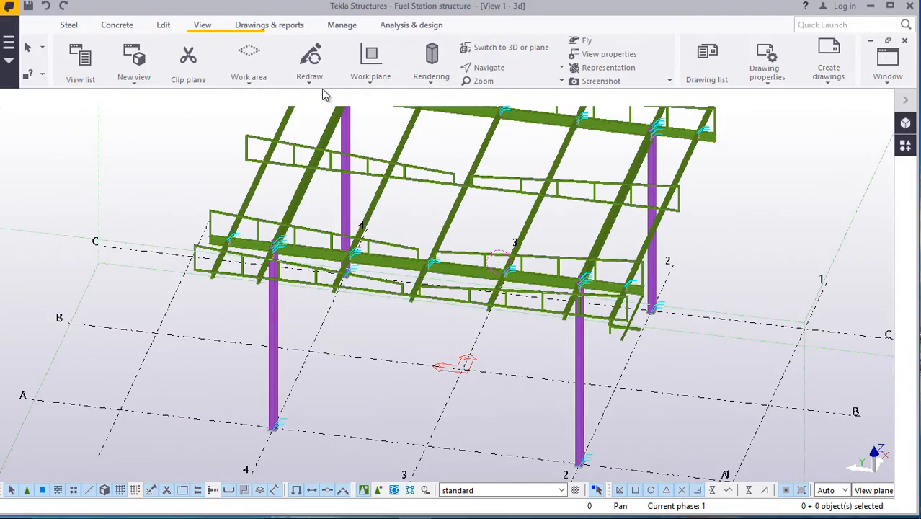
Examine the lower rafter ends along the new truss line and the tubes projecting at the corner.
click(508, 89)
drag(444, 281, 475, 281)
drag(138, 275, 582, 269)
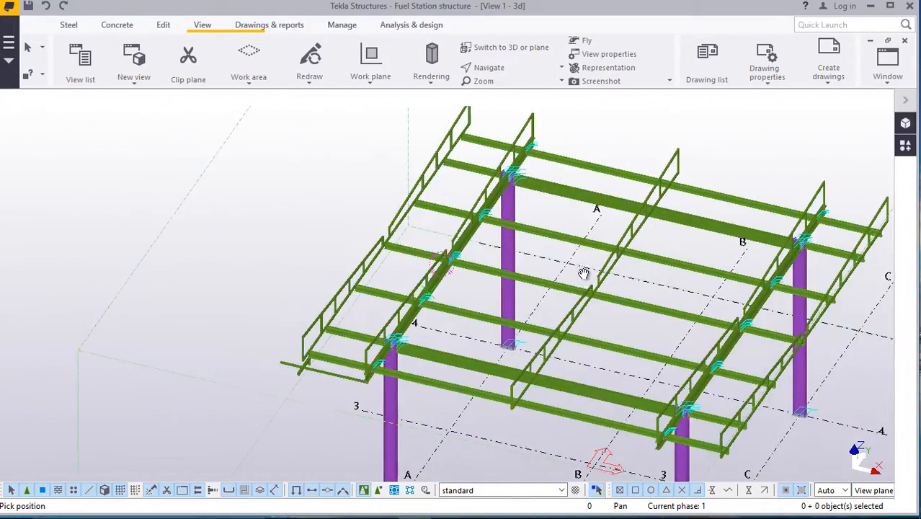
scroll(340, 350, up, 5)
drag(296, 370, 479, 349)
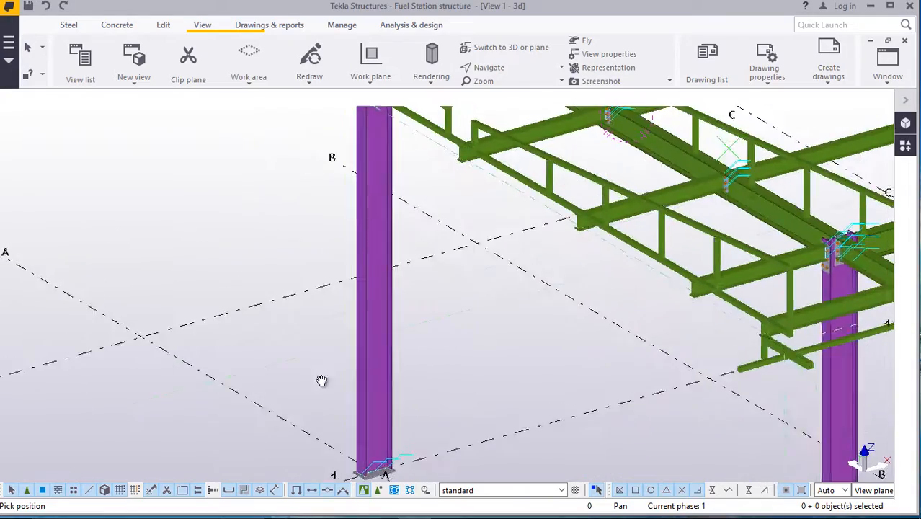
scroll(263, 333, down, 3)
scroll(149, 168, up, 1)
scroll(158, 165, up, 5)
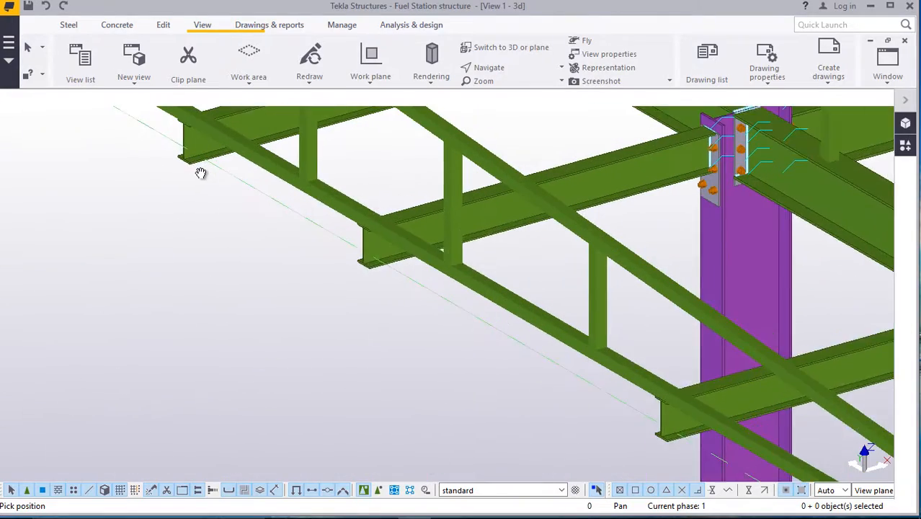
scroll(170, 155, down, 4)
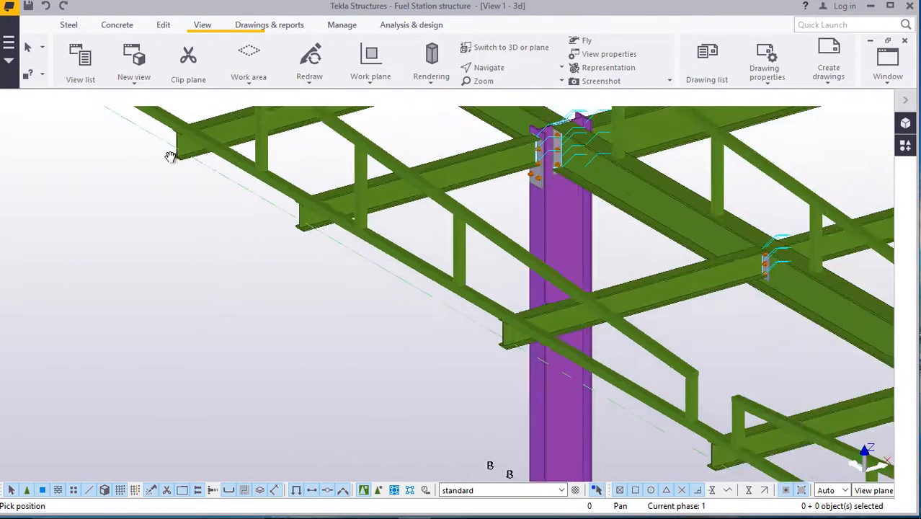
scroll(206, 162, up, 1)
scroll(394, 299, down, 2)
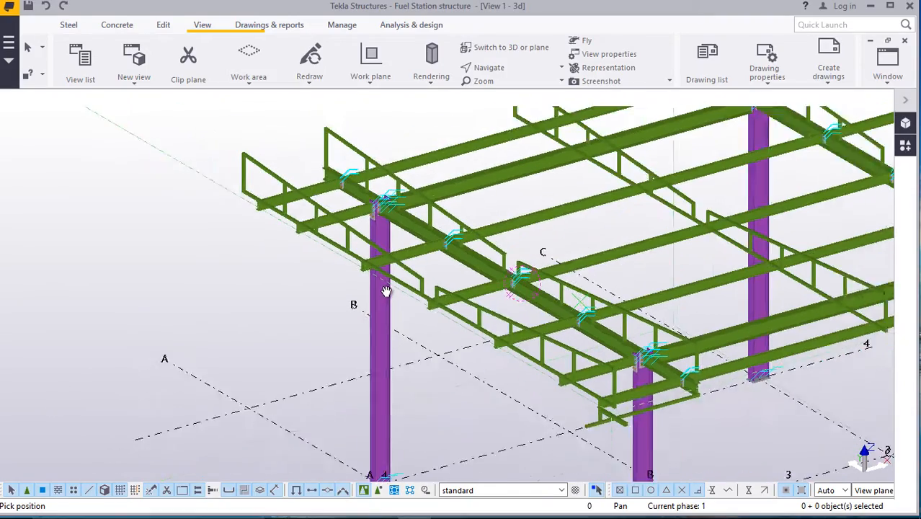
scroll(384, 292, up, 1)
scroll(519, 361, up, 3)
scroll(160, 230, down, 3)
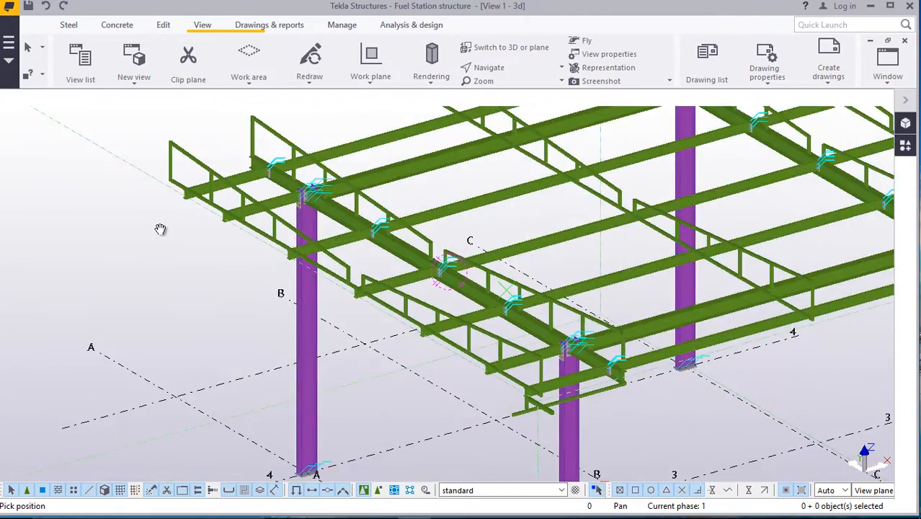
Start a steel beam at the bottom flange's lower outer corner on the end of the outermost rafter.
scroll(178, 186, up, 6)
scroll(199, 176, up, 4)
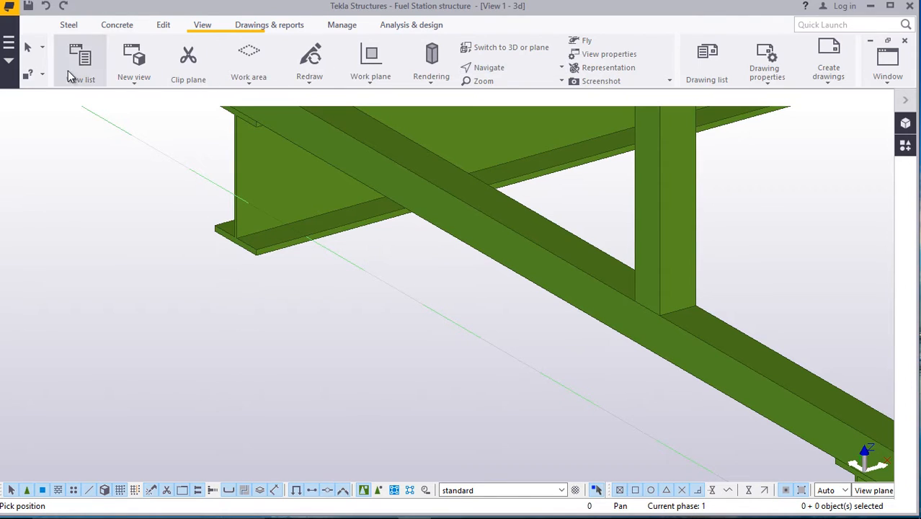
click(69, 27)
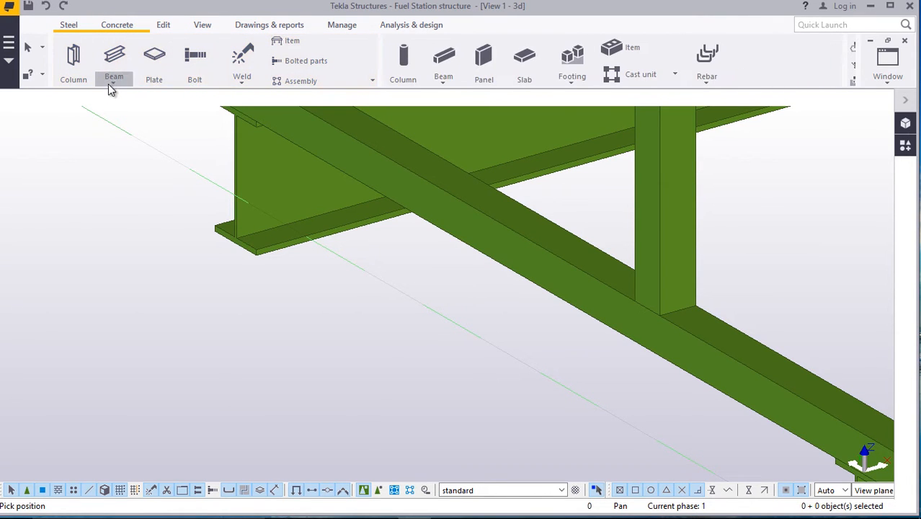
click(110, 82)
click(126, 103)
scroll(209, 231, up, 5)
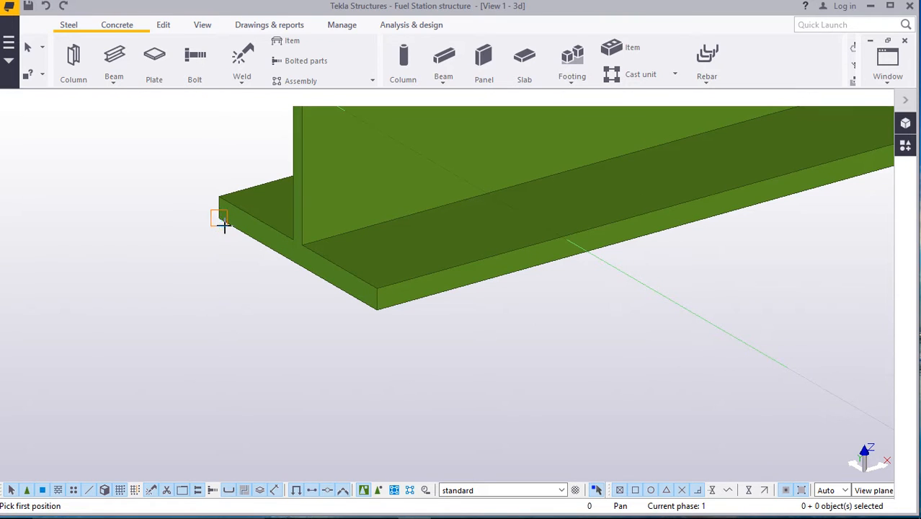
click(223, 226)
End the beam at the bottom flange's lower corner on the opposite outermost rafter's end, 13080 mm long, and finish the command.
scroll(209, 238, down, 5)
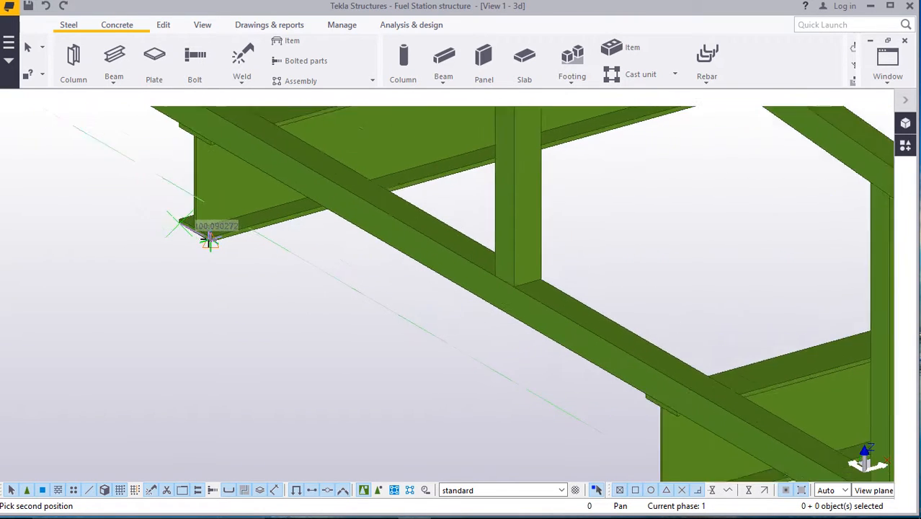
scroll(209, 241, down, 6)
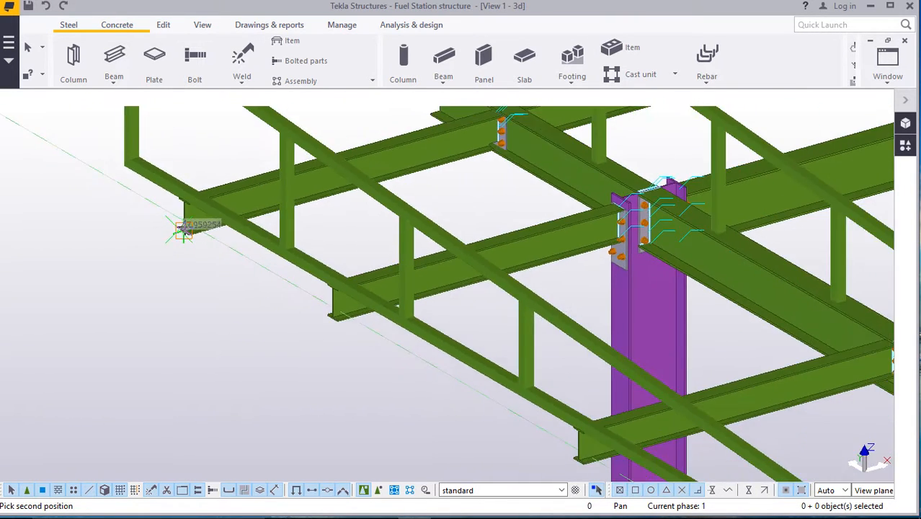
scroll(185, 230, down, 6)
scroll(490, 403, up, 4)
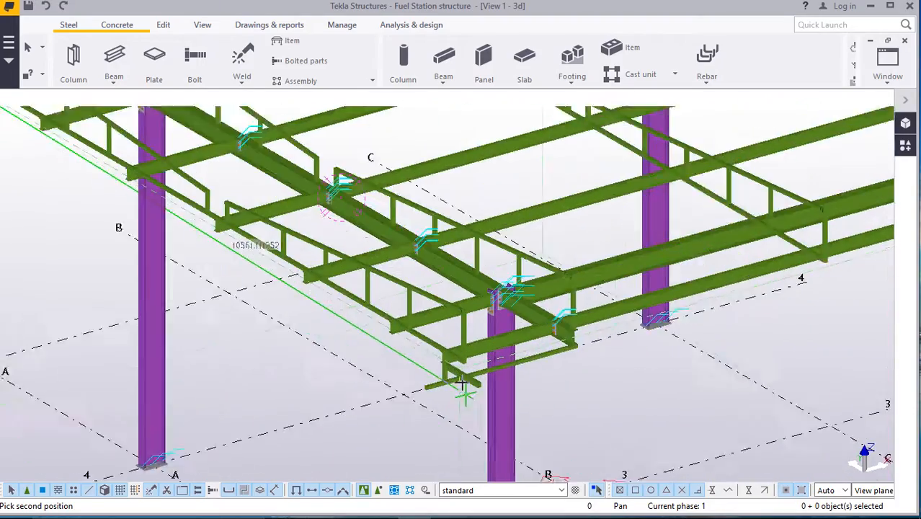
scroll(462, 384, up, 8)
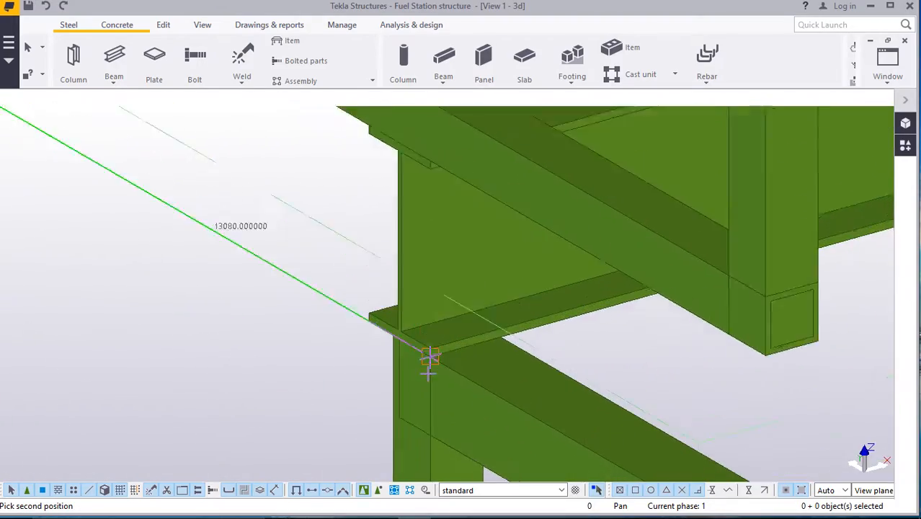
scroll(429, 367, up, 3)
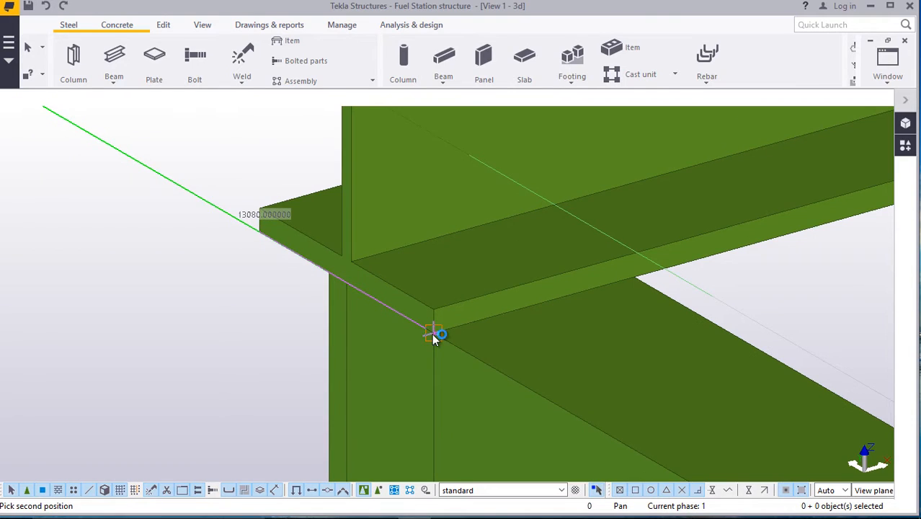
click(432, 333)
right_click(432, 333)
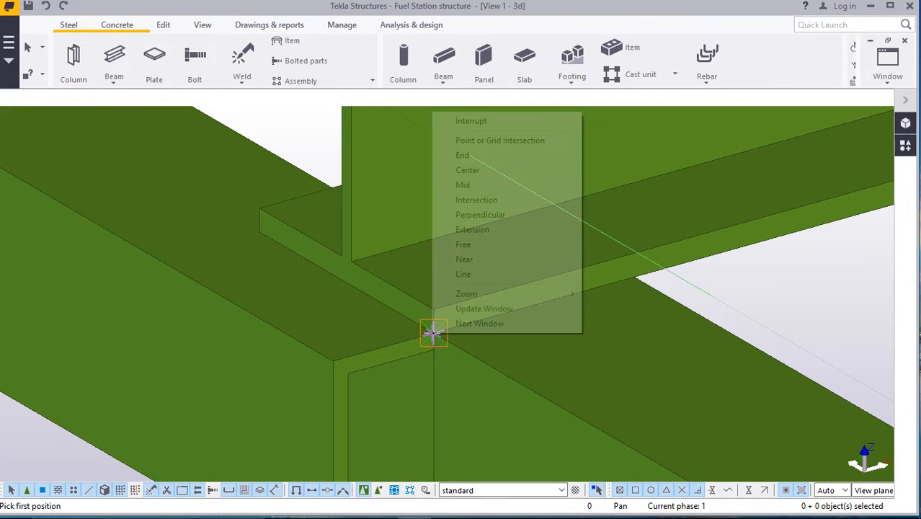
click(454, 122)
Delete the crossing tubes that project beneath the outermost rafter's end beside the new beam.
scroll(407, 295, down, 6)
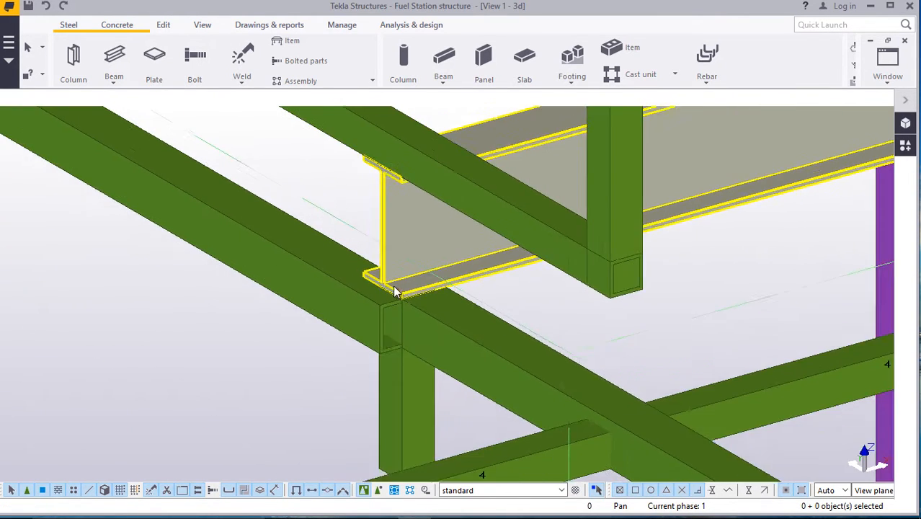
scroll(394, 291, down, 3)
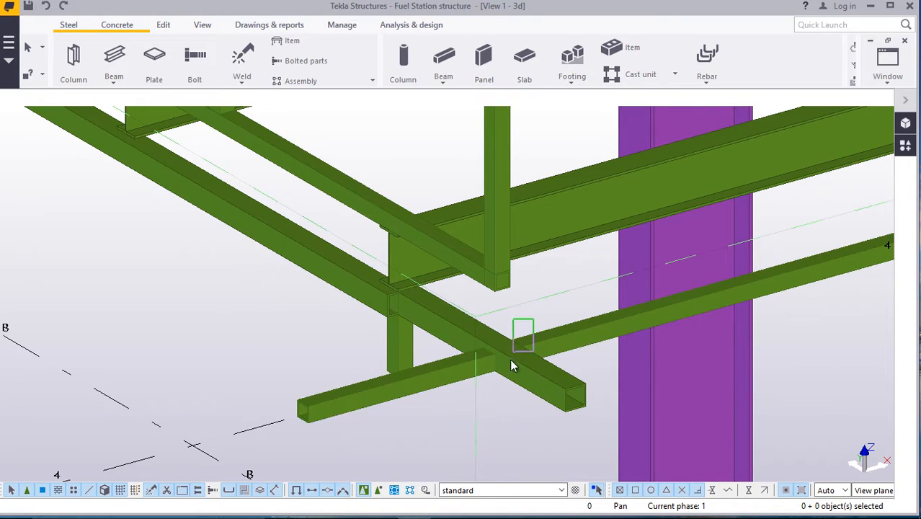
drag(502, 383, 501, 381)
right_click(299, 318)
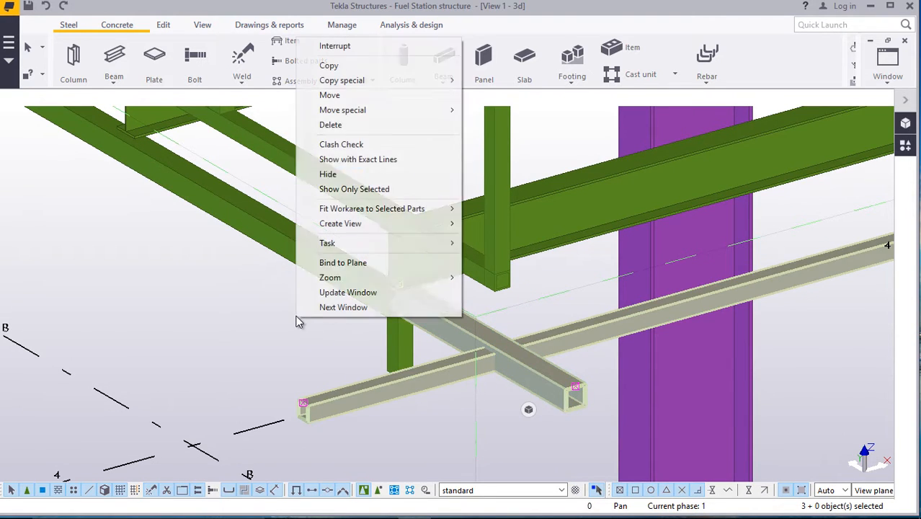
click(330, 125)
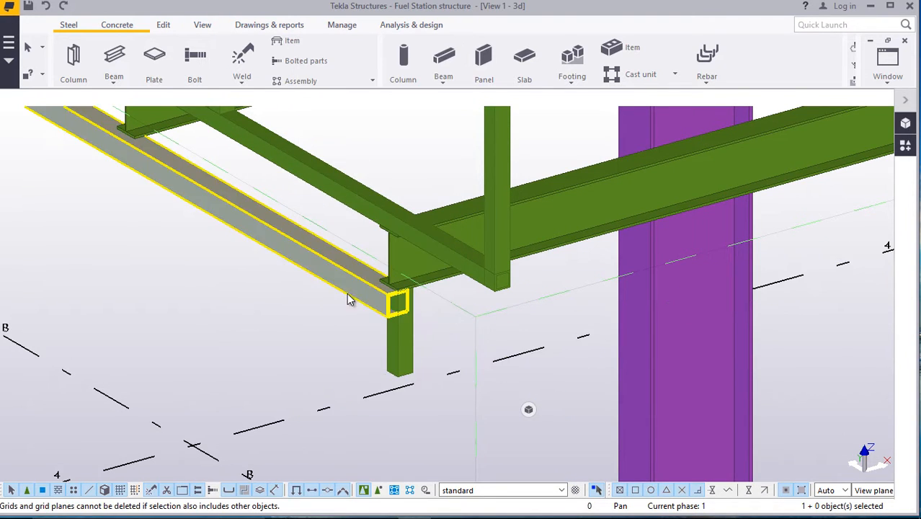
Delete the short vertical tube hanging below the outermost rafter at the new beam's end.
scroll(411, 274, up, 4)
click(397, 425)
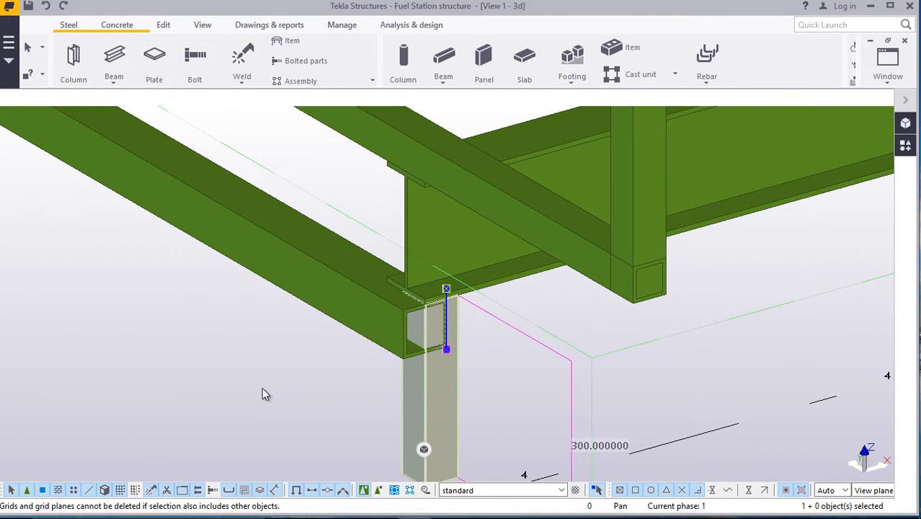
right_click(272, 389)
click(321, 159)
Move the tube edge beam 40 mm so its upper outer corner meets the lower flange corner at the outermost rafter's end.
scroll(369, 301, up, 2)
scroll(369, 302, up, 2)
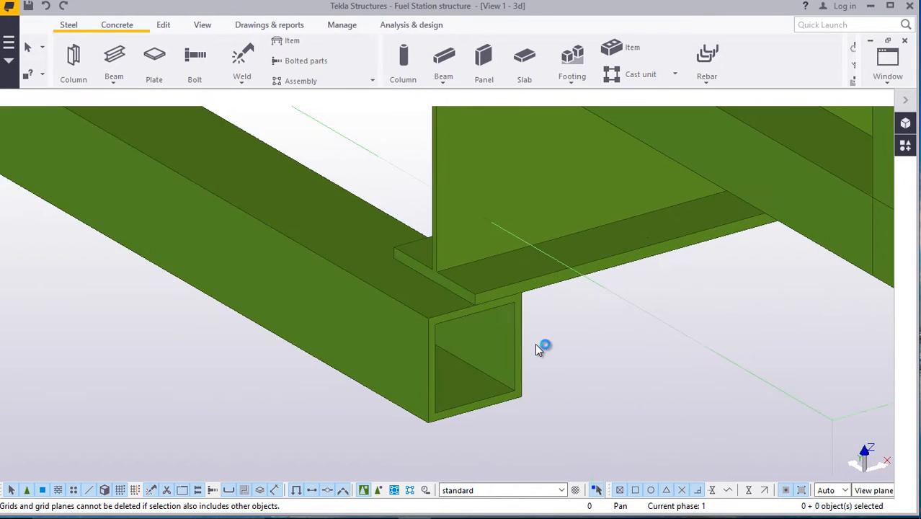
click(513, 340)
right_click(503, 336)
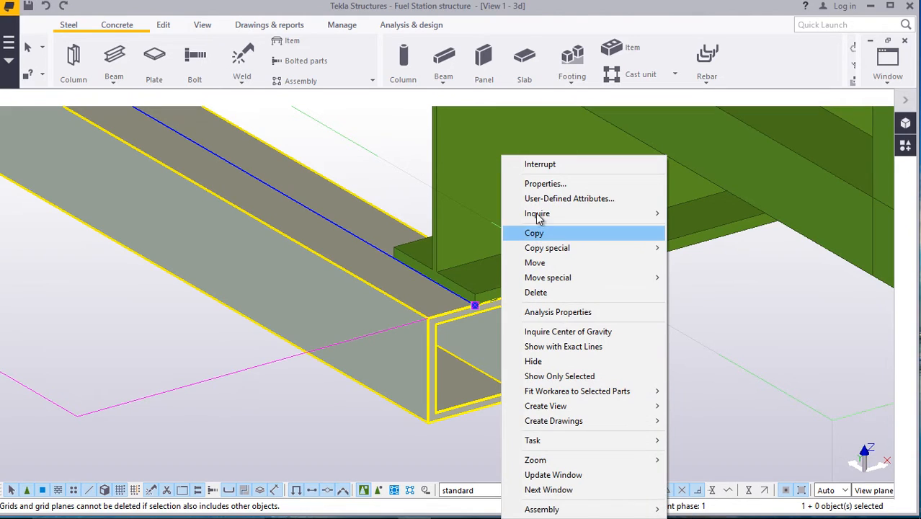
click(536, 263)
scroll(423, 324, up, 4)
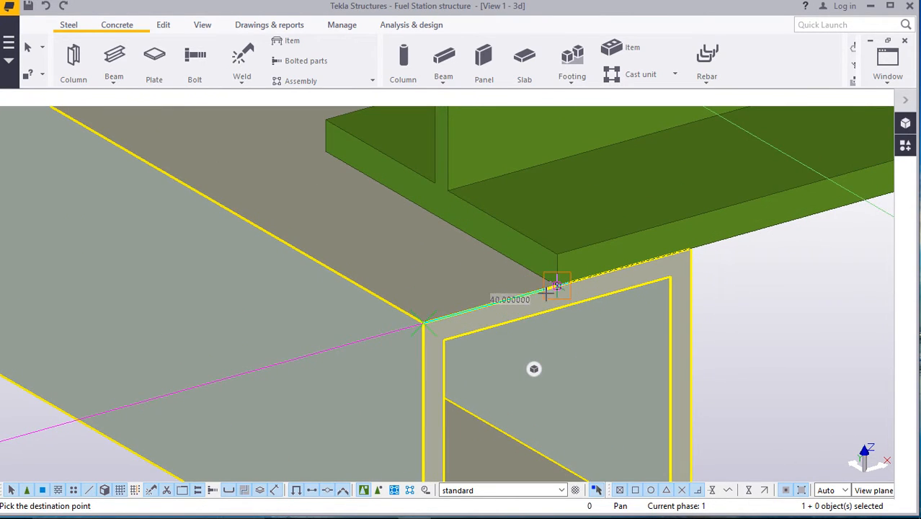
click(555, 284)
scroll(536, 308, down, 5)
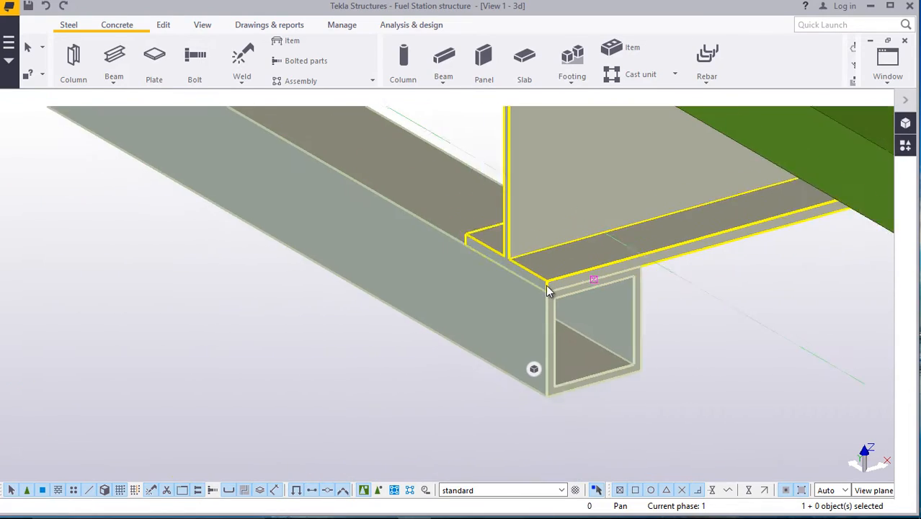
Examine how the moved edge beam sits beneath the rafter flanges along its length and at its ends.
scroll(596, 311, down, 6)
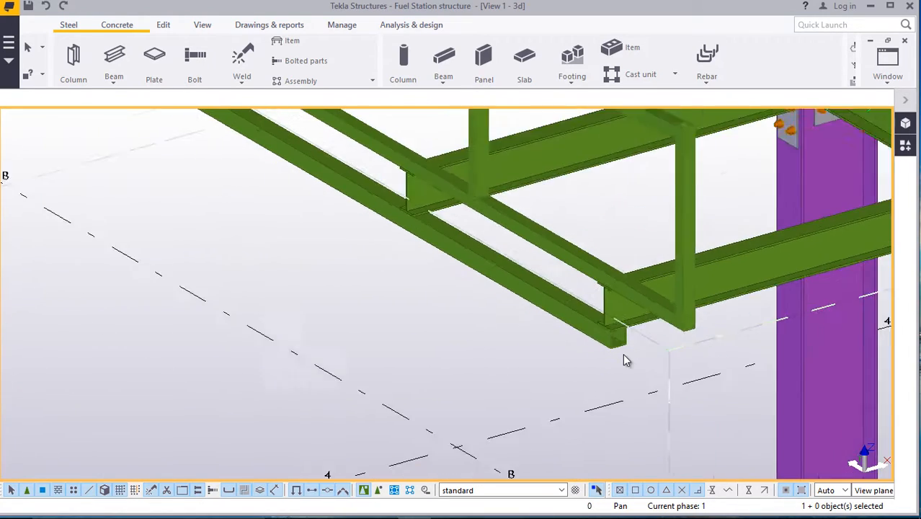
scroll(578, 359, down, 2)
scroll(598, 353, up, 8)
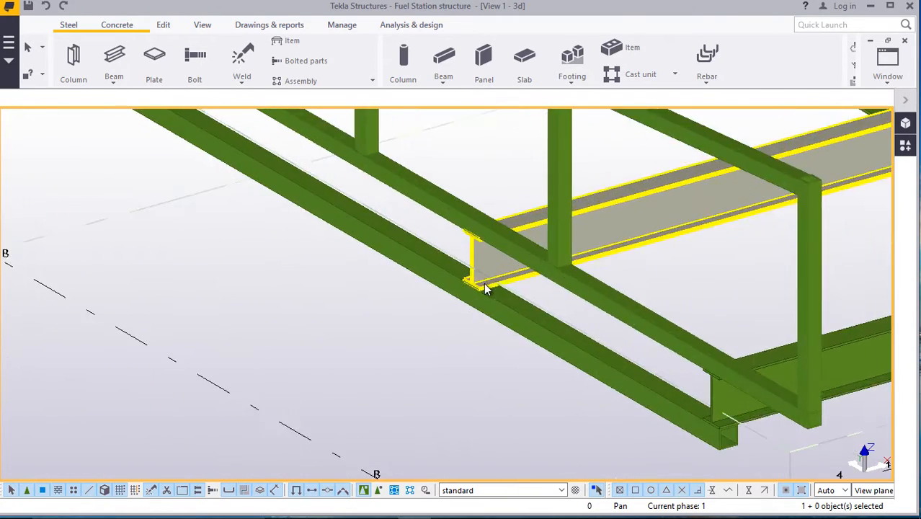
scroll(490, 288, up, 2)
scroll(505, 302, down, 8)
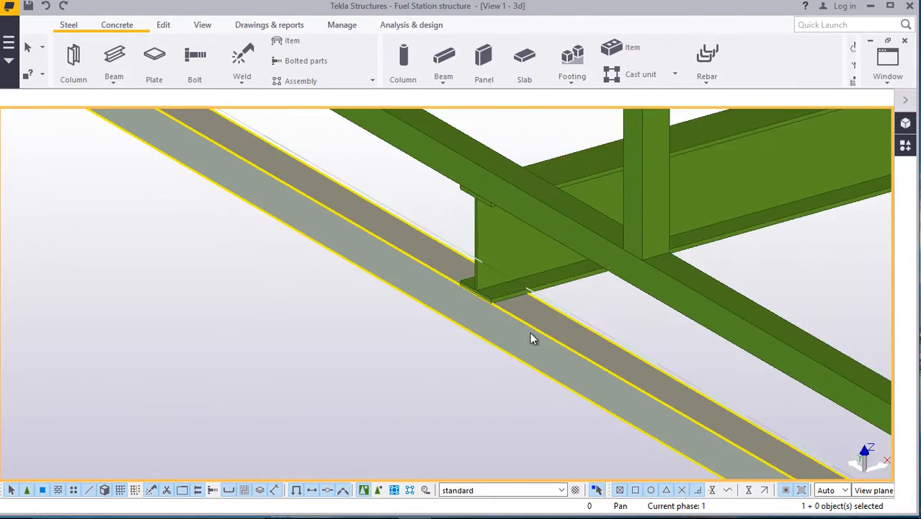
scroll(389, 227, up, 1)
scroll(307, 216, up, 5)
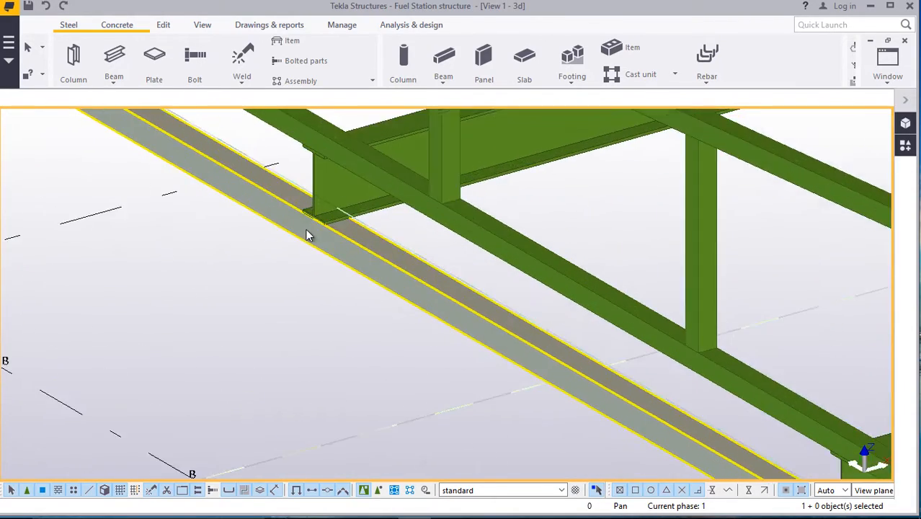
scroll(324, 216, down, 6)
scroll(514, 313, down, 4)
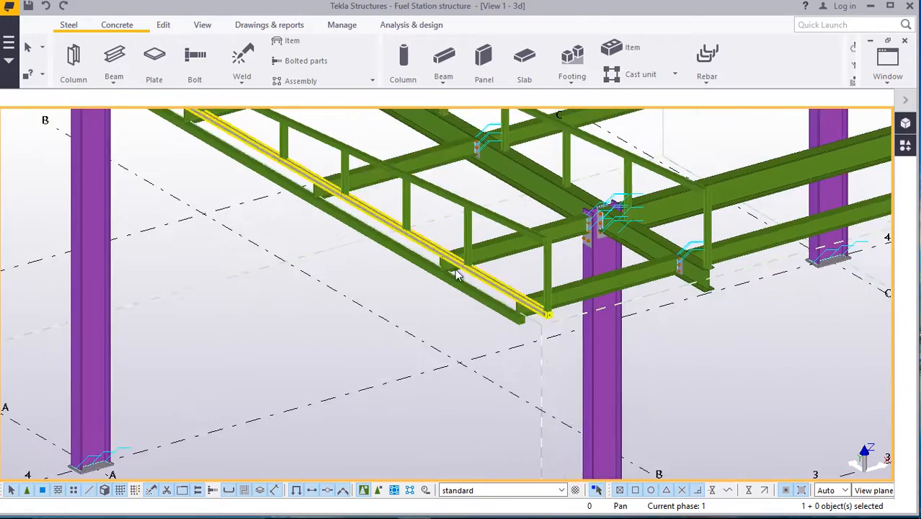
scroll(513, 312, up, 7)
scroll(508, 318, down, 4)
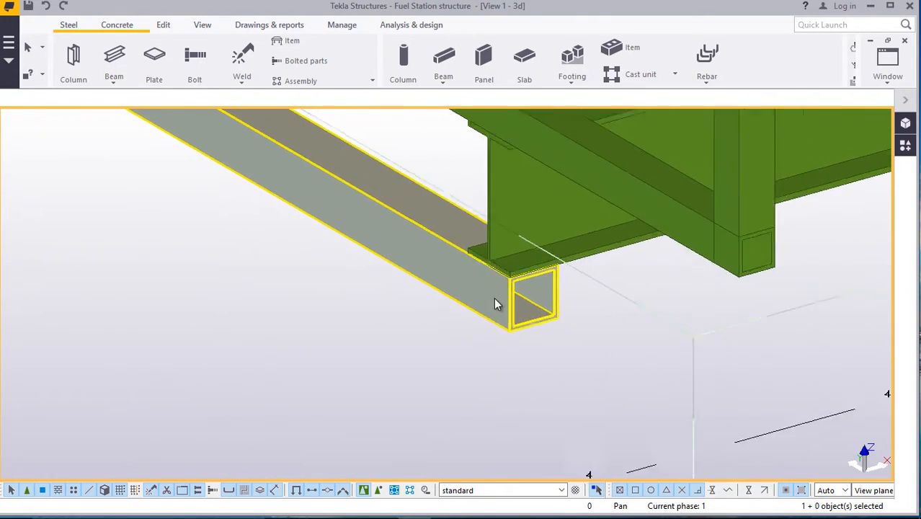
scroll(498, 317, down, 2)
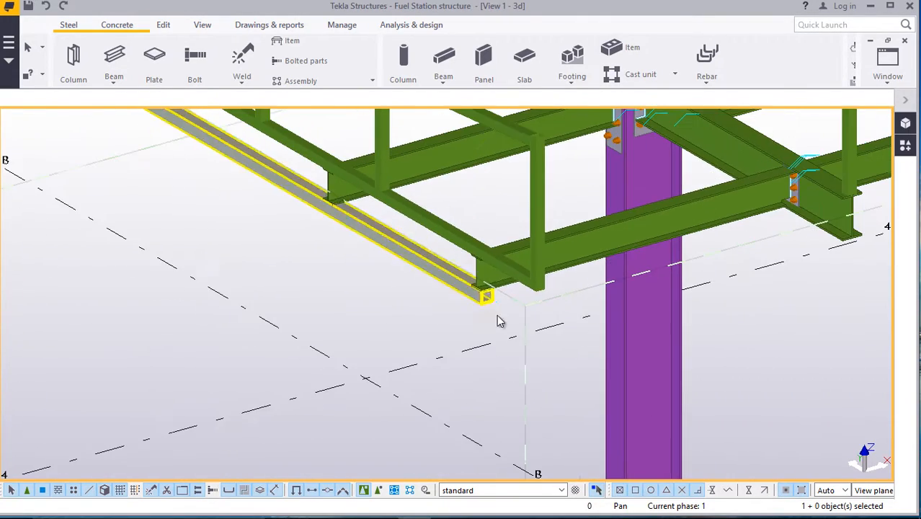
scroll(658, 402, down, 3)
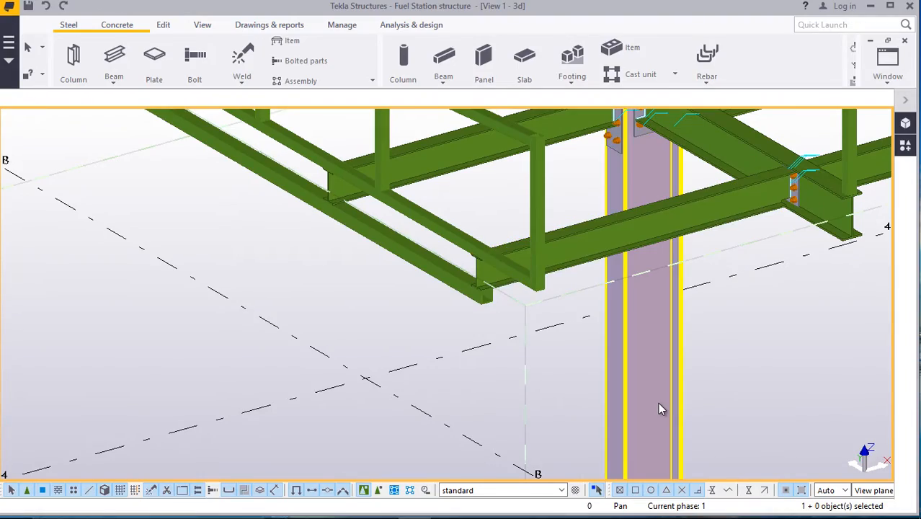
scroll(658, 405, down, 3)
scroll(200, 144, up, 3)
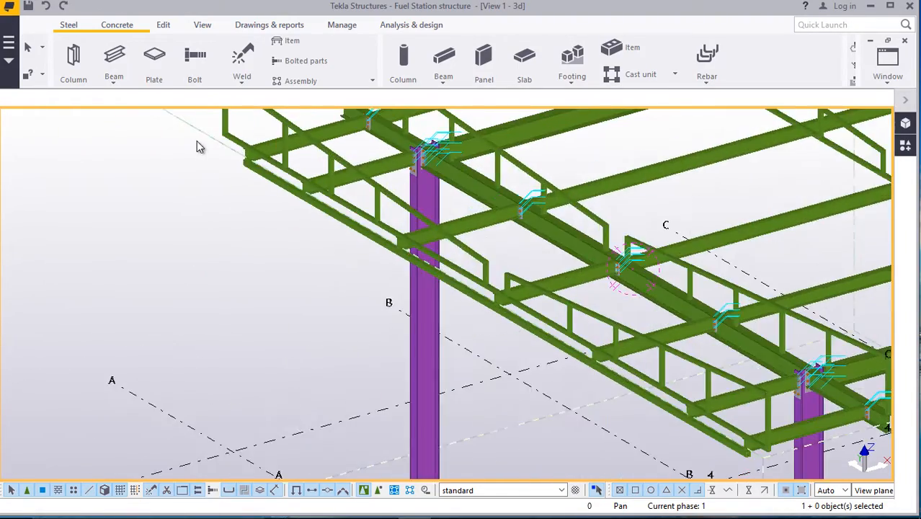
scroll(246, 144, down, 2)
scroll(201, 241, down, 3)
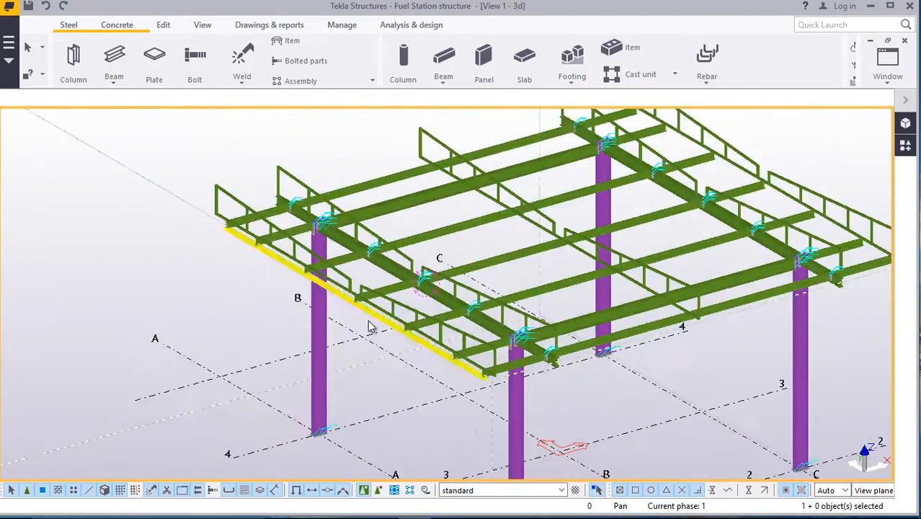
Set the edge beam's end offset Dx to 550 mm at its end point and apply the change to the beam.
scroll(484, 372, up, 6)
scroll(507, 357, up, 5)
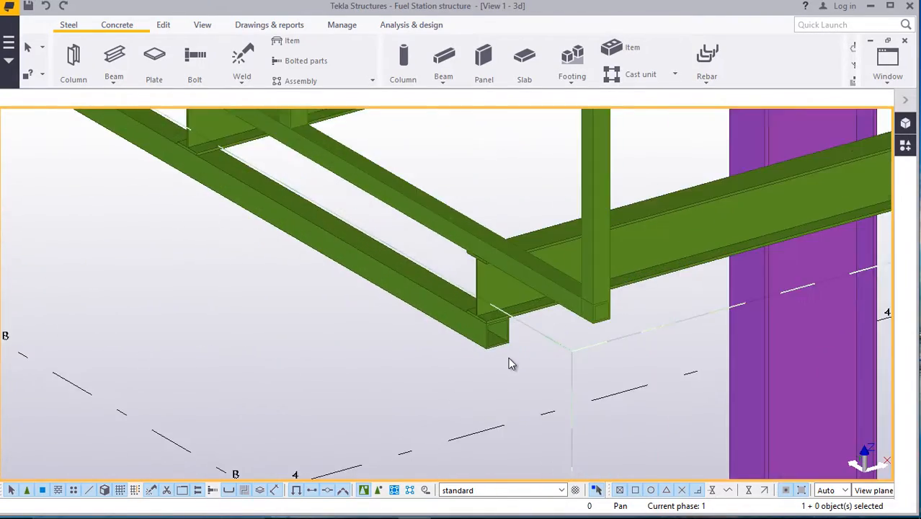
double_click(507, 348)
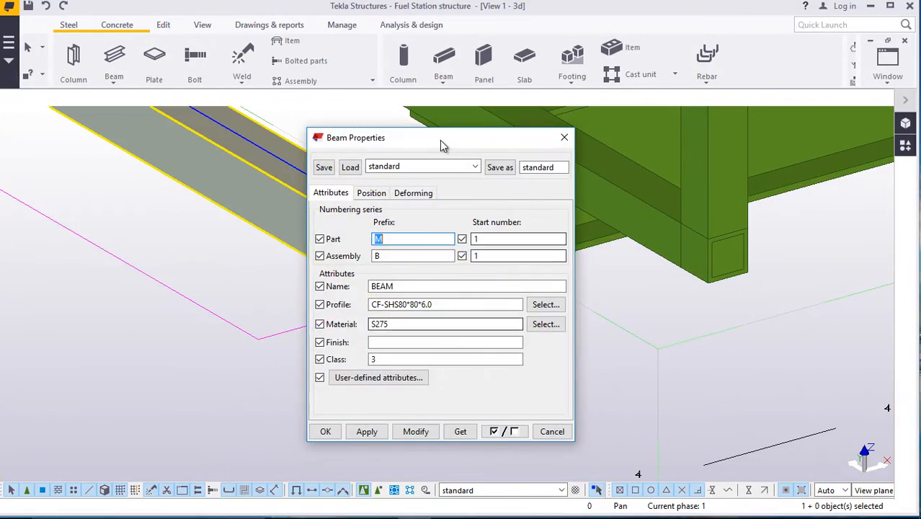
drag(440, 140, 765, 124)
click(580, 165)
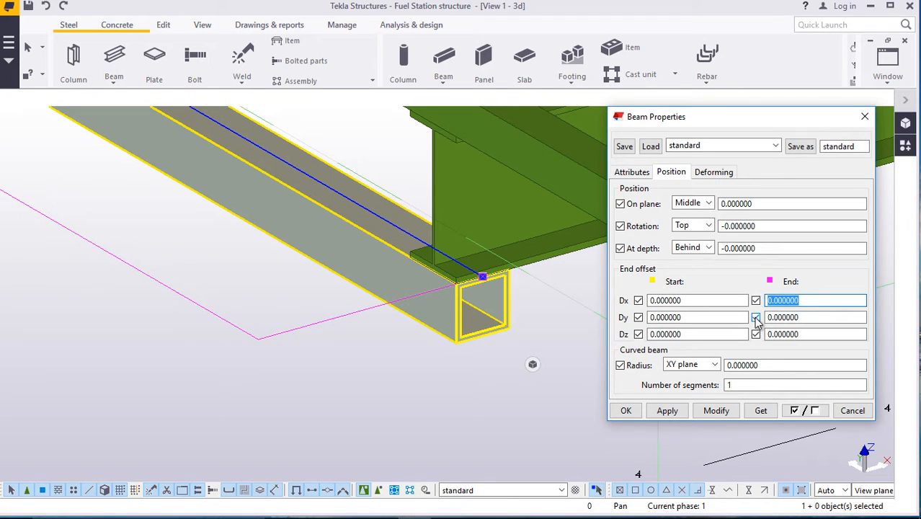
click(716, 414)
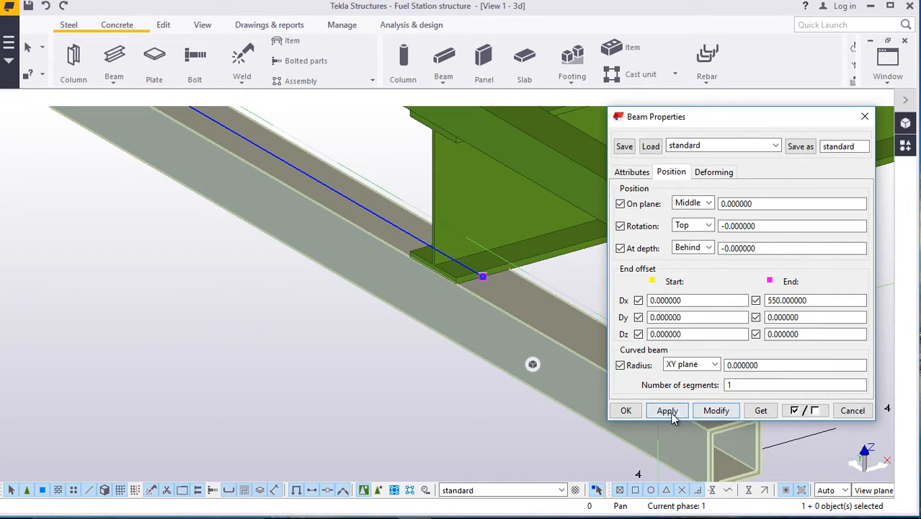
click(635, 414)
click(344, 380)
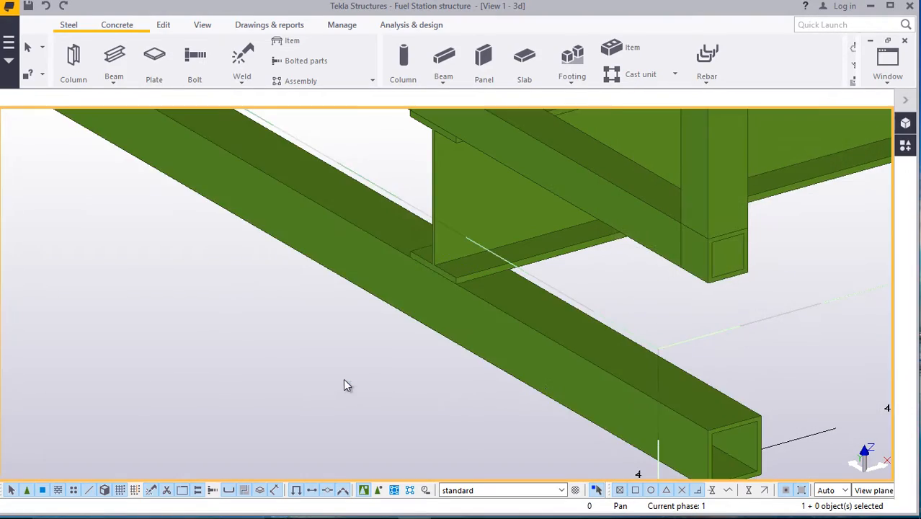
Set the edge beam's start offset Dx to -550 mm so it extends past the opposite outermost rafter.
scroll(567, 379, down, 5)
scroll(609, 409, down, 6)
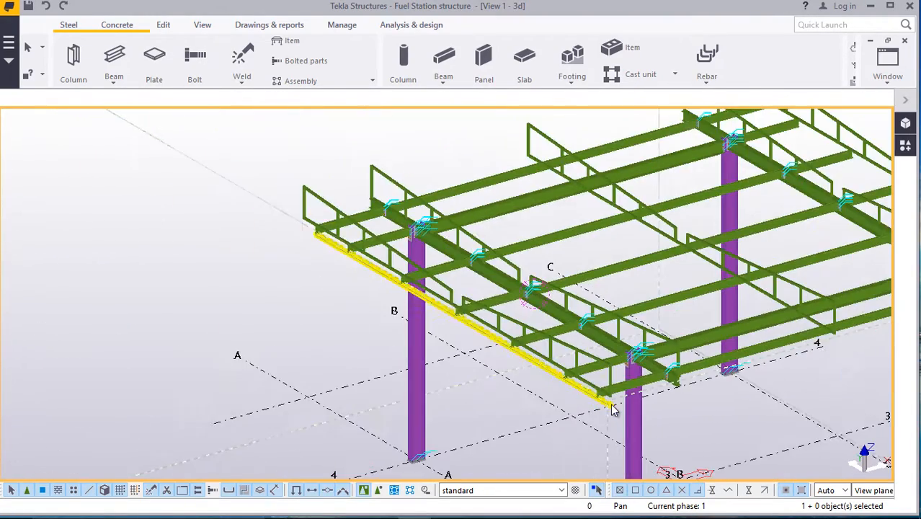
scroll(288, 212, up, 4)
scroll(322, 235, up, 5)
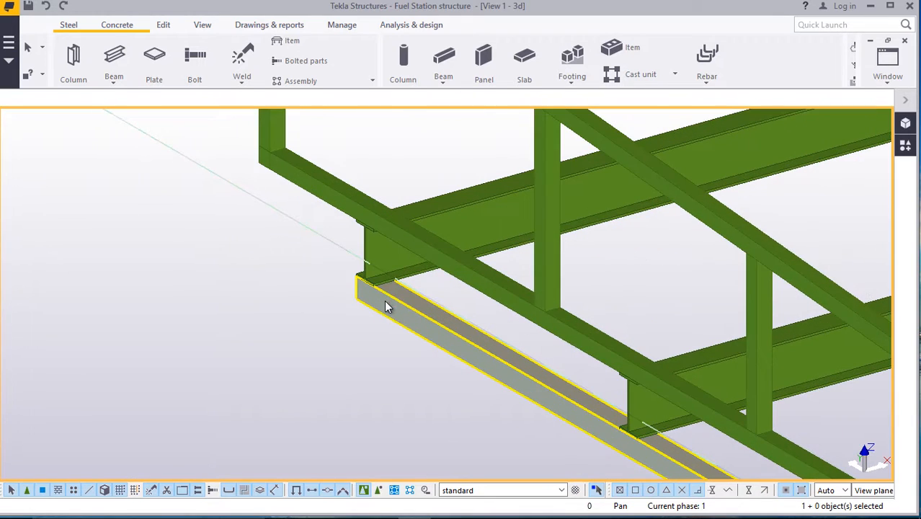
double_click(384, 305)
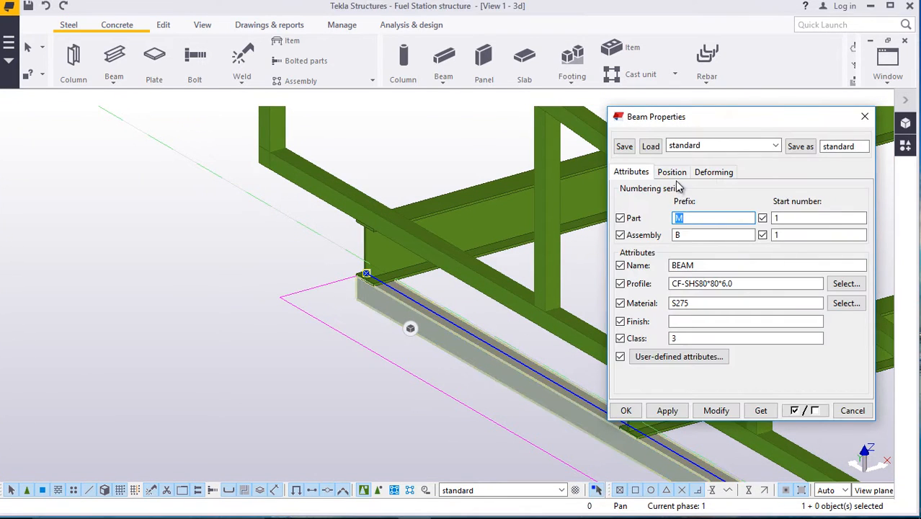
click(671, 172)
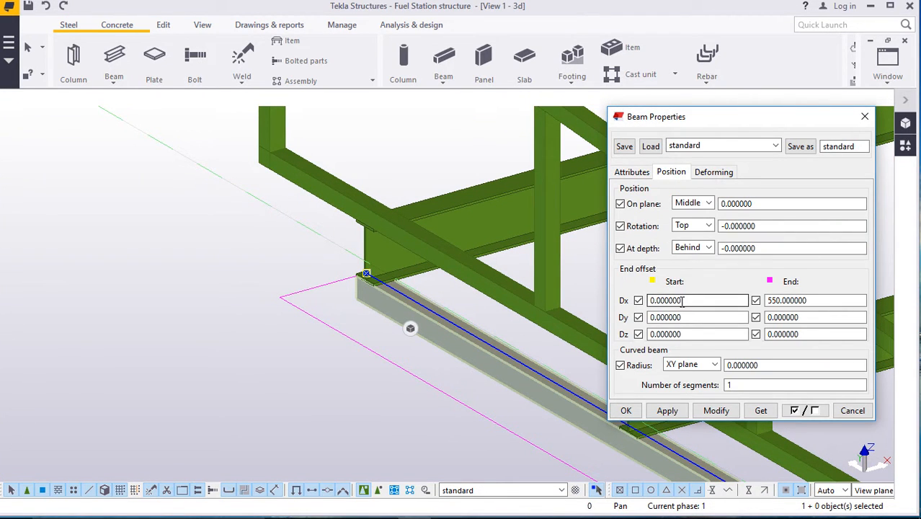
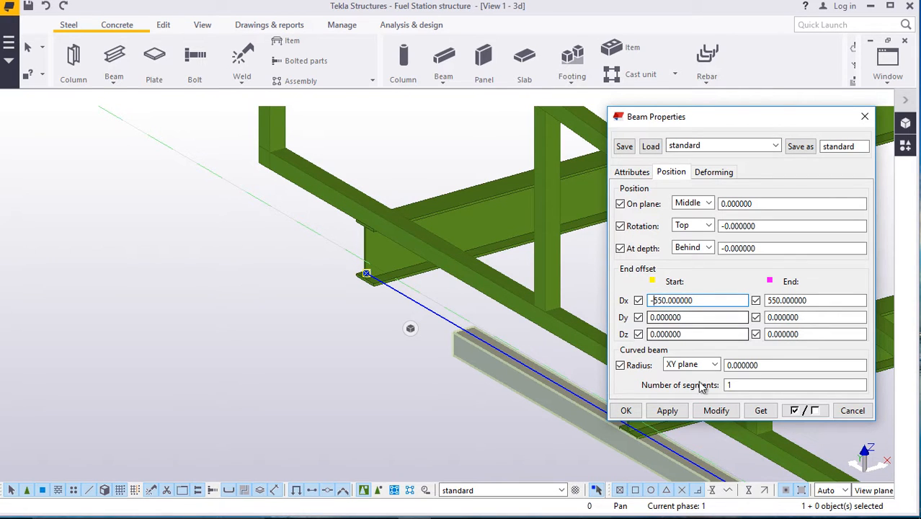
click(713, 413)
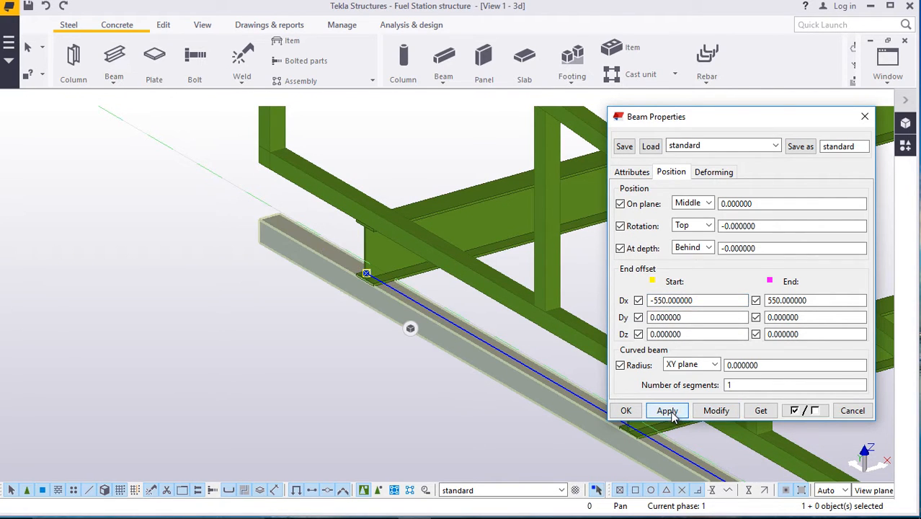
click(635, 412)
Rotate the 3D view around the roof edge to examine both extended ends of the tube edge beam.
scroll(287, 290, down, 5)
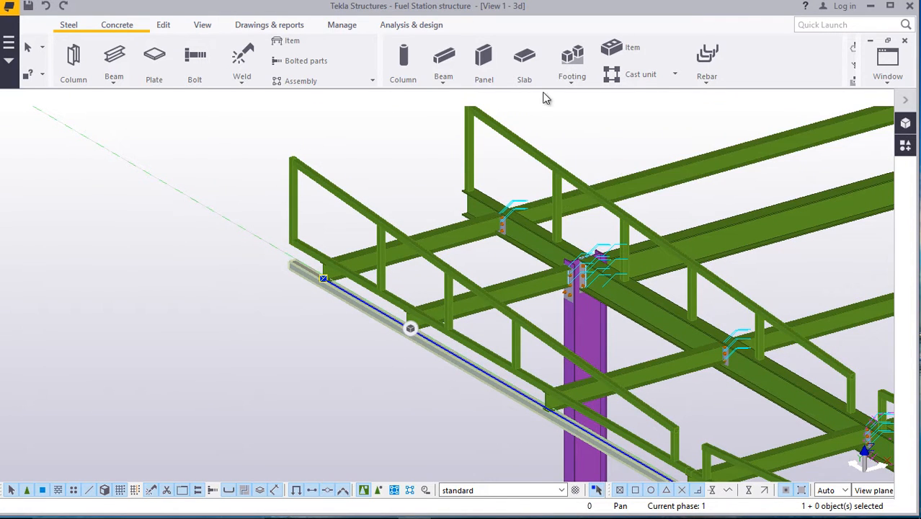
click(207, 29)
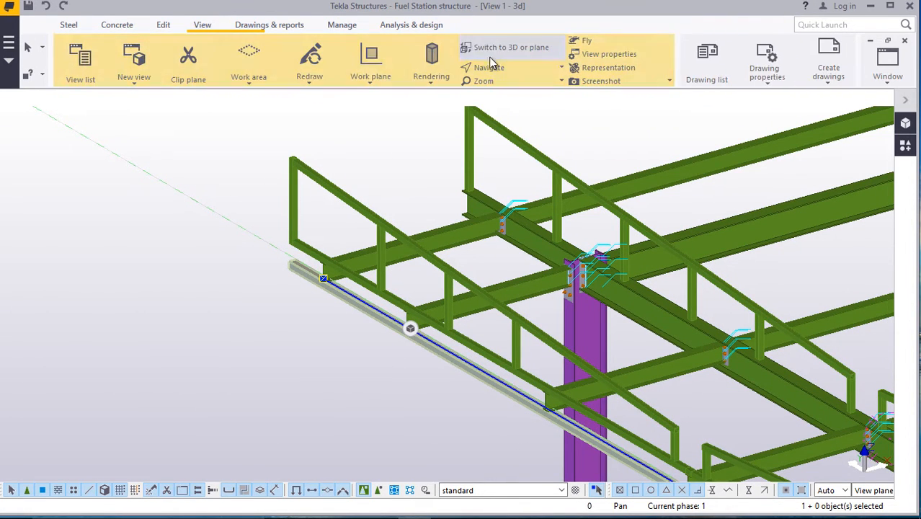
click(496, 70)
click(492, 141)
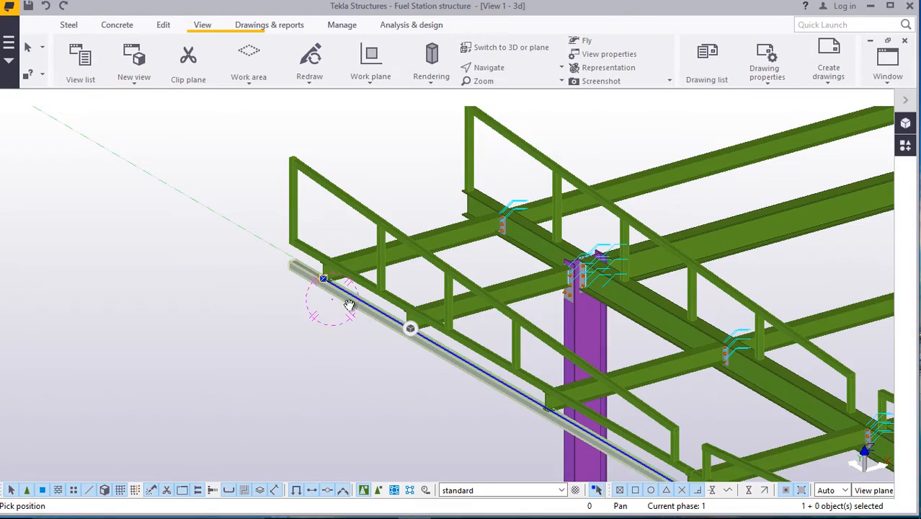
drag(349, 305, 205, 216)
right_click(177, 193)
click(209, 201)
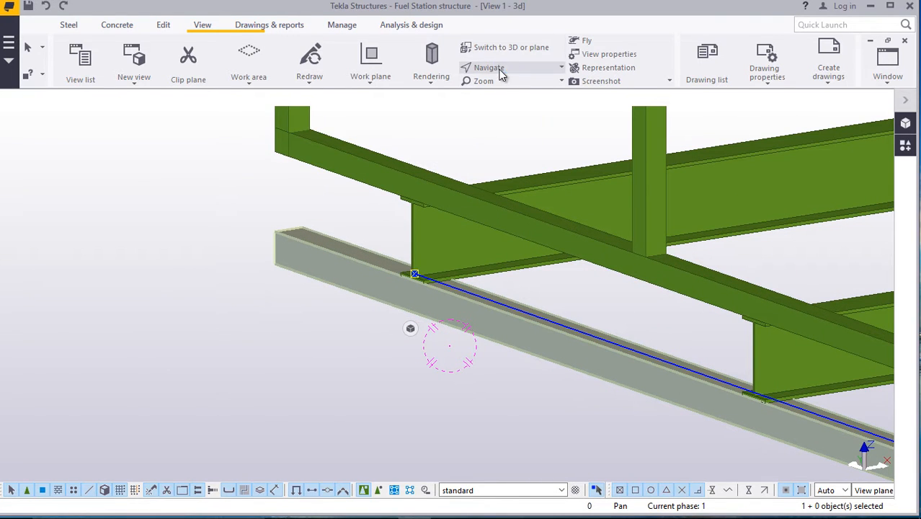
click(501, 75)
click(506, 86)
click(301, 276)
drag(304, 276, 276, 185)
scroll(274, 183, down, 5)
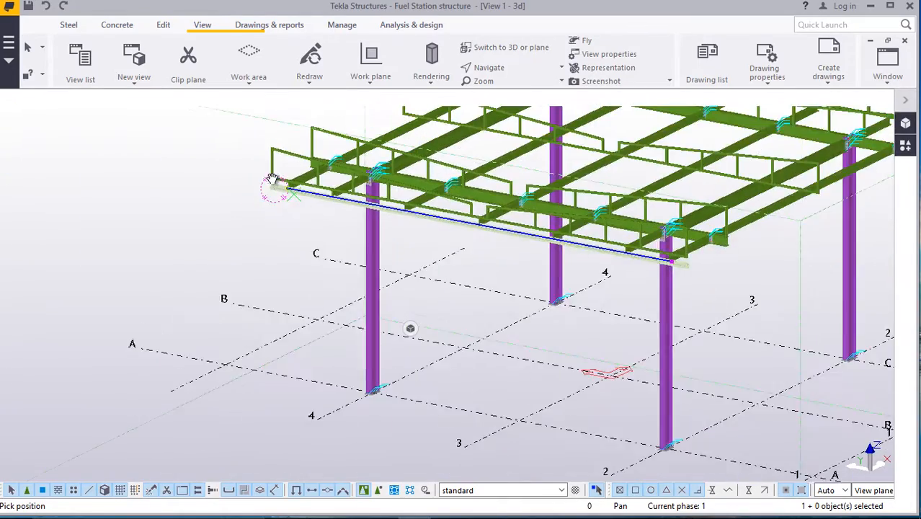
ctrl+middle_drag(539, 179, 458, 179)
scroll(398, 296, up, 3)
scroll(395, 297, up, 6)
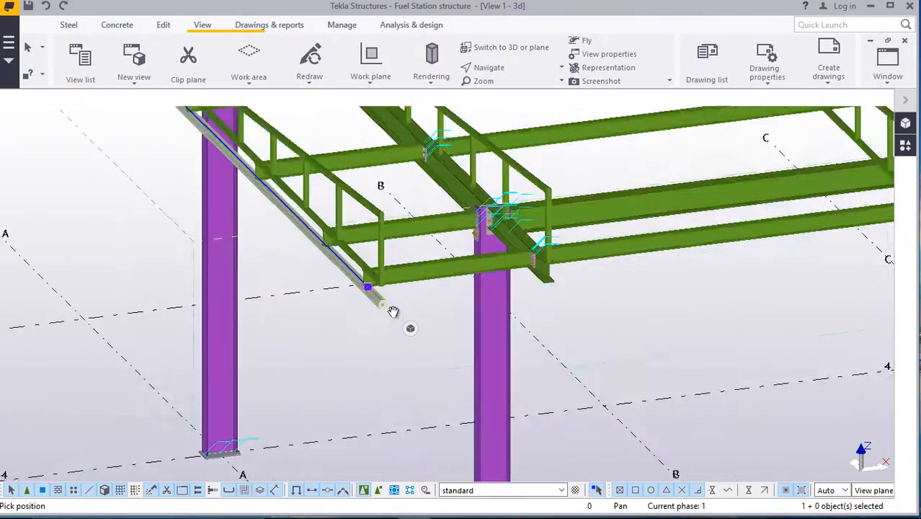
scroll(311, 239, up, 2)
right_click(674, 297)
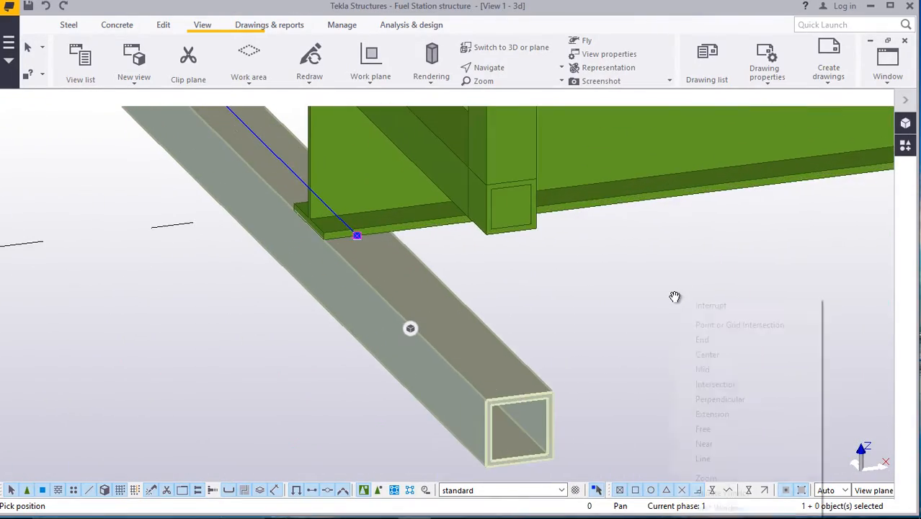
click(700, 308)
Copy the tube edge beam from its edge point under the rafter flange to the bottom flange corner at the opposite rafter end.
right_click(677, 279)
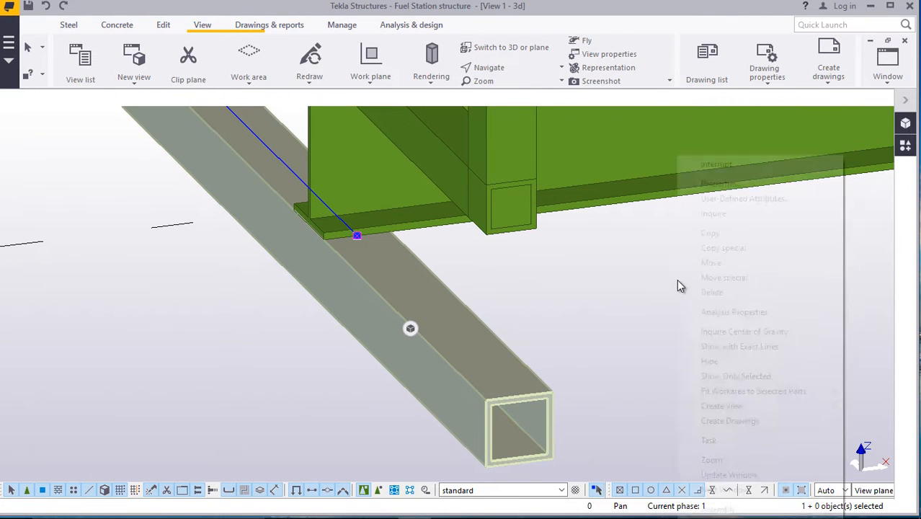
click(710, 234)
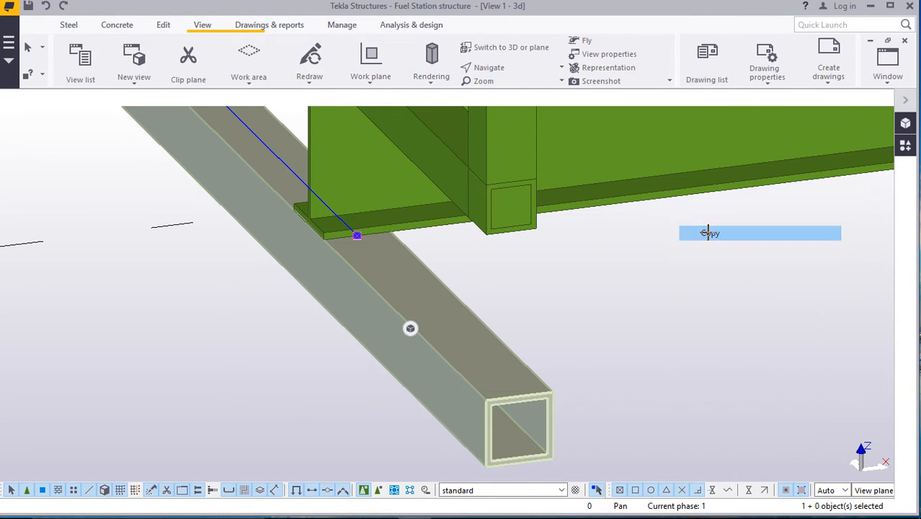
scroll(357, 235, up, 5)
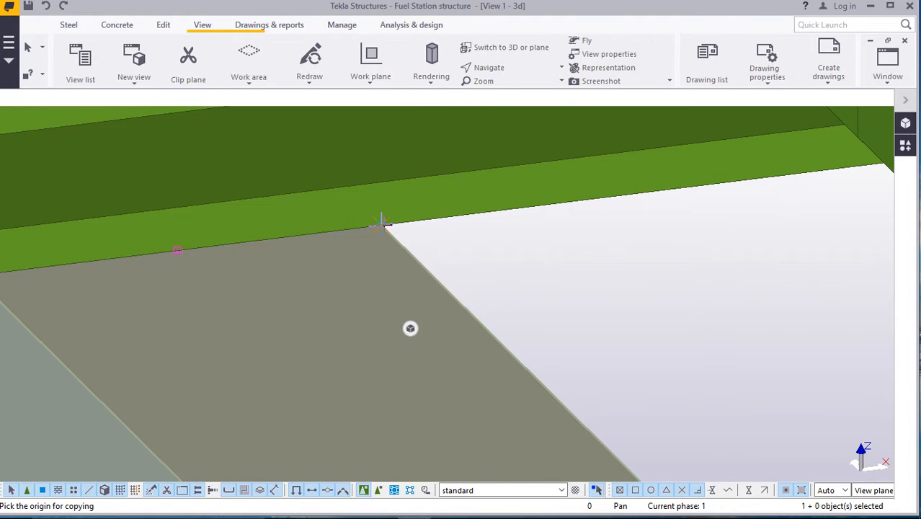
click(380, 224)
scroll(379, 237, down, 5)
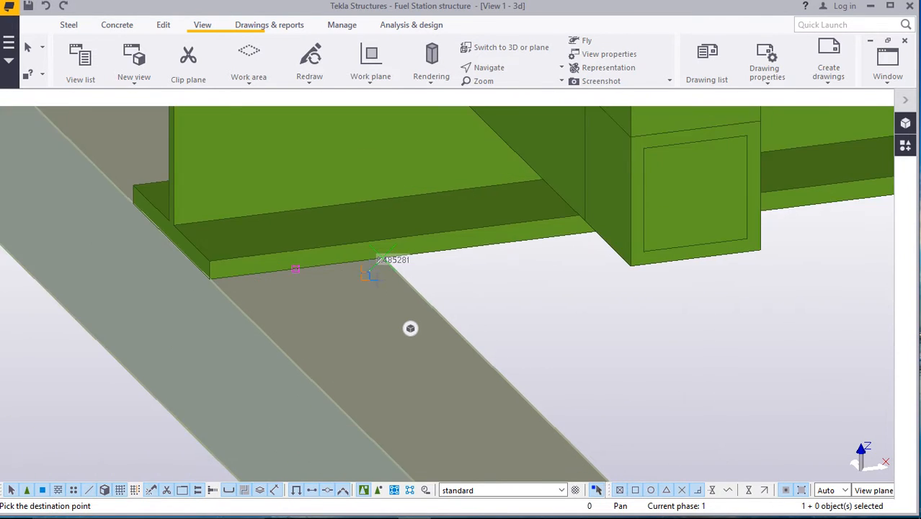
scroll(389, 288, down, 6)
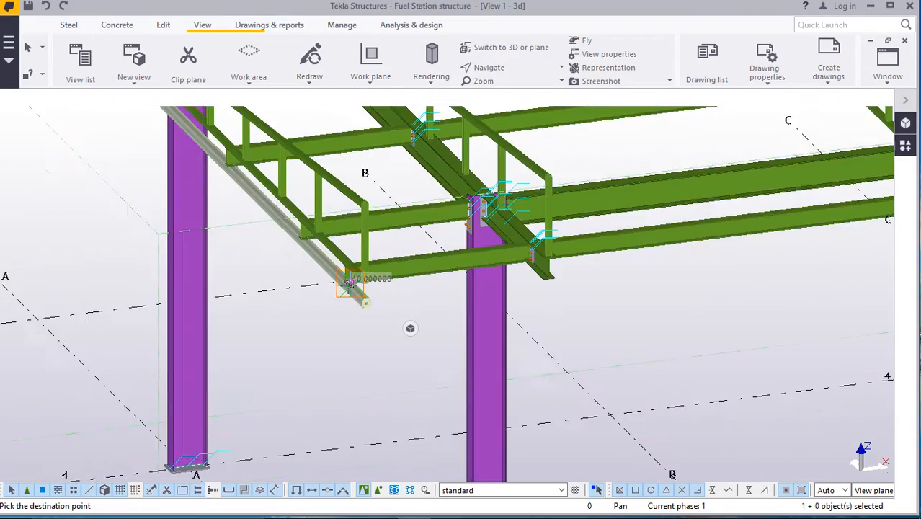
scroll(437, 295, down, 4)
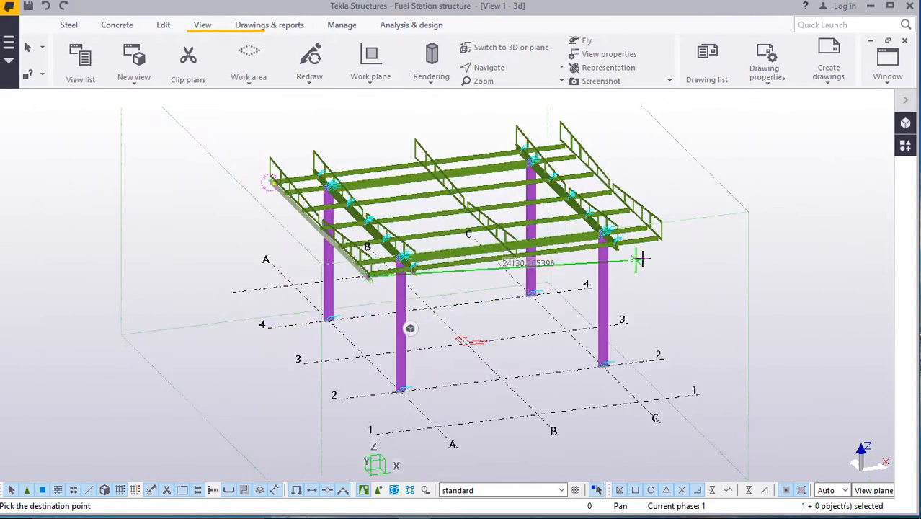
scroll(651, 238, up, 7)
scroll(651, 237, up, 8)
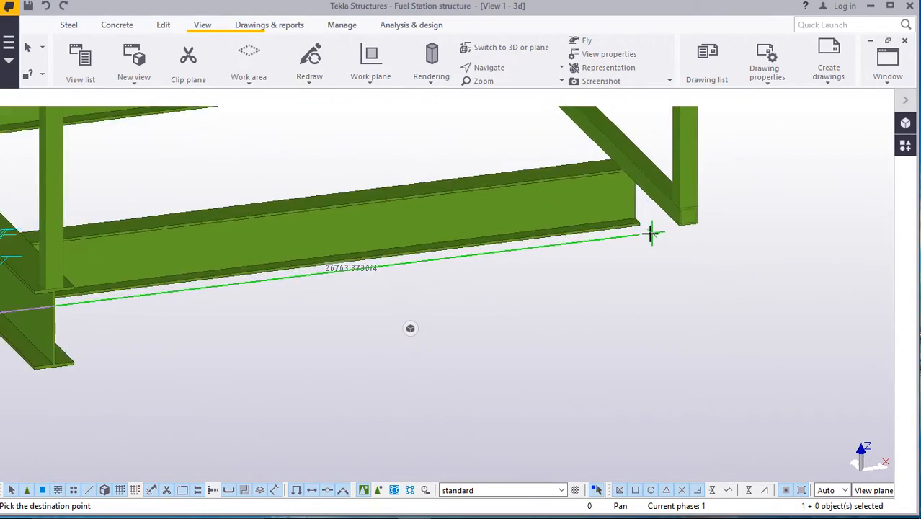
scroll(649, 228, up, 4)
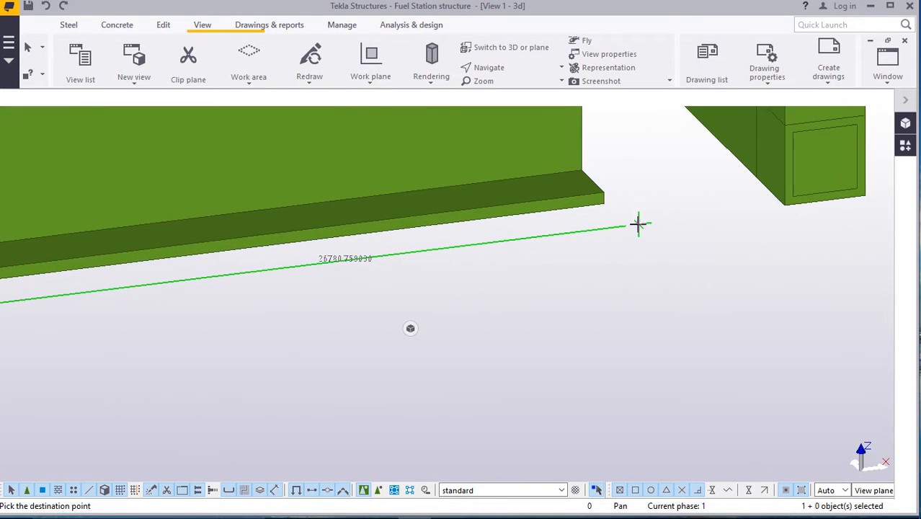
scroll(604, 204, up, 3)
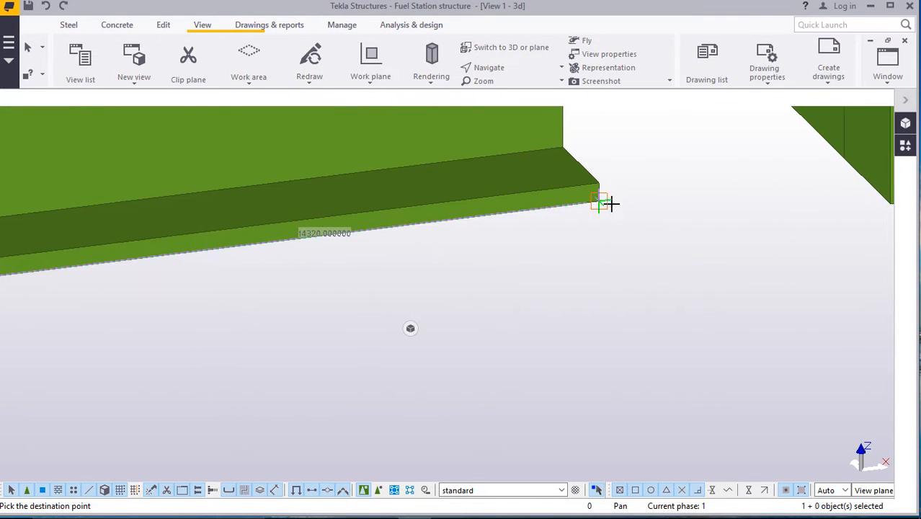
click(600, 201)
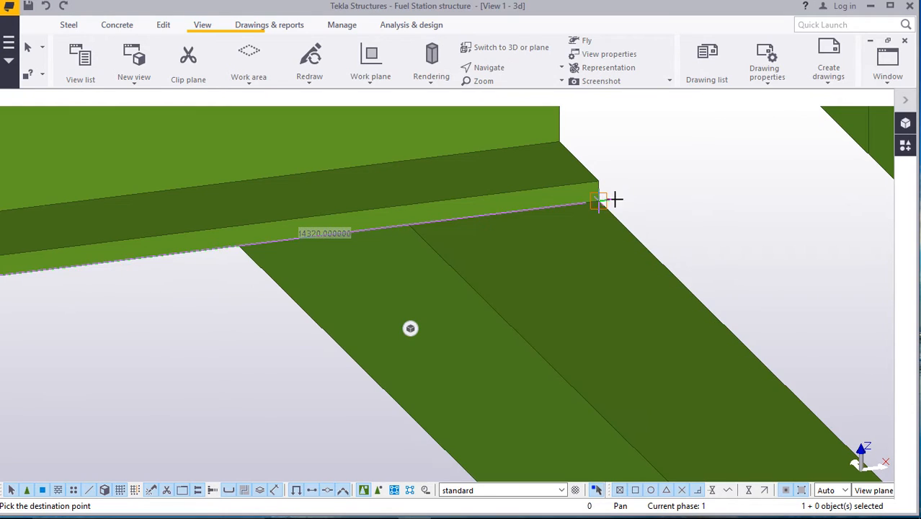
right_click(663, 184)
click(674, 194)
scroll(645, 206, down, 3)
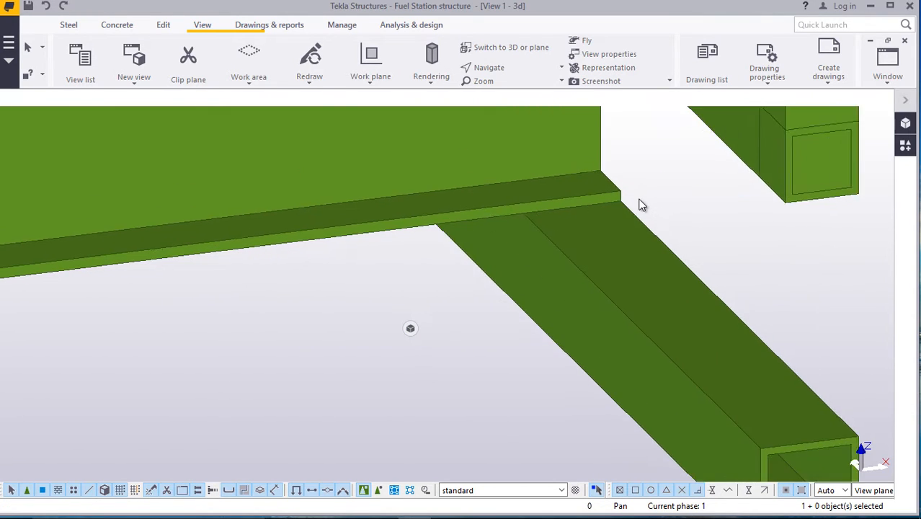
scroll(659, 209, down, 2)
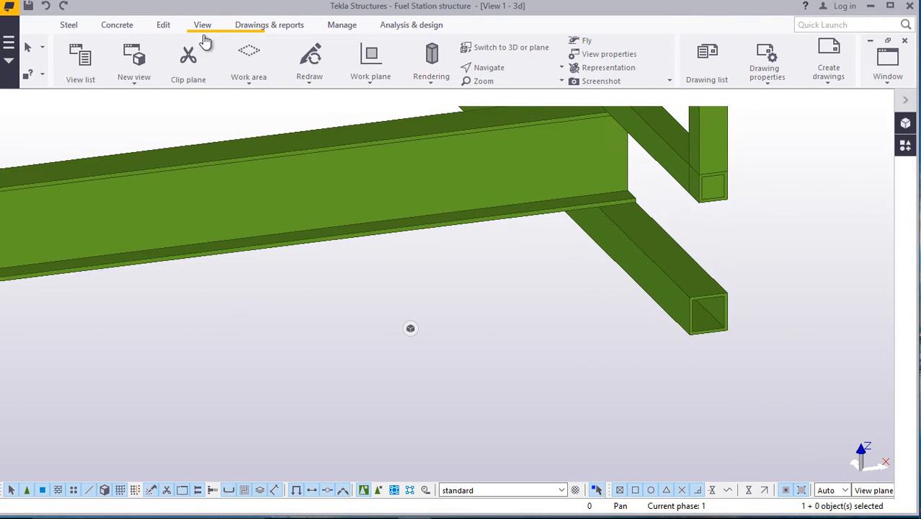
Rotate the 3D view around the roof to examine the main girder's end flange near grid A.
click(498, 70)
click(497, 89)
drag(616, 197, 385, 221)
scroll(292, 226, up, 6)
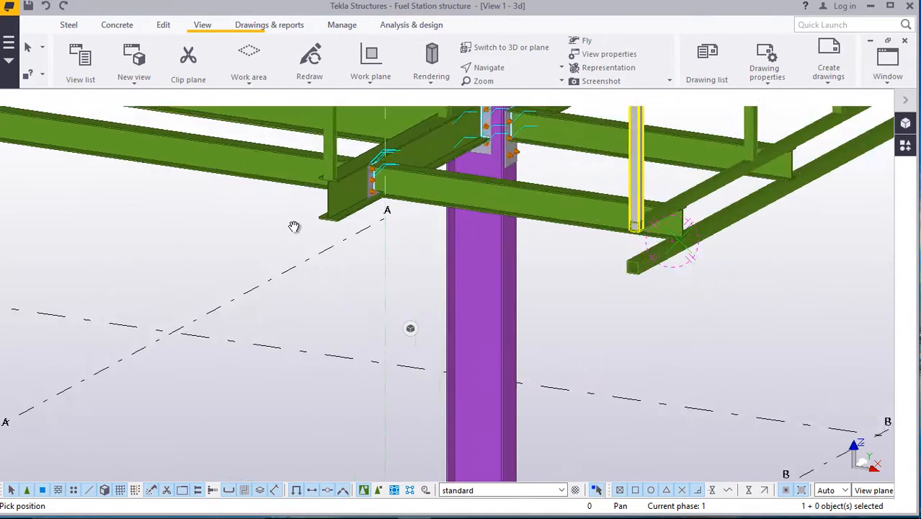
scroll(482, 278, down, 1)
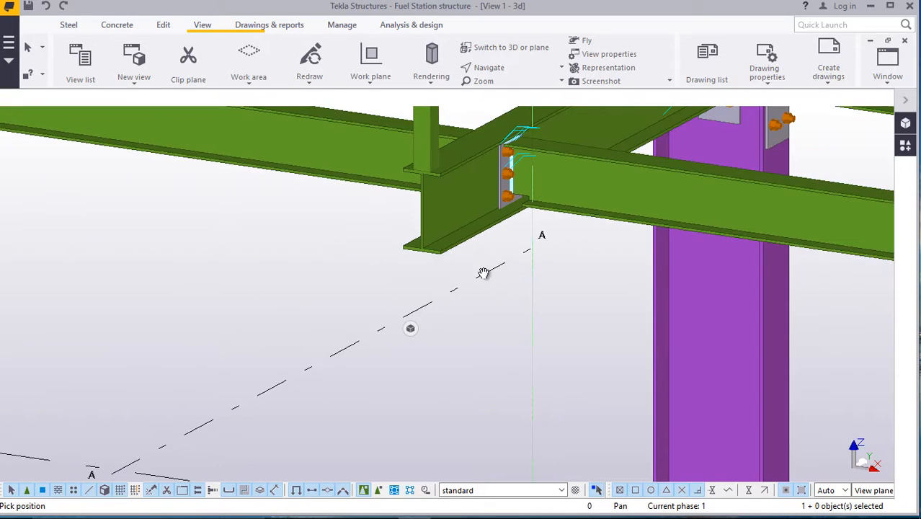
scroll(410, 255, up, 3)
right_click(611, 222)
click(645, 230)
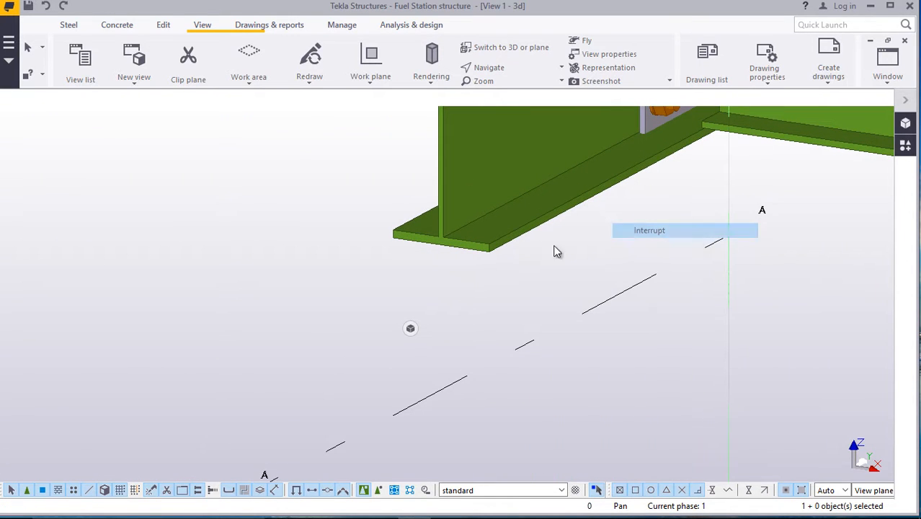
click(73, 26)
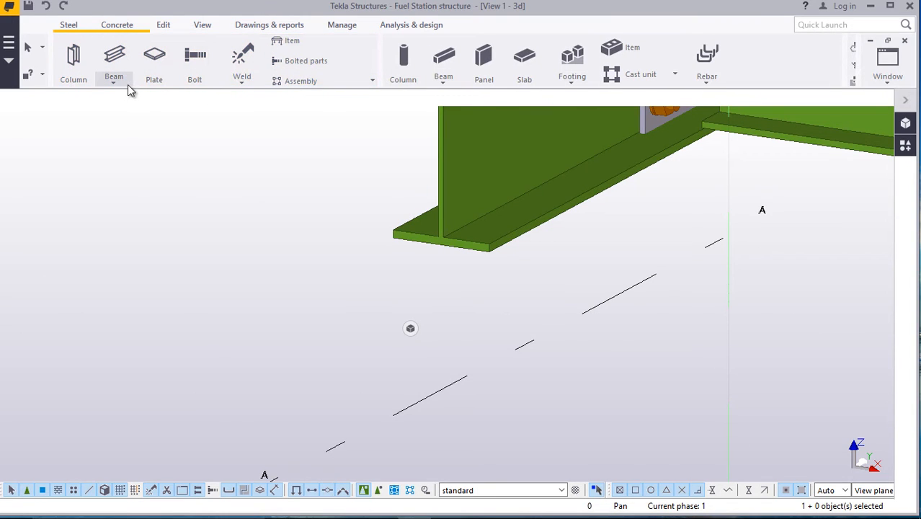
click(132, 85)
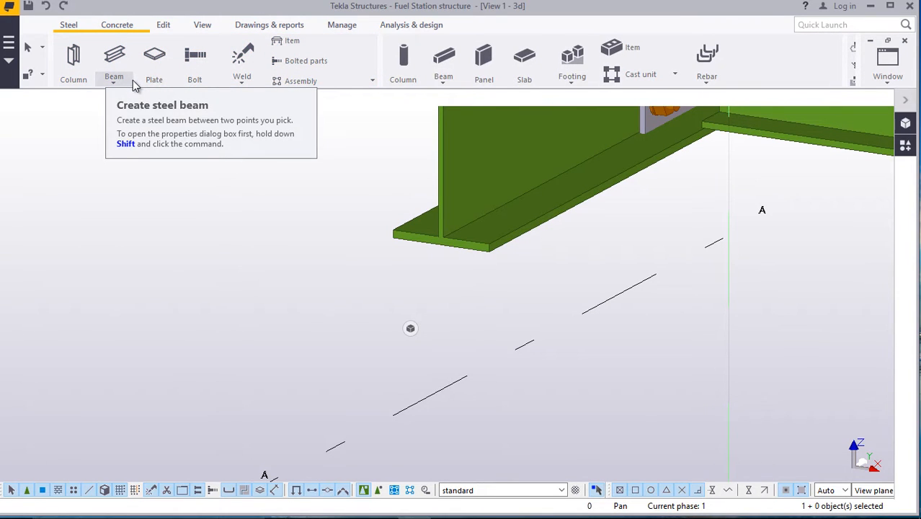
click(113, 85)
click(115, 84)
click(139, 103)
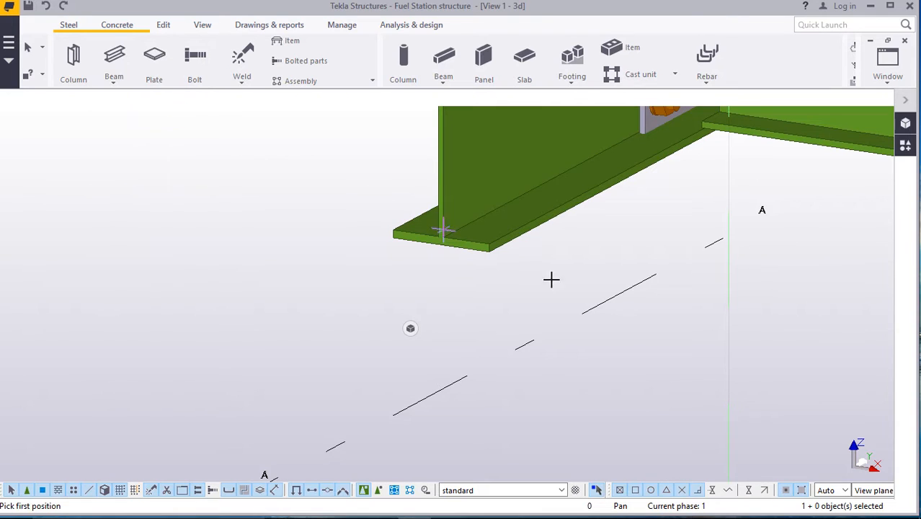
scroll(482, 253, up, 5)
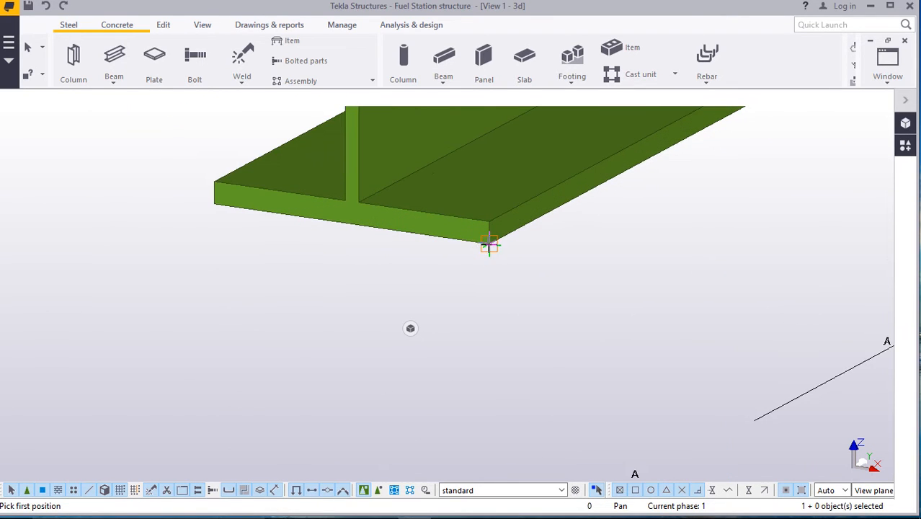
right_click(602, 275)
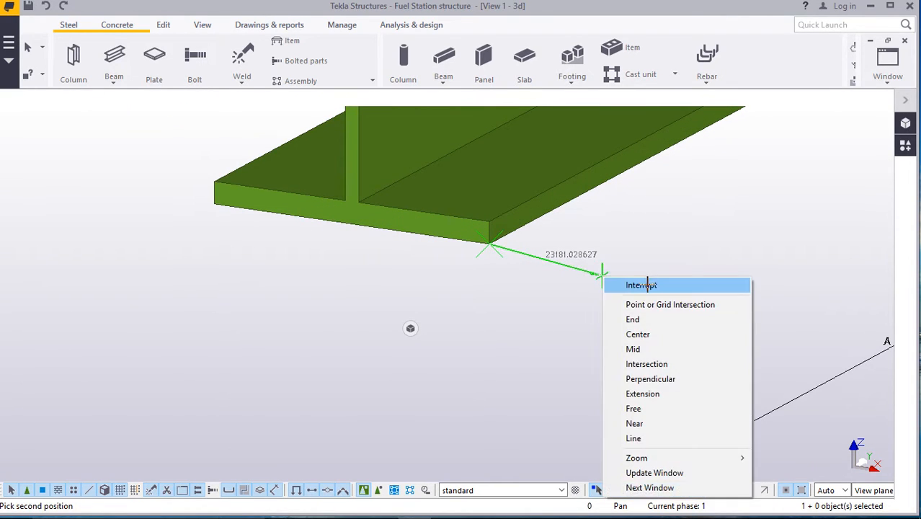
click(637, 286)
Create a steel beam between the outer bottom flange corners at the ends of the two main roof girders.
click(113, 85)
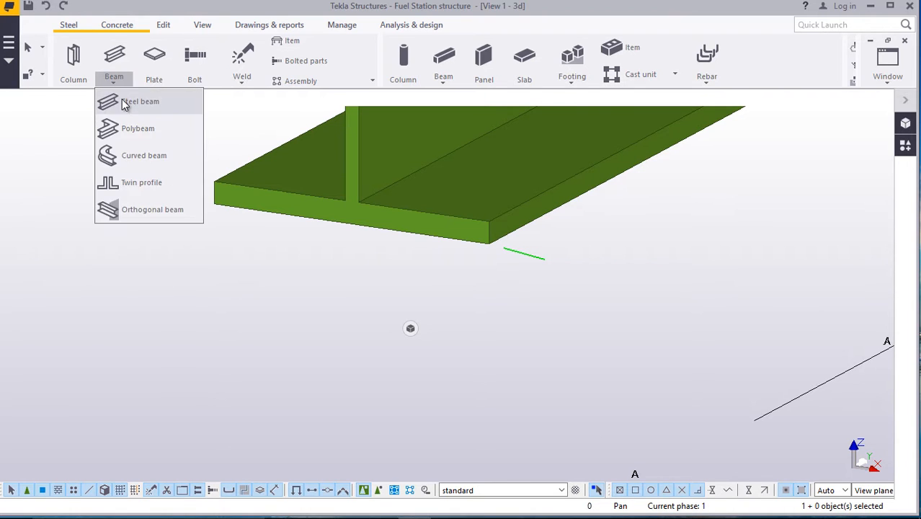
click(130, 100)
scroll(497, 248, up, 4)
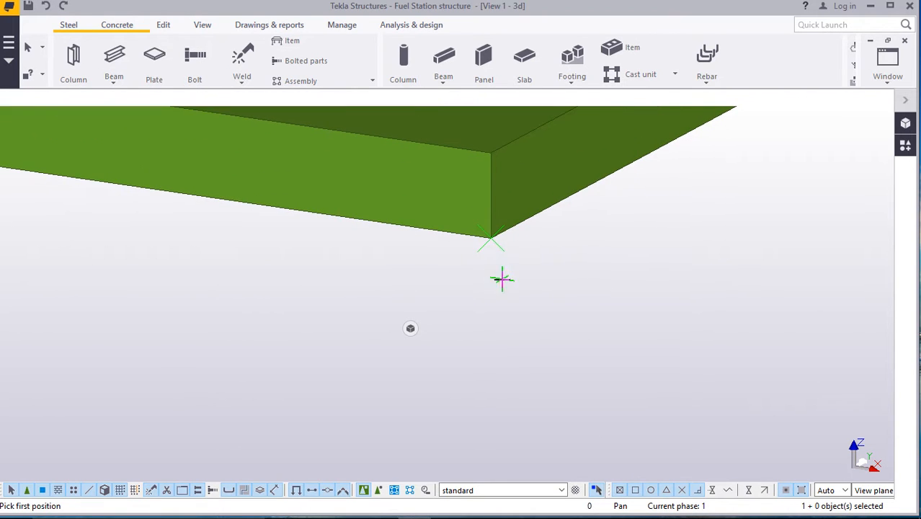
click(490, 242)
scroll(733, 319, down, 5)
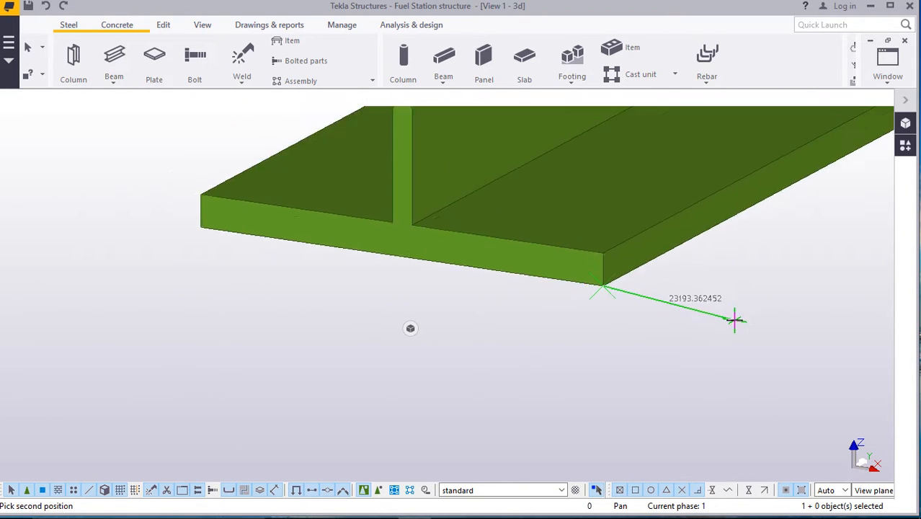
scroll(716, 342, down, 8)
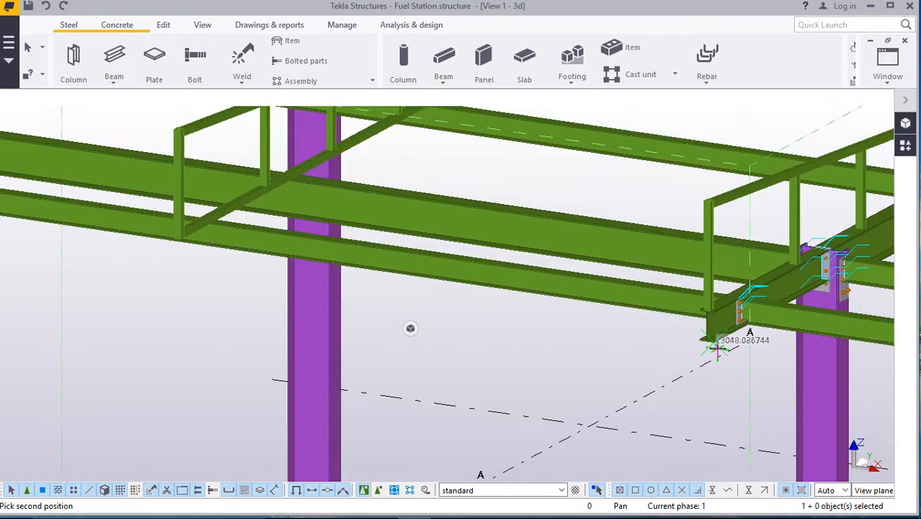
scroll(309, 282, up, 6)
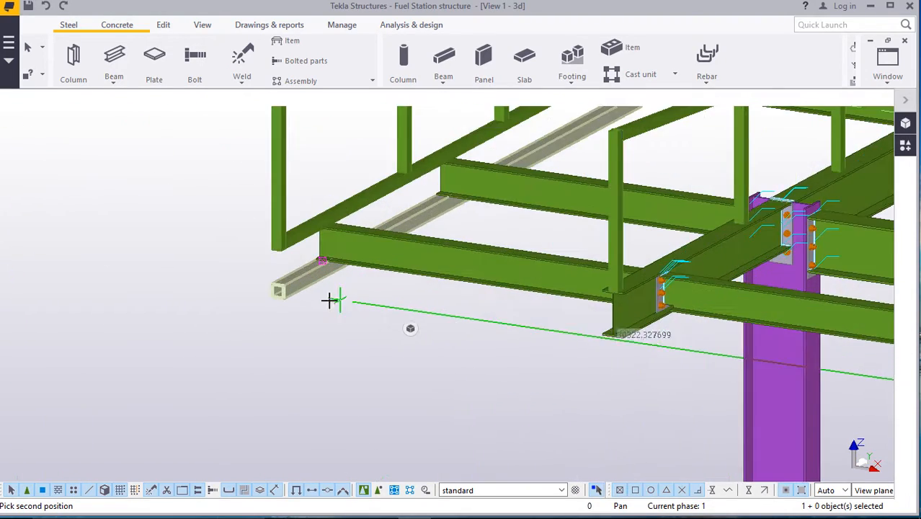
scroll(684, 378, up, 8)
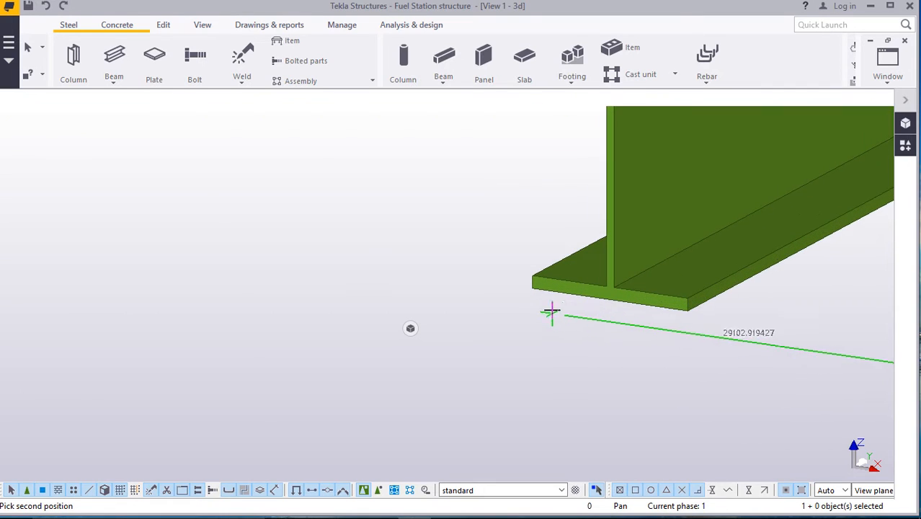
click(534, 296)
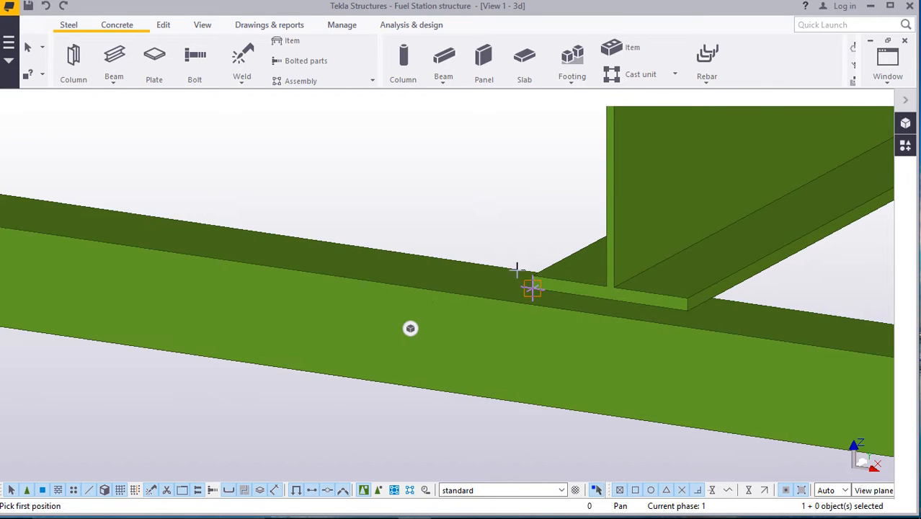
right_click(467, 198)
click(498, 203)
Set the new beam's start and end Dx offsets to 0 and apply the change to the beam.
scroll(490, 252, down, 2)
scroll(492, 264, down, 8)
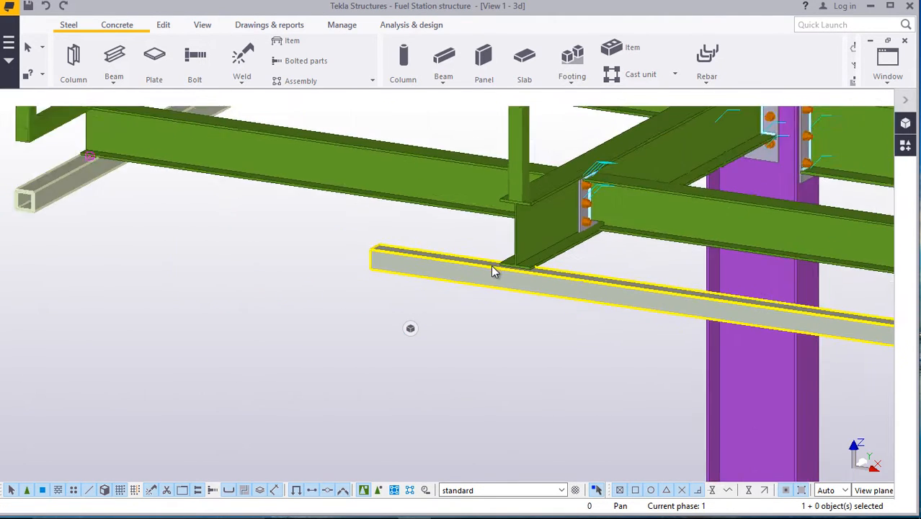
scroll(393, 258, up, 5)
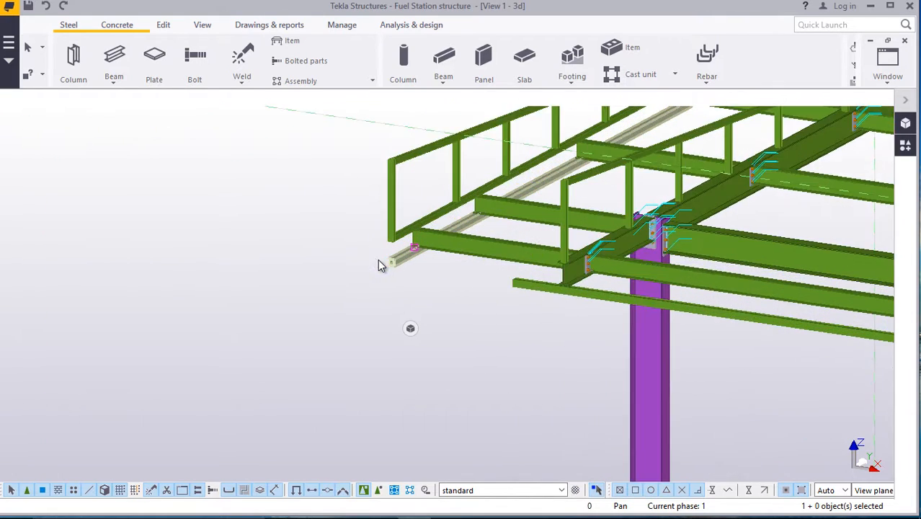
scroll(567, 292, up, 5)
scroll(569, 294, up, 1)
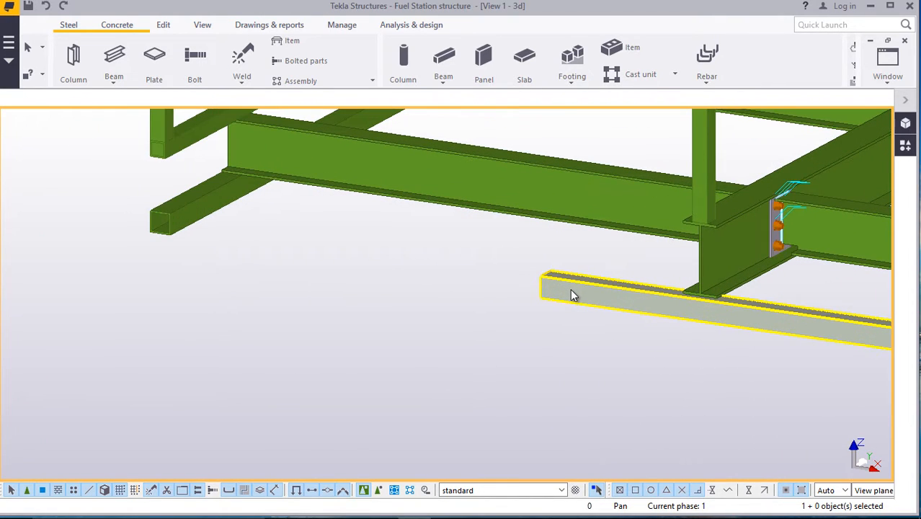
double_click(569, 296)
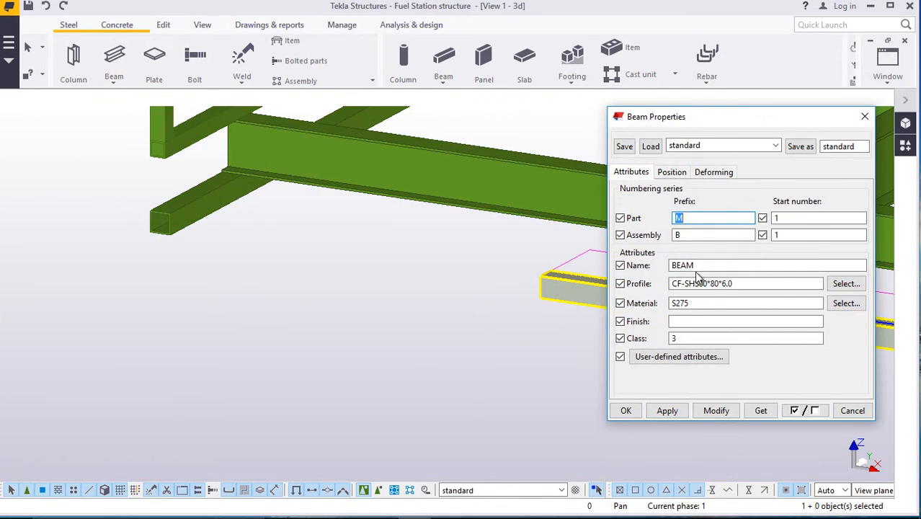
click(681, 175)
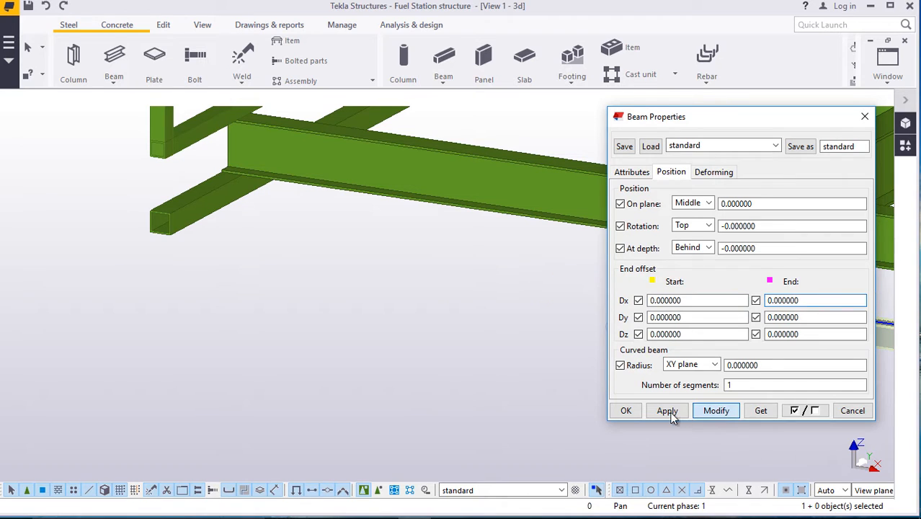
click(628, 413)
Move the new tube beam from its outer top corner to the bottom flange corner at the main girder's end.
scroll(438, 352, down, 3)
scroll(671, 319, up, 4)
click(676, 374)
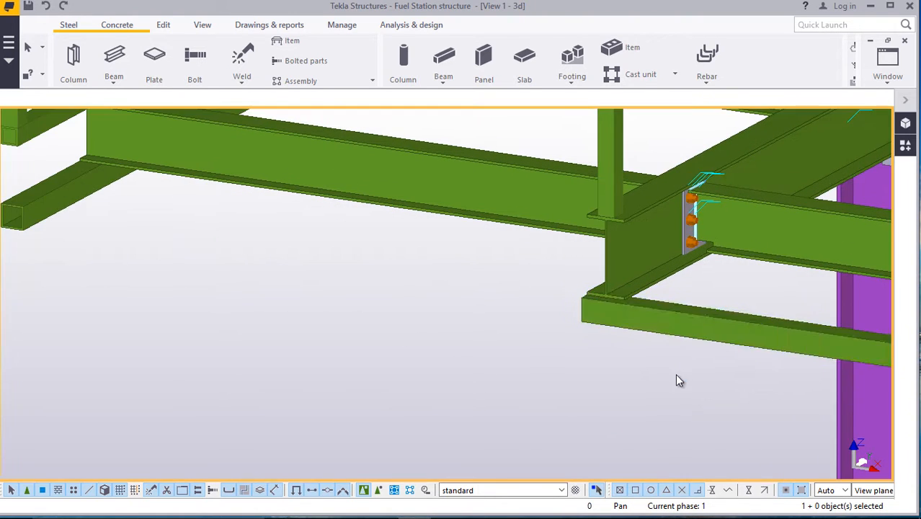
scroll(580, 297, up, 4)
scroll(580, 297, up, 3)
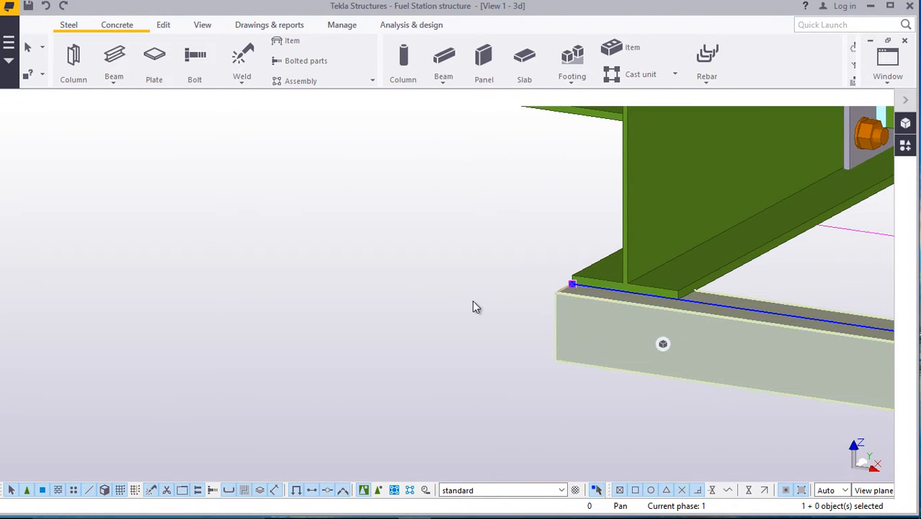
right_click(473, 302)
click(520, 265)
scroll(529, 274, up, 5)
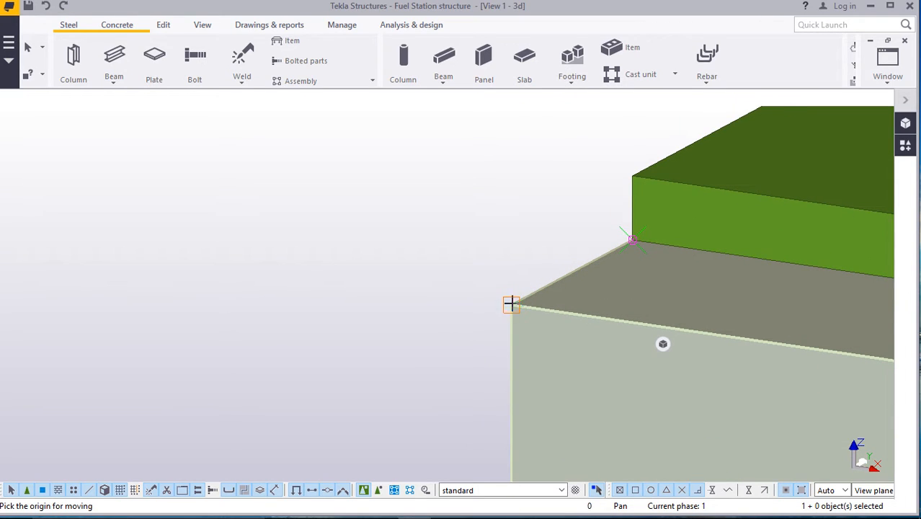
click(511, 304)
click(634, 241)
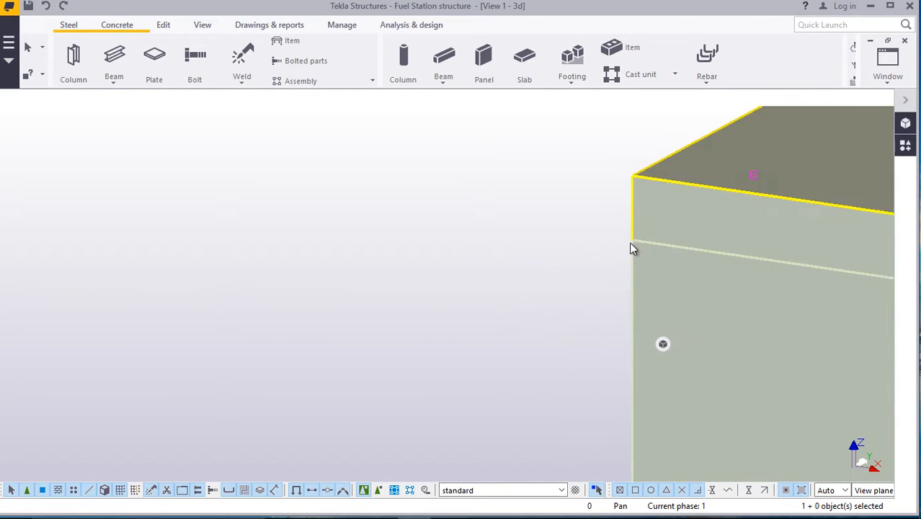
click(522, 266)
scroll(516, 268, down, 5)
scroll(370, 267, down, 10)
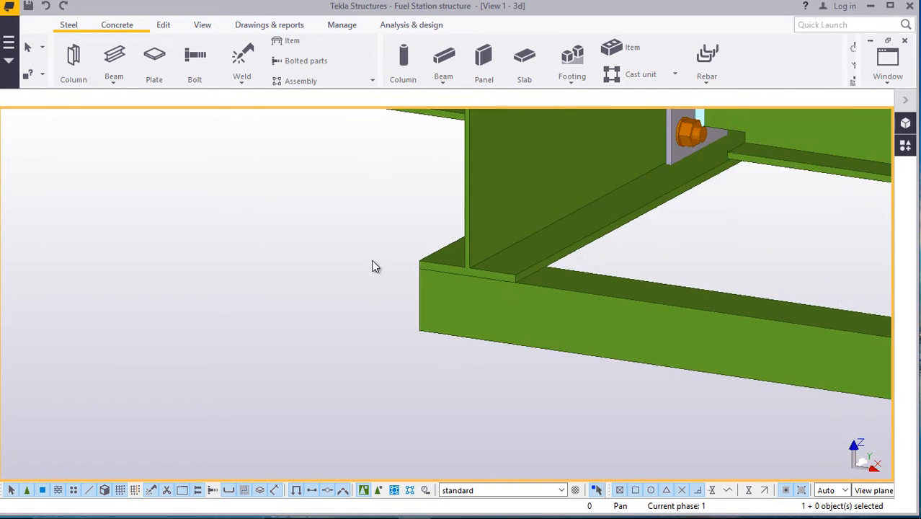
scroll(382, 268, down, 3)
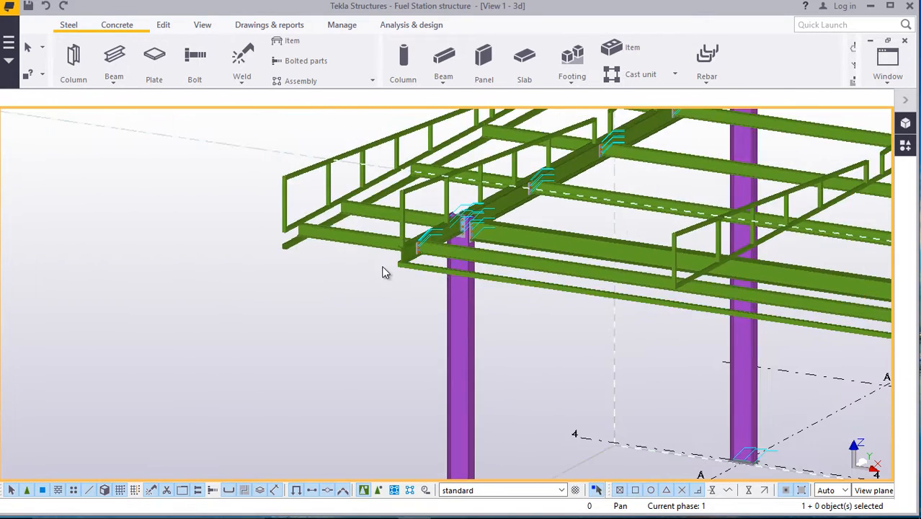
scroll(422, 274, up, 10)
double_click(470, 274)
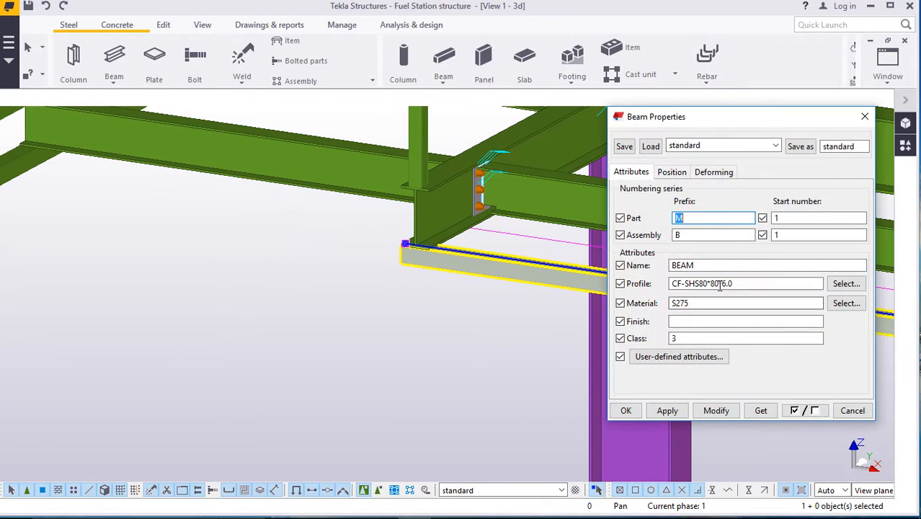
click(671, 172)
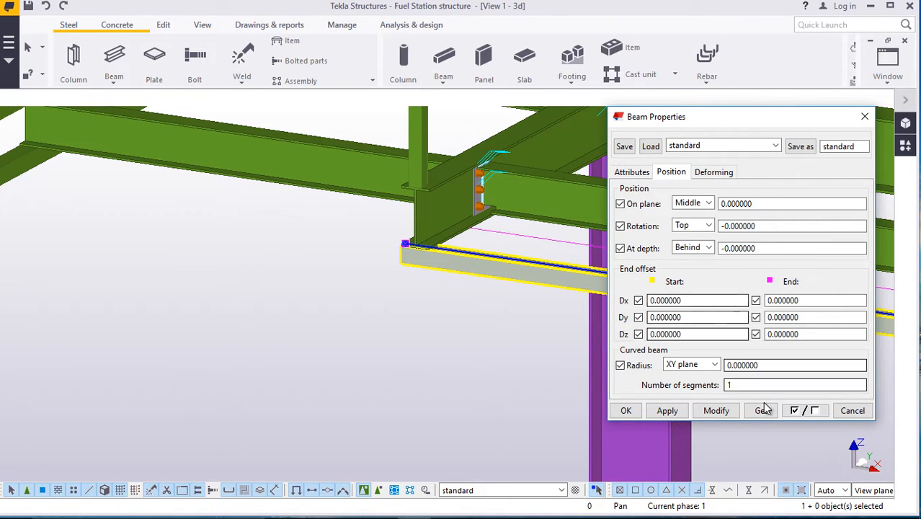
click(851, 411)
scroll(448, 310, down, 2)
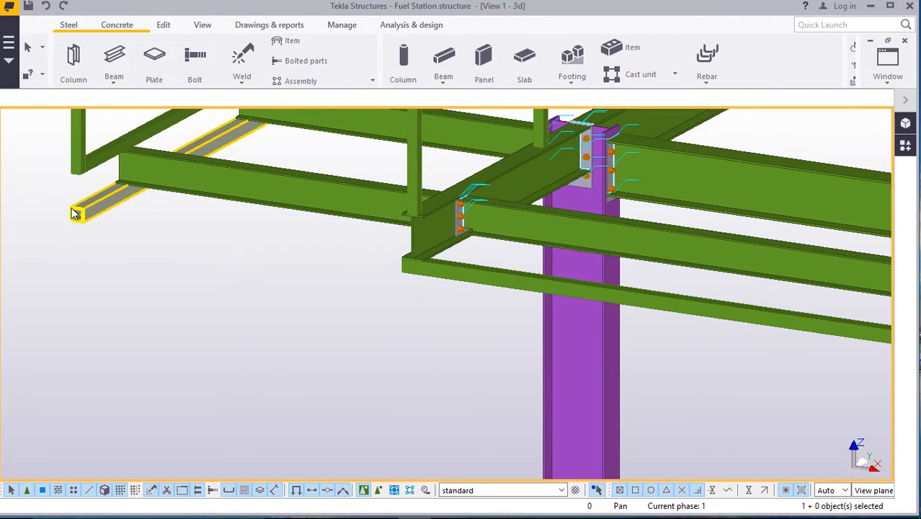
Measure the distance from the tube beam's end corner at the girder flange to the near side of the perpendicular edge tube.
scroll(75, 213, up, 4)
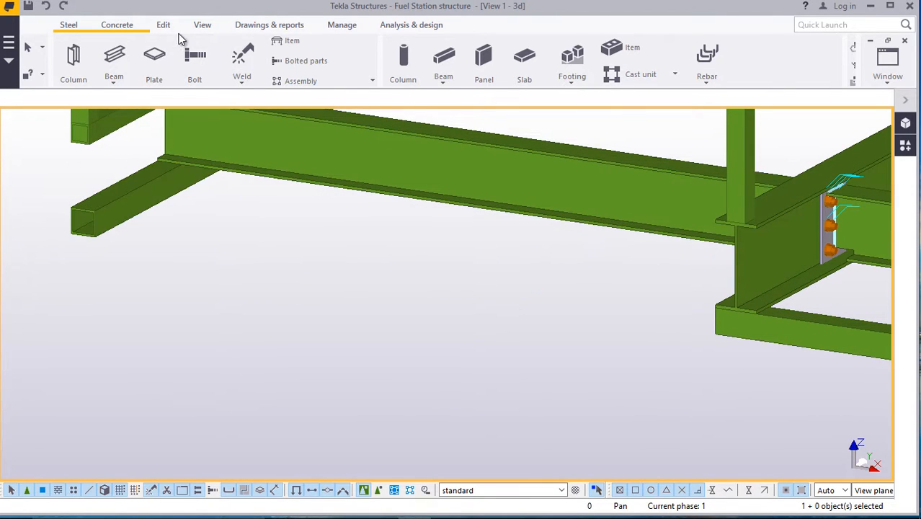
click(164, 25)
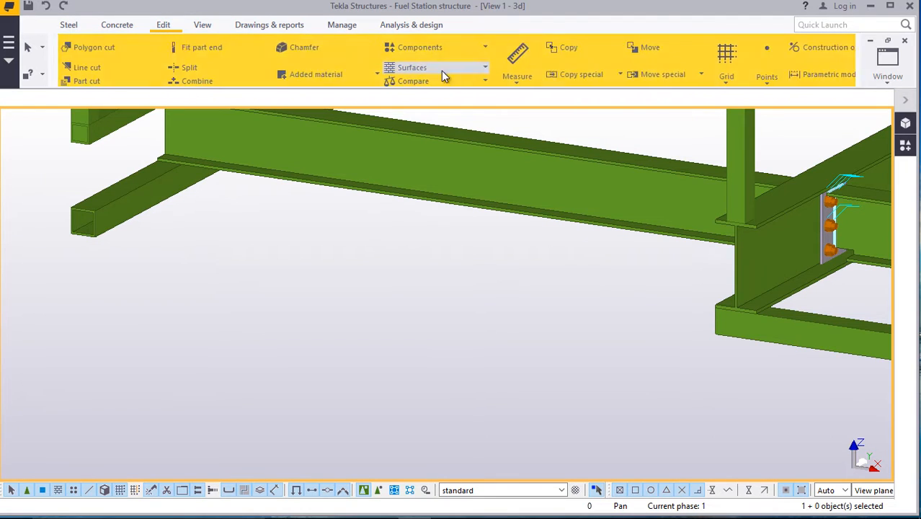
click(511, 82)
click(520, 103)
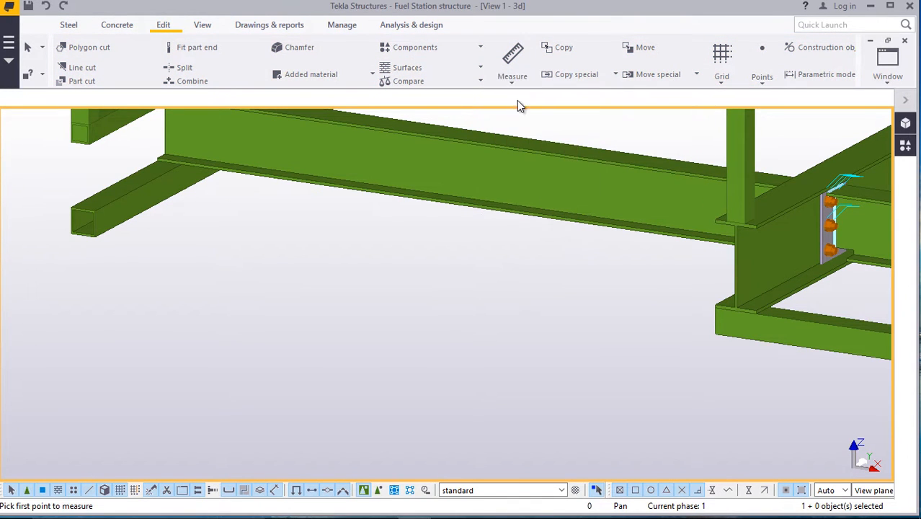
scroll(726, 324, up, 6)
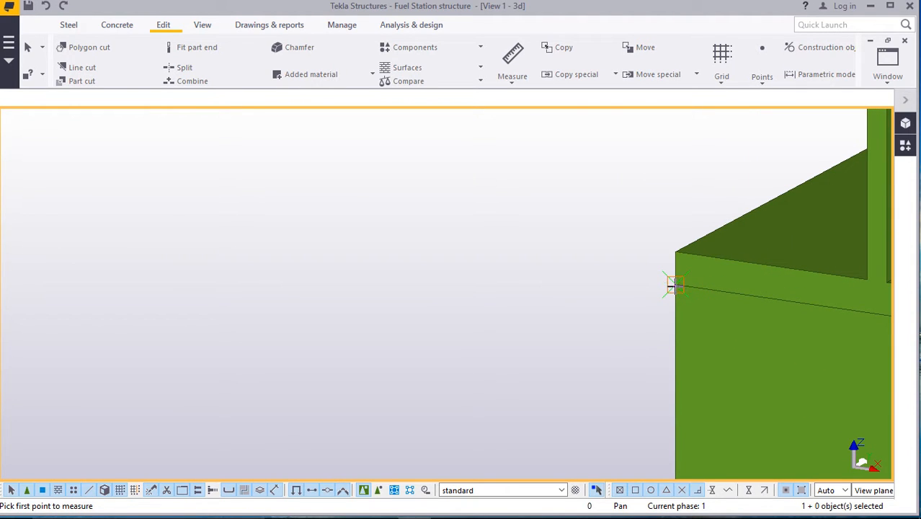
click(672, 286)
scroll(674, 296, down, 6)
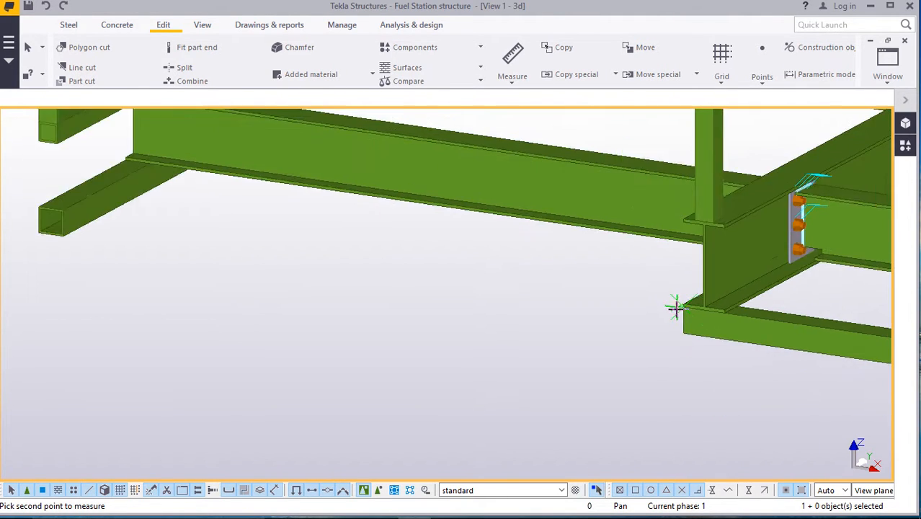
scroll(676, 308, down, 3)
scroll(294, 246, up, 8)
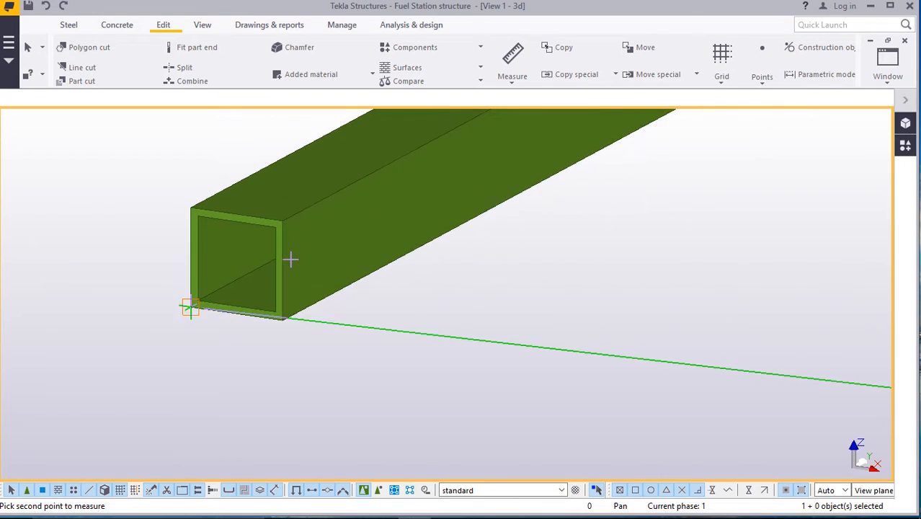
scroll(291, 259, up, 3)
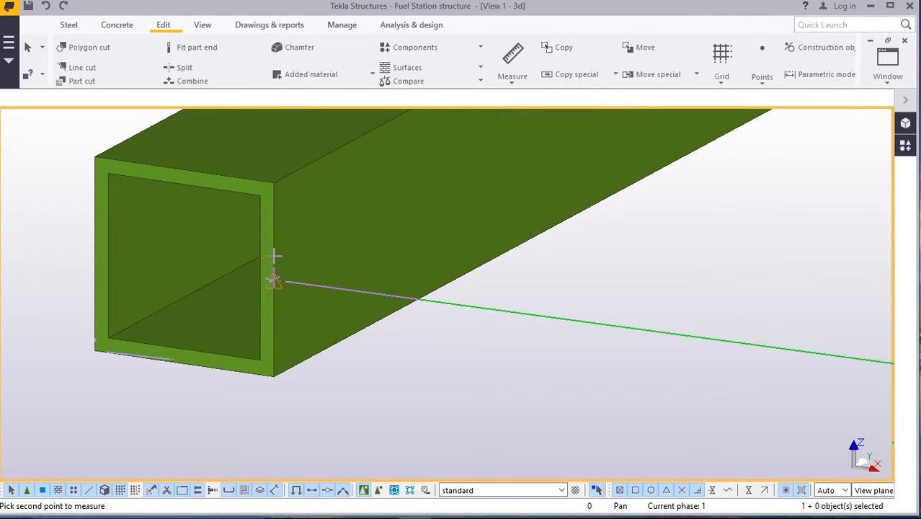
click(274, 255)
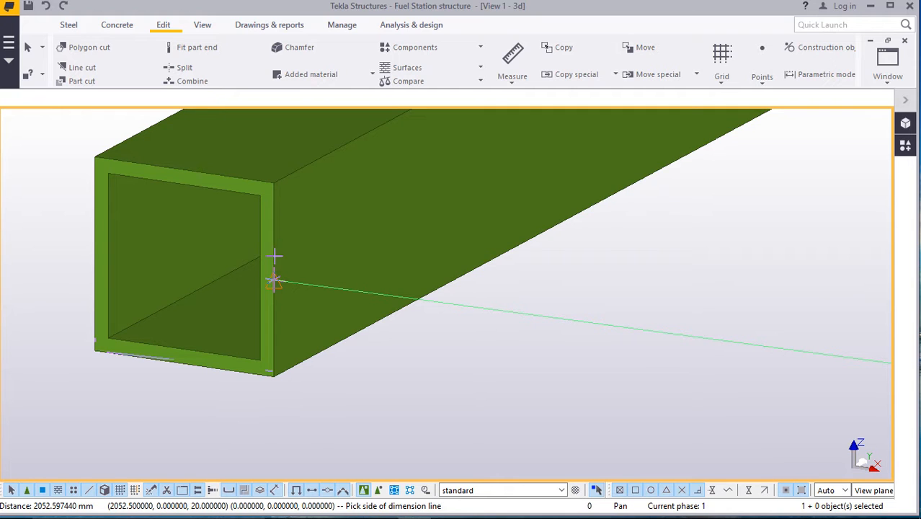
right_click(557, 288)
click(582, 296)
scroll(177, 273, down, 3)
scroll(173, 262, down, 7)
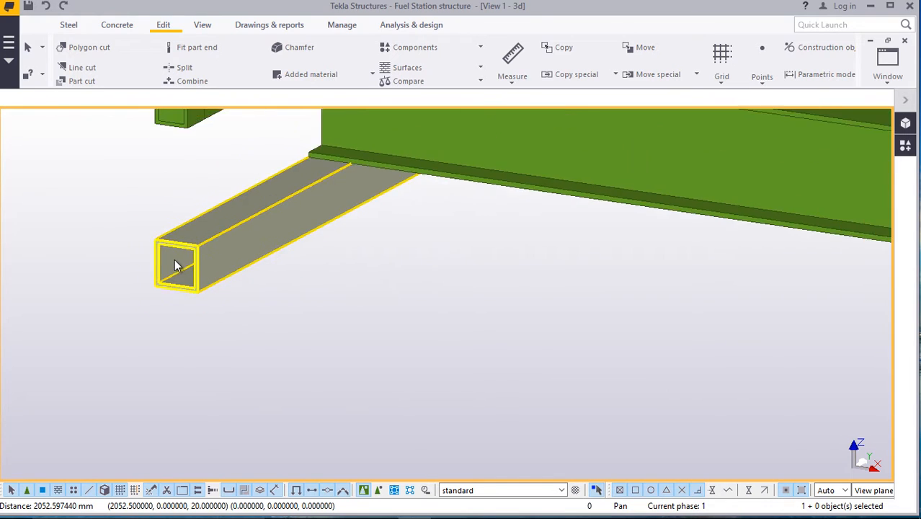
Try a start Dx offset of -2052.6 on the tube beam beneath the girder ends.
scroll(585, 369, up, 4)
scroll(654, 291, up, 2)
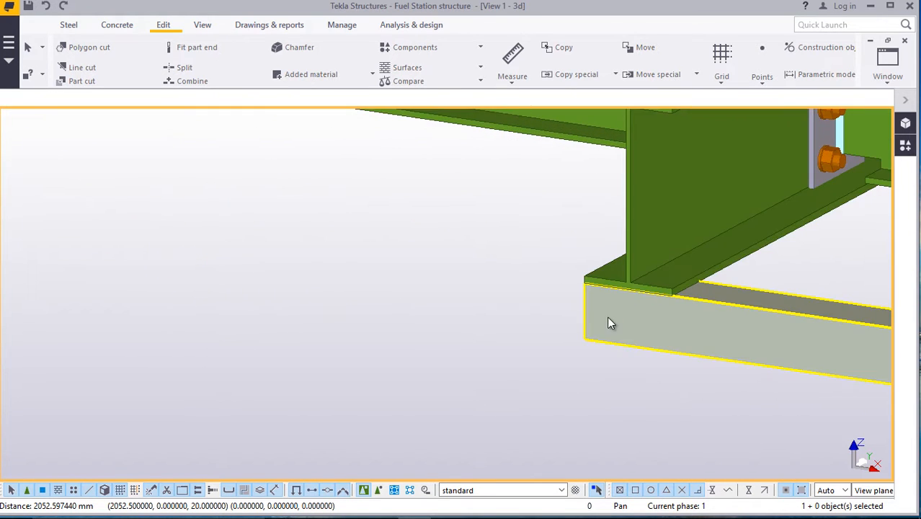
double_click(613, 321)
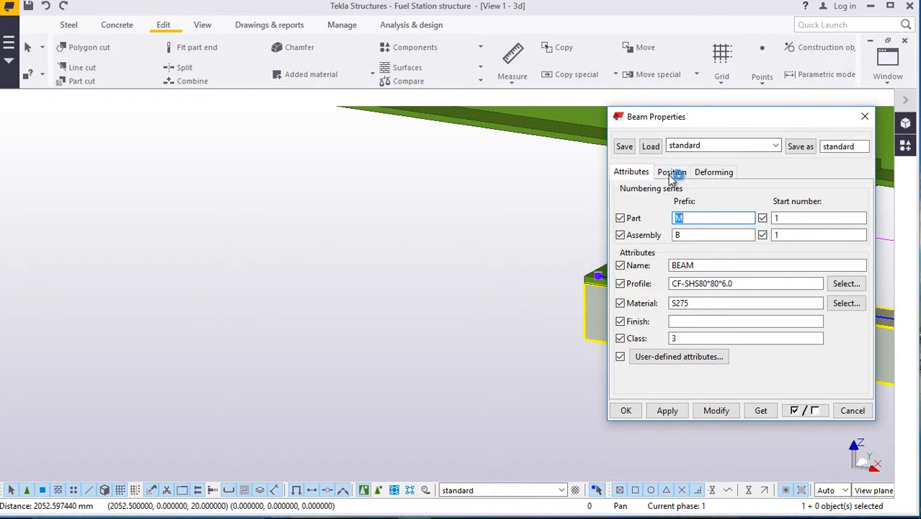
click(670, 173)
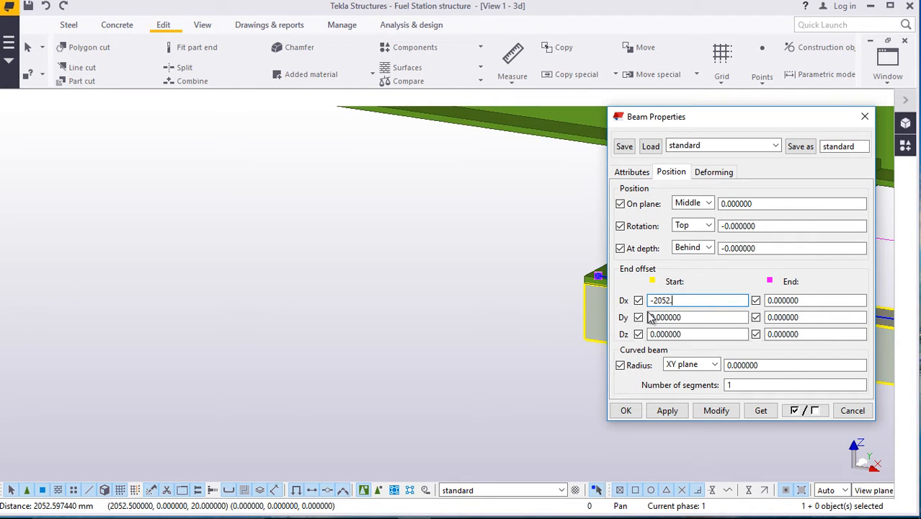
text(-2052.6)
click(716, 410)
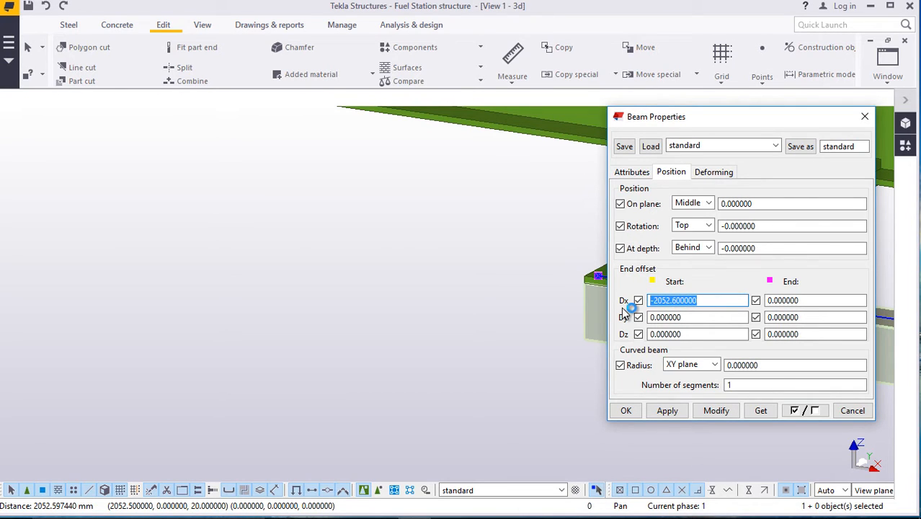
Set the start Dx offset to 0, try 2052.6 instead, and undo the last change to the tube beam.
text(0)
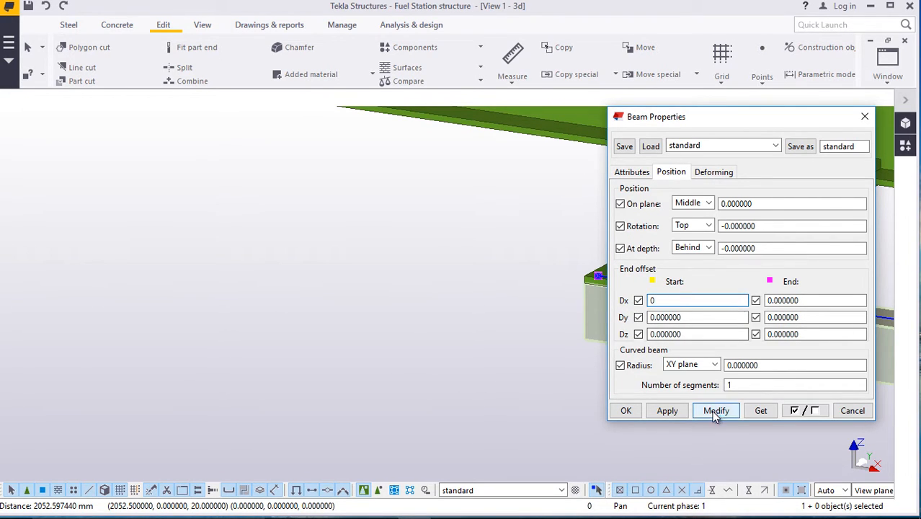
click(716, 410)
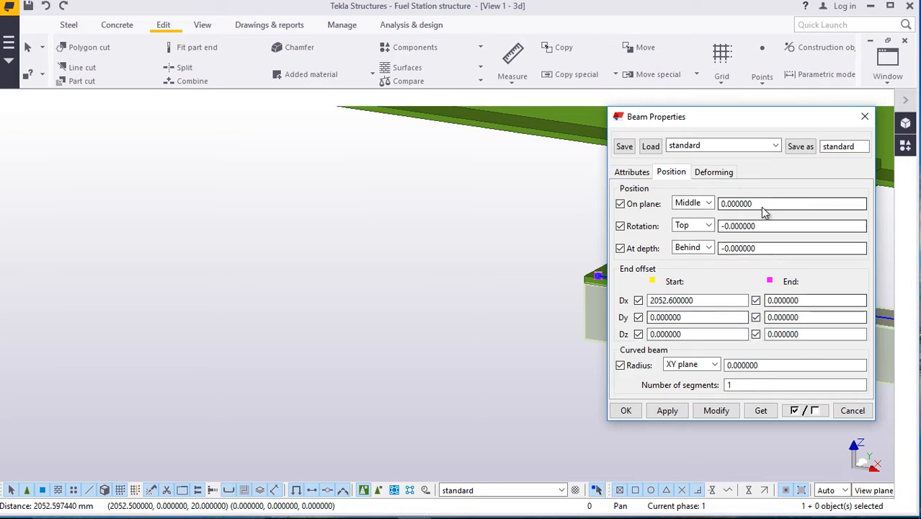
click(47, 9)
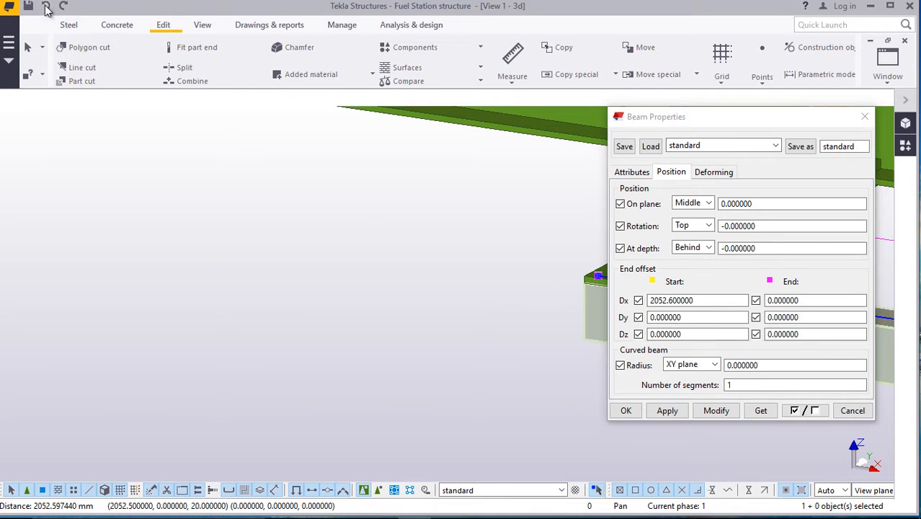
click(864, 118)
Set the end Dx offset of the tube beam beneath the girder ends to 2052.6 and apply the change to the beam.
scroll(432, 286, down, 2)
scroll(431, 286, down, 5)
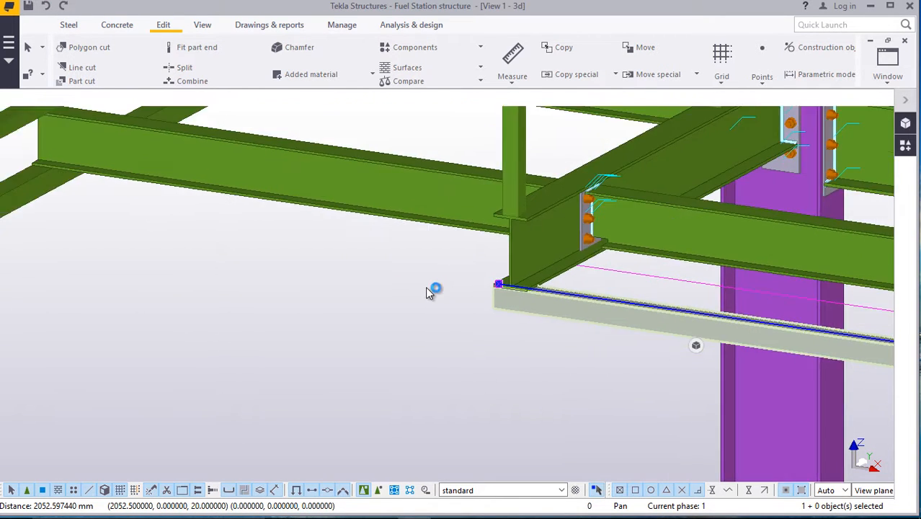
scroll(725, 320, up, 10)
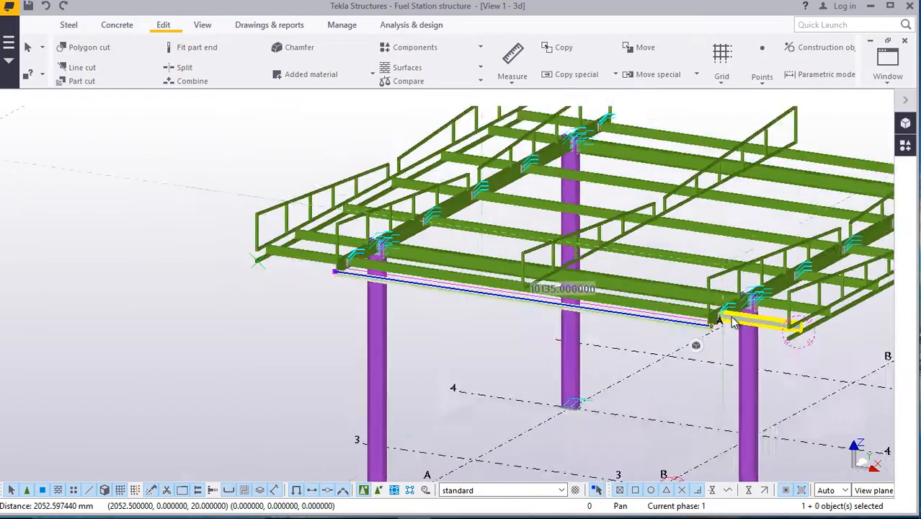
scroll(674, 297, up, 3)
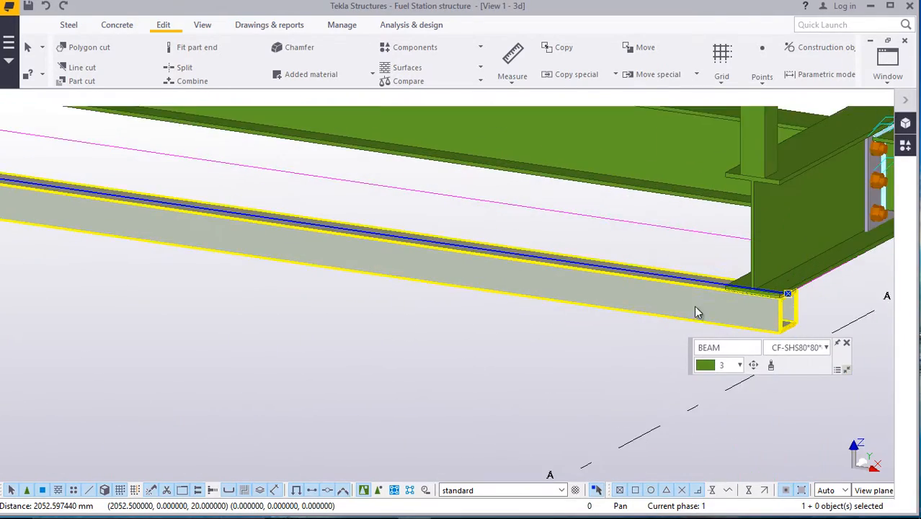
double_click(675, 297)
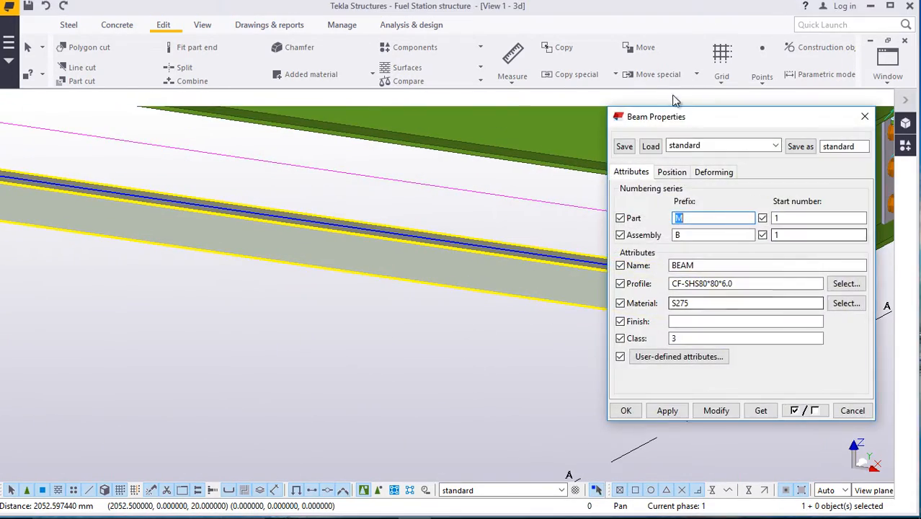
drag(701, 134, 354, 142)
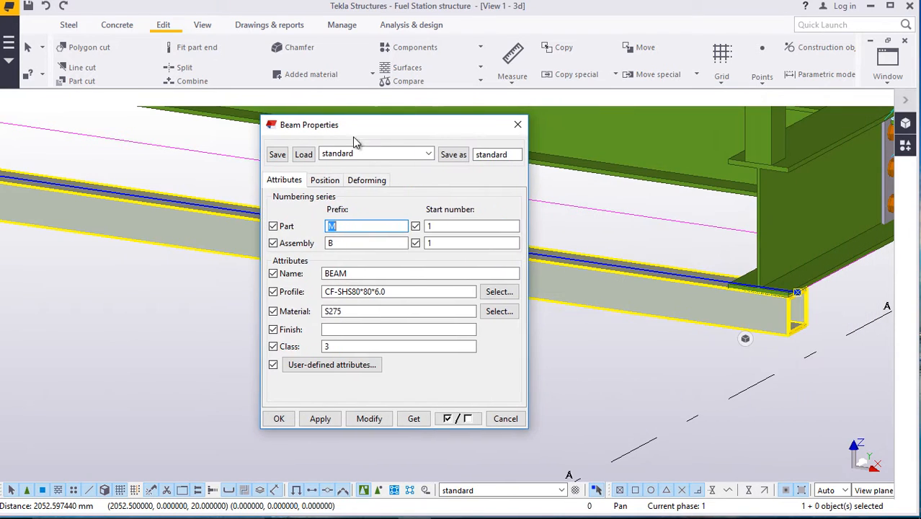
click(326, 181)
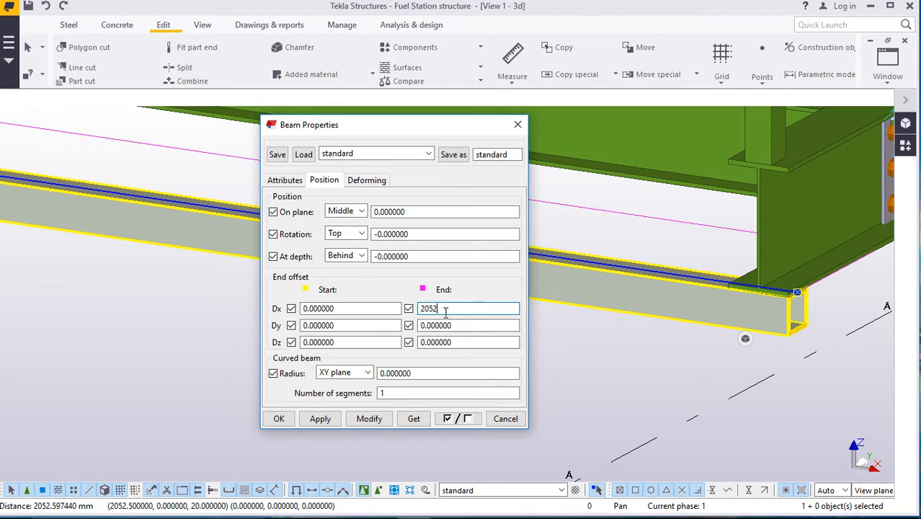
text(2052.6)
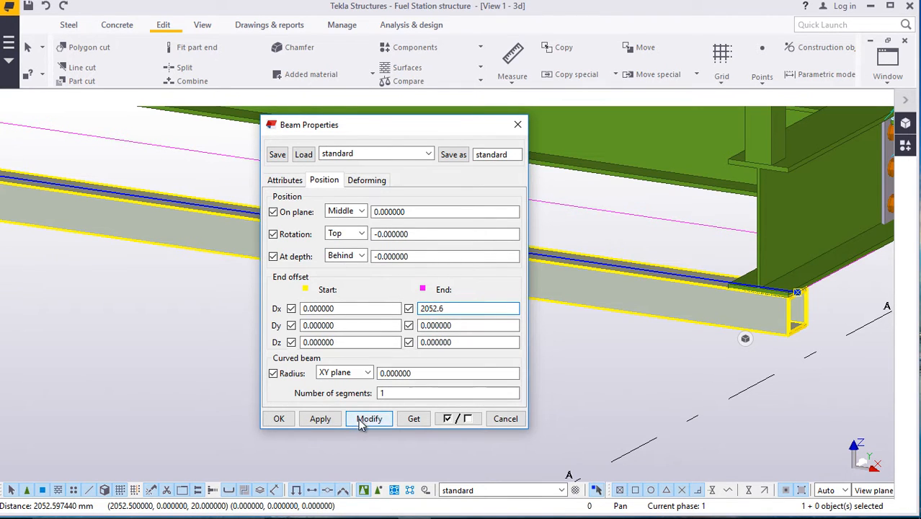
click(367, 420)
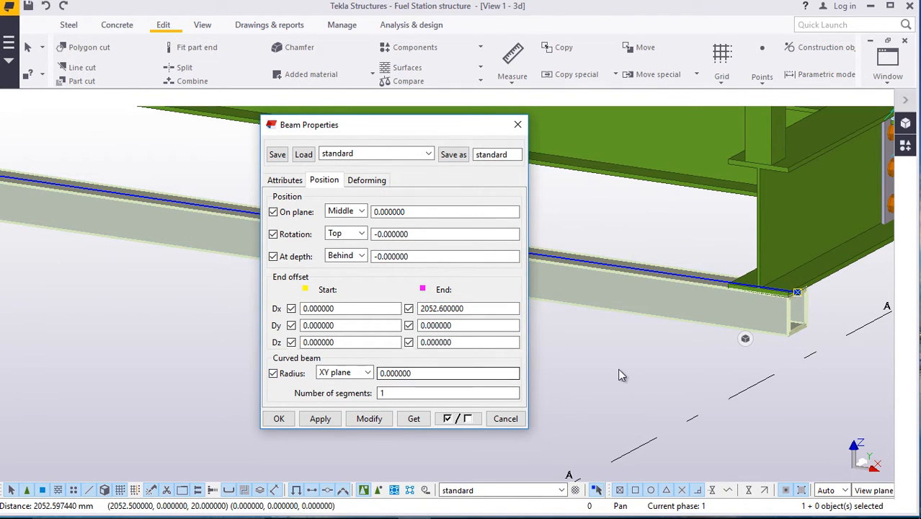
scroll(666, 343, down, 5)
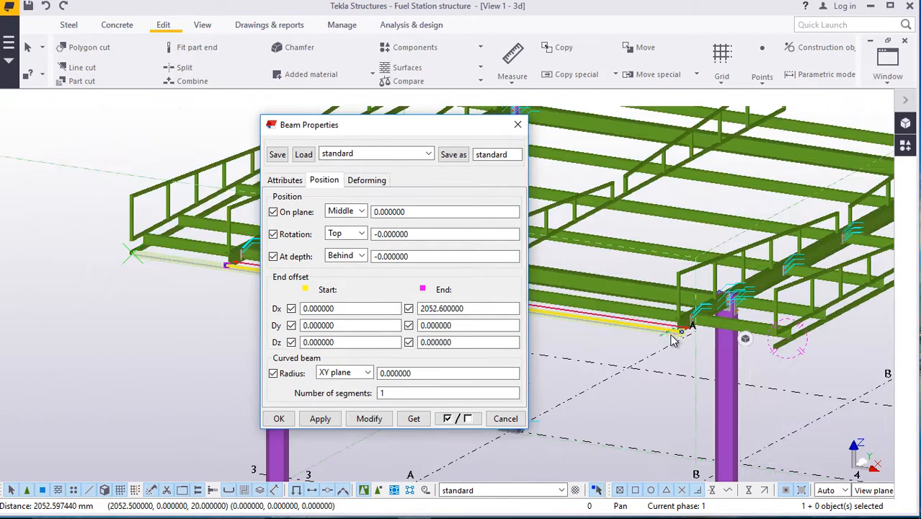
scroll(685, 340, down, 2)
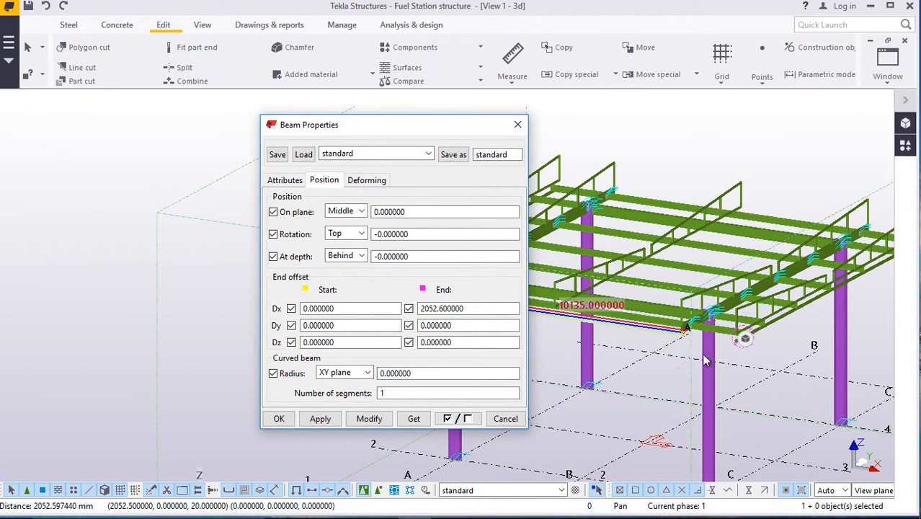
Examine the extended tube beam's end where it meets the perpendicular edge tube, and close the beam's properties.
scroll(705, 360, down, 2)
scroll(713, 339, up, 8)
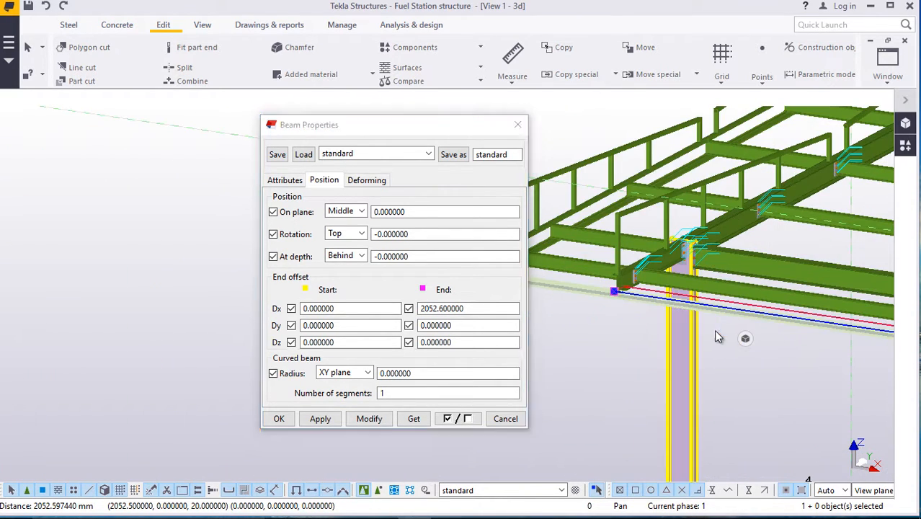
scroll(610, 319, down, 4)
scroll(622, 309, up, 8)
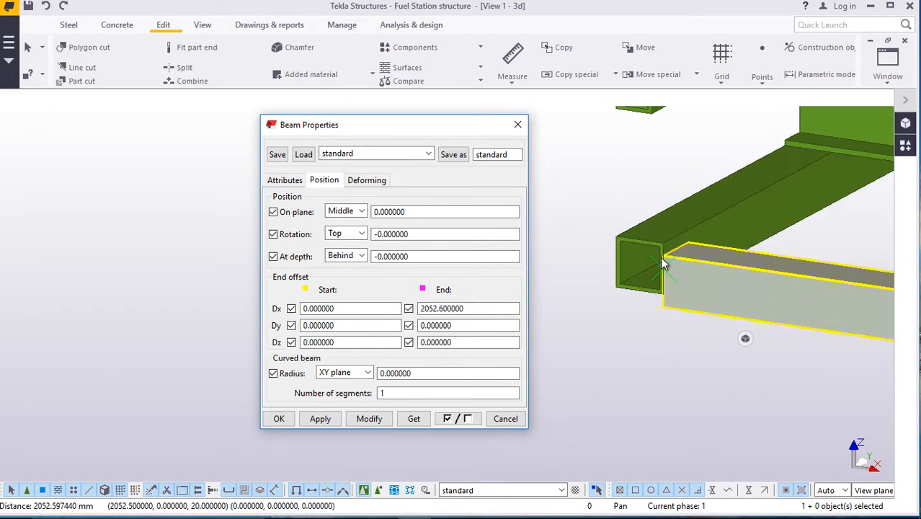
scroll(664, 264, up, 2)
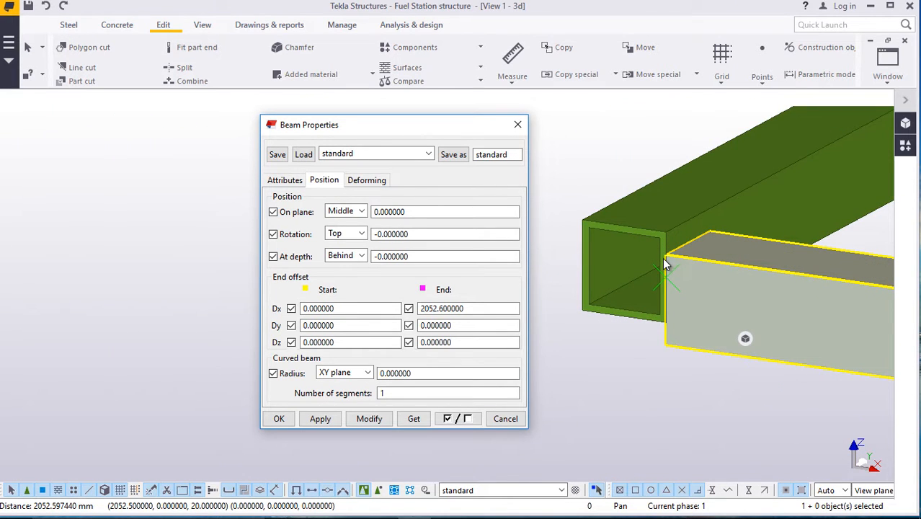
scroll(663, 281, down, 5)
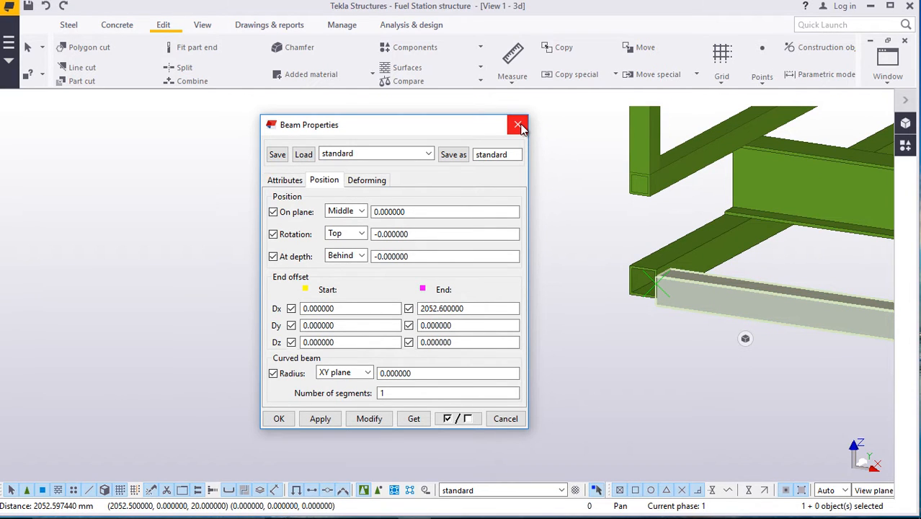
click(326, 421)
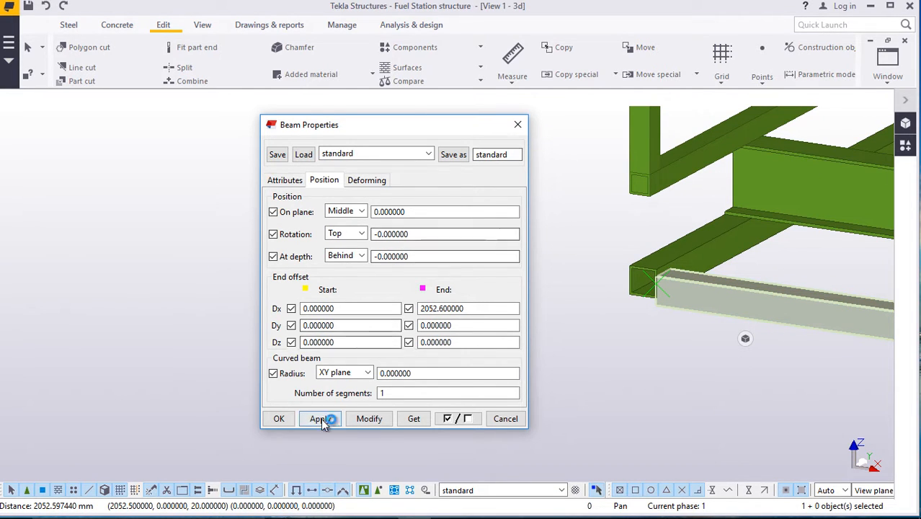
click(279, 418)
Try a start Dx offset of 2052.6 on the tube beam beneath the girder ends.
scroll(186, 312, down, 8)
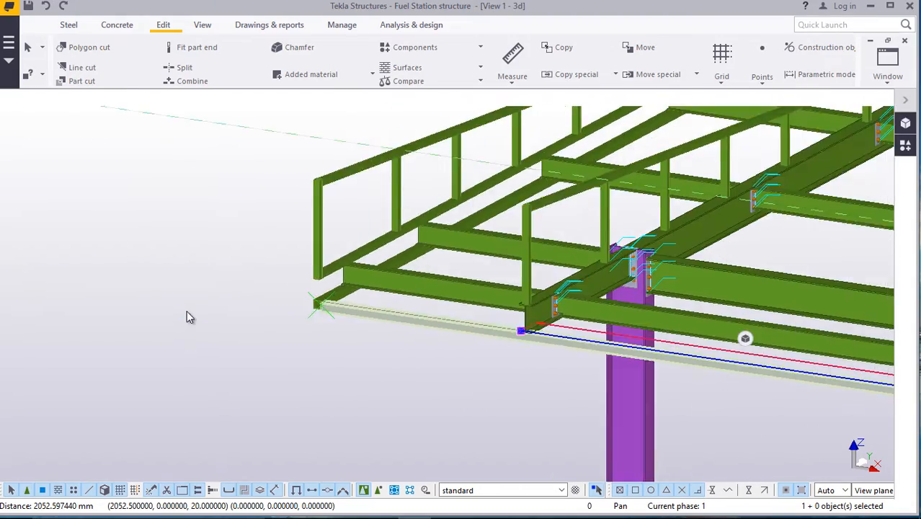
scroll(195, 310, down, 3)
scroll(675, 349, up, 8)
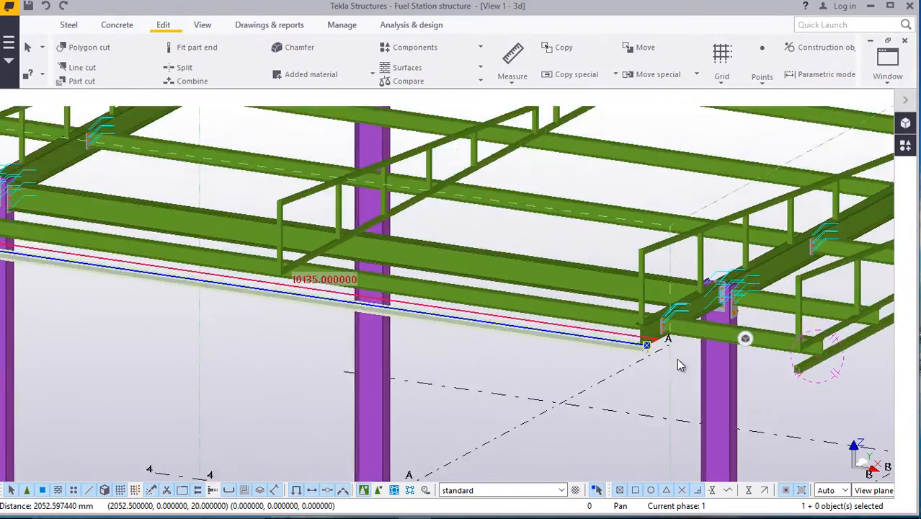
scroll(670, 345, up, 3)
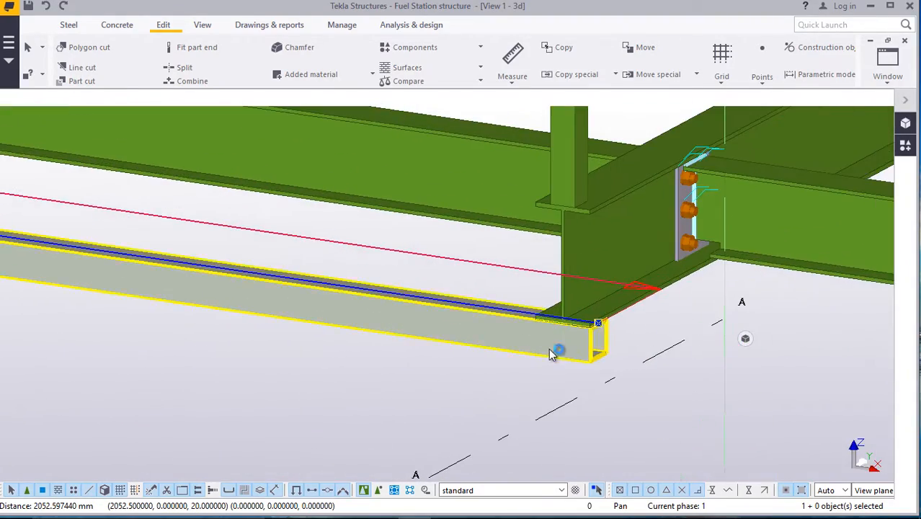
double_click(551, 353)
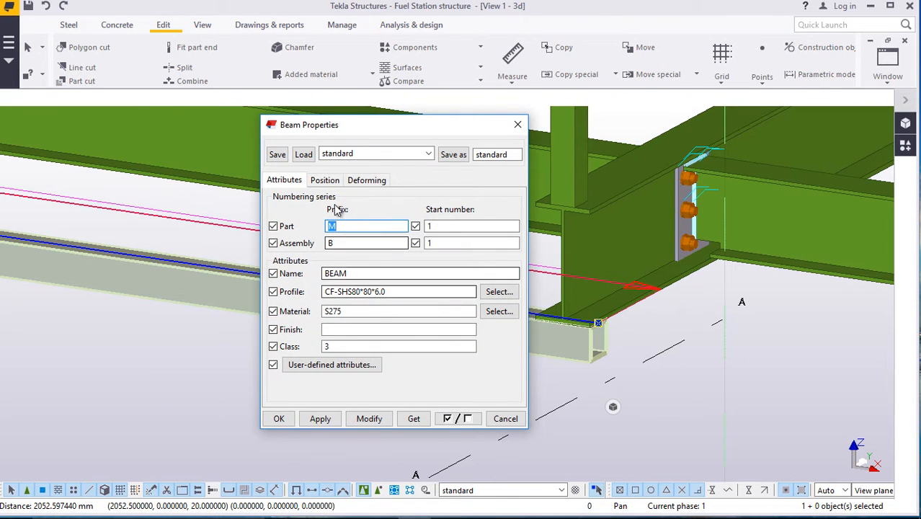
click(324, 180)
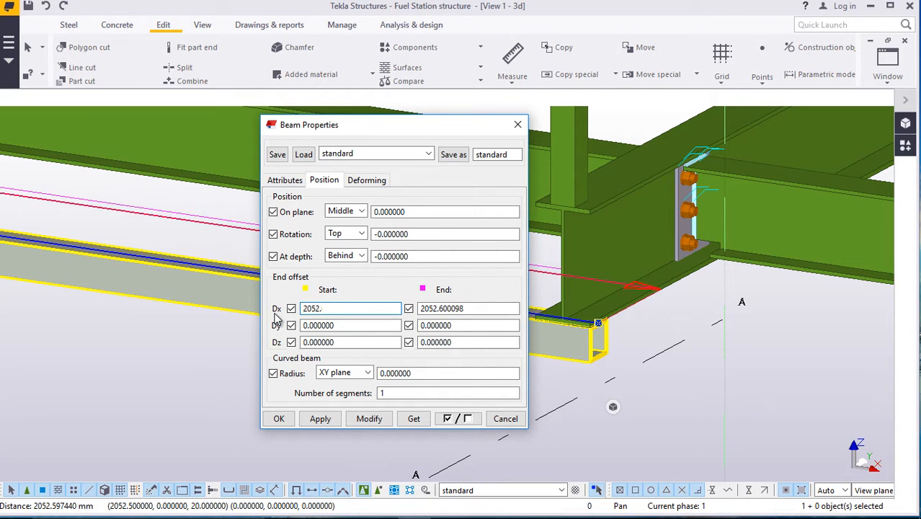
click(371, 422)
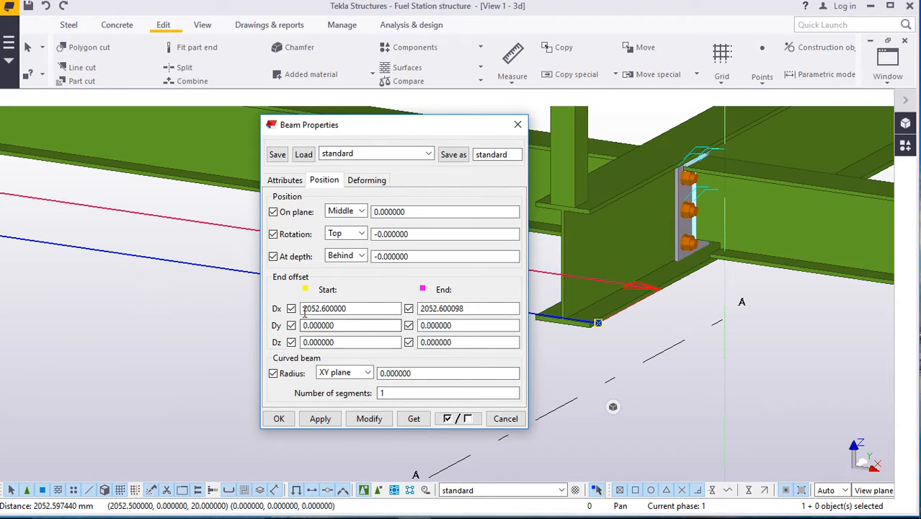
Set the tube beam's start Dx offset to -2052.6, apply it to the beam and clear the selection.
text(-)
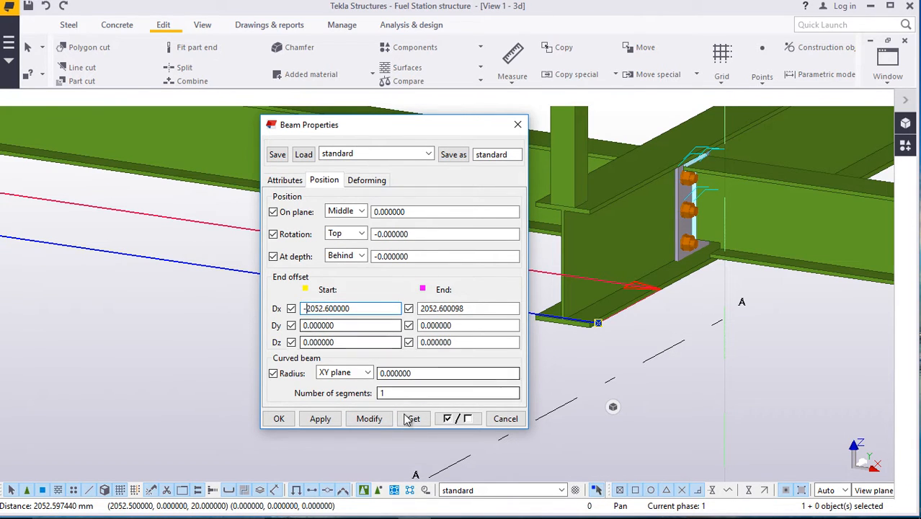
click(368, 421)
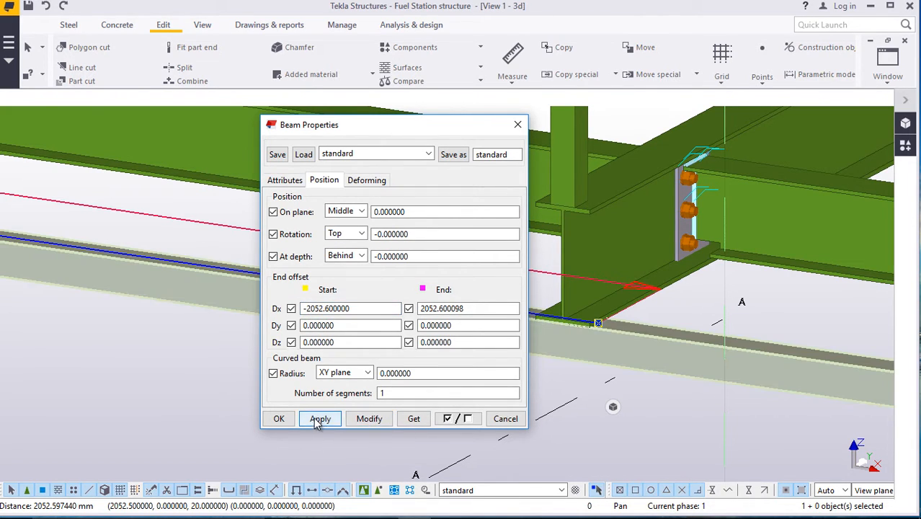
click(283, 423)
scroll(428, 346, down, 6)
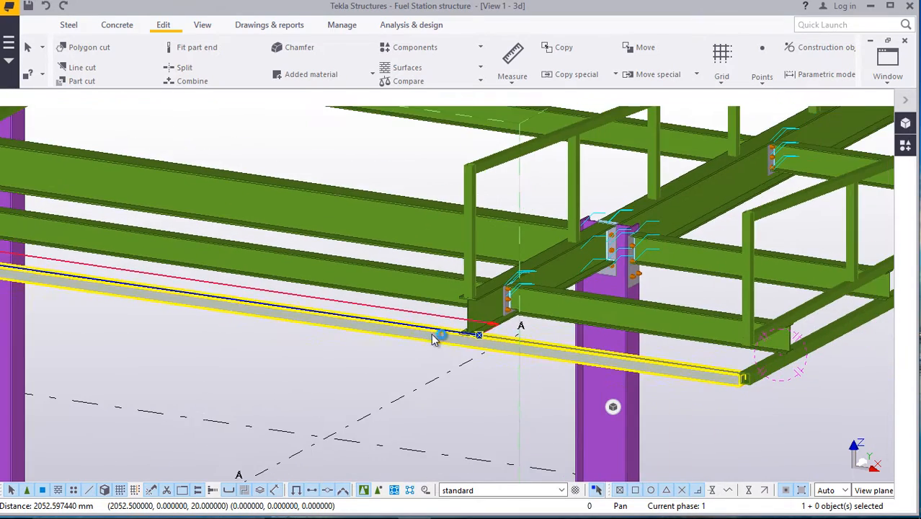
scroll(777, 380, up, 1)
scroll(777, 381, up, 4)
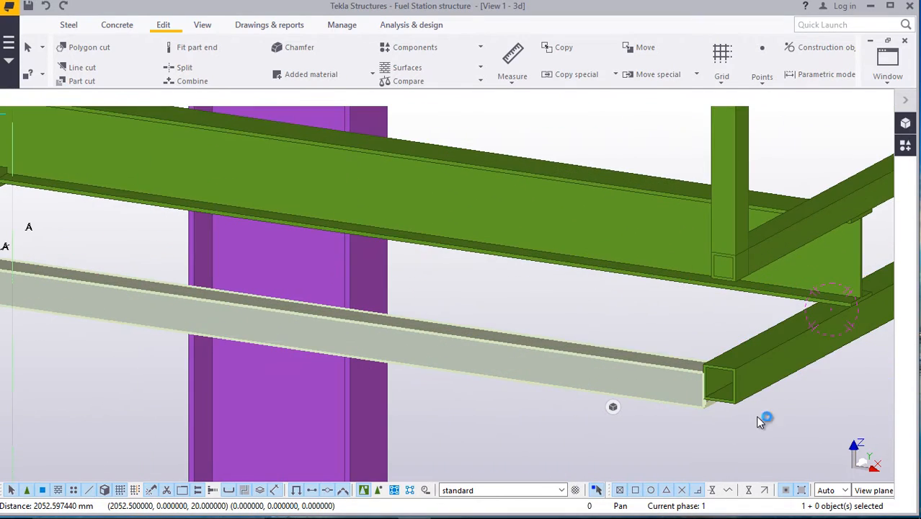
click(528, 441)
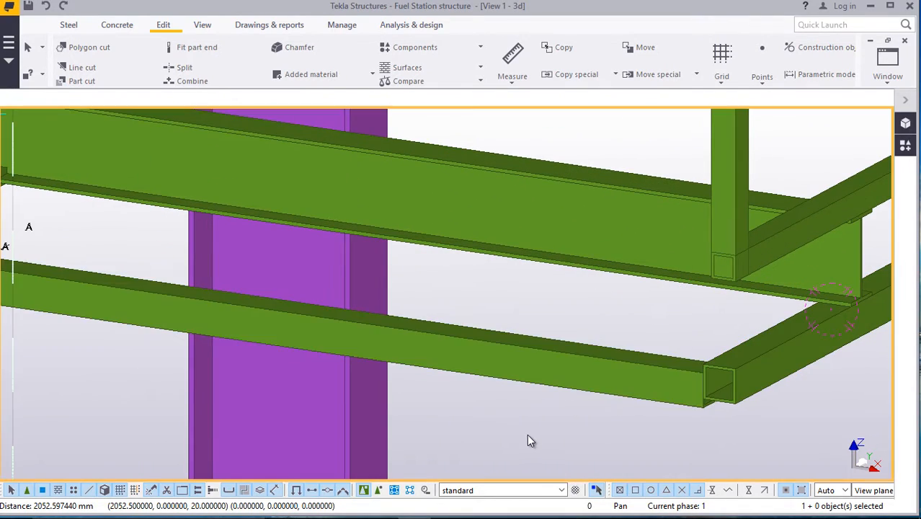
double_click(789, 372)
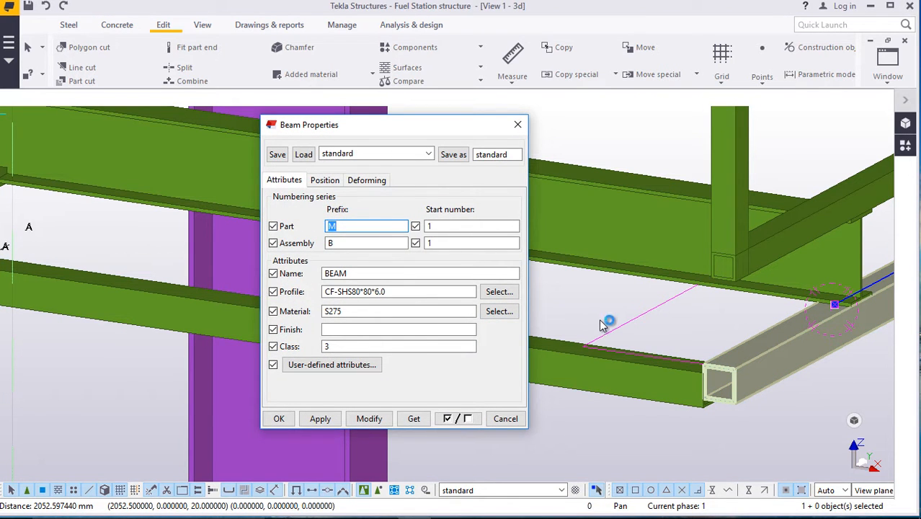
click(569, 322)
click(517, 125)
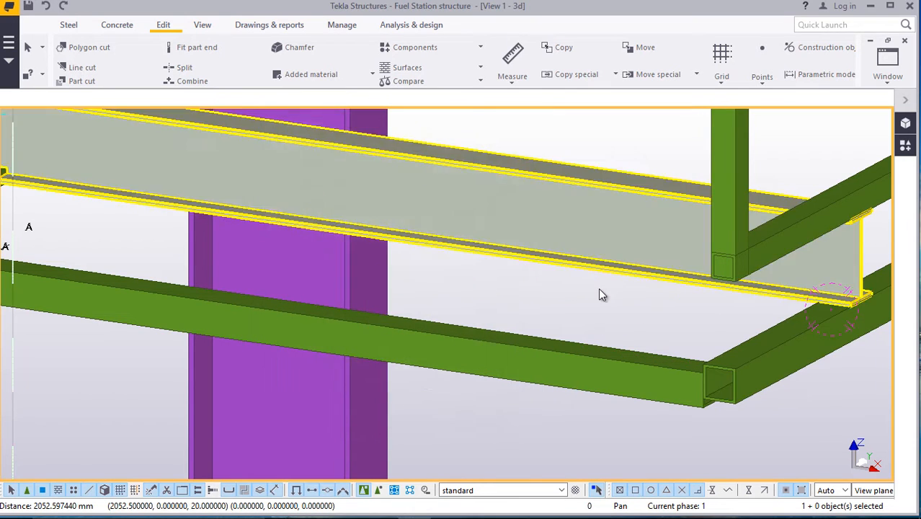
Change the profile of the tube beam beneath the girder ends to CF-SHS60*60*6.0 and apply it to the beam.
double_click(568, 379)
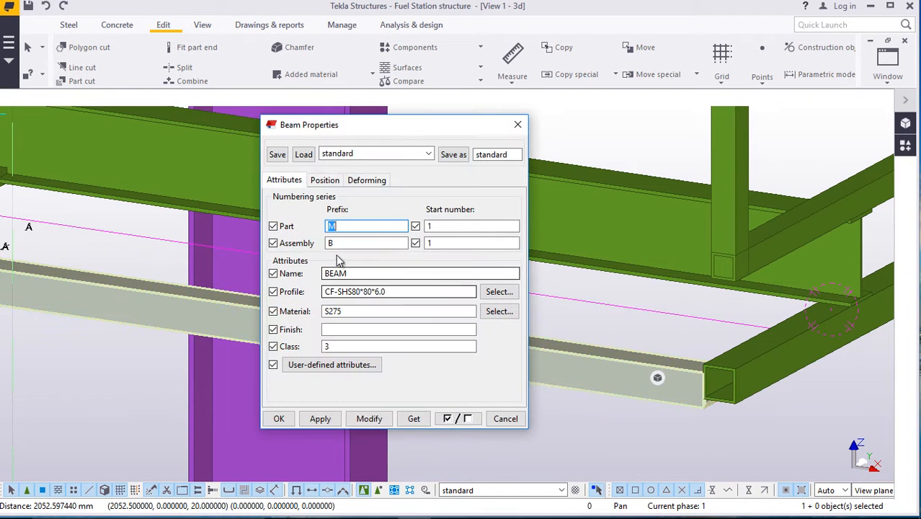
click(496, 297)
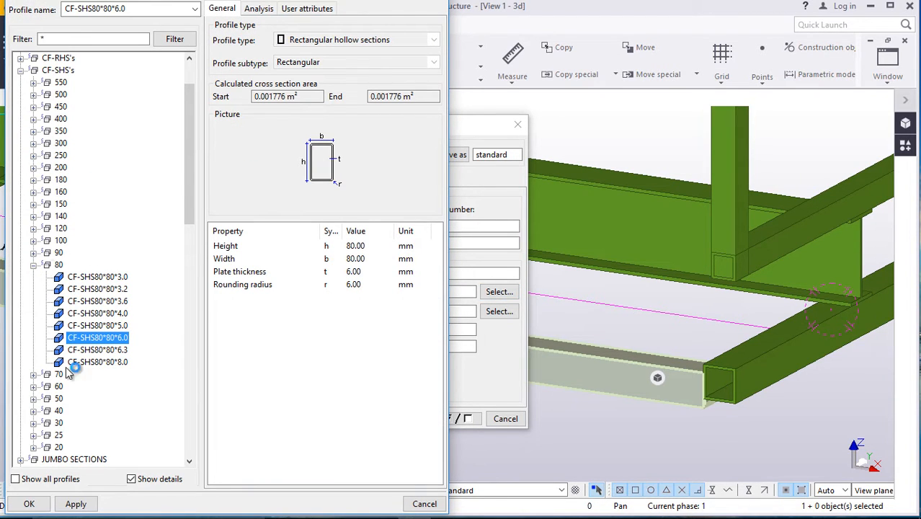
click(33, 386)
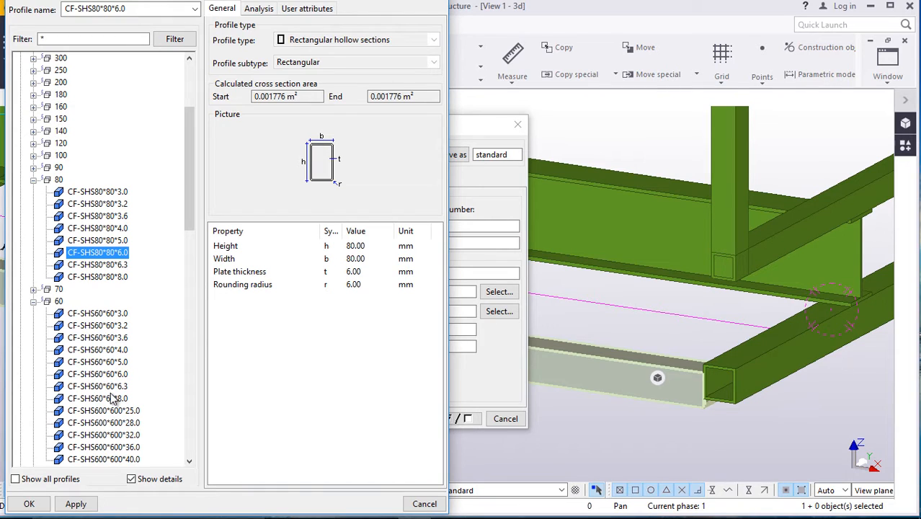
click(122, 374)
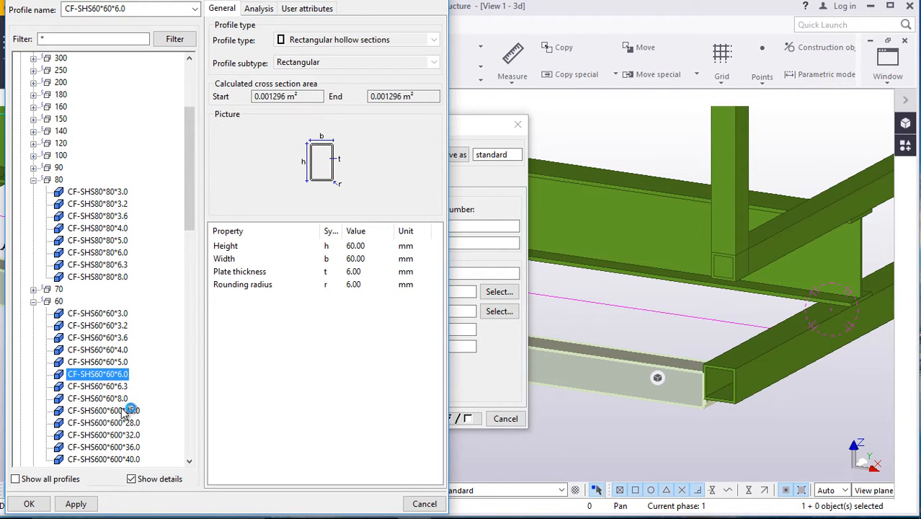
click(75, 504)
click(29, 504)
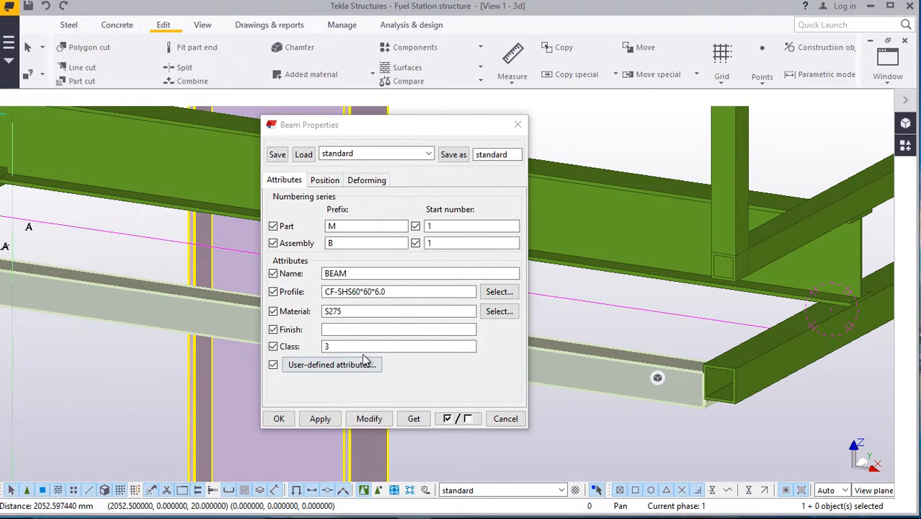
click(366, 424)
click(278, 420)
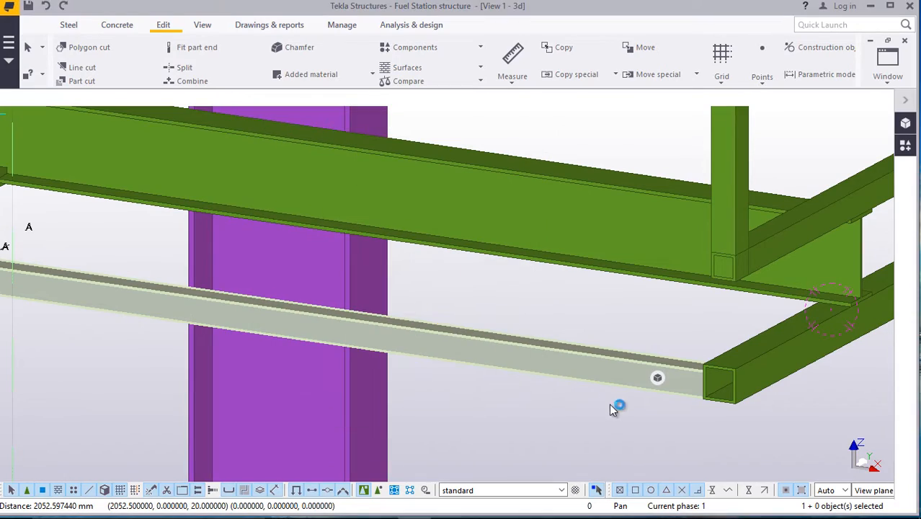
Examine how the resized tube beam meets the perpendicular edge tubes, especially their lower edges at the beam's far end.
scroll(538, 321, down, 8)
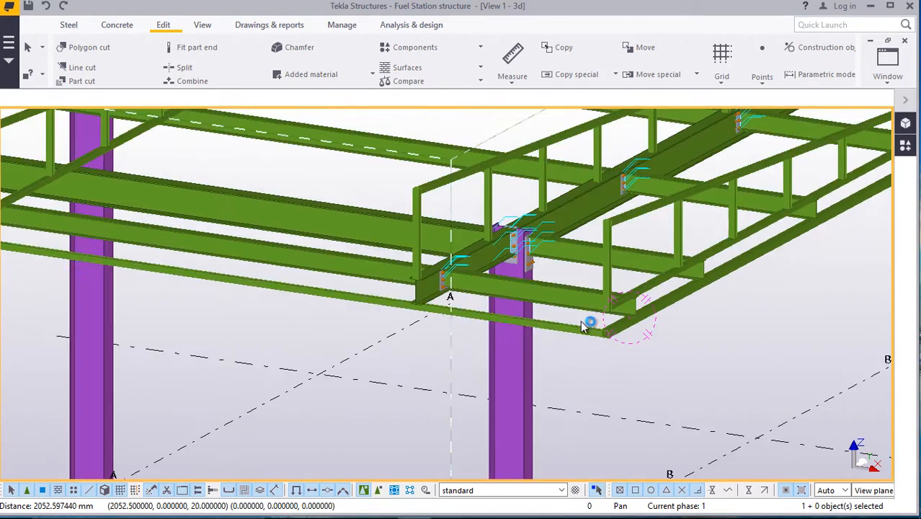
scroll(584, 329, down, 3)
scroll(95, 259, up, 10)
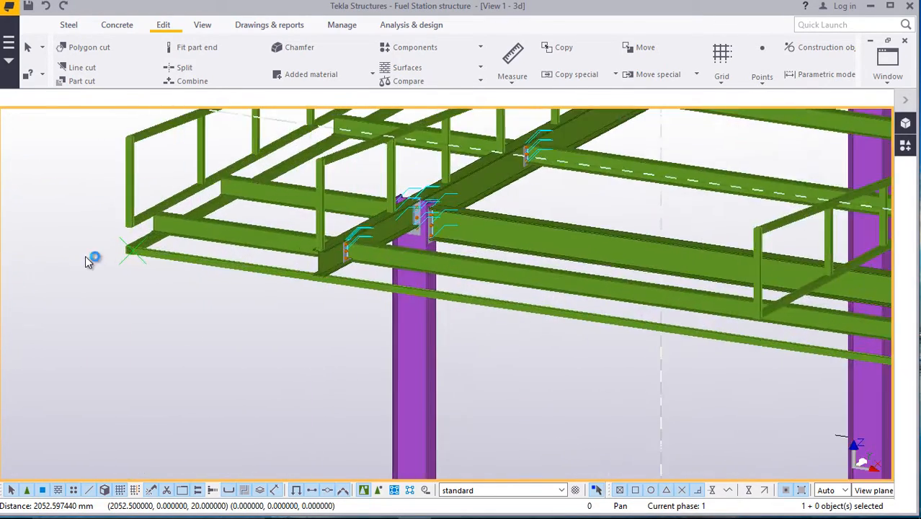
scroll(129, 249, up, 8)
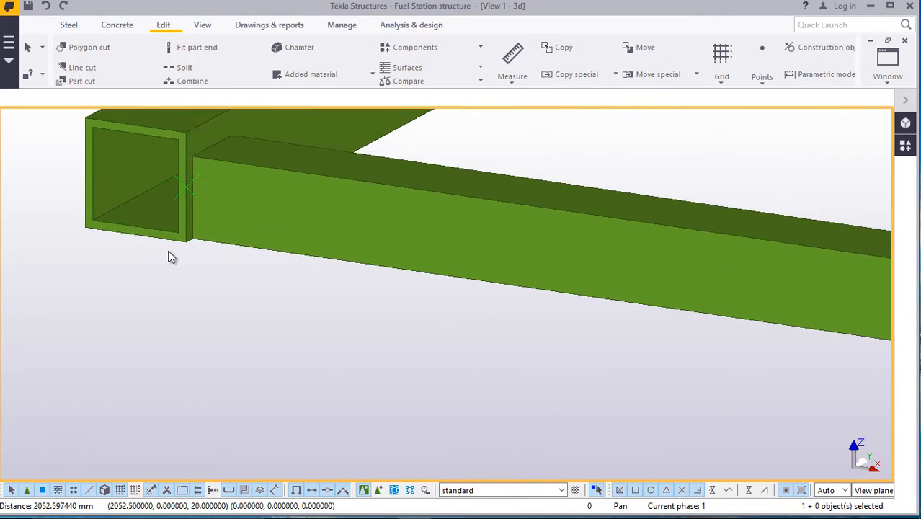
scroll(209, 237, up, 5)
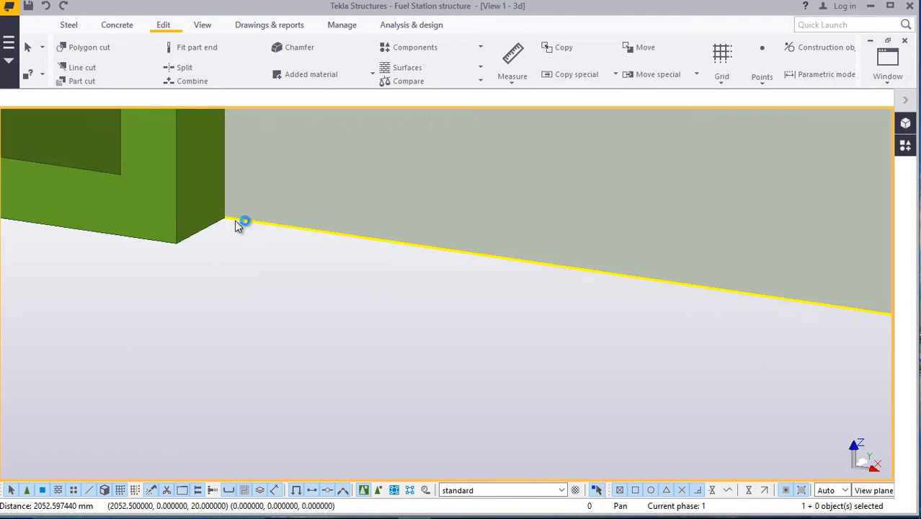
scroll(202, 269, down, 8)
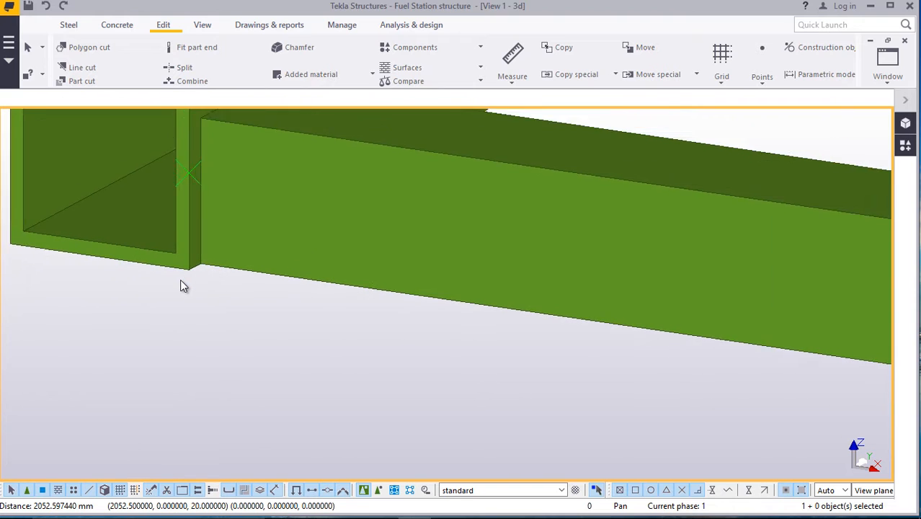
scroll(177, 278, down, 10)
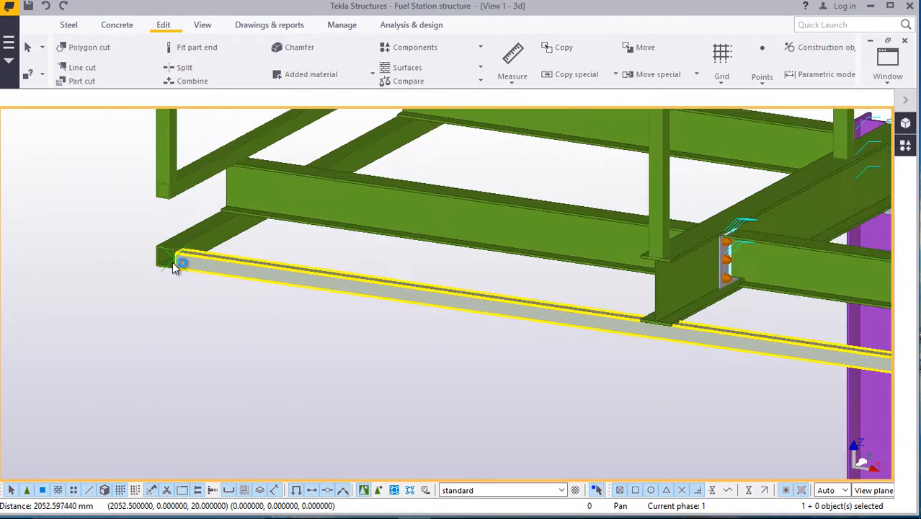
Move the tube beam beneath the girder ends so its upper front edge meets the lower corner of the girder's bottom flange.
scroll(508, 318, up, 6)
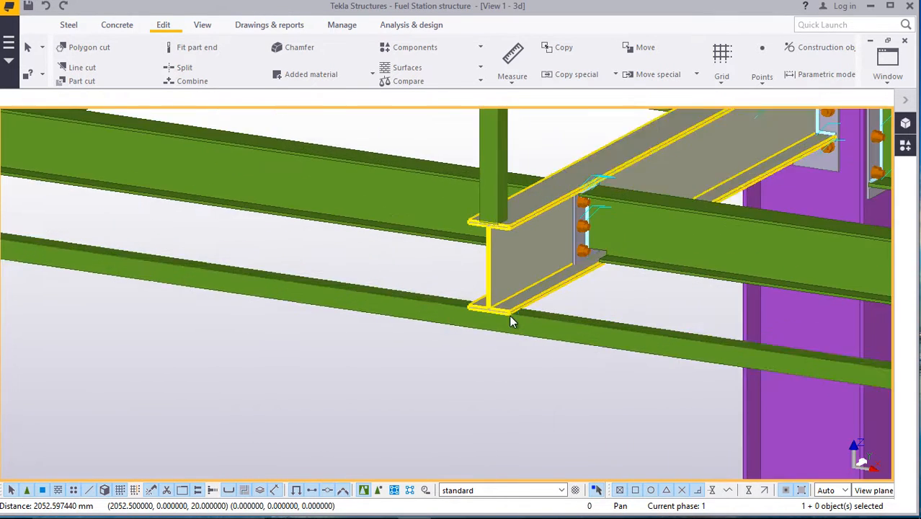
scroll(503, 316, up, 8)
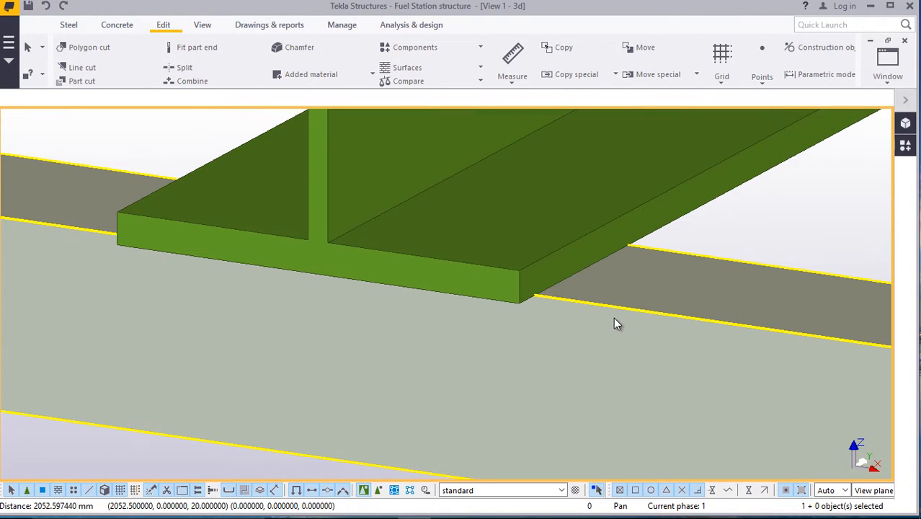
click(614, 317)
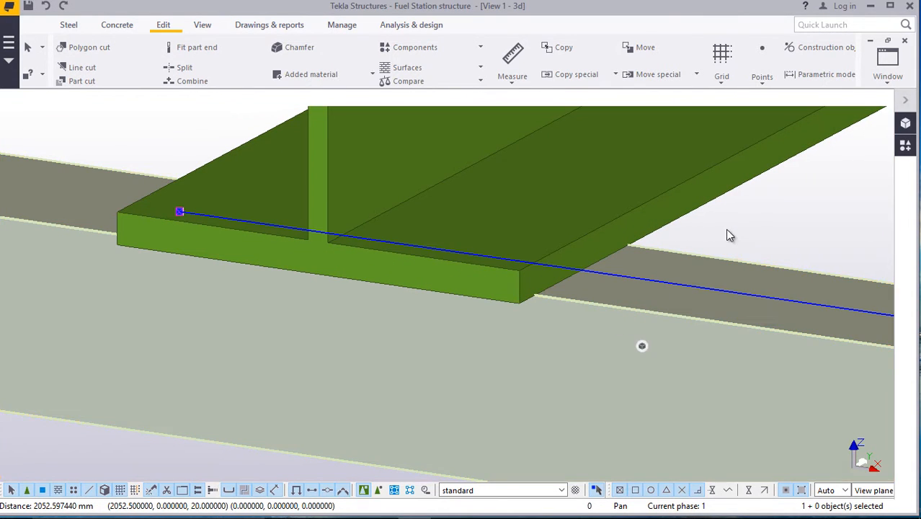
right_click(736, 230)
click(772, 262)
scroll(529, 304, up, 4)
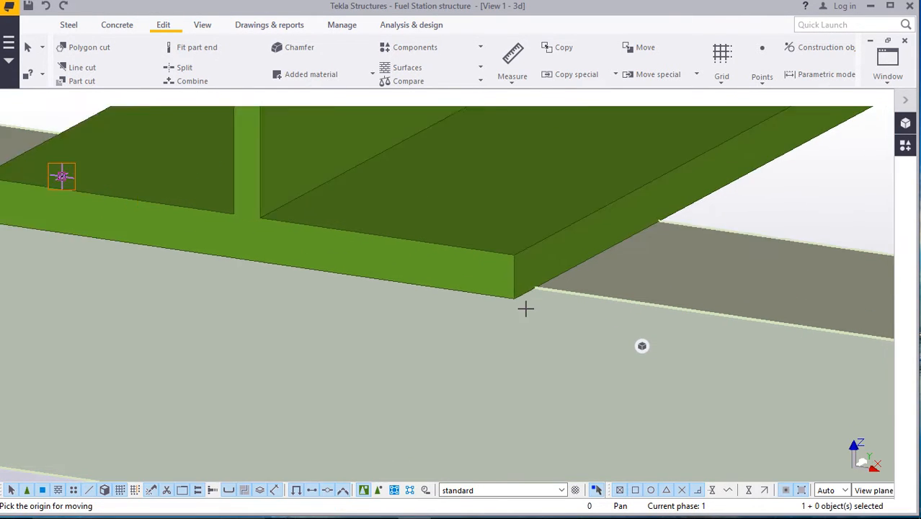
scroll(532, 303, up, 1)
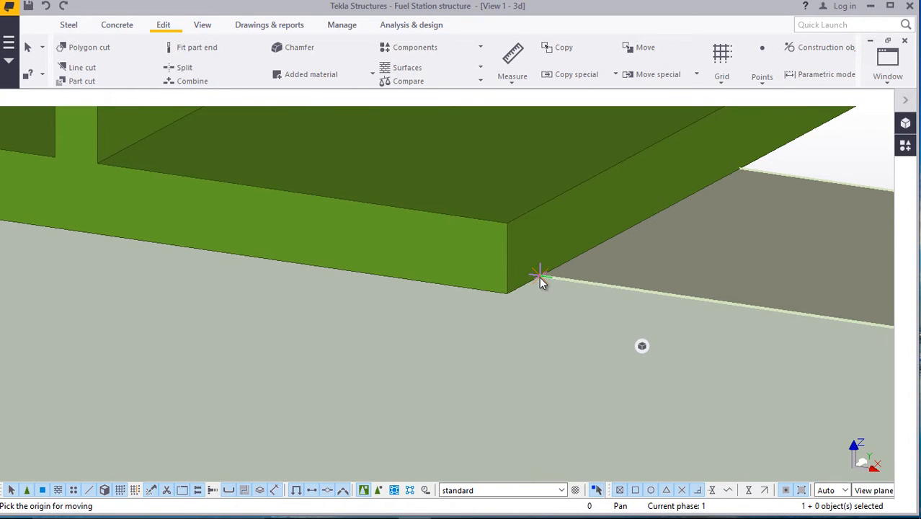
click(506, 292)
scroll(529, 291, down, 3)
scroll(589, 305, down, 5)
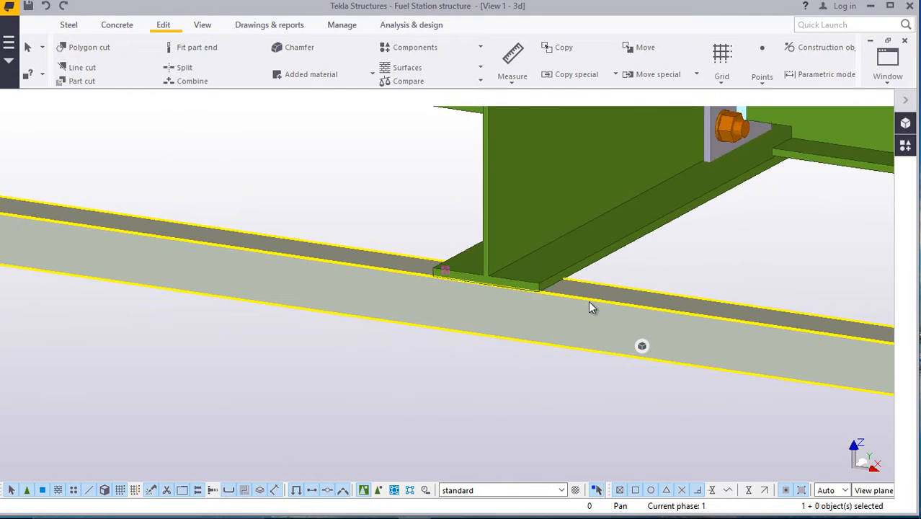
Examine how both ends of the moved tube beam meet the perpendicular edge tubes.
scroll(248, 289, up, 1)
scroll(283, 244, up, 8)
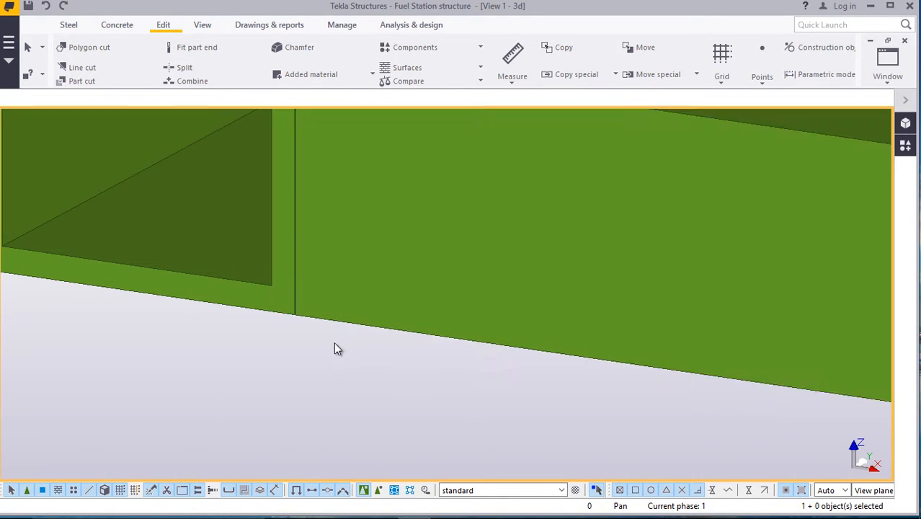
scroll(295, 309, down, 4)
scroll(184, 259, down, 8)
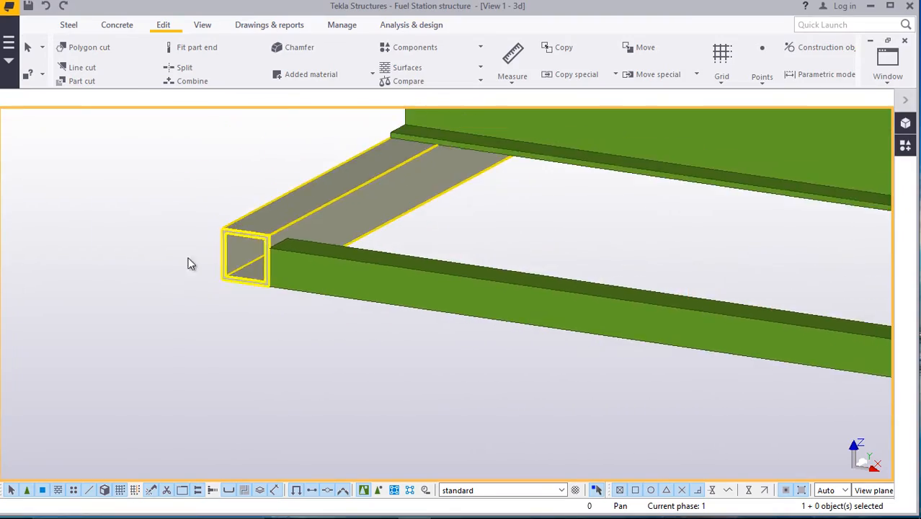
scroll(169, 245, down, 3)
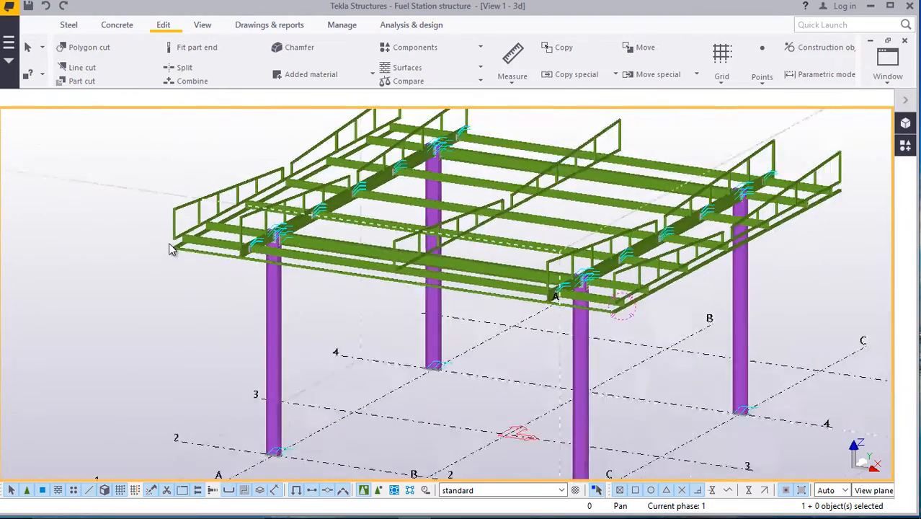
scroll(601, 307, up, 8)
scroll(600, 305, up, 10)
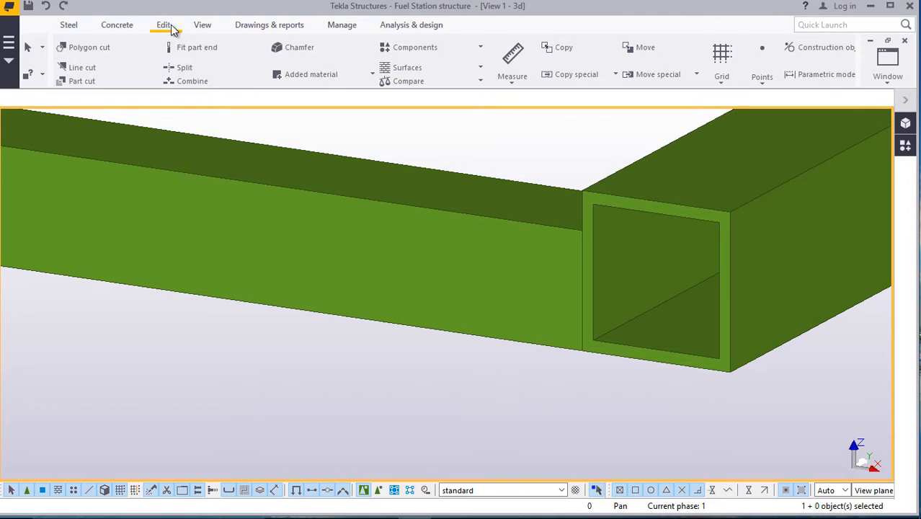
click(69, 26)
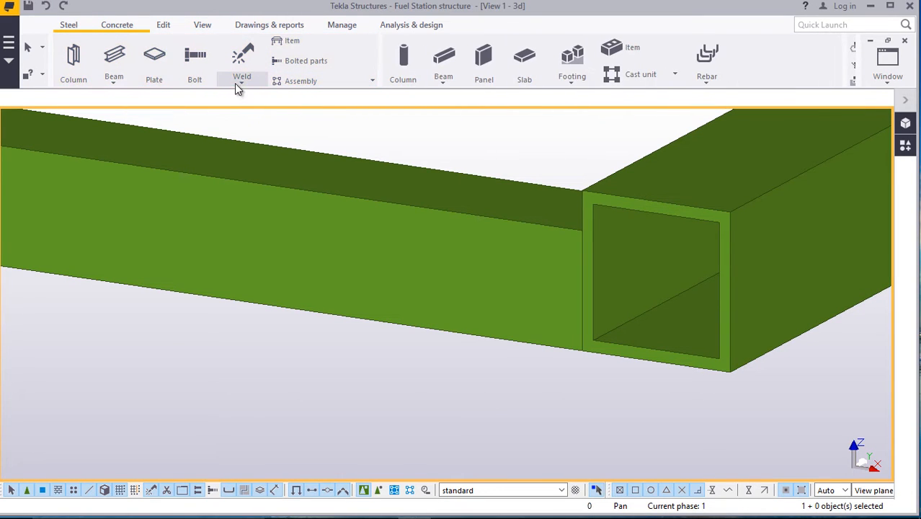
click(239, 83)
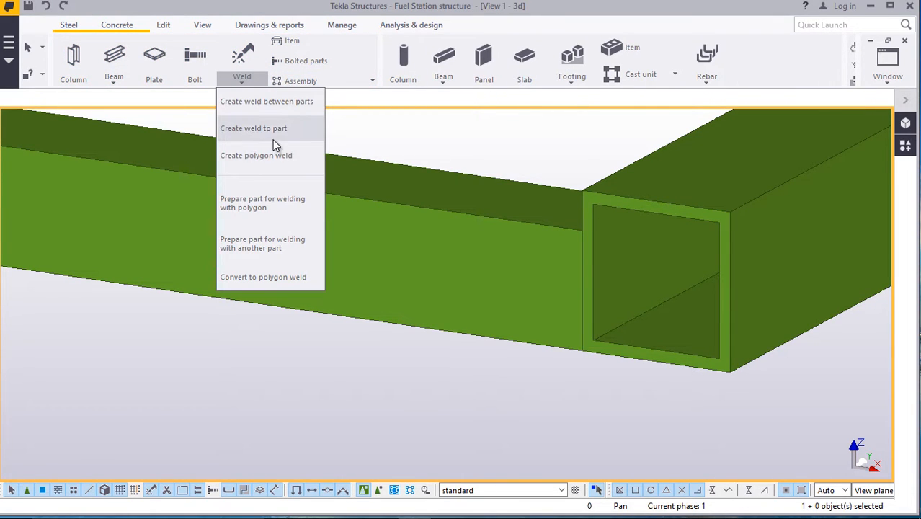
click(253, 134)
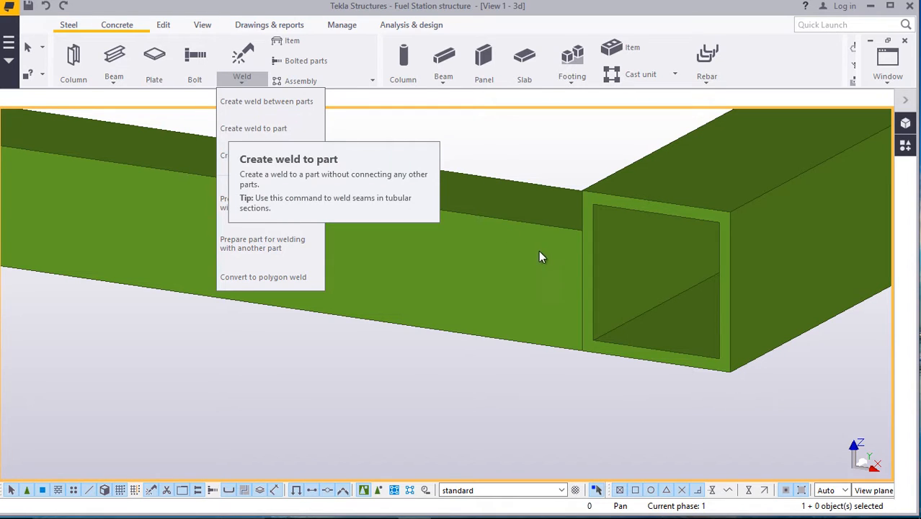
click(253, 128)
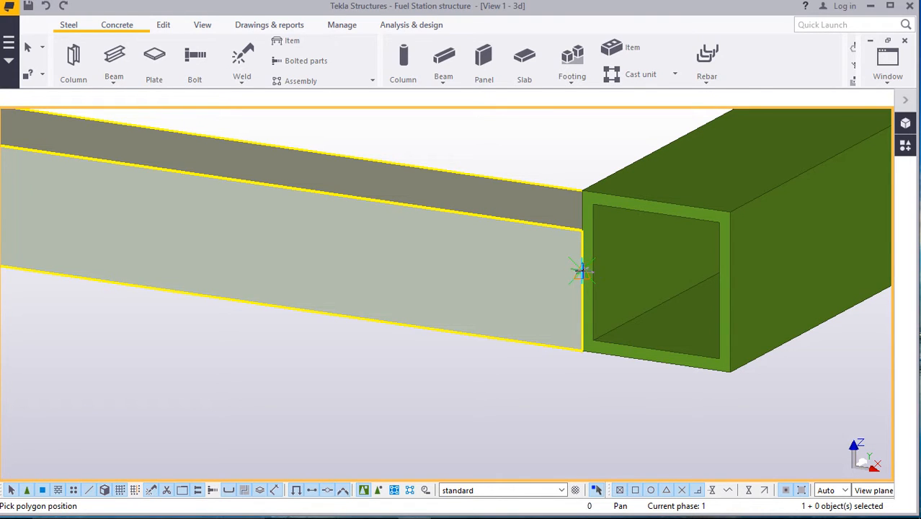
middle_drag(581, 274, 579, 275)
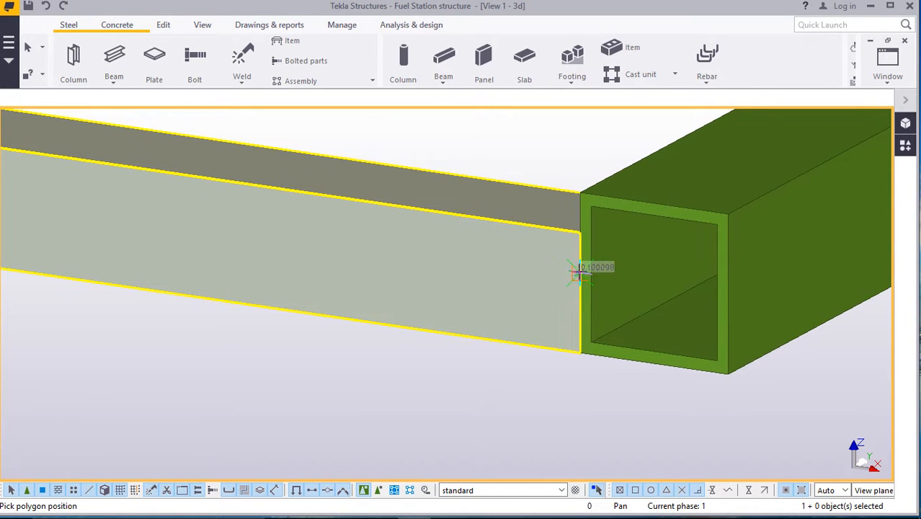
right_click(541, 167)
click(558, 173)
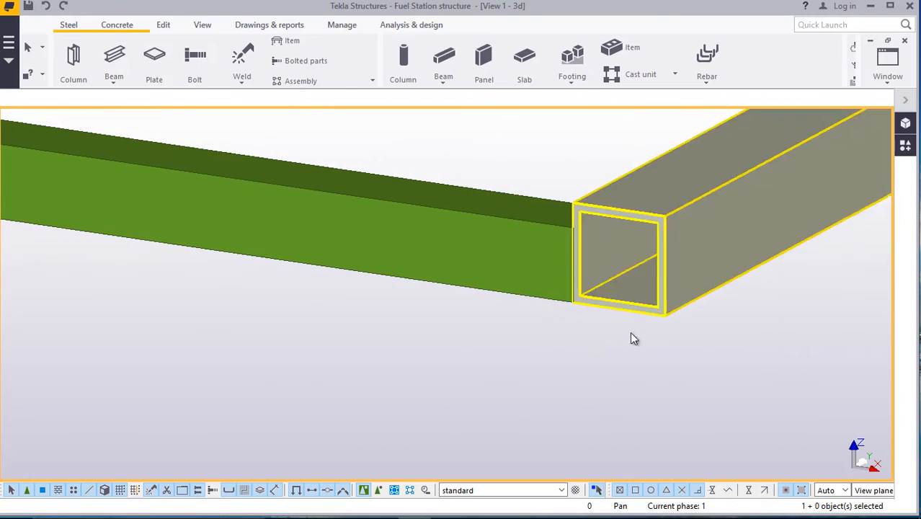
Start copying the tube beam beneath the girder ends, using its front lower end corner at the edge tube as the origin.
scroll(632, 339, down, 10)
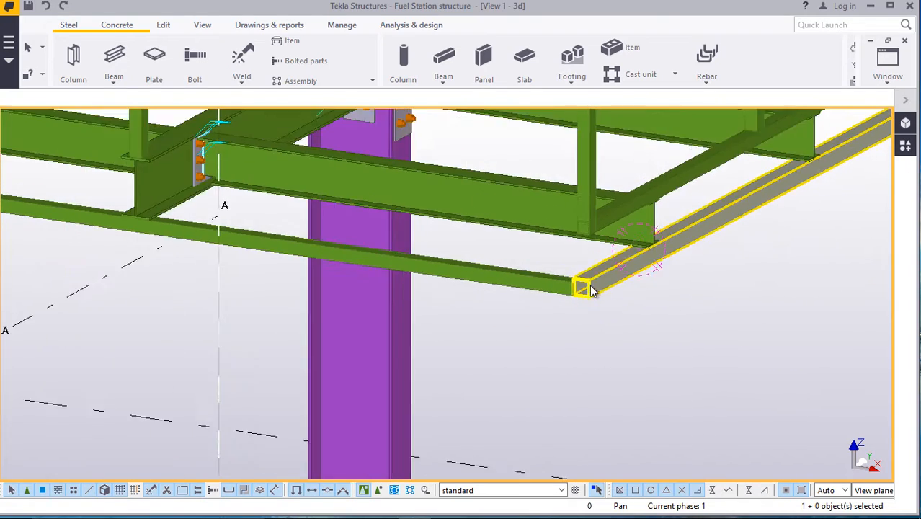
scroll(591, 292, down, 3)
scroll(548, 292, down, 5)
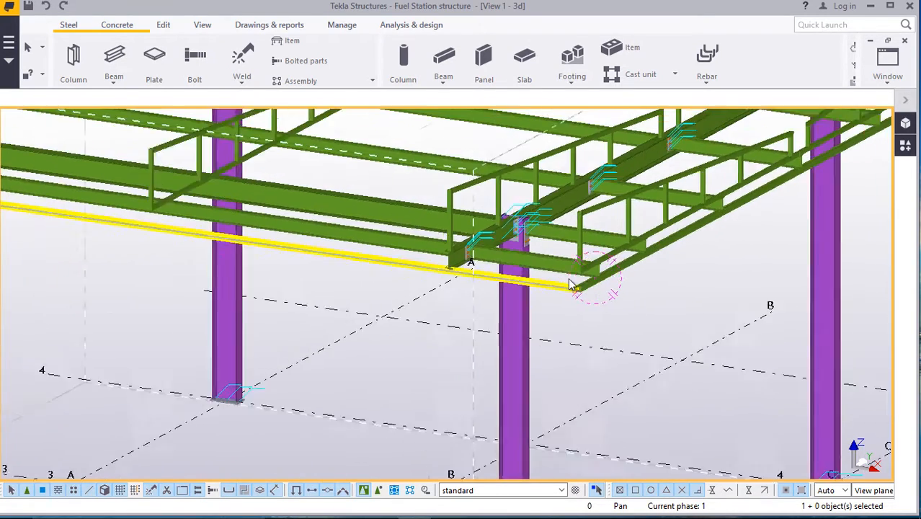
scroll(608, 282, down, 6)
scroll(357, 271, up, 10)
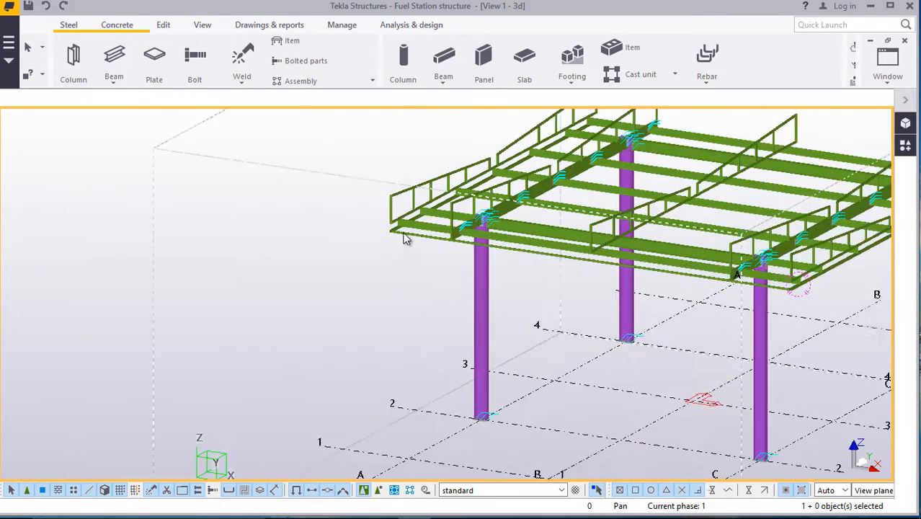
scroll(396, 242, up, 5)
click(395, 228)
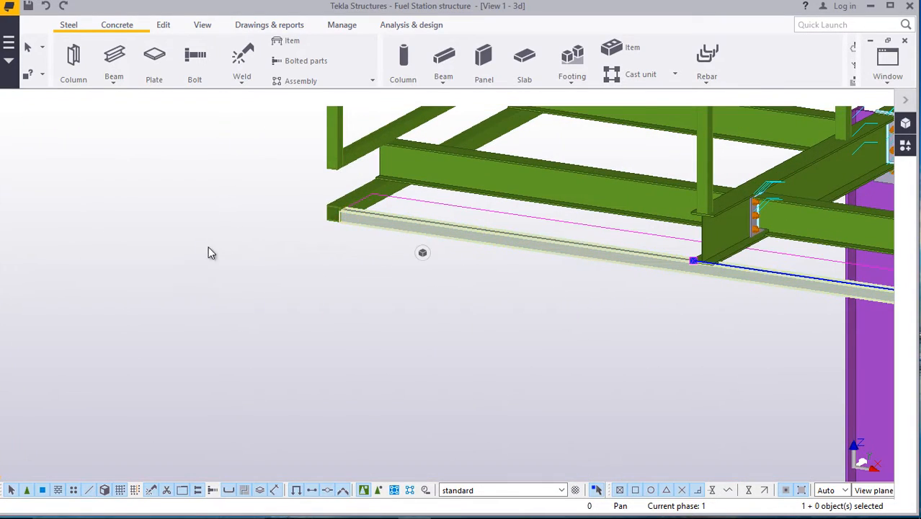
right_click(207, 253)
click(237, 232)
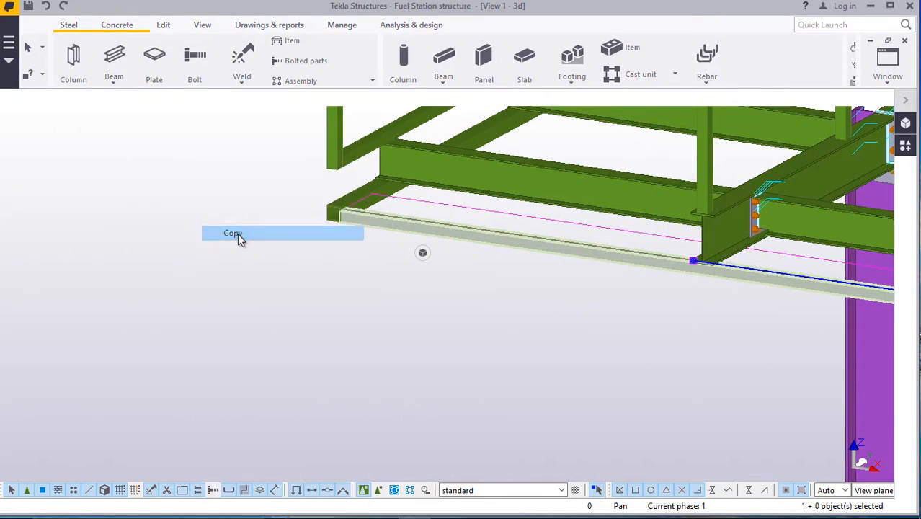
scroll(196, 227, down, 2)
scroll(206, 217, down, 4)
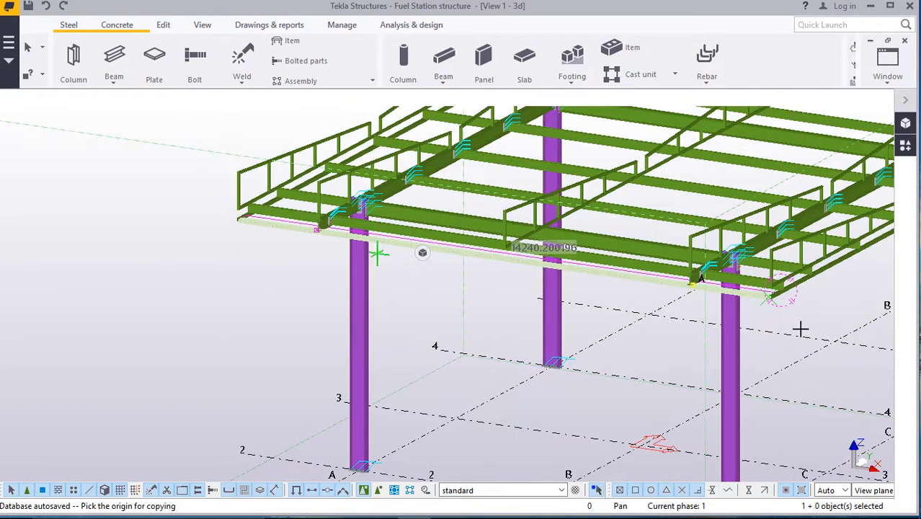
scroll(796, 291, up, 3)
scroll(795, 291, up, 6)
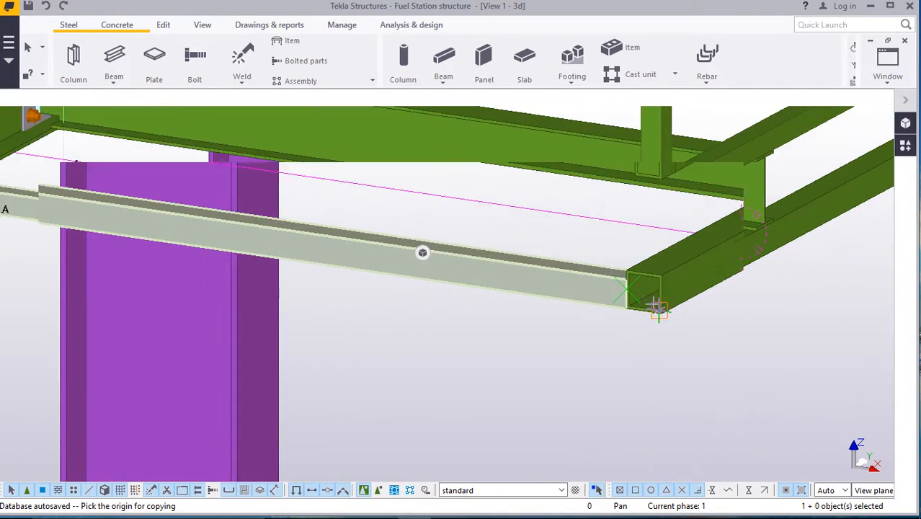
scroll(638, 311, up, 3)
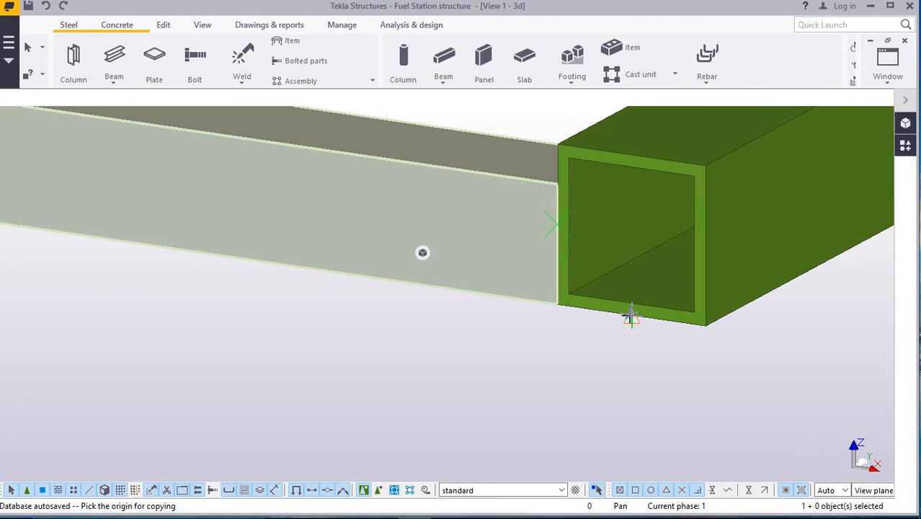
click(556, 304)
Place the tube beam copy at the lower corner of the edge tube's opposite end, rotating the view to reach it, and end copying.
scroll(497, 350, down, 6)
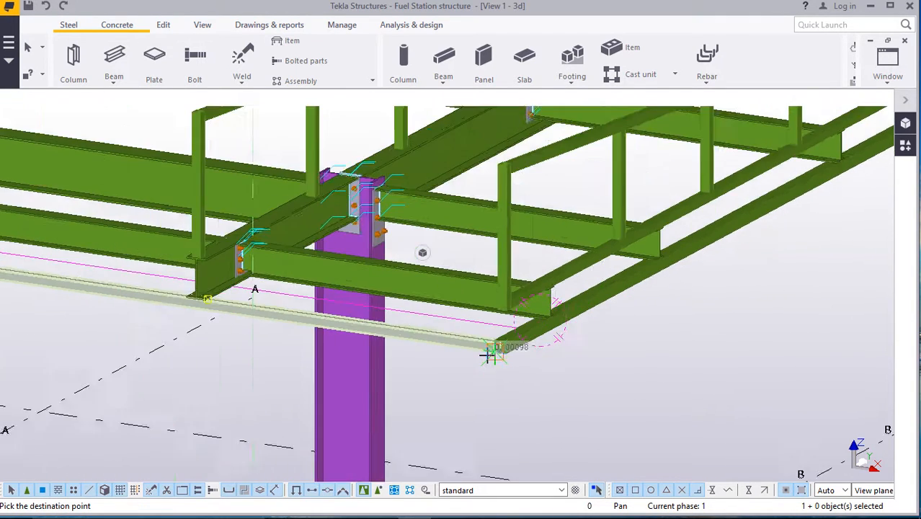
scroll(488, 354, down, 8)
scroll(691, 243, up, 5)
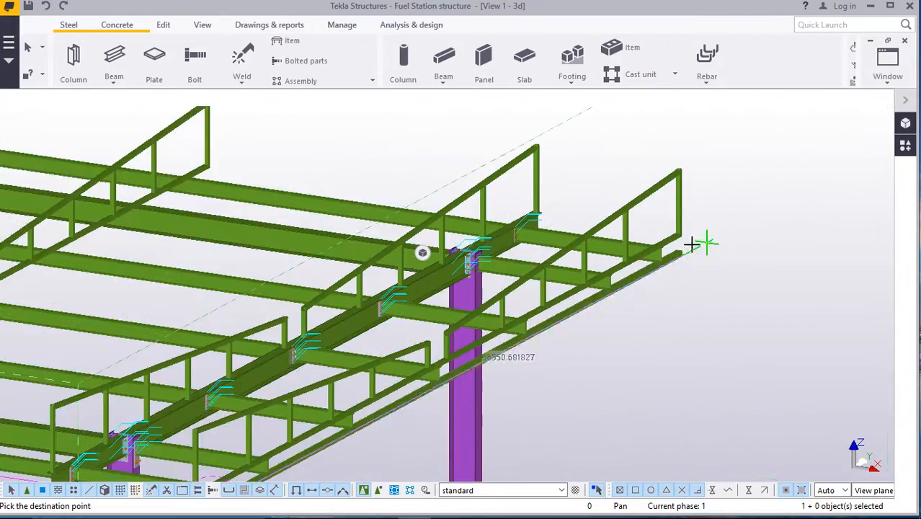
scroll(690, 243, up, 5)
click(203, 25)
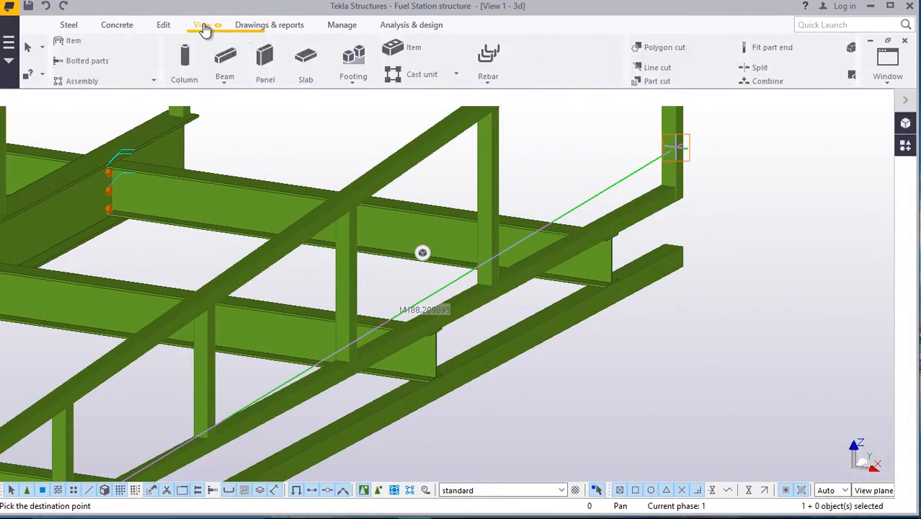
click(498, 69)
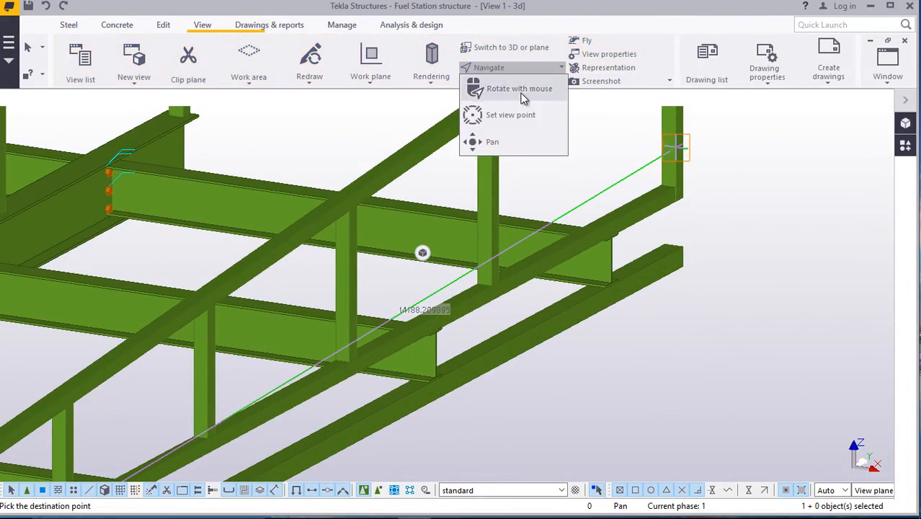
click(522, 95)
drag(676, 265, 424, 279)
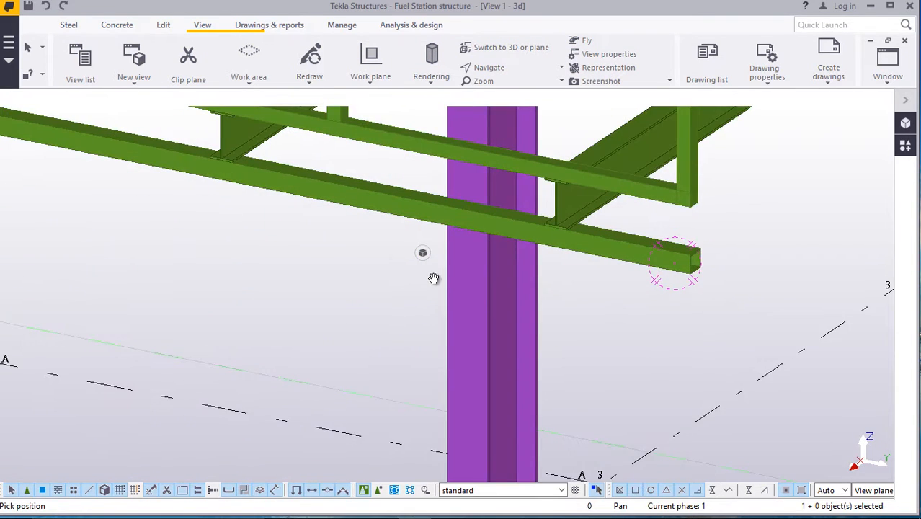
scroll(695, 276, up, 4)
scroll(696, 279, up, 5)
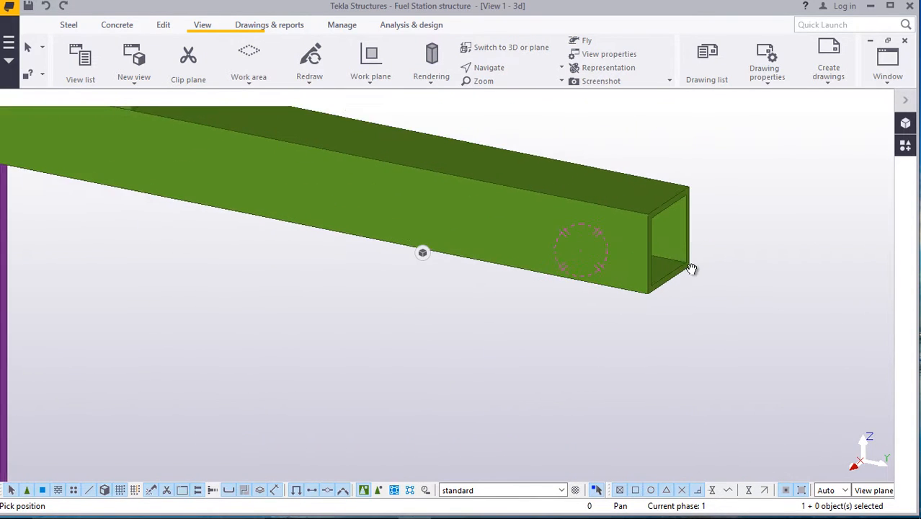
right_click(737, 188)
click(753, 190)
scroll(688, 278, up, 2)
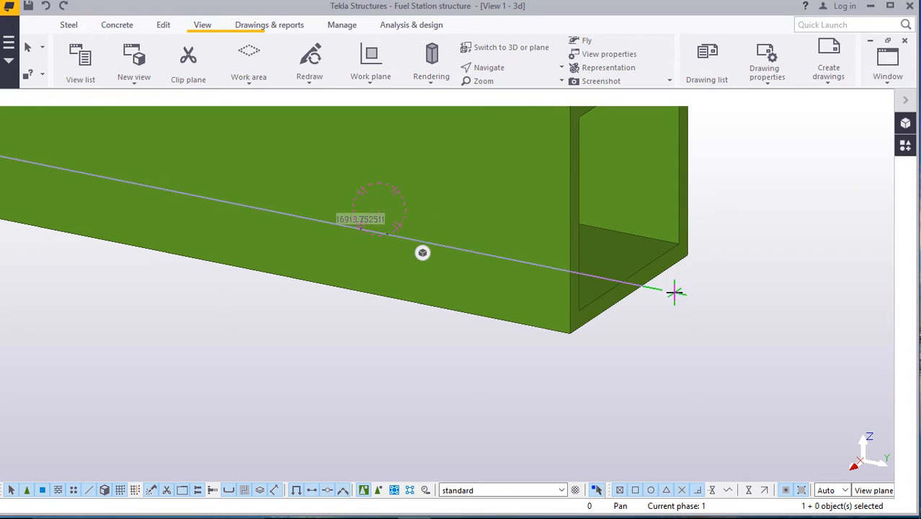
scroll(688, 254, up, 4)
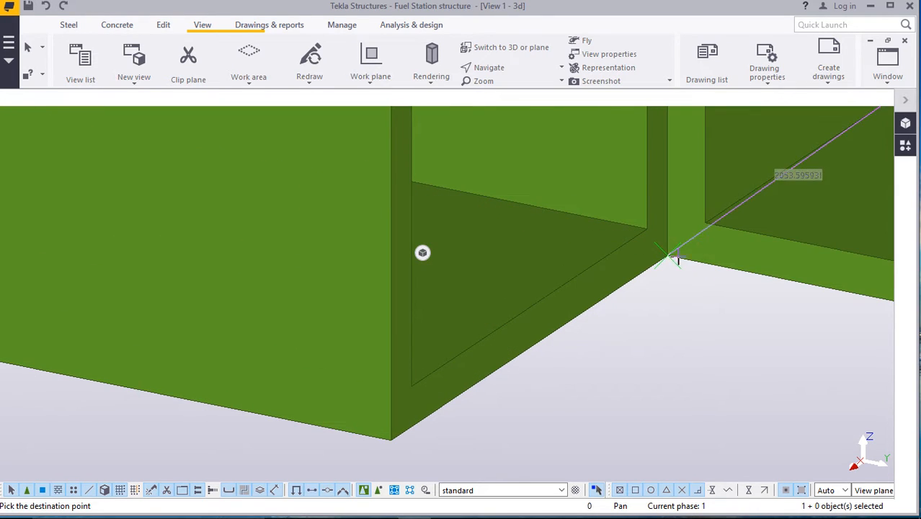
scroll(648, 259, down, 5)
right_click(626, 308)
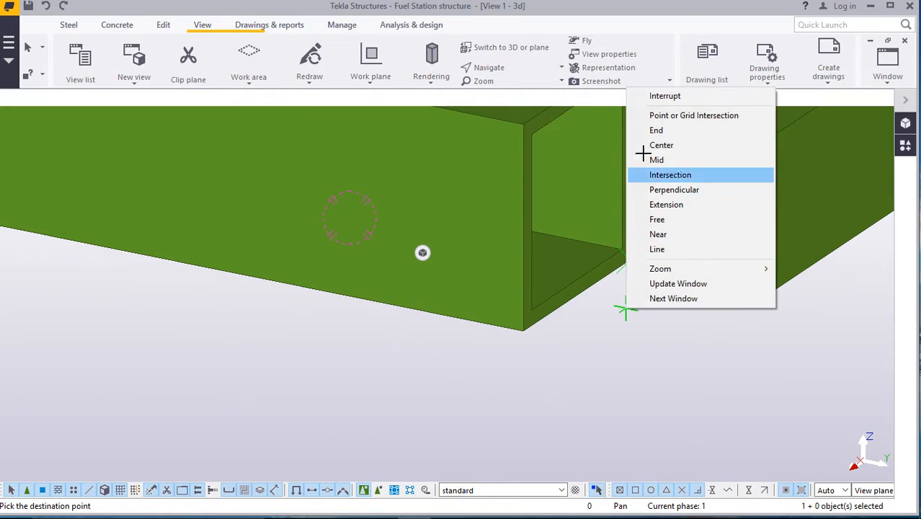
click(656, 95)
Move the copied tube beam so its outer lower end corner meets the inner lower corner of the perpendicular edge tube.
right_click(694, 372)
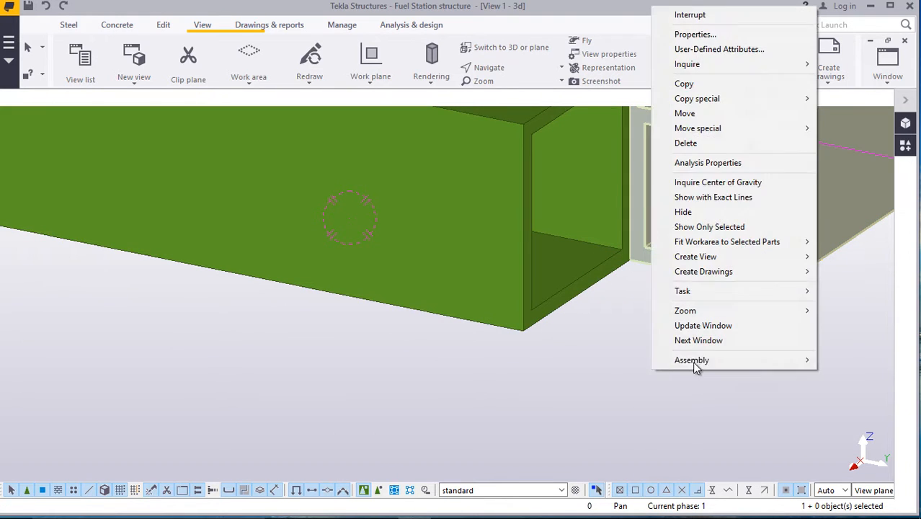
click(685, 113)
scroll(777, 298, up, 4)
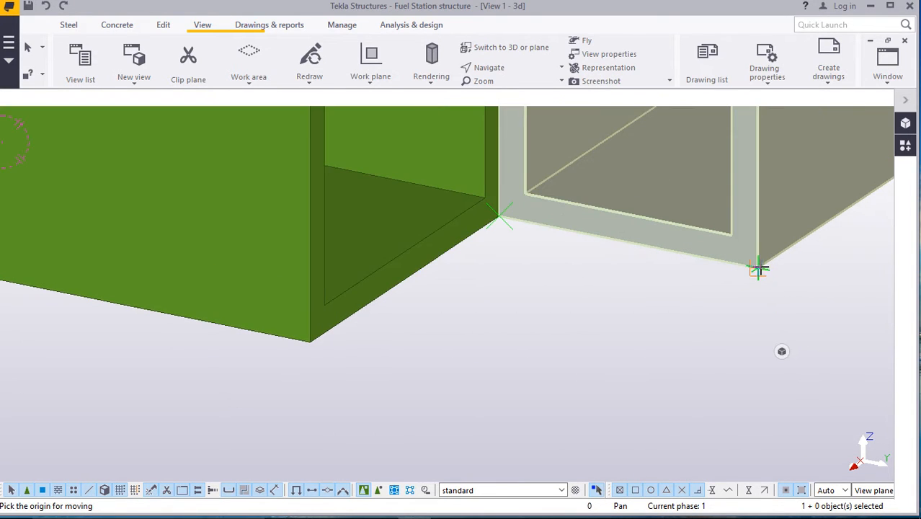
click(497, 216)
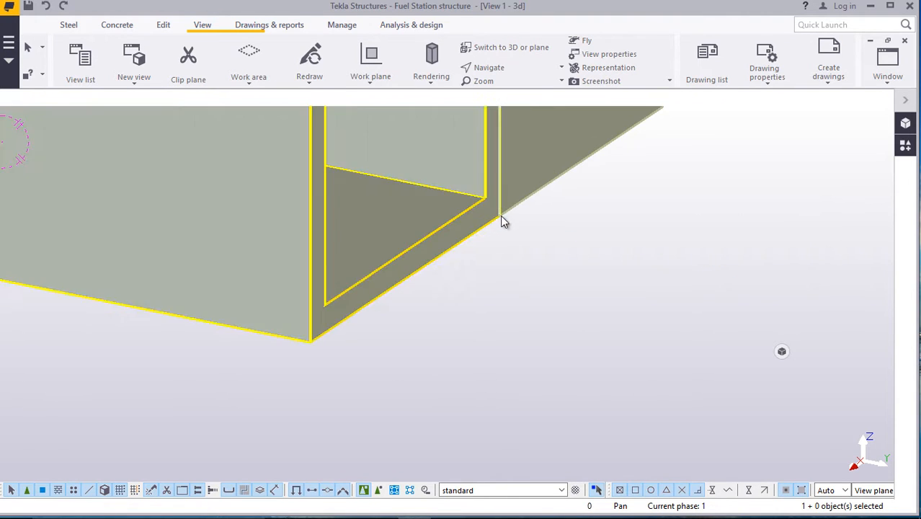
scroll(592, 337, down, 8)
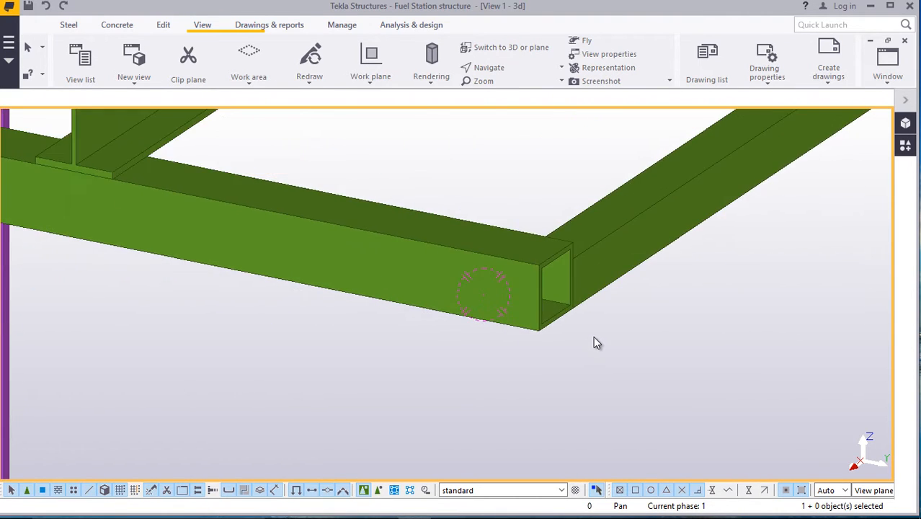
scroll(607, 342, down, 3)
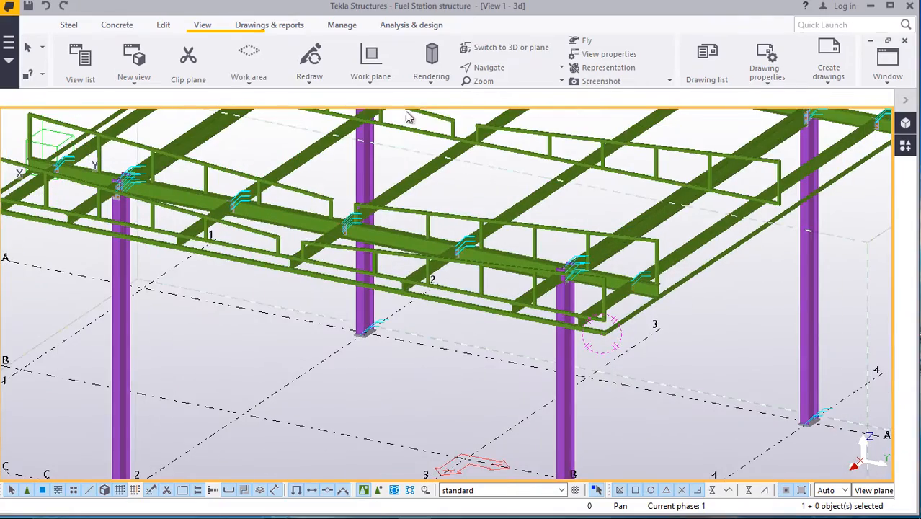
Examine the roof framing from several sides, closing in on the lower end of the railing frame's end post above the copied tube beam.
click(556, 68)
click(505, 113)
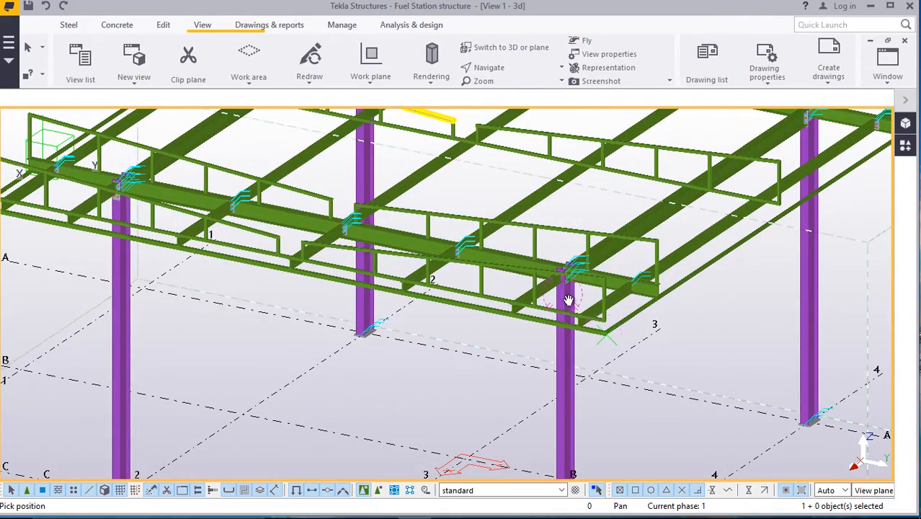
drag(568, 295, 617, 282)
scroll(617, 282, down, 3)
drag(398, 238, 466, 232)
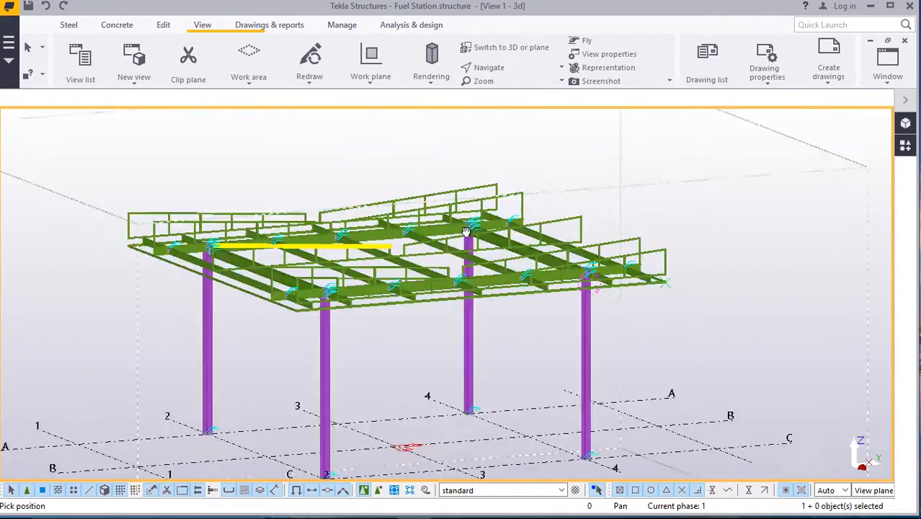
scroll(467, 231, up, 10)
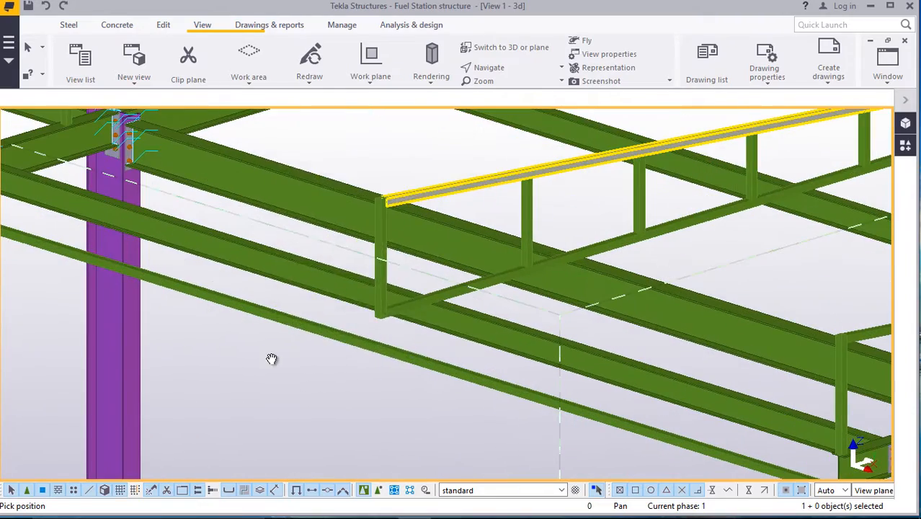
right_click(271, 358)
click(310, 147)
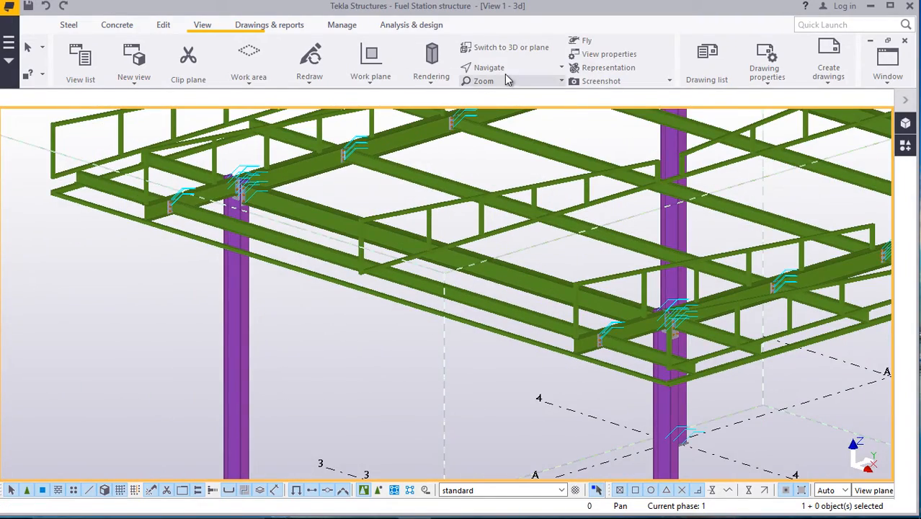
click(495, 67)
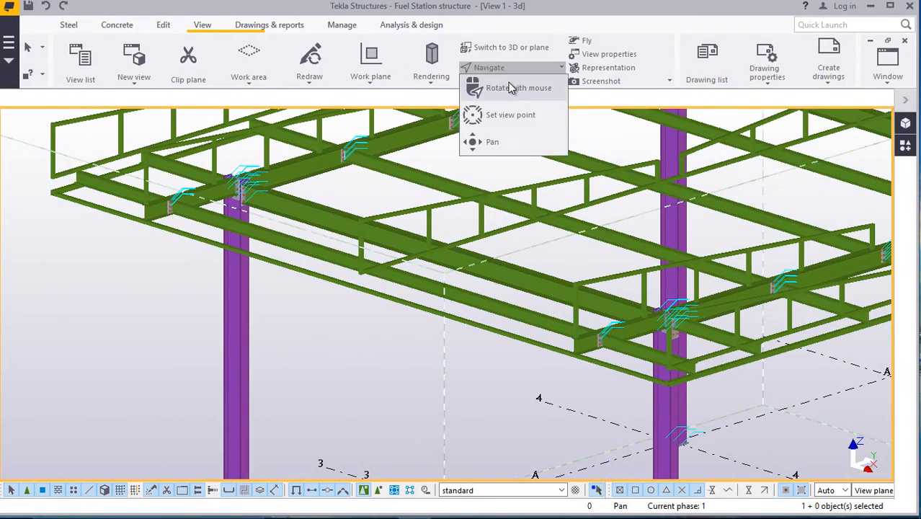
click(514, 87)
drag(330, 276, 367, 202)
scroll(367, 202, up, 5)
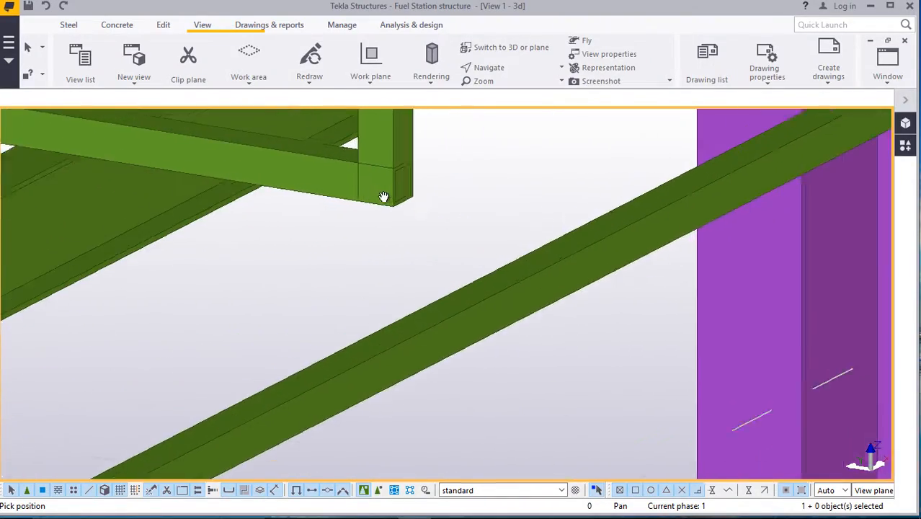
right_click(467, 153)
click(504, 163)
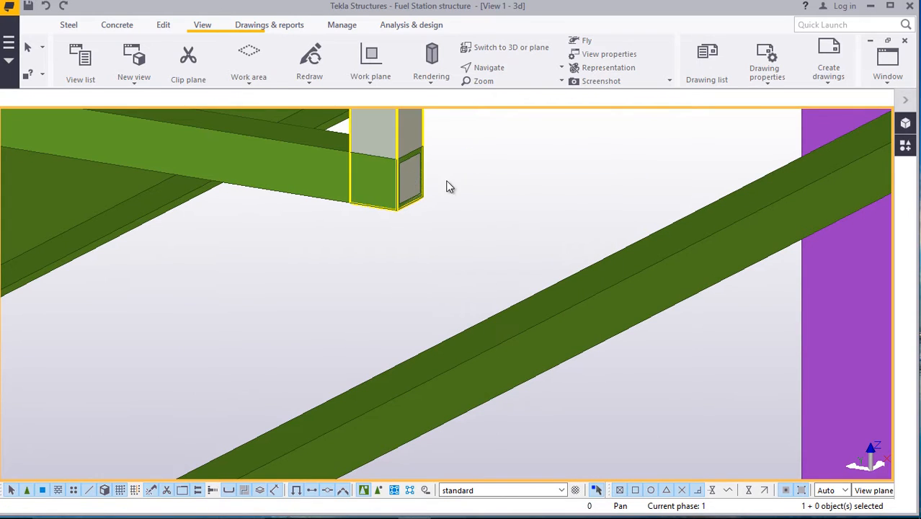
Extend the railing frame's end post downward past the tube beam, to about 1150 mm.
click(163, 25)
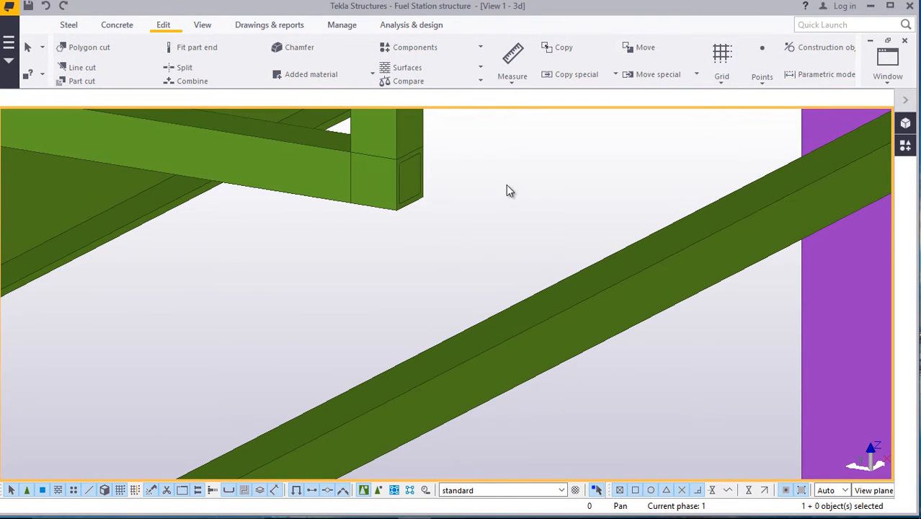
scroll(382, 191, up, 2)
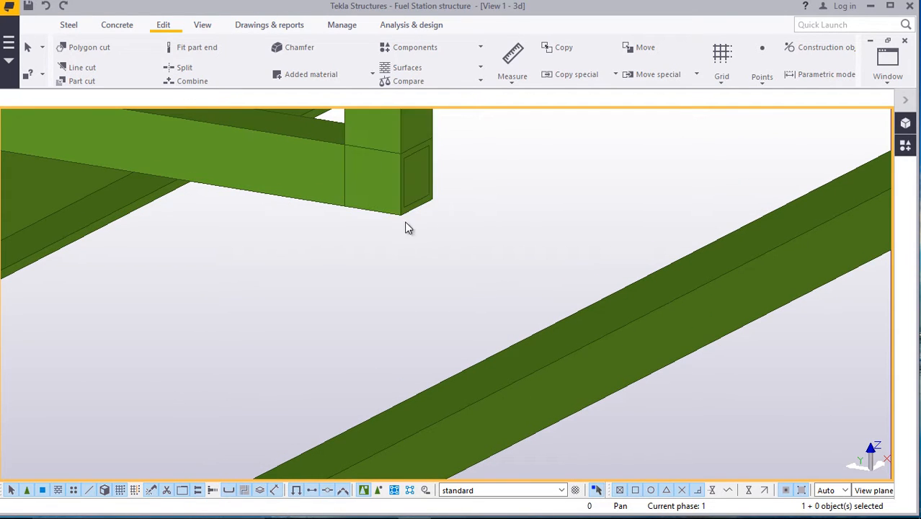
click(401, 146)
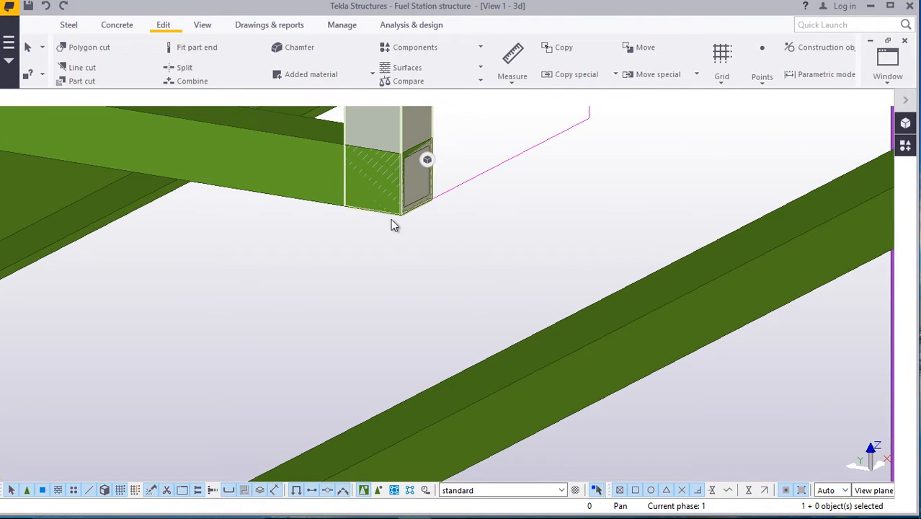
scroll(407, 259, down, 3)
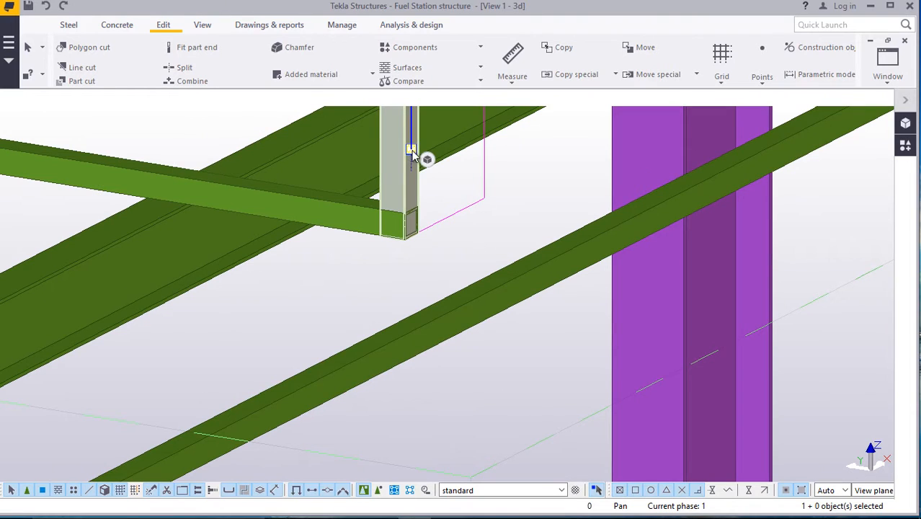
scroll(399, 255, down, 2)
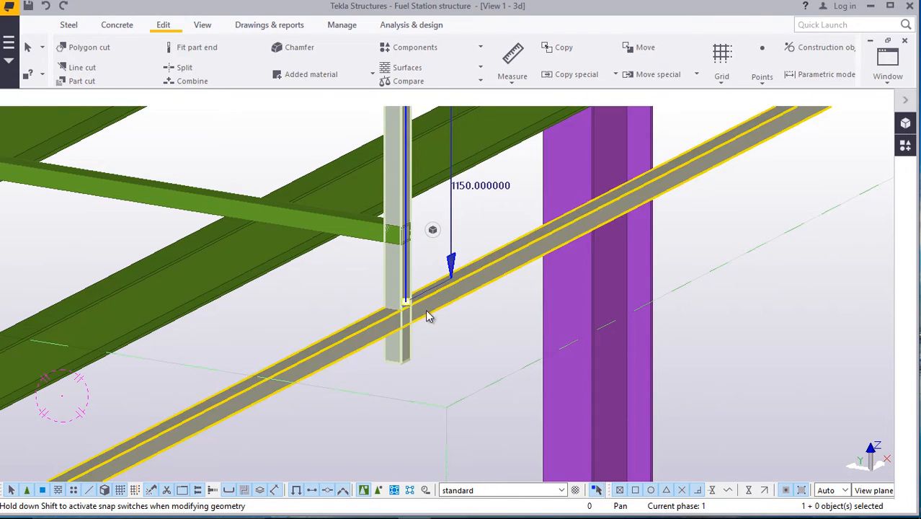
scroll(398, 325, down, 4)
scroll(400, 318, up, 2)
scroll(404, 311, up, 2)
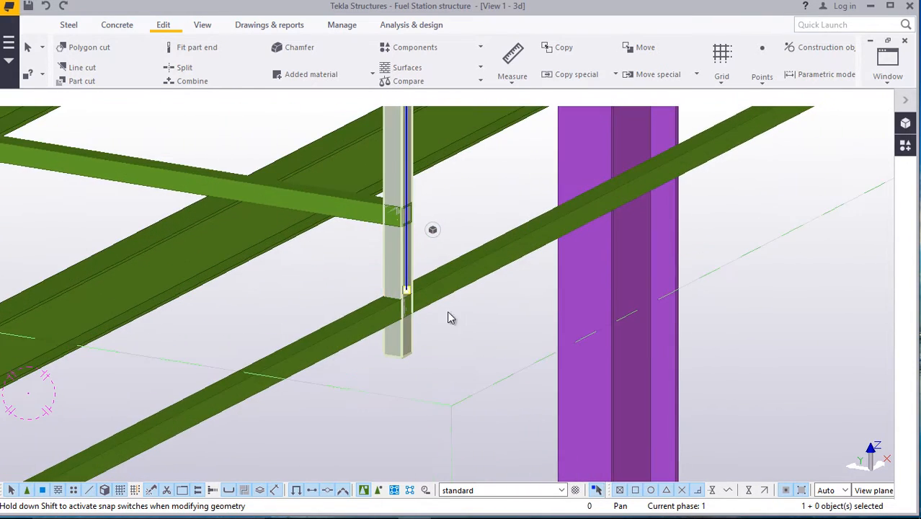
scroll(404, 306, up, 3)
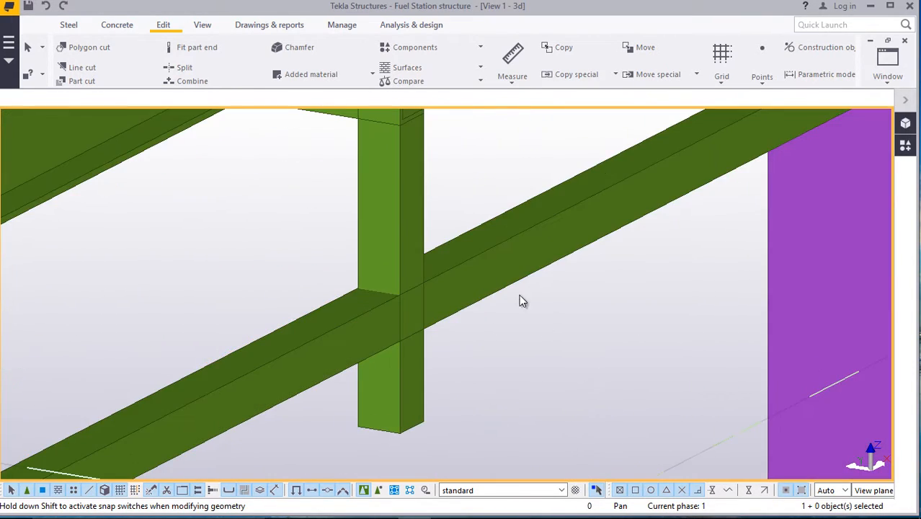
click(82, 81)
scroll(411, 295, up, 2)
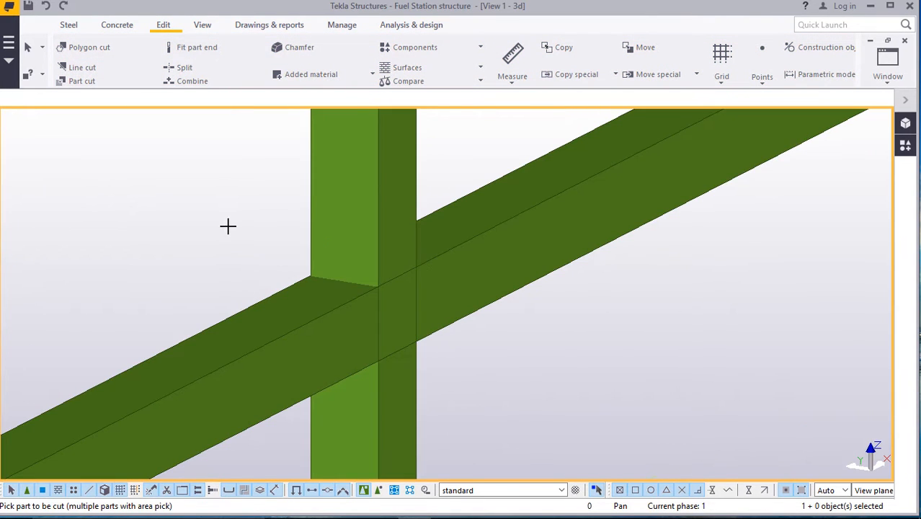
right_click(190, 180)
click(224, 188)
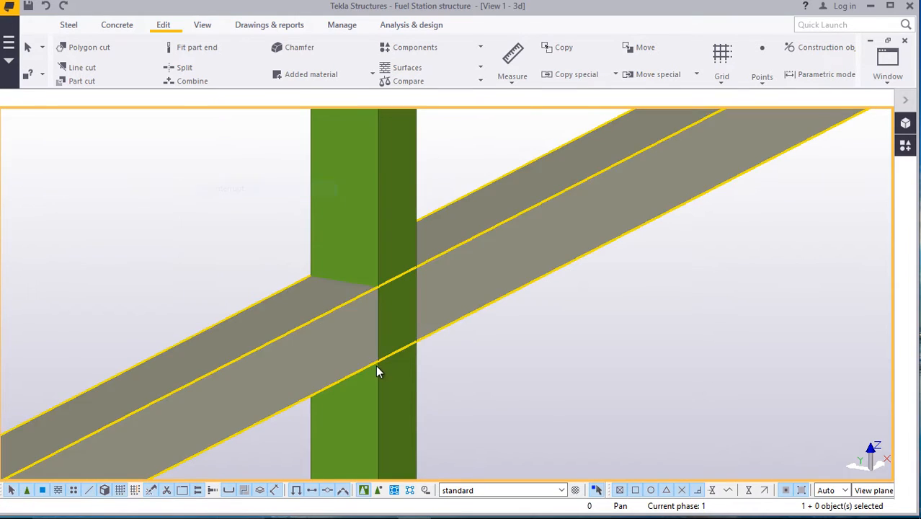
Shorten the extended end post so its lower end stops within the depth of the tube beam.
click(396, 390)
scroll(290, 250, down, 3)
scroll(291, 250, down, 1)
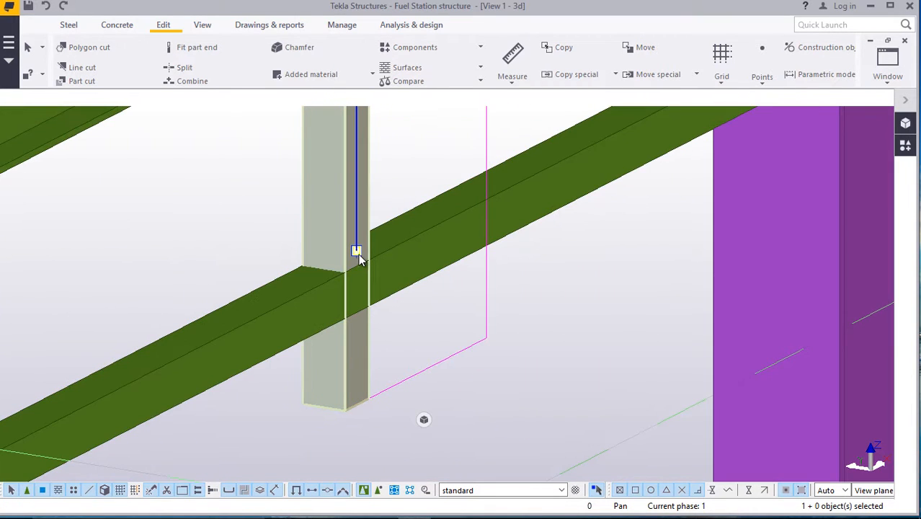
drag(358, 251, 356, 150)
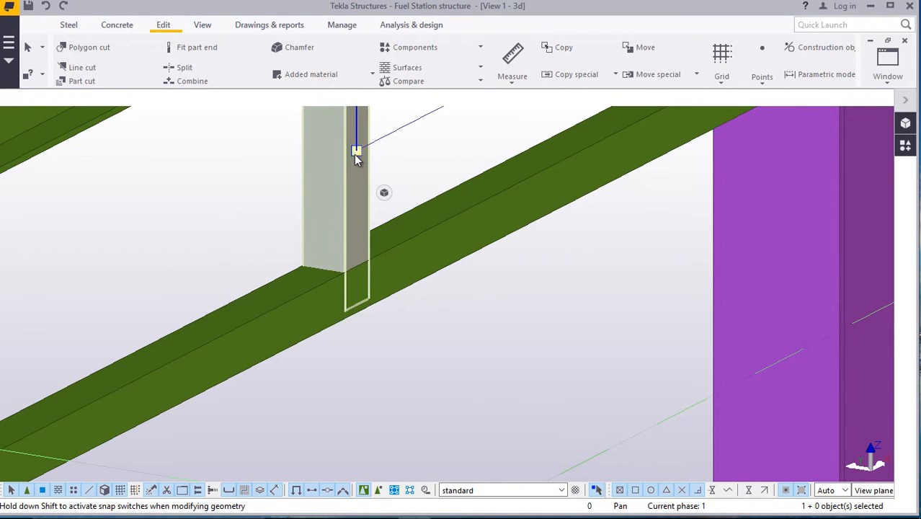
Cut the lower end of the end post with the tube beam using Part cut, and end the command.
click(91, 81)
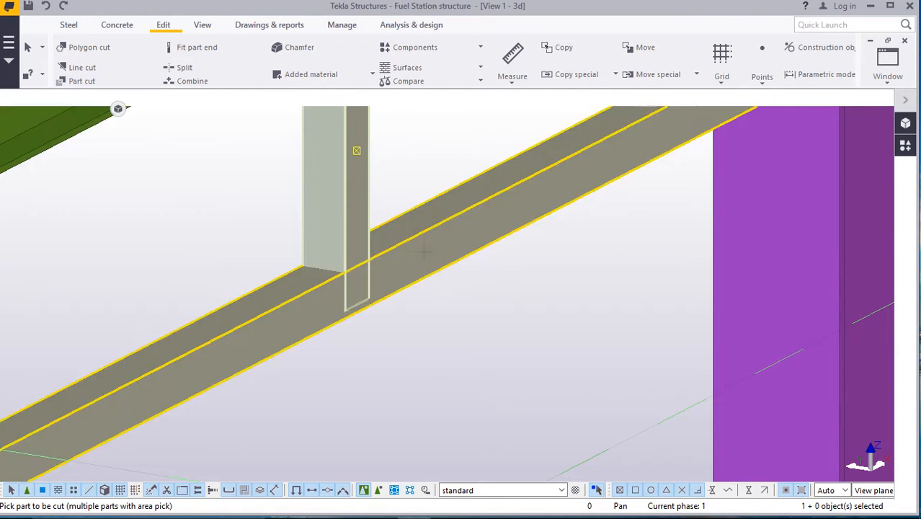
scroll(359, 190, up, 2)
click(358, 190)
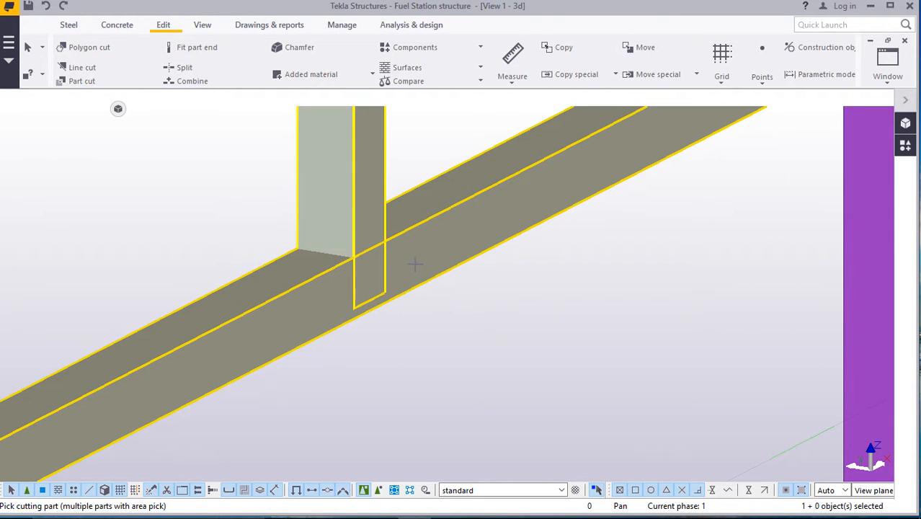
click(422, 243)
right_click(632, 355)
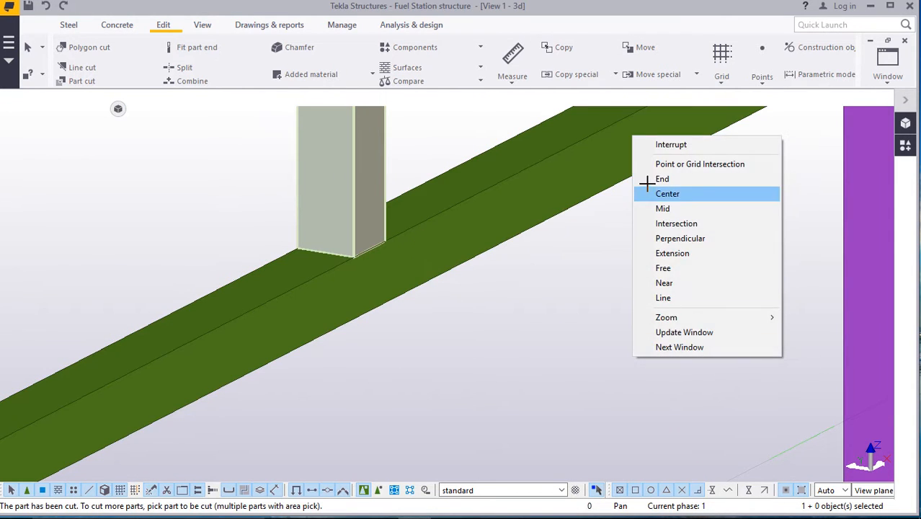
click(658, 144)
Cut the overlapping end of the railing frame's bottom chord with the extended end post using Part cut.
scroll(539, 324, down, 4)
scroll(557, 330, up, 5)
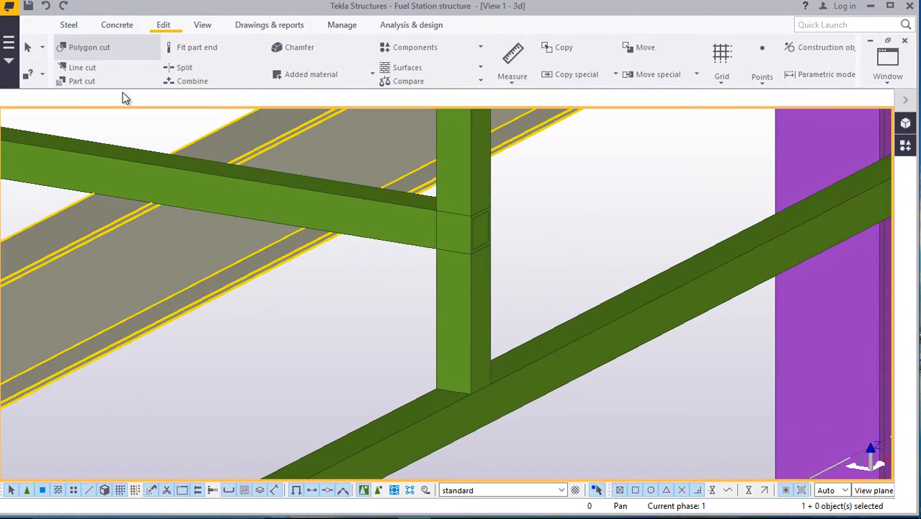
scroll(250, 165, down, 3)
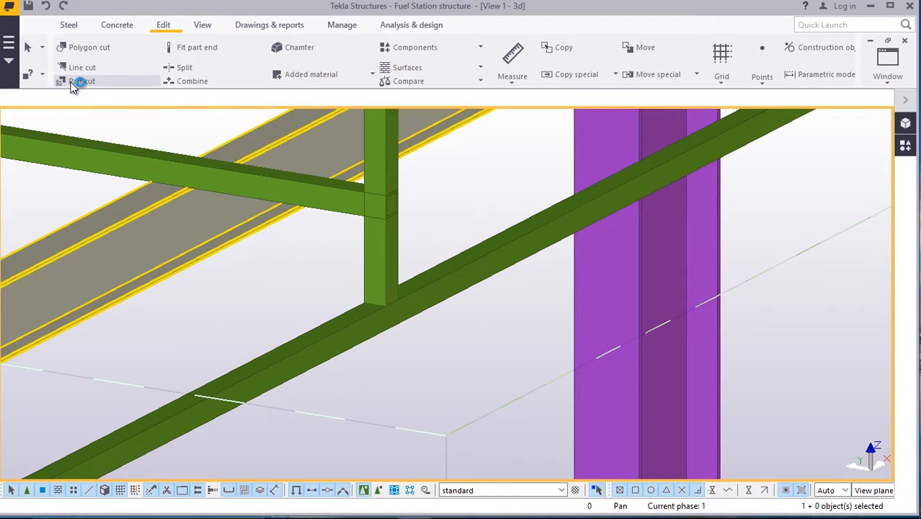
click(81, 81)
scroll(403, 230, up, 2)
click(361, 238)
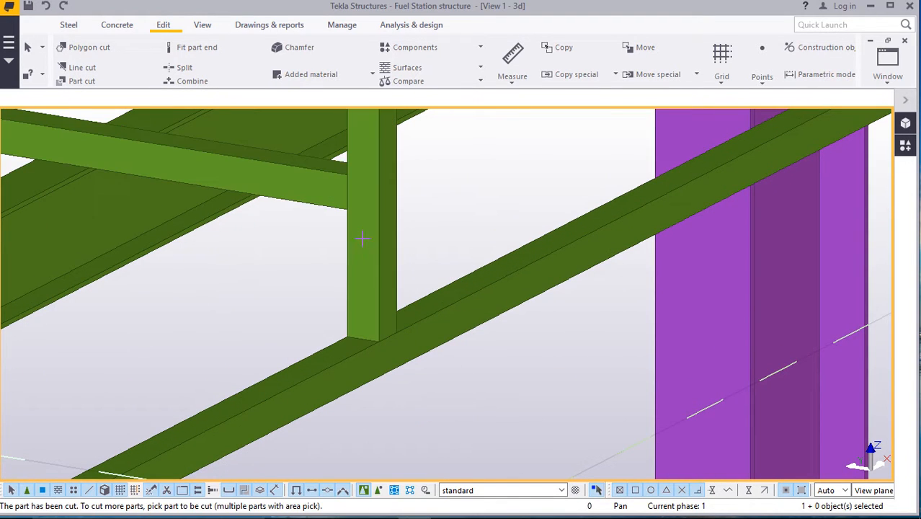
scroll(432, 245, down, 5)
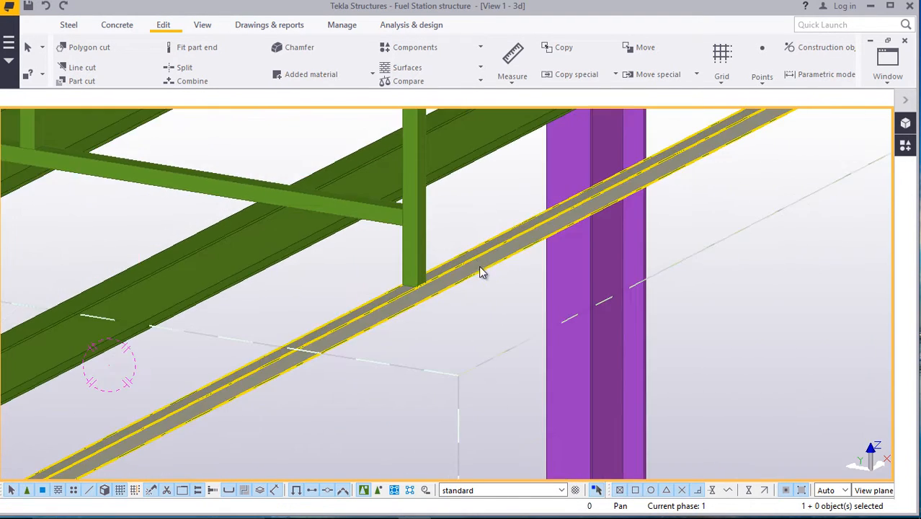
Redraw the view and examine the end posts of the other railing frames around the roof edges.
scroll(424, 281, down, 2)
scroll(423, 213, up, 3)
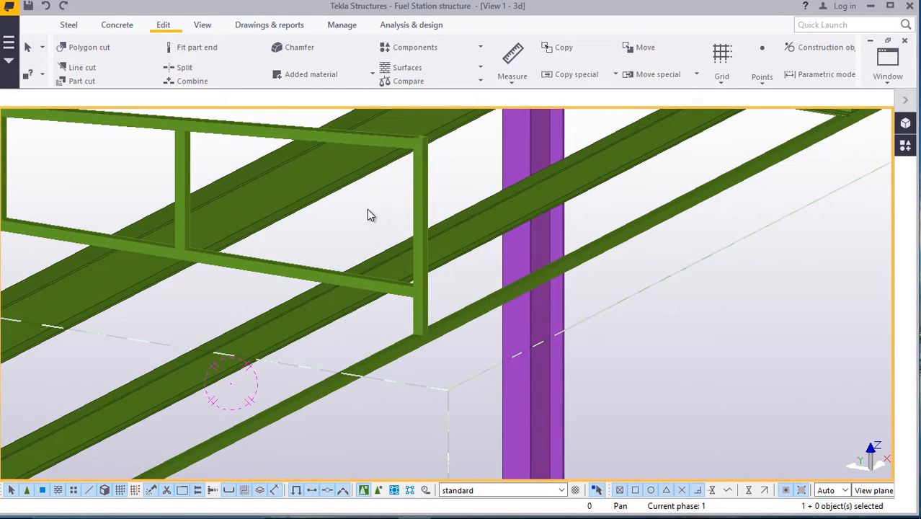
right_click(367, 211)
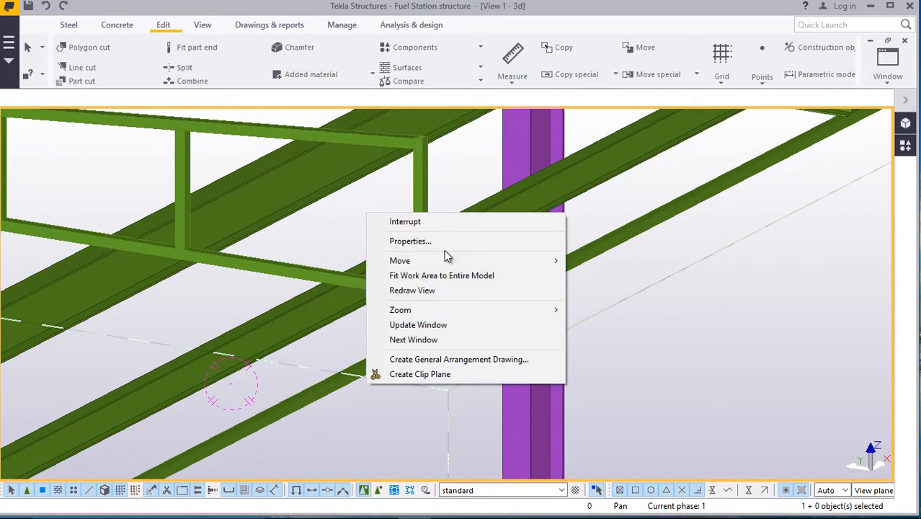
click(413, 290)
scroll(544, 295, down, 6)
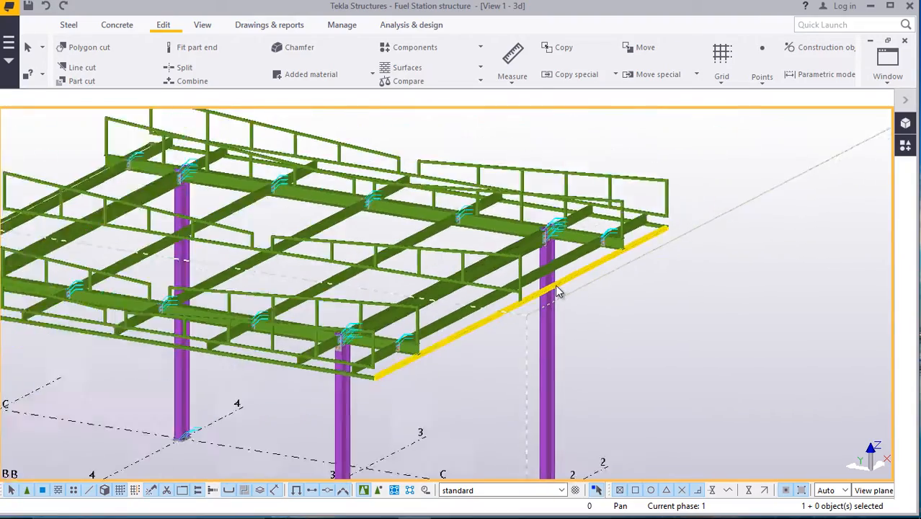
scroll(555, 284, down, 2)
scroll(267, 263, up, 6)
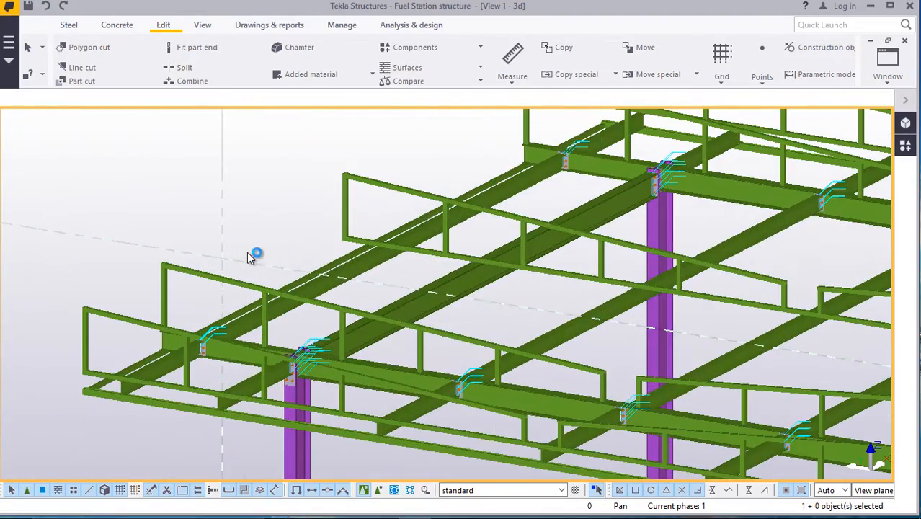
scroll(351, 236, up, 5)
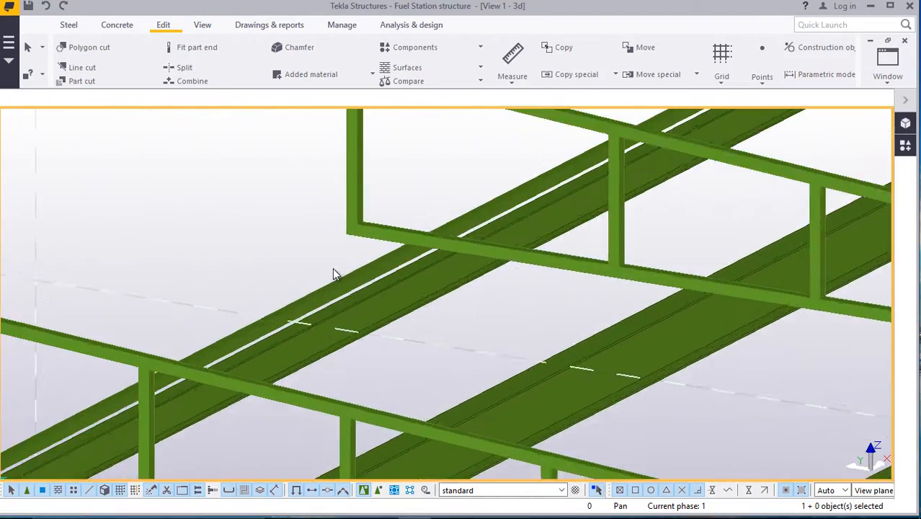
Extend the intermediate railing frame's end post down through the edge tube beam, to a length of 1200 mm.
click(355, 166)
scroll(371, 259, up, 2)
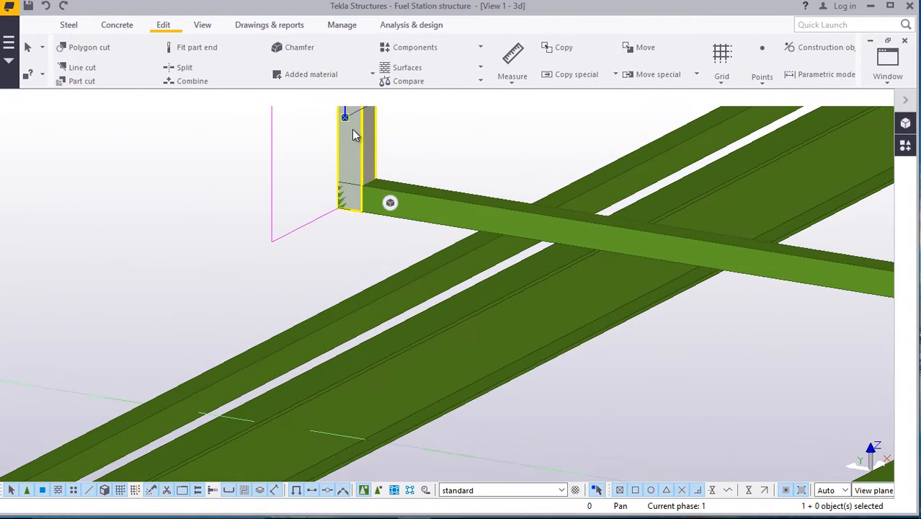
drag(347, 195, 348, 308)
scroll(346, 251, up, 2)
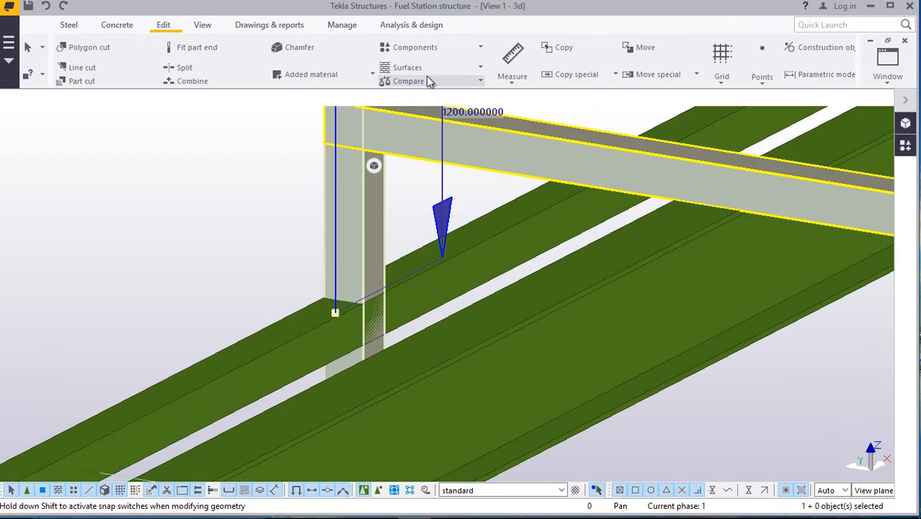
Shorten the intermediate frame's end post so its lower end stops within the depth of the tube beam.
click(203, 26)
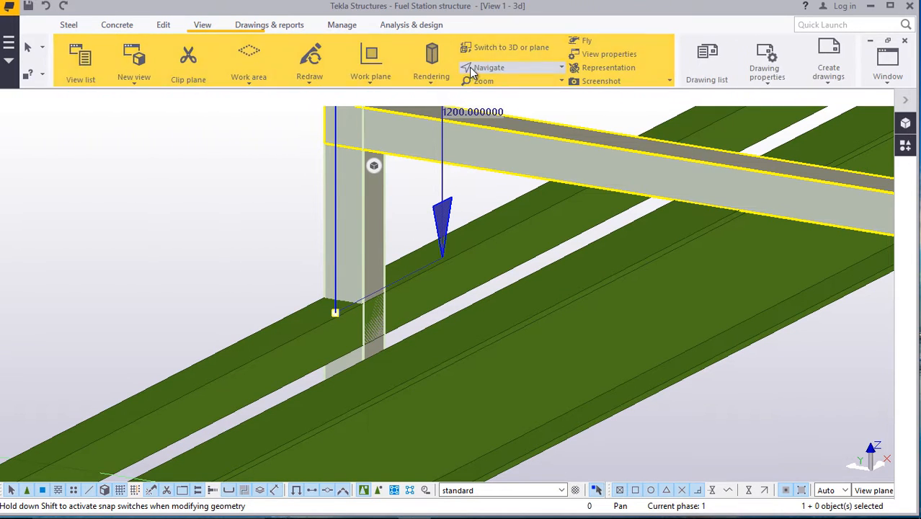
click(489, 67)
click(502, 89)
drag(346, 317, 334, 226)
scroll(334, 226, down, 2)
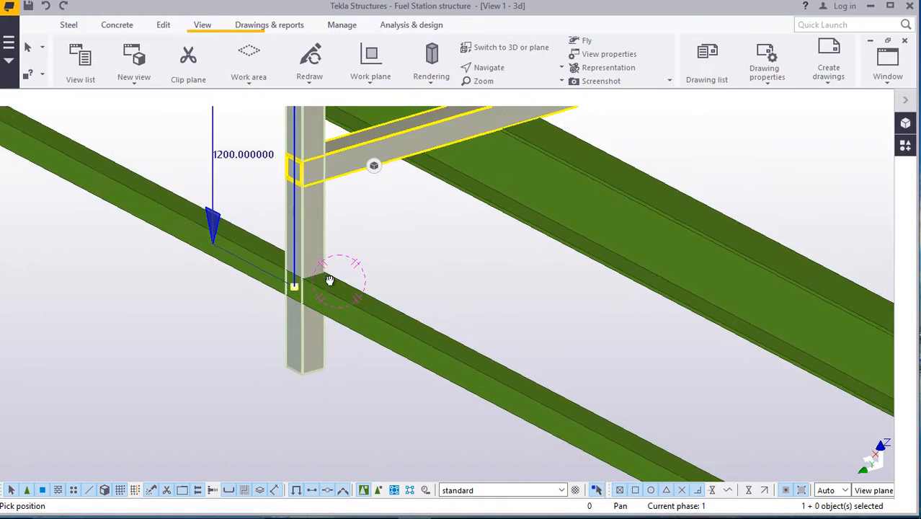
drag(329, 280, 335, 325)
scroll(322, 354, up, 3)
right_click(347, 357)
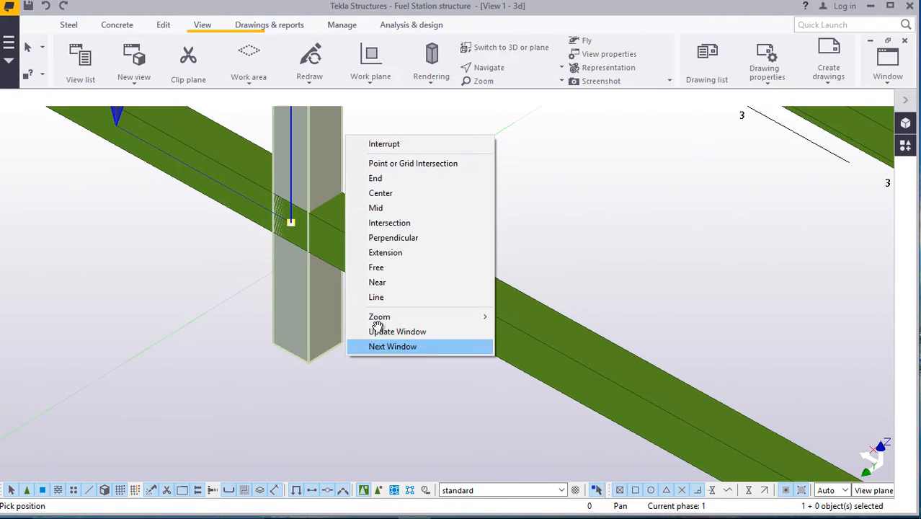
click(407, 143)
scroll(296, 324, down, 2)
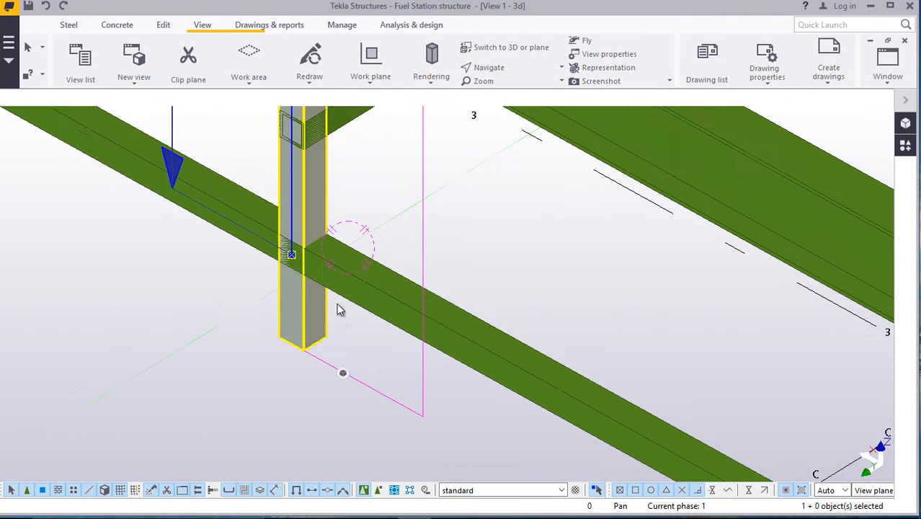
click(292, 256)
drag(296, 203, 302, 202)
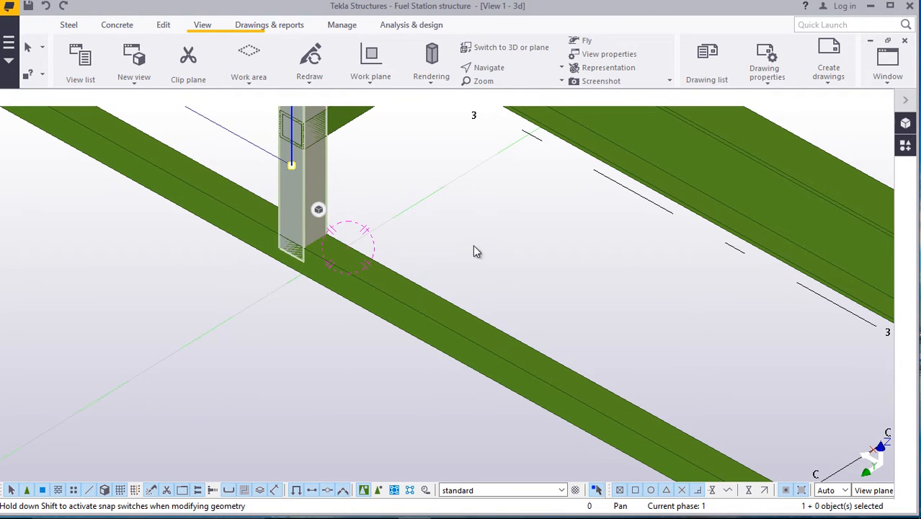
click(398, 211)
Cut the lower end of the intermediate frame's end post with the tube beam using Part cut, and end the command.
click(164, 25)
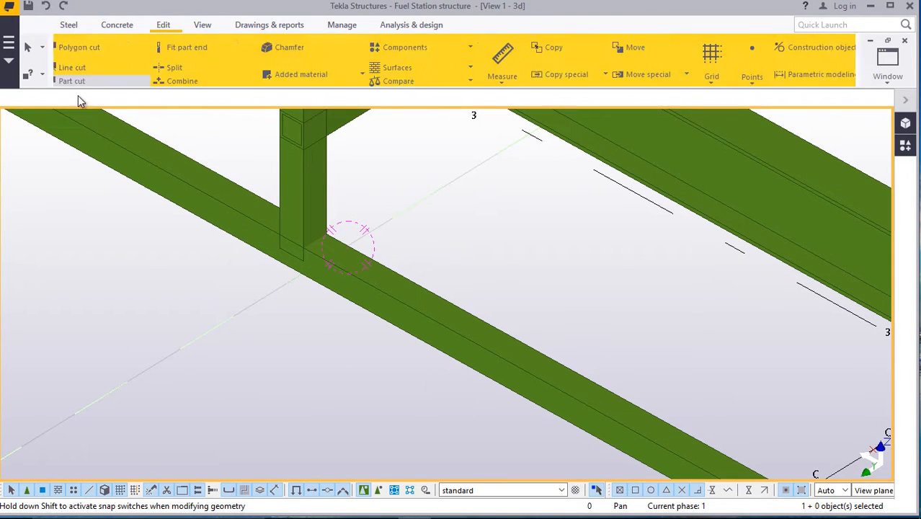
click(76, 81)
scroll(362, 295, up, 2)
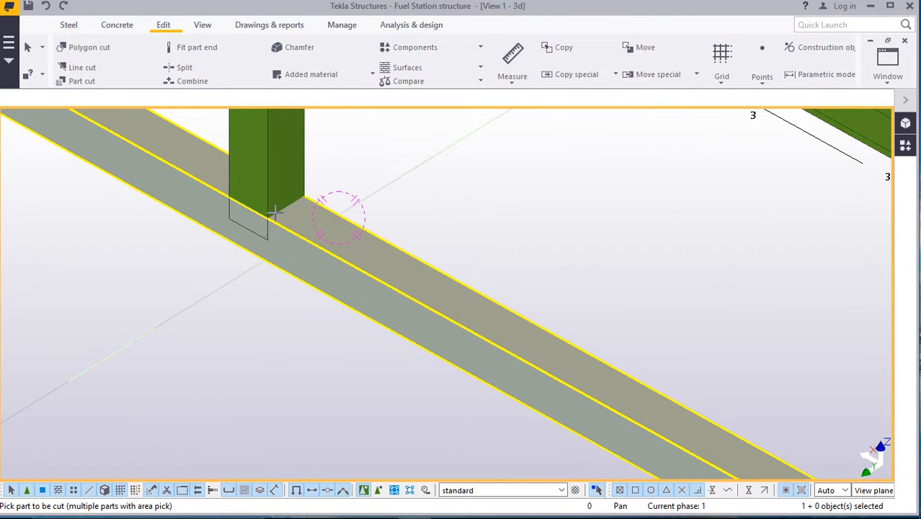
click(247, 160)
click(333, 229)
right_click(387, 166)
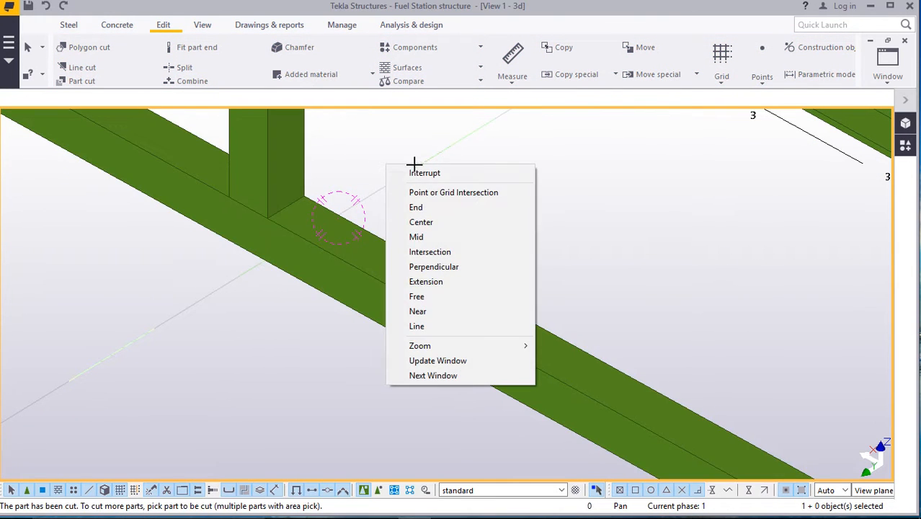
click(417, 177)
Cut the overlapping end of the intermediate frame's bottom chord with the end post using Part cut, and end the command.
scroll(294, 297, down, 5)
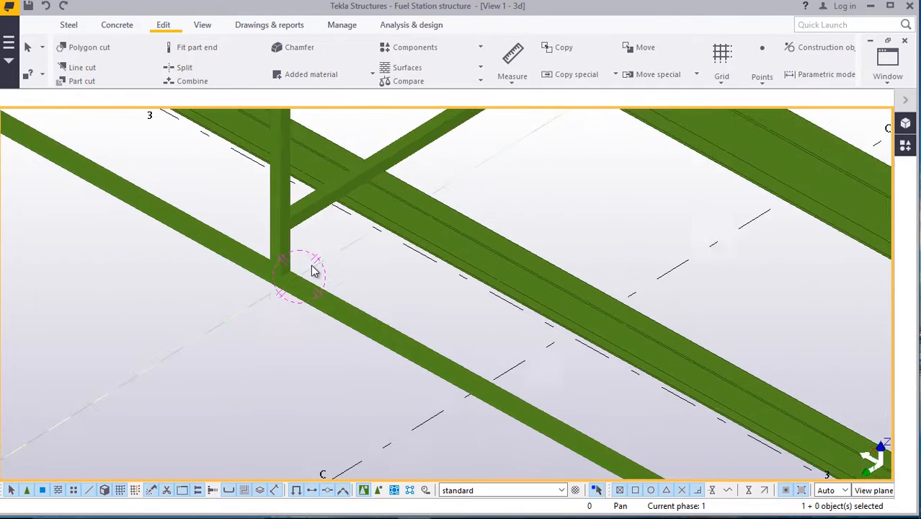
scroll(292, 227, up, 4)
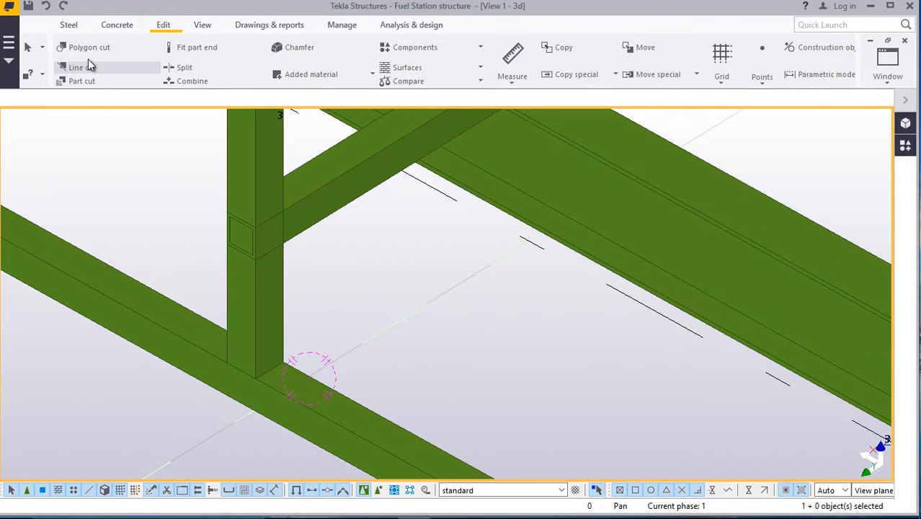
click(81, 81)
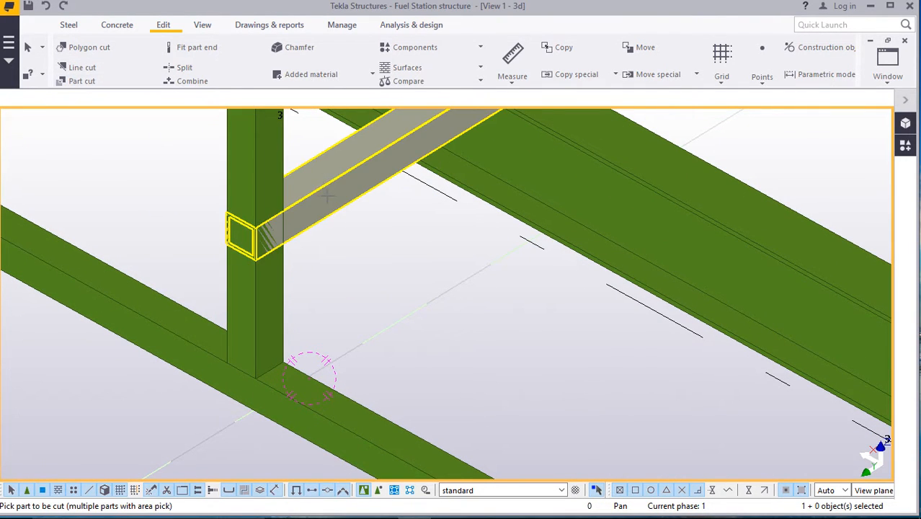
click(274, 205)
right_click(176, 178)
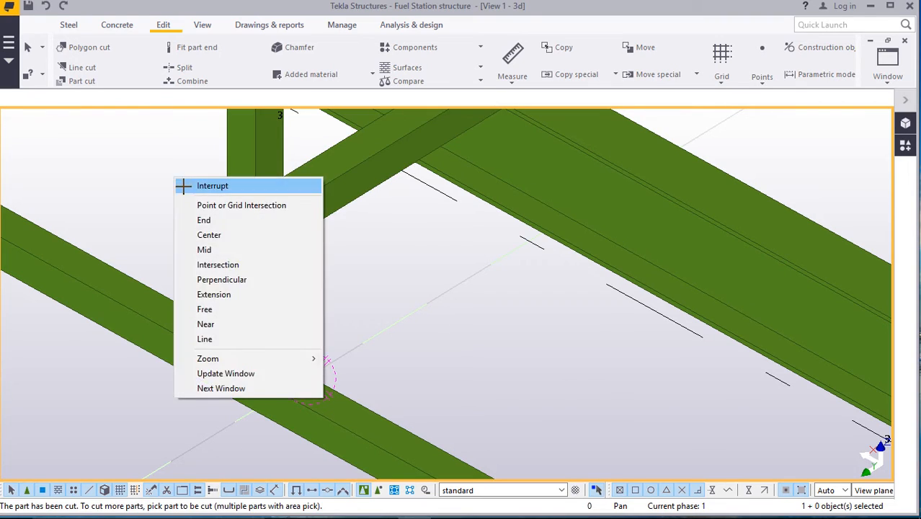
click(189, 185)
right_click(163, 176)
click(204, 250)
scroll(284, 255, down, 3)
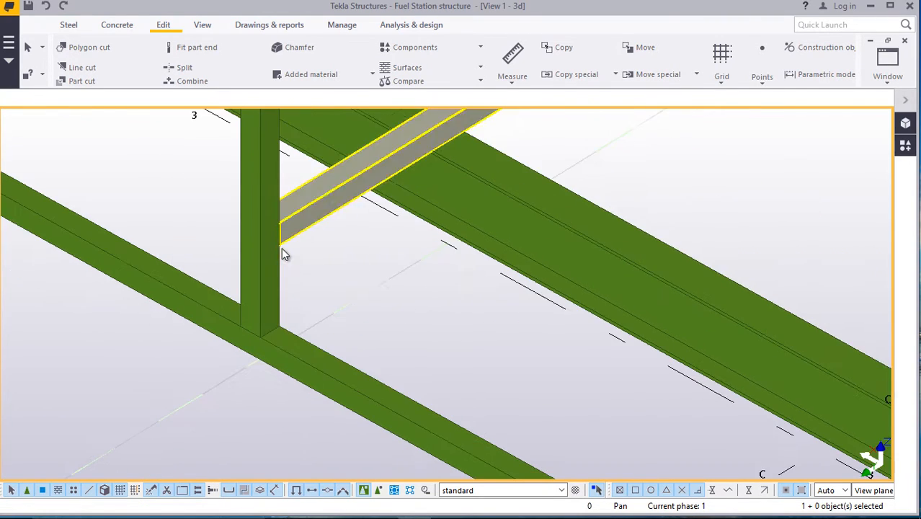
Extend the corner railing frame's end post down through the tube beam at the roof corner, to a length of 1200 mm.
scroll(291, 265, down, 6)
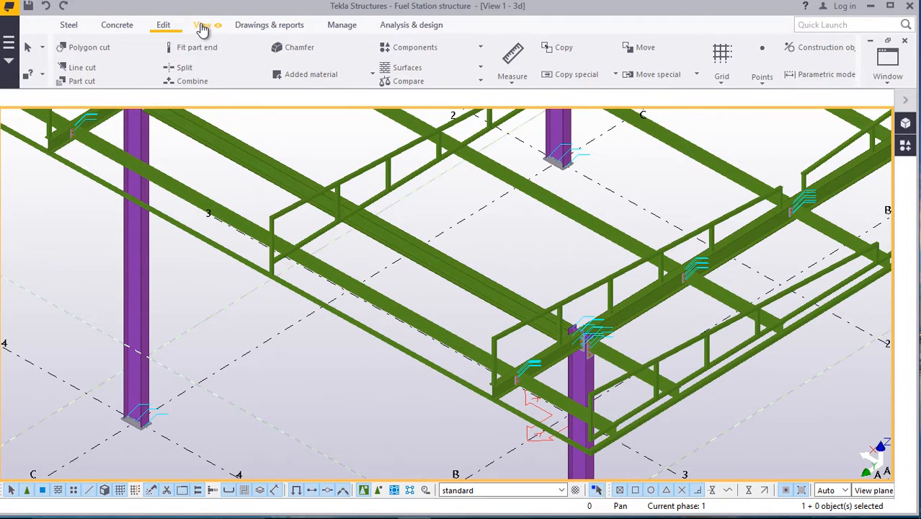
click(203, 24)
click(489, 67)
click(487, 88)
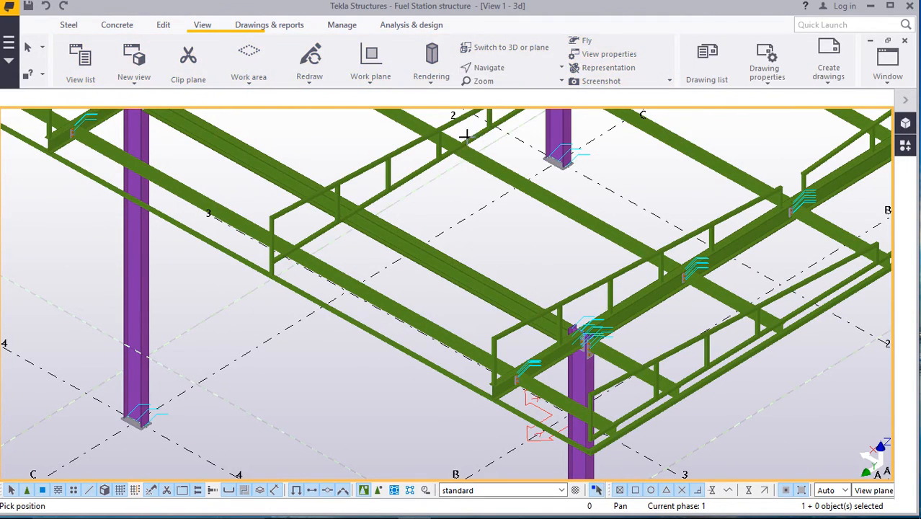
mouse_move(376, 230)
mouse_down()
mouse_move(266, 176)
mouse_move(269, 219)
mouse_up()
scroll(269, 219, down, 2)
drag(360, 198, 31, 185)
scroll(31, 185, up, 10)
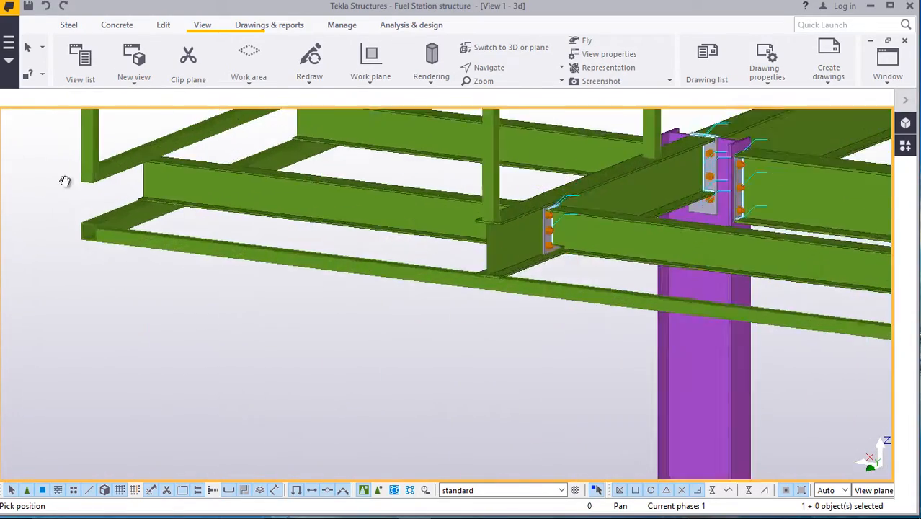
drag(107, 248, 128, 284)
right_click(55, 176)
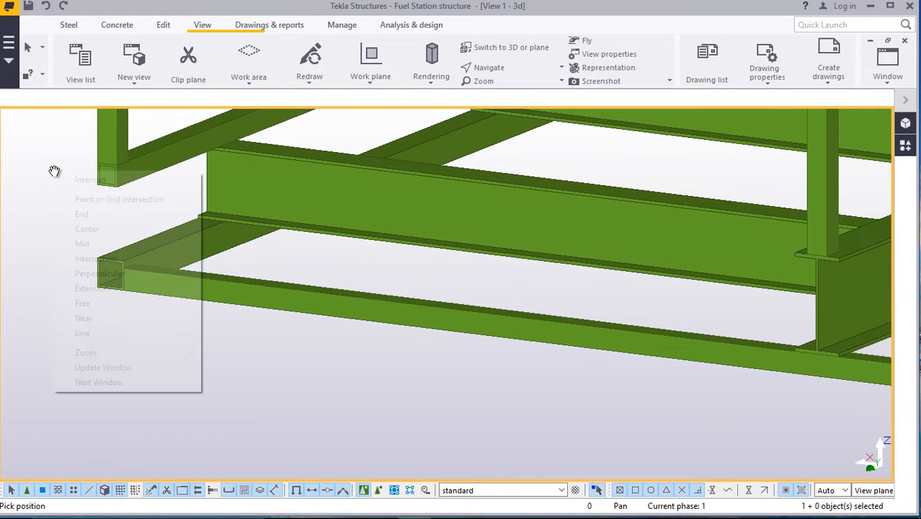
click(76, 181)
scroll(124, 183, up, 2)
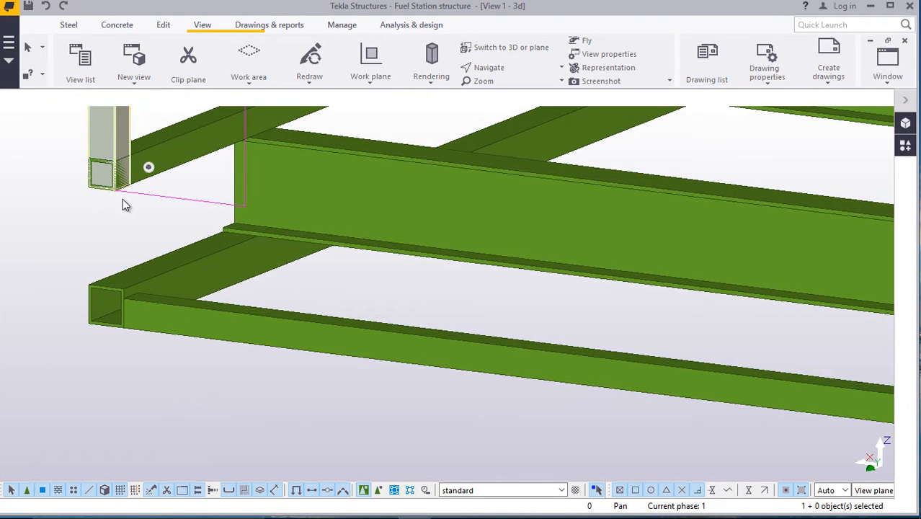
mouse_move(123, 204)
ctrl+middle_down()
mouse_move(132, 243)
mouse_move(135, 230)
ctrl+middle_up()
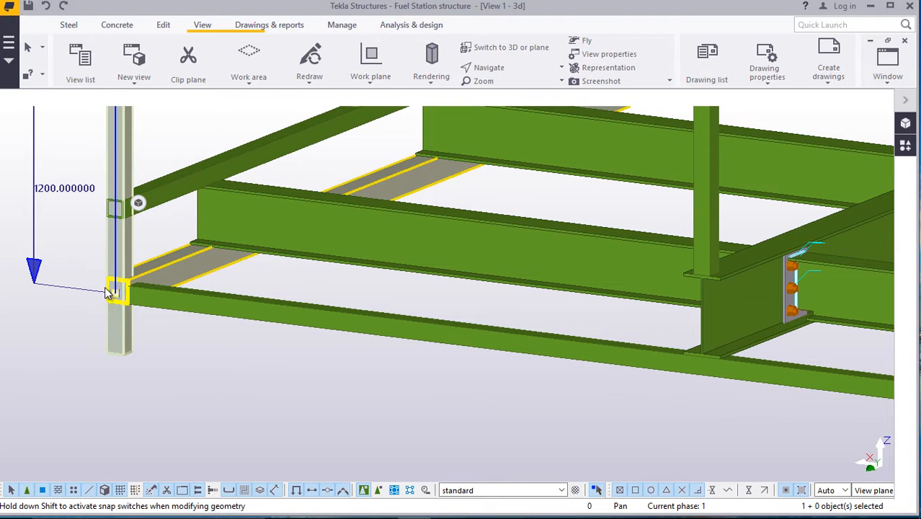
Shorten the corner end post to 1000 mm so its lower end stops inside the tube beam.
ctrl+middle_drag(110, 294, 121, 347)
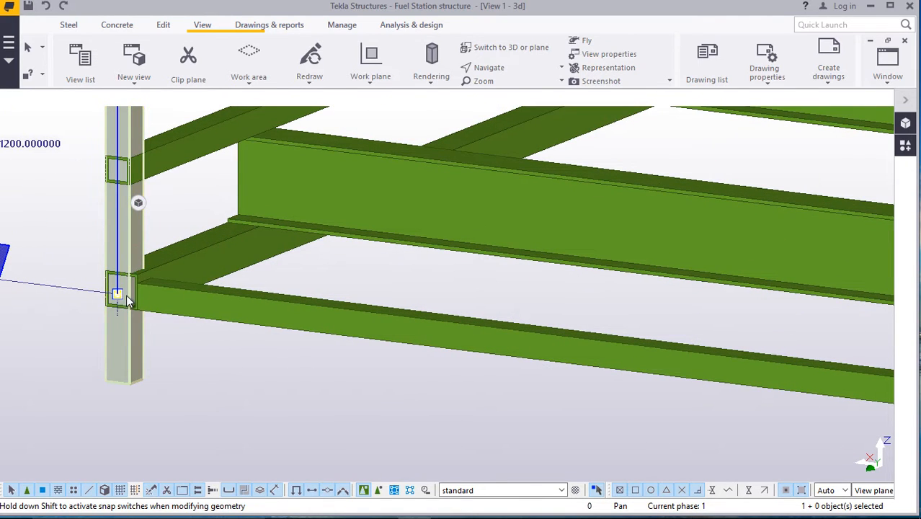
ctrl+middle_drag(126, 294, 121, 288)
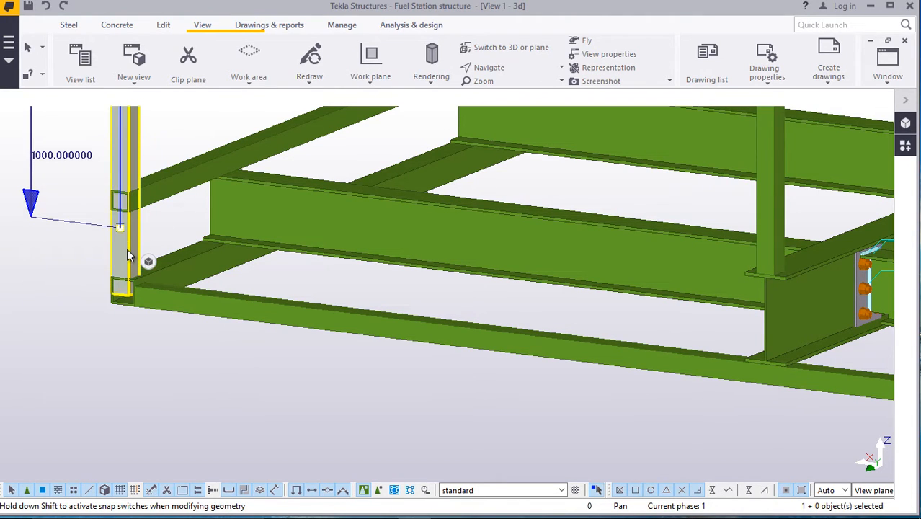
scroll(127, 249, up, 1)
scroll(108, 274, up, 2)
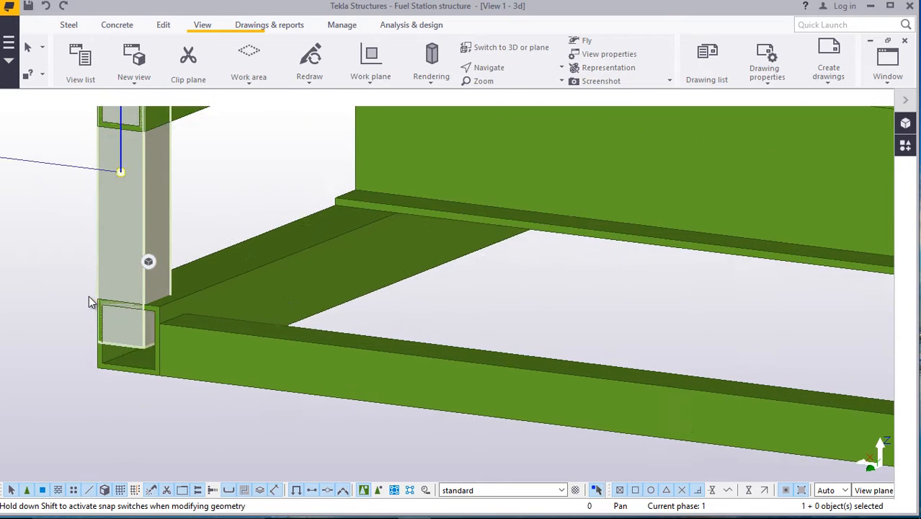
scroll(89, 297, up, 2)
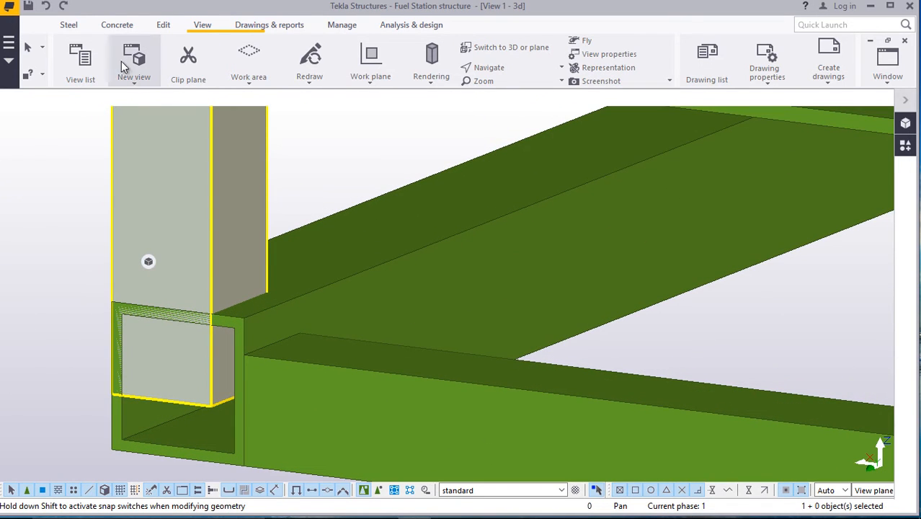
Cut the lower end of the corner end post with the tube beam using Part cut, and end the command.
click(164, 28)
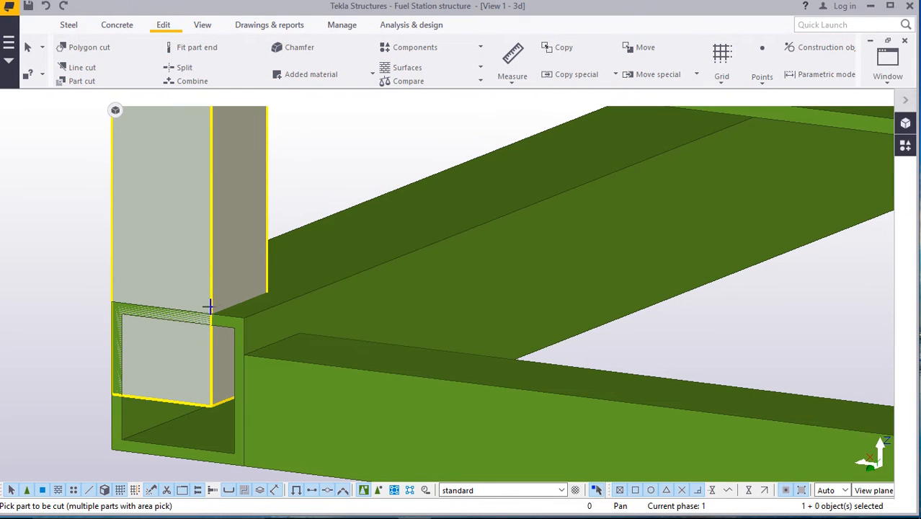
click(285, 288)
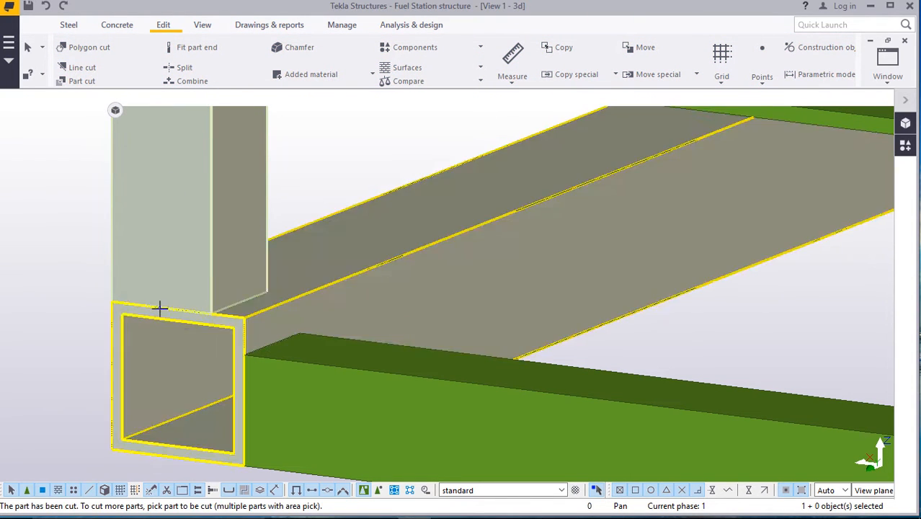
right_click(60, 207)
click(79, 216)
scroll(119, 255, down, 6)
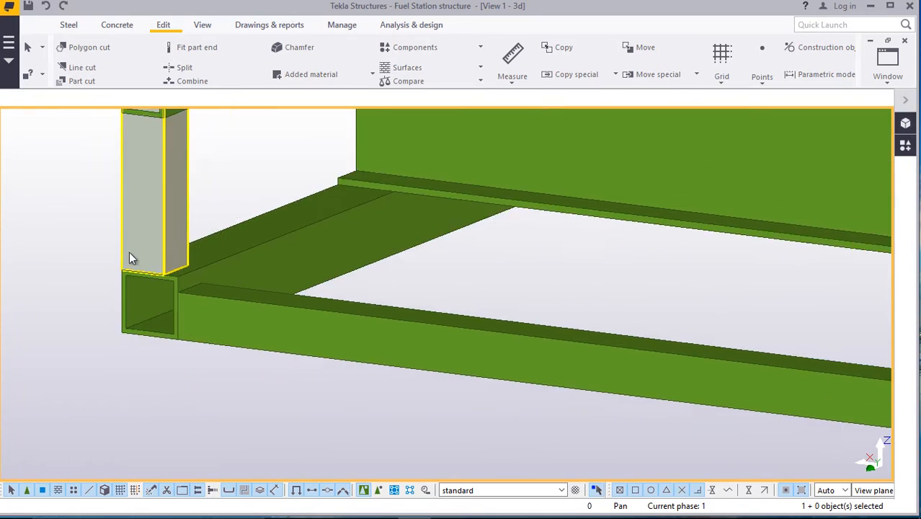
Cut the overlapping end of the corner frame's bottom chord with the corner end post using Part cut, and end the command.
scroll(105, 269, down, 2)
scroll(109, 261, up, 6)
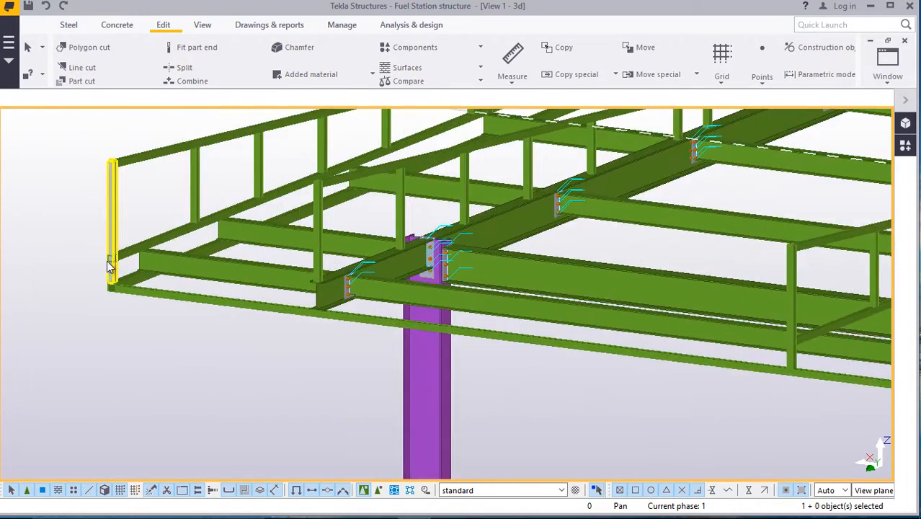
scroll(165, 243, up, 3)
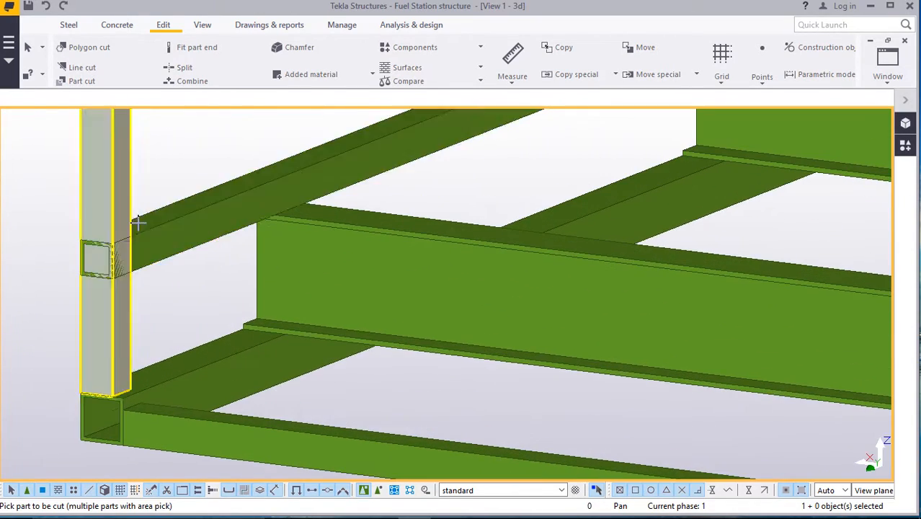
click(126, 209)
click(137, 270)
scroll(137, 270, down, 4)
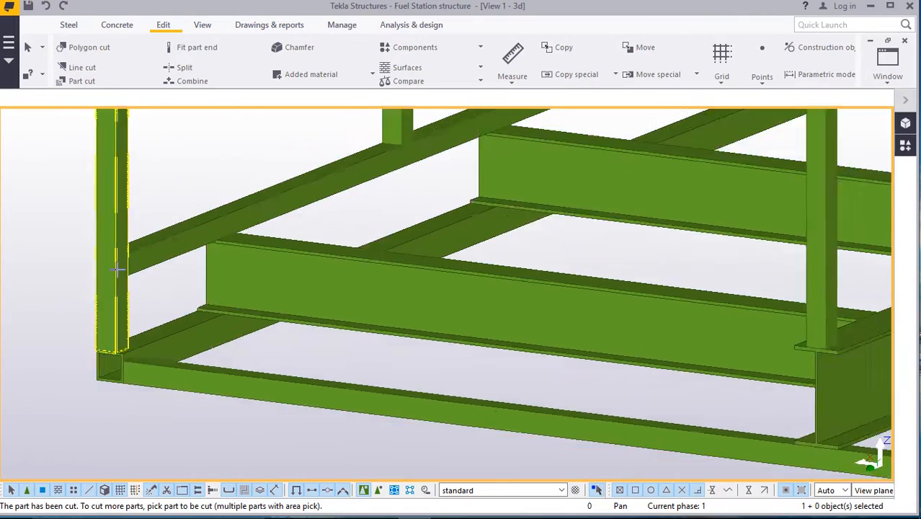
right_click(139, 183)
click(148, 185)
Extend the corner railing frame's end post at the next roof corner down into the tube beam, to a length of 1000 mm.
scroll(140, 240, down, 6)
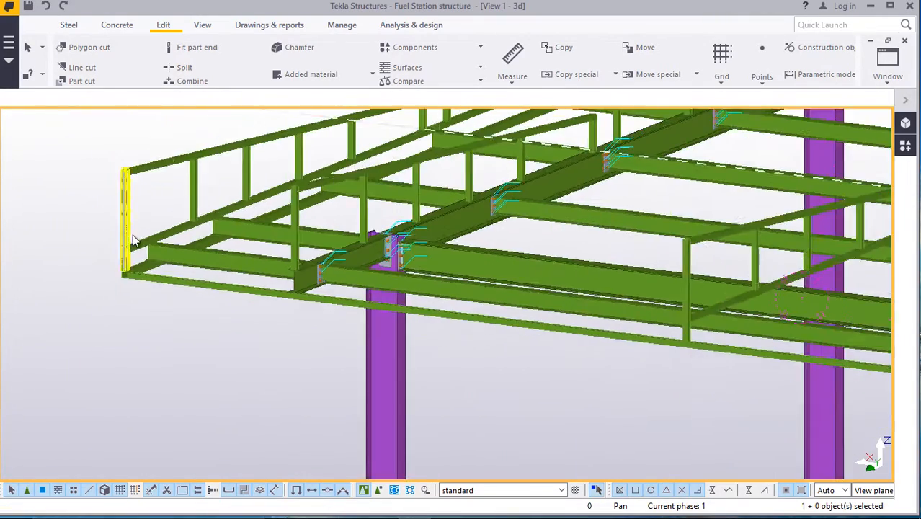
scroll(705, 298, up, 3)
scroll(706, 300, up, 6)
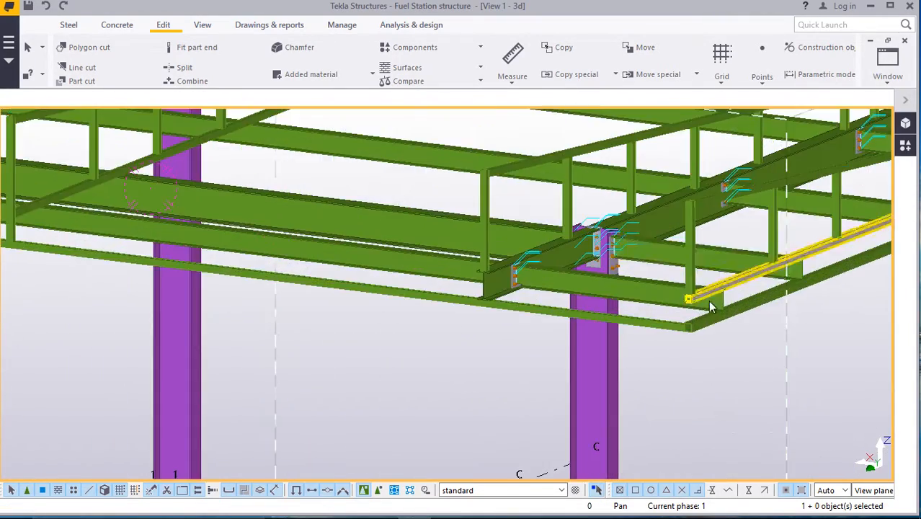
scroll(667, 283, up, 2)
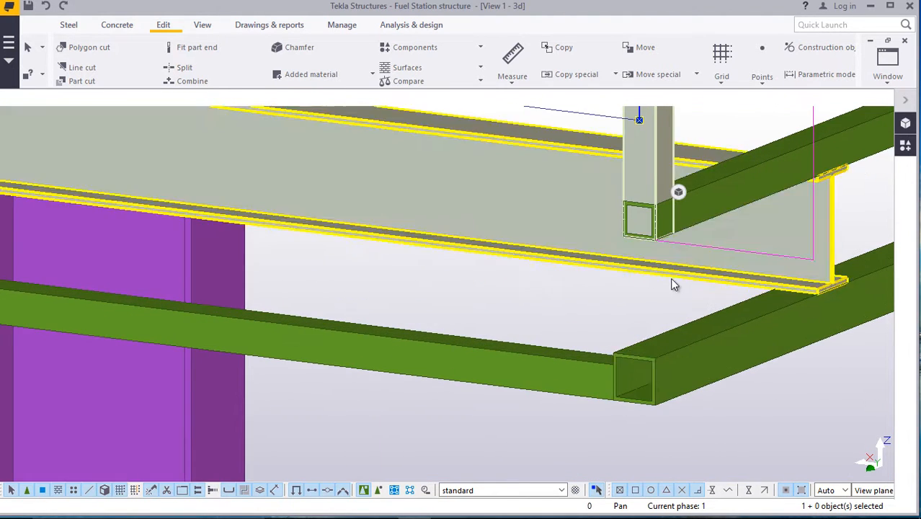
scroll(650, 292, down, 2)
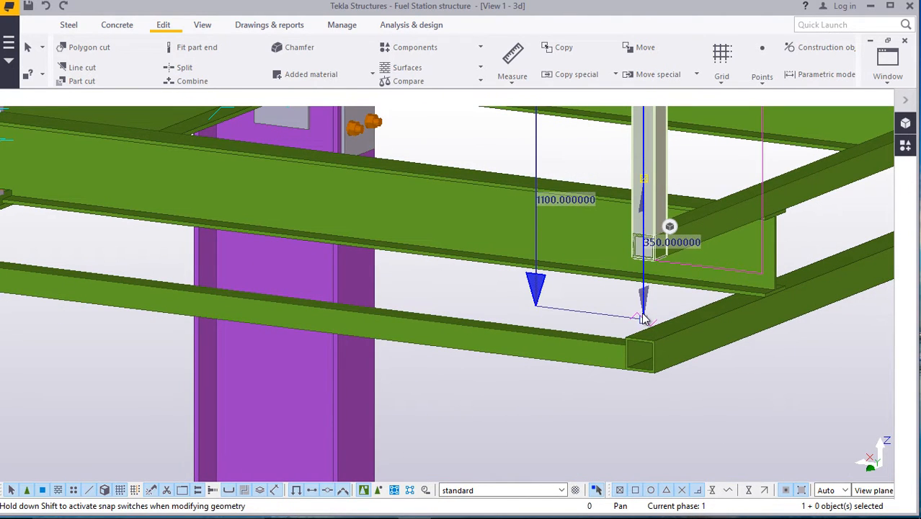
scroll(653, 399, up, 2)
drag(643, 296, 642, 244)
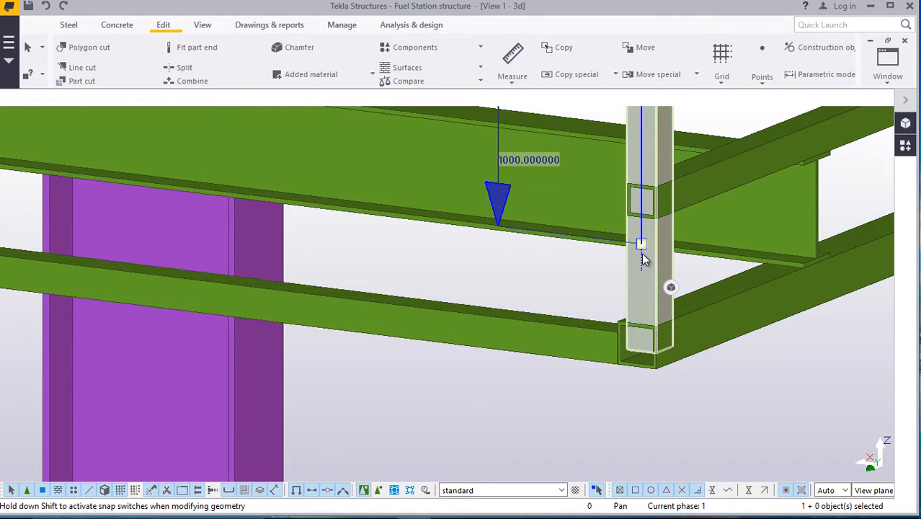
click(491, 269)
click(491, 268)
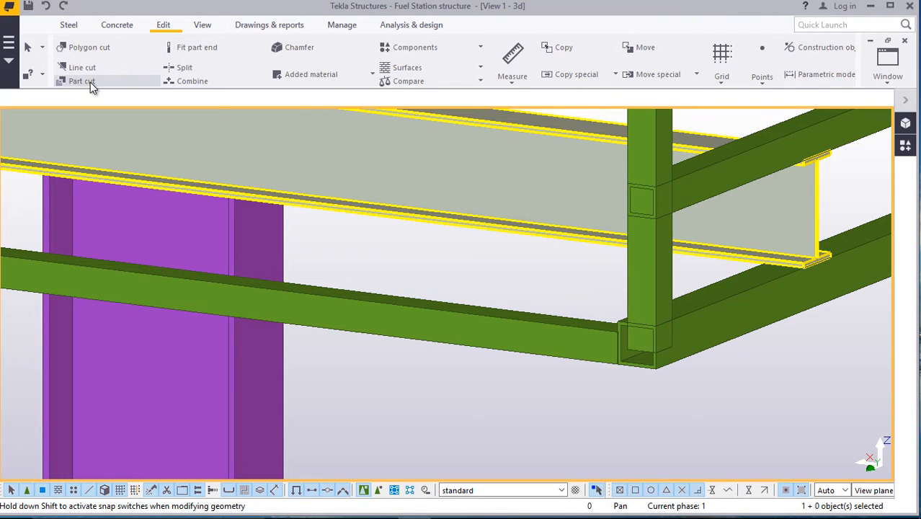
Cut the lower end of this extended corner post with the side tube beam using Part cut.
scroll(665, 341, up, 2)
click(630, 263)
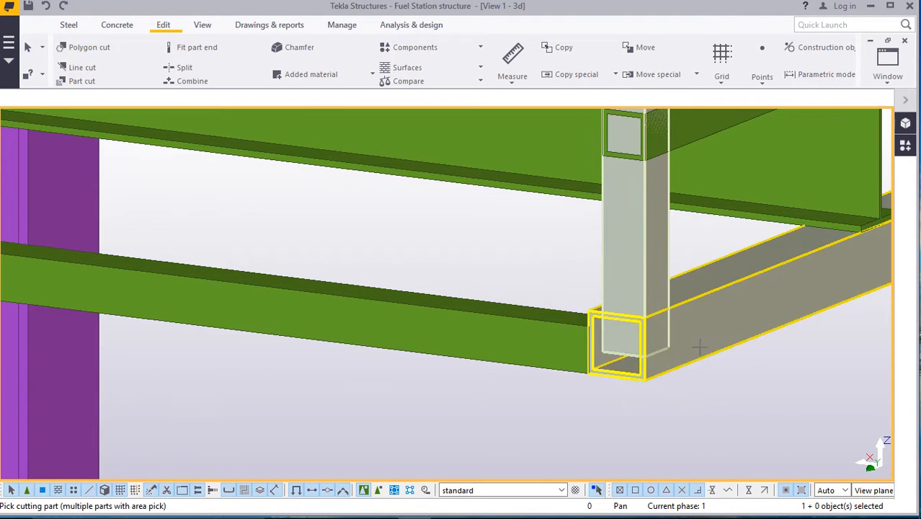
click(709, 330)
ctrl+middle_drag(523, 364, 646, 203)
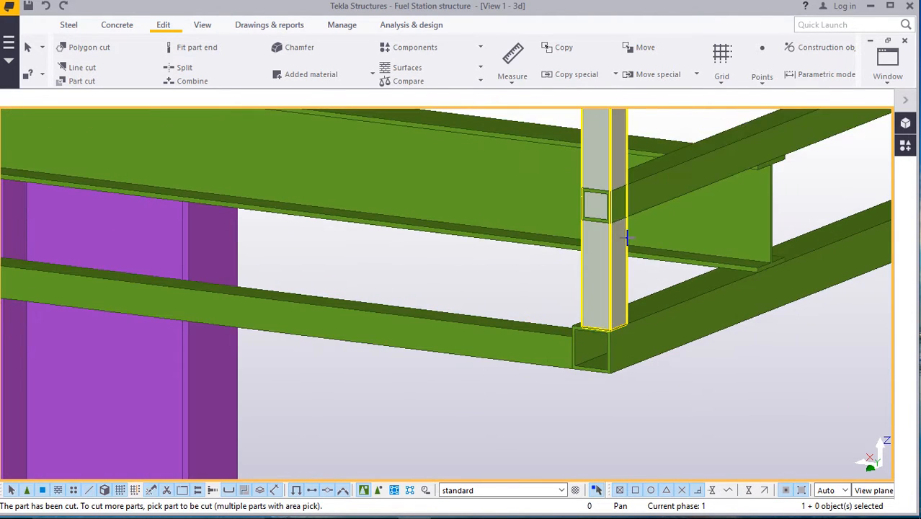
Cut the frame's bottom chord where it overlaps this corner post using Part cut, and end the command.
click(649, 201)
click(595, 206)
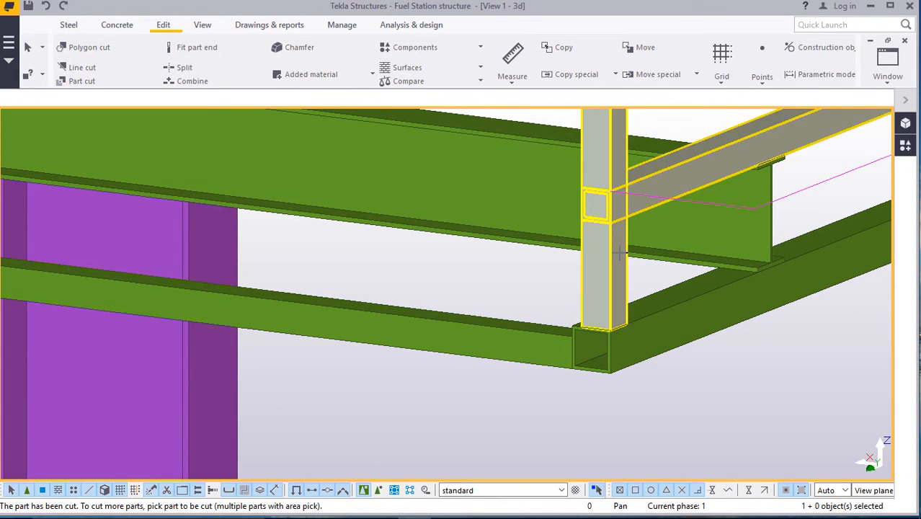
right_click(485, 281)
click(502, 283)
click(520, 322)
Extend the railing end post at the far corner of the same roof edge into the tube beam, to a length of 1000 mm.
scroll(520, 322, down, 3)
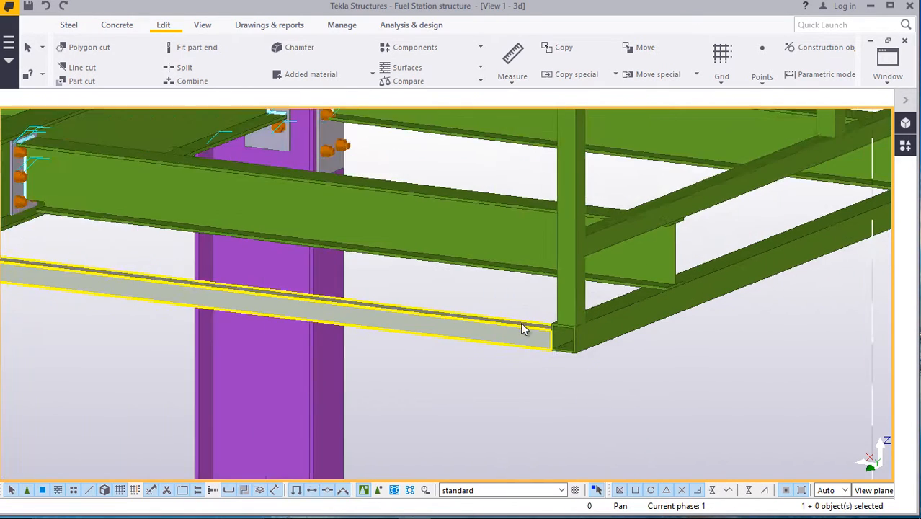
scroll(433, 345, down, 7)
scroll(782, 211, up, 3)
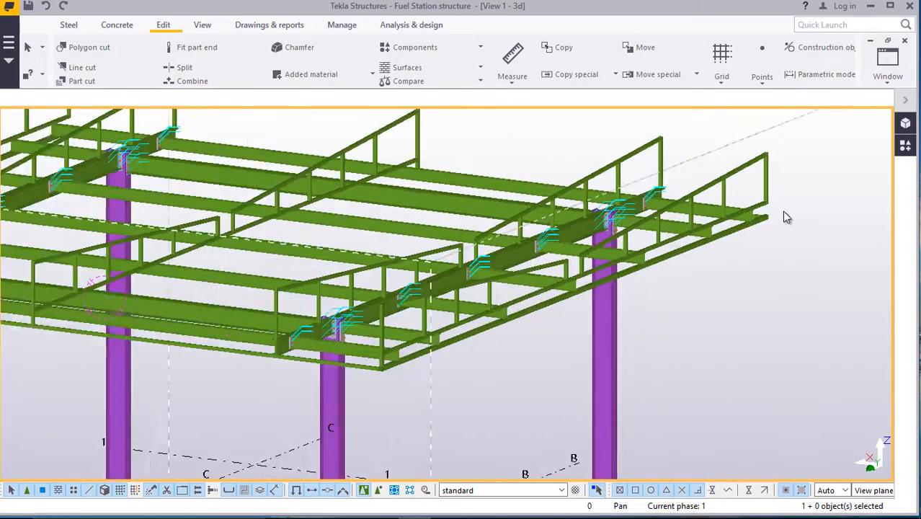
scroll(809, 198, up, 1)
click(206, 28)
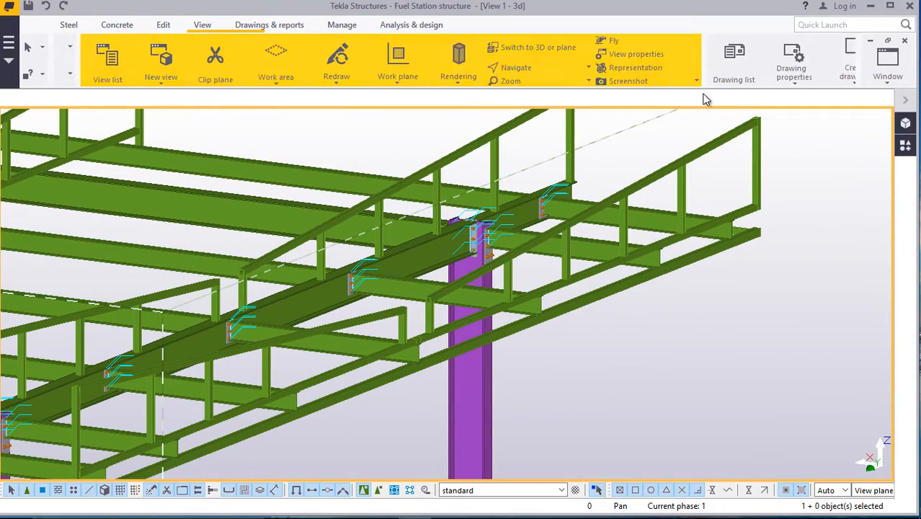
click(521, 69)
click(518, 90)
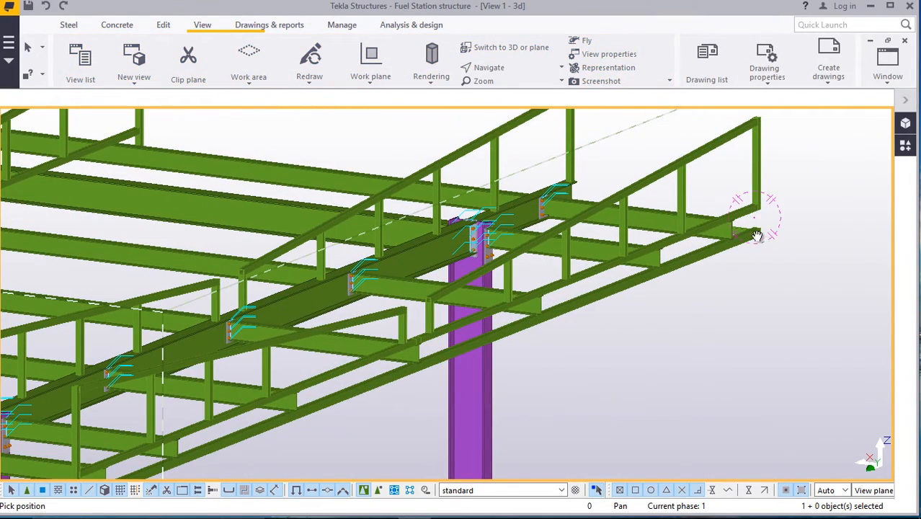
ctrl+middle_drag(734, 230, 554, 231)
scroll(799, 227, up, 4)
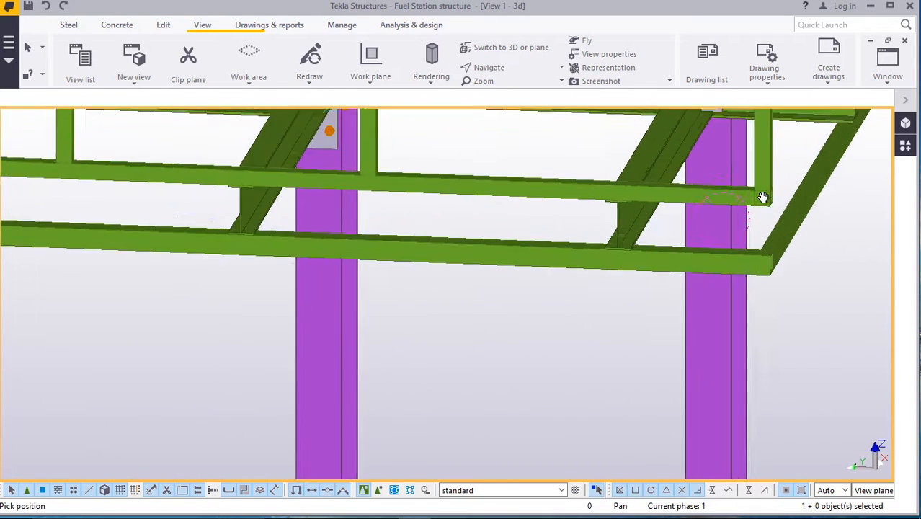
scroll(764, 198, up, 2)
right_click(797, 158)
click(803, 185)
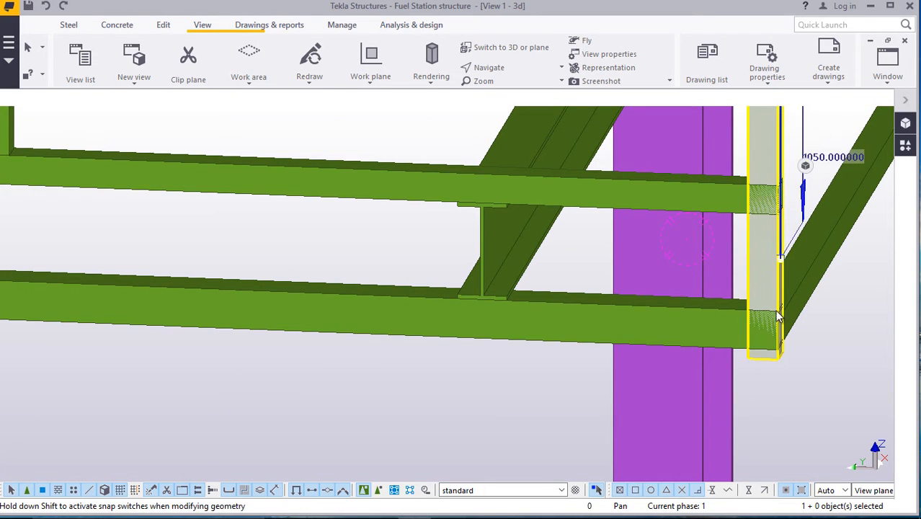
scroll(776, 314, up, 2)
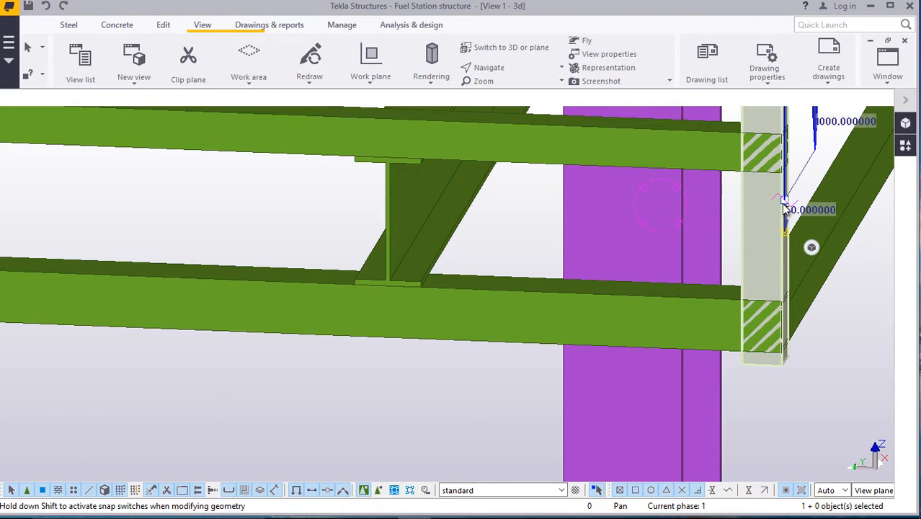
click(776, 381)
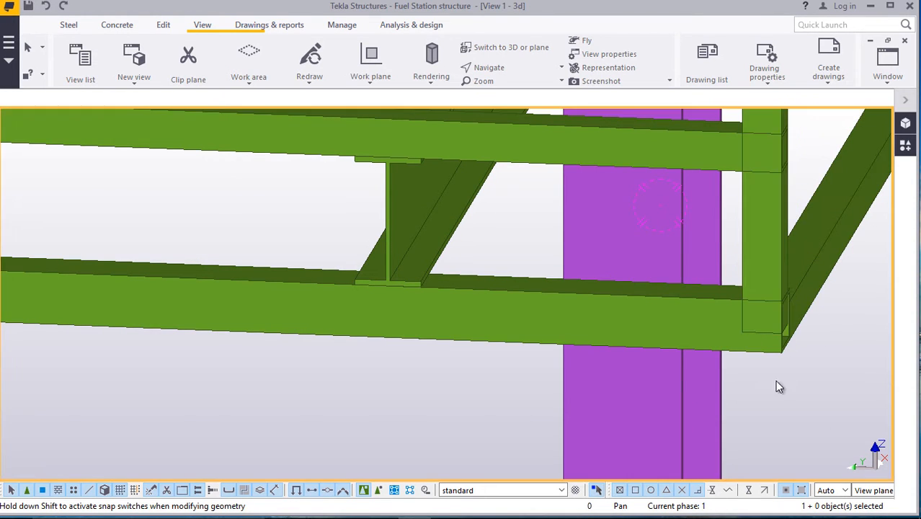
Trim the far corner post's lower end with the edge tube beam using Part cut.
click(163, 25)
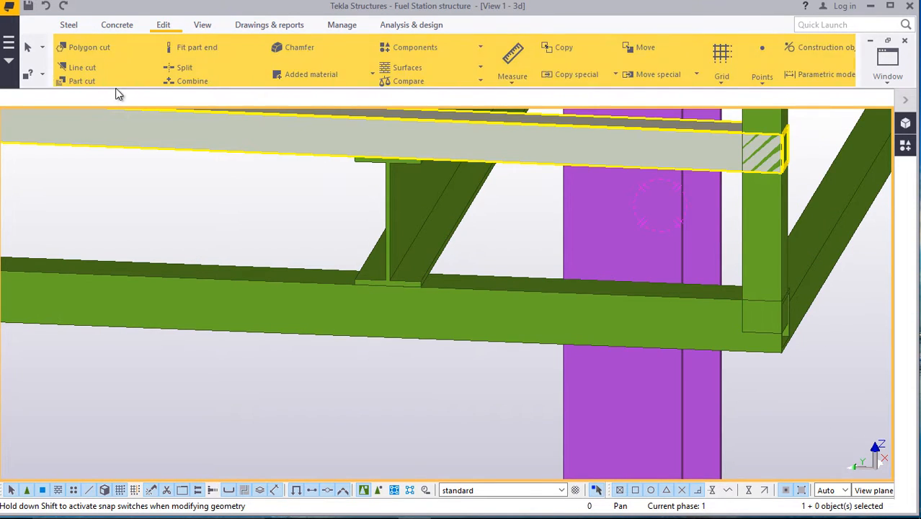
click(82, 80)
scroll(734, 271, up, 3)
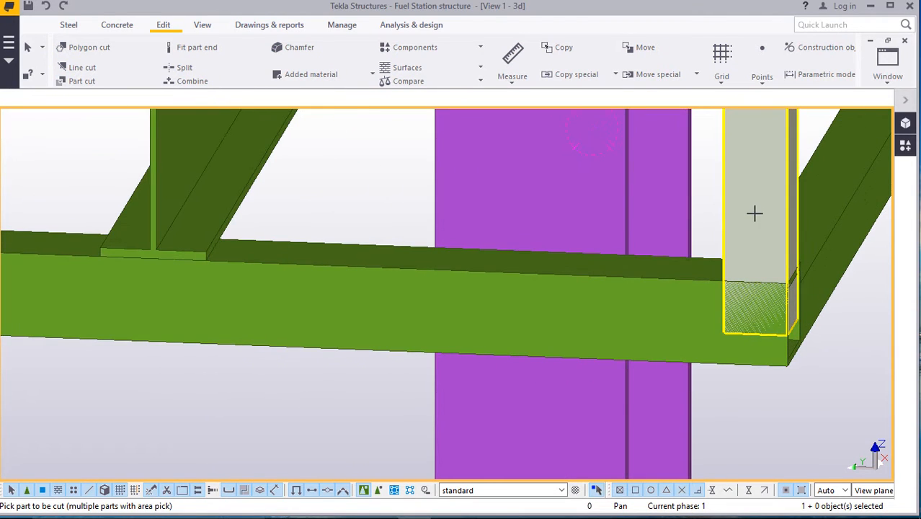
scroll(737, 351, up, 2)
click(735, 317)
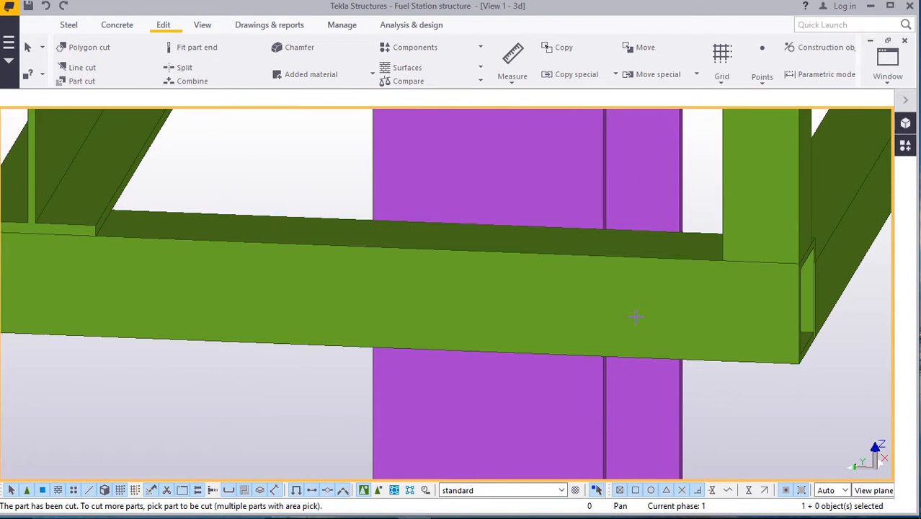
Trim the bottom chord's overlapping end with the far corner post using Part cut, and end the command.
scroll(635, 317, down, 3)
scroll(662, 235, up, 5)
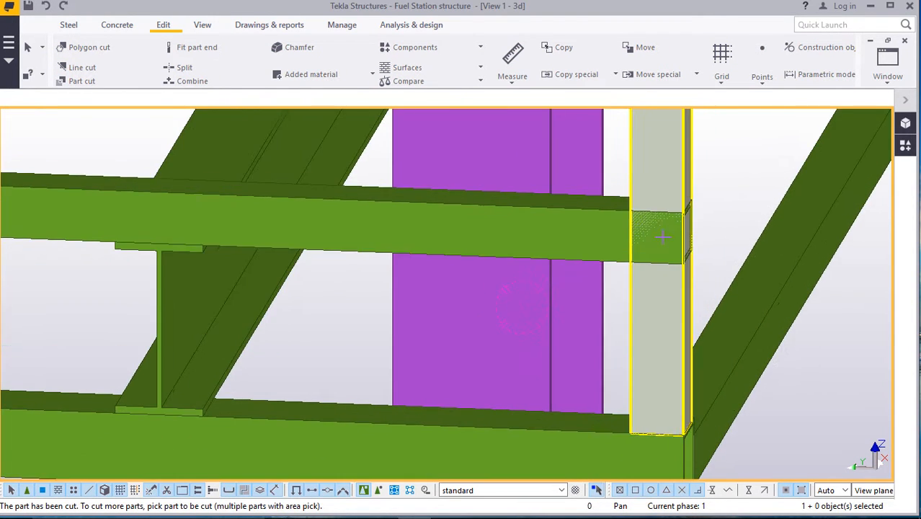
click(612, 244)
click(678, 181)
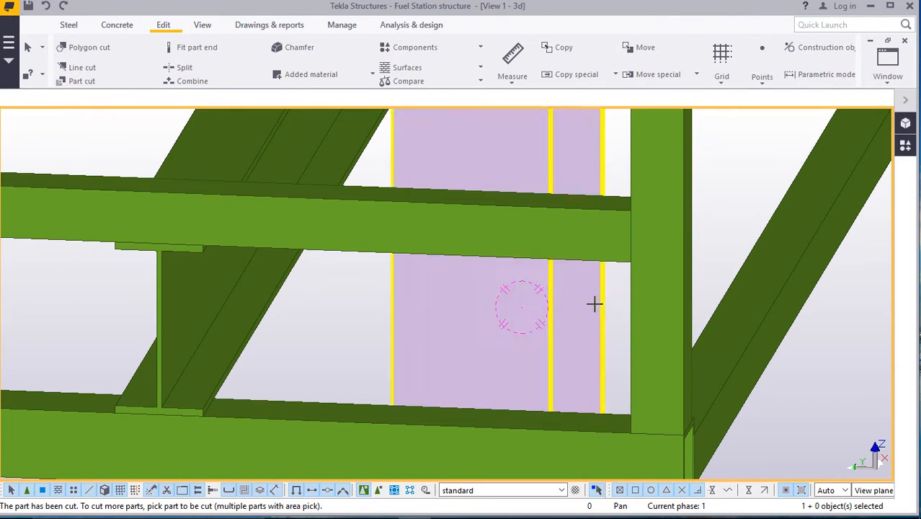
scroll(593, 306, down, 3)
scroll(565, 331, down, 4)
scroll(648, 209, up, 3)
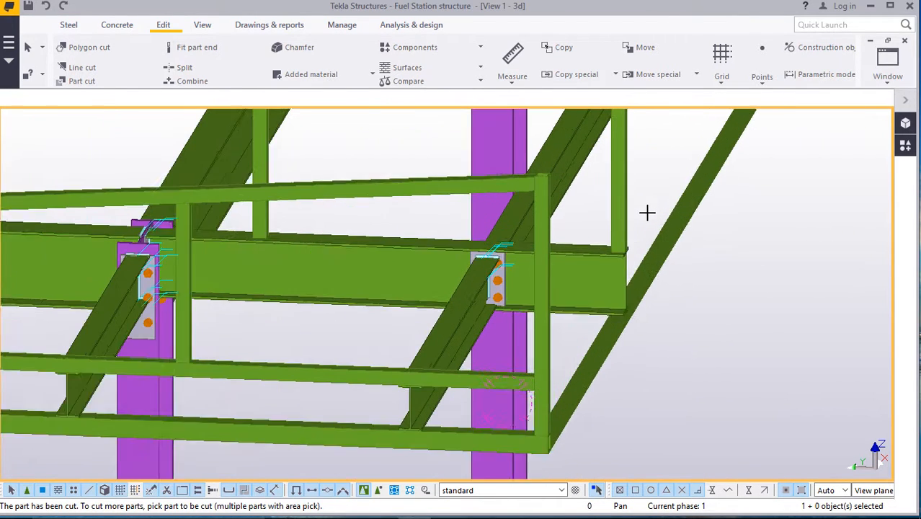
scroll(720, 190, down, 1)
right_click(723, 189)
click(749, 198)
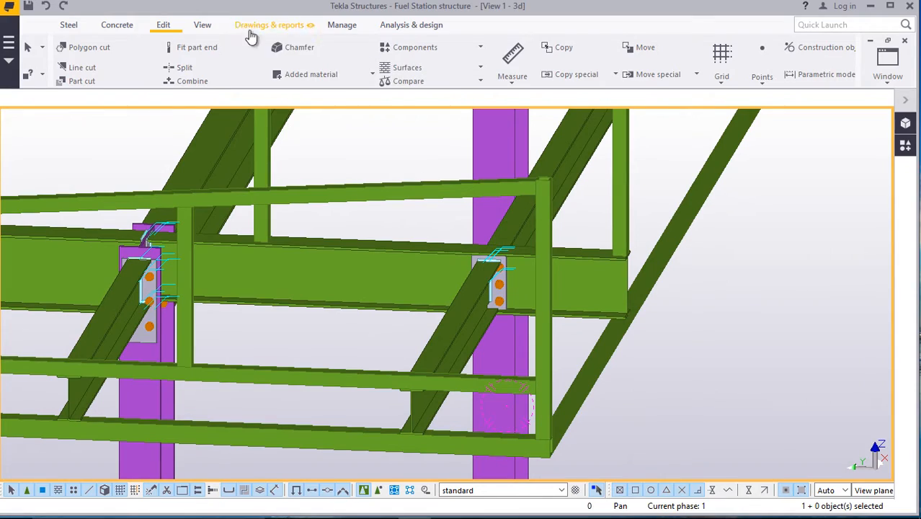
Extend the railing end post at the remaining unextended roof corner down into the tube beam, to a length of 1000 mm.
click(202, 26)
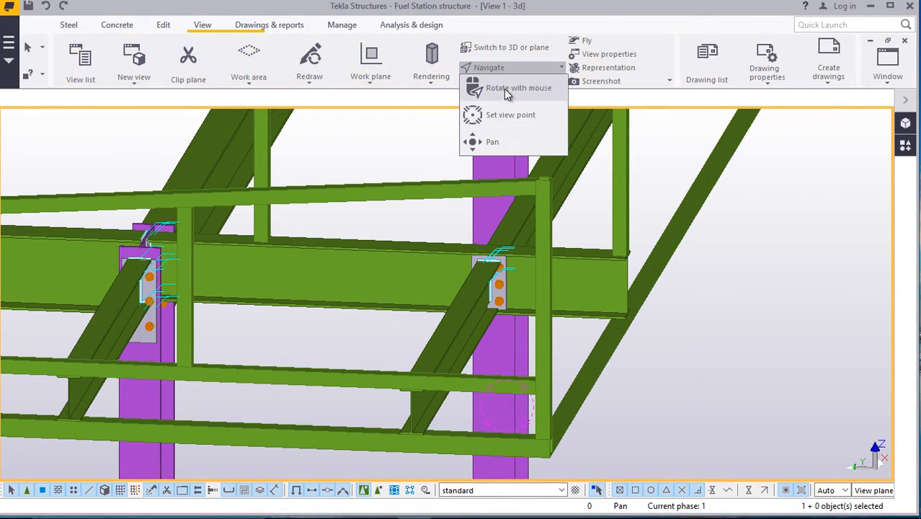
click(506, 92)
drag(619, 250, 323, 241)
scroll(317, 242, down, 6)
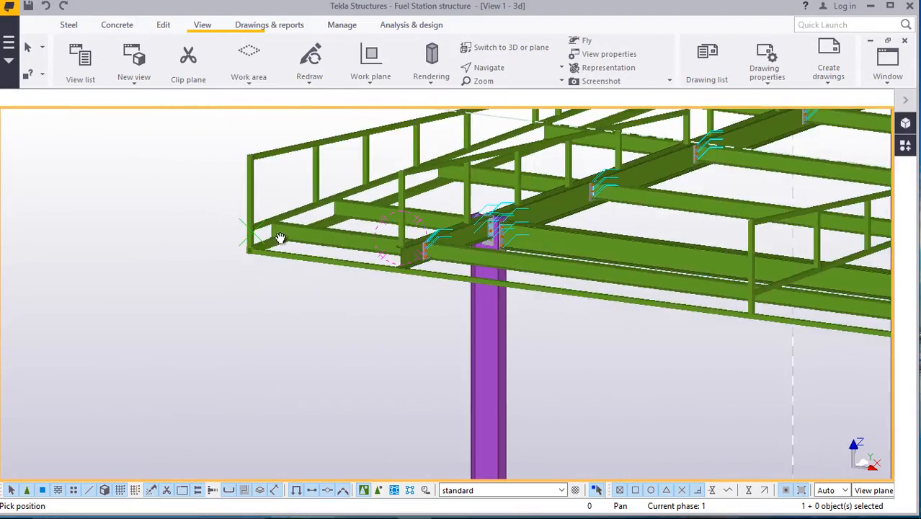
scroll(644, 289, up, 3)
scroll(631, 304, up, 4)
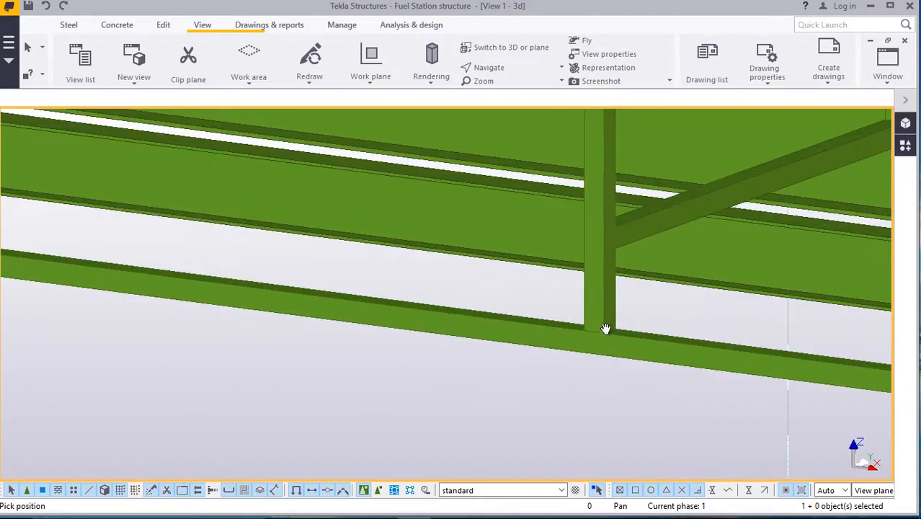
scroll(460, 232, down, 4)
scroll(459, 228, down, 4)
scroll(808, 319, up, 6)
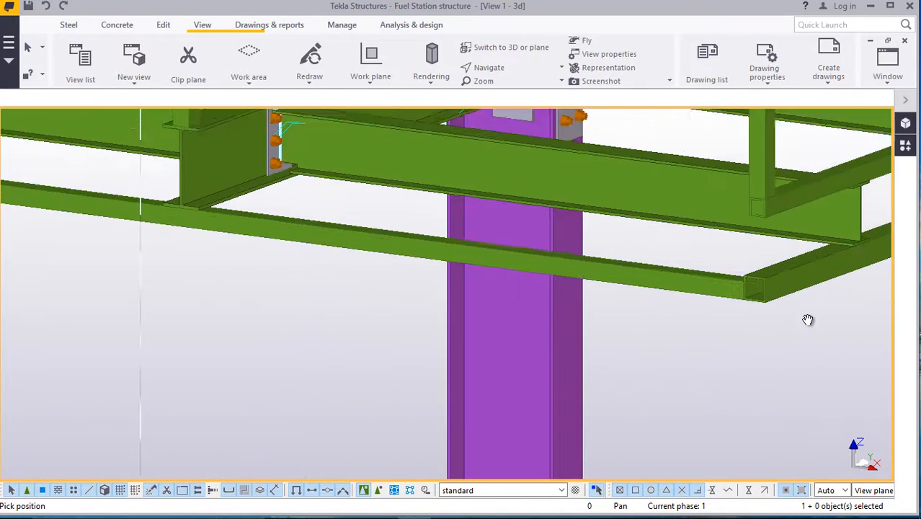
scroll(808, 320, down, 1)
right_click(808, 321)
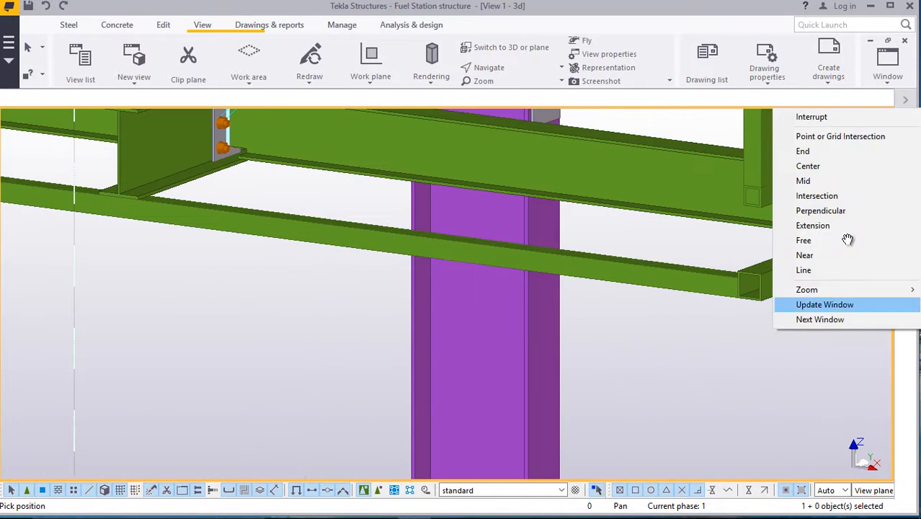
click(820, 119)
scroll(756, 165, down, 2)
scroll(773, 220, up, 2)
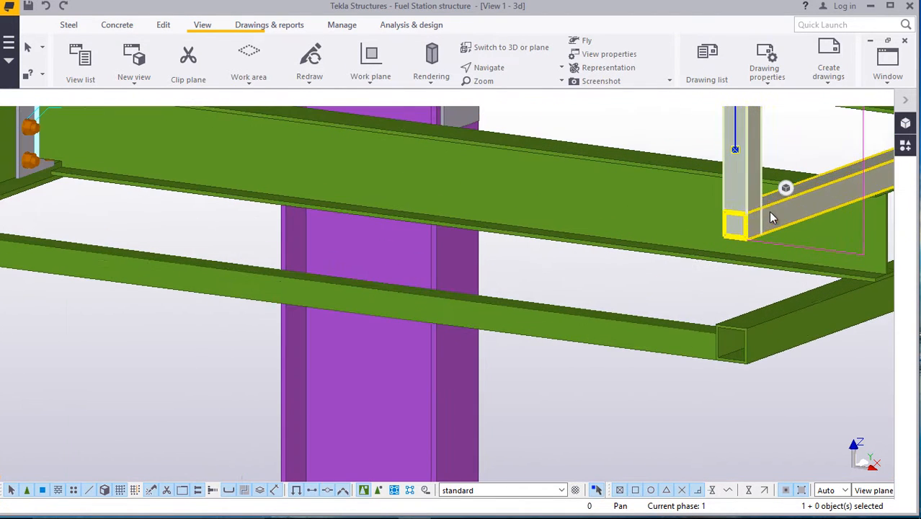
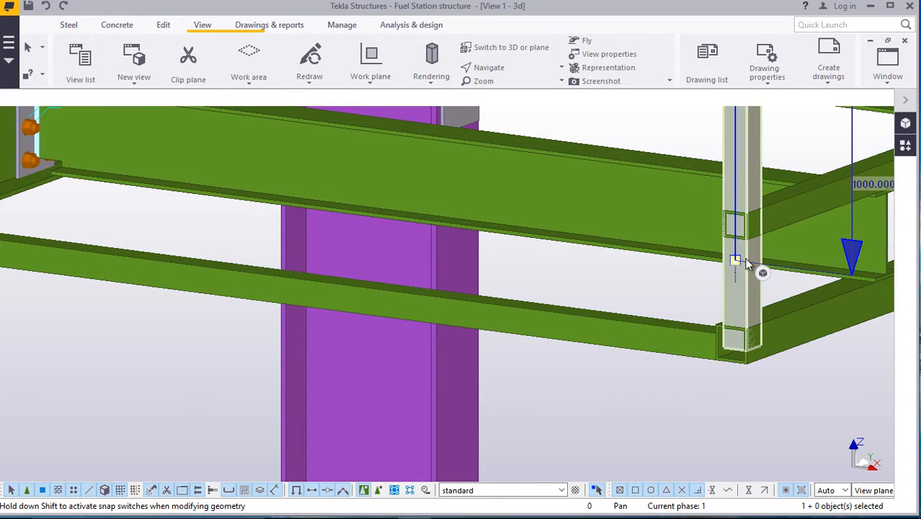
click(796, 384)
click(381, 223)
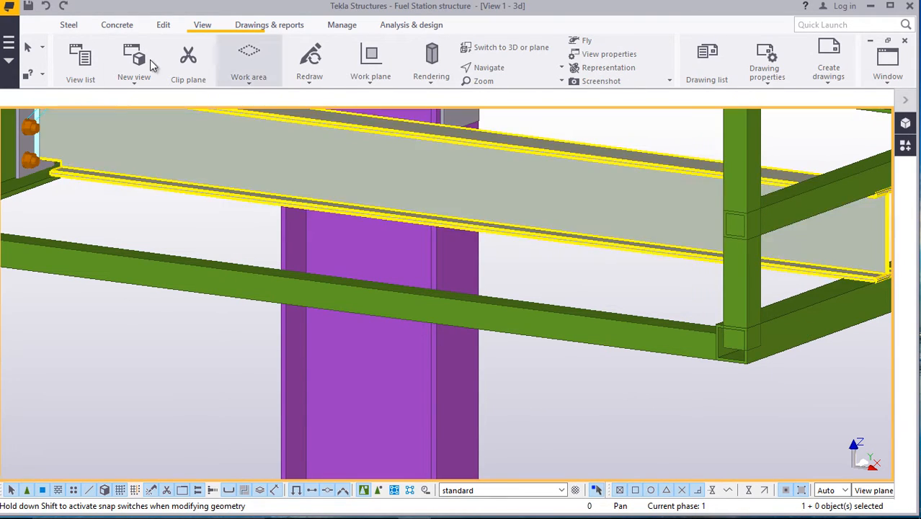
Use Part cut to trim the lower end of the last corner's post with the side tube beam.
click(165, 25)
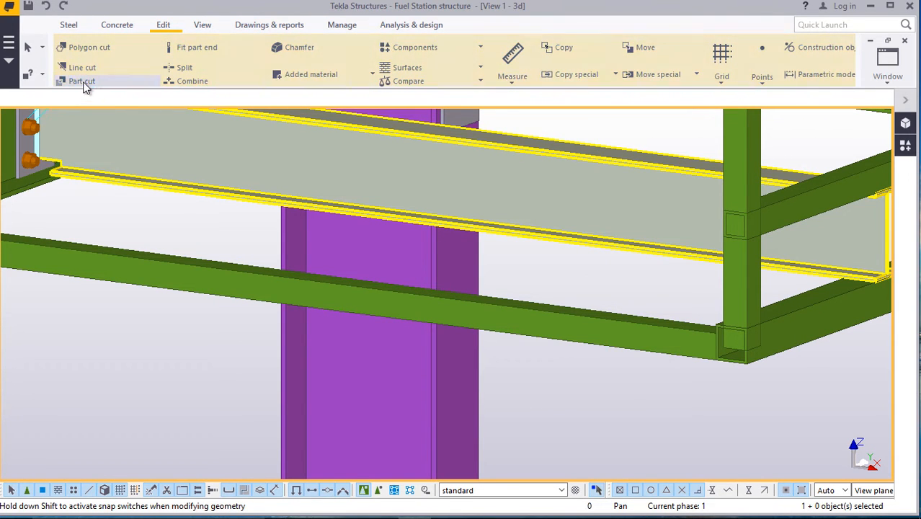
click(79, 80)
scroll(830, 333, up, 2)
scroll(830, 333, up, 1)
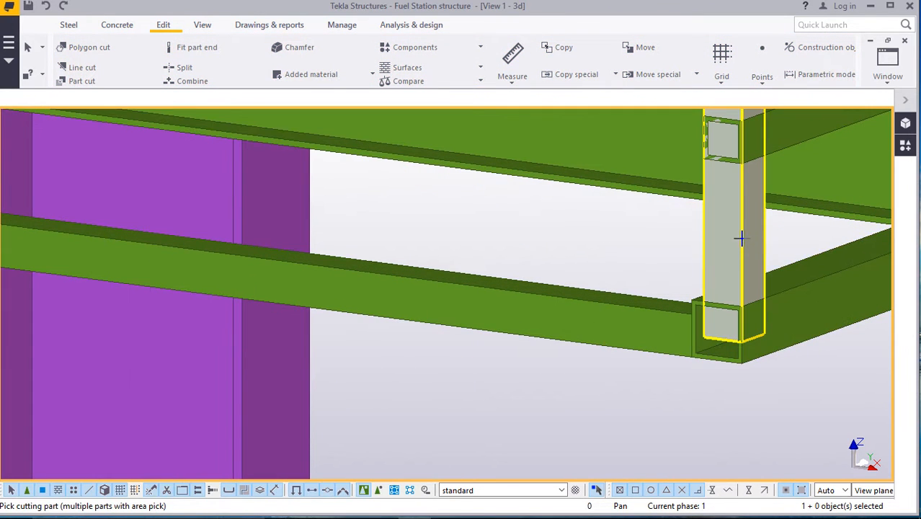
click(800, 314)
Use Part cut to trim the bottom chord where it overlaps the last corner's post, and end the command.
scroll(529, 402, down, 6)
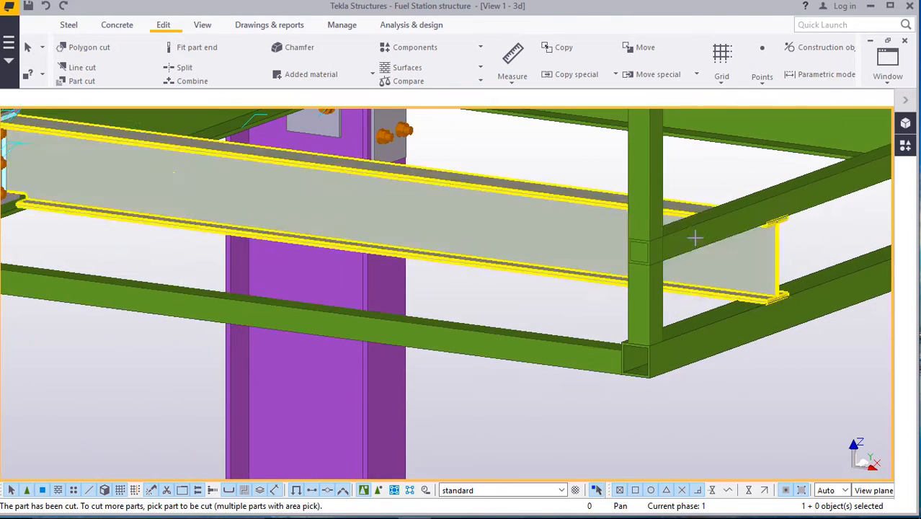
scroll(695, 238, up, 3)
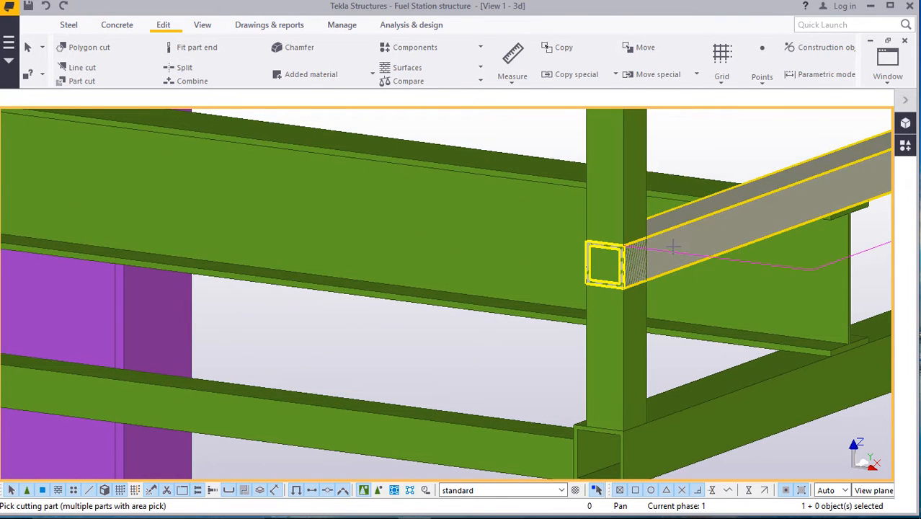
click(641, 197)
right_click(513, 356)
click(533, 155)
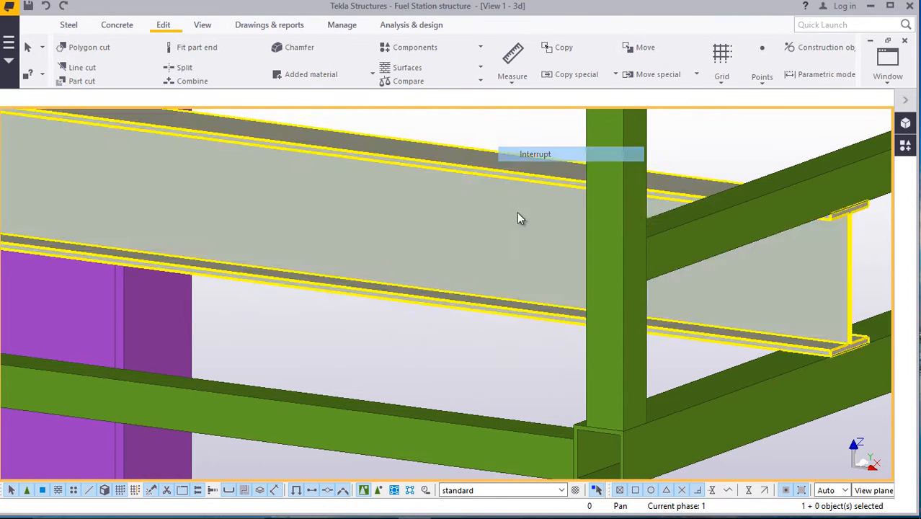
scroll(446, 364, down, 8)
scroll(431, 364, down, 5)
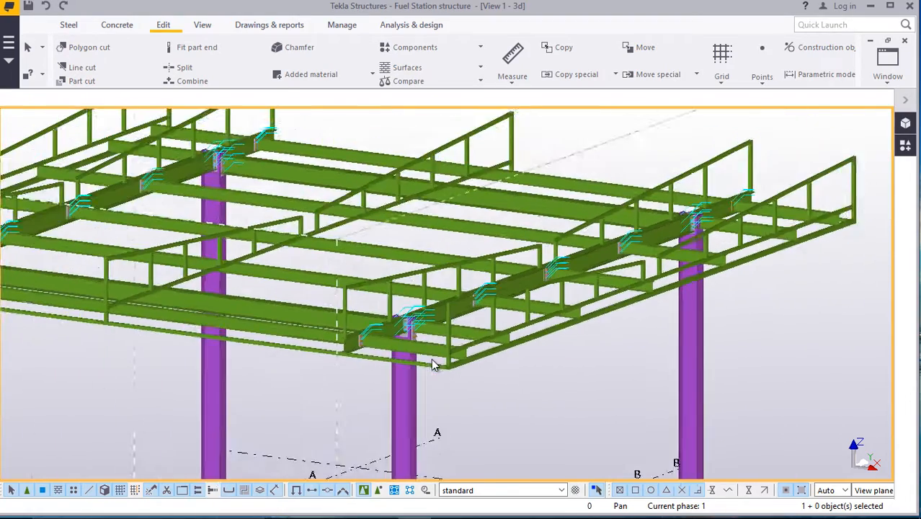
scroll(782, 208, up, 5)
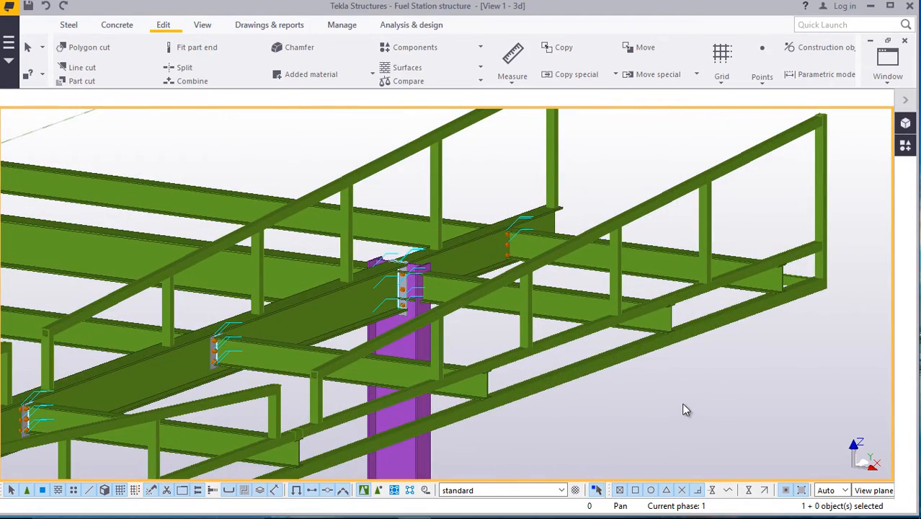
Activate rotating with the mouse and examine the whole canopy frame and its railings from the side.
right_click(683, 405)
click(724, 313)
scroll(674, 243, down, 6)
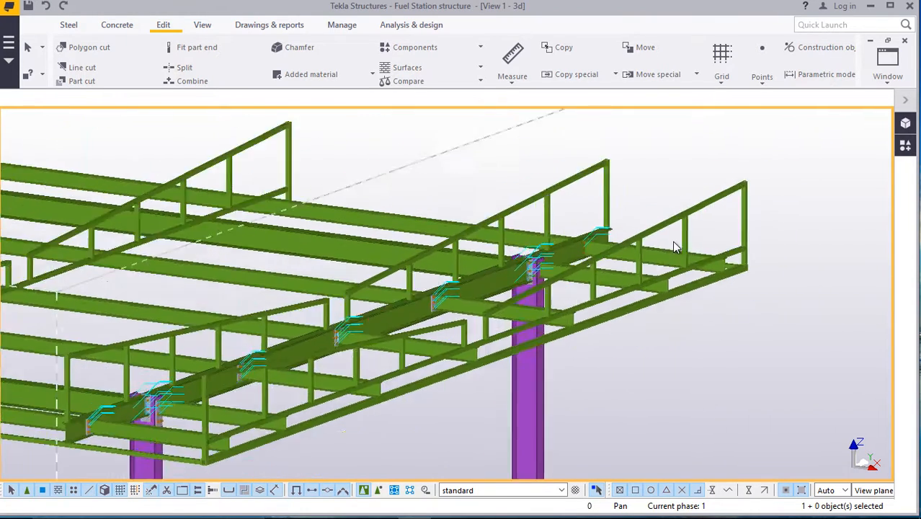
scroll(609, 232, down, 4)
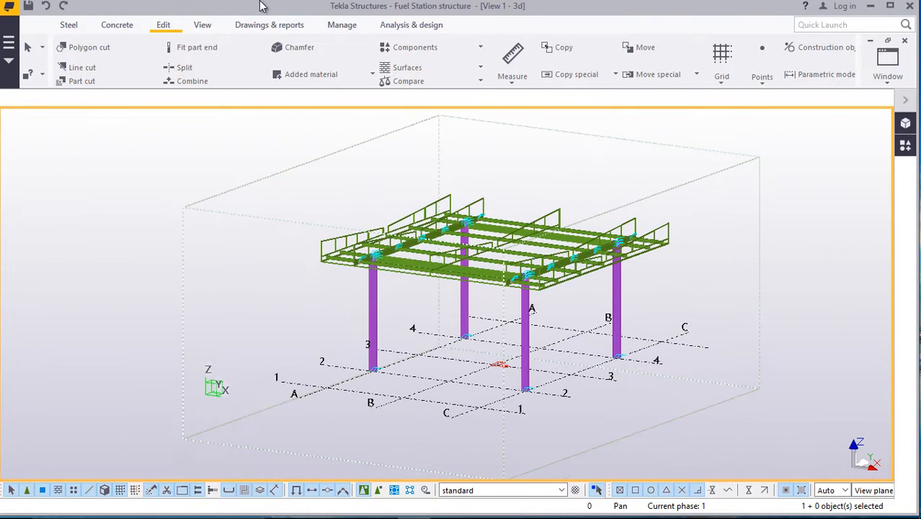
click(205, 25)
click(505, 69)
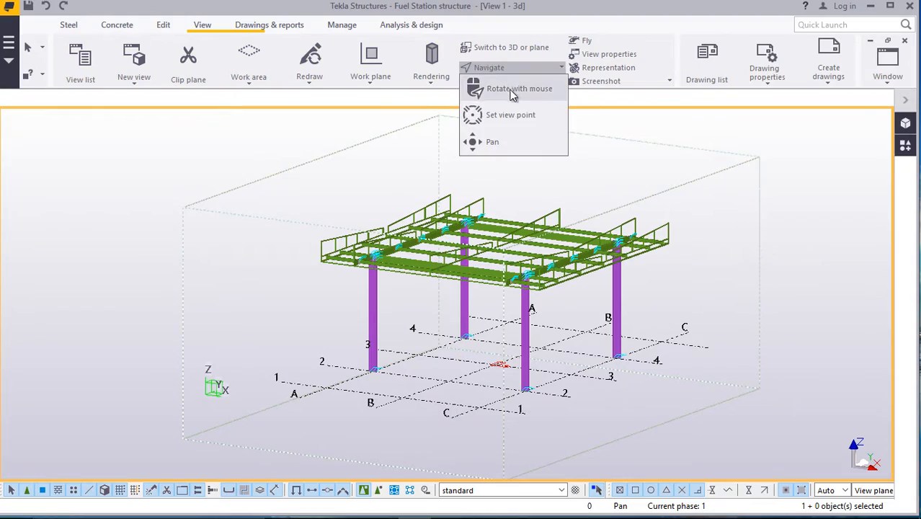
click(512, 92)
drag(568, 264, 438, 252)
scroll(566, 255, up, 3)
drag(576, 252, 574, 236)
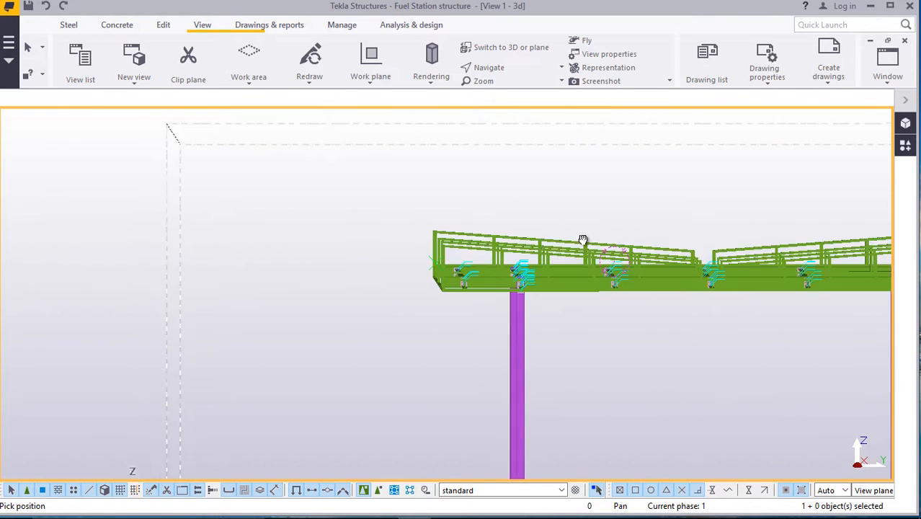
drag(589, 242, 675, 294)
scroll(527, 217, down, 2)
drag(527, 217, 446, 228)
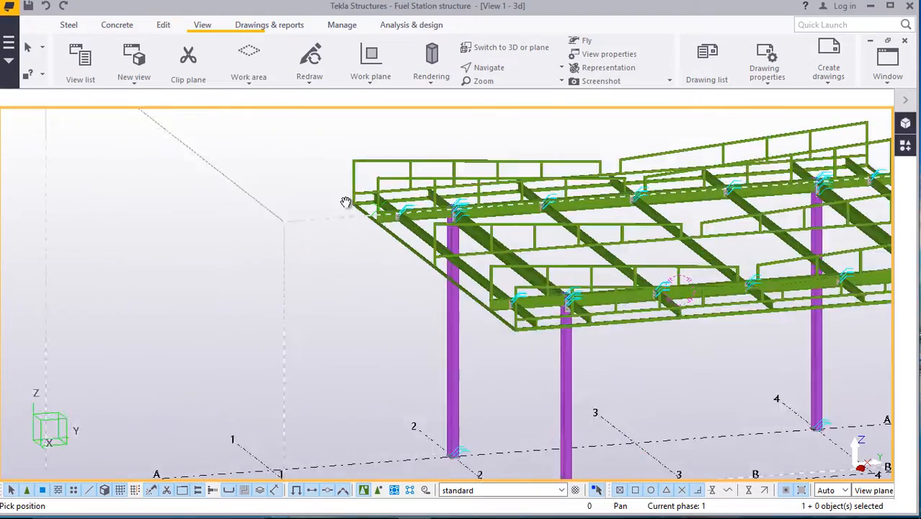
Examine the railing end frames and roof beam ends at the canopy's upper and lower corners.
scroll(404, 230, up, 5)
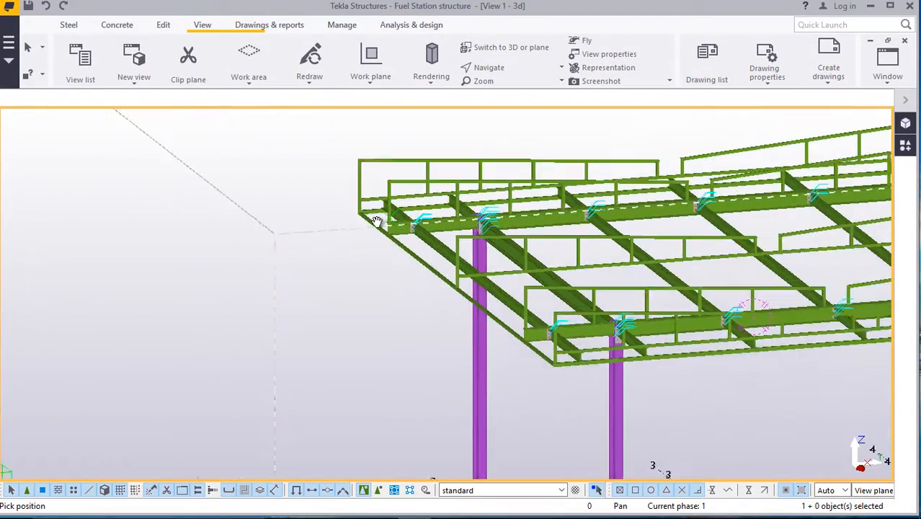
scroll(355, 175, up, 5)
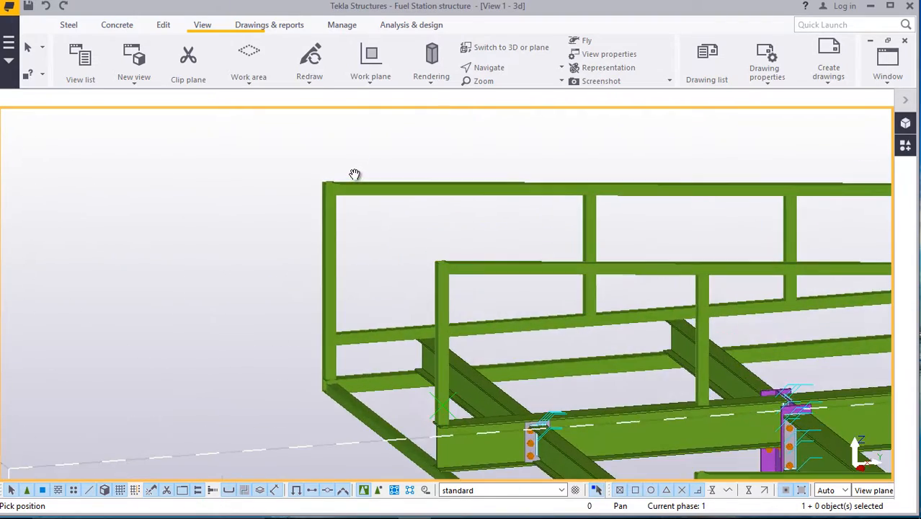
scroll(353, 173, down, 3)
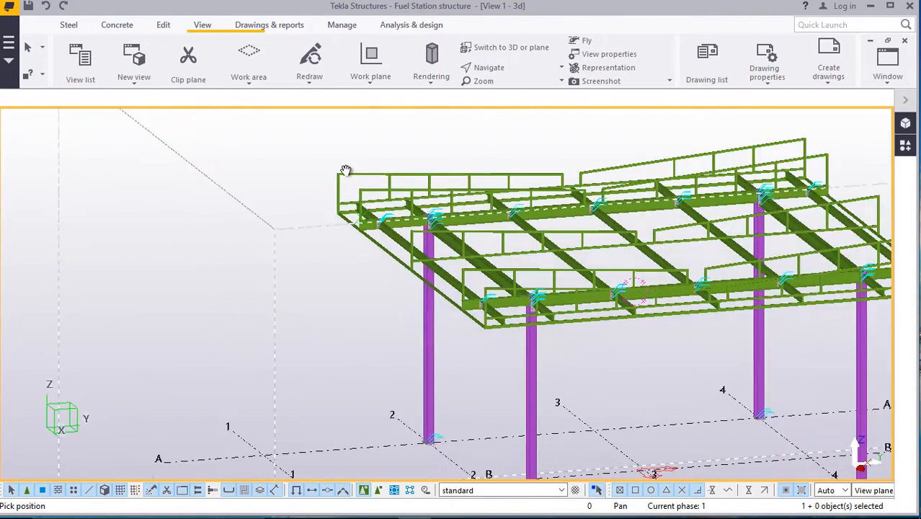
scroll(459, 333, up, 8)
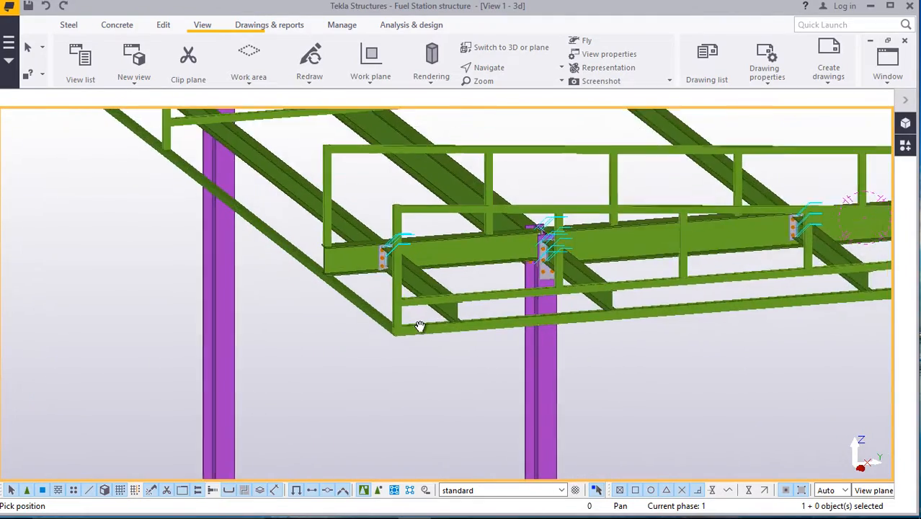
scroll(492, 277, down, 4)
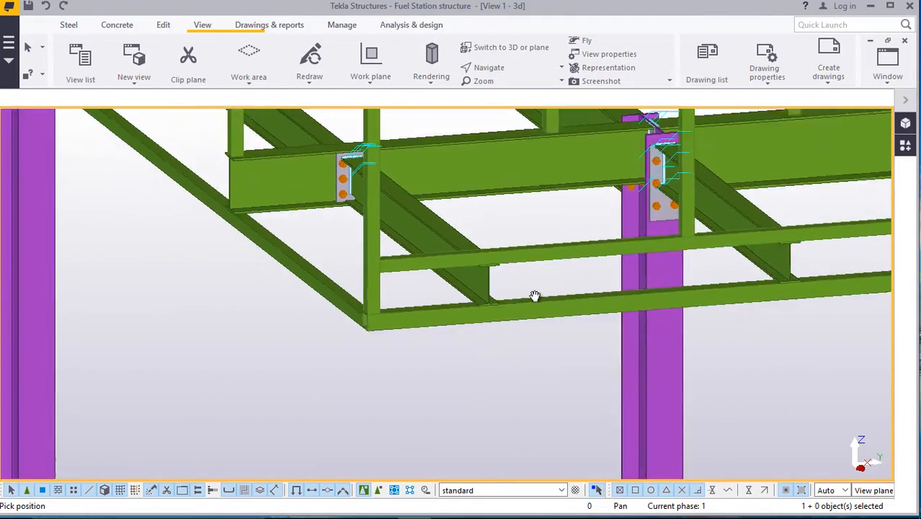
ctrl+middle_drag(537, 296, 601, 302)
scroll(331, 259, down, 2)
scroll(331, 259, down, 2)
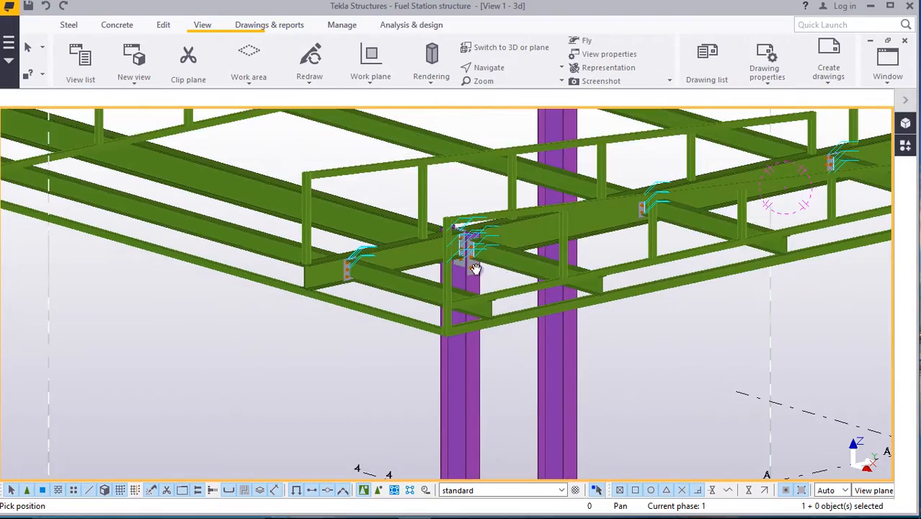
Examine the outer railing's corner, end post and edge beam connections from below and from above.
scroll(361, 249, down, 4)
ctrl+middle_drag(520, 250, 571, 249)
scroll(514, 304, up, 8)
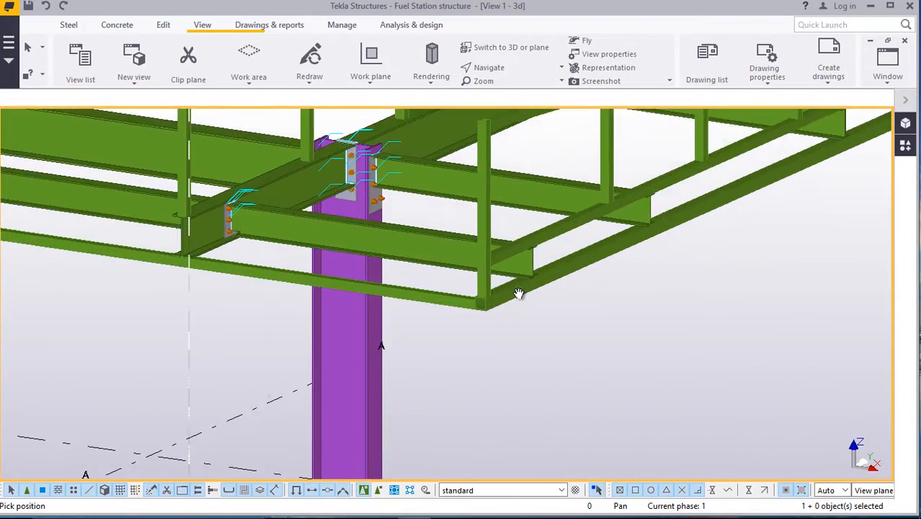
scroll(517, 287, down, 8)
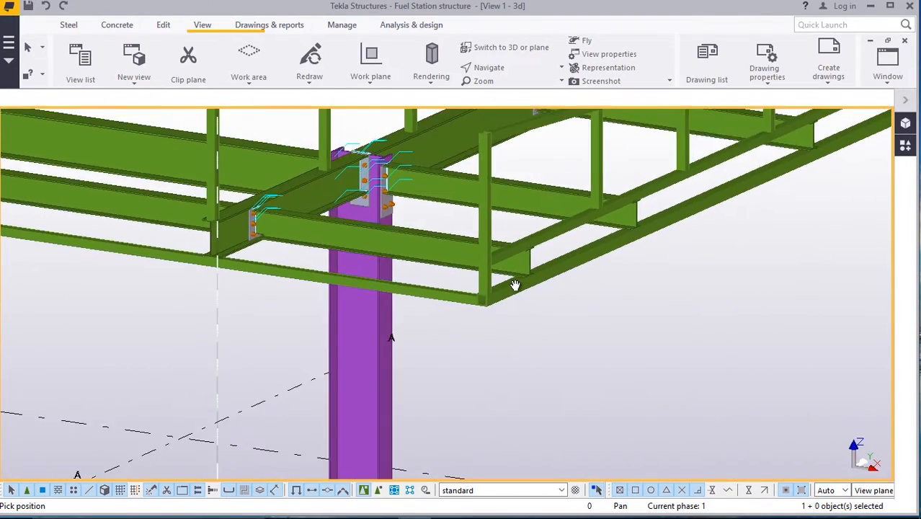
scroll(516, 283, up, 4)
scroll(516, 283, up, 5)
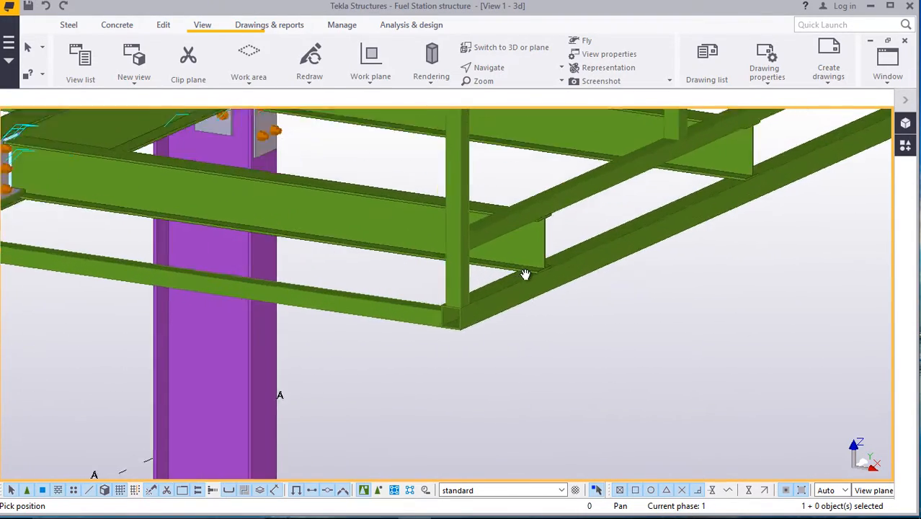
scroll(527, 276, down, 3)
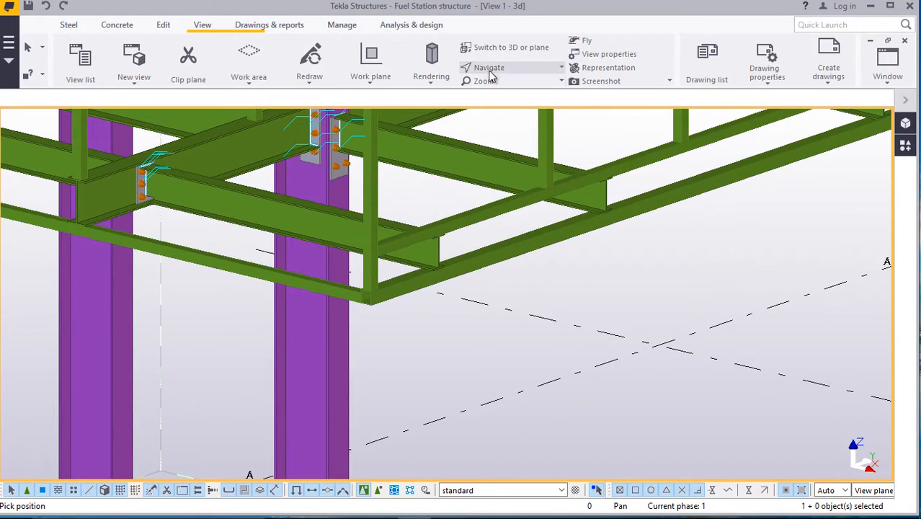
ctrl+middle_drag(425, 297, 699, 260)
ctrl+middle_drag(380, 299, 394, 274)
ctrl+middle_drag(382, 277, 420, 315)
scroll(420, 324, down, 2)
ctrl+middle_drag(486, 189, 303, 161)
right_click(304, 161)
click(322, 173)
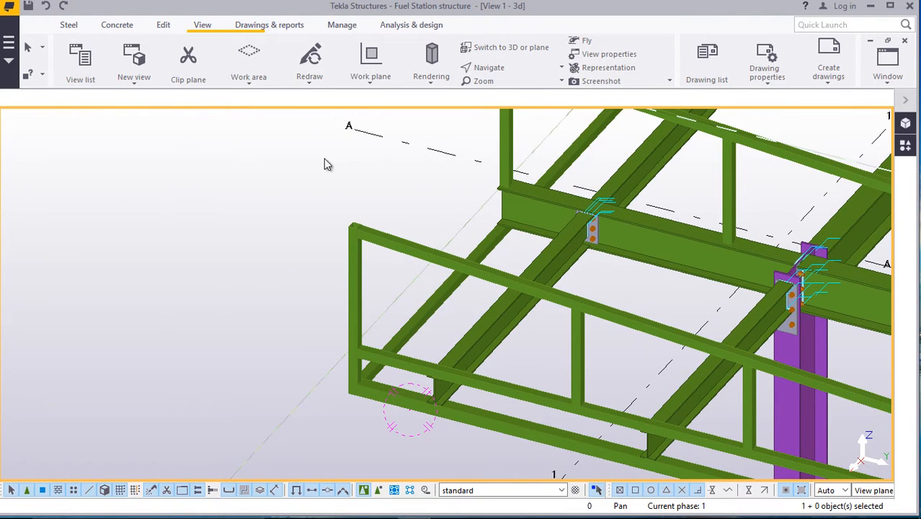
Set the work plane on the top face of the outermost railing's sloping top rail.
scroll(375, 227, up, 4)
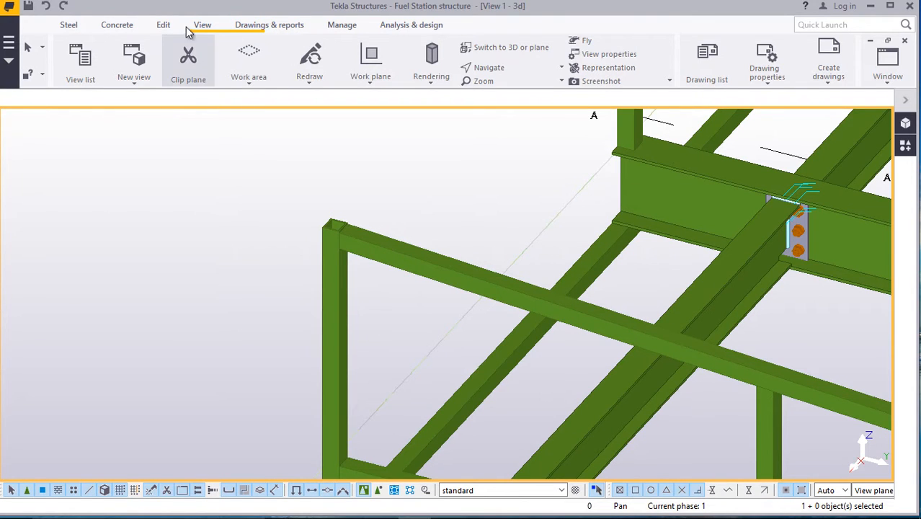
click(372, 86)
click(381, 113)
scroll(404, 252, up, 3)
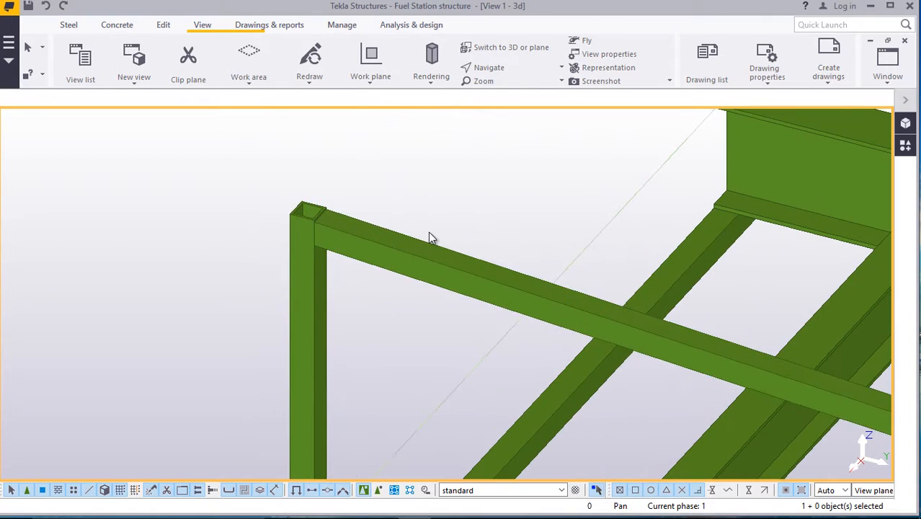
scroll(370, 246, down, 2)
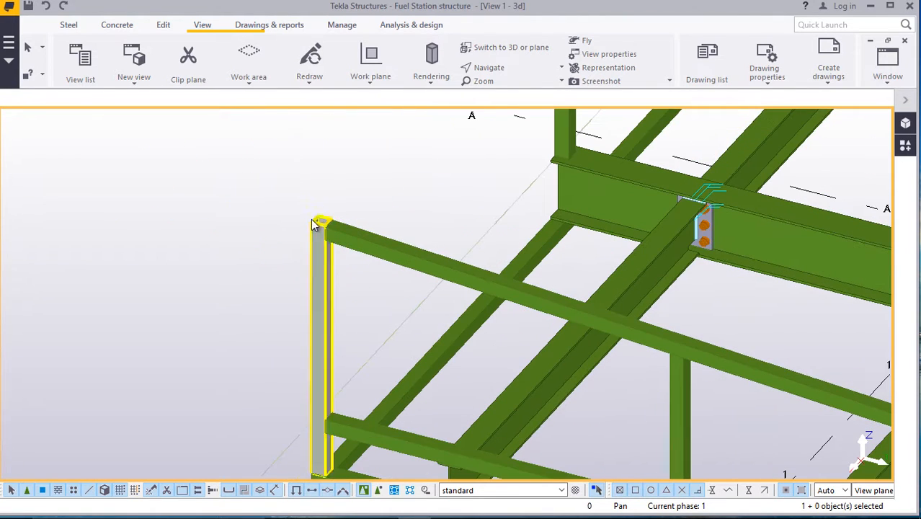
click(447, 262)
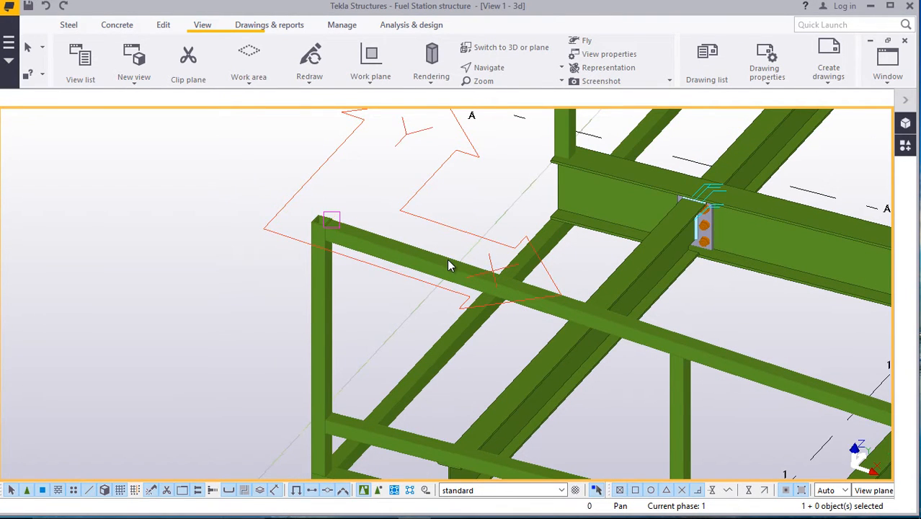
right_click(395, 188)
click(408, 182)
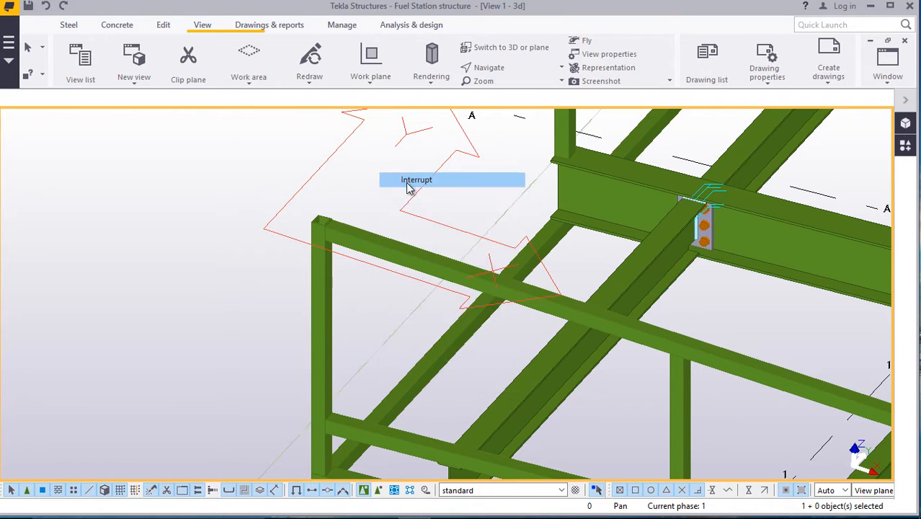
Examine the work plane's position and orientation at the end of the outermost railing.
scroll(356, 257, down, 4)
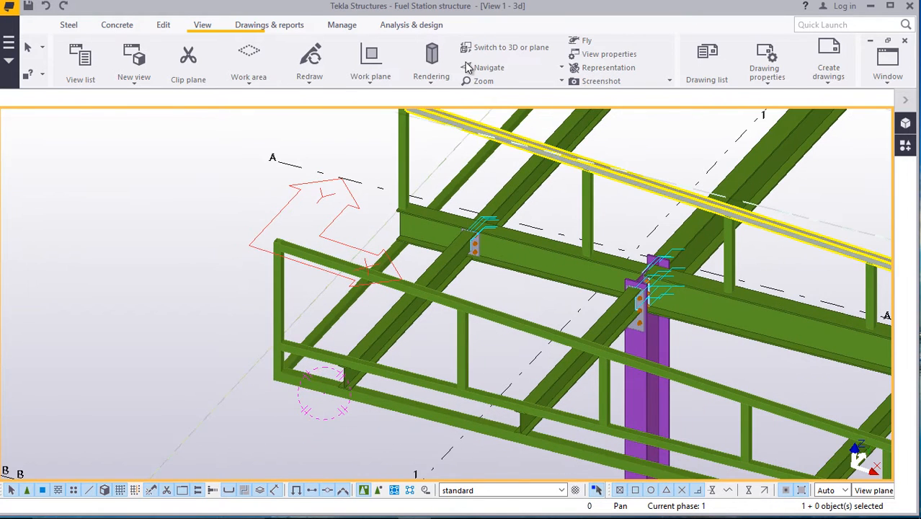
ctrl+middle_drag(359, 259, 451, 277)
scroll(248, 275, down, 3)
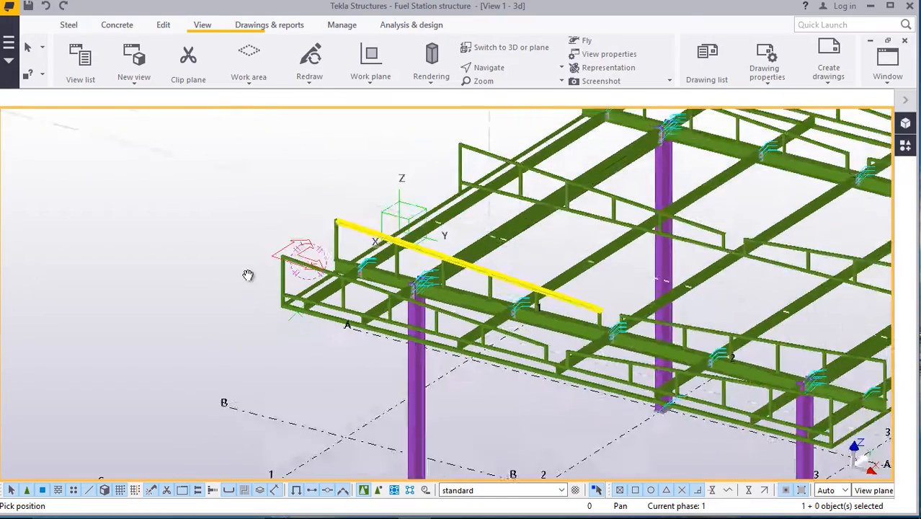
mouse_move(529, 266)
ctrl+middle_down()
mouse_move(520, 284)
mouse_move(523, 271)
ctrl+middle_up()
scroll(303, 261, up, 10)
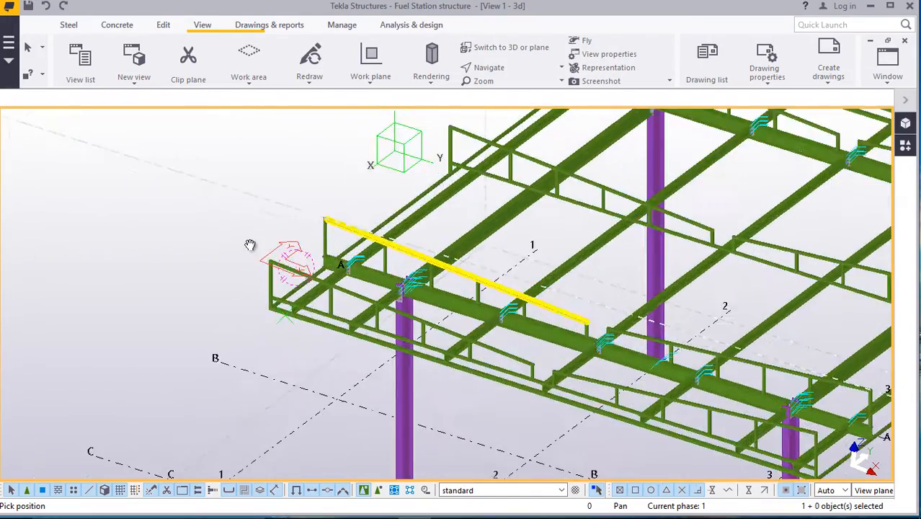
scroll(296, 259, up, 5)
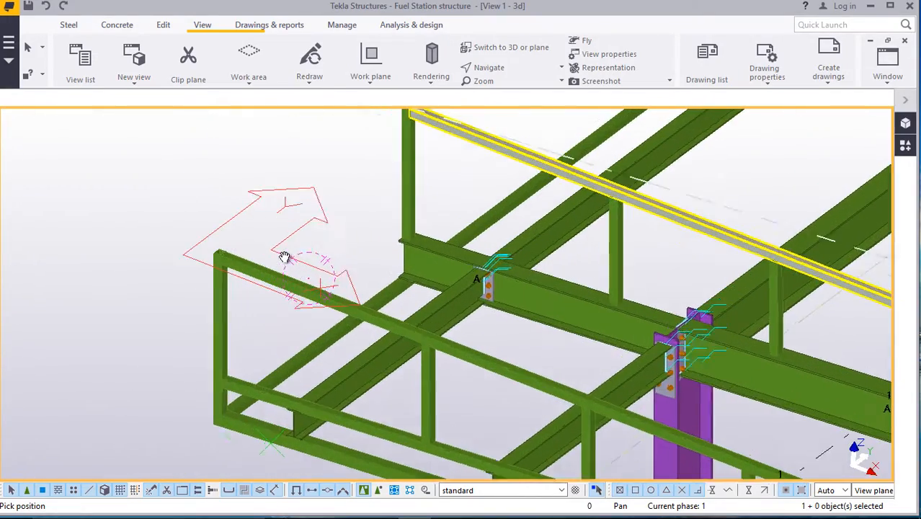
right_click(255, 196)
click(286, 205)
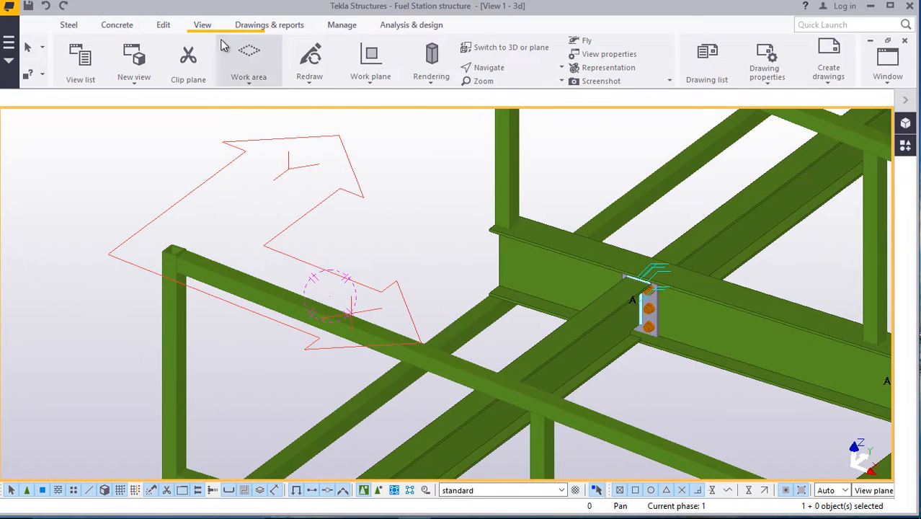
Set the work plane on the top face of the second railing's sloping top rail.
click(74, 28)
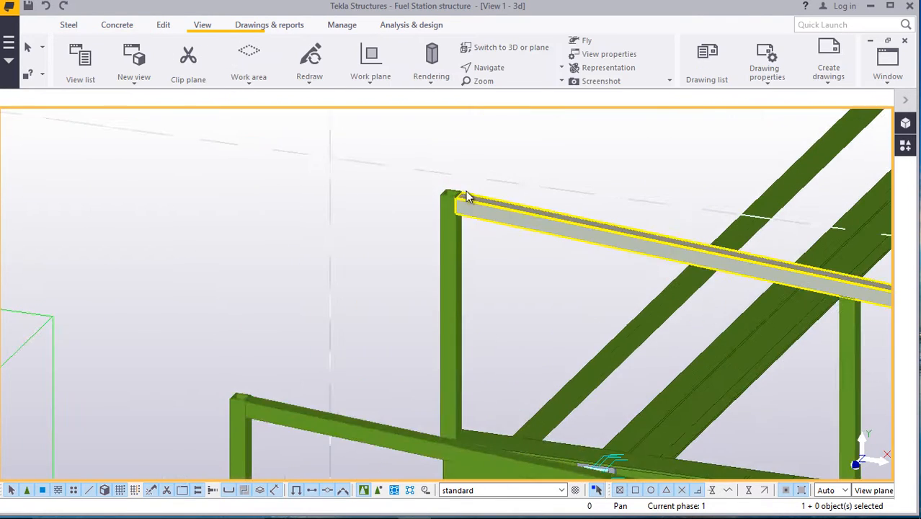
scroll(458, 198, up, 5)
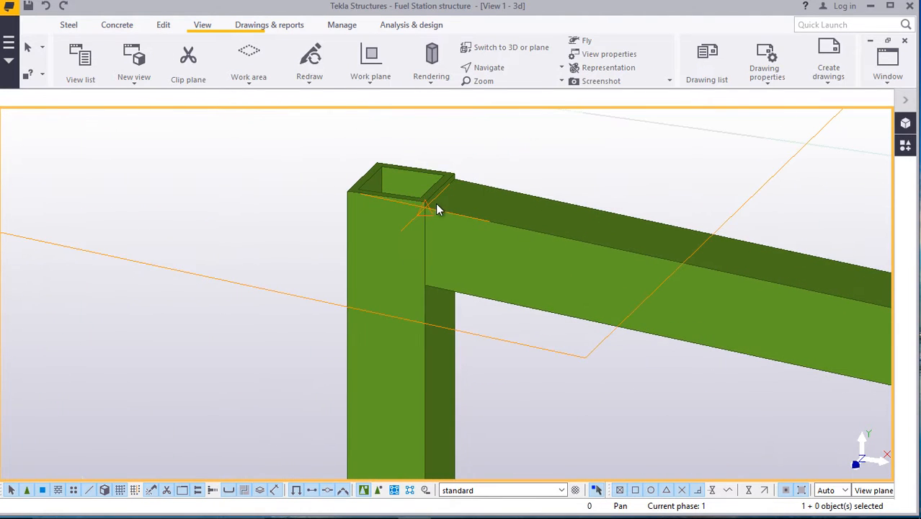
scroll(463, 230, down, 4)
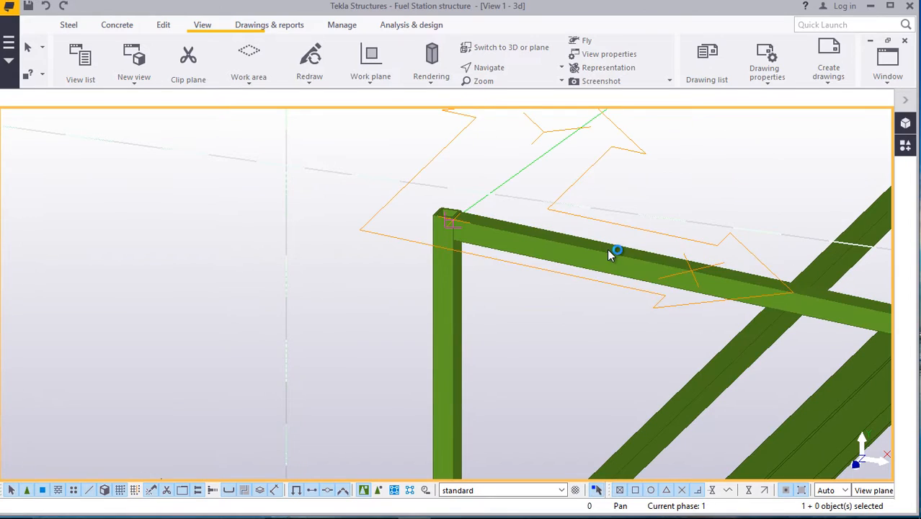
right_click(658, 175)
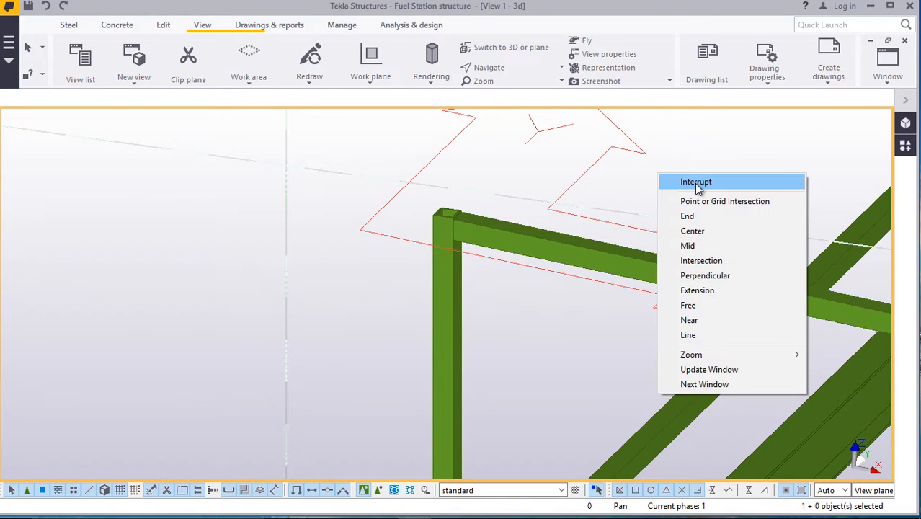
click(696, 184)
Place a steel beam from the second railing's top rail end to the farthest railing's top rail end, along the canopy edge.
scroll(353, 341, down, 6)
middle_drag(436, 290, 431, 310)
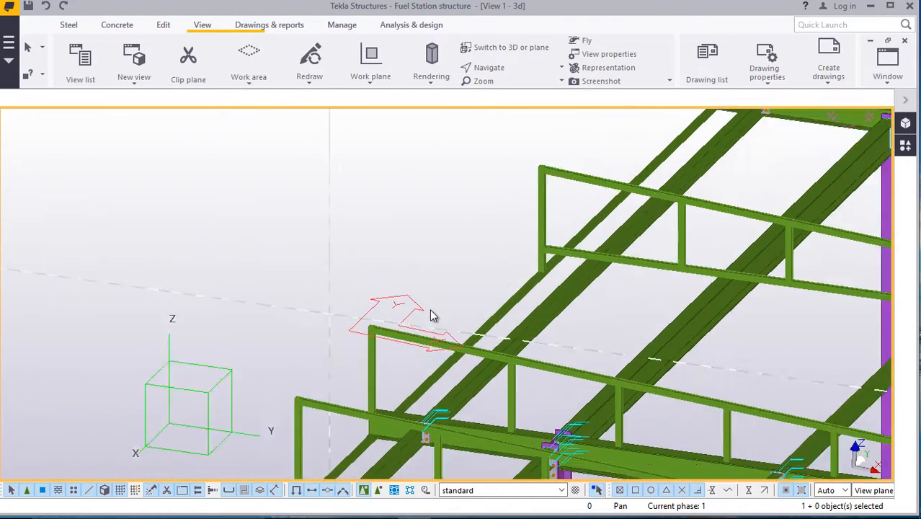
scroll(431, 314, down, 2)
scroll(105, 62, up, 3)
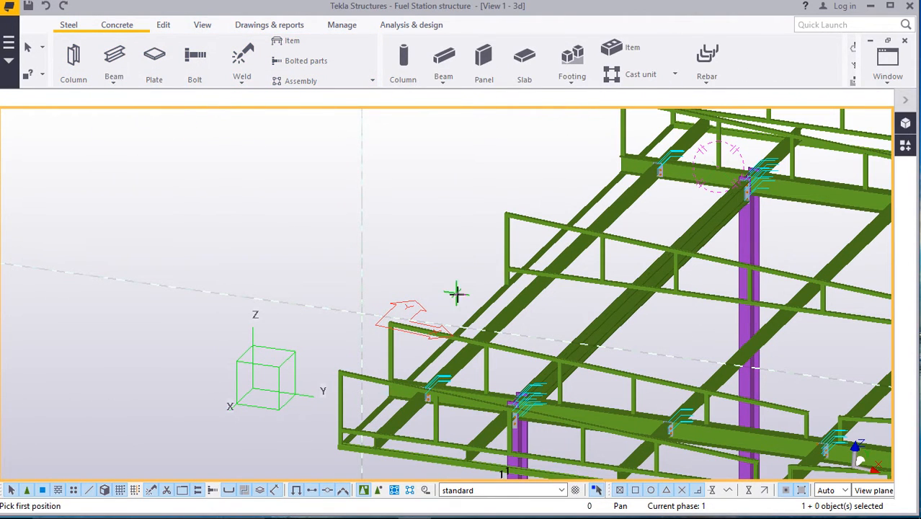
scroll(421, 323, up, 10)
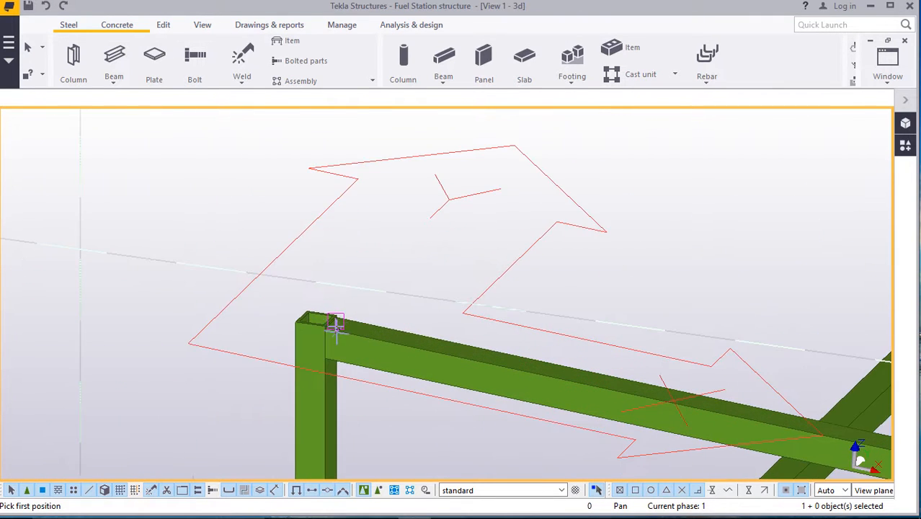
scroll(335, 324, up, 6)
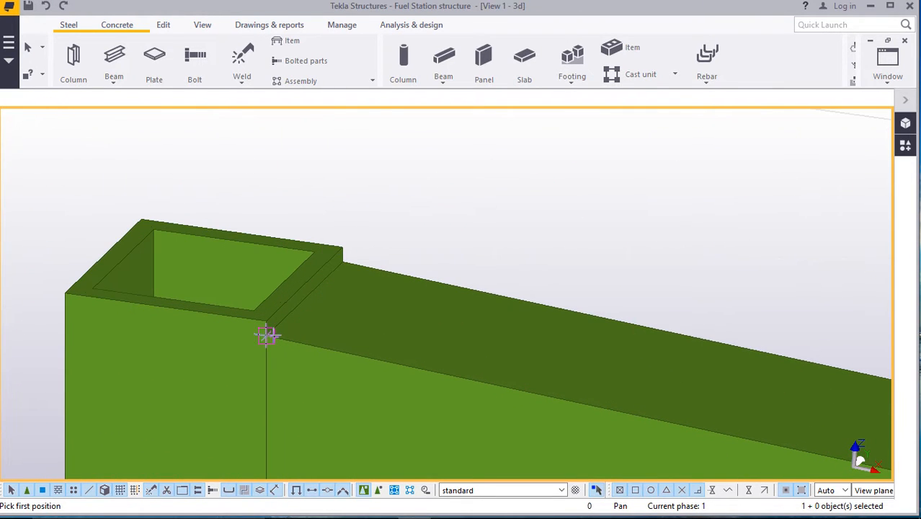
scroll(266, 335, down, 10)
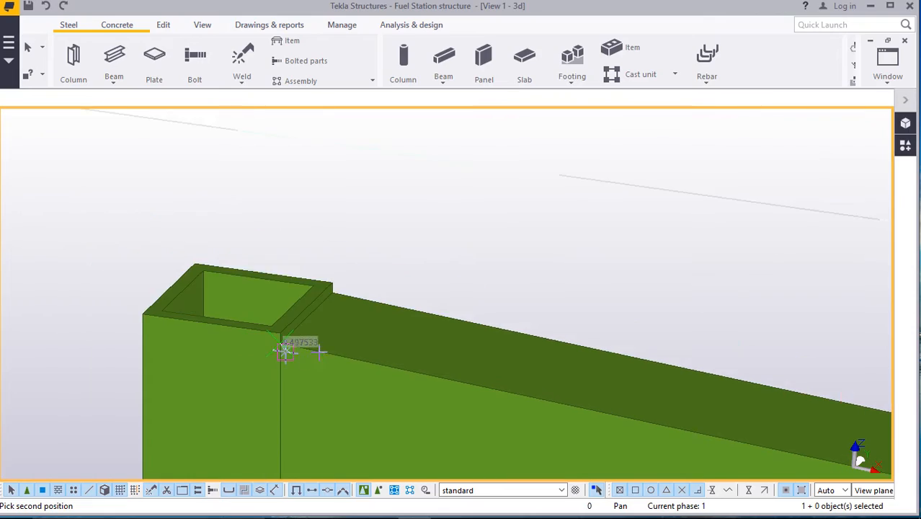
scroll(332, 344, down, 10)
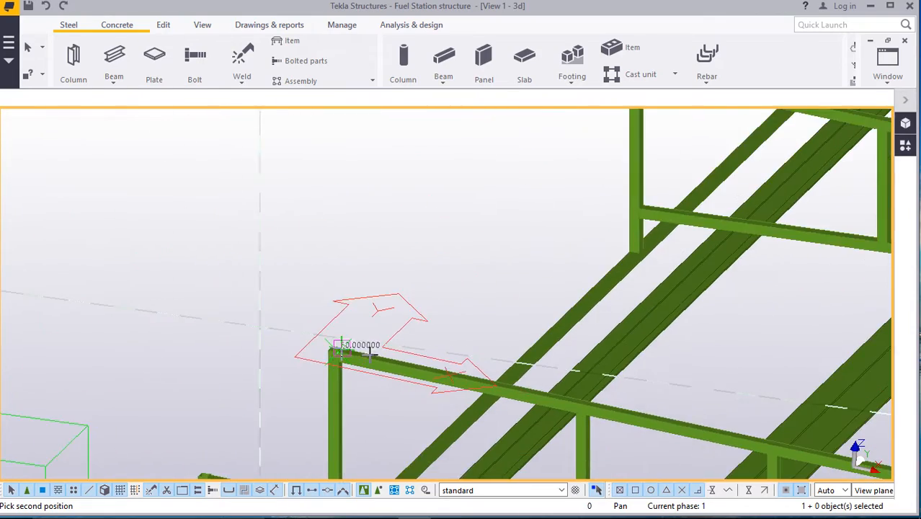
scroll(500, 173, up, 10)
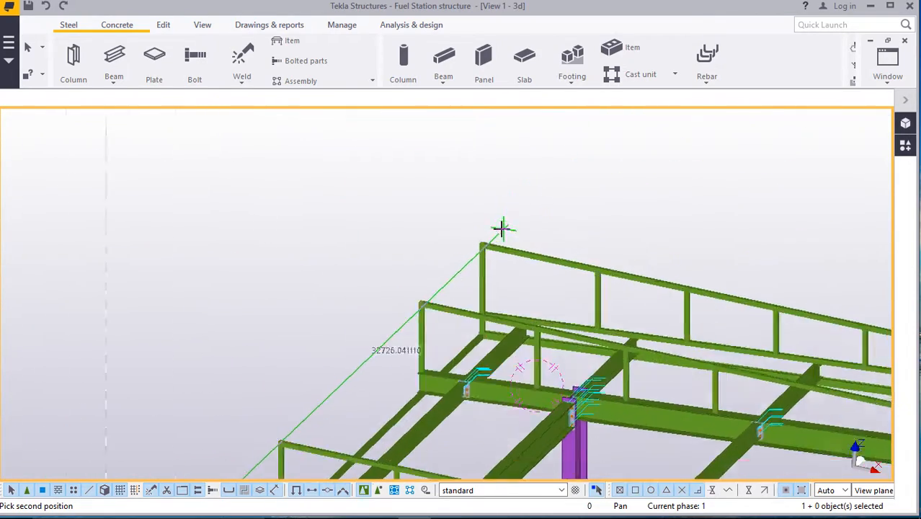
scroll(480, 247, up, 2)
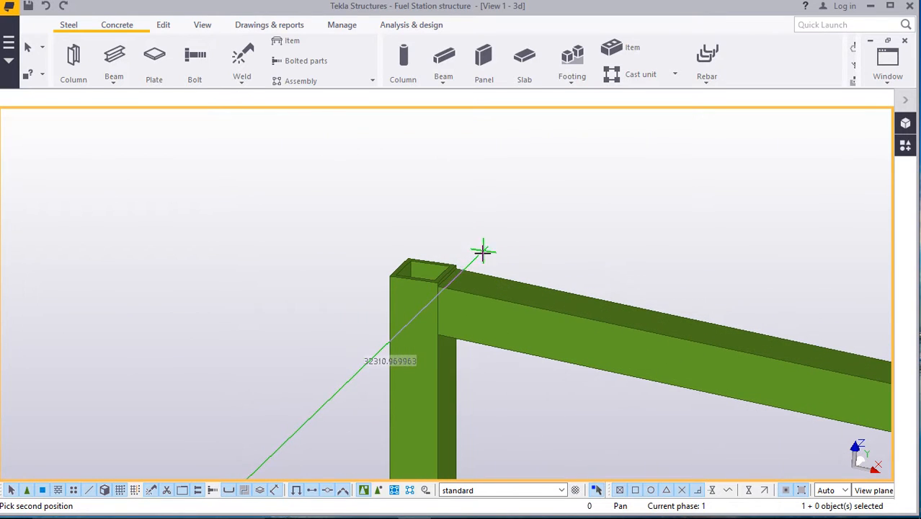
scroll(456, 267, up, 3)
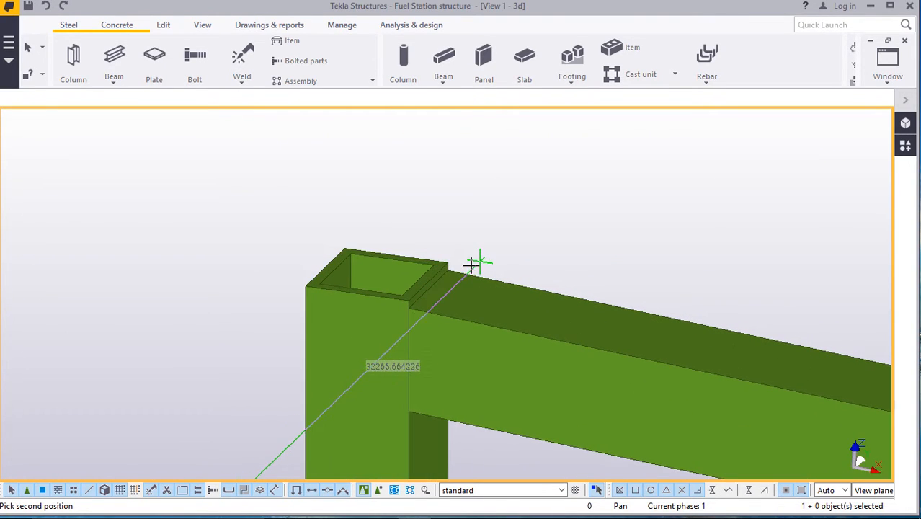
click(452, 274)
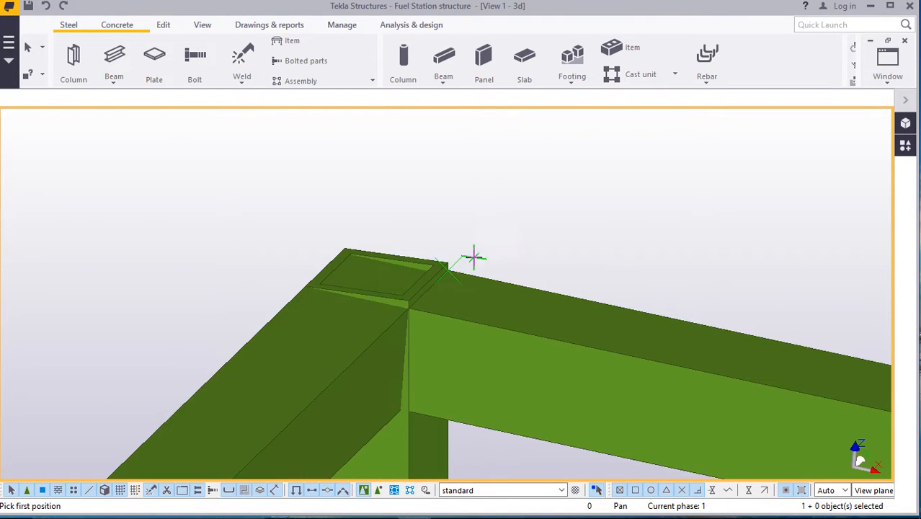
scroll(491, 213, down, 6)
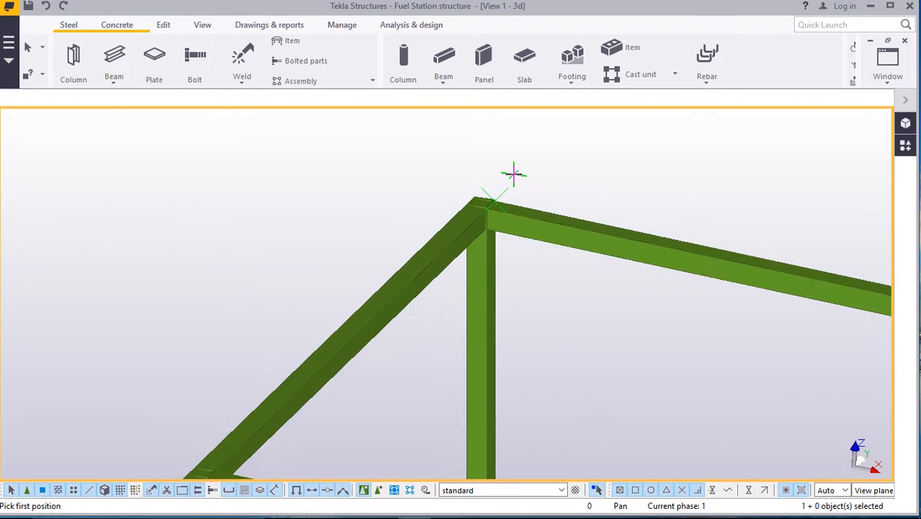
scroll(516, 167, down, 6)
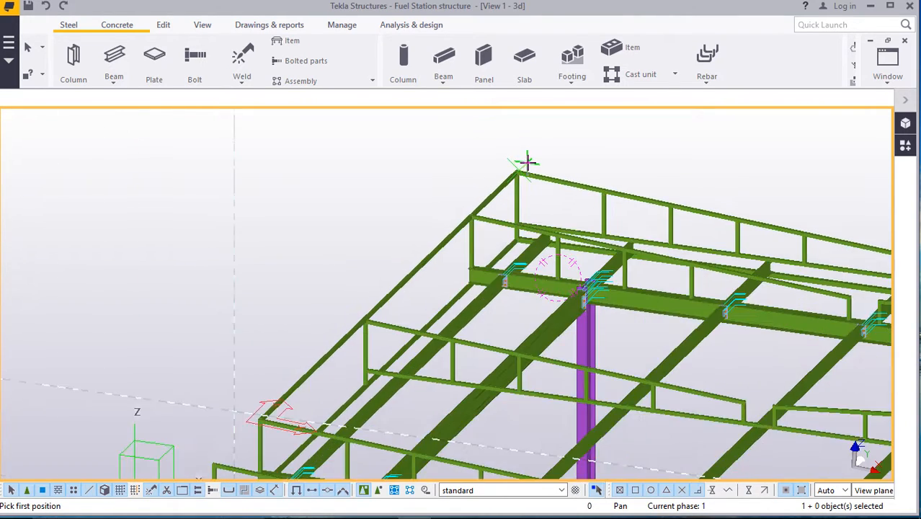
scroll(328, 353, up, 8)
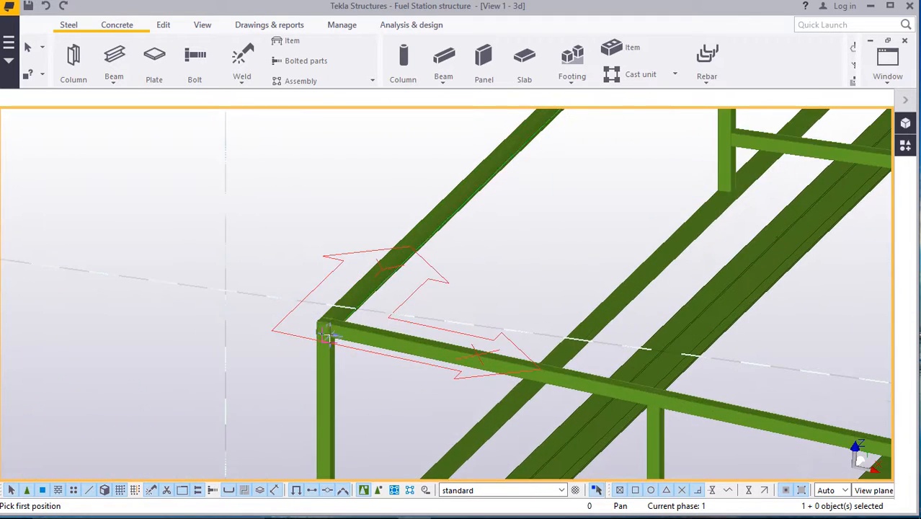
right_click(696, 156)
click(703, 168)
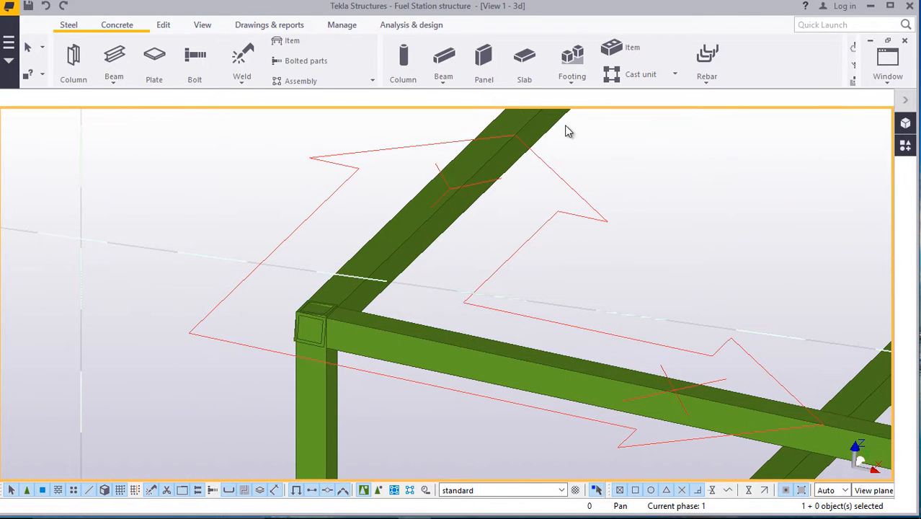
Delete the long beam running from the second railing to the farthest railing.
right_click(736, 170)
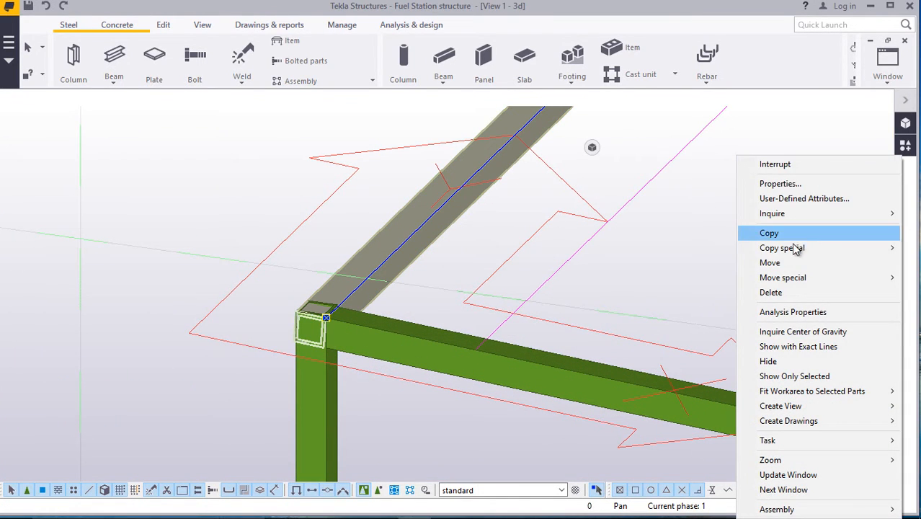
click(770, 291)
scroll(456, 240, down, 10)
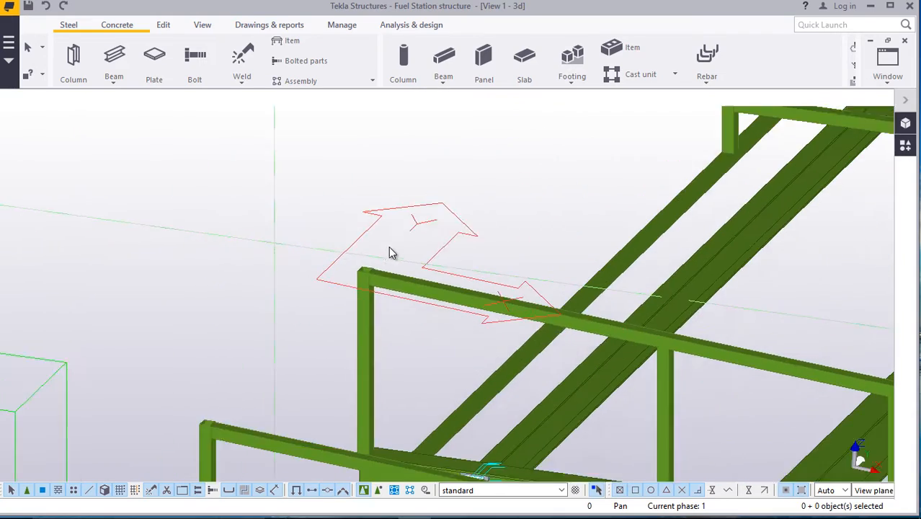
scroll(395, 284, down, 5)
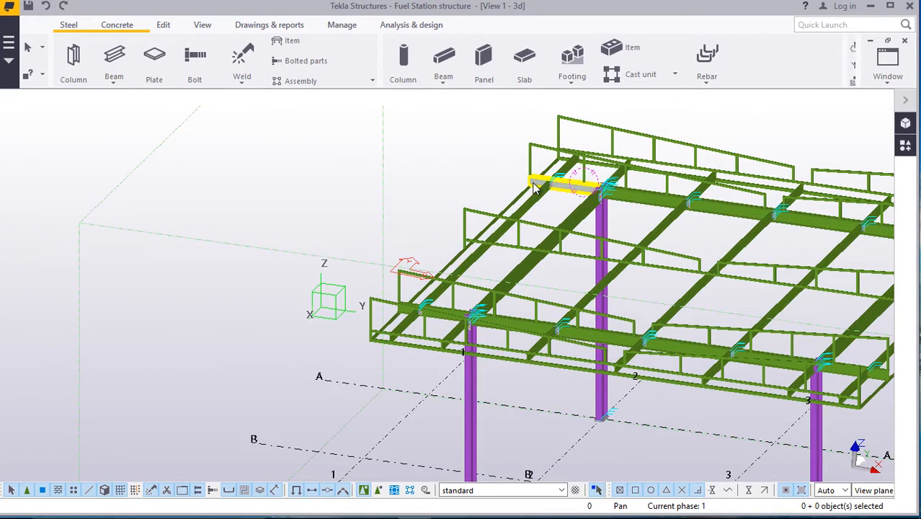
Place a steel beam about 7200 mm long from the outermost railing's top rail end to the third railing's top rail end.
scroll(534, 186, up, 3)
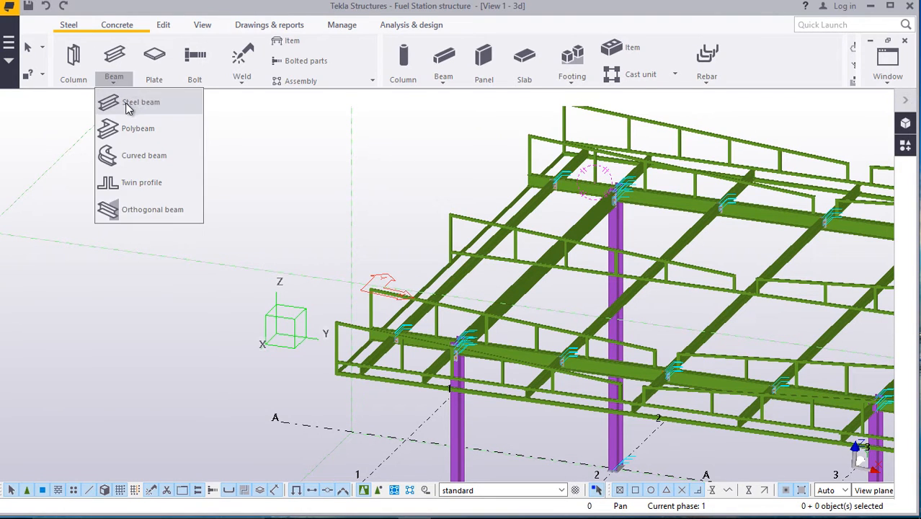
scroll(360, 294, up, 10)
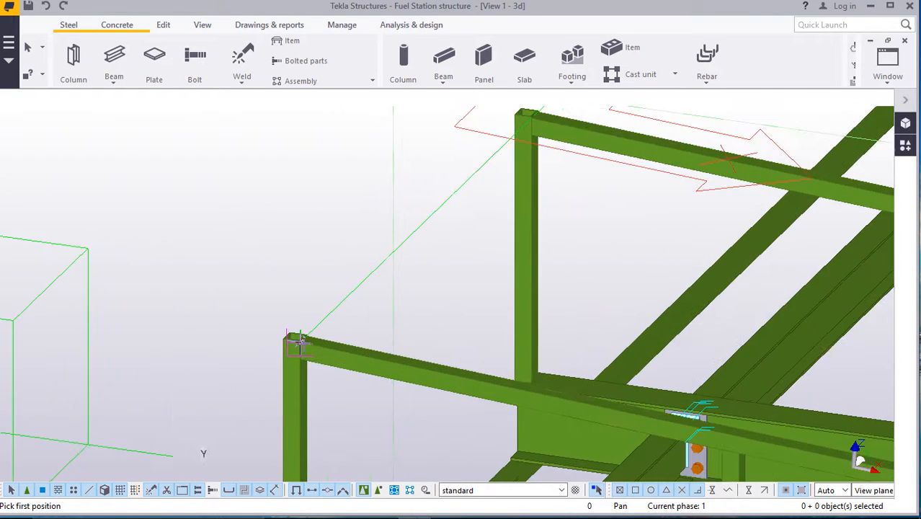
scroll(296, 339, up, 8)
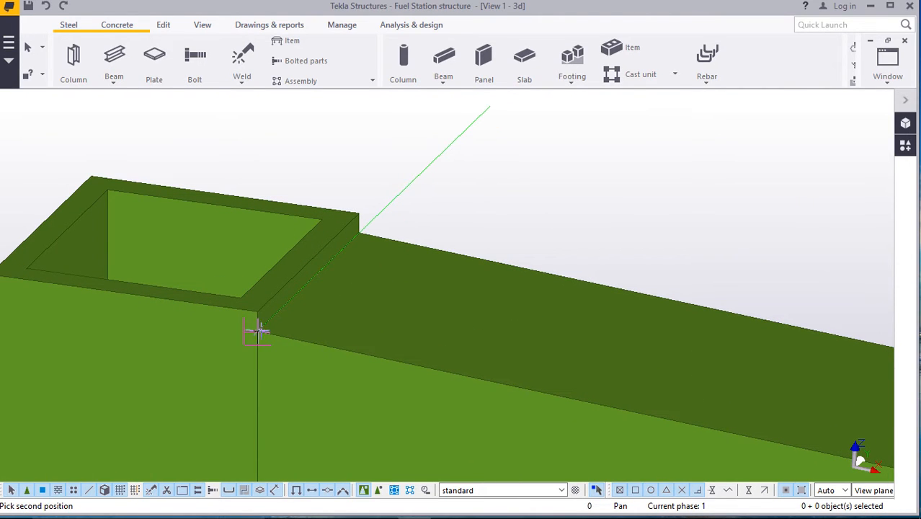
scroll(258, 331, down, 10)
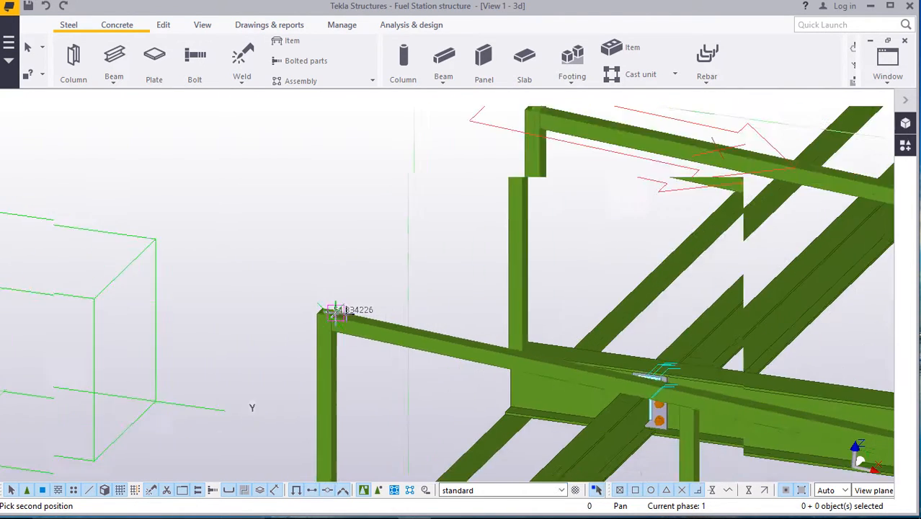
scroll(350, 310, down, 7)
scroll(553, 126, up, 5)
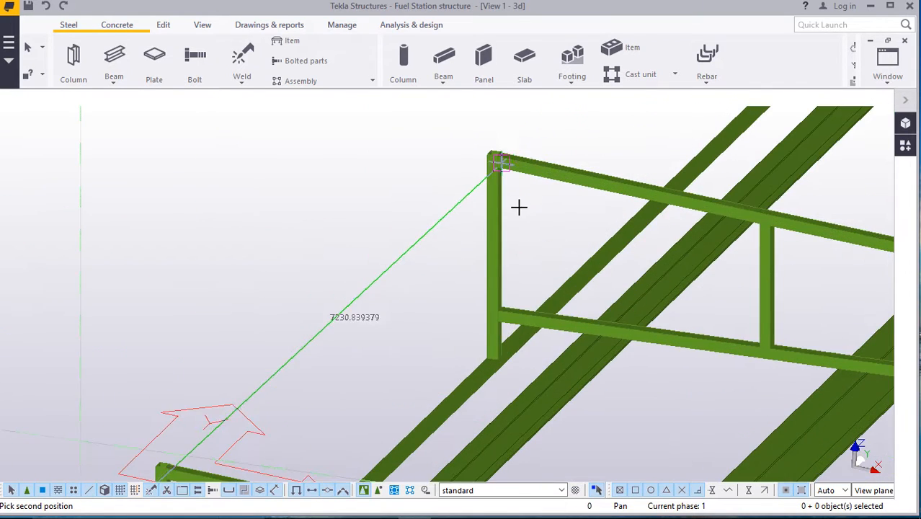
scroll(503, 161, up, 6)
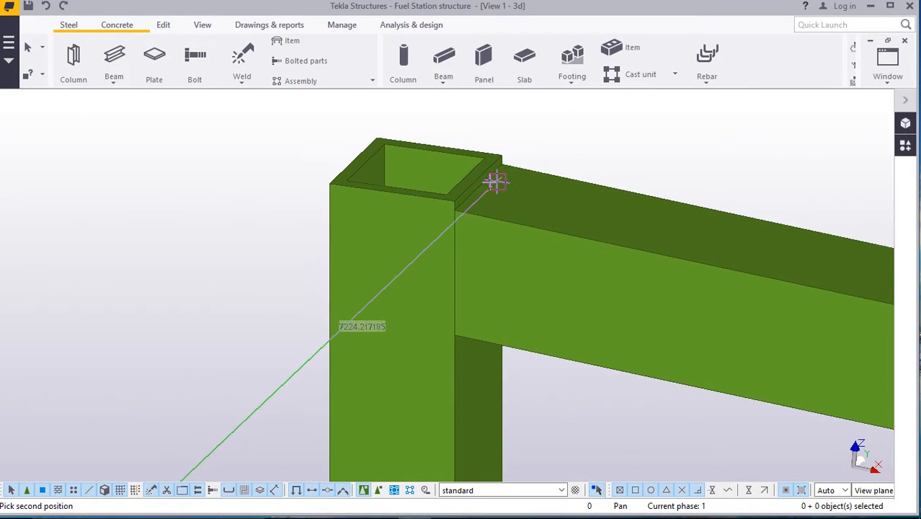
scroll(496, 182, up, 2)
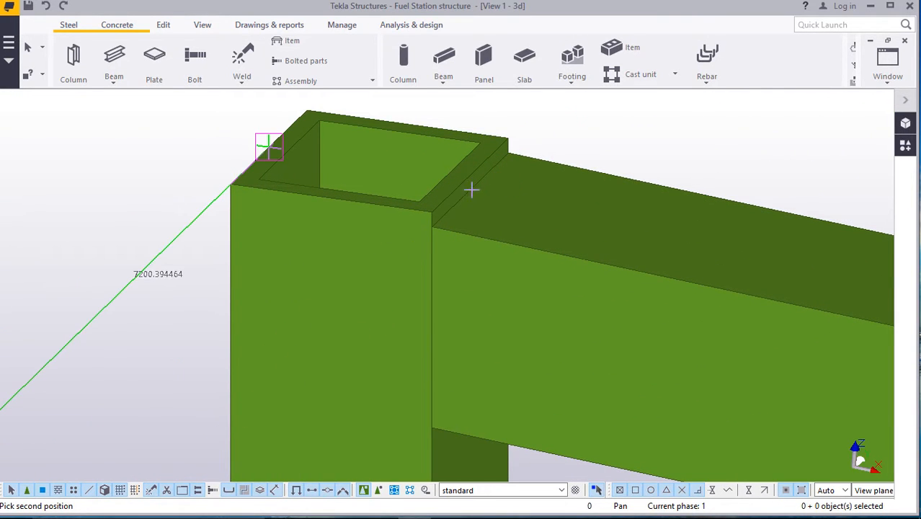
click(472, 194)
right_click(559, 149)
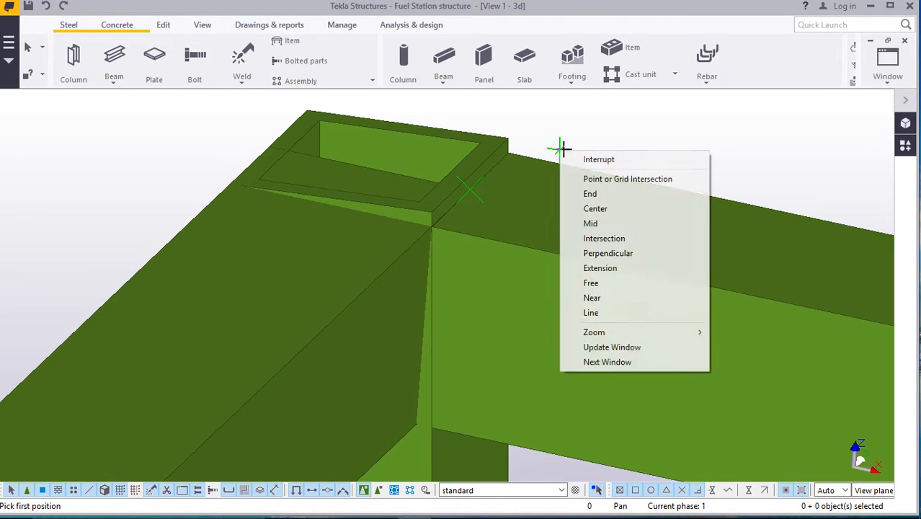
click(596, 158)
Set the new beam's position on plane to Right and at depth to Front.
scroll(547, 144, down, 3)
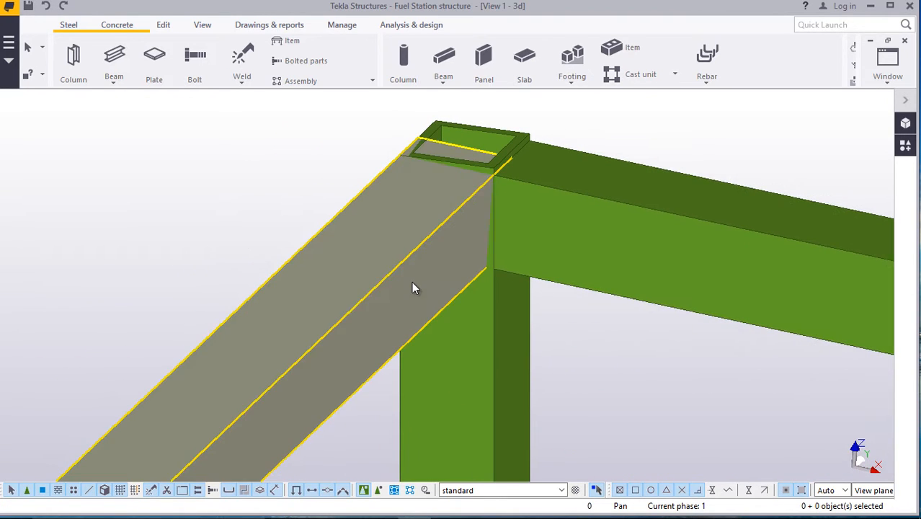
double_click(412, 281)
click(699, 190)
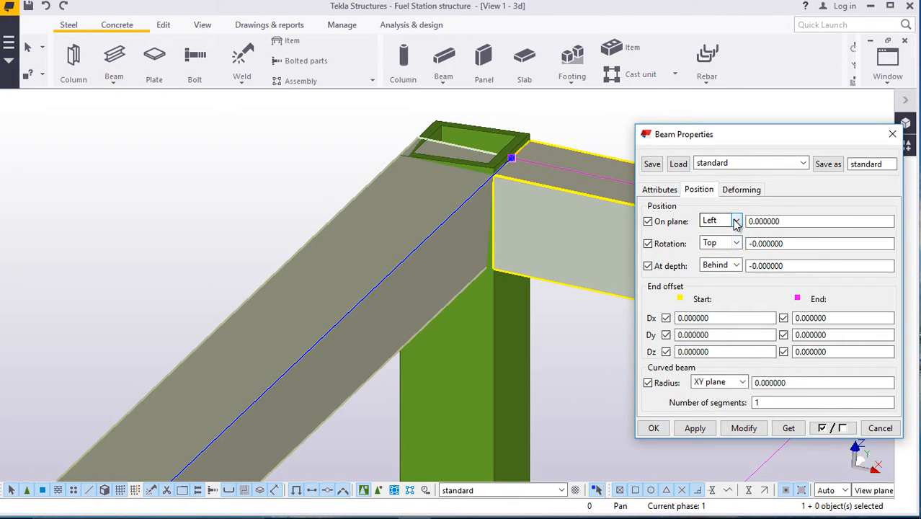
click(741, 432)
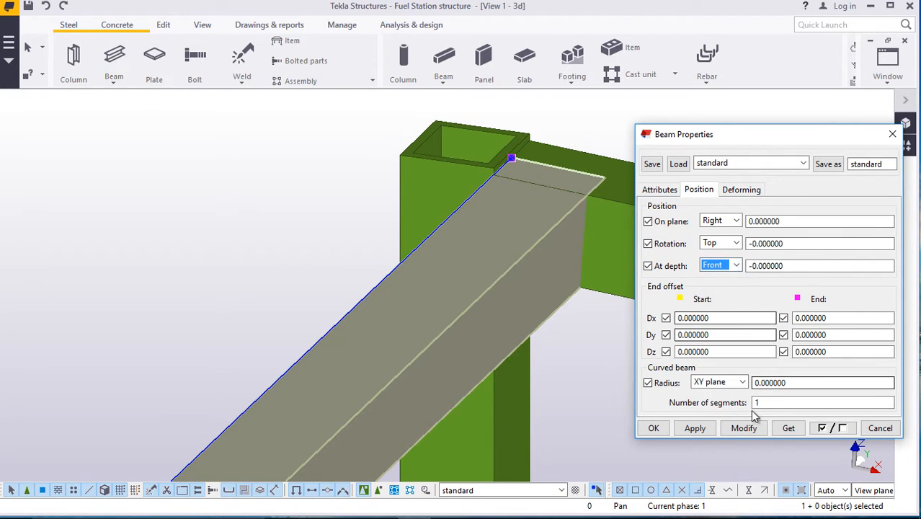
click(743, 431)
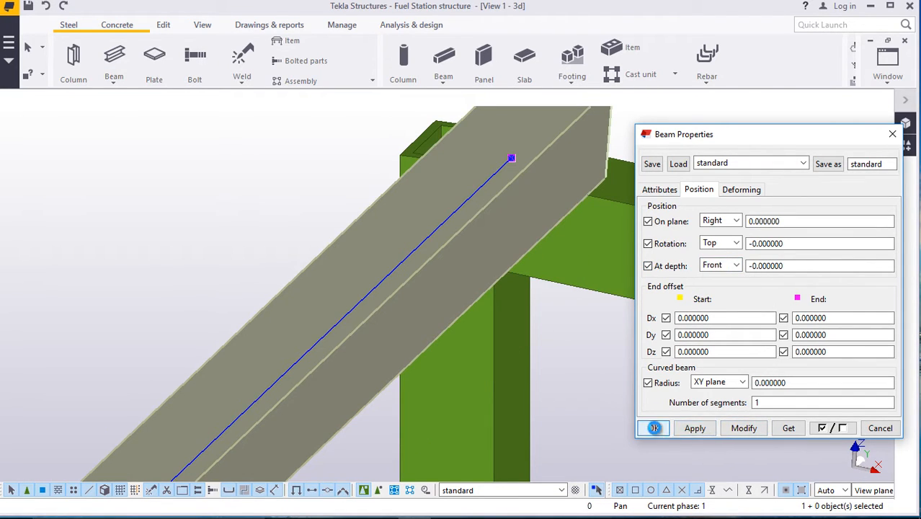
click(654, 428)
Examine how the new beam sits on the top rails at the outermost, second and third railings.
scroll(608, 126, down, 6)
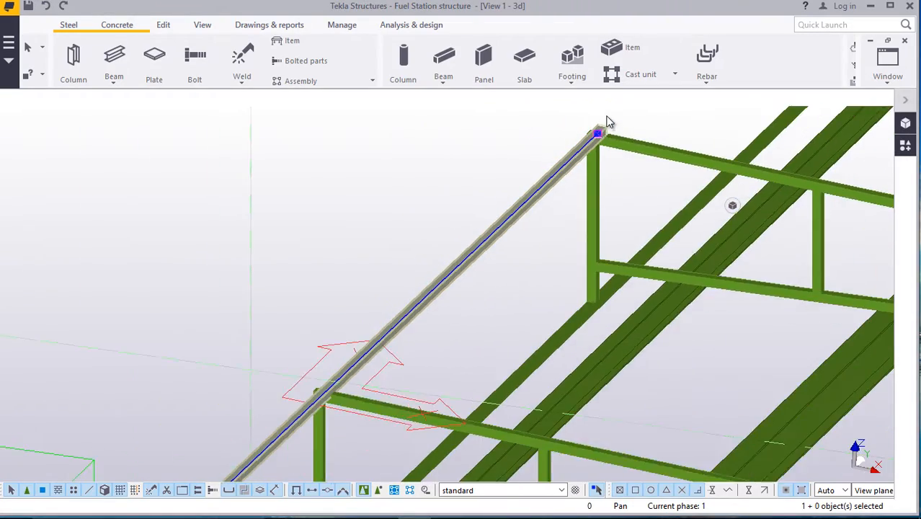
scroll(608, 123, down, 2)
scroll(410, 314, up, 8)
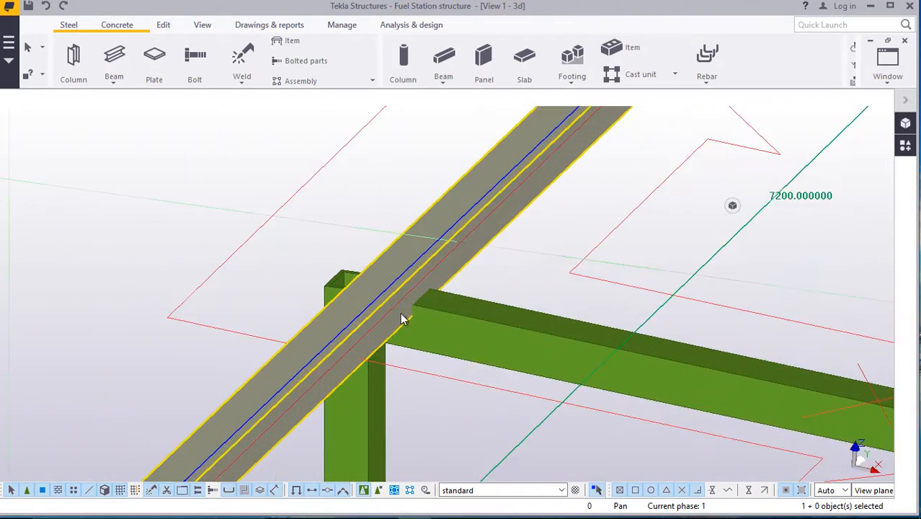
scroll(421, 243, down, 6)
scroll(258, 408, up, 2)
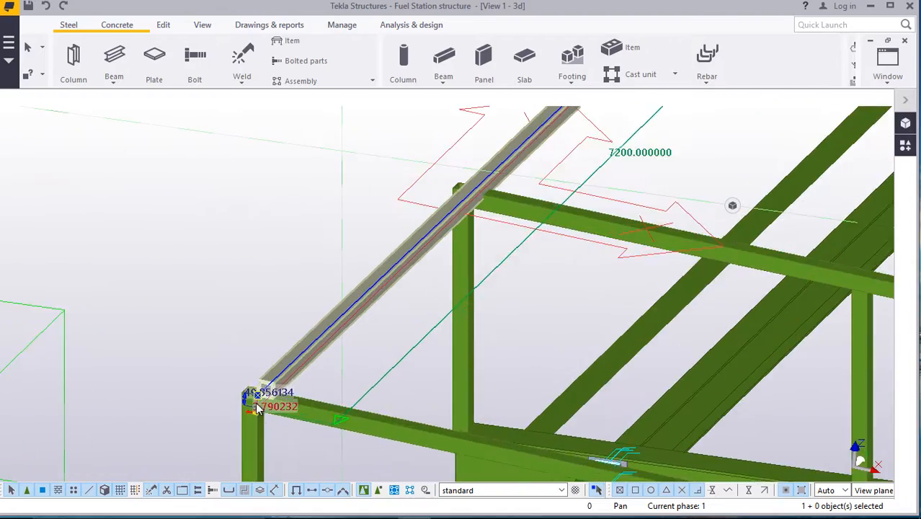
scroll(294, 391, up, 5)
scroll(304, 405, down, 4)
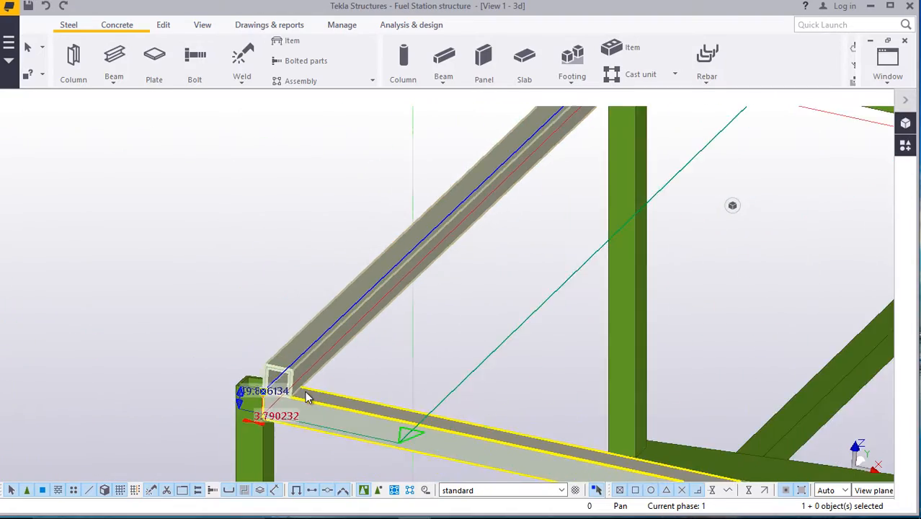
scroll(307, 397, down, 4)
scroll(430, 300, up, 6)
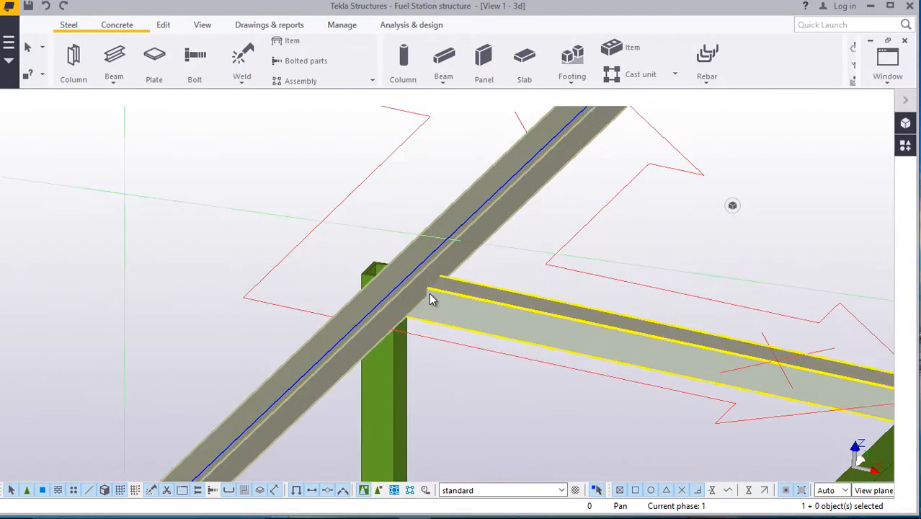
scroll(418, 318, down, 6)
scroll(620, 155, up, 5)
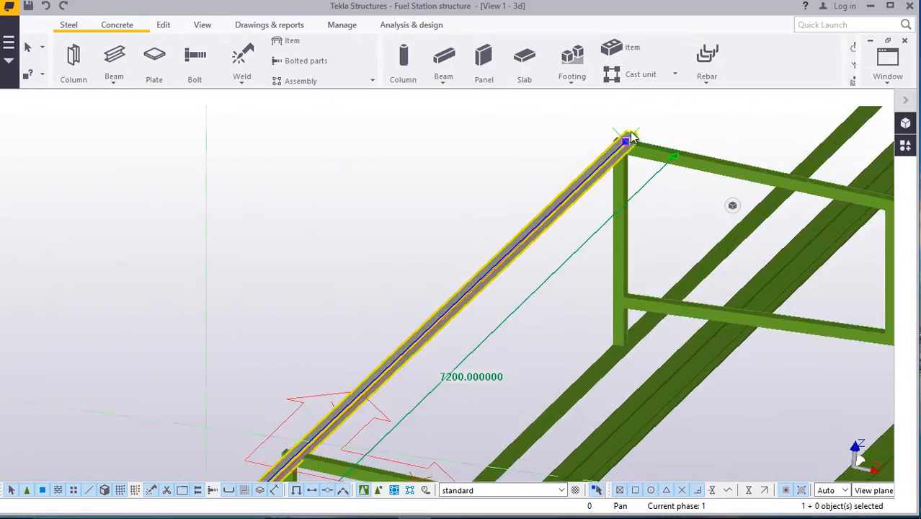
Examine how the long beam meets the top rails, from the outermost railing's end to the second railing's post joint.
scroll(628, 137, down, 4)
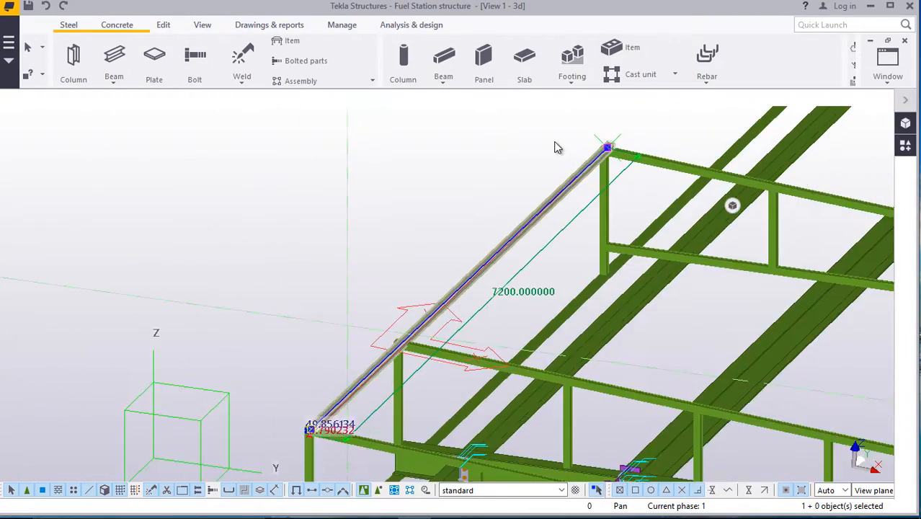
scroll(592, 211, down, 3)
scroll(456, 258, up, 6)
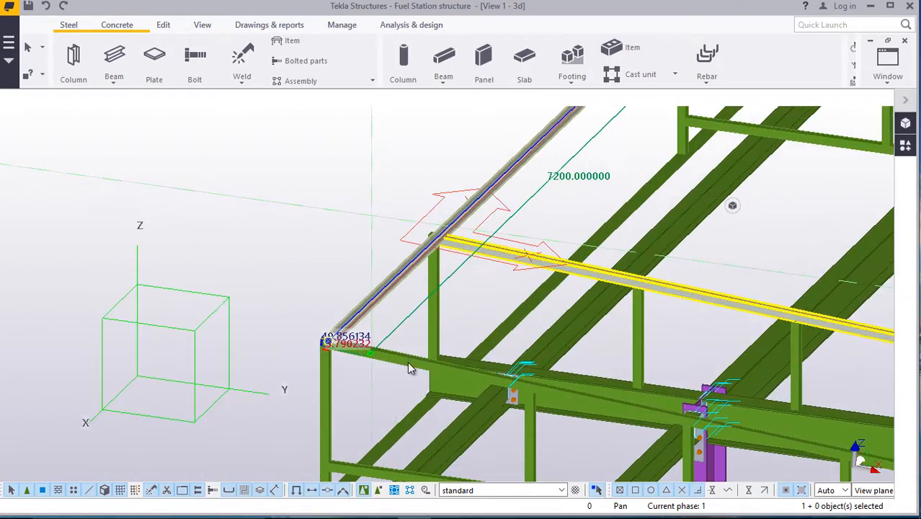
scroll(346, 367, up, 6)
scroll(405, 303, down, 2)
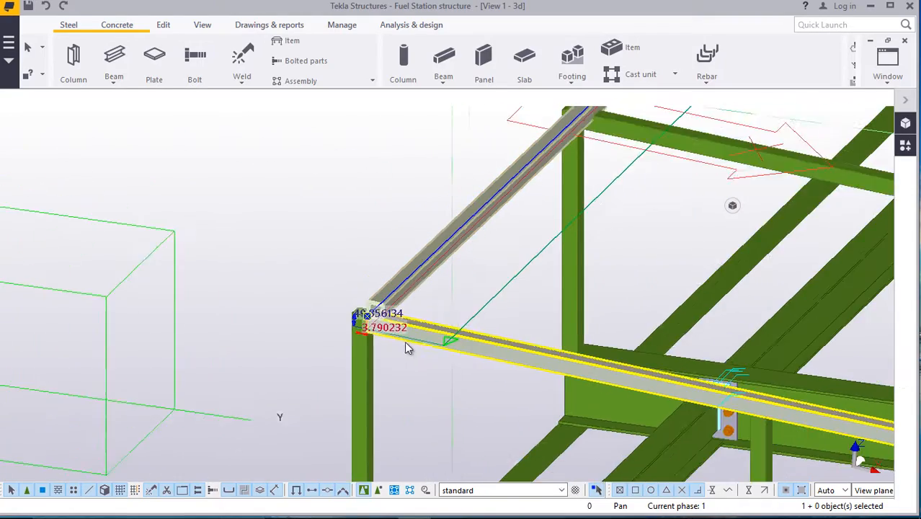
scroll(411, 317, down, 2)
scroll(569, 154, up, 6)
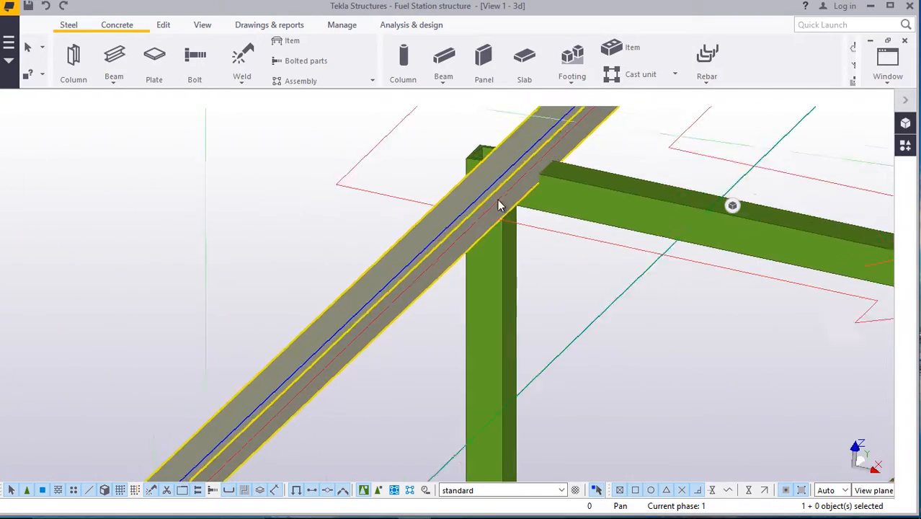
scroll(501, 205, down, 2)
scroll(524, 191, up, 6)
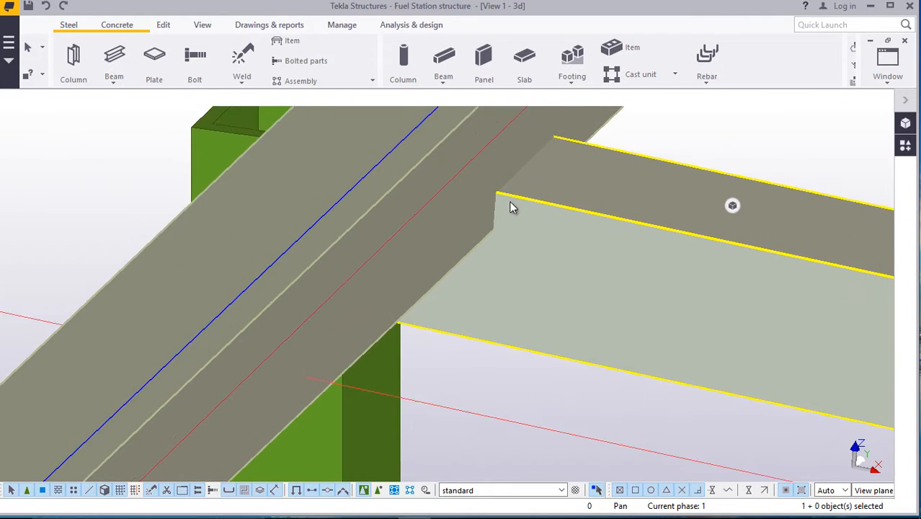
scroll(509, 203, up, 2)
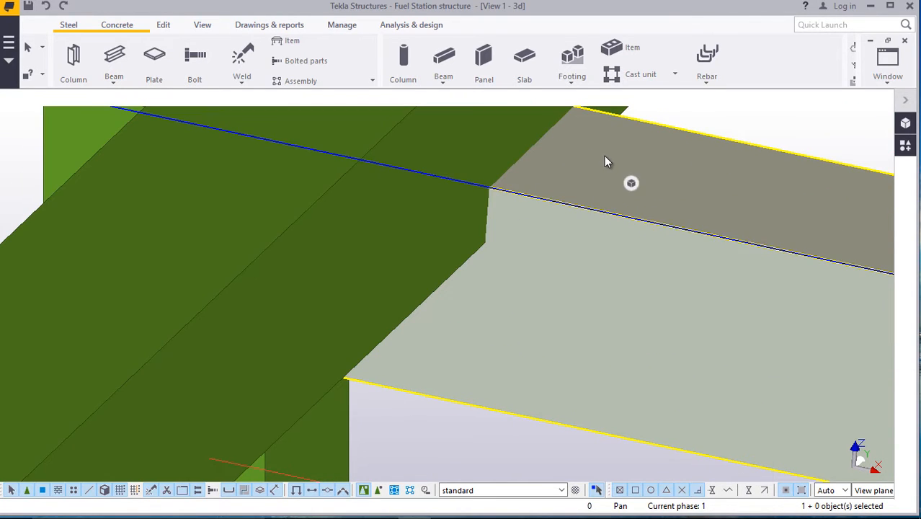
right_click(604, 156)
click(620, 262)
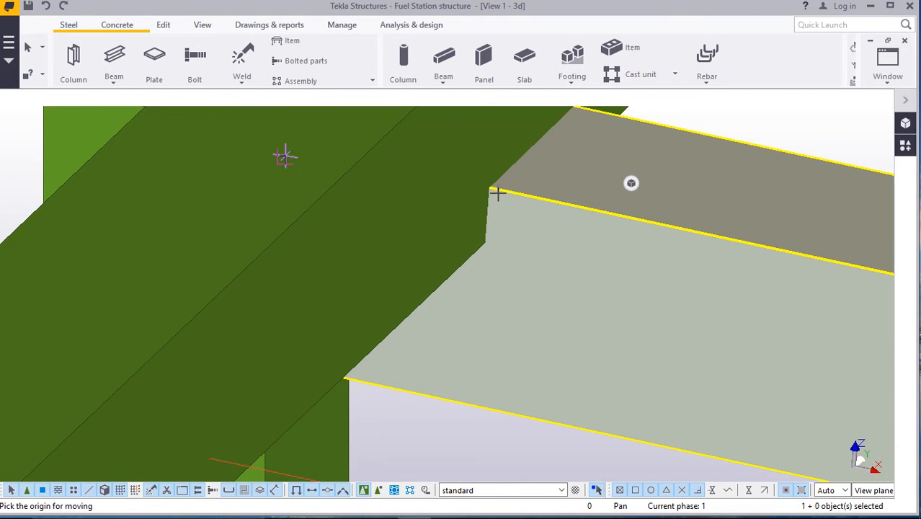
right_click(693, 119)
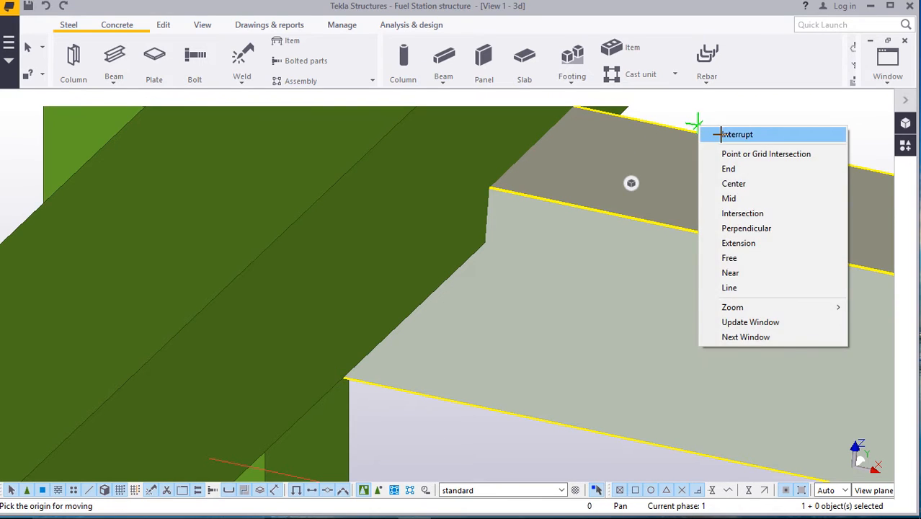
click(706, 132)
click(164, 29)
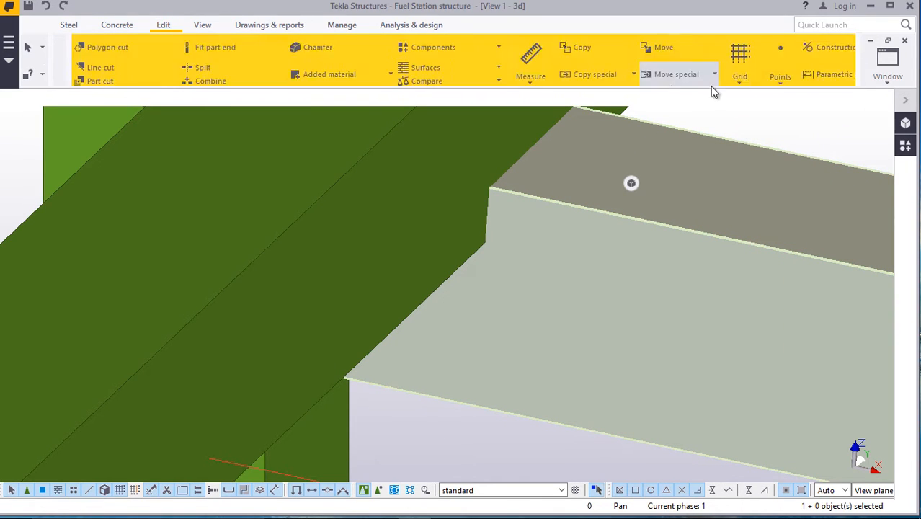
click(762, 84)
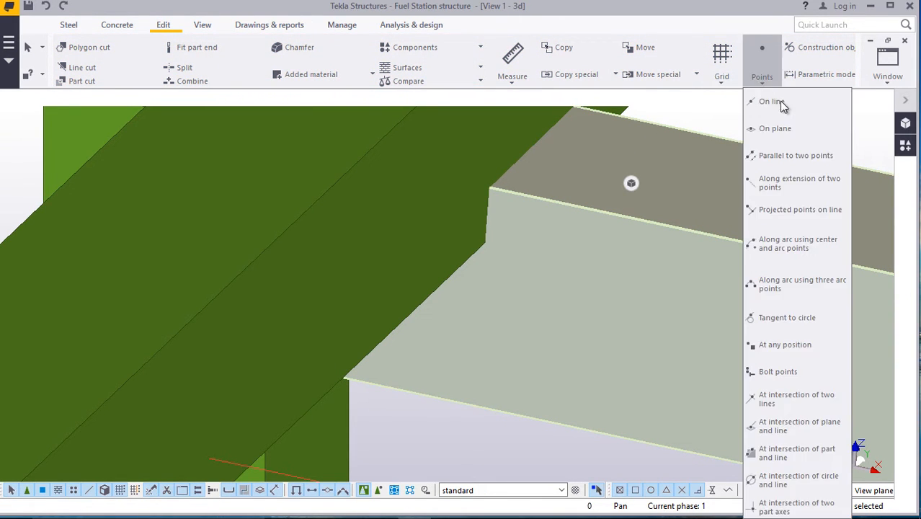
click(786, 346)
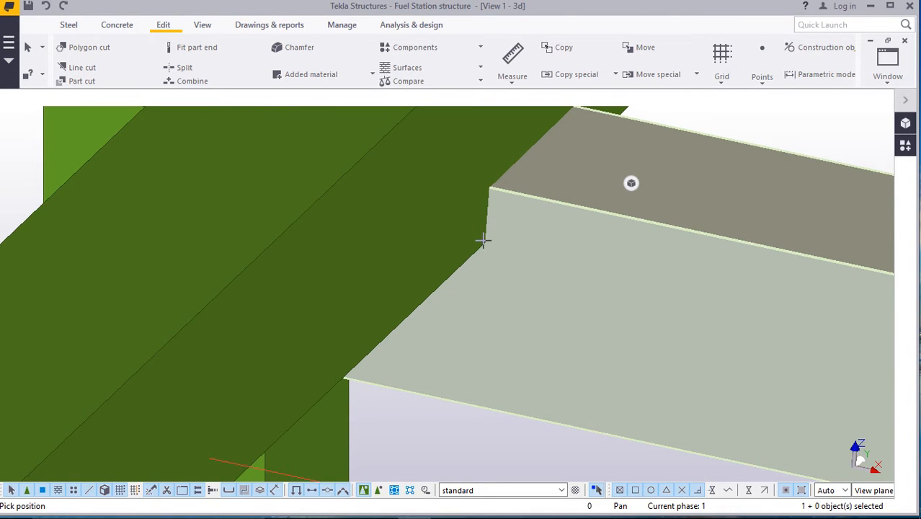
scroll(482, 241, down, 3)
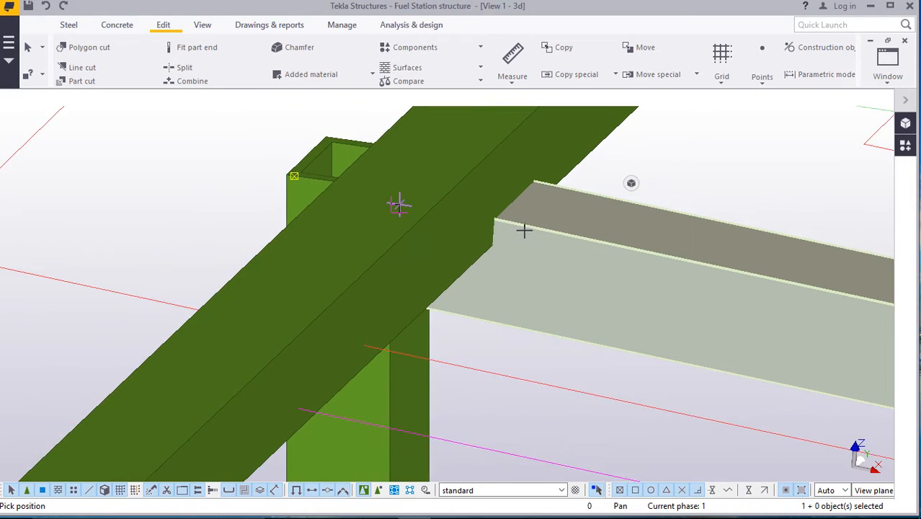
scroll(524, 230, down, 1)
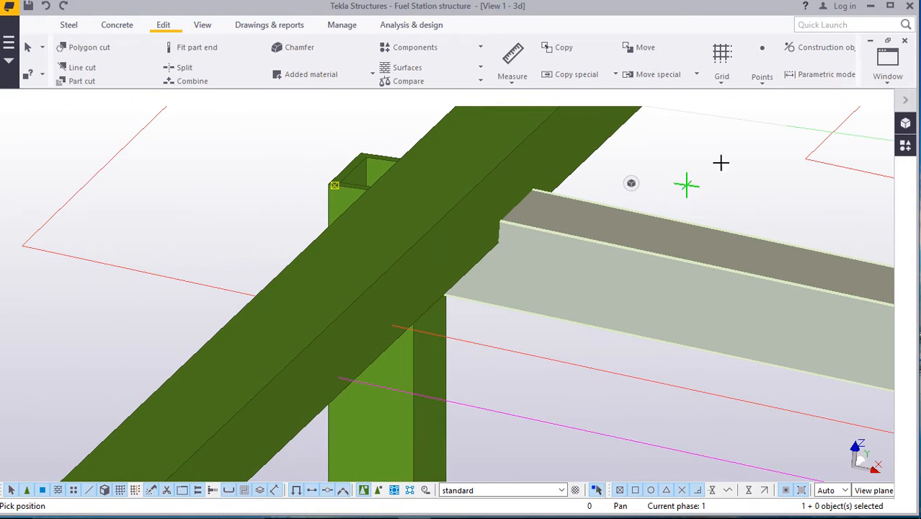
Move the second railing's top rail down from its upper end corner to the lower edge of the long beam.
click(204, 27)
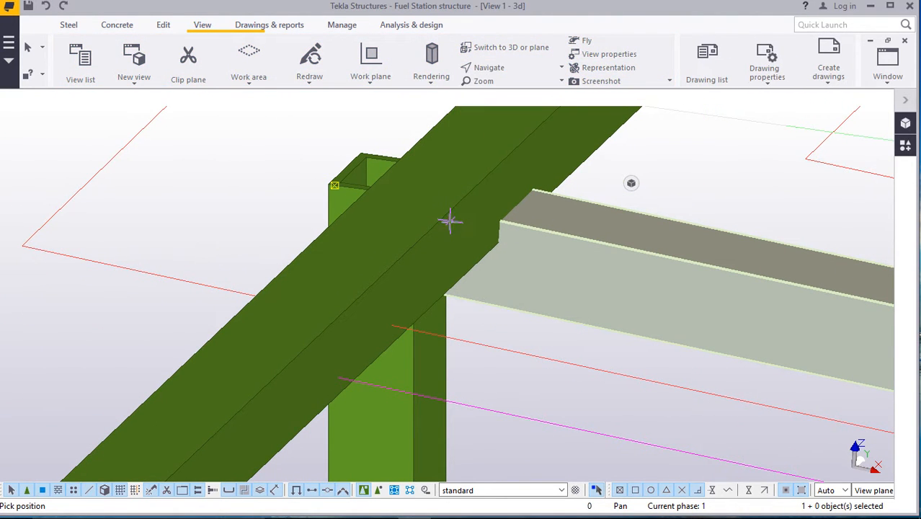
mouse_move(456, 238)
ctrl+middle_down()
mouse_move(576, 216)
mouse_move(548, 206)
ctrl+middle_up()
scroll(319, 241, up, 5)
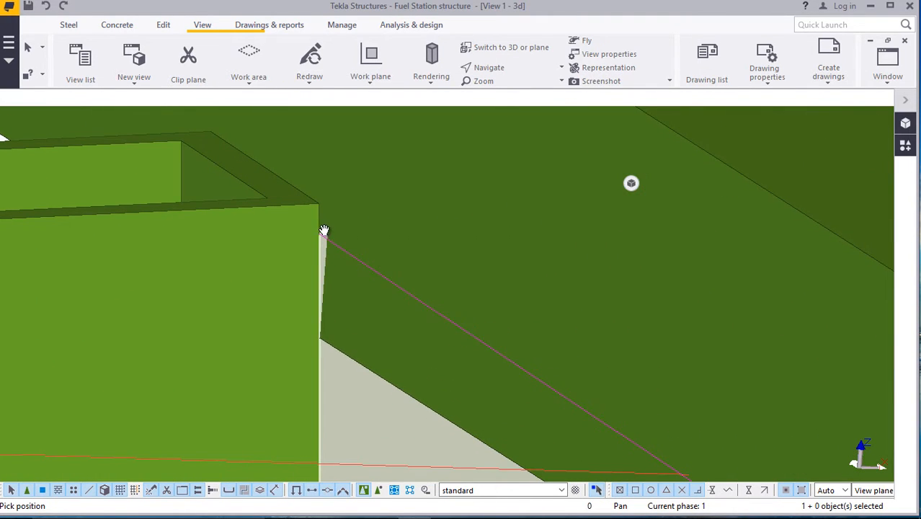
right_click(324, 230)
click(346, 238)
right_click(357, 394)
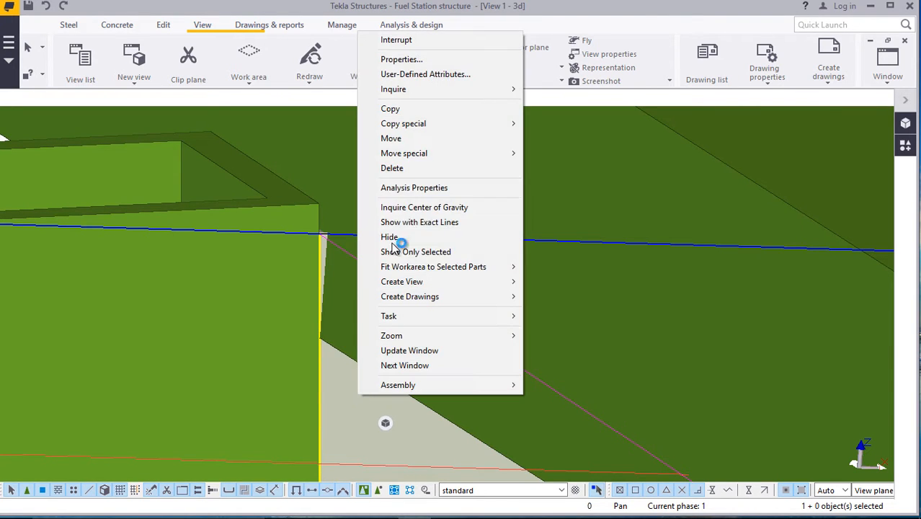
click(390, 138)
scroll(325, 217, up, 3)
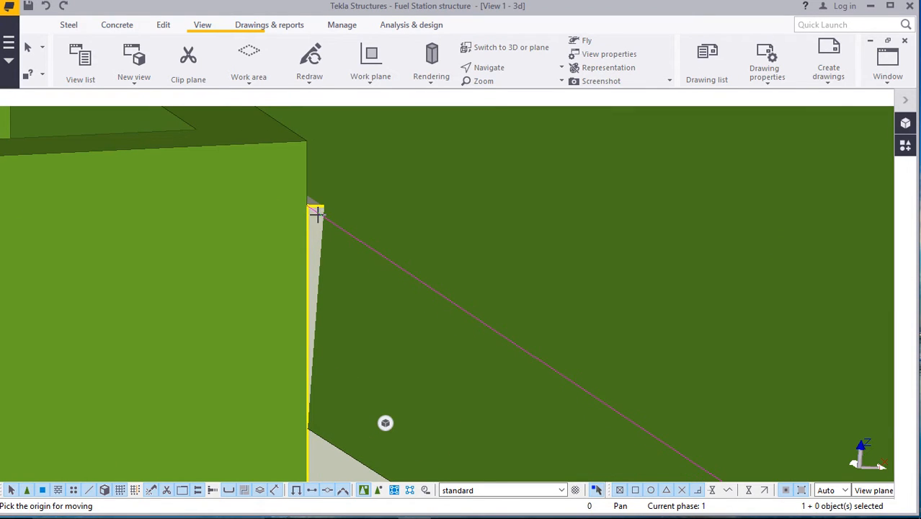
click(307, 427)
scroll(313, 320, down, 5)
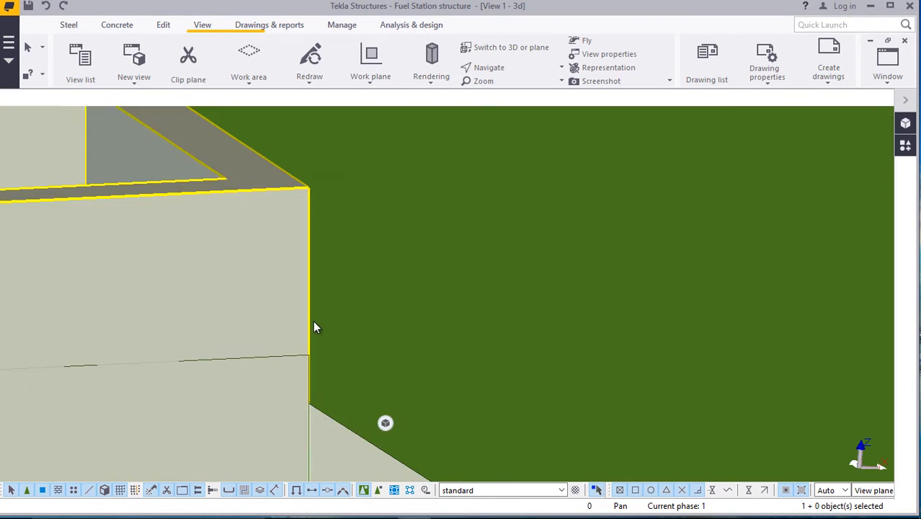
Inspect the moved top rail under the long beam and the beam's end joints from several sides of the canopy.
scroll(321, 288, down, 8)
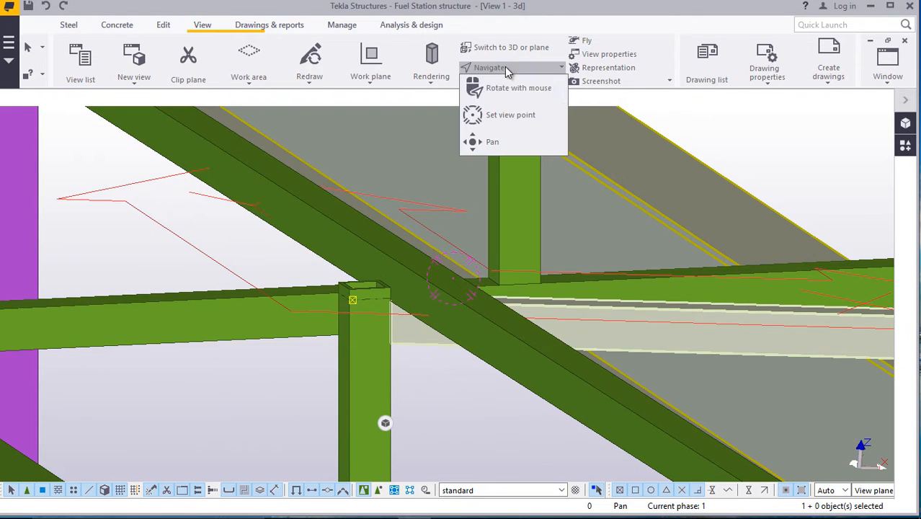
ctrl+middle_drag(459, 295, 287, 289)
scroll(571, 303, up, 3)
scroll(572, 303, up, 5)
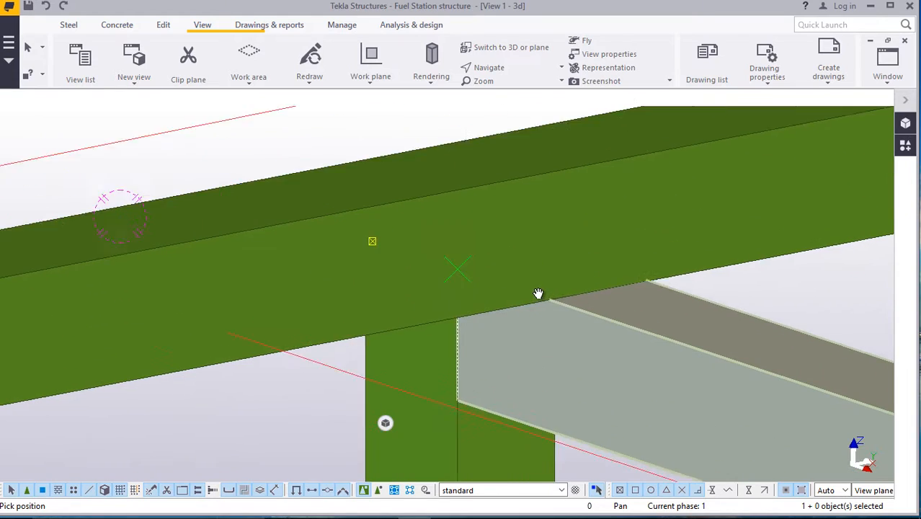
scroll(574, 302, down, 4)
scroll(495, 286, down, 8)
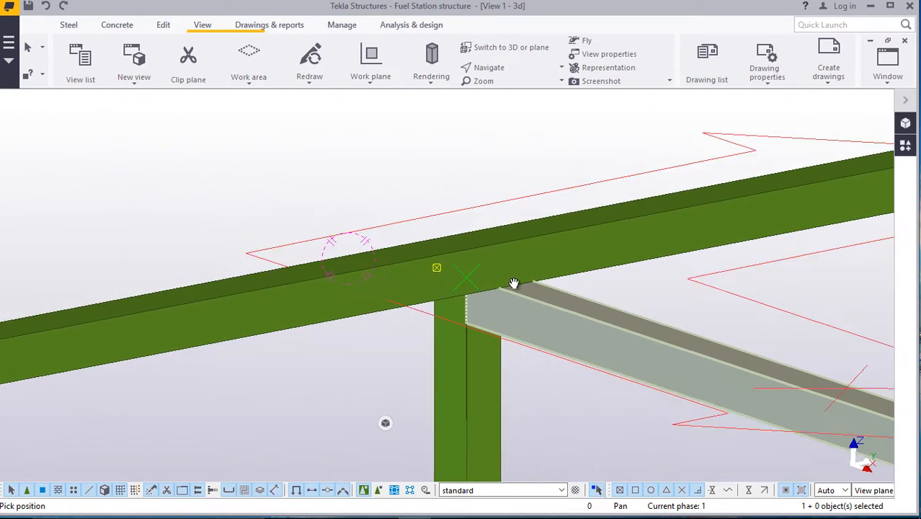
scroll(546, 285, down, 6)
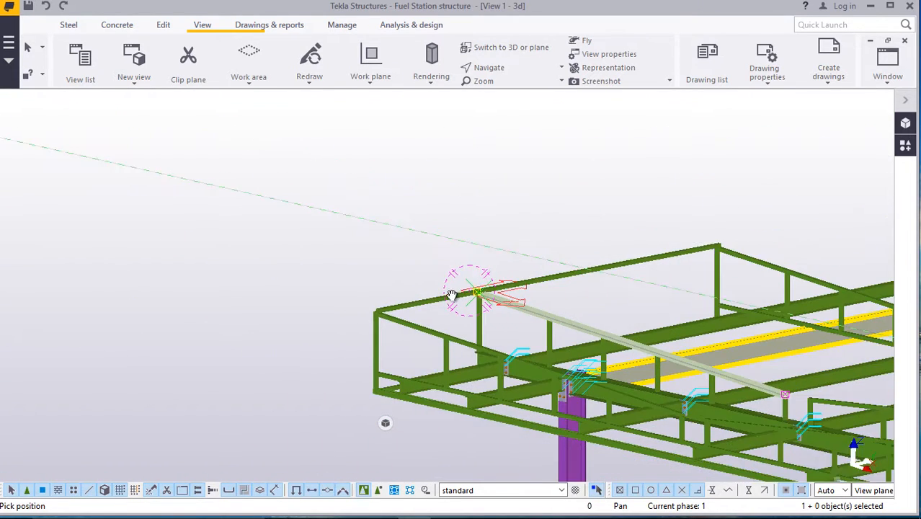
scroll(541, 287, down, 4)
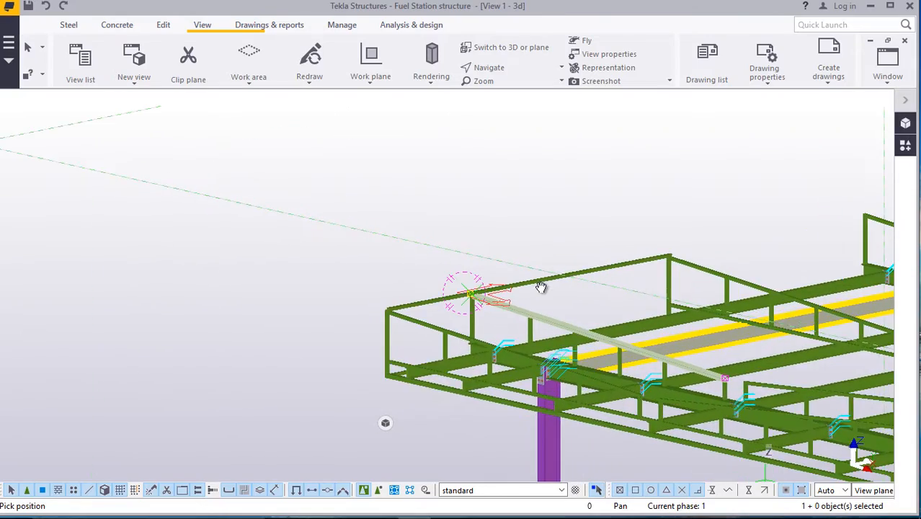
ctrl+middle_drag(610, 299, 381, 238)
scroll(381, 238, up, 10)
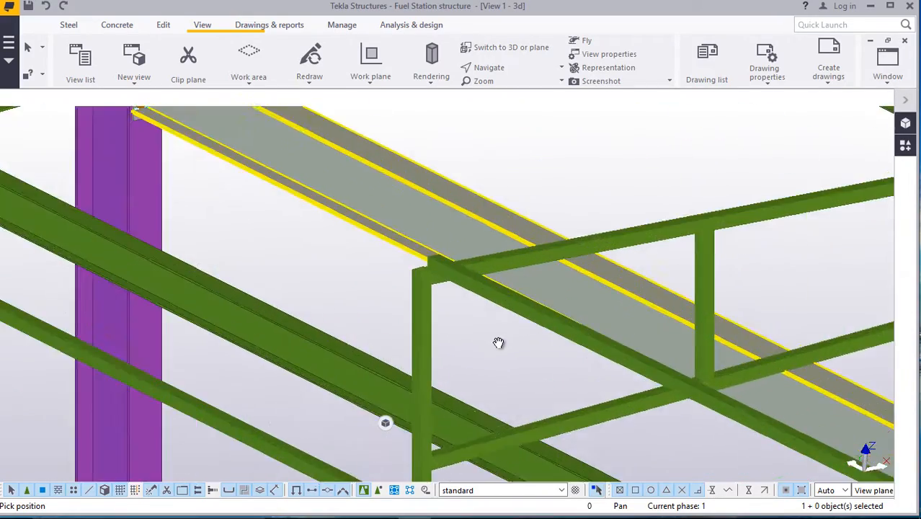
right_click(479, 338)
click(515, 129)
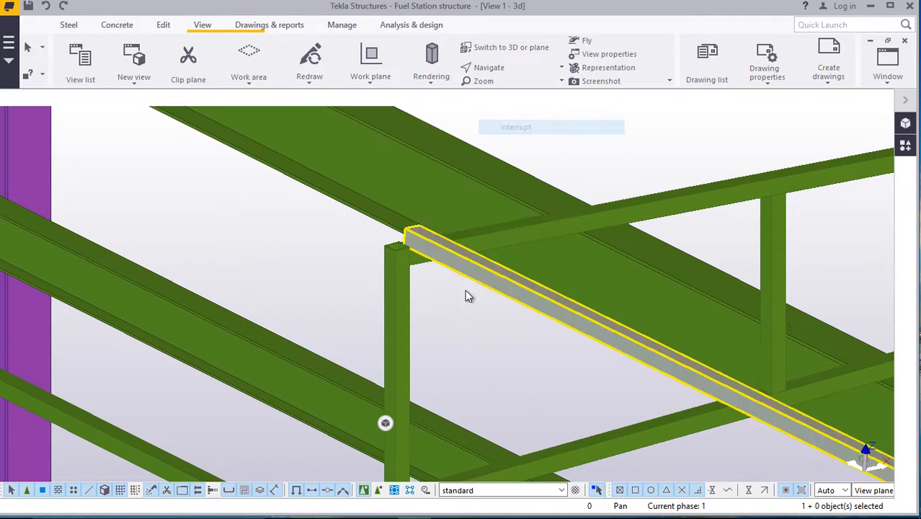
Change the long beam's profile to SSL-C-14015 from the Steel Sections Ltd C-Sections side rails.
scroll(474, 268, up, 1)
click(500, 286)
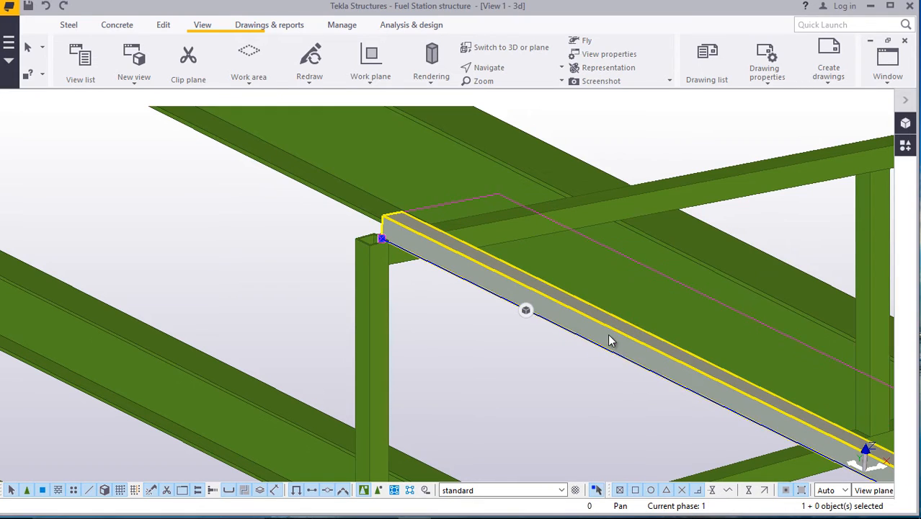
double_click(609, 336)
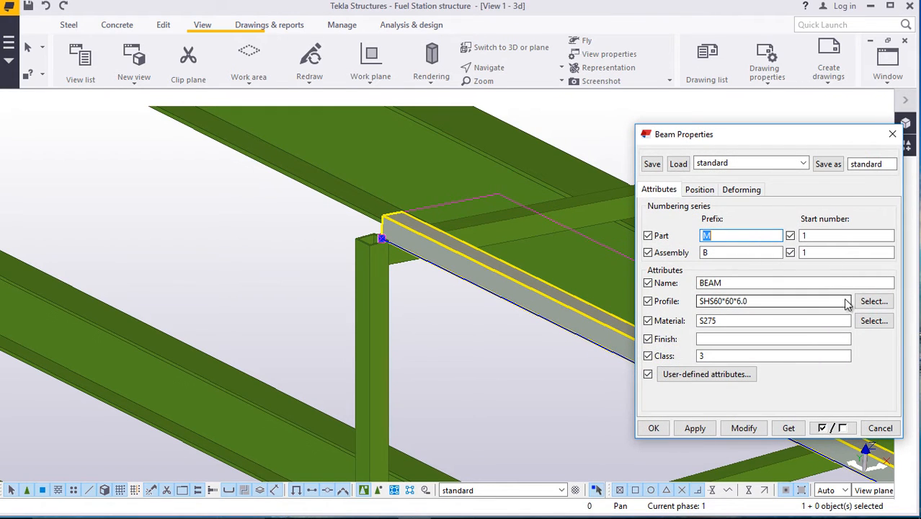
click(883, 302)
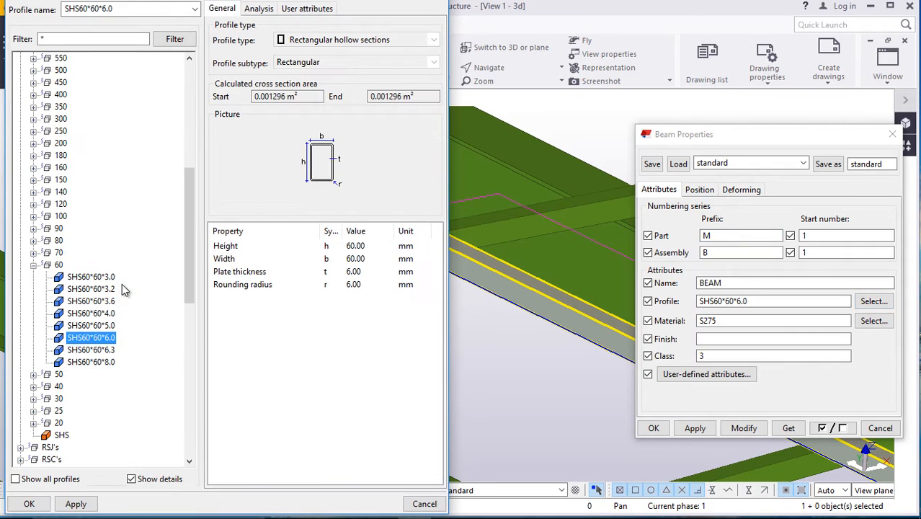
scroll(98, 229, down, 1)
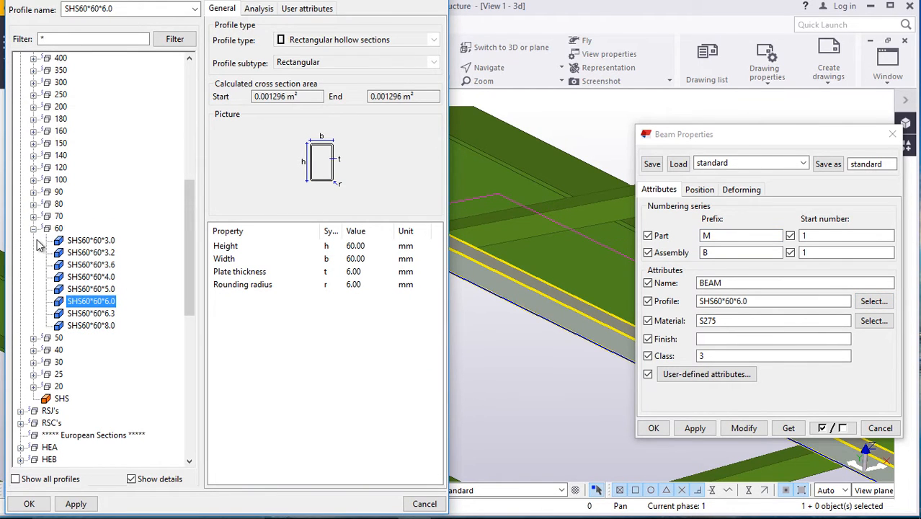
scroll(70, 292, down, 7)
scroll(72, 404, down, 2)
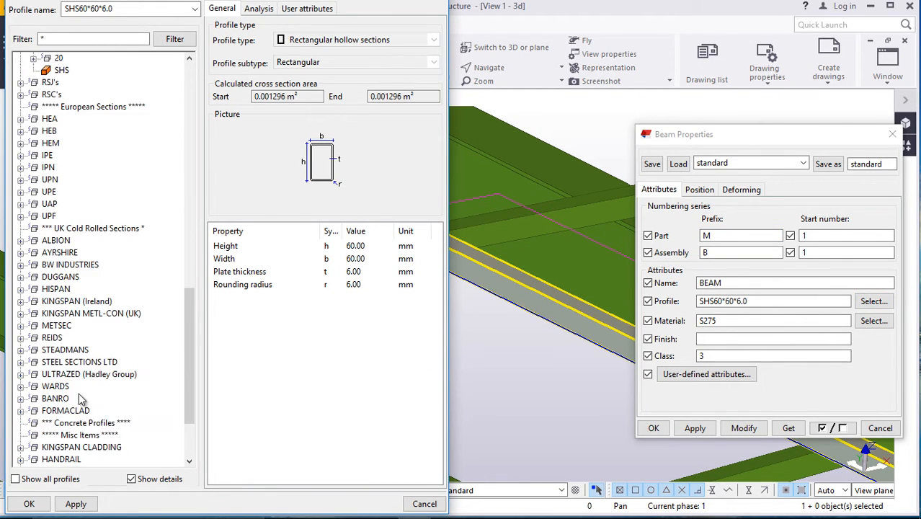
click(21, 363)
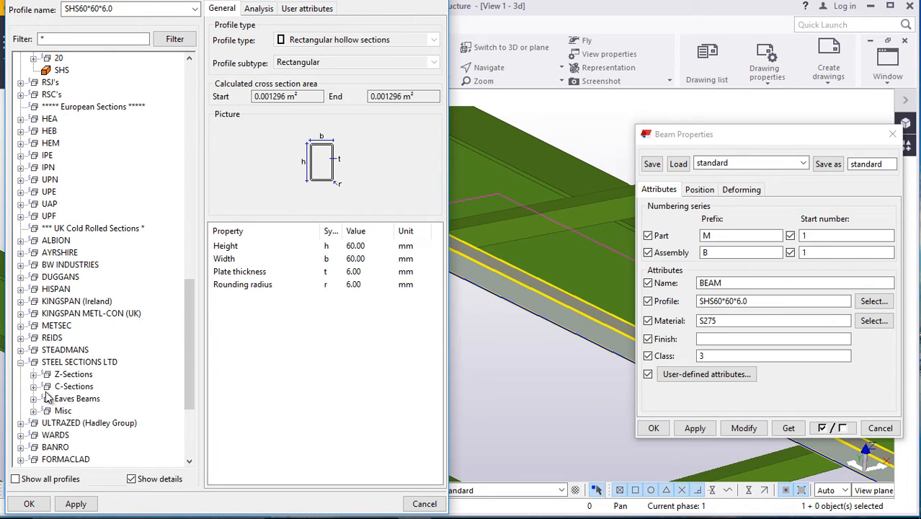
click(33, 387)
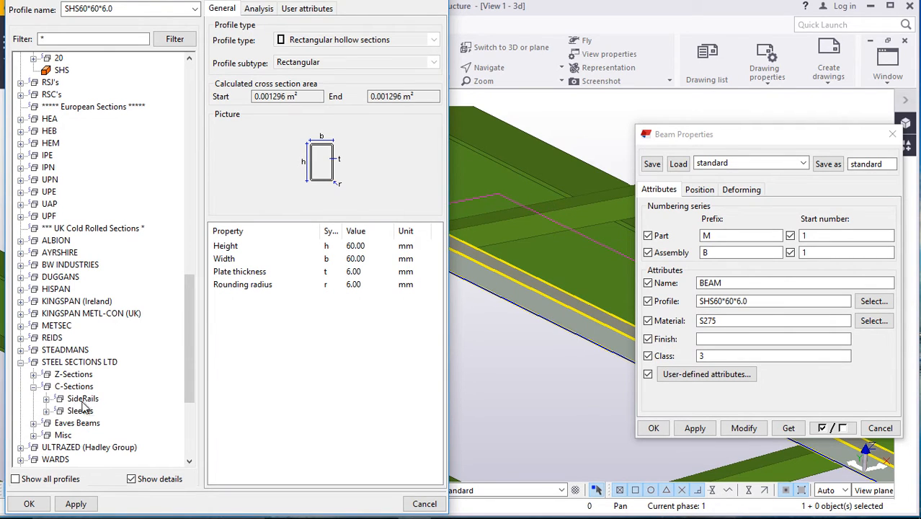
click(46, 399)
click(101, 325)
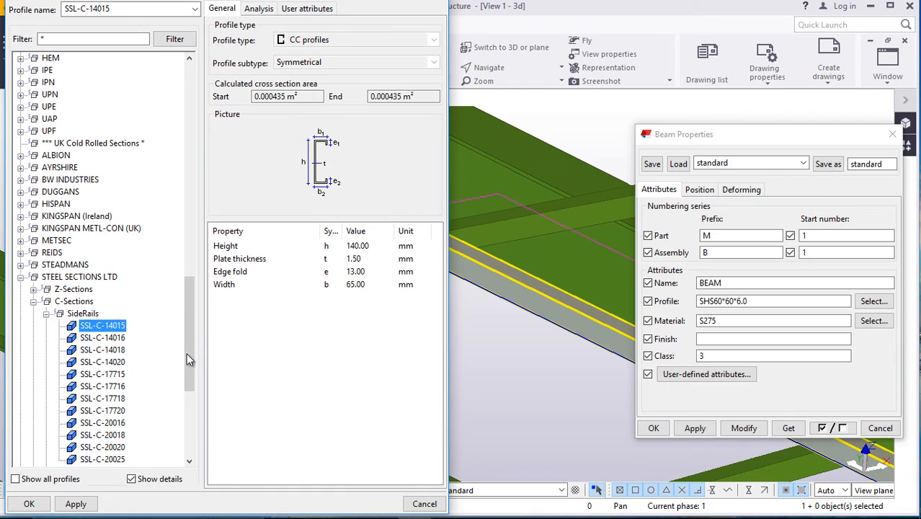
click(29, 504)
click(738, 430)
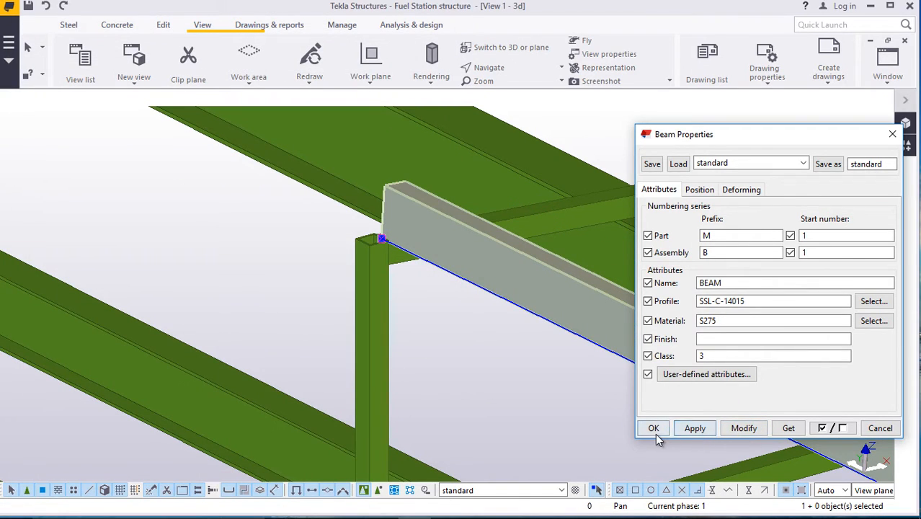
click(656, 433)
click(506, 379)
scroll(409, 230, down, 5)
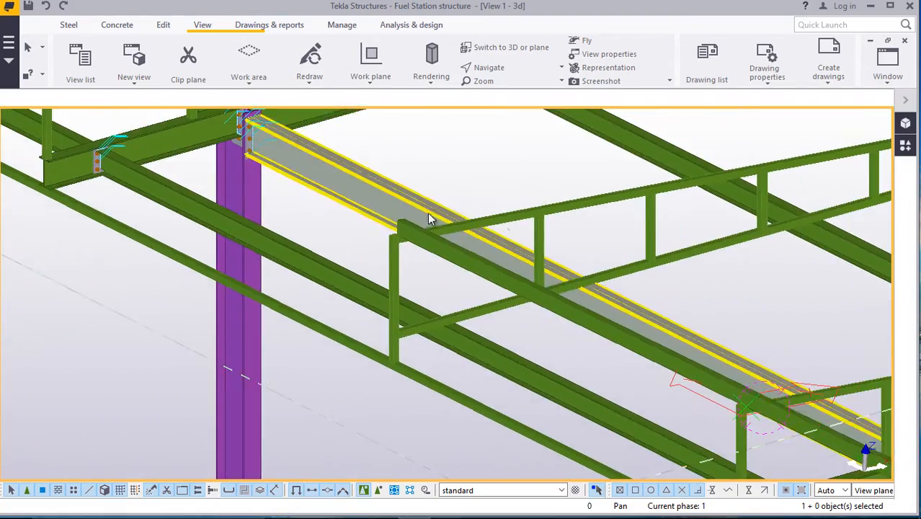
Copy the long C-section beam end to end, from the top web corner at its lower end to the matching corner at its upper end.
scroll(522, 289, up, 1)
middle_drag(522, 289, 405, 270)
scroll(372, 247, down, 3)
scroll(599, 365, up, 3)
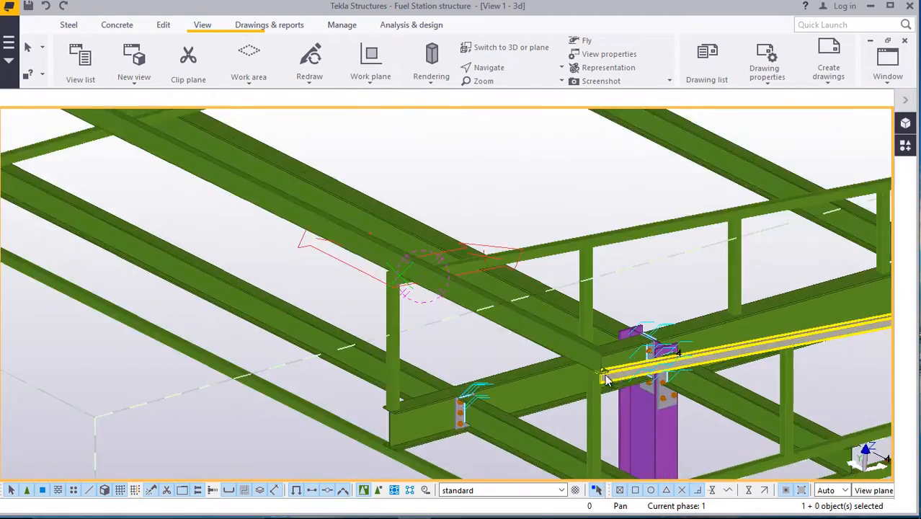
scroll(608, 381, up, 8)
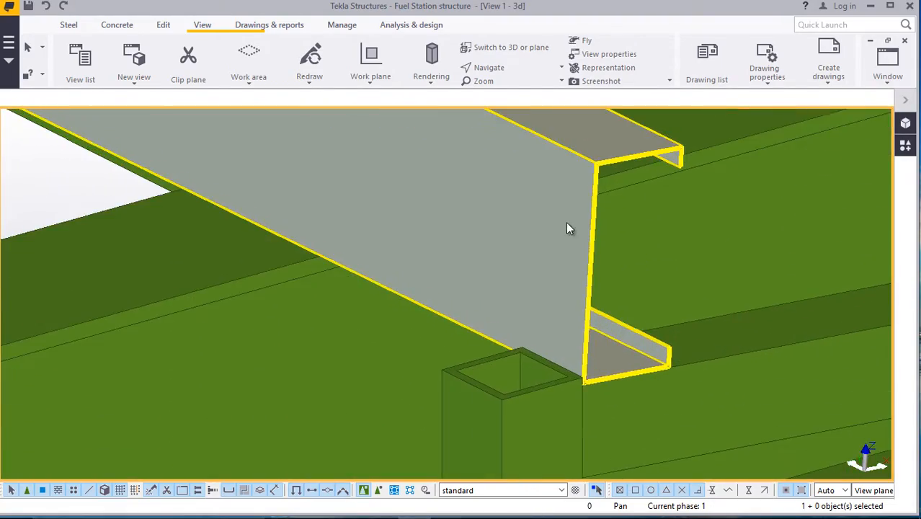
right_click(562, 213)
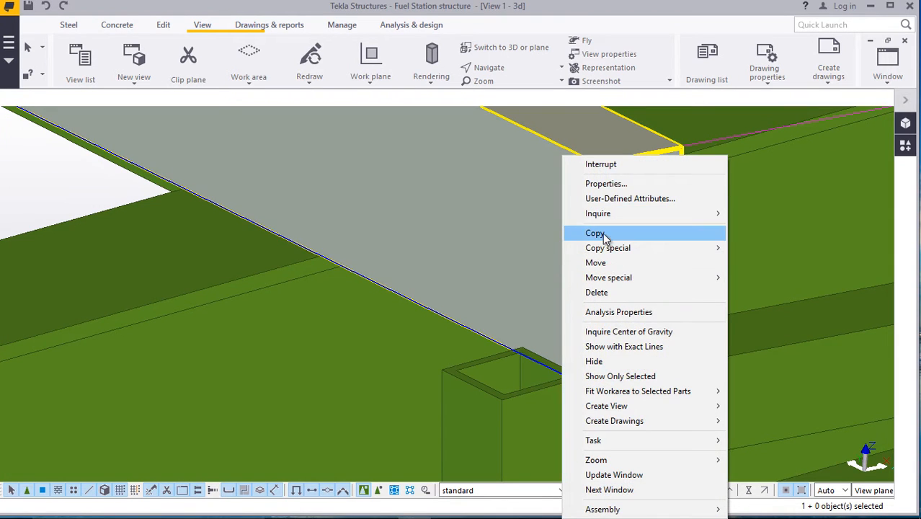
click(604, 238)
scroll(594, 249, up, 5)
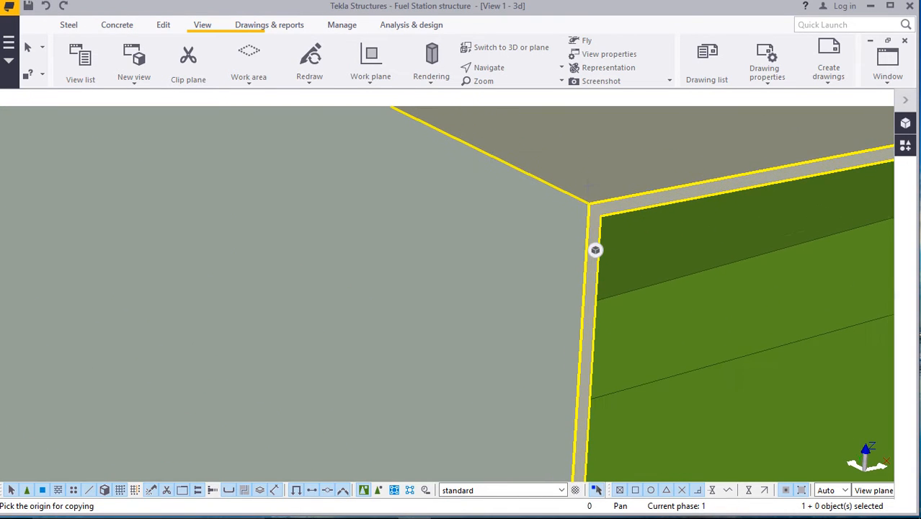
click(589, 204)
scroll(656, 325, down, 5)
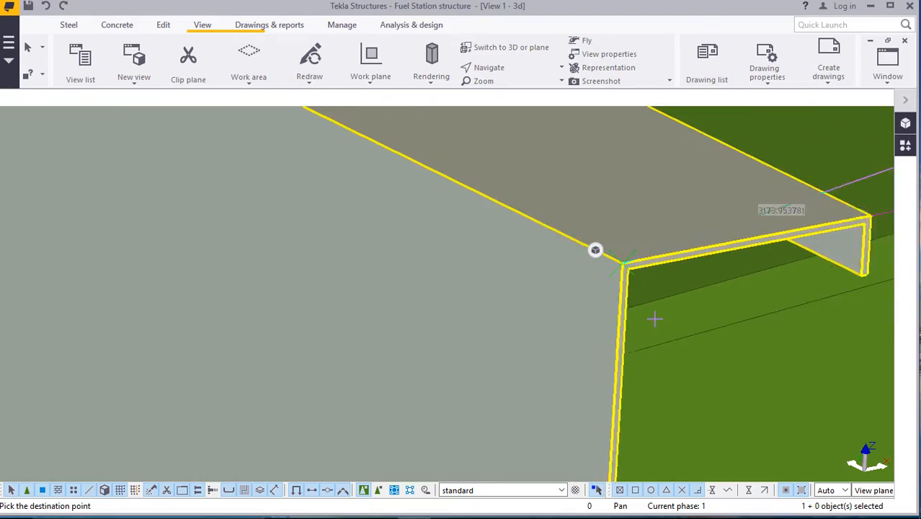
scroll(658, 342, down, 8)
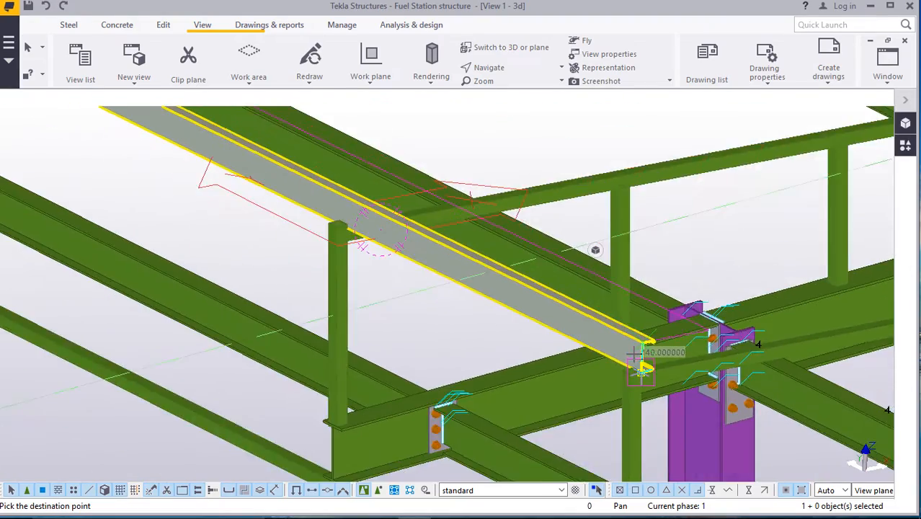
scroll(356, 241, up, 10)
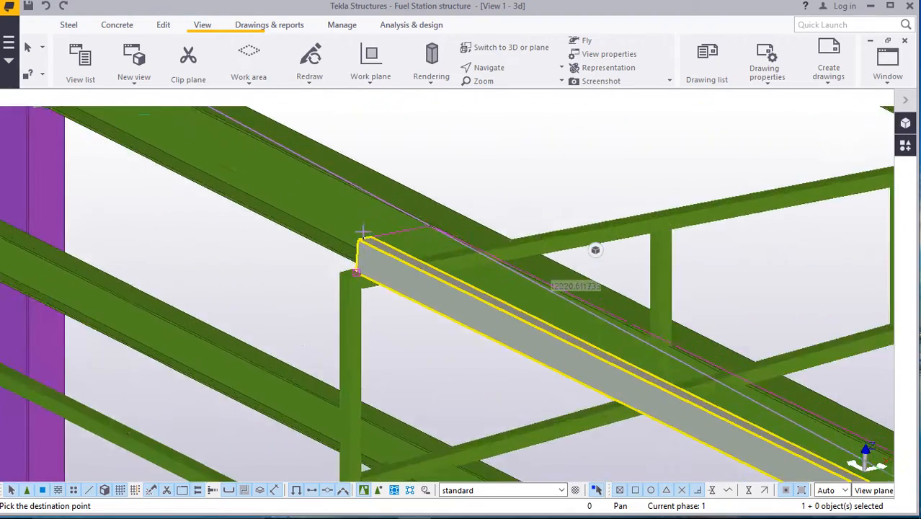
scroll(356, 246, up, 4)
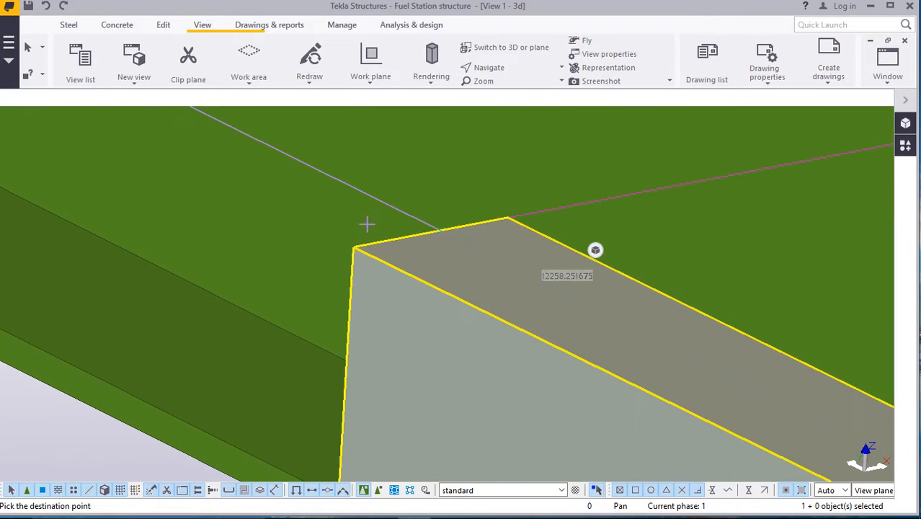
scroll(356, 243, up, 2)
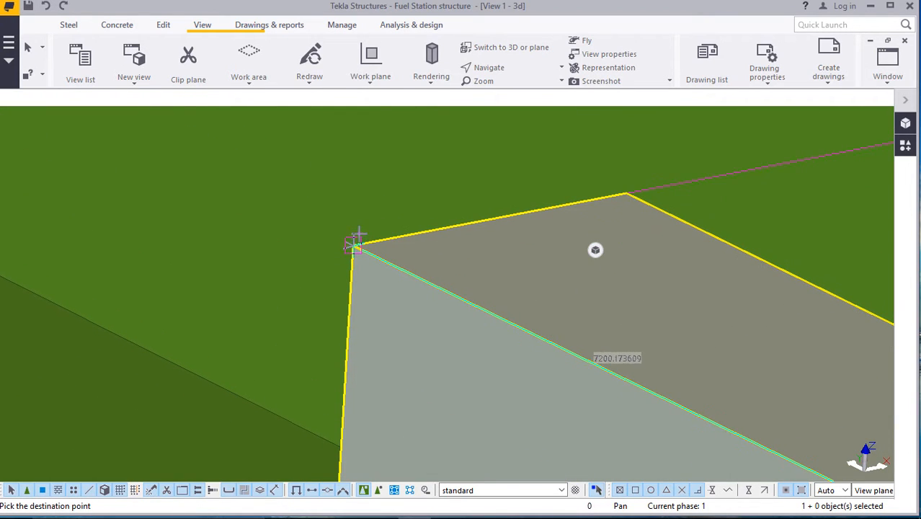
scroll(355, 246, down, 5)
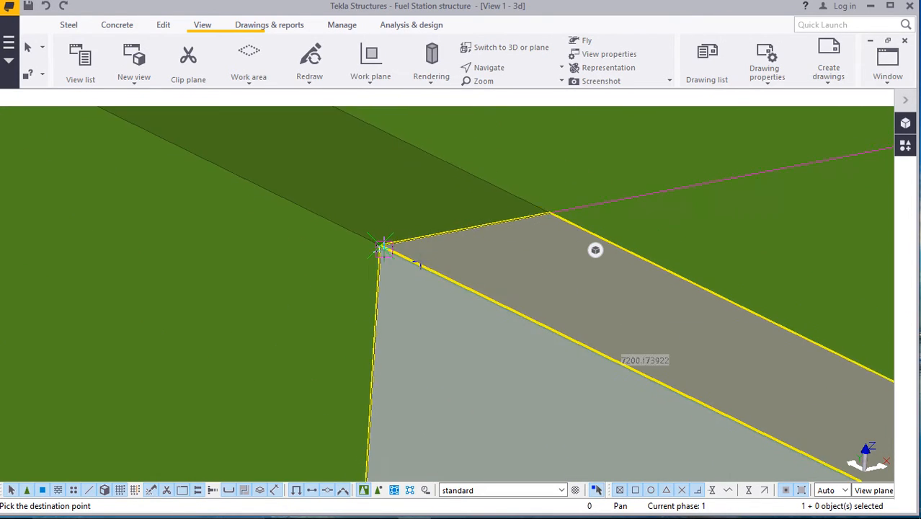
scroll(402, 258, down, 8)
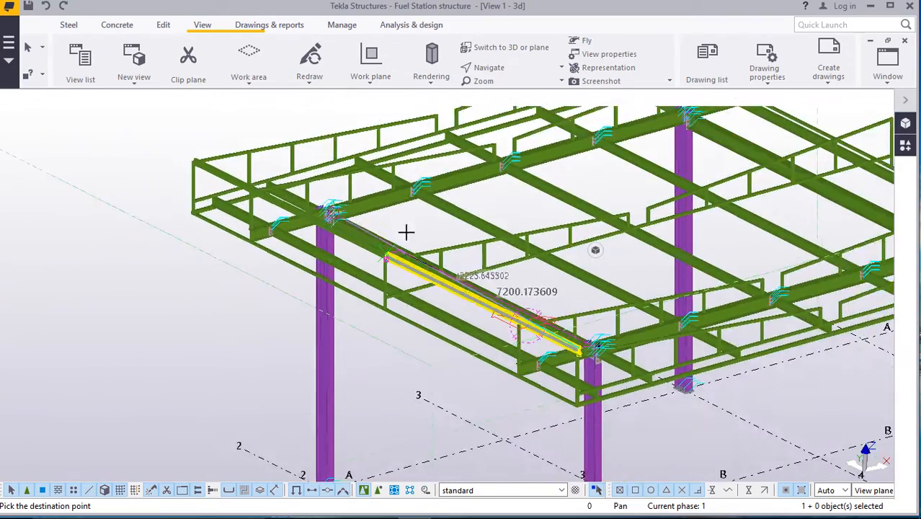
scroll(410, 232, up, 6)
right_click(433, 210)
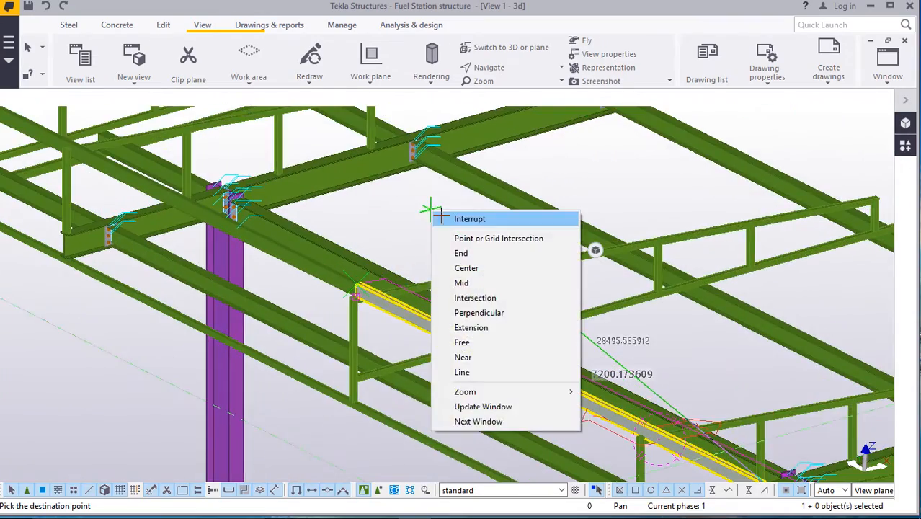
click(444, 219)
Move both C-section beams together 50 mm across the rails, from their shared top web corner toward the outer edge of the top flange.
scroll(389, 300, up, 5)
scroll(356, 294, up, 4)
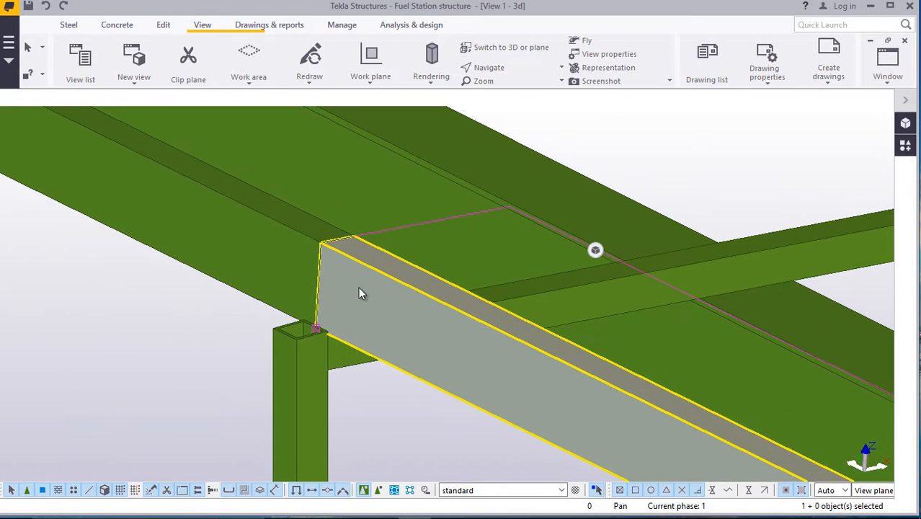
ctrl+click(286, 257)
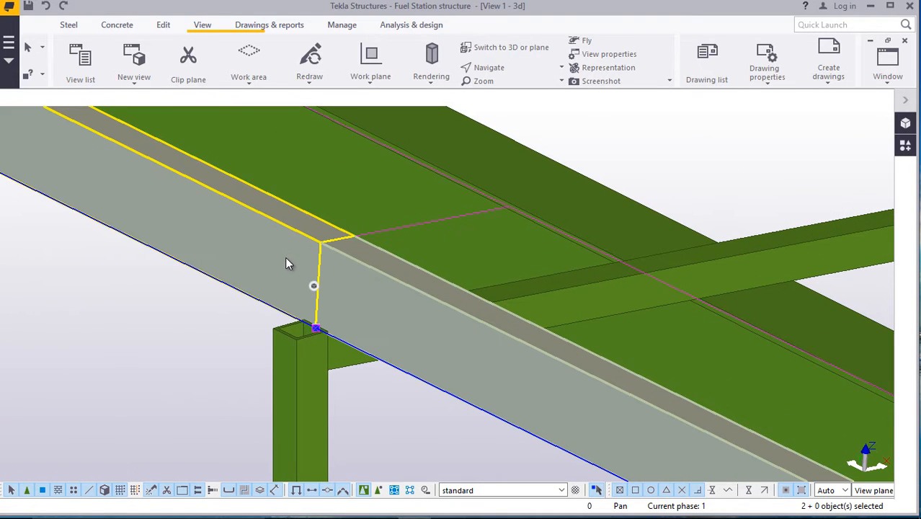
right_click(284, 257)
click(318, 208)
scroll(314, 286, up, 5)
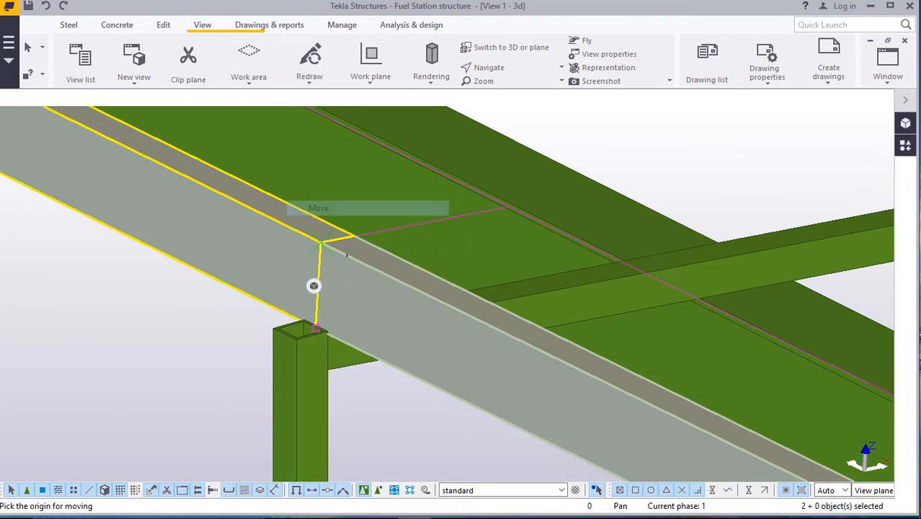
scroll(313, 285, up, 2)
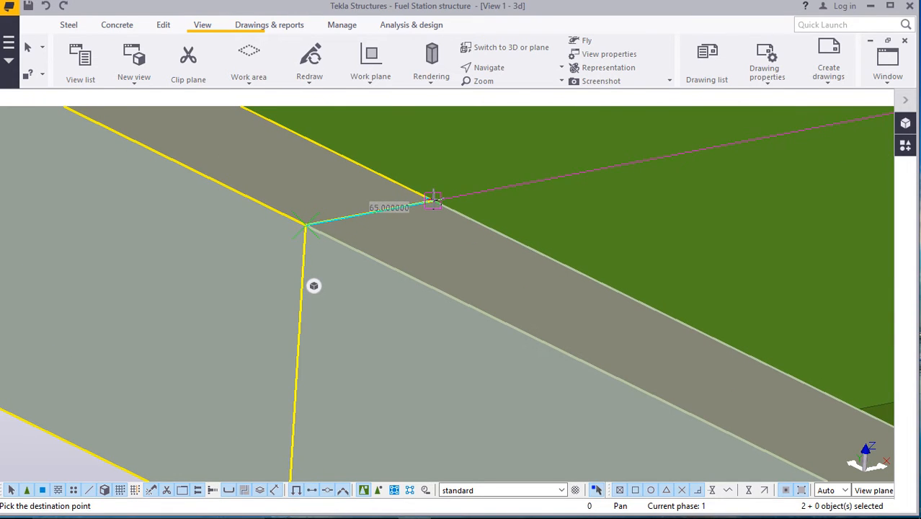
text(1)
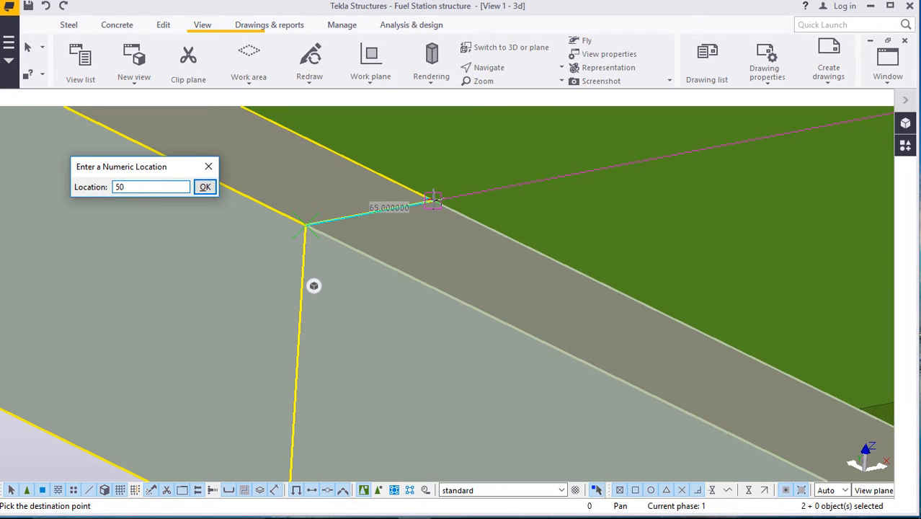
key(Return)
scroll(426, 226, down, 3)
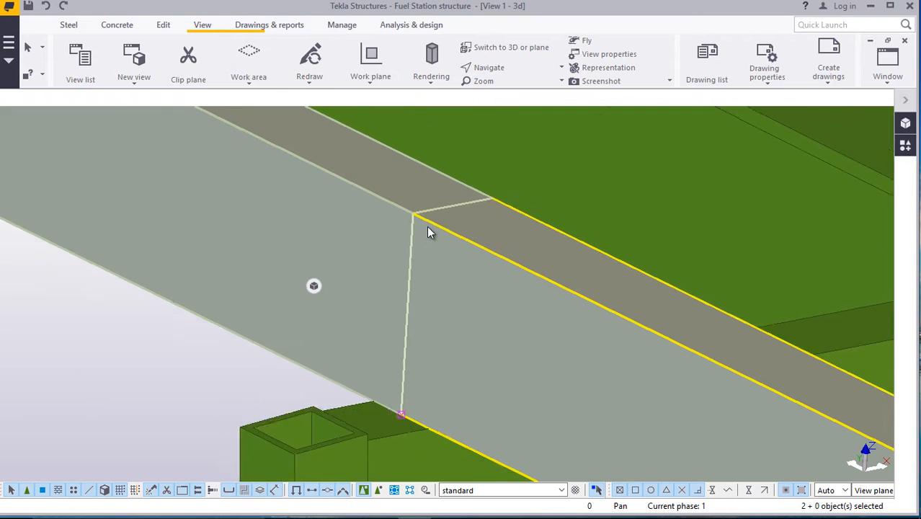
scroll(432, 226, up, 3)
scroll(441, 229, down, 3)
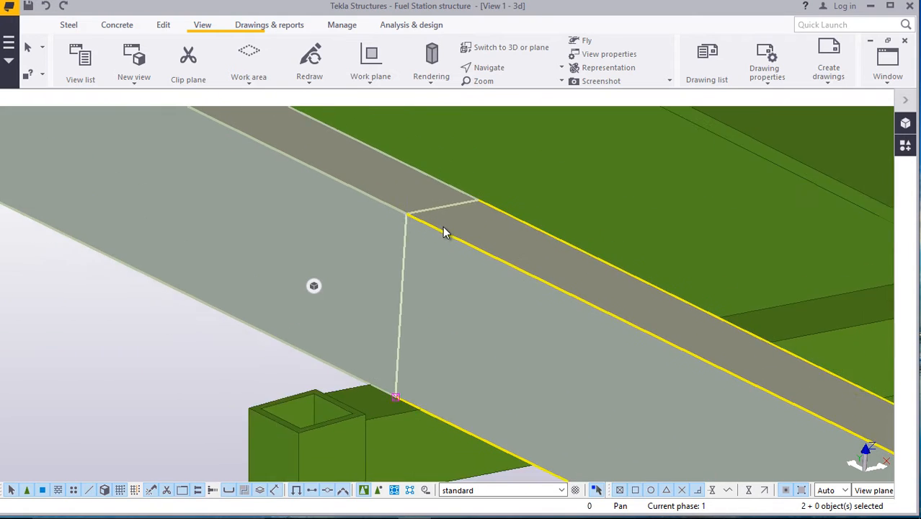
click(220, 308)
scroll(297, 292, up, 3)
scroll(300, 296, down, 6)
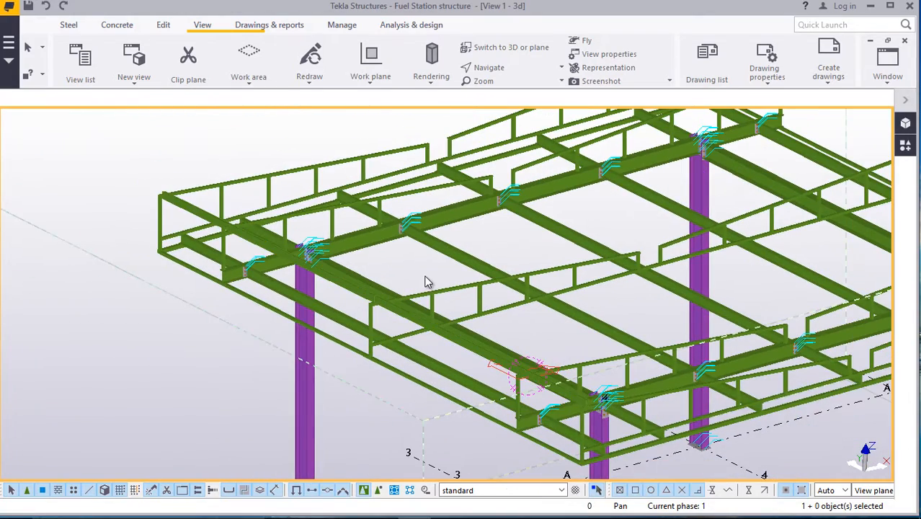
Copy the two end-to-end C-section beams linearly across the rails with dX 800 mm and 5 copies.
scroll(216, 238, up, 4)
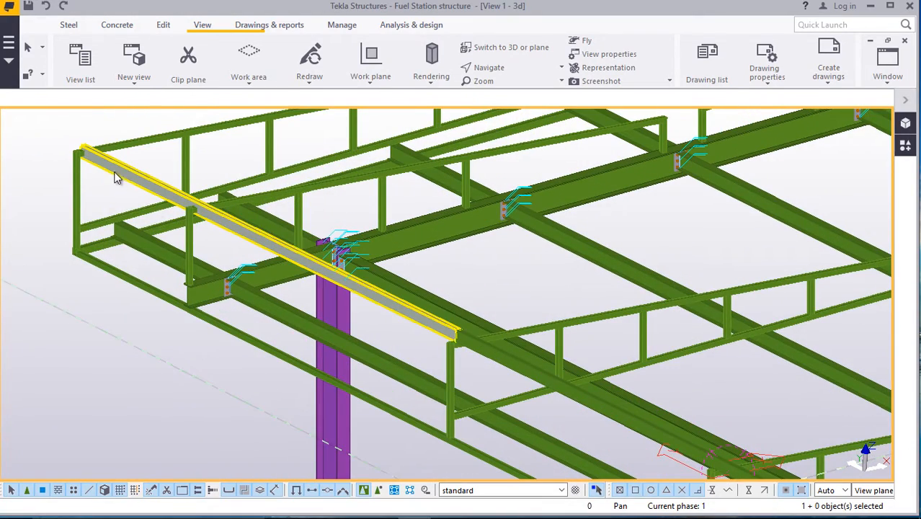
click(114, 176)
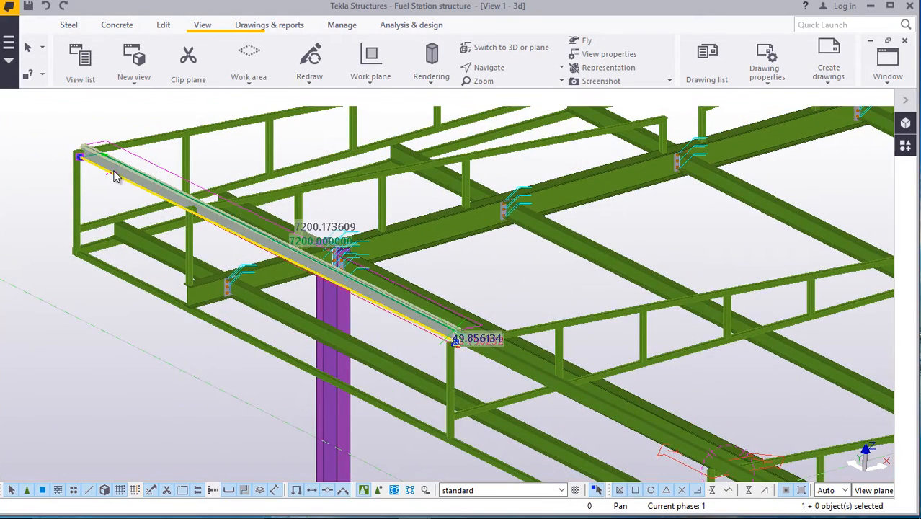
ctrl+click(497, 361)
scroll(295, 261, down, 6)
scroll(585, 401, up, 10)
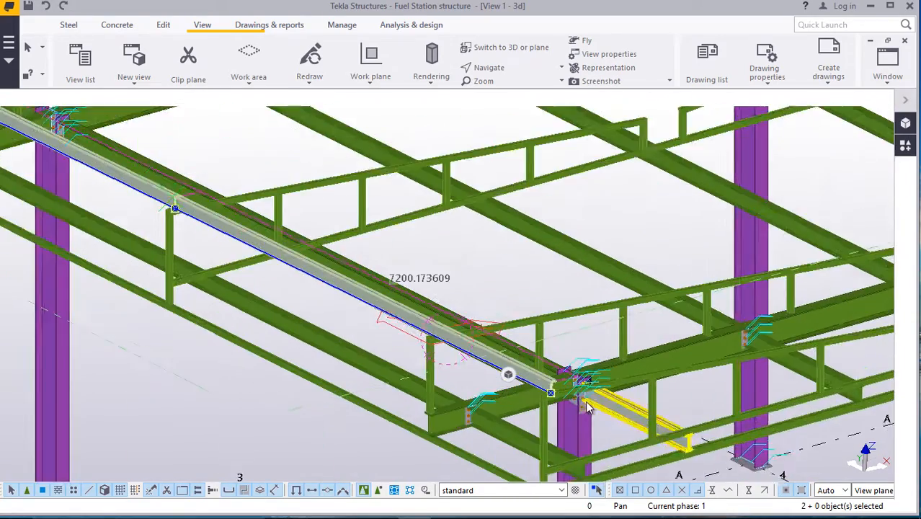
right_click(425, 271)
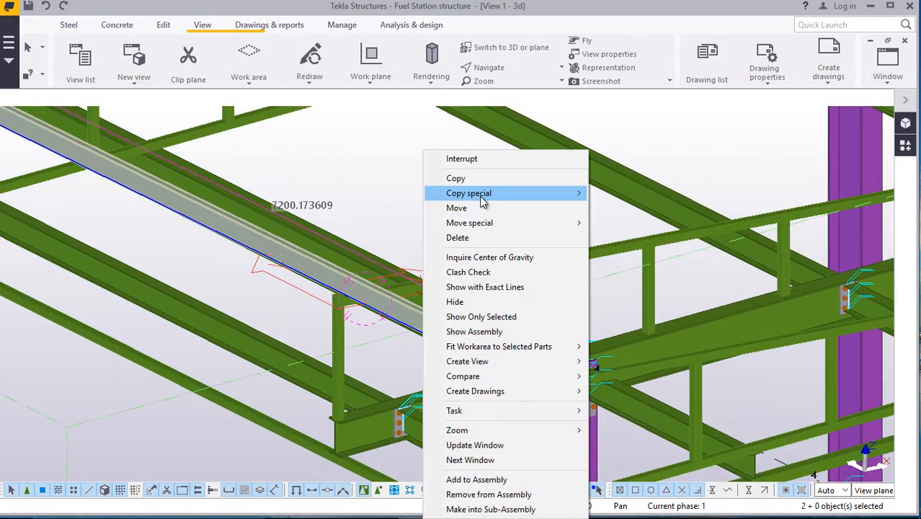
mouse_move(479, 196)
click(622, 193)
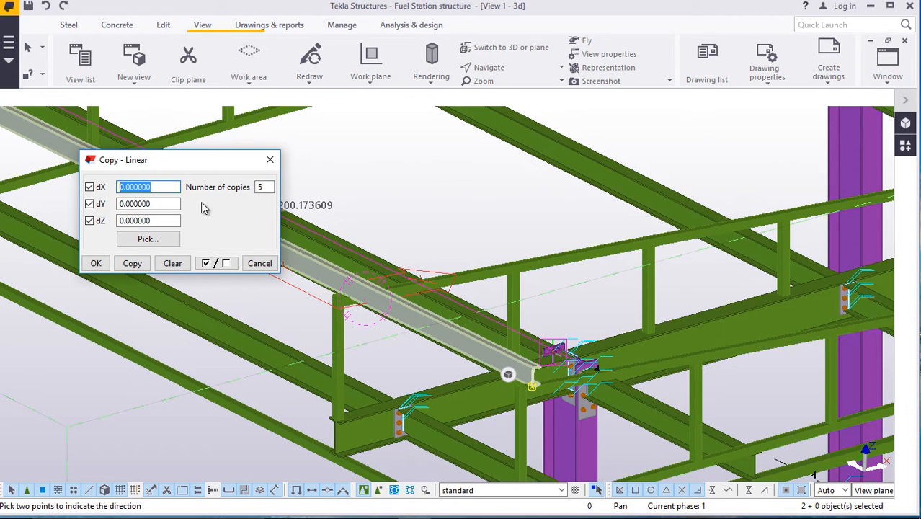
text(800)
click(132, 264)
click(98, 264)
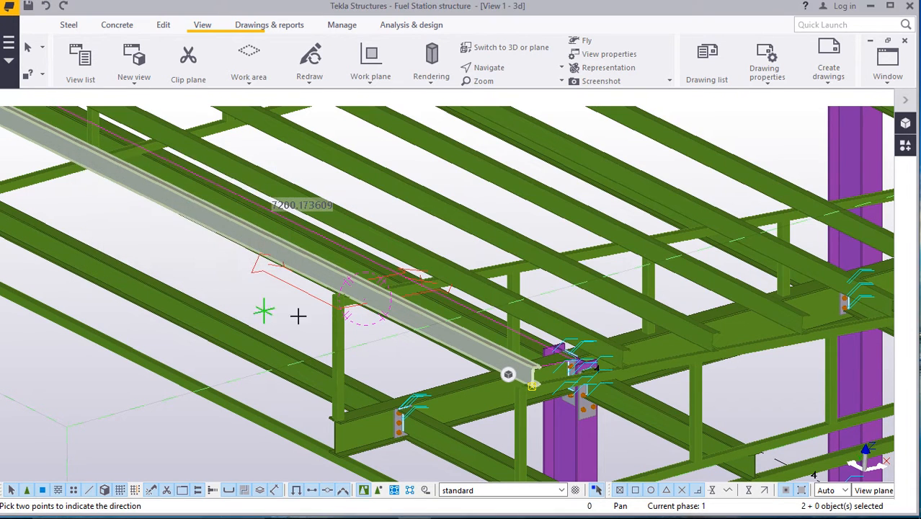
scroll(323, 297, down, 2)
scroll(689, 303, up, 1)
scroll(731, 274, up, 2)
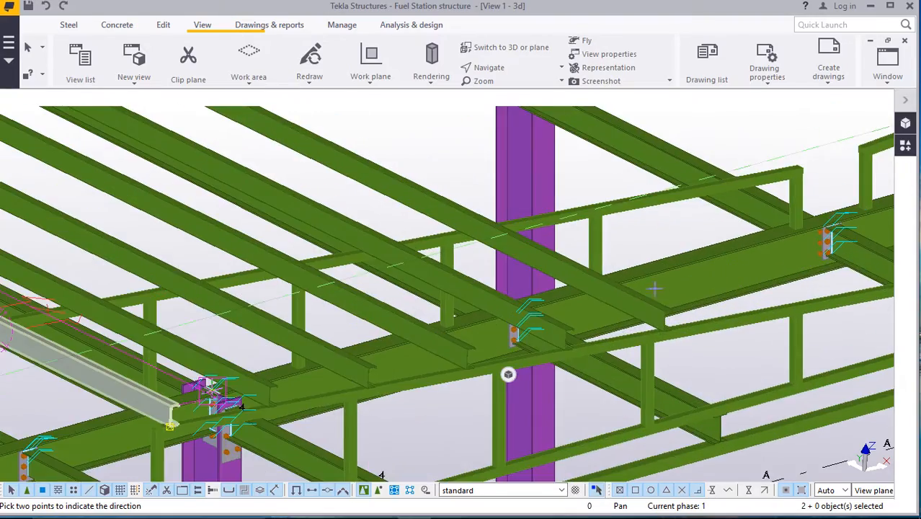
scroll(648, 289, down, 4)
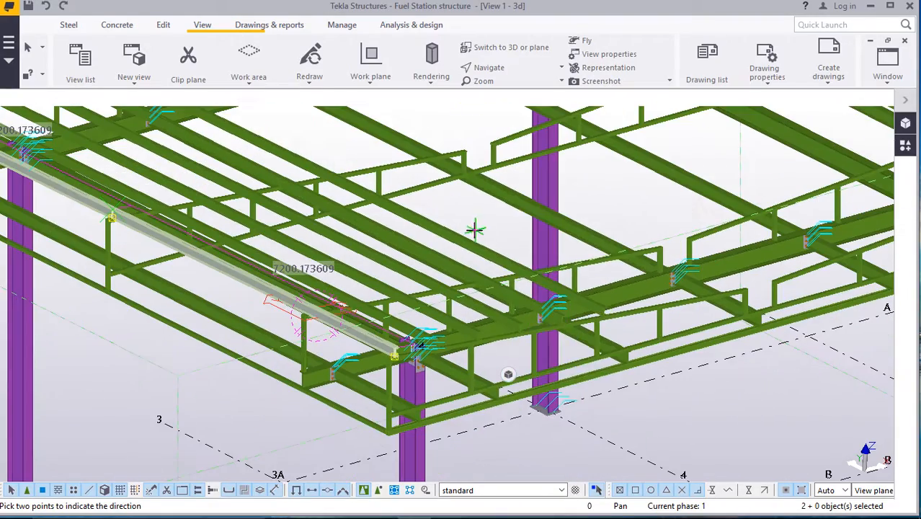
right_click(475, 229)
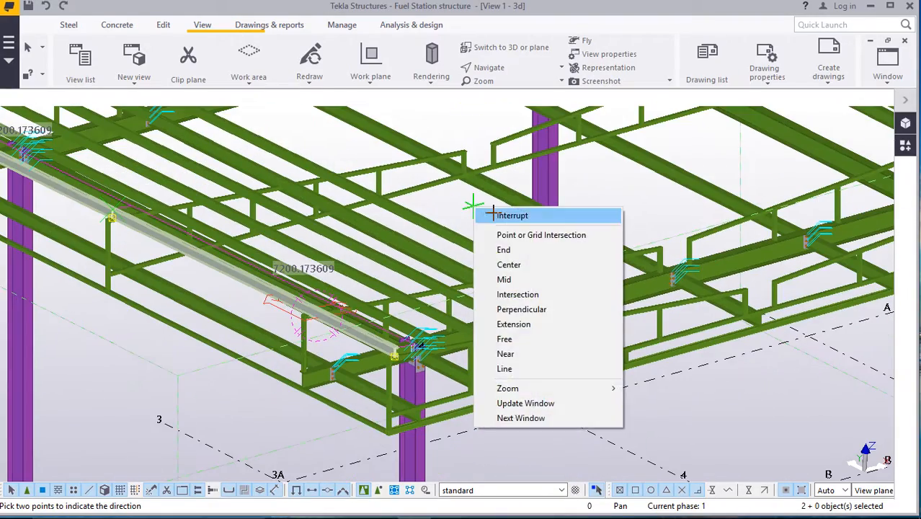
click(477, 212)
Copy the last pair of end-to-end C-section purlins linearly across the rails with dX 800 mm and 3 copies.
scroll(551, 232, up, 3)
scroll(634, 361, down, 5)
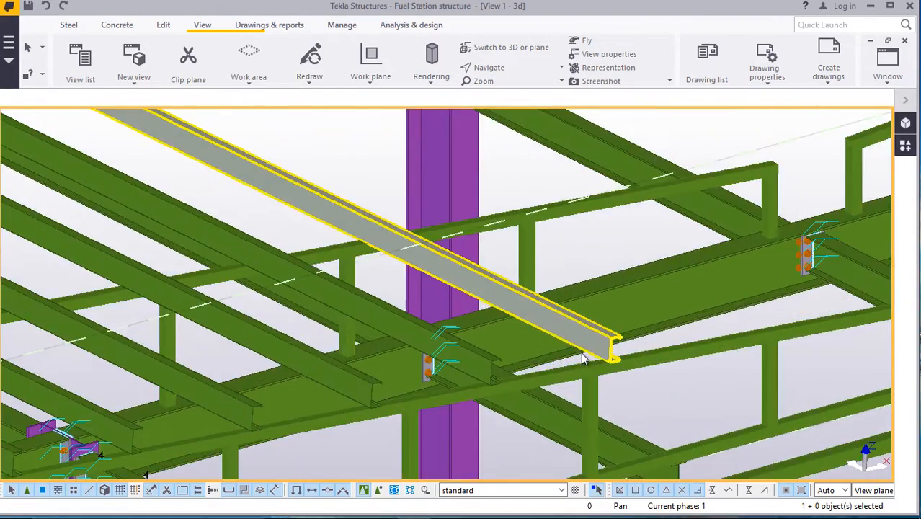
scroll(644, 364, up, 8)
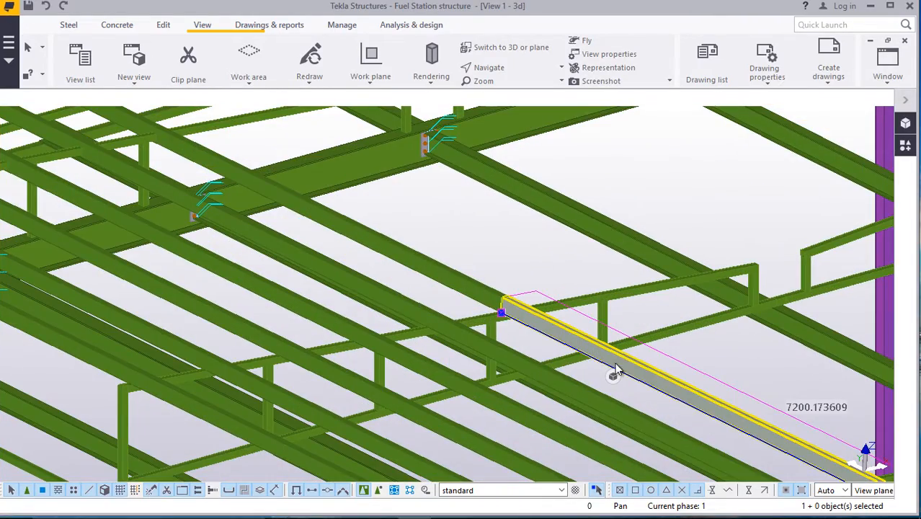
ctrl+click(438, 277)
scroll(428, 317, down, 3)
scroll(480, 321, up, 2)
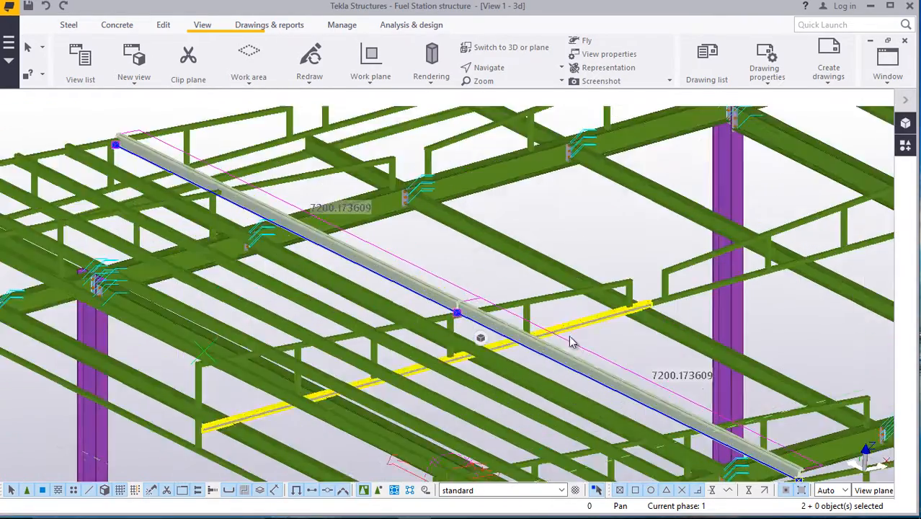
scroll(633, 343, up, 4)
right_click(604, 332)
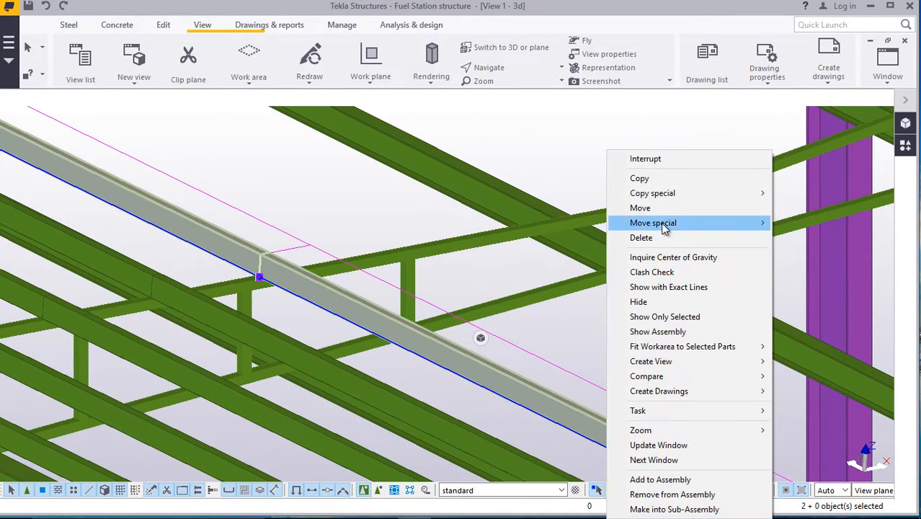
mouse_move(652, 191)
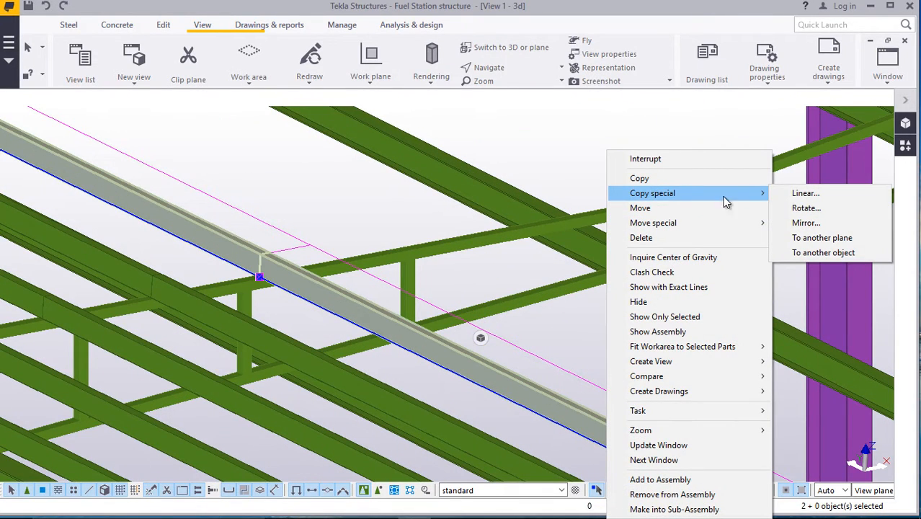
click(801, 194)
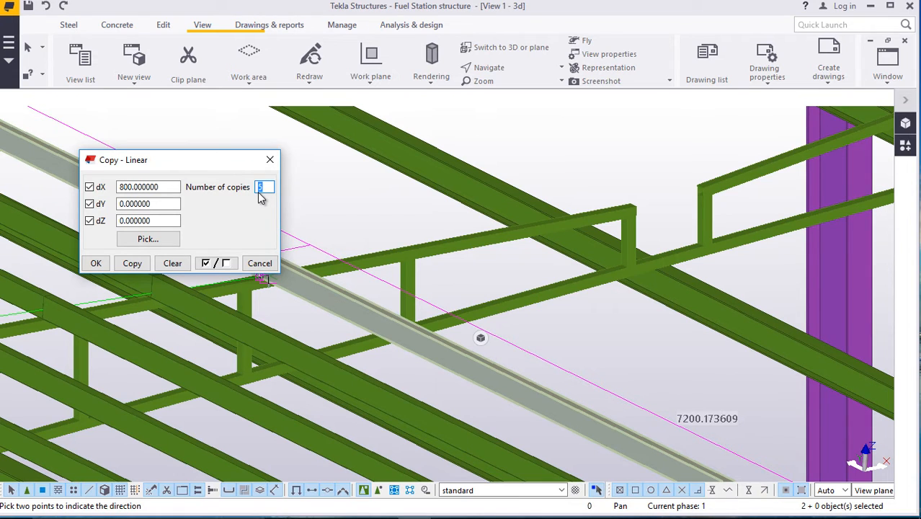
click(139, 265)
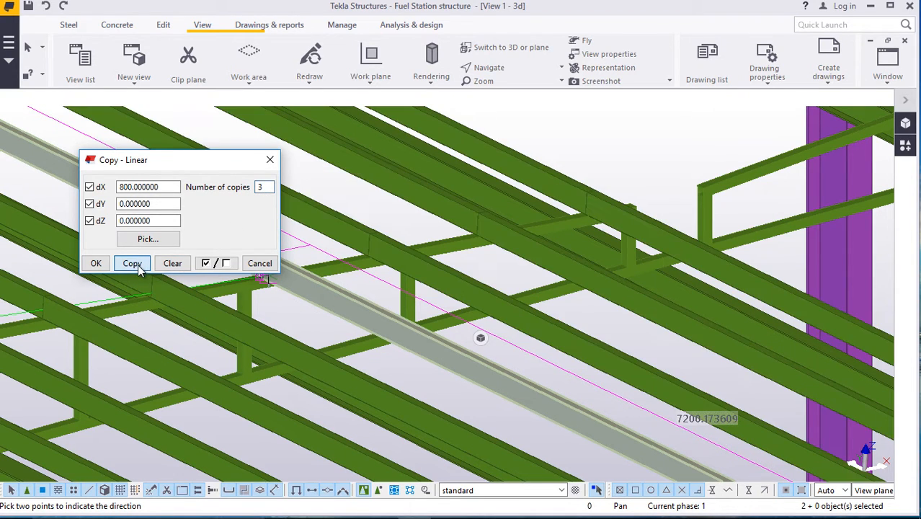
click(96, 264)
ctrl+middle_drag(175, 296, 555, 164)
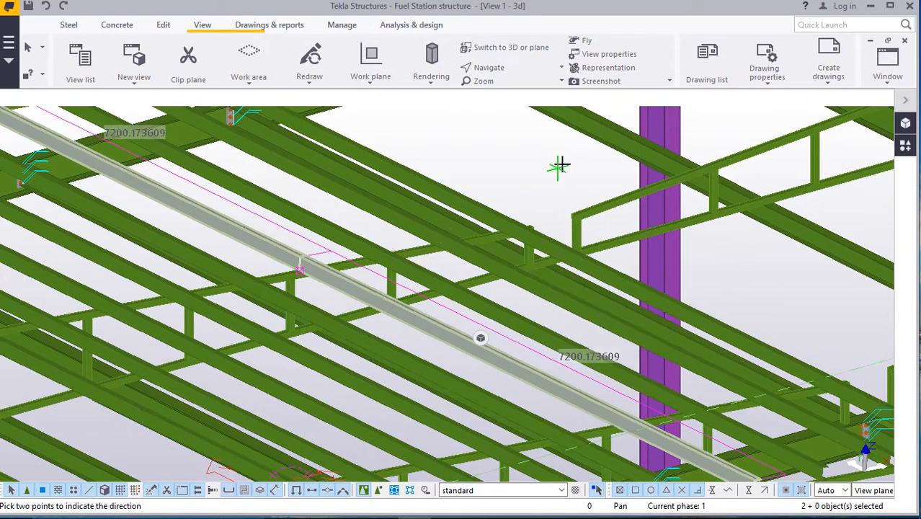
right_click(577, 171)
click(602, 173)
Orbit to the grid A side of the canopy and select all nine C-section purlins in the near row.
click(484, 67)
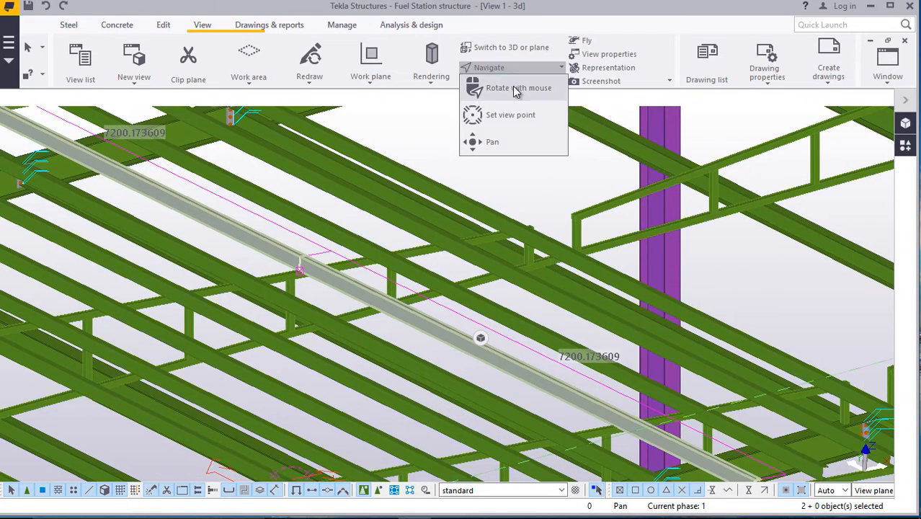
drag(521, 242, 352, 234)
scroll(567, 271, down, 2)
scroll(567, 270, down, 2)
drag(487, 278, 505, 298)
right_click(590, 310)
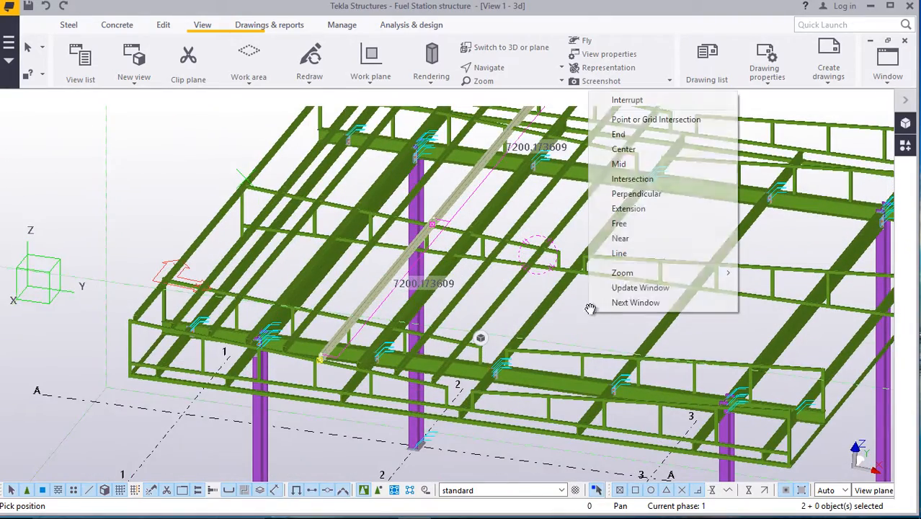
click(618, 102)
click(134, 330)
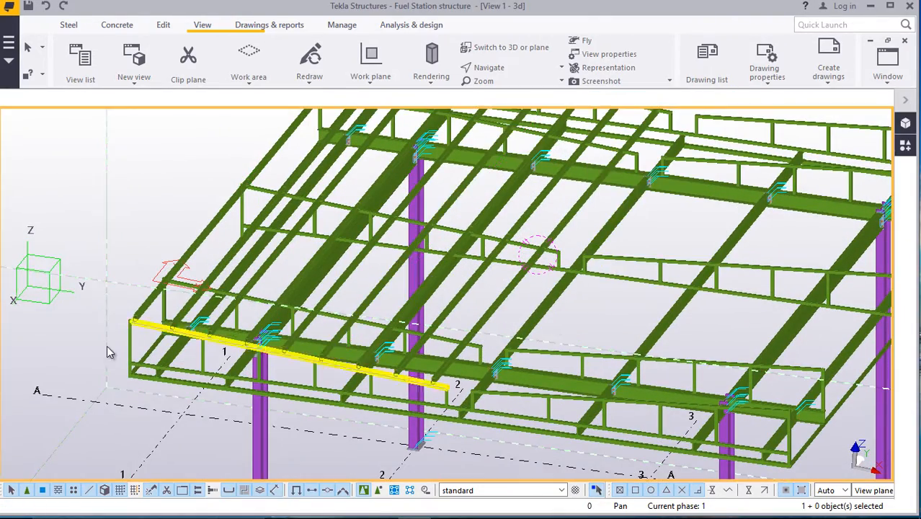
scroll(144, 317, up, 5)
click(169, 284)
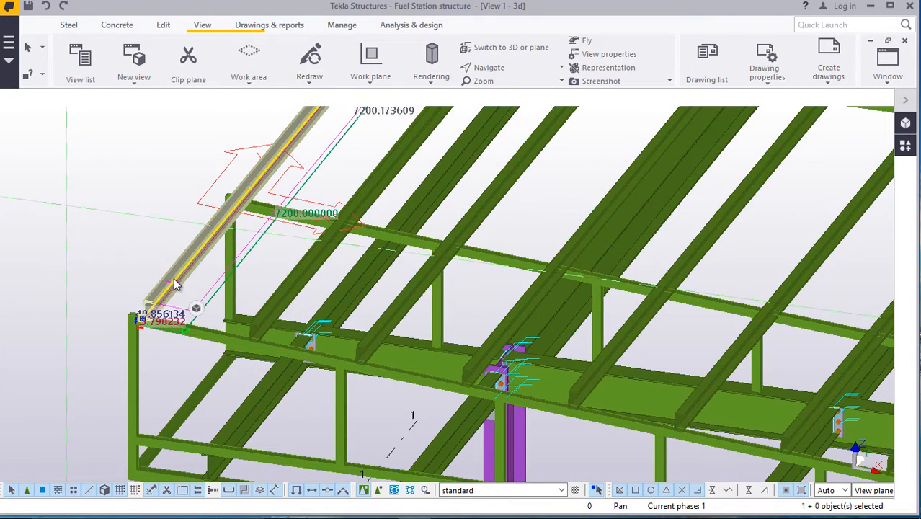
ctrl+click(513, 308)
ctrl+click(642, 320)
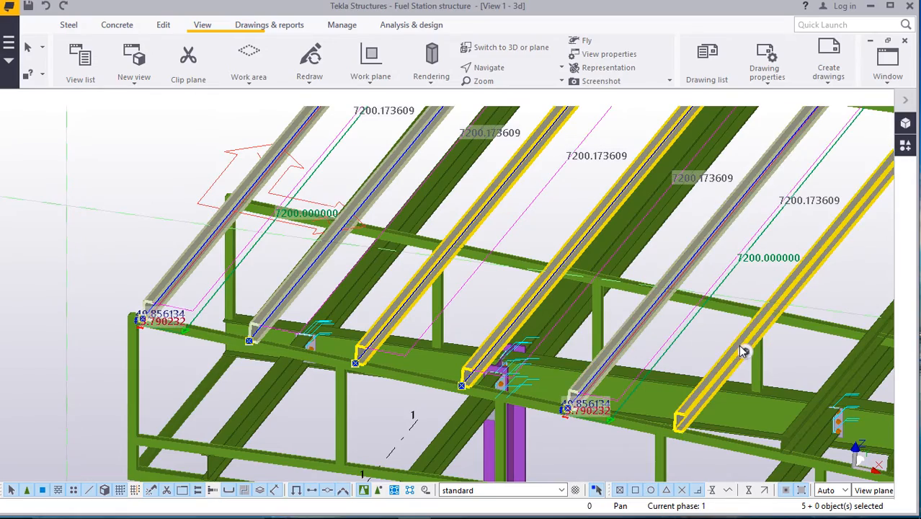
ctrl+click(740, 347)
scroll(604, 324, down, 2)
scroll(818, 372, up, 4)
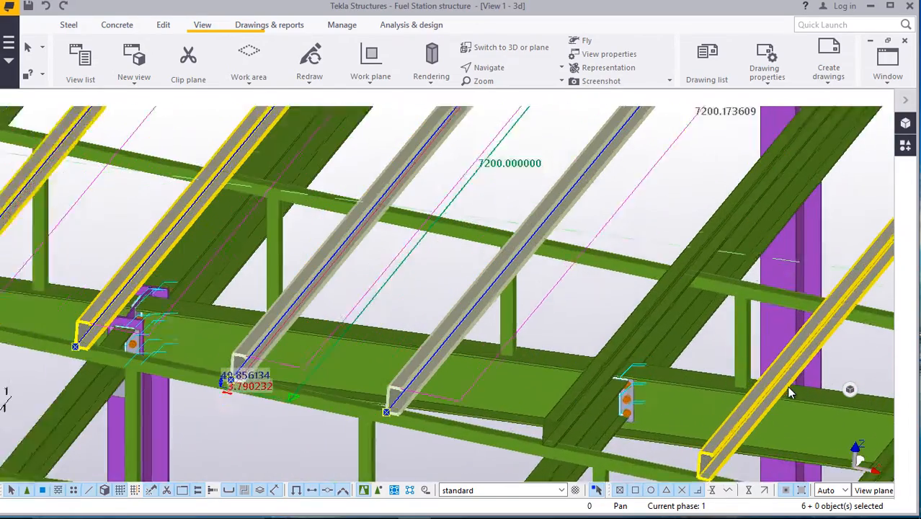
scroll(790, 392, up, 1)
ctrl+click(798, 359)
ctrl+click(545, 404)
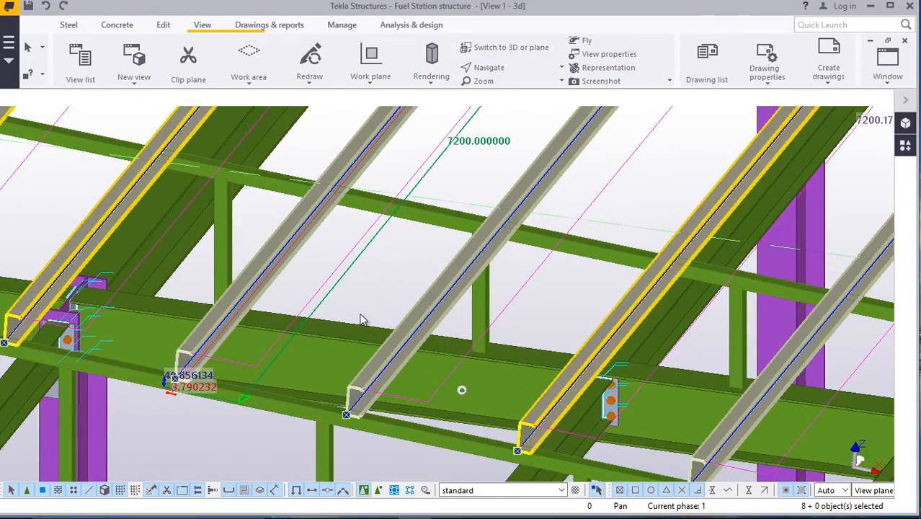
scroll(371, 323, down, 3)
scroll(712, 363, up, 3)
ctrl+click(672, 367)
scroll(547, 377, down, 3)
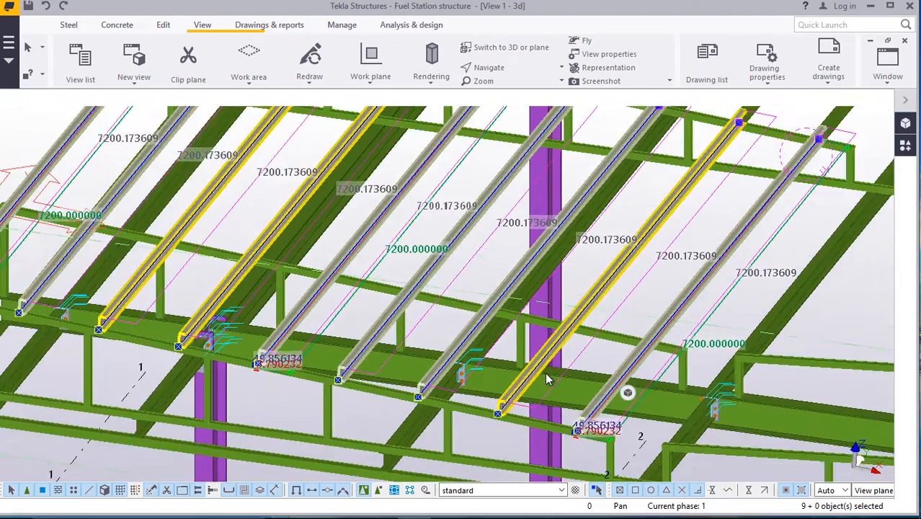
Add the nine C-section purlins of the adjoining far row to the selection, making 18 selected purlins.
scroll(548, 379, down, 4)
scroll(391, 142, up, 5)
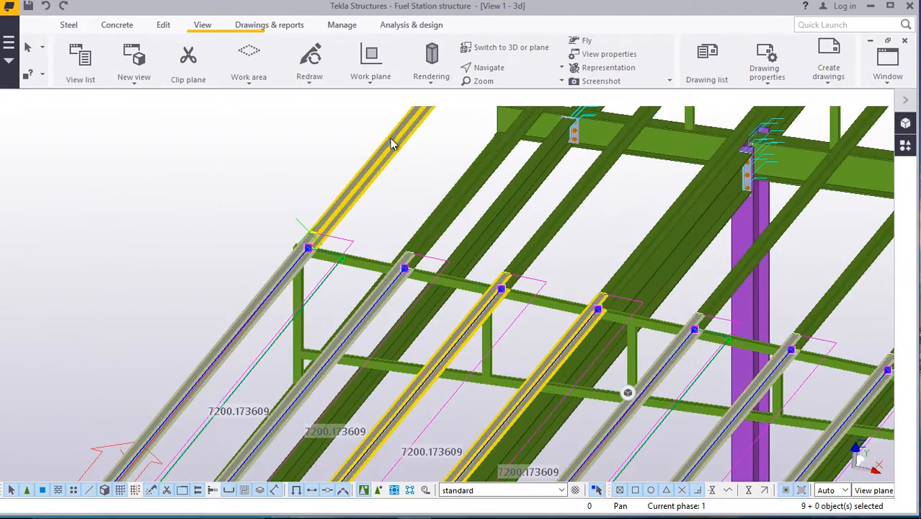
scroll(438, 232, up, 4)
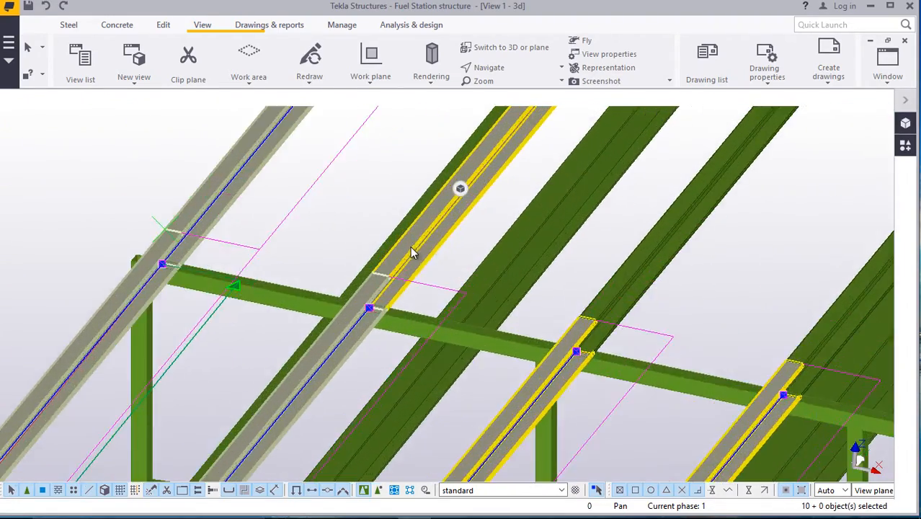
ctrl+click(627, 283)
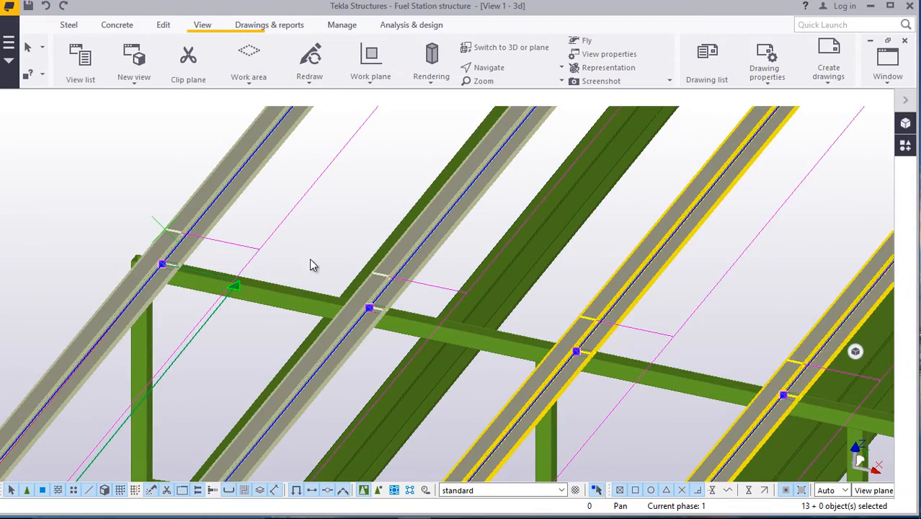
scroll(205, 231, down, 4)
scroll(572, 288, up, 4)
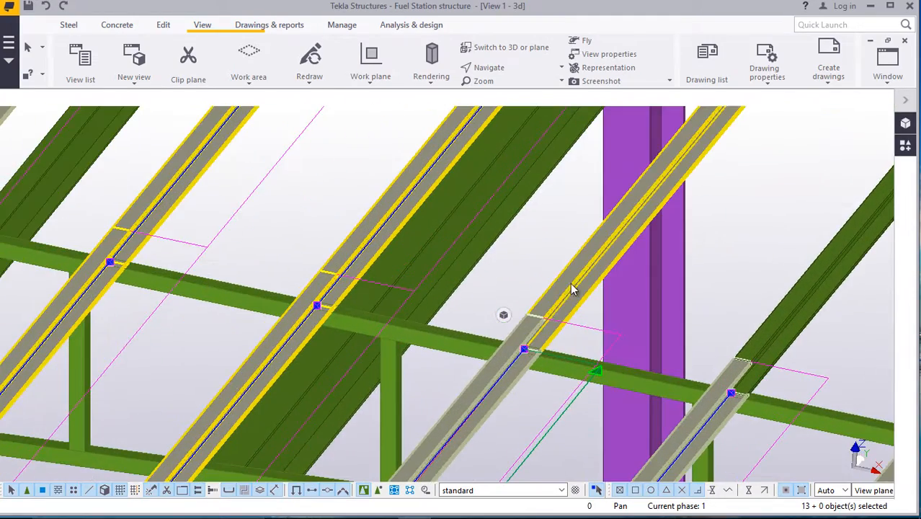
ctrl+click(805, 313)
scroll(805, 314, down, 4)
scroll(663, 306, up, 4)
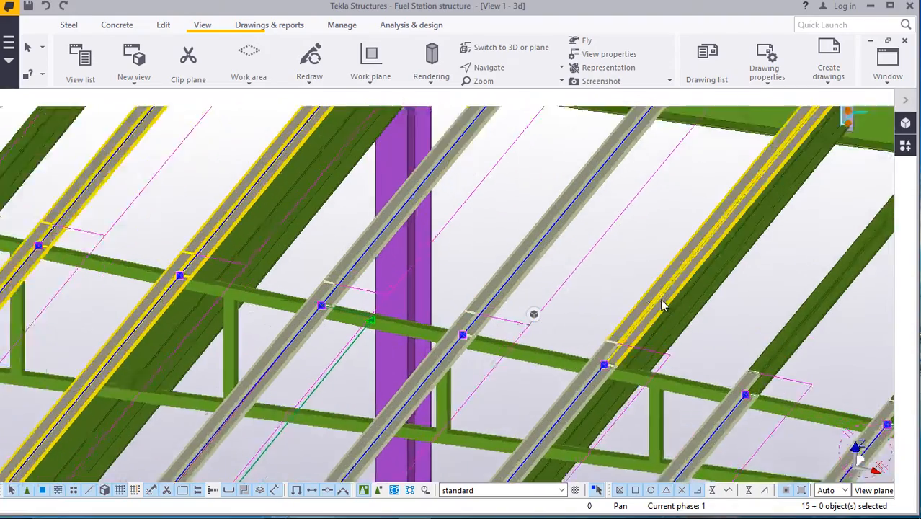
scroll(648, 309, up, 2)
scroll(439, 270, down, 4)
scroll(777, 335, up, 4)
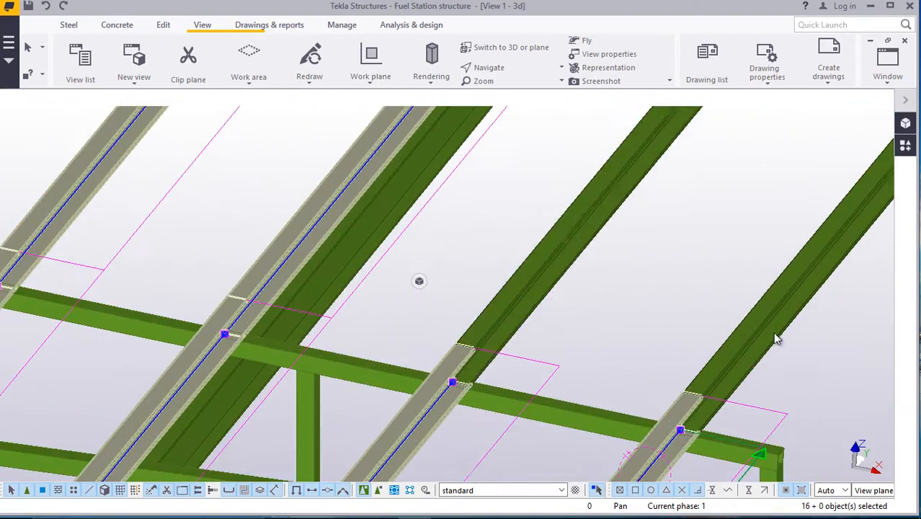
ctrl+click(511, 294)
ctrl+click(775, 305)
scroll(774, 304, down, 4)
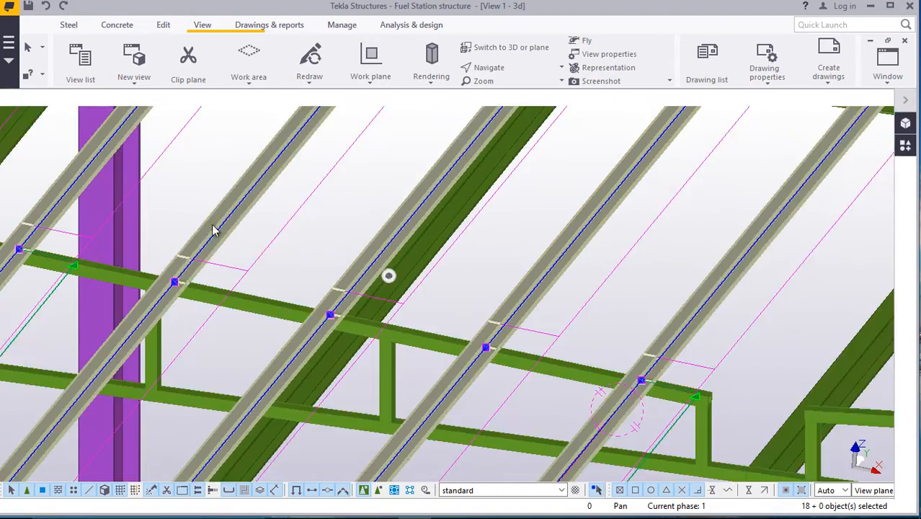
scroll(583, 306, up, 4)
scroll(549, 302, down, 5)
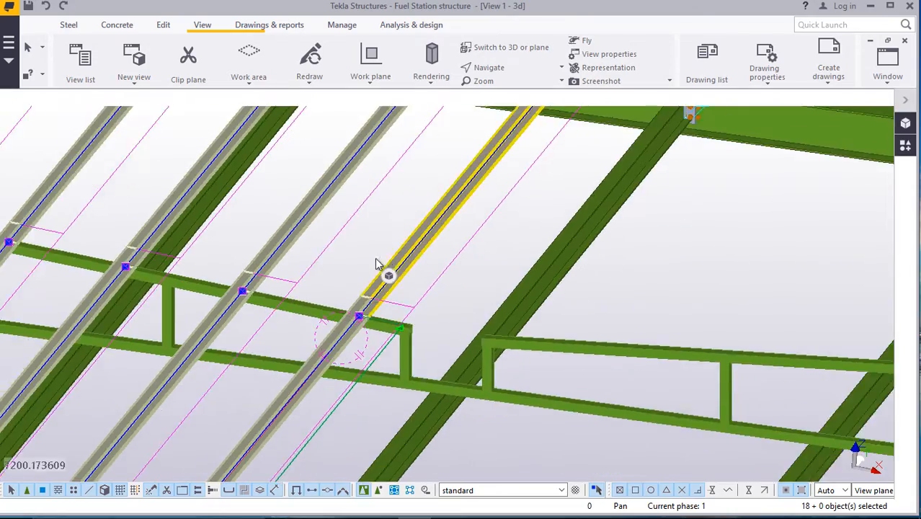
Set the work plane to the vertical end face of the I-beam near grid line 2 with the Work plane tool.
scroll(408, 411, up, 8)
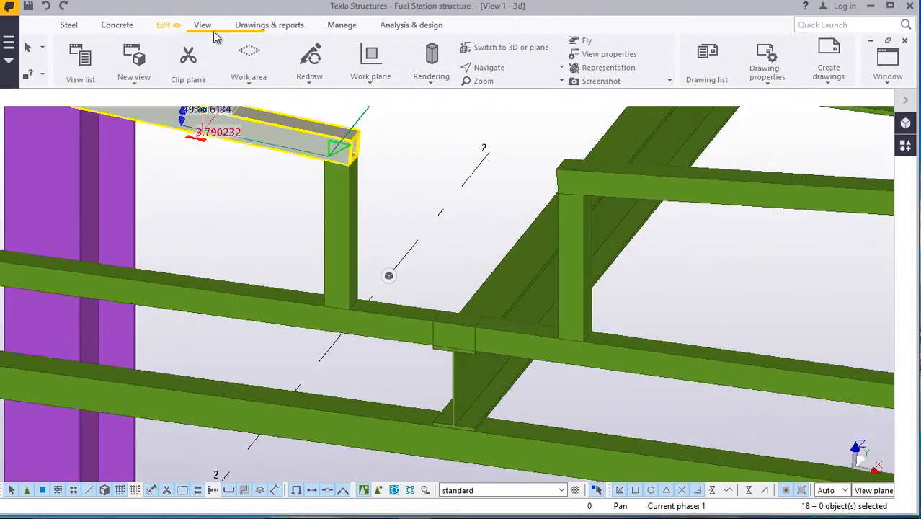
click(370, 84)
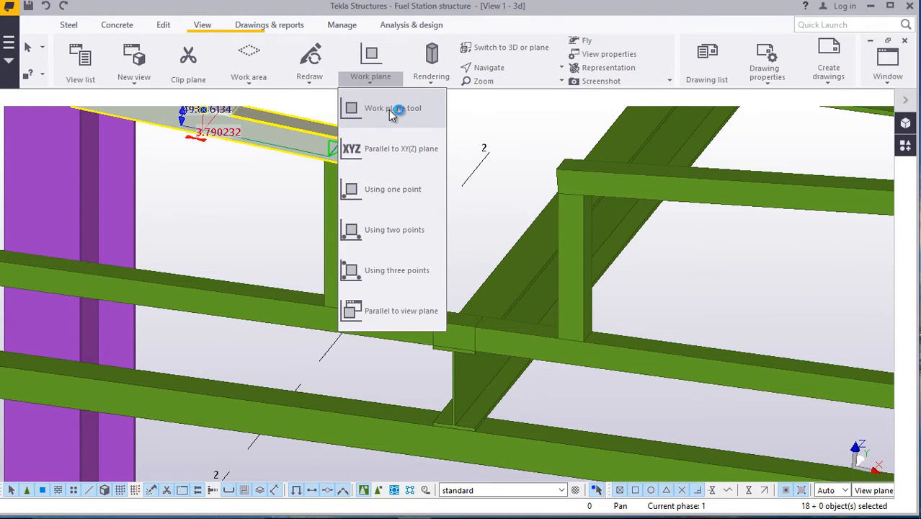
click(390, 114)
scroll(442, 150, down, 3)
scroll(441, 274, up, 6)
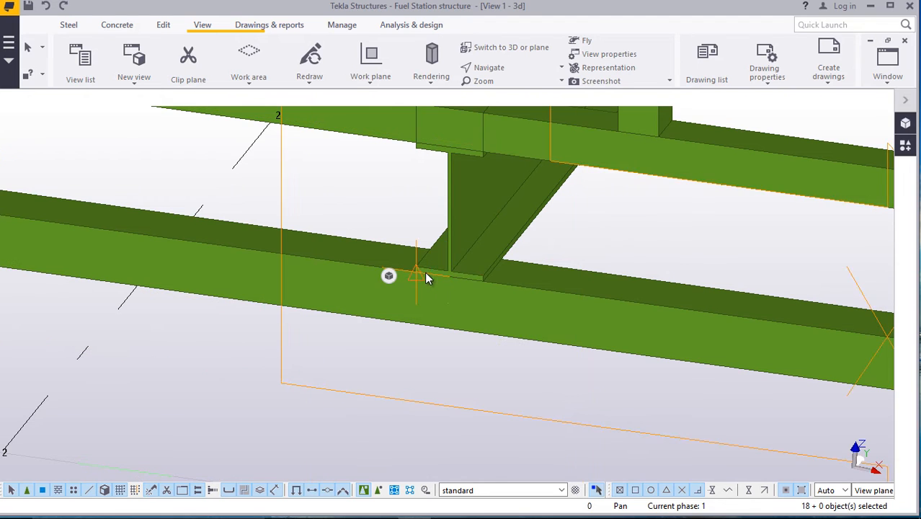
click(425, 273)
right_click(603, 223)
click(612, 232)
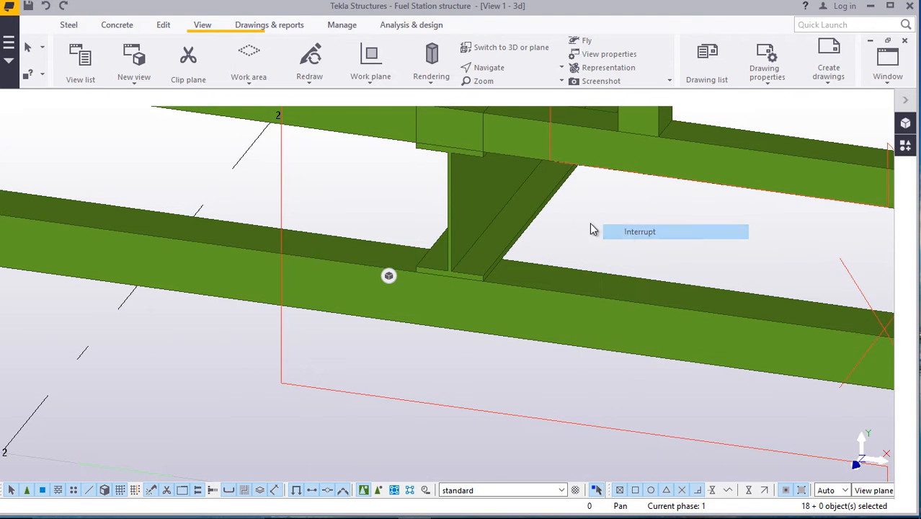
scroll(469, 278, down, 1)
Mirror-copy the selected purlins about the vertical web line of the I-beam near grid line 2, with X0 50, Y0 200 and angle -90.
scroll(469, 281, down, 6)
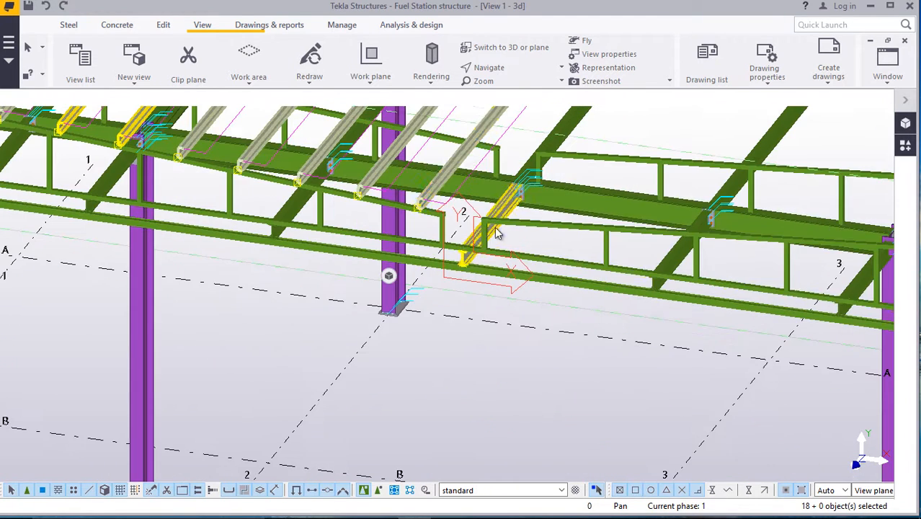
scroll(442, 181, up, 3)
right_click(485, 367)
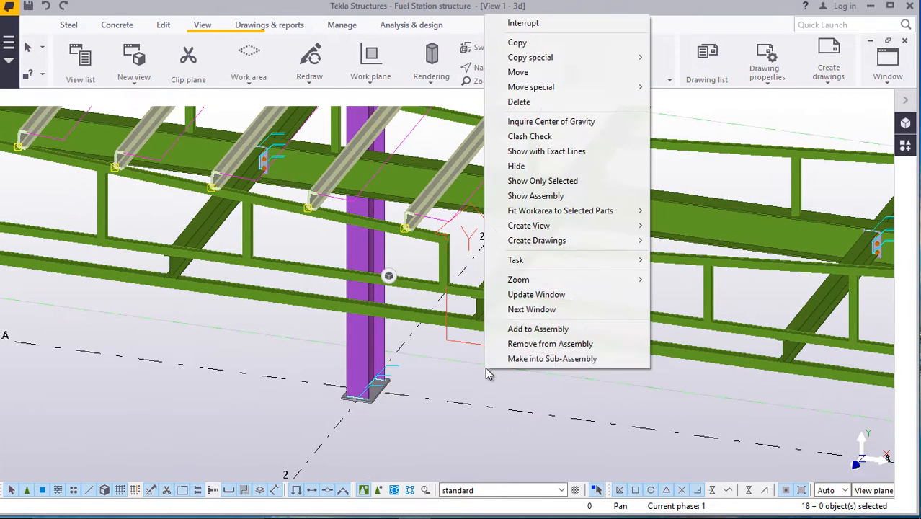
mouse_move(527, 58)
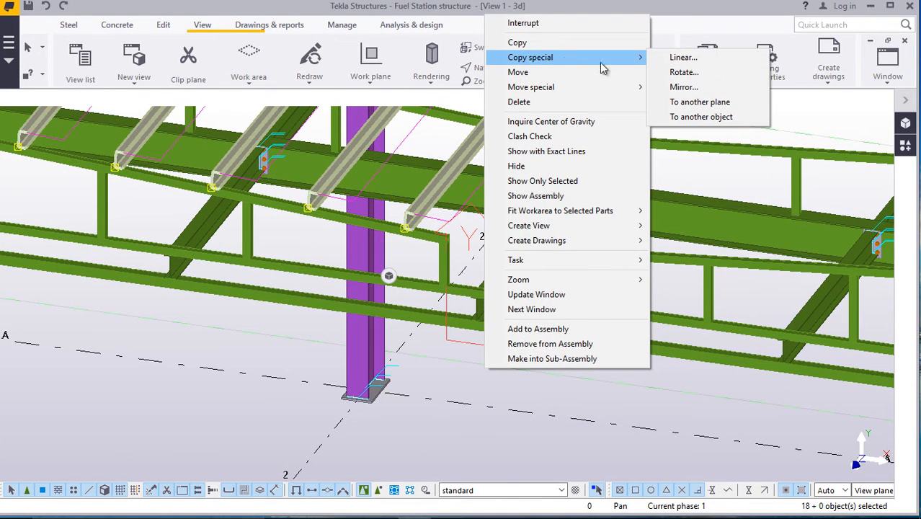
click(684, 86)
scroll(487, 322, up, 3)
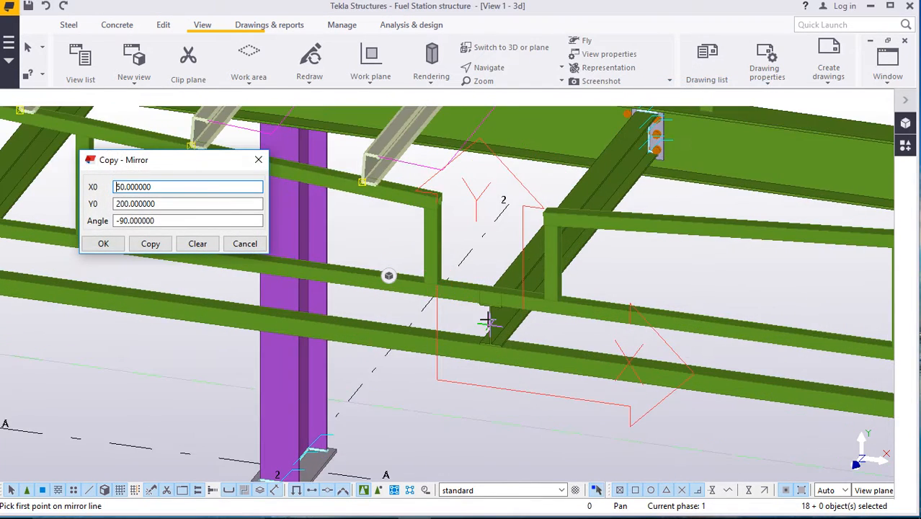
scroll(487, 322, up, 5)
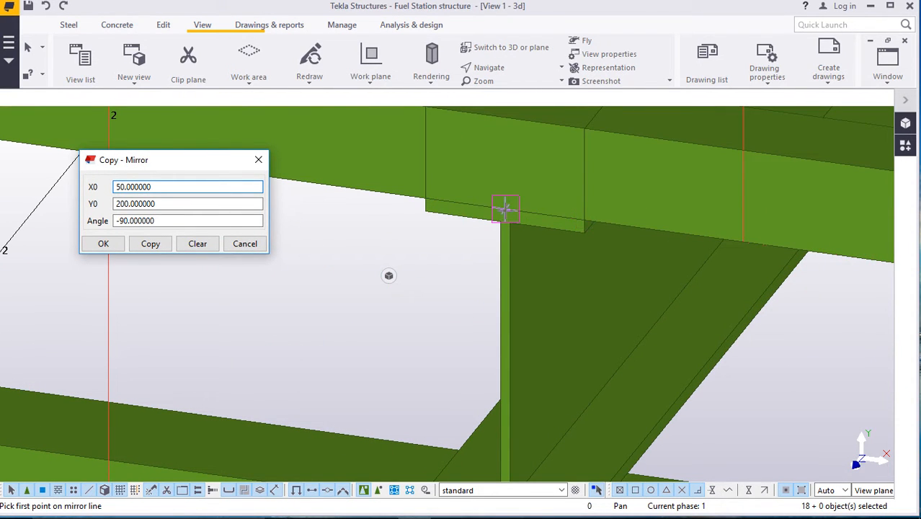
click(505, 208)
scroll(503, 202, down, 2)
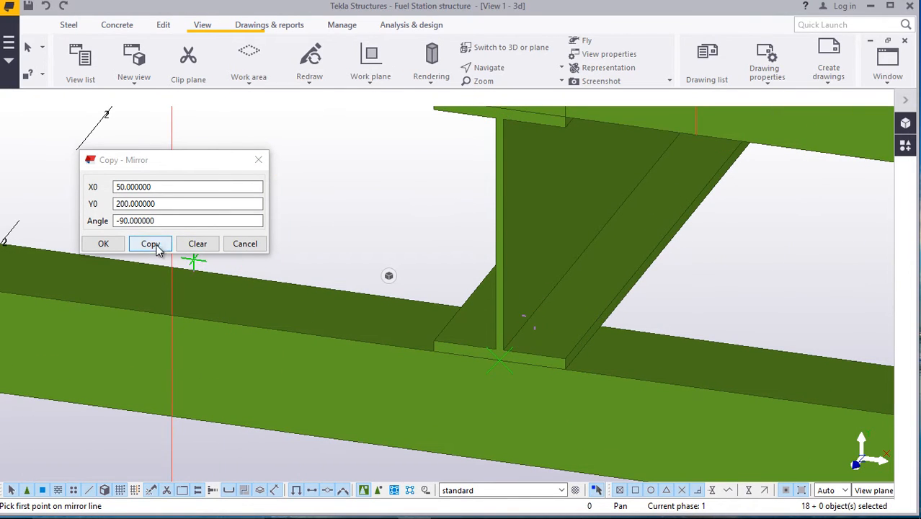
click(105, 243)
right_click(259, 187)
click(280, 197)
scroll(456, 297, down, 6)
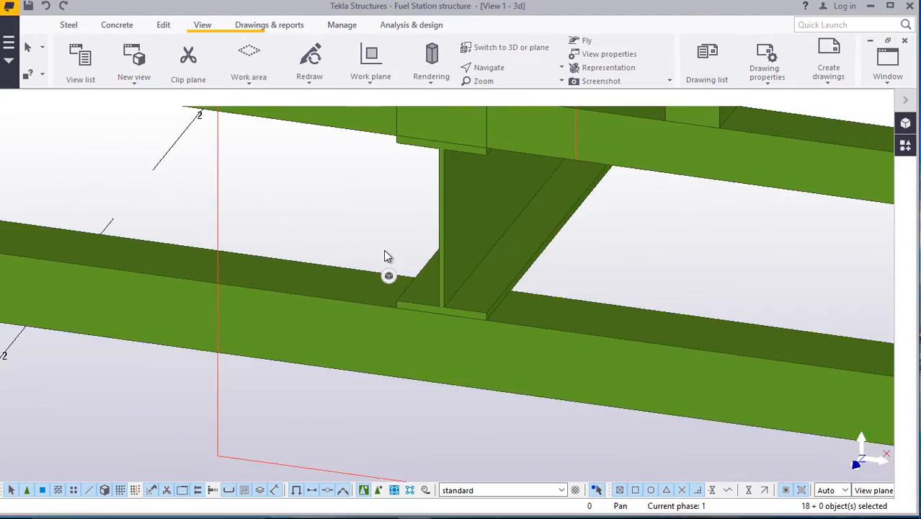
Clear the purlin selection and orbit to the grid C side to examine the mirrored purlins across the canopy.
scroll(456, 293, down, 5)
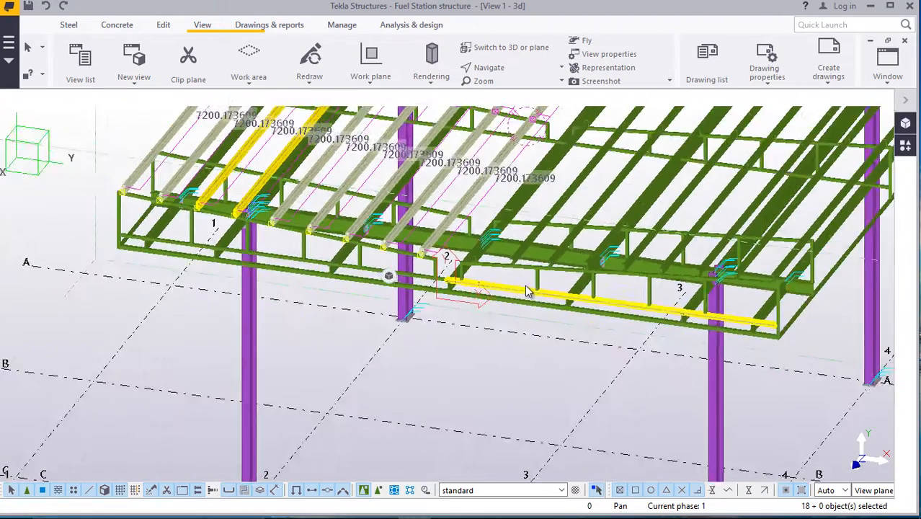
click(516, 329)
scroll(596, 203, up, 2)
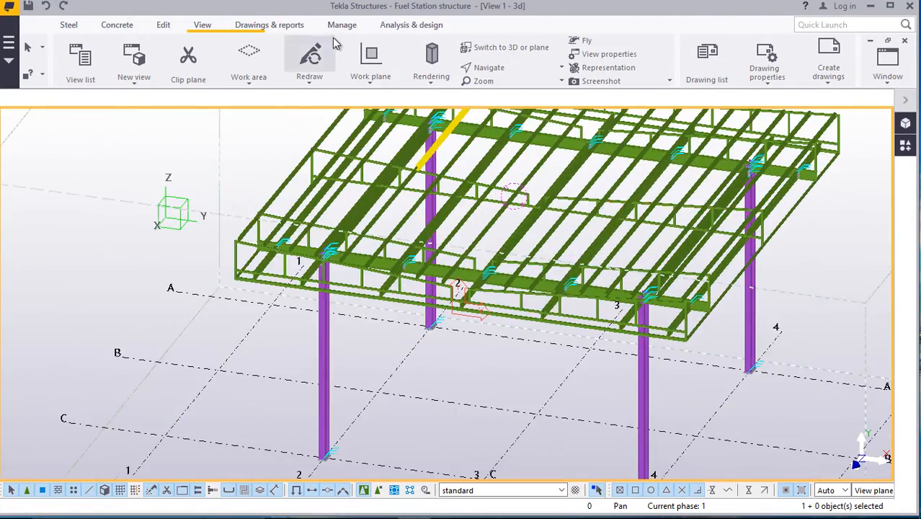
click(489, 67)
click(505, 113)
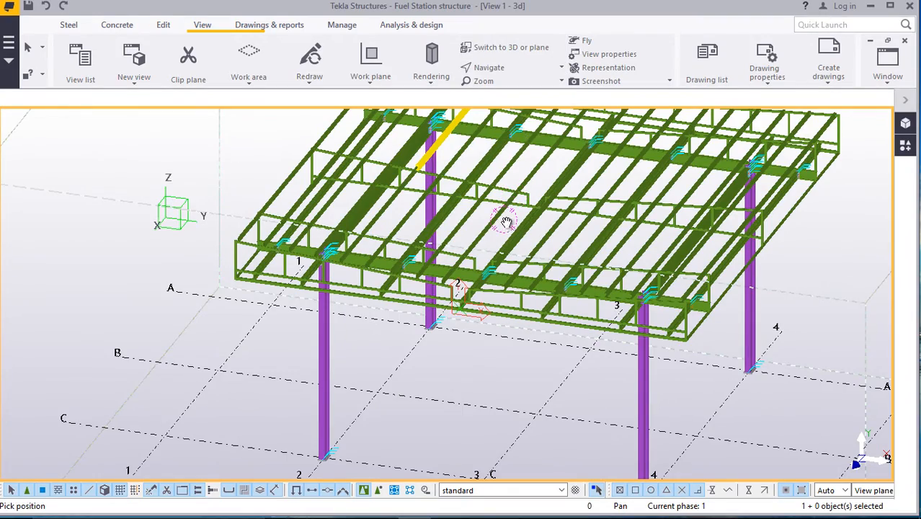
drag(507, 223, 797, 157)
right_click(798, 157)
click(796, 168)
scroll(491, 139, up, 2)
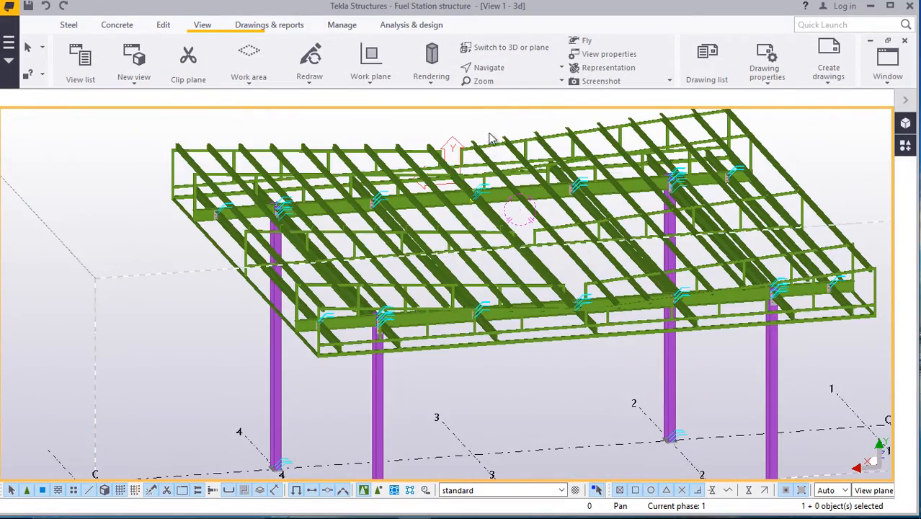
Rotate around the whole canopy to examine the purlin layout on both halves from above and from all sides.
click(505, 69)
click(512, 95)
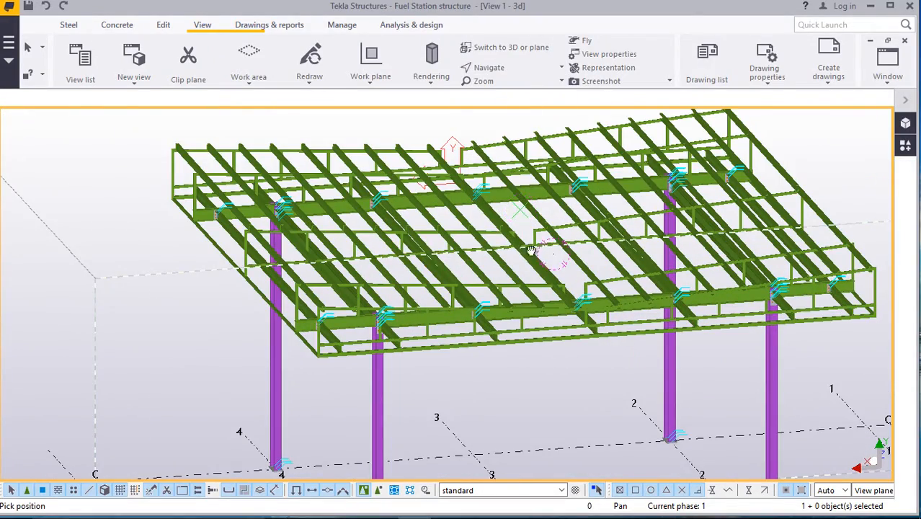
drag(531, 250, 539, 232)
click(504, 67)
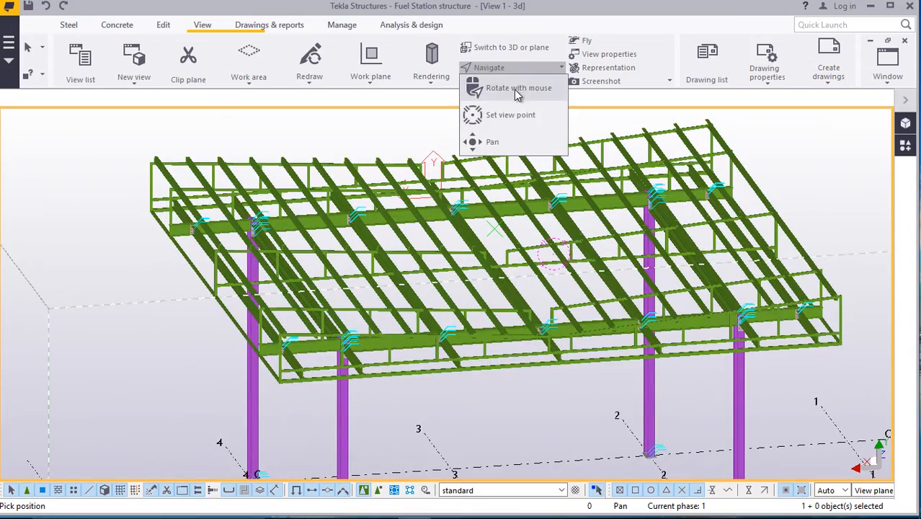
click(517, 93)
drag(497, 290, 351, 361)
scroll(351, 361, down, 6)
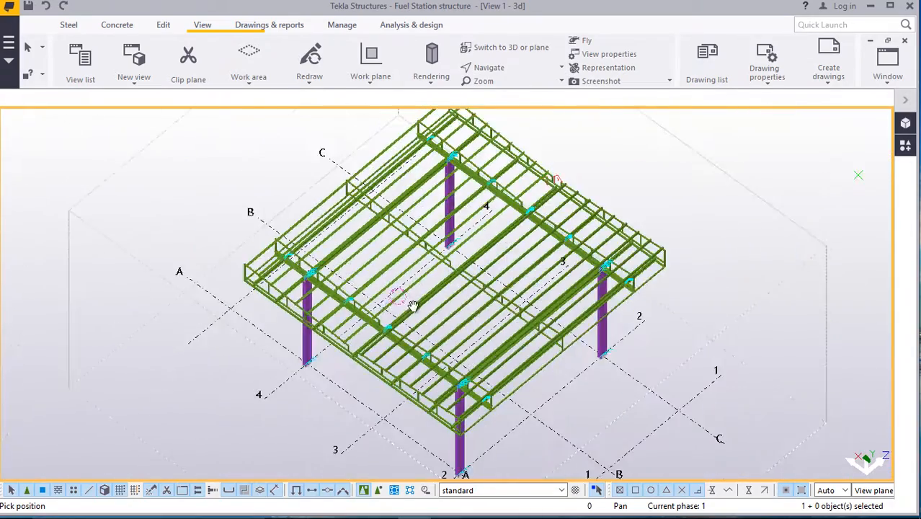
scroll(392, 240, up, 6)
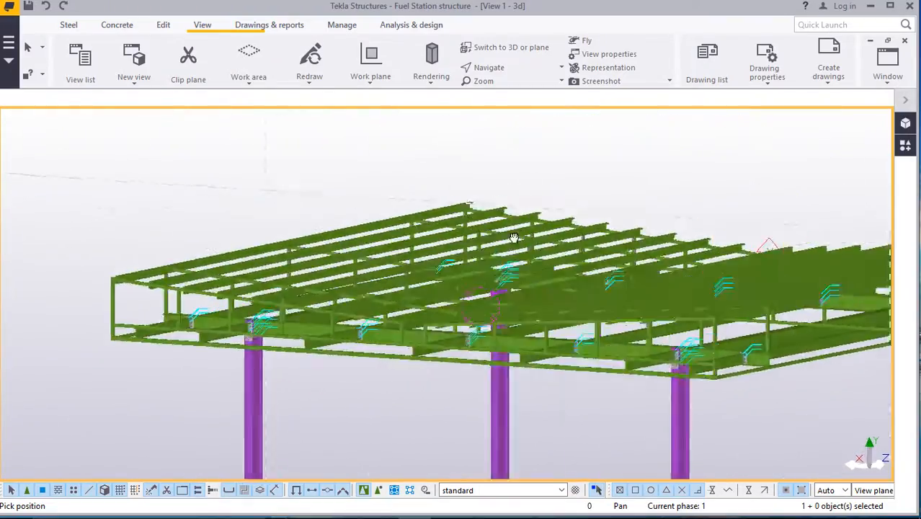
ctrl+middle_drag(514, 238, 468, 304)
scroll(403, 302, down, 4)
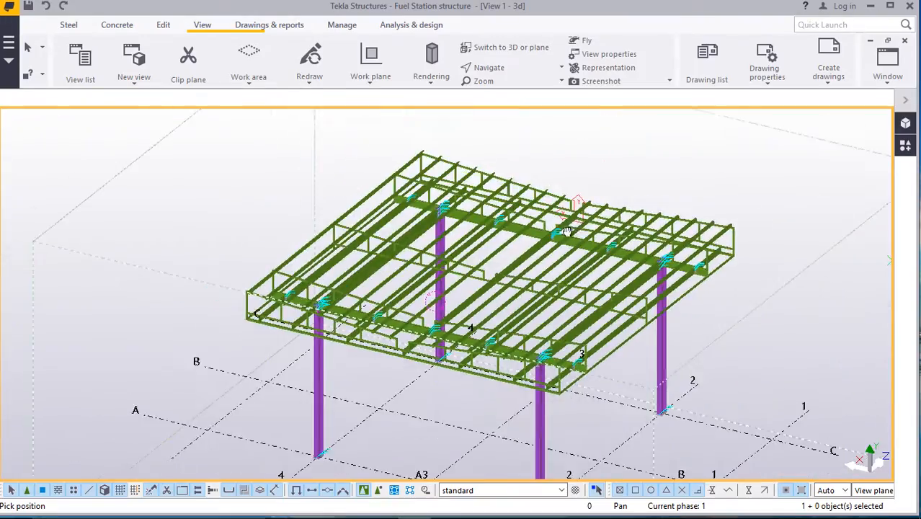
ctrl+middle_drag(541, 259, 717, 215)
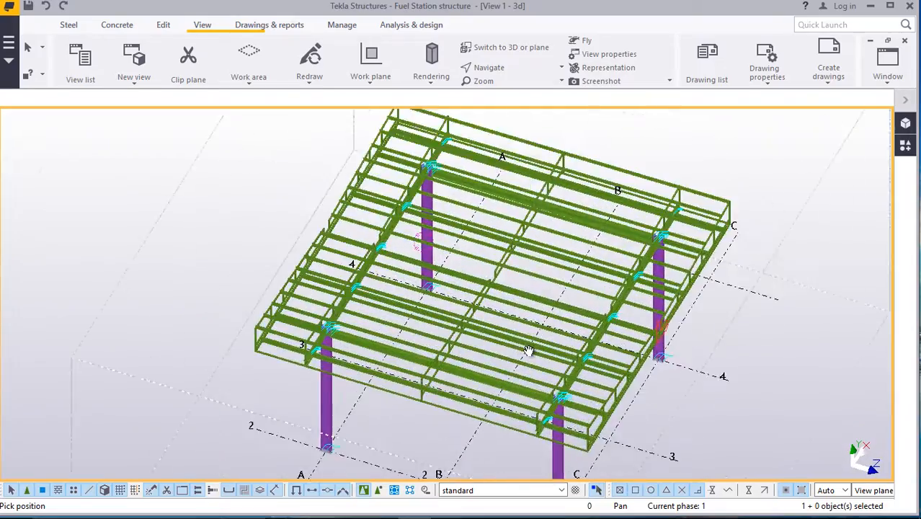
ctrl+middle_drag(580, 268, 641, 253)
Examine the lower railing corner of the canopy near grid lines B and 2, where the bottom tubes meet the post.
scroll(398, 319, up, 6)
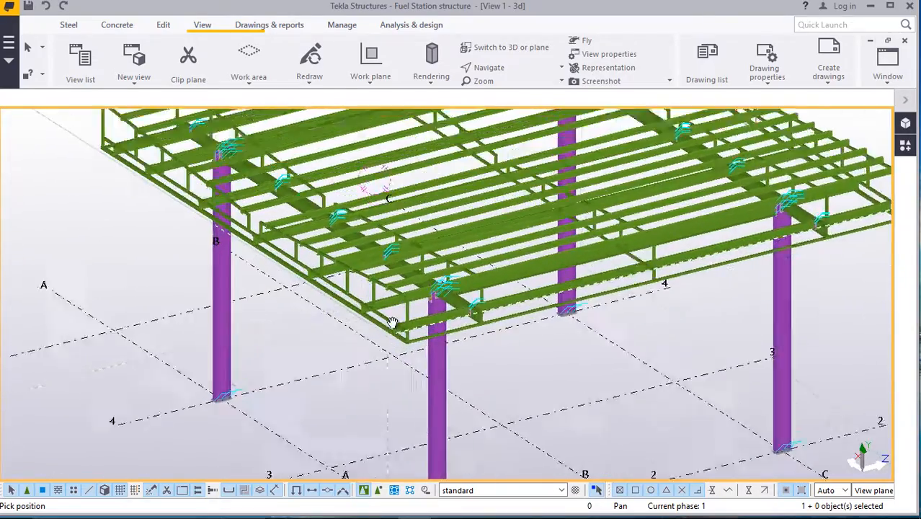
ctrl+middle_drag(457, 313, 480, 353)
scroll(408, 321, down, 3)
scroll(262, 289, up, 2)
scroll(480, 353, up, 5)
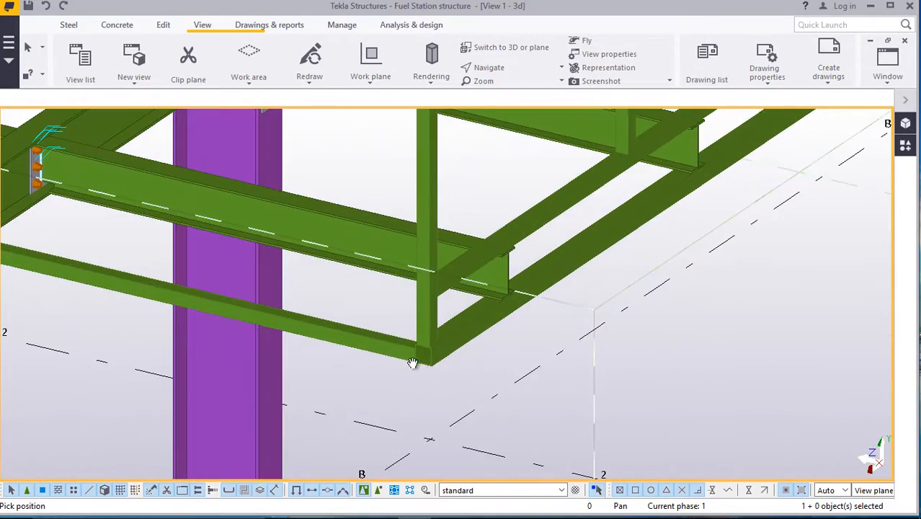
ctrl+middle_drag(390, 340, 511, 336)
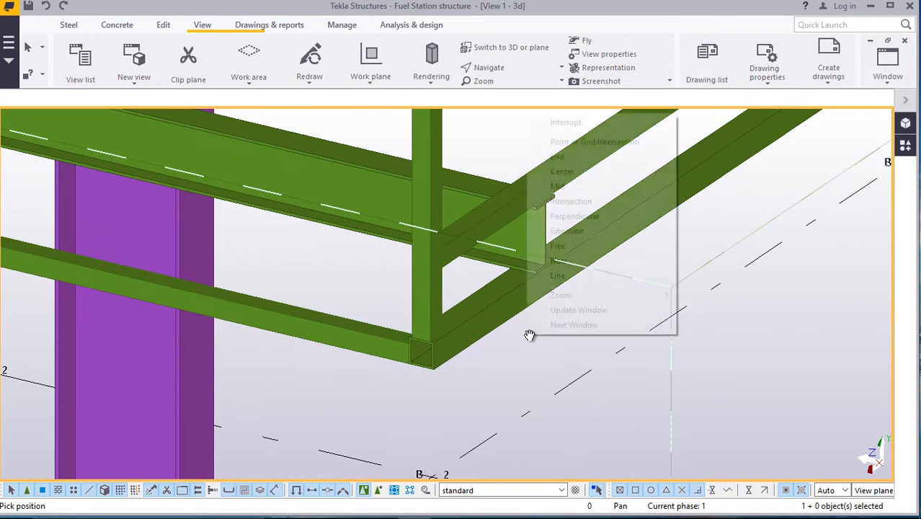
click(567, 128)
scroll(436, 363, up, 2)
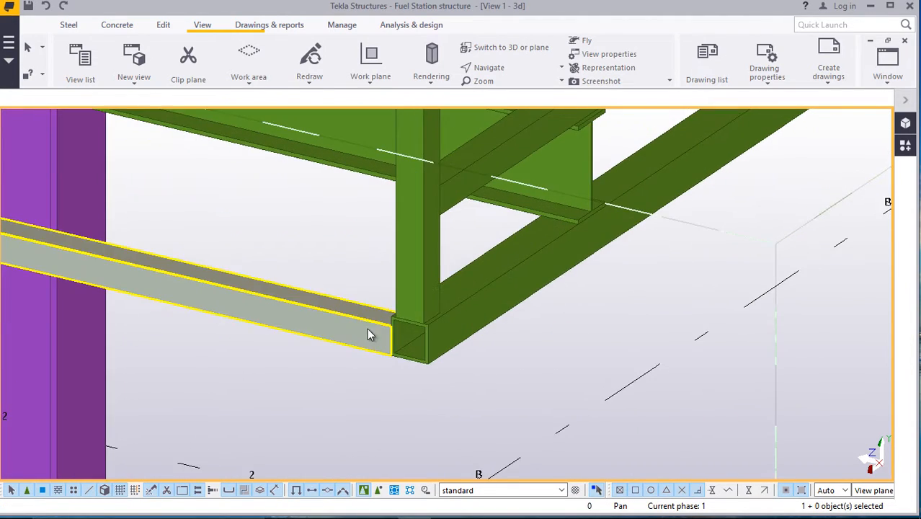
scroll(370, 330, down, 5)
scroll(389, 332, up, 6)
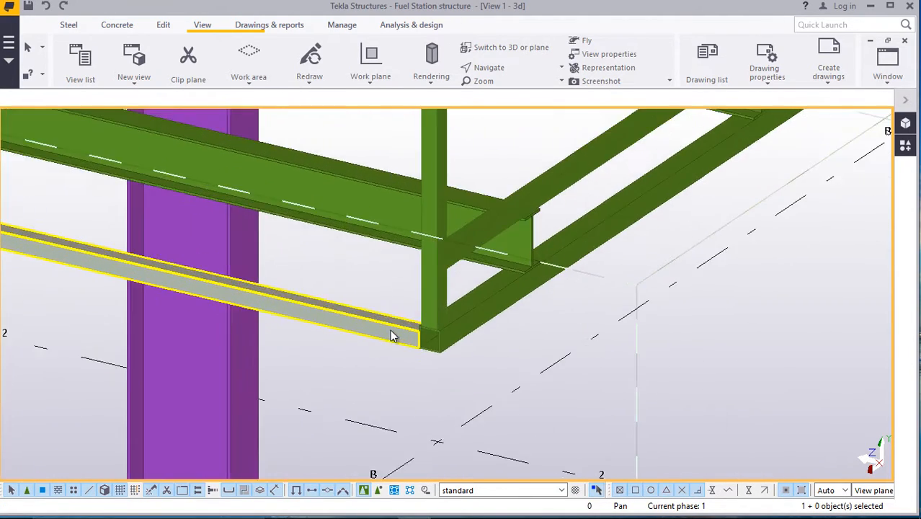
scroll(394, 327, down, 4)
scroll(395, 333, down, 4)
scroll(396, 330, up, 2)
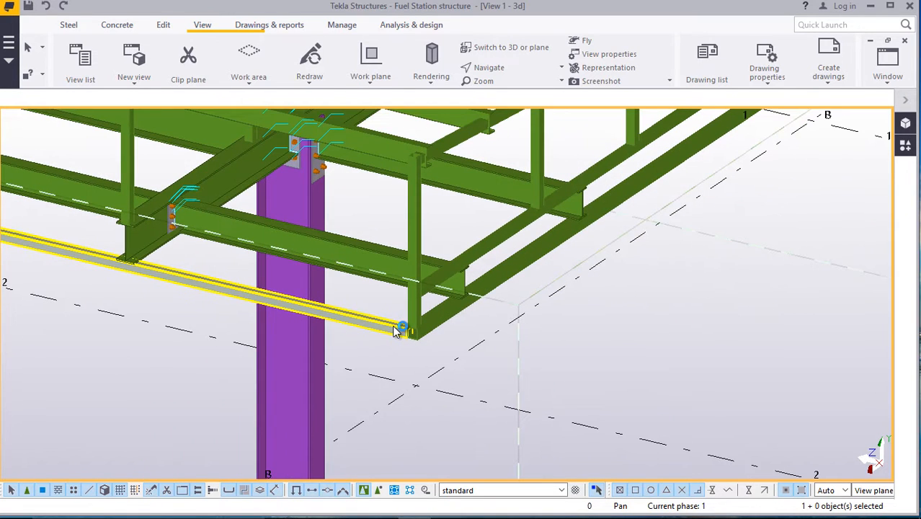
scroll(475, 317, up, 2)
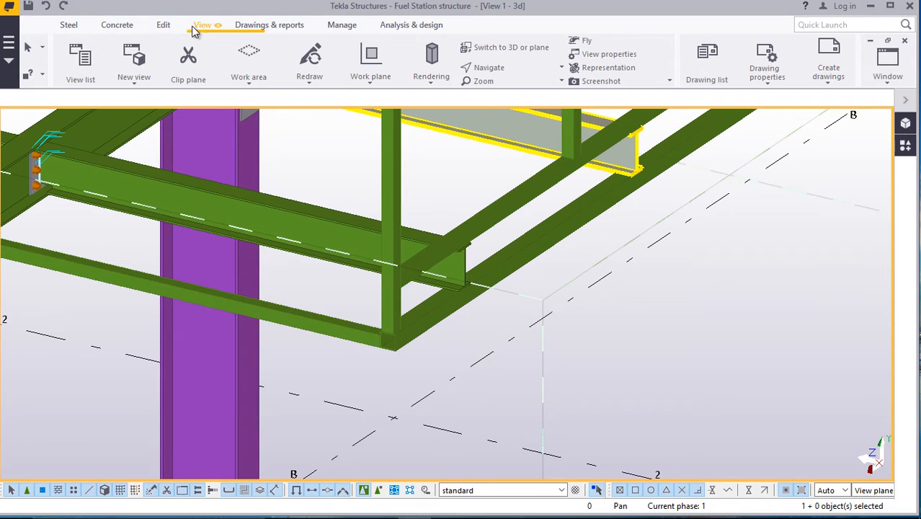
Set a horizontal work plane on the bottom railing tube at the canopy corner with the Work plane tool.
click(371, 80)
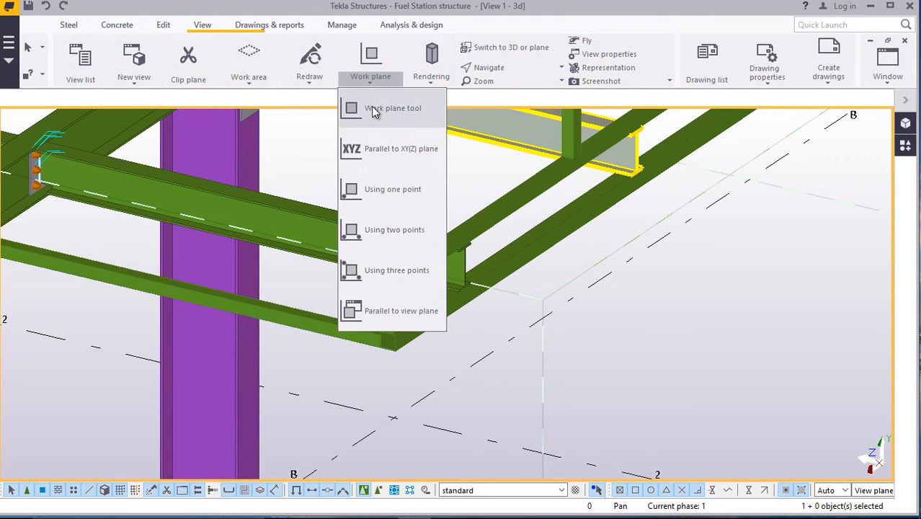
click(373, 109)
scroll(437, 386, up, 3)
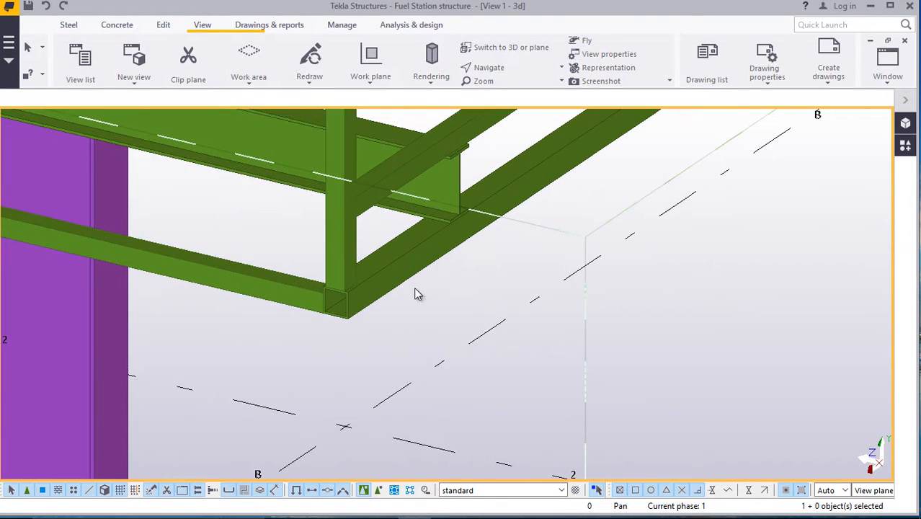
scroll(399, 290, up, 2)
scroll(359, 339, up, 3)
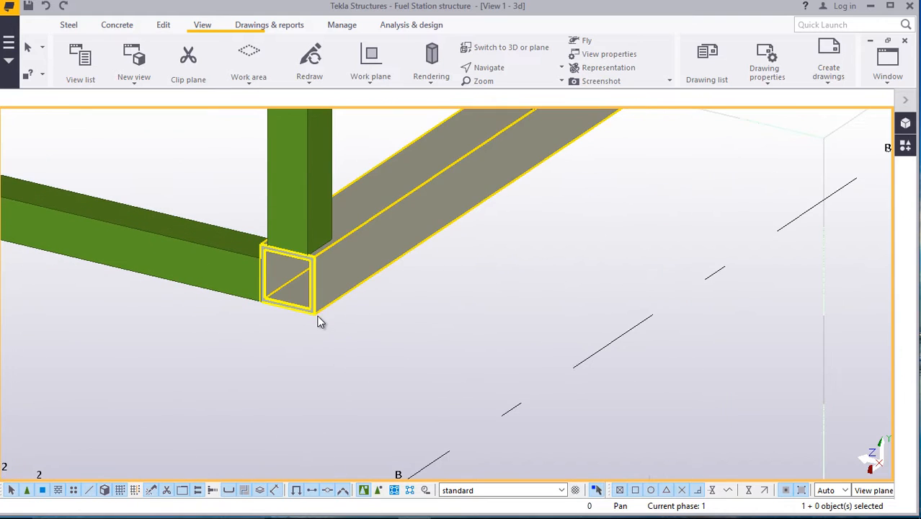
scroll(312, 325, up, 1)
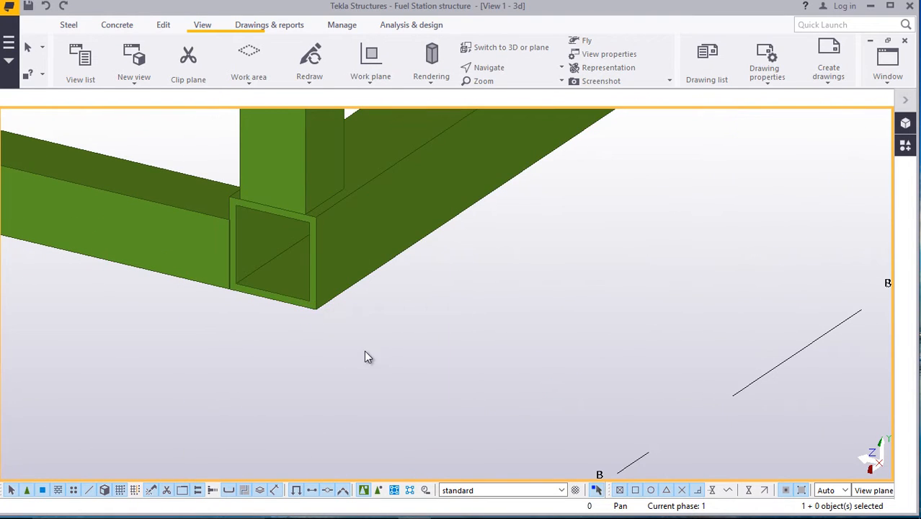
scroll(321, 307, down, 3)
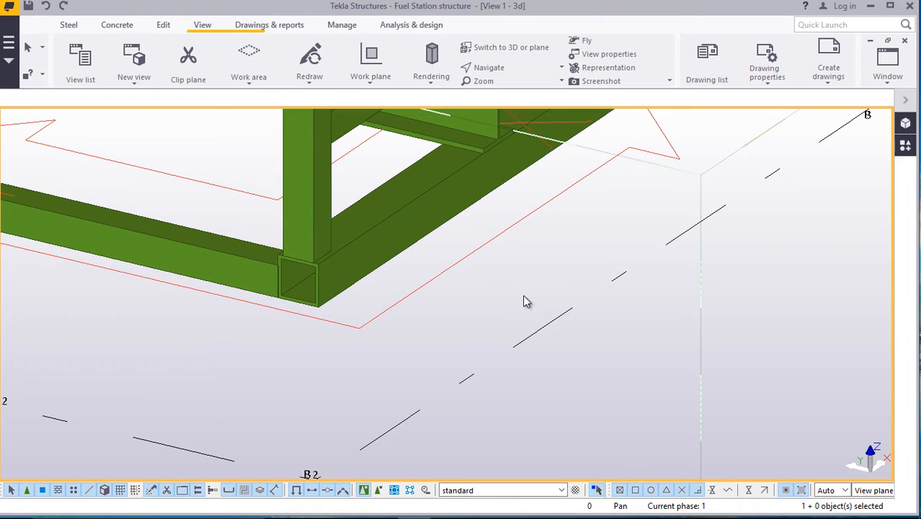
right_click(551, 293)
click(579, 298)
Copy the bottom railing tube parallel to grid line 2 linearly with dX 1000 and 8 copies along the canopy.
scroll(292, 276, up, 2)
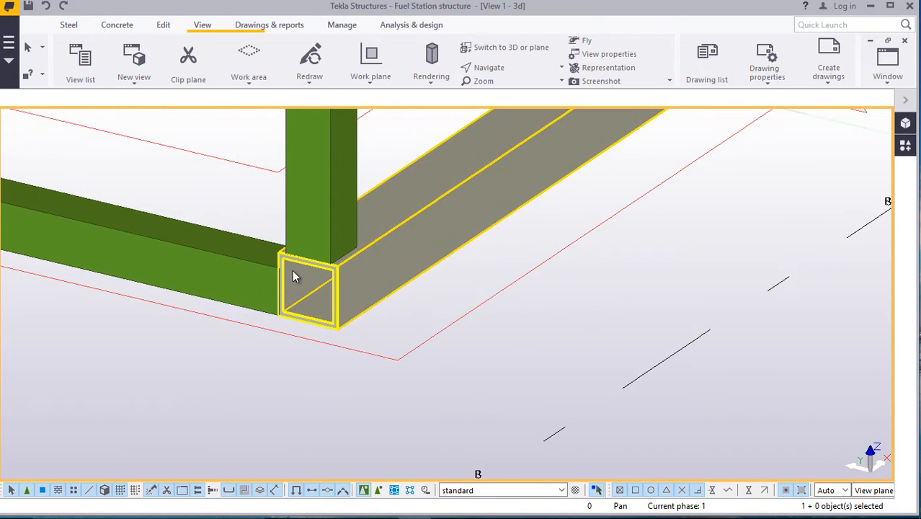
scroll(296, 273, down, 2)
scroll(257, 281, up, 2)
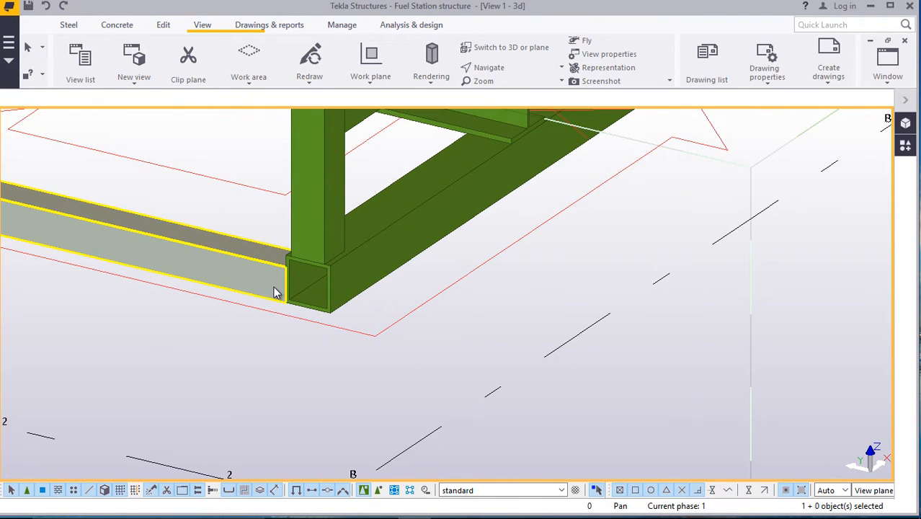
scroll(285, 289, down, 2)
scroll(294, 291, down, 3)
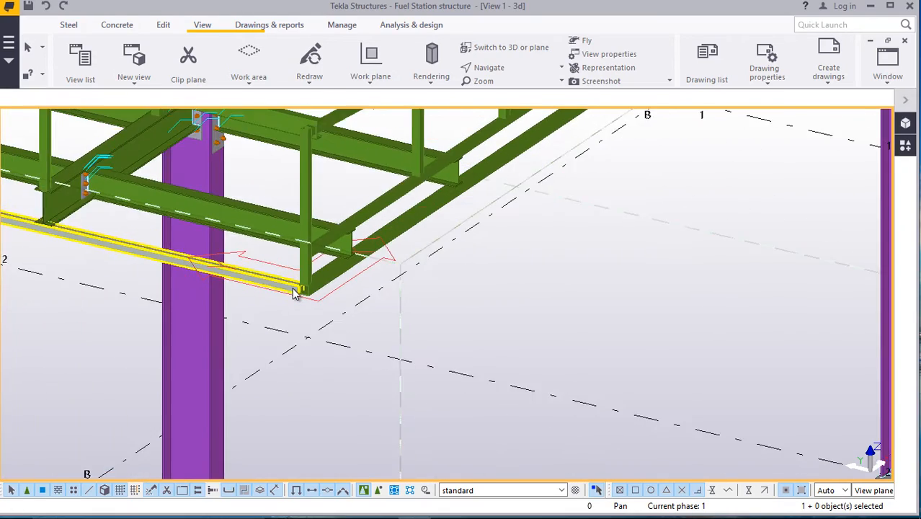
scroll(293, 292, down, 3)
scroll(292, 291, up, 2)
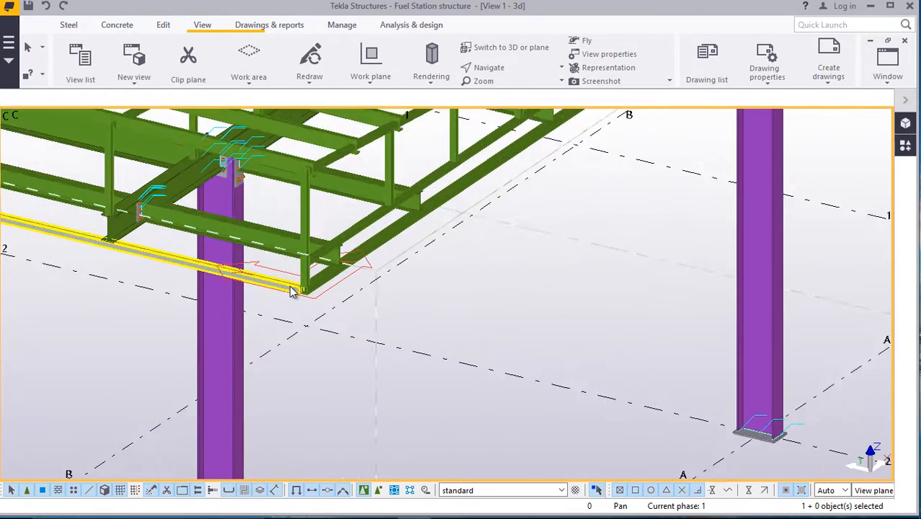
scroll(292, 291, up, 2)
scroll(284, 291, down, 3)
scroll(286, 291, up, 2)
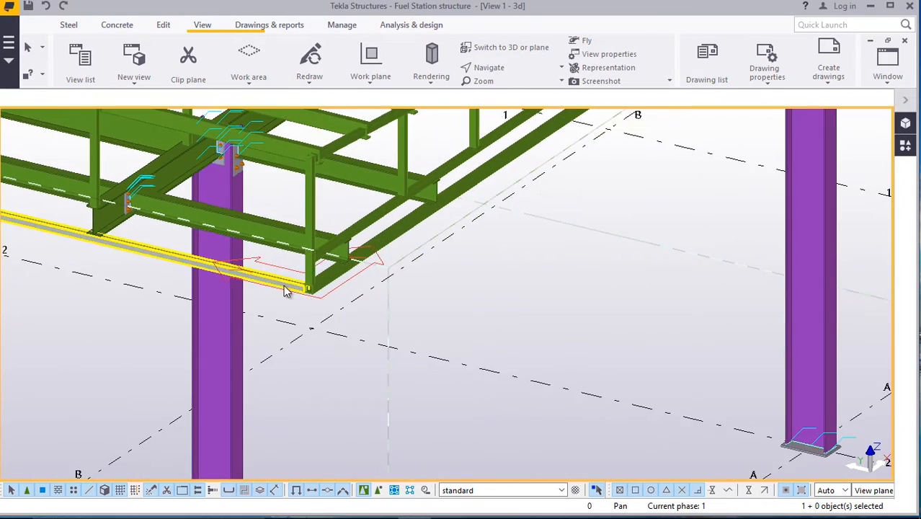
right_click(519, 287)
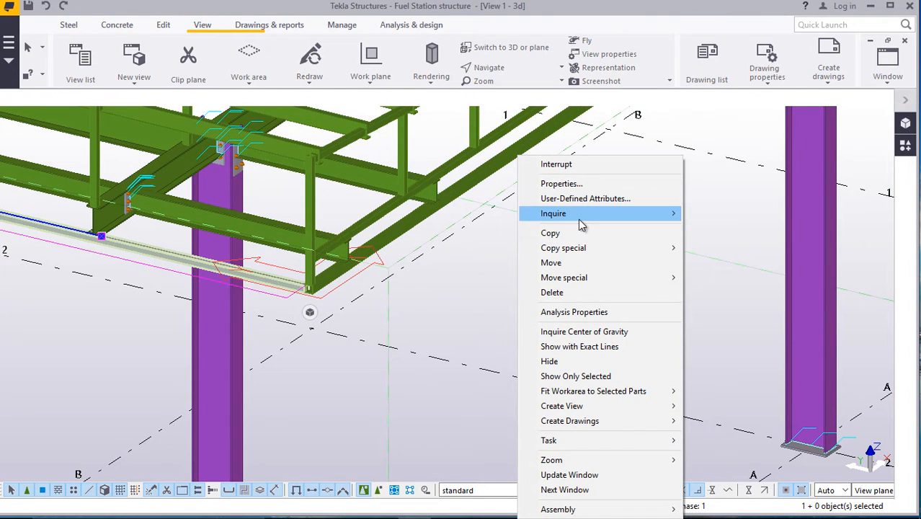
mouse_move(581, 251)
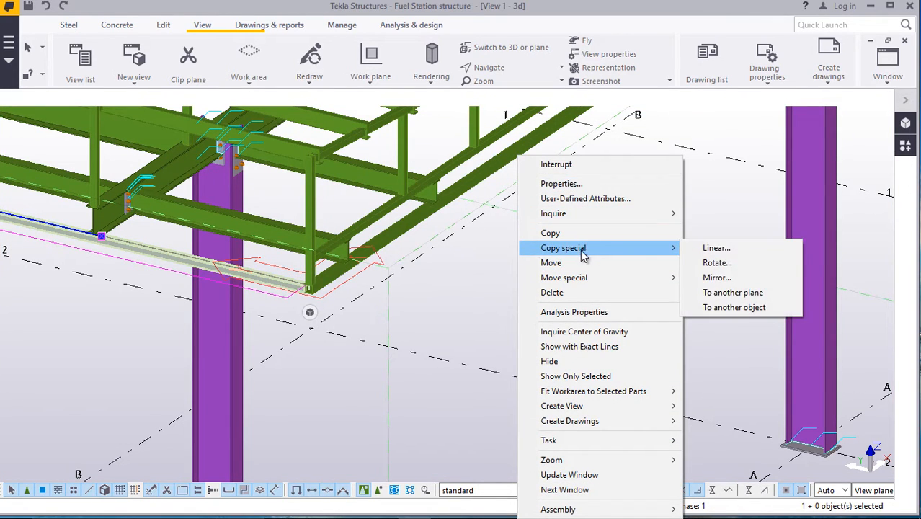
click(715, 247)
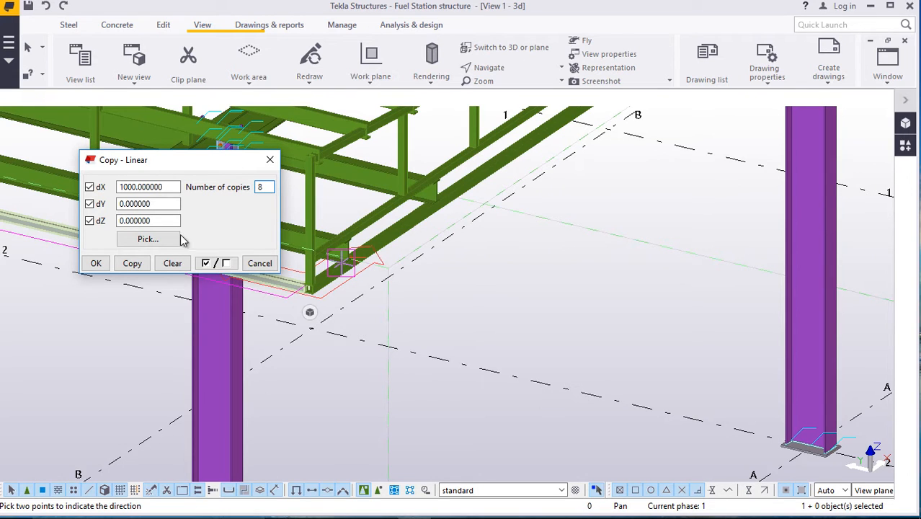
click(132, 264)
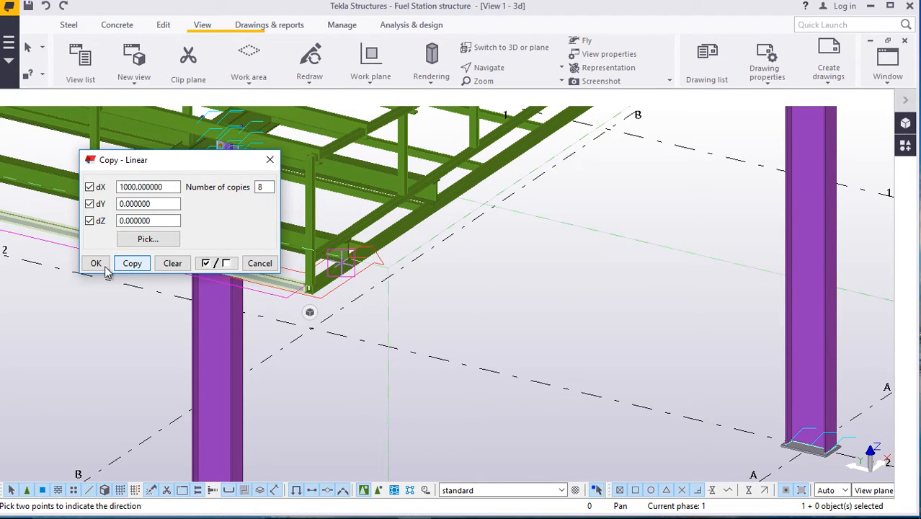
click(95, 264)
scroll(364, 367, down, 4)
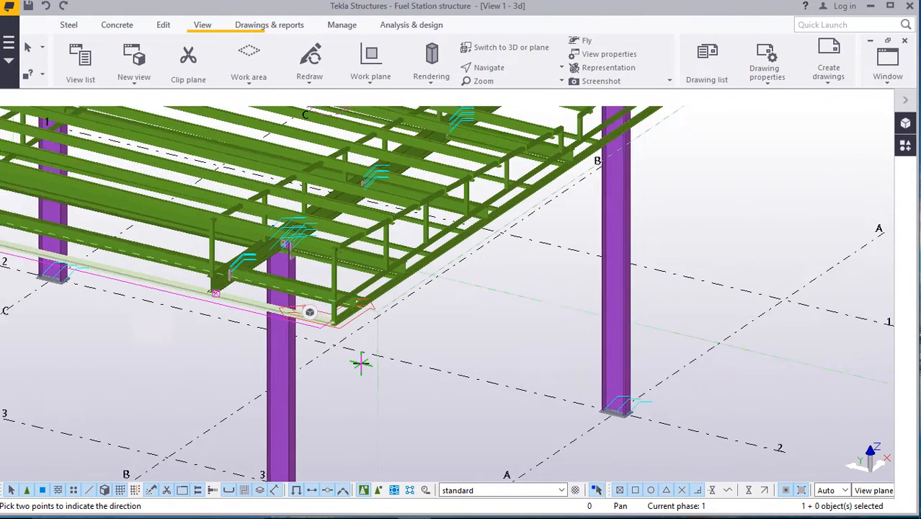
scroll(317, 296, up, 10)
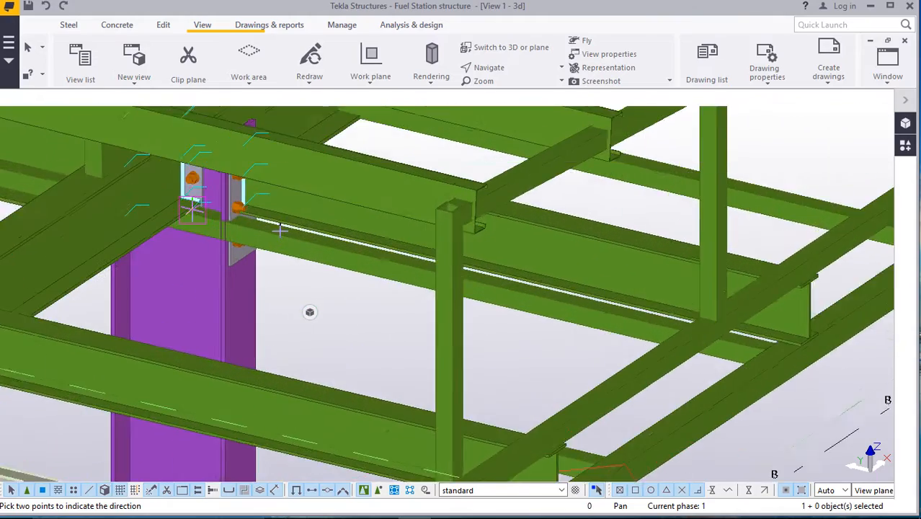
scroll(281, 229, down, 6)
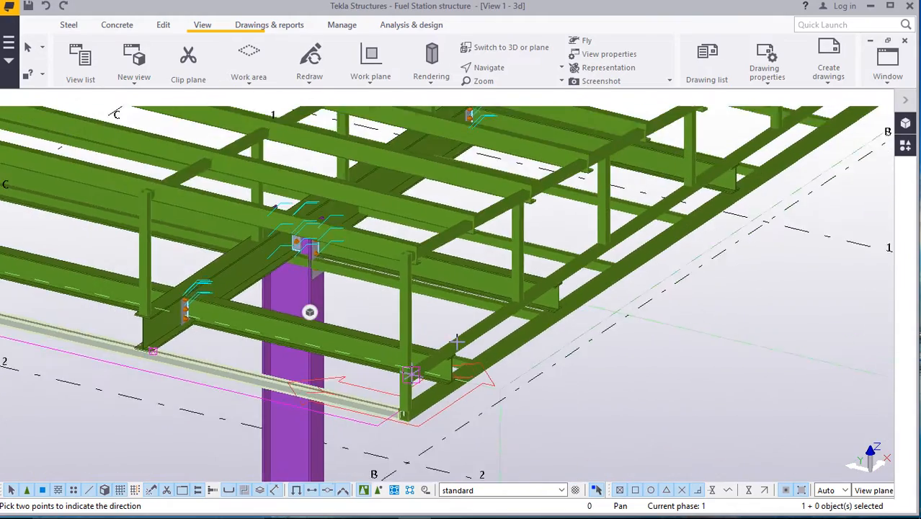
scroll(457, 343, down, 5)
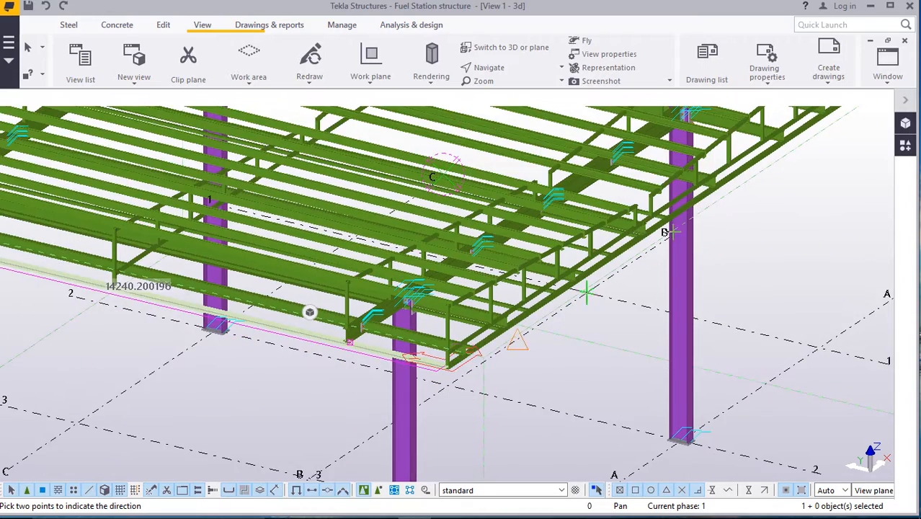
Examine the copied bottom tubes along the lower railing, starting from the canopy corner near grid lines B and 2.
scroll(588, 292, up, 6)
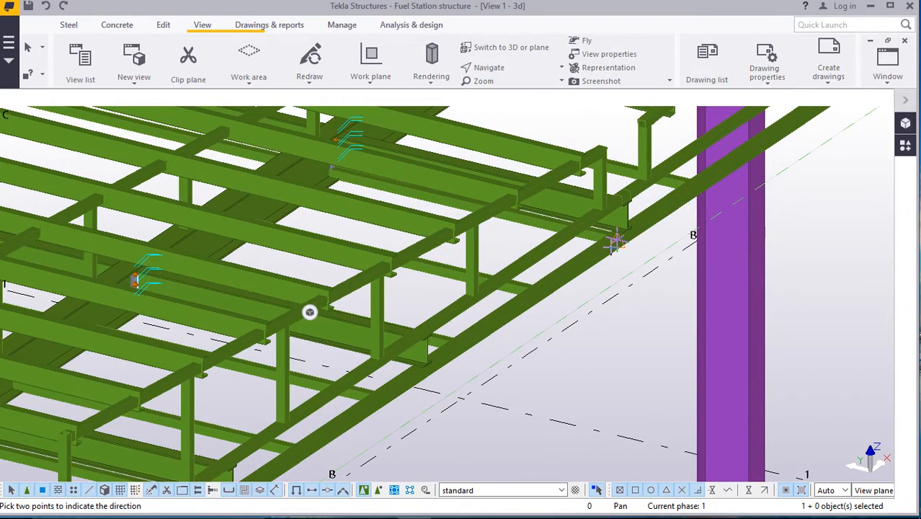
scroll(612, 242, down, 3)
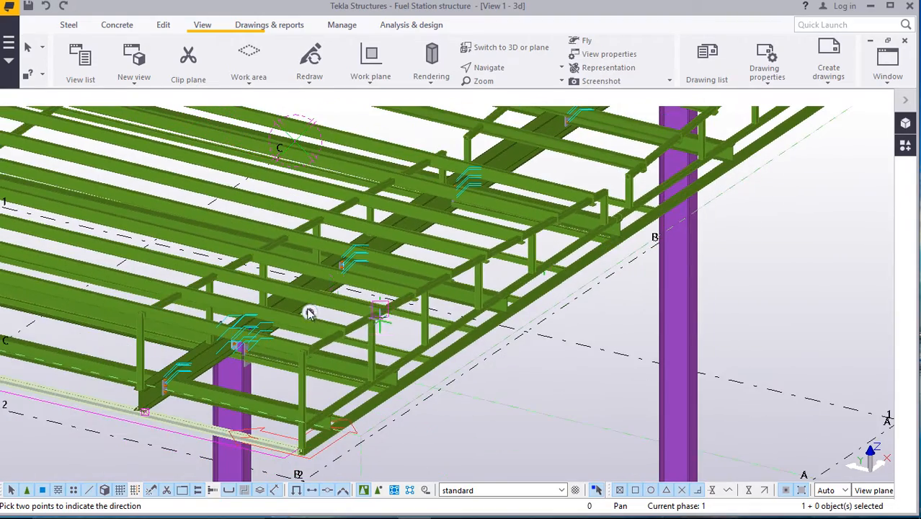
scroll(247, 366, up, 2)
scroll(246, 366, up, 5)
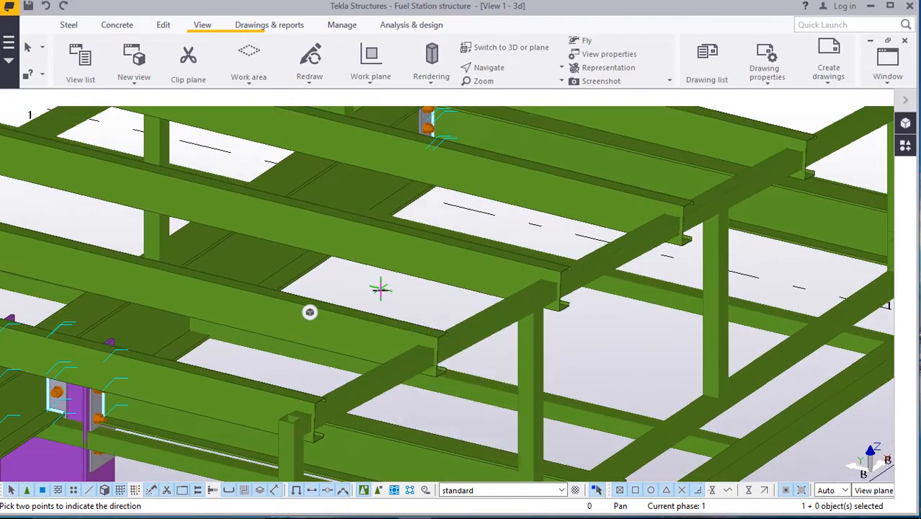
right_click(380, 288)
click(404, 297)
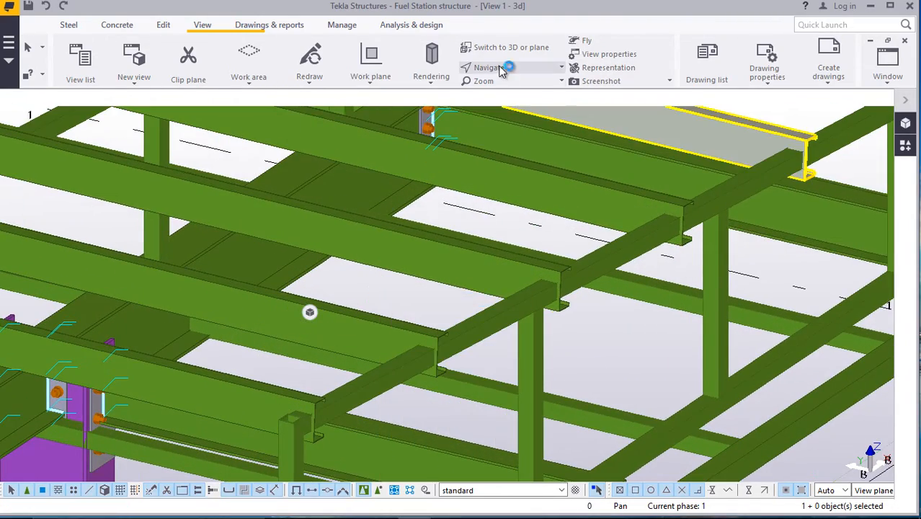
middle_drag(472, 368, 308, 315)
scroll(324, 265, down, 7)
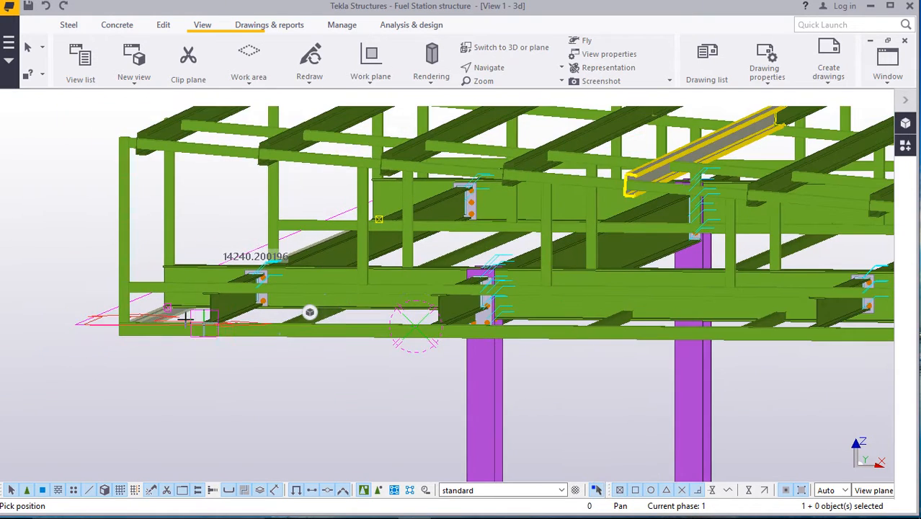
scroll(200, 314, up, 4)
scroll(195, 376, up, 2)
right_click(194, 380)
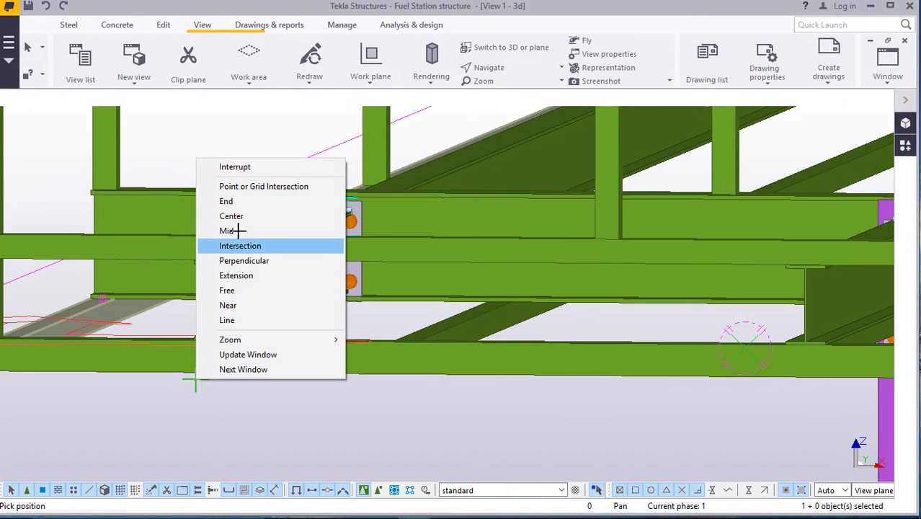
click(235, 167)
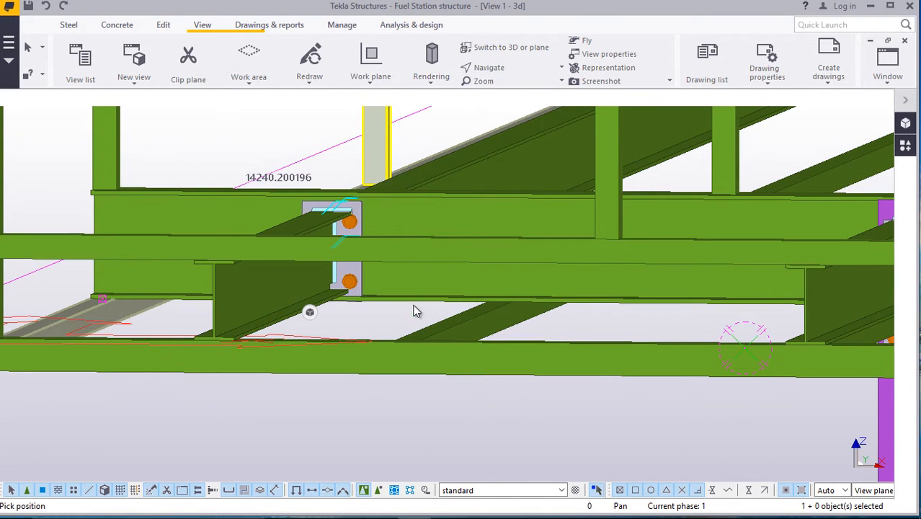
Orbit around the canopy end to check the spacing of the bottom tubes against the beams and railing posts.
mouse_move(414, 312)
ctrl+middle_down()
mouse_move(524, 302)
mouse_move(555, 255)
mouse_move(531, 238)
mouse_move(428, 250)
mouse_move(352, 347)
mouse_move(494, 353)
mouse_move(455, 227)
mouse_move(446, 240)
ctrl+middle_up()
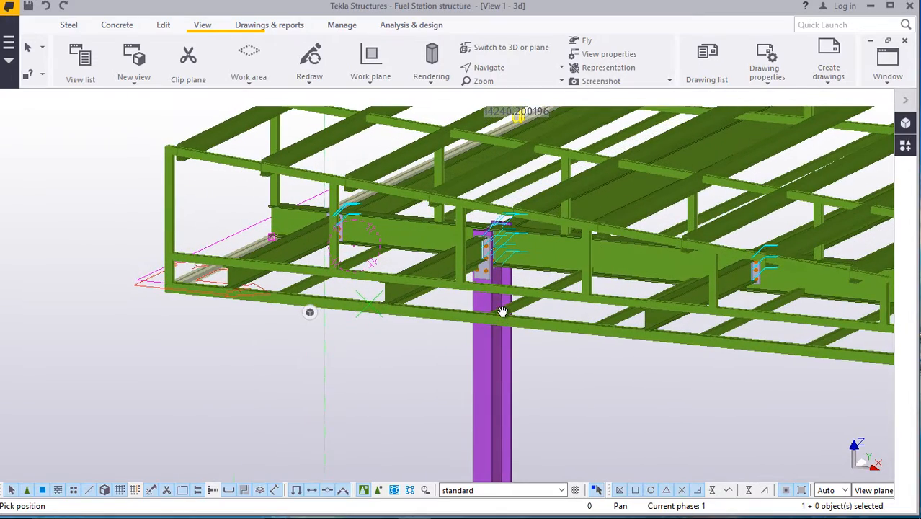
ctrl+middle_drag(624, 259, 596, 283)
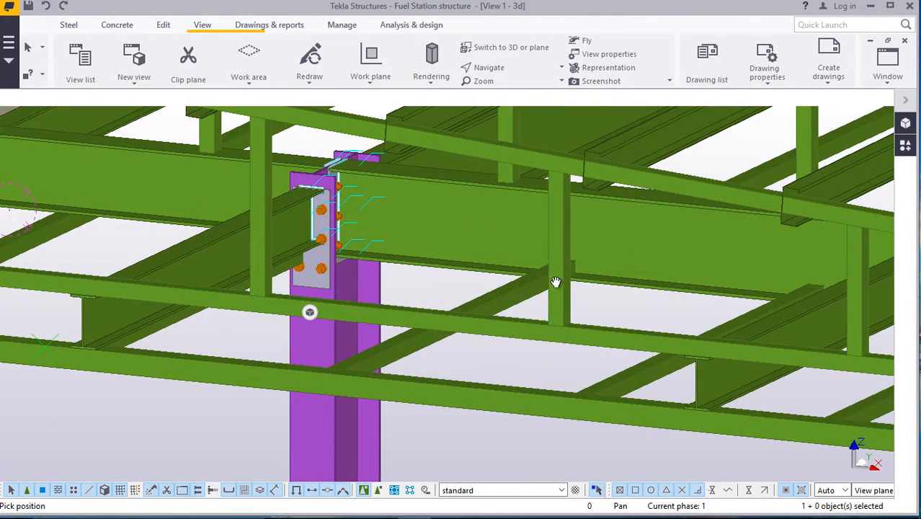
mouse_move(448, 287)
ctrl+middle_down()
mouse_move(407, 258)
mouse_move(452, 231)
mouse_move(457, 258)
mouse_move(497, 226)
mouse_move(555, 216)
mouse_move(665, 238)
mouse_move(323, 364)
mouse_move(310, 363)
mouse_move(411, 286)
mouse_move(378, 288)
mouse_move(231, 337)
ctrl+middle_up()
scroll(310, 360, up, 6)
scroll(309, 355, down, 8)
scroll(486, 344, down, 8)
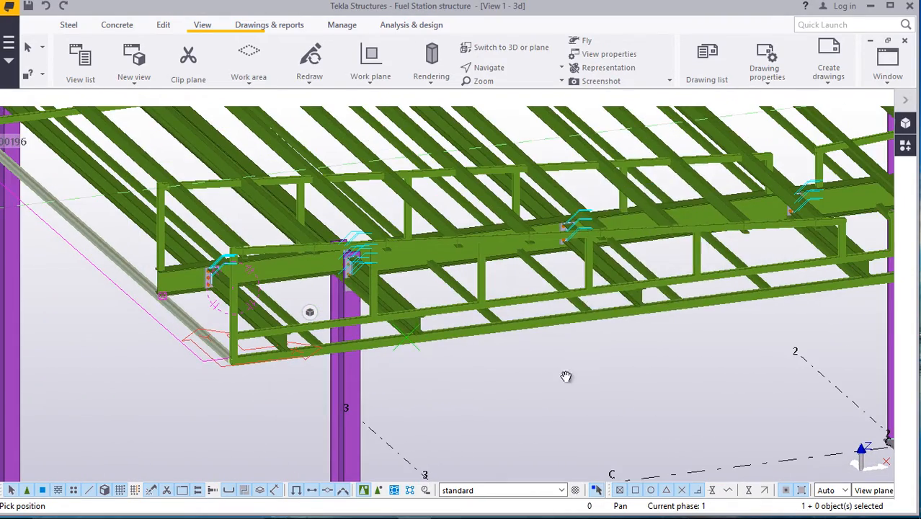
right_click(569, 162)
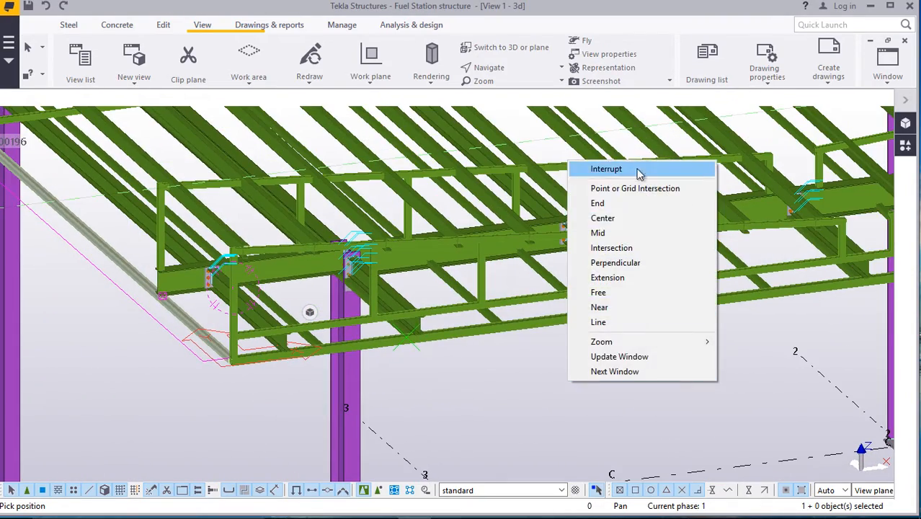
click(638, 170)
Copy the bottom tube beside the gap between the two railing halves linearly with dX 1000 and 6 copies.
scroll(329, 413, down, 1)
scroll(751, 361, up, 3)
scroll(320, 448, down, 2)
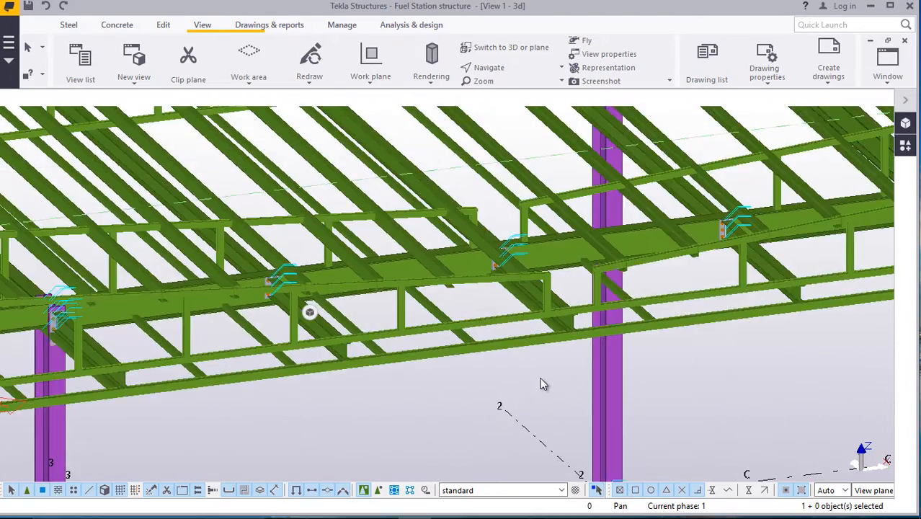
scroll(613, 345, up, 2)
scroll(703, 303, up, 1)
scroll(288, 404, down, 2)
scroll(240, 410, down, 1)
scroll(512, 335, up, 1)
scroll(361, 380, down, 1)
scroll(383, 378, up, 2)
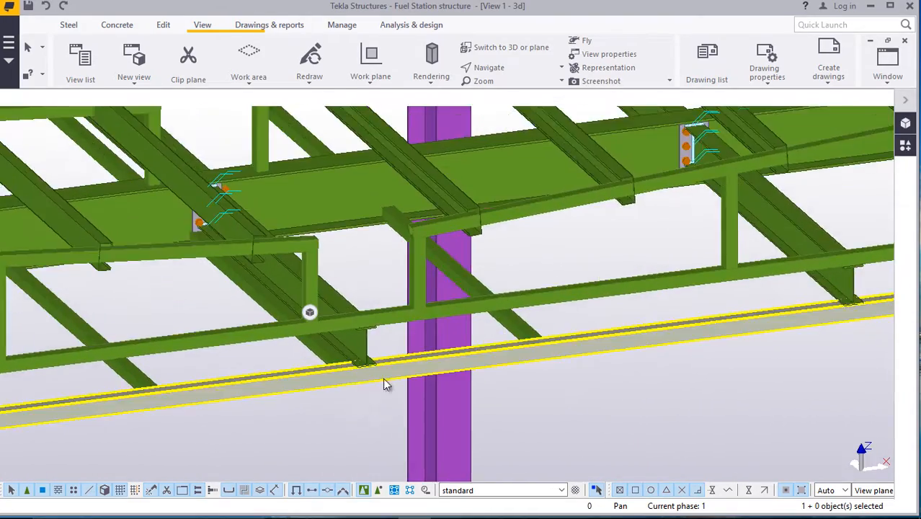
scroll(382, 378, up, 2)
right_click(594, 400)
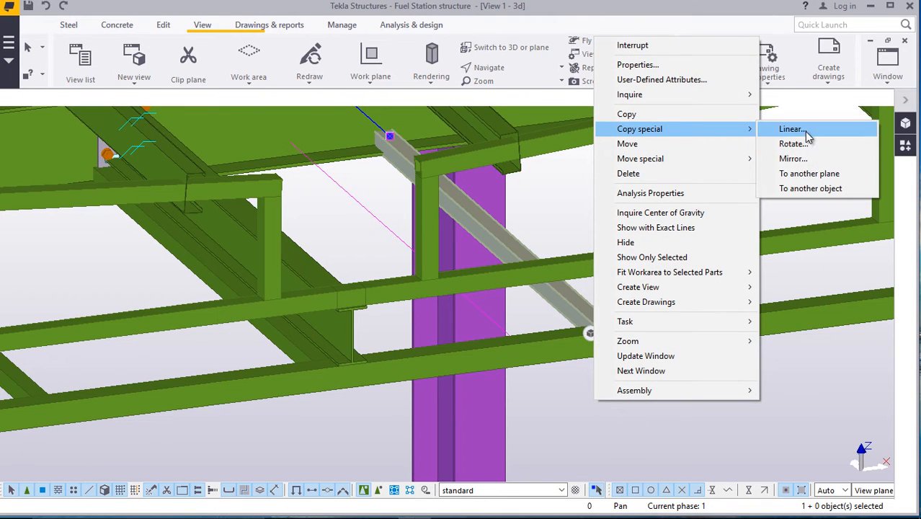
click(792, 129)
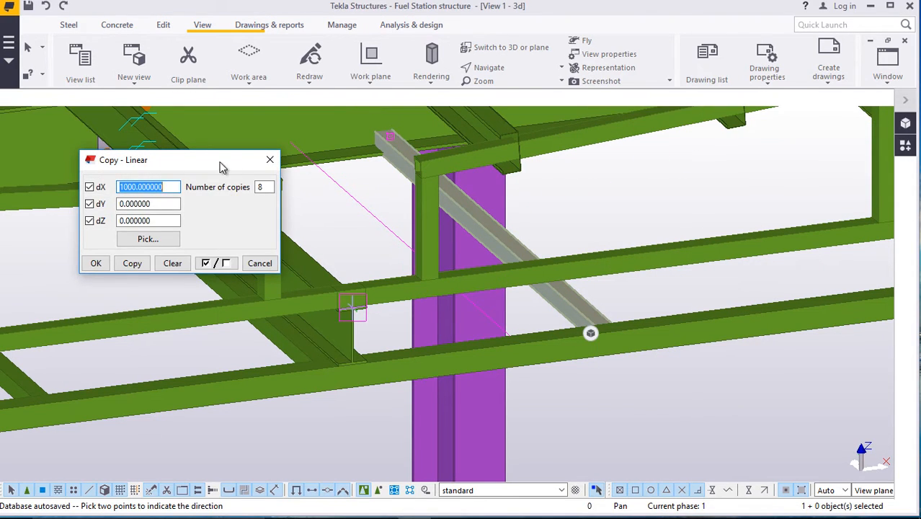
drag(222, 167, 712, 195)
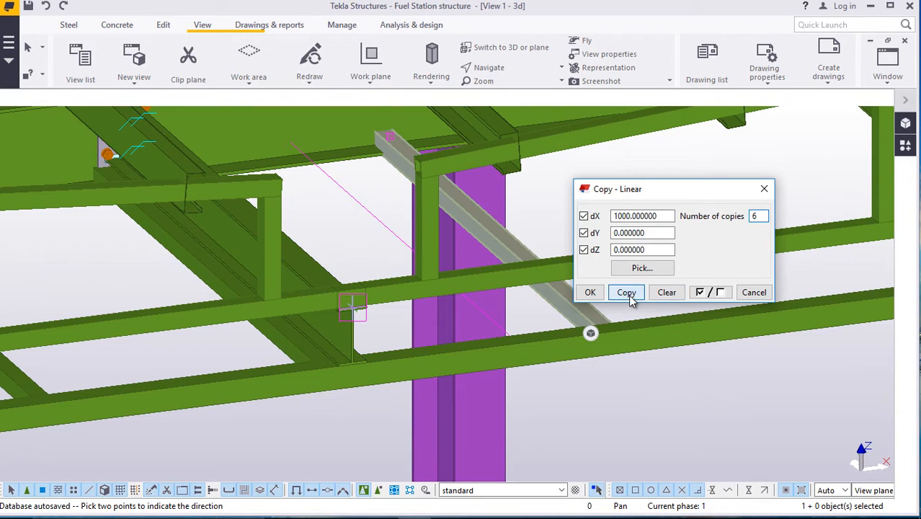
click(590, 292)
scroll(441, 382, down, 5)
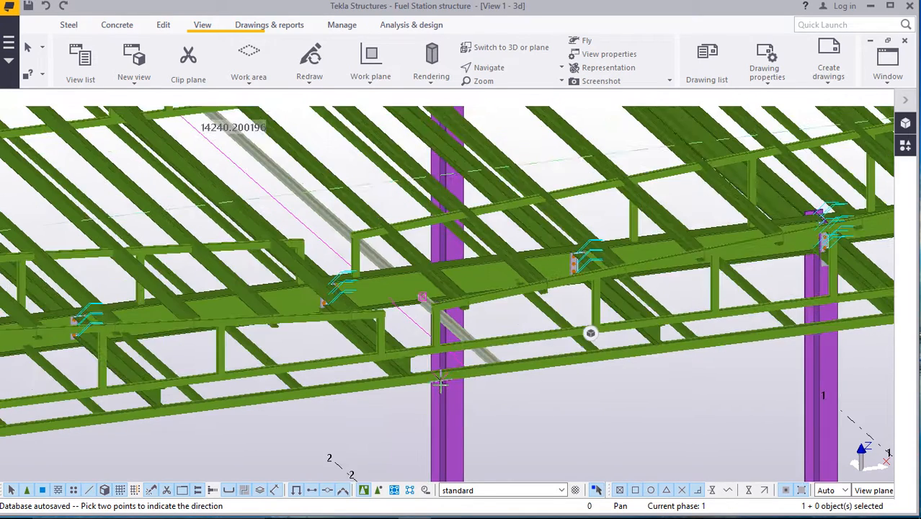
scroll(441, 385, down, 3)
scroll(793, 347, up, 8)
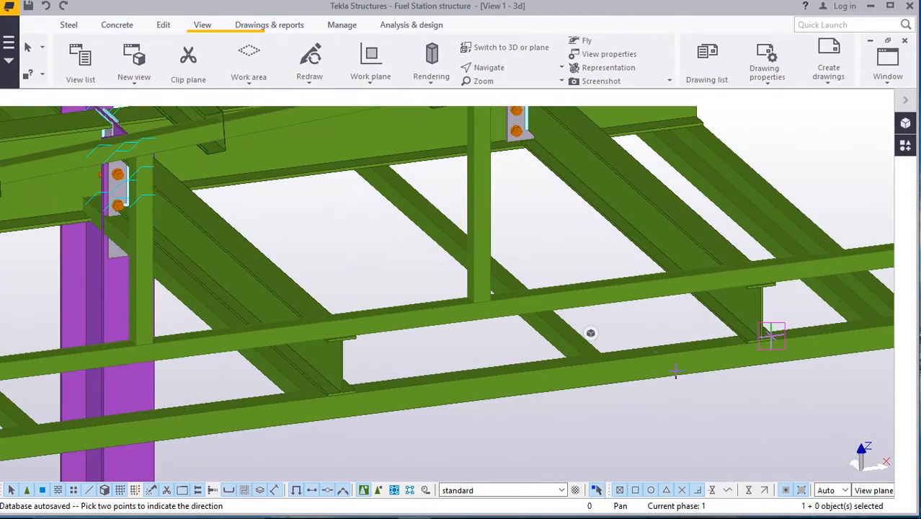
right_click(684, 414)
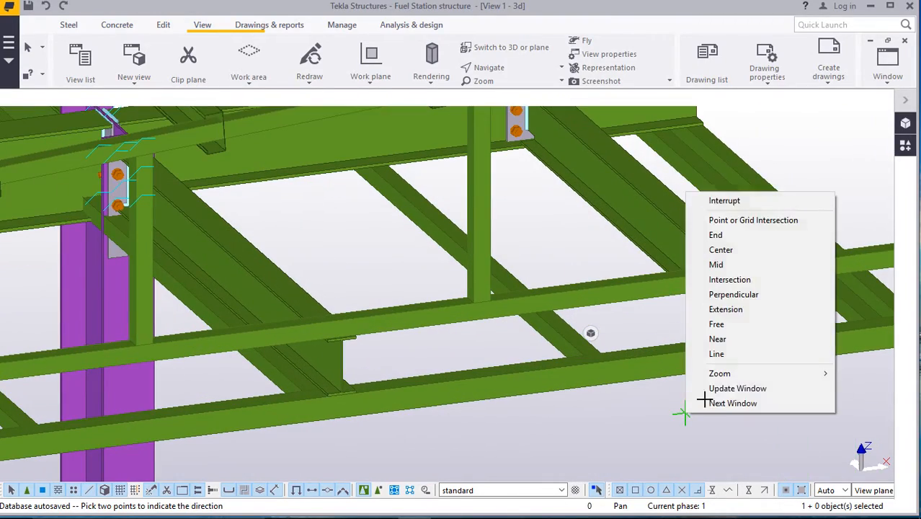
click(724, 201)
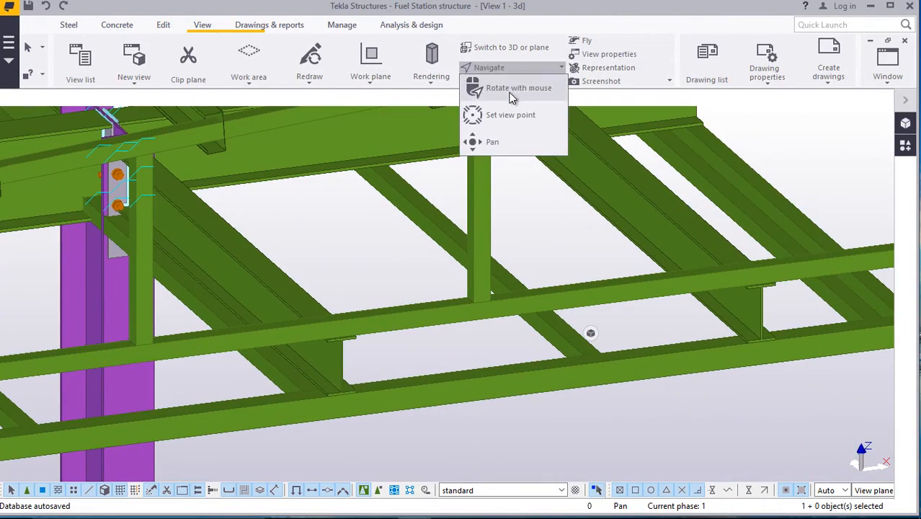
Delete the extra tube lying directly beside the edge tube at the canopy corner near grid line A.
ctrl+middle_drag(744, 280, 664, 372)
scroll(664, 372, up, 5)
right_click(691, 222)
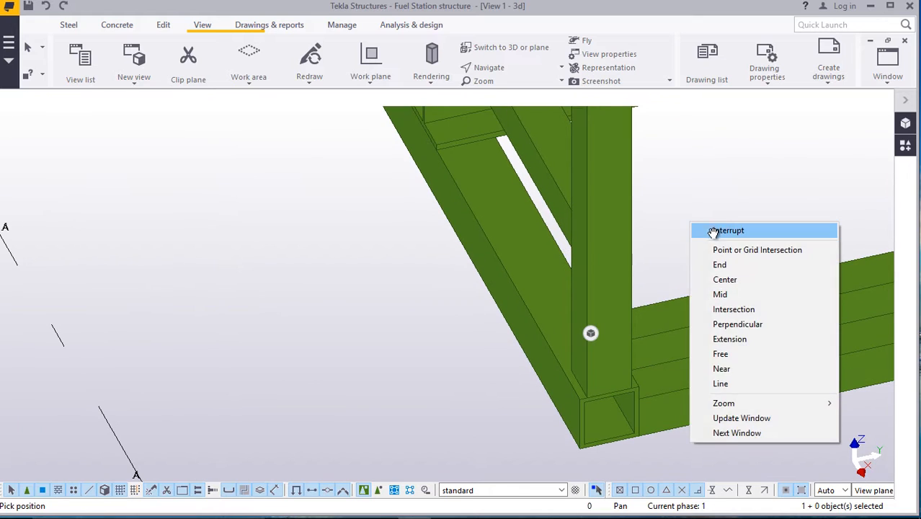
click(713, 231)
right_click(696, 328)
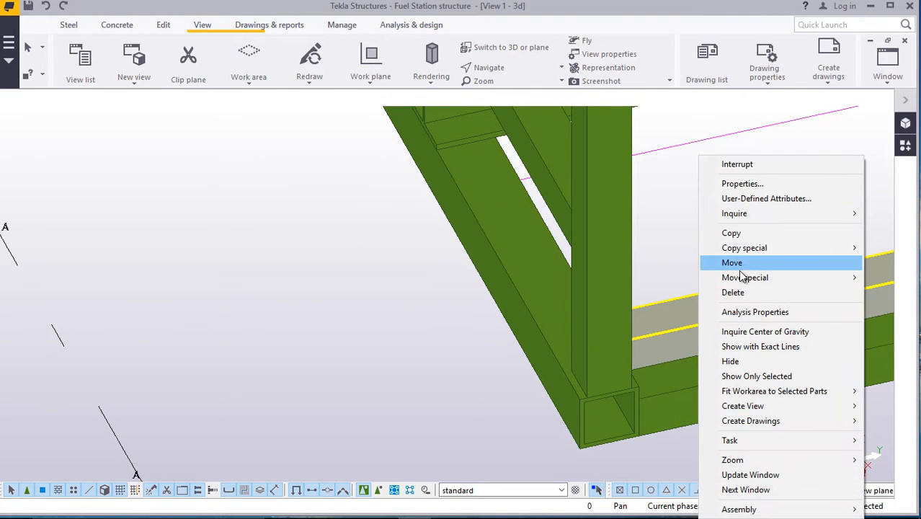
click(713, 297)
ctrl+middle_drag(713, 300, 614, 328)
scroll(615, 322, down, 1)
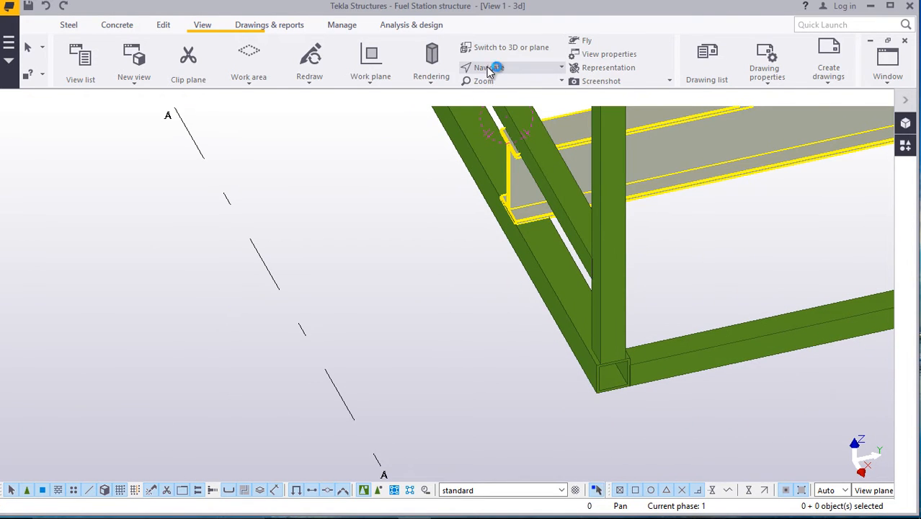
Examine from several angles where the bottom tubes run close to the I-beam ends on the lower railing.
ctrl+middle_drag(586, 290, 738, 211)
ctrl+middle_drag(685, 240, 390, 264)
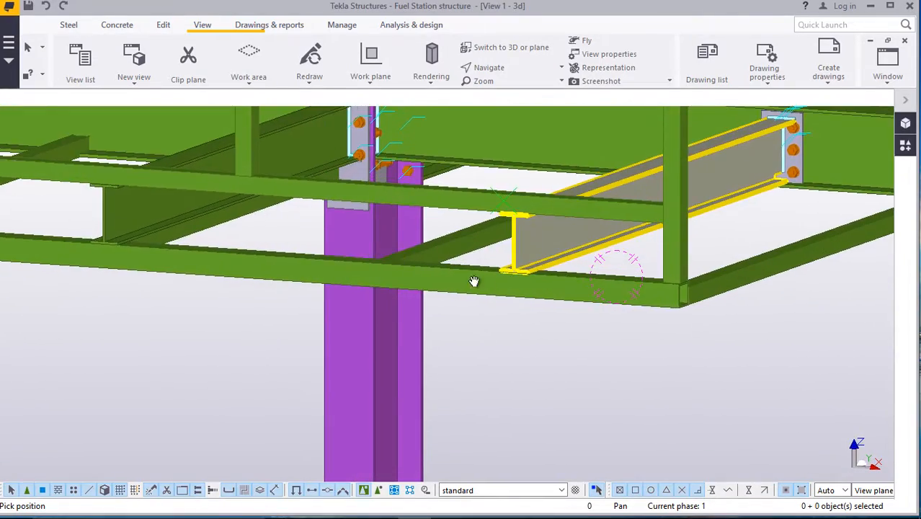
ctrl+middle_drag(474, 281, 440, 214)
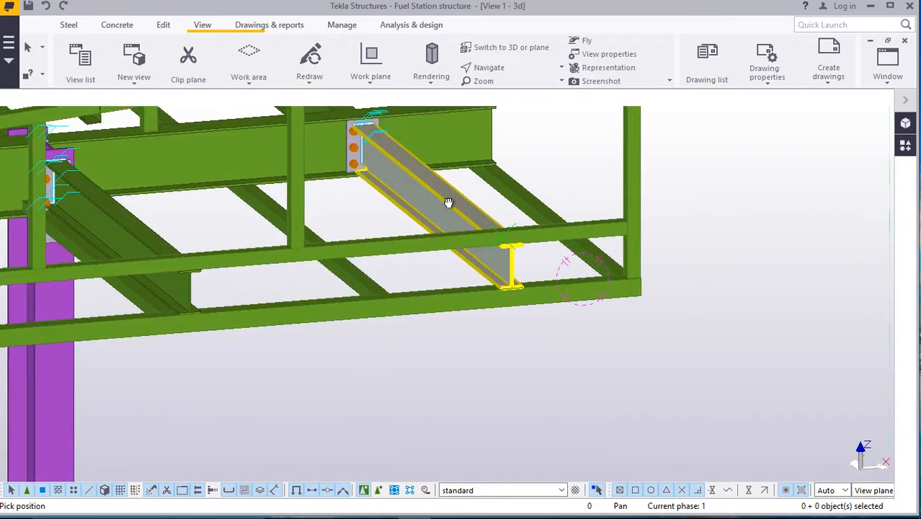
ctrl+middle_drag(449, 204, 386, 229)
scroll(146, 290, up, 7)
scroll(166, 309, up, 5)
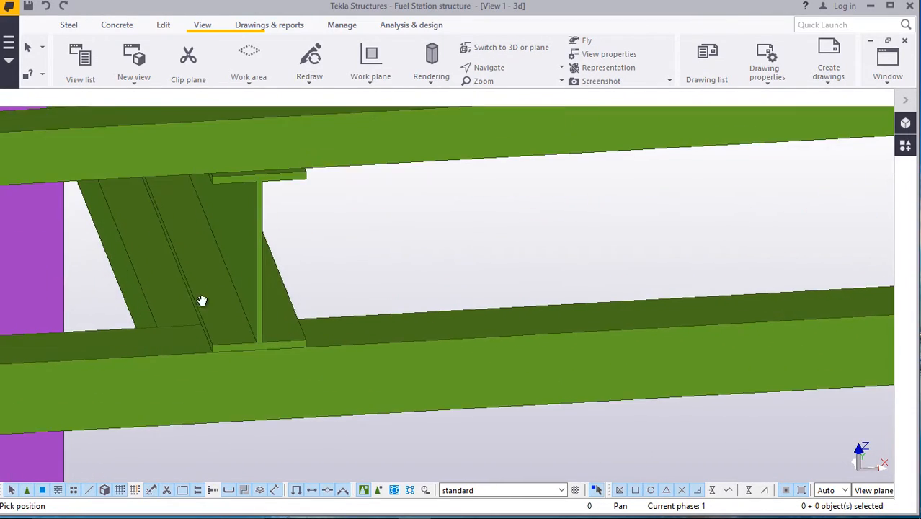
ctrl+middle_drag(201, 301, 335, 206)
scroll(339, 196, down, 3)
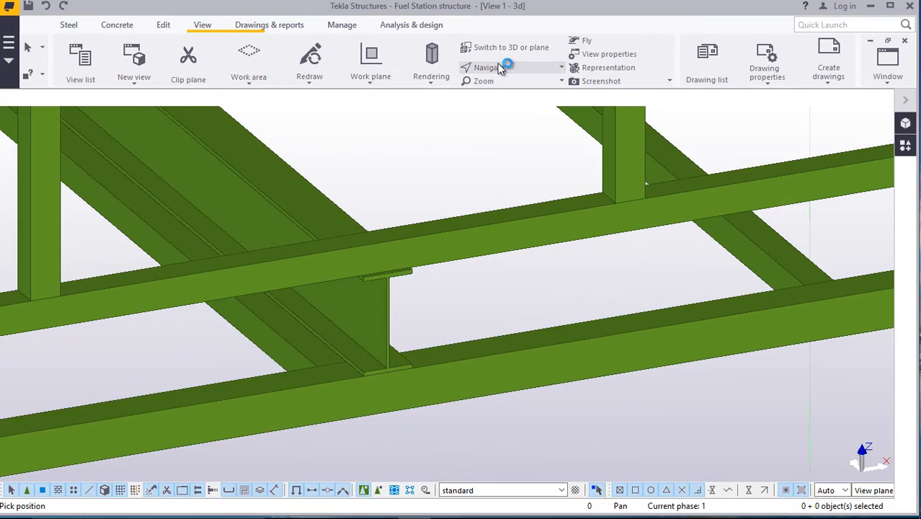
scroll(440, 296, down, 3)
ctrl+middle_drag(385, 324, 297, 296)
scroll(354, 298, up, 10)
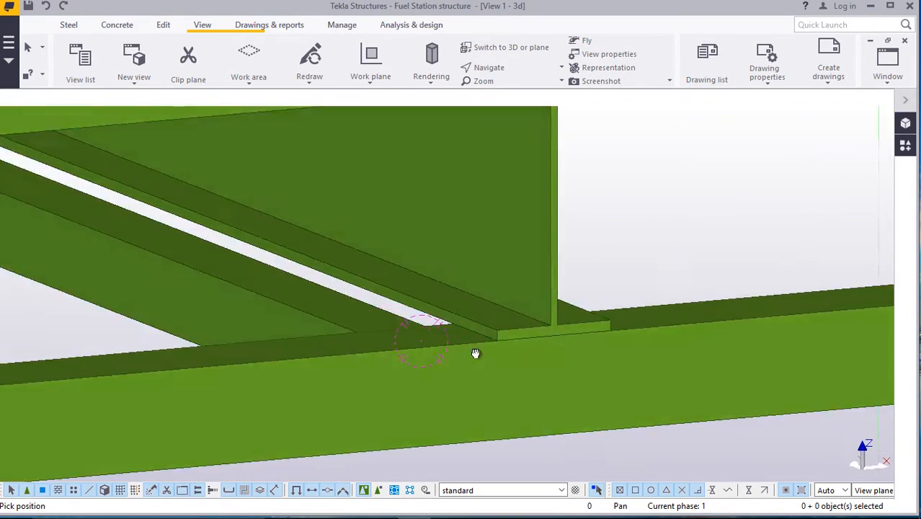
ctrl+middle_drag(475, 353, 322, 340)
Move the bottom tube under the I-beam flange 200 mm along the railing, away from the beam.
right_click(322, 339)
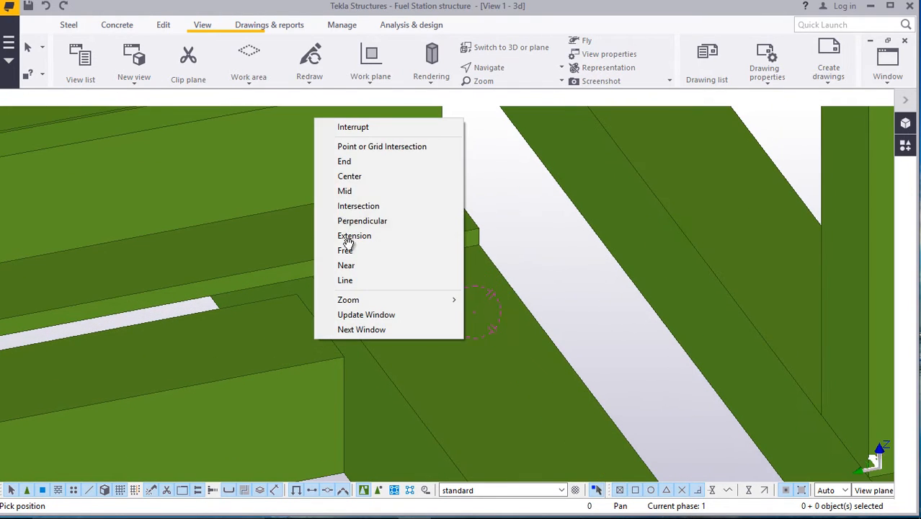
click(345, 128)
click(274, 351)
right_click(271, 343)
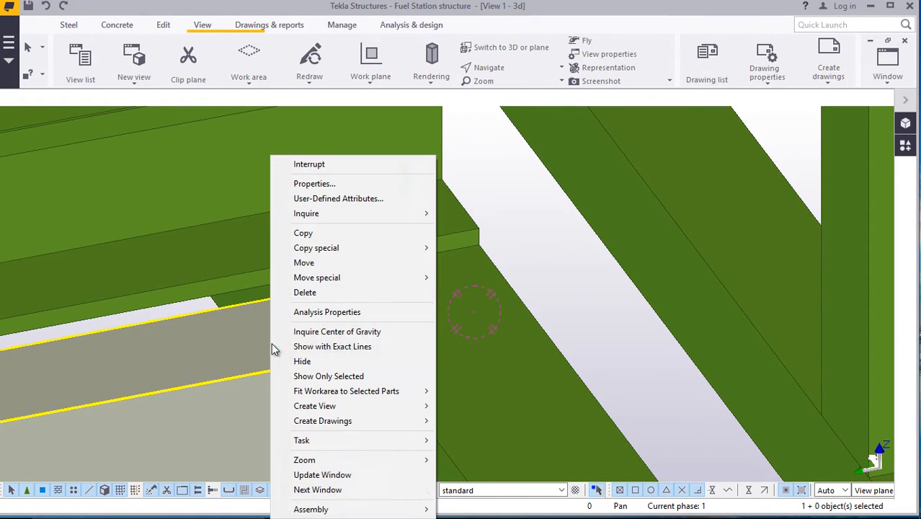
click(304, 262)
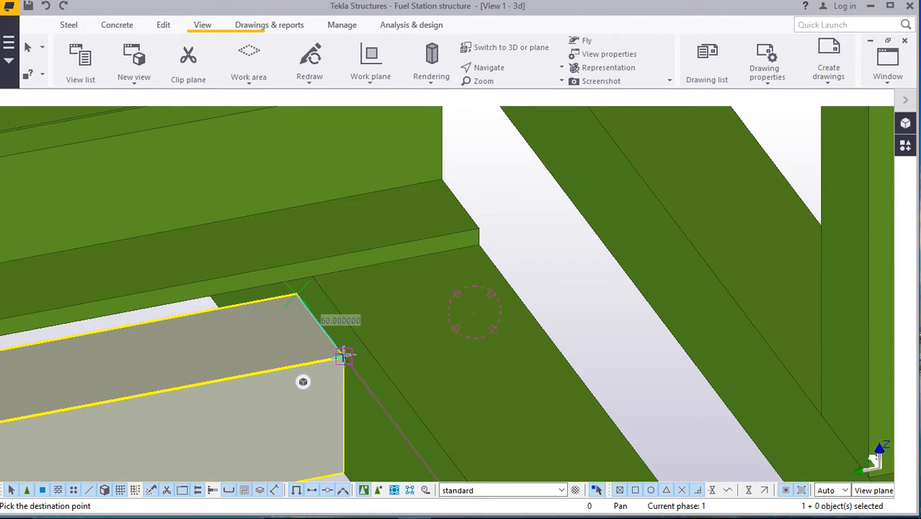
text(200)
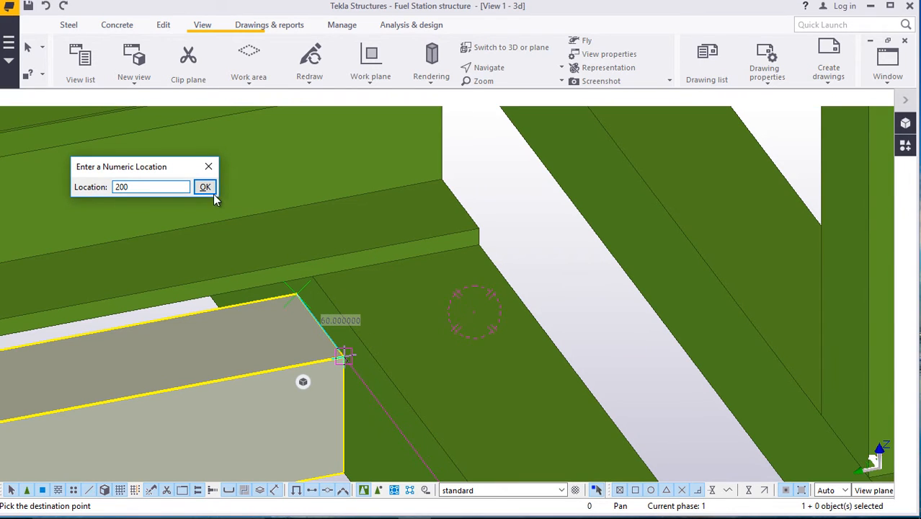
click(212, 192)
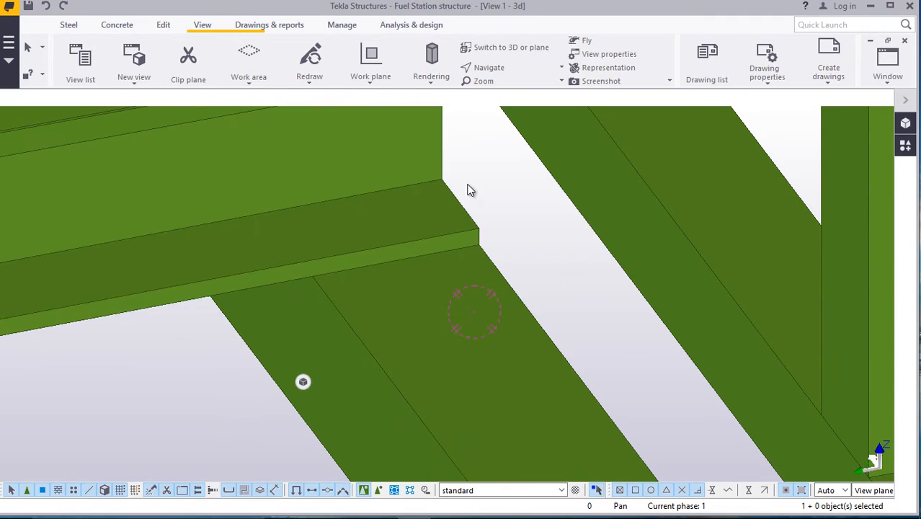
right_click(491, 173)
click(526, 165)
Examine from several angles how the bottom tube ends meet the I-beam's lower flange along the lower railing.
scroll(457, 221, down, 5)
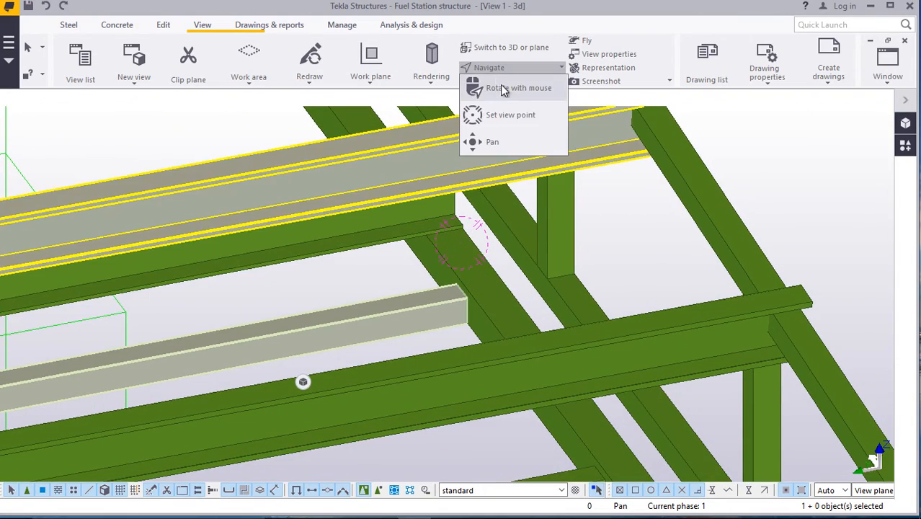
ctrl+middle_drag(473, 301, 190, 249)
scroll(460, 273, down, 2)
scroll(555, 318, down, 3)
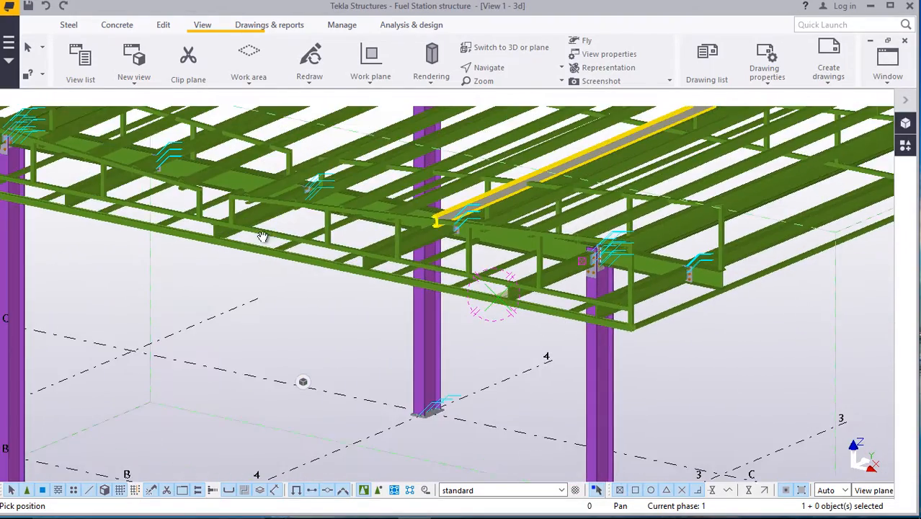
ctrl+middle_drag(263, 237, 207, 183)
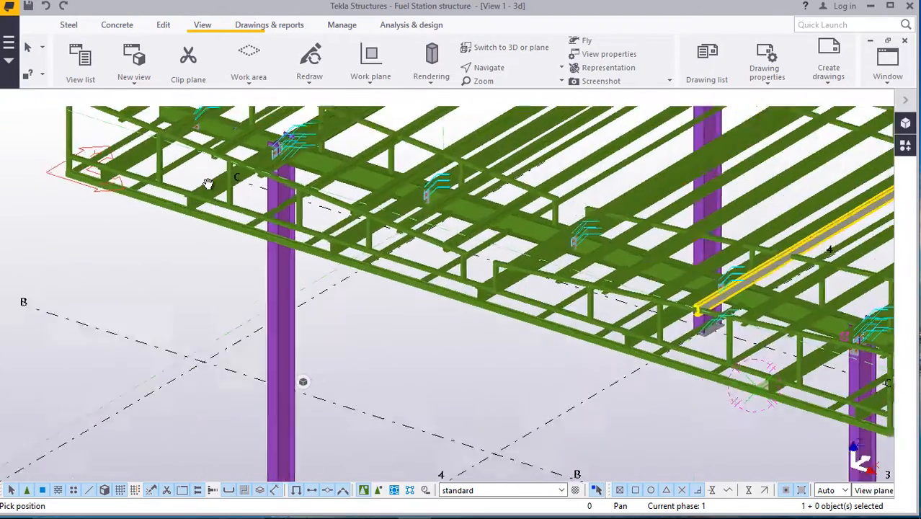
scroll(207, 182, up, 2)
scroll(510, 290, down, 1)
scroll(403, 188, up, 3)
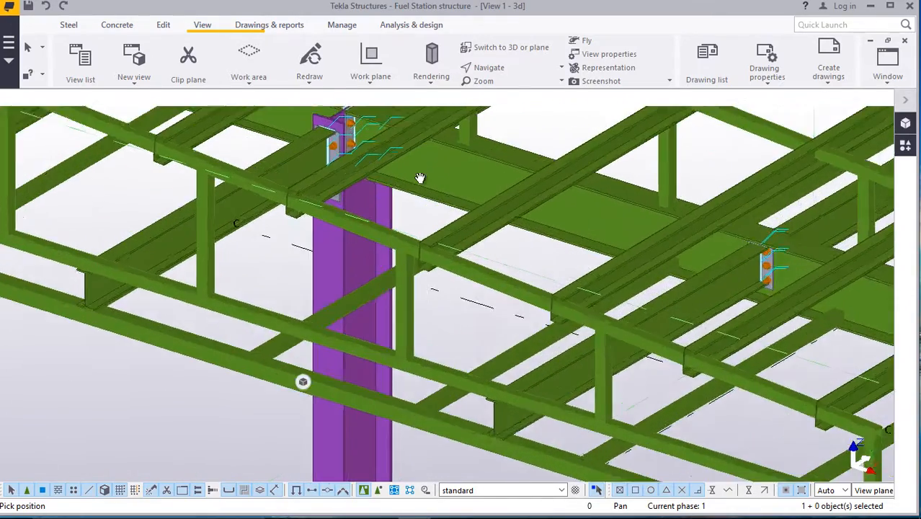
ctrl+middle_drag(420, 177, 402, 226)
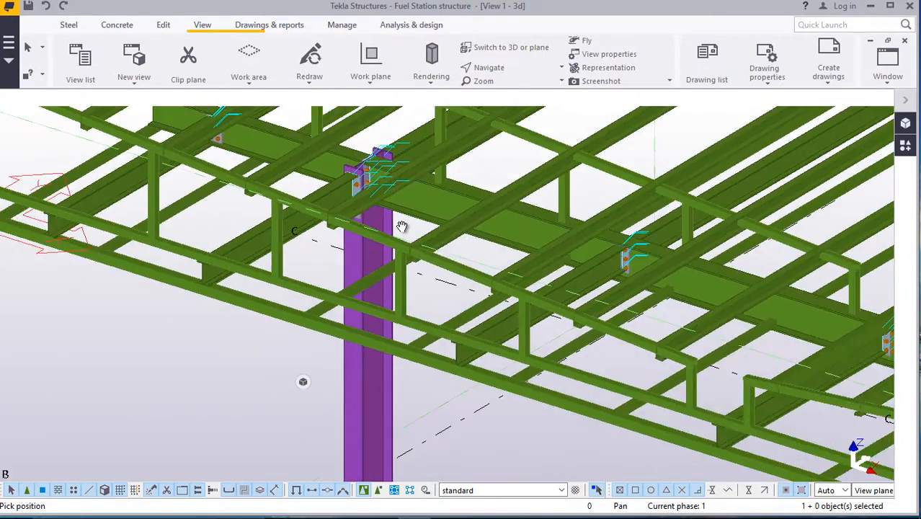
scroll(401, 226, down, 4)
scroll(754, 344, up, 5)
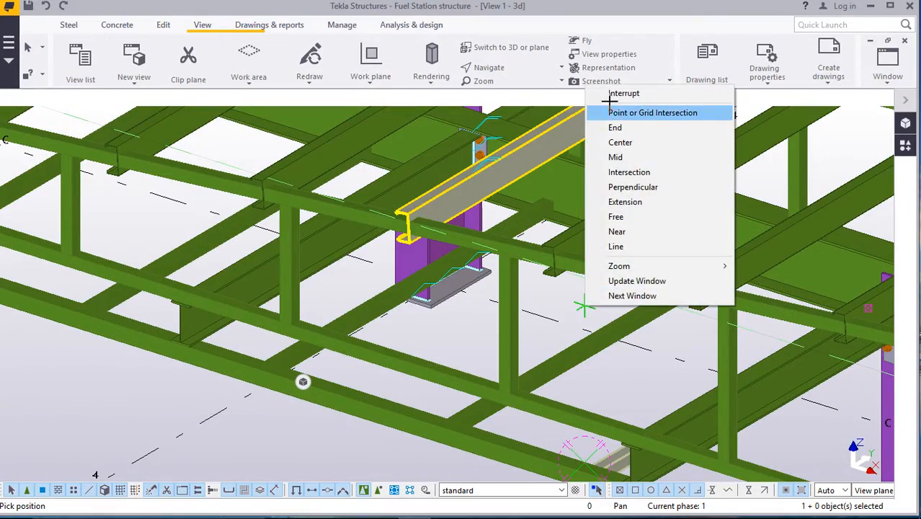
ctrl+middle_drag(504, 309, 735, 341)
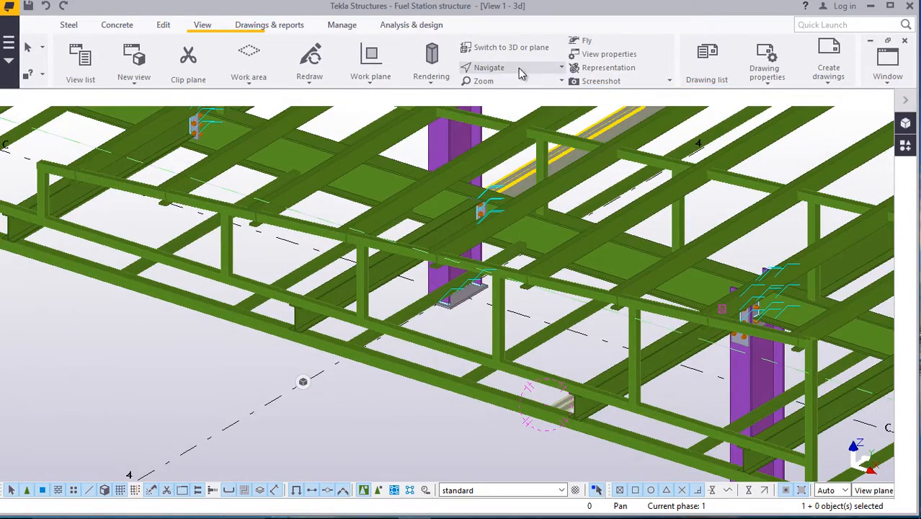
scroll(587, 321, up, 5)
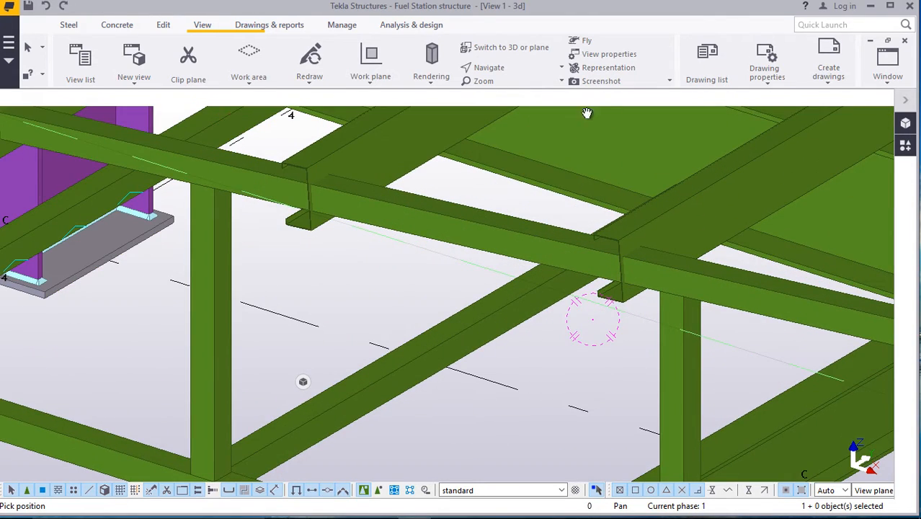
ctrl+middle_drag(599, 311, 590, 187)
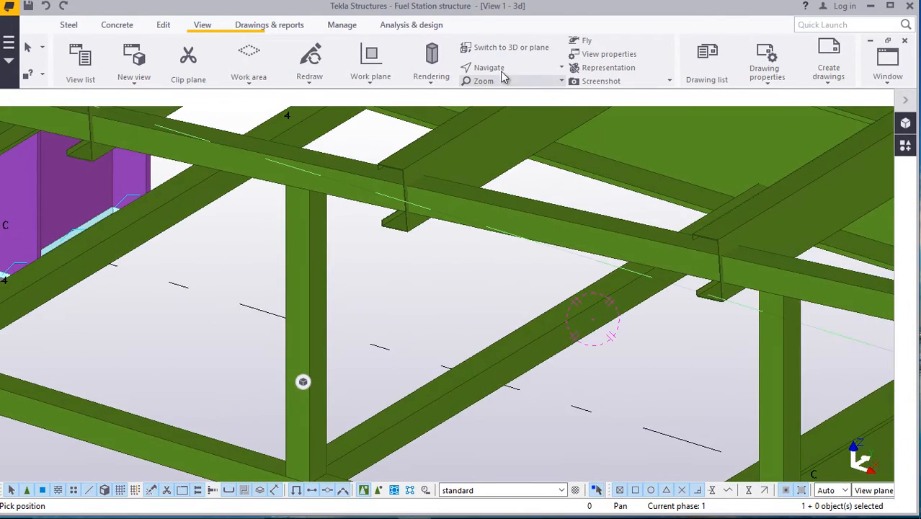
ctrl+middle_drag(660, 288, 705, 366)
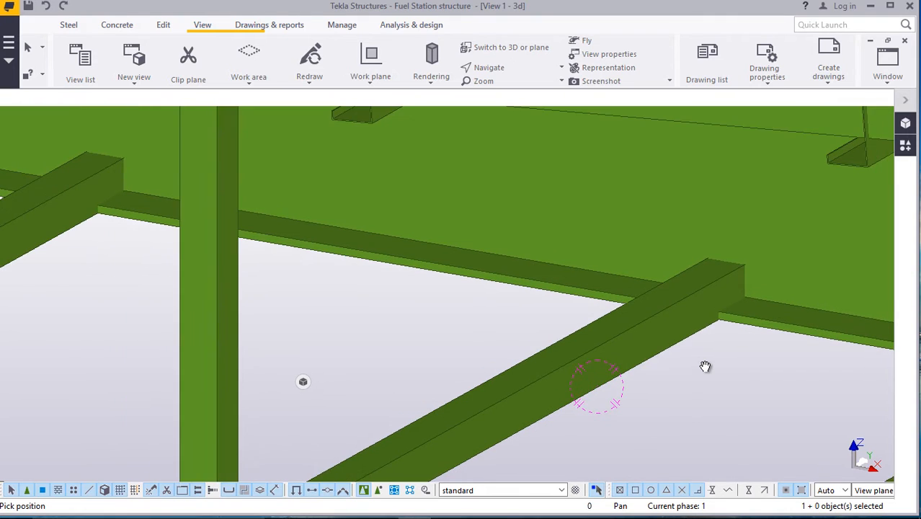
right_click(704, 366)
click(735, 153)
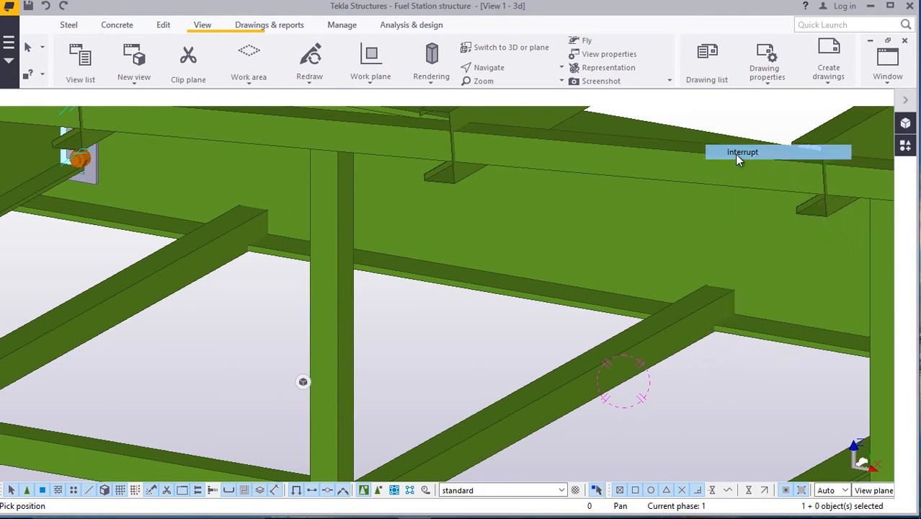
Select the first five bottom tubes whose ends run into the I-beam flange, up to the gap between the railing halves.
click(670, 352)
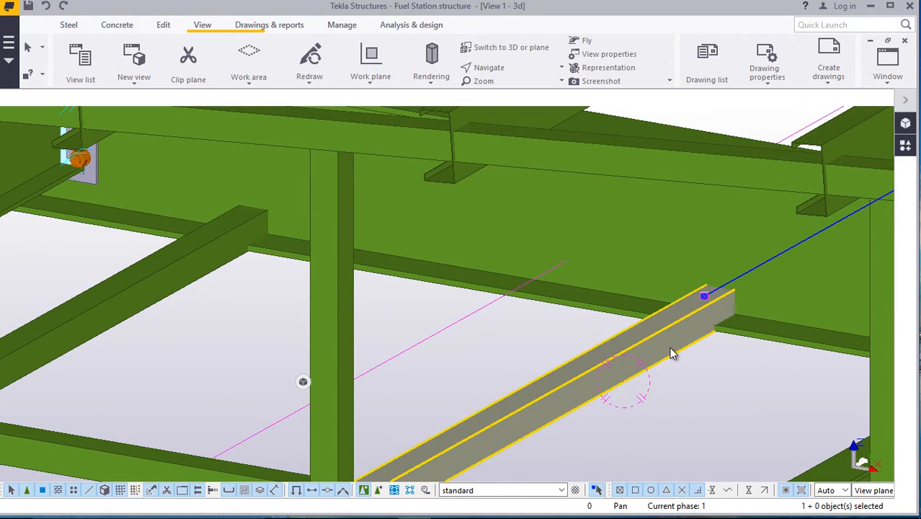
ctrl+click(190, 290)
scroll(596, 403, down, 3)
scroll(211, 301, up, 3)
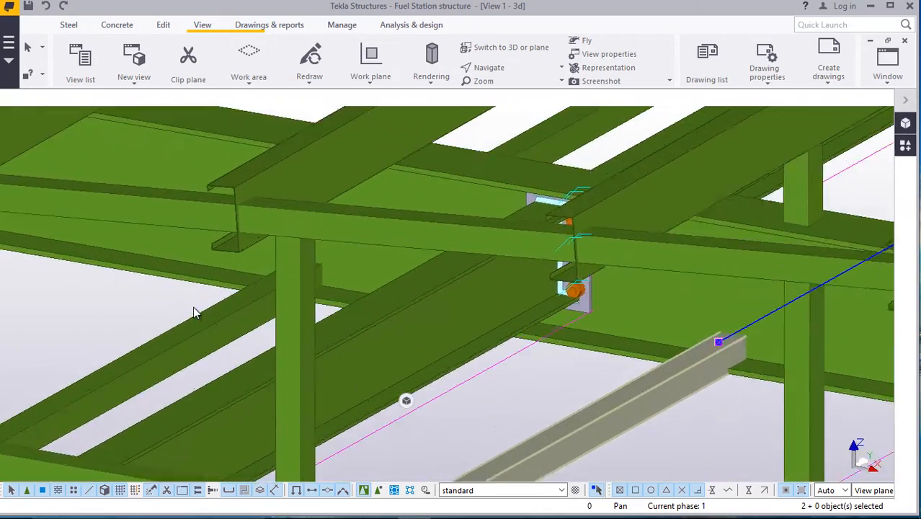
scroll(195, 310, up, 1)
ctrl+click(214, 320)
scroll(524, 341, down, 4)
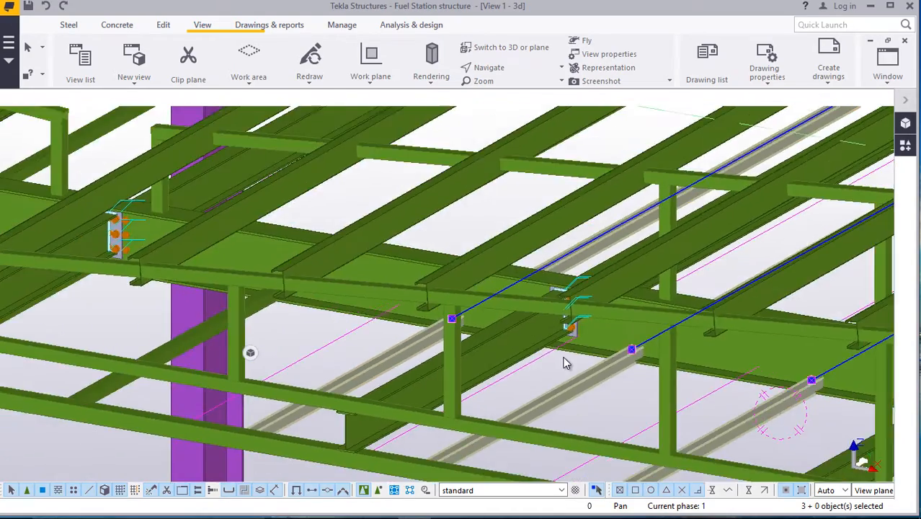
scroll(252, 350, up, 5)
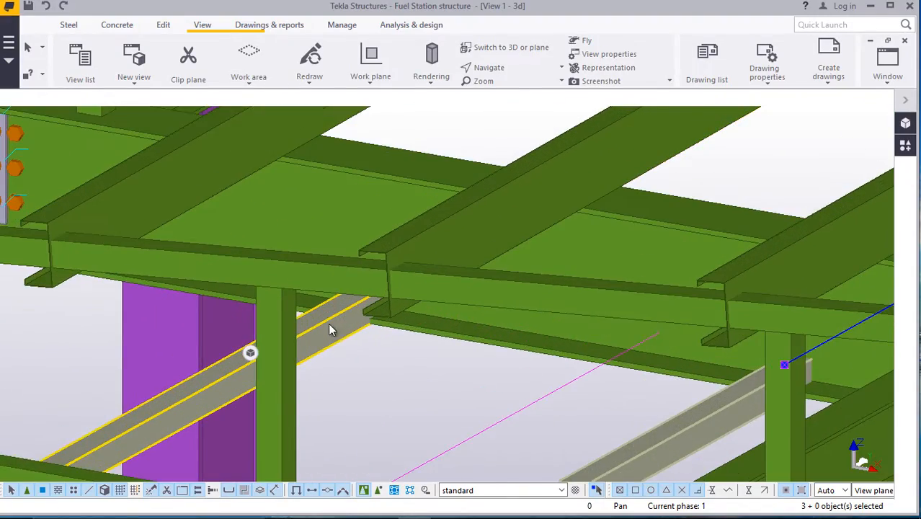
ctrl+click(327, 323)
scroll(328, 323, down, 4)
scroll(191, 317, up, 5)
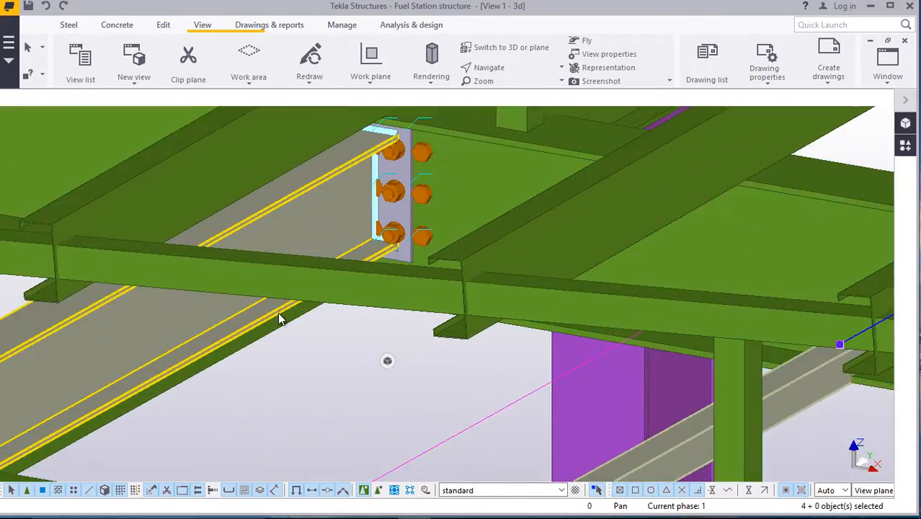
scroll(281, 315, down, 6)
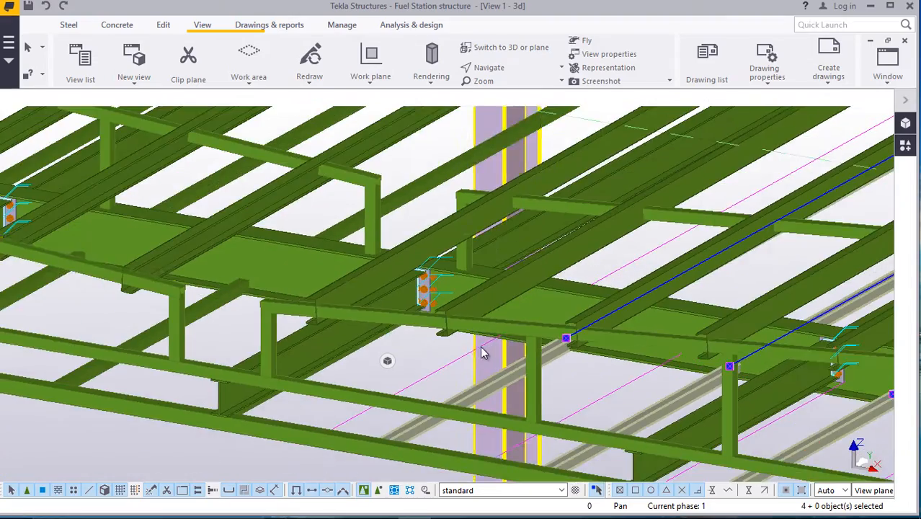
scroll(164, 288, up, 6)
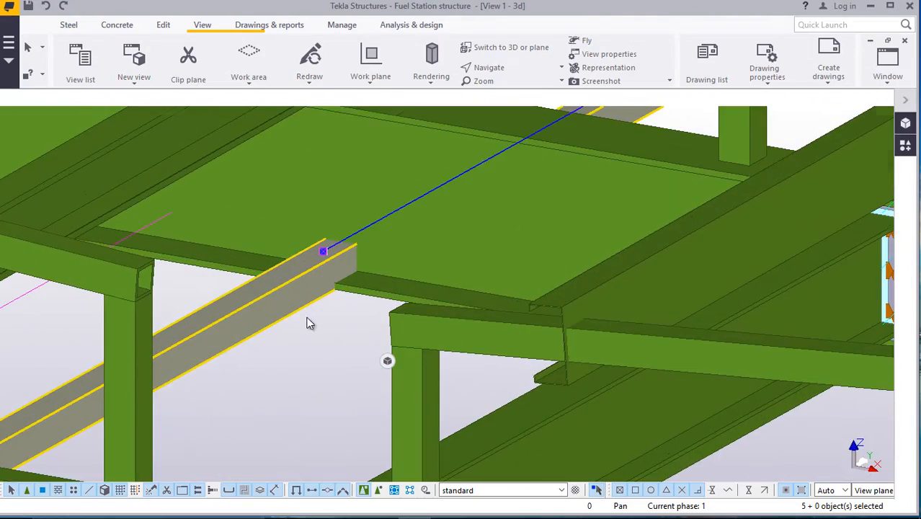
Add the four bottom tubes beyond the railing gap to the selection, including the one at the column connection.
scroll(311, 319, down, 5)
scroll(45, 300, up, 4)
ctrl+click(73, 297)
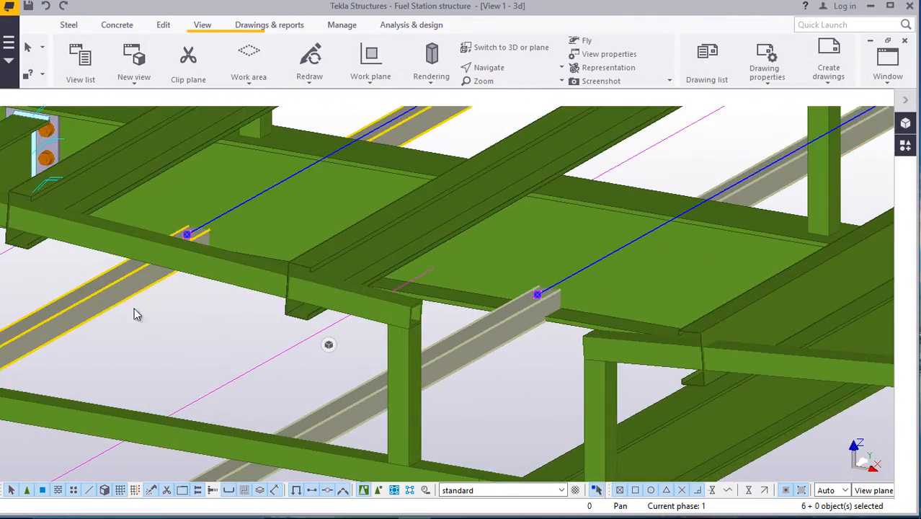
scroll(134, 315, down, 6)
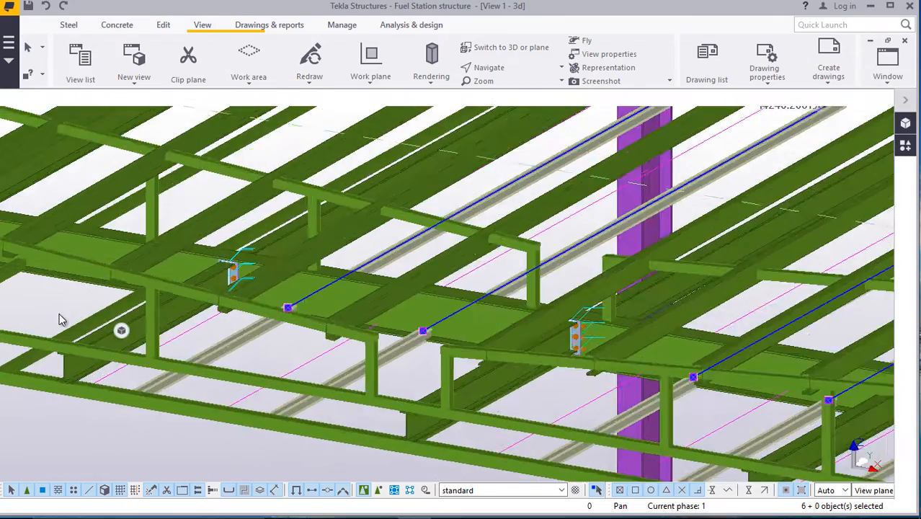
scroll(108, 314, up, 7)
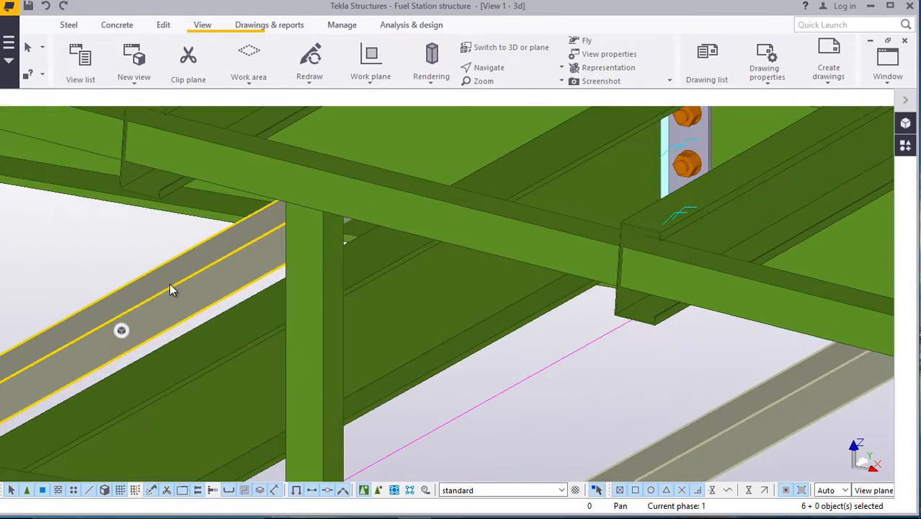
ctrl+click(171, 285)
scroll(173, 287, down, 2)
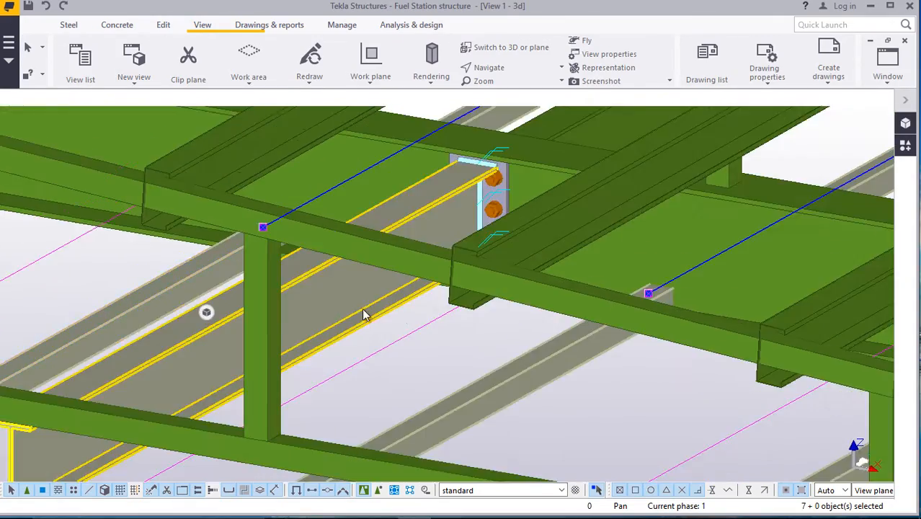
scroll(361, 315, down, 3)
scroll(123, 312, up, 5)
ctrl+click(150, 320)
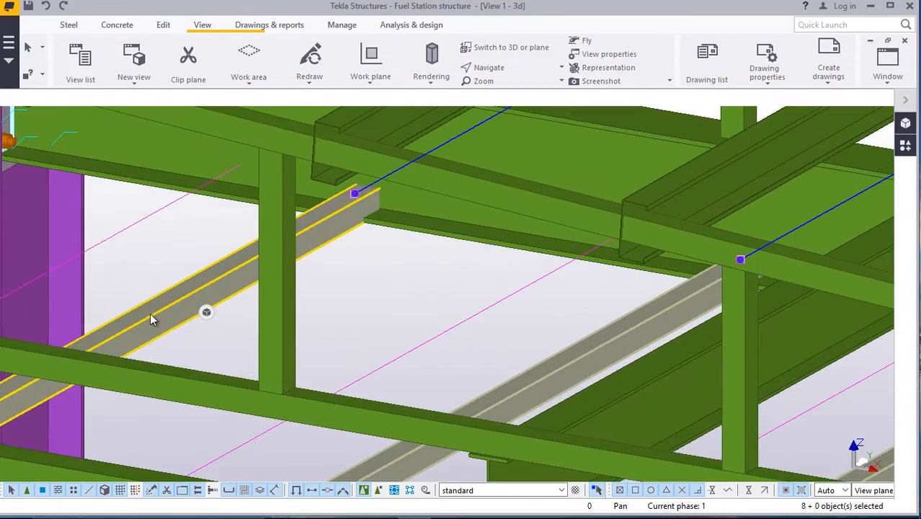
scroll(401, 332, down, 5)
scroll(218, 289, up, 5)
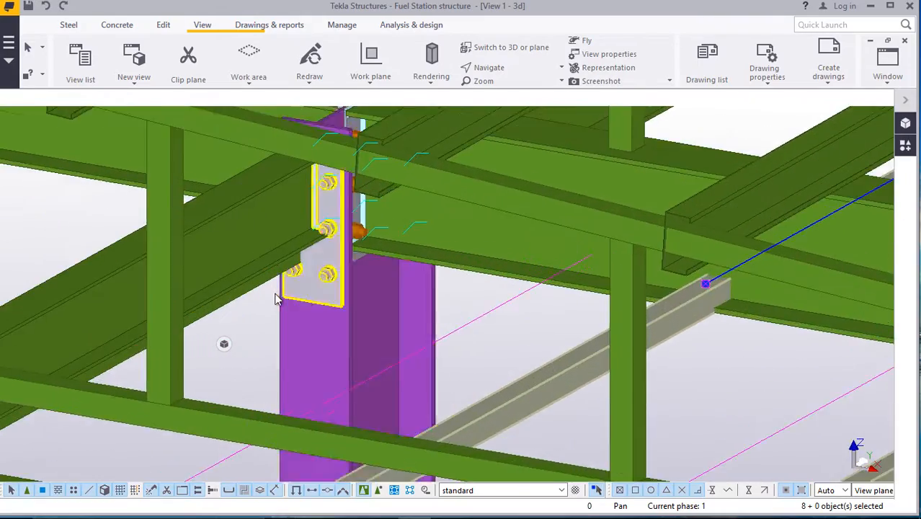
scroll(276, 299, up, 3)
scroll(387, 349, down, 4)
scroll(340, 313, up, 5)
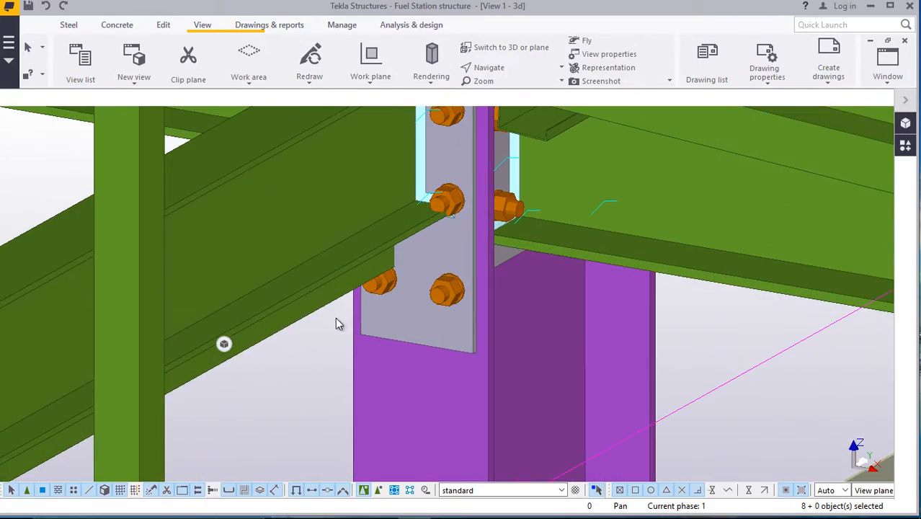
scroll(329, 301, down, 4)
scroll(185, 282, up, 5)
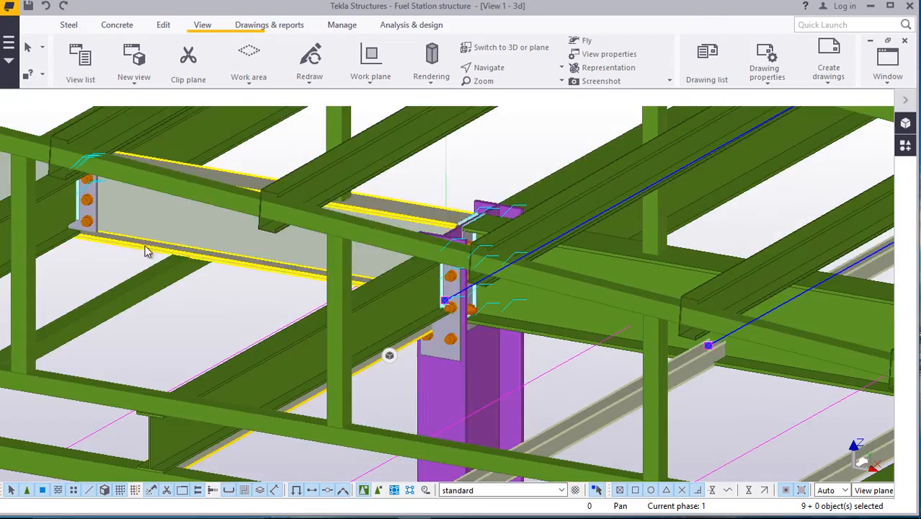
ctrl+click(186, 282)
scroll(185, 282, up, 2)
scroll(137, 247, down, 4)
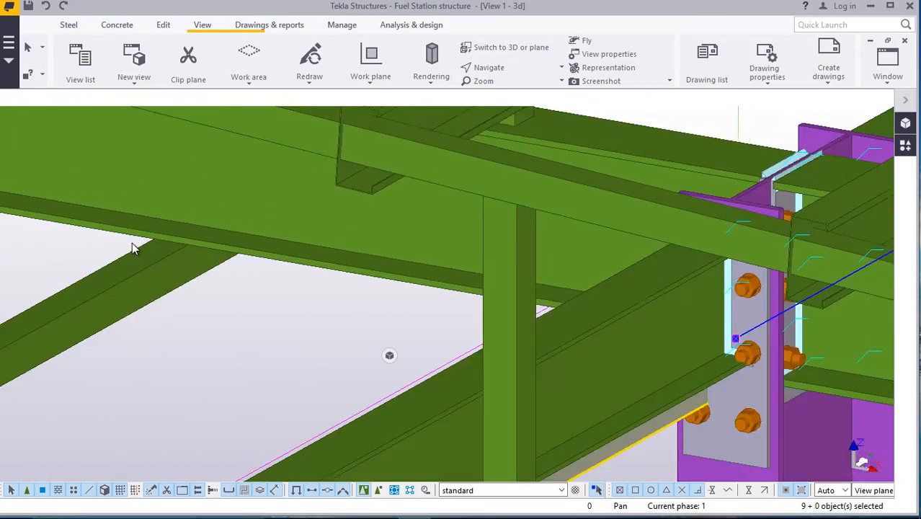
scroll(127, 241, down, 2)
scroll(470, 306, up, 1)
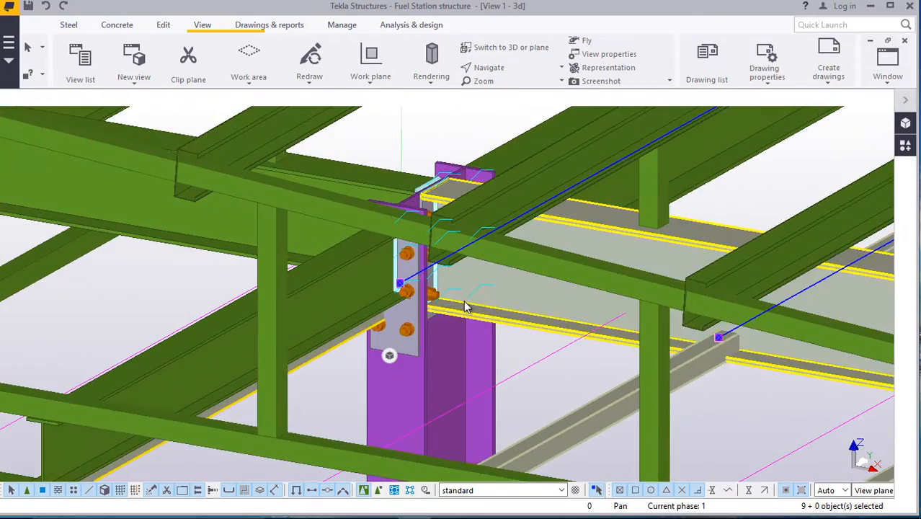
scroll(224, 294, down, 3)
scroll(504, 339, up, 5)
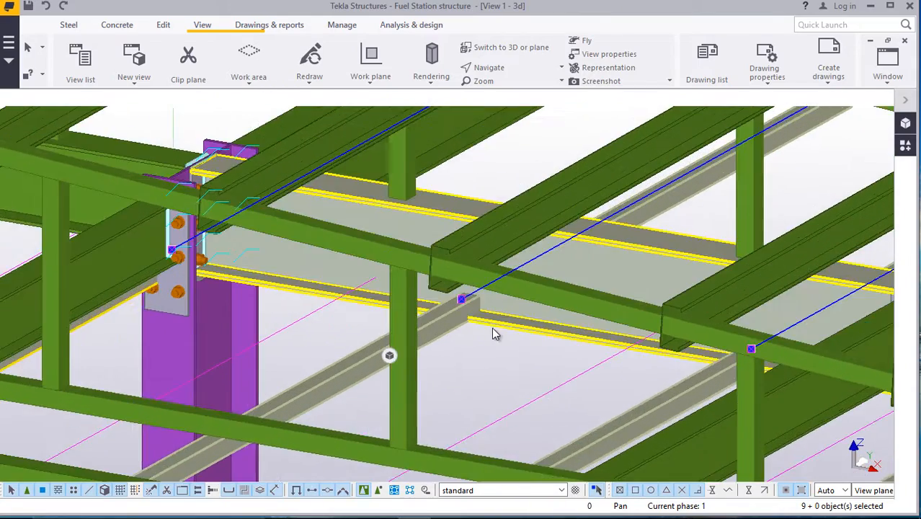
scroll(477, 317, up, 6)
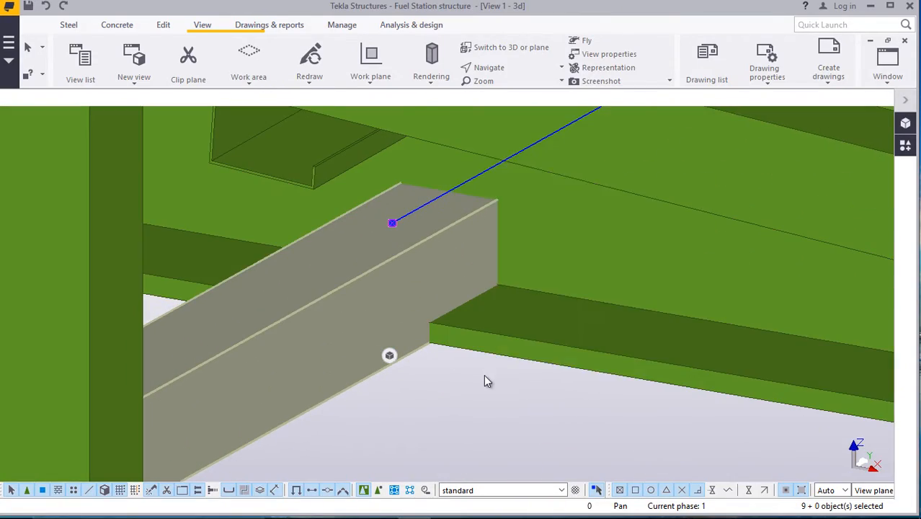
right_click(483, 374)
click(517, 80)
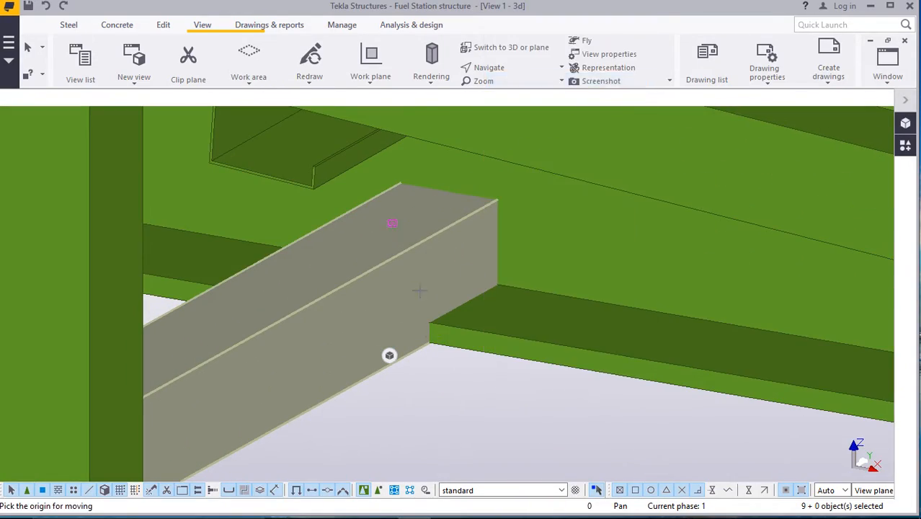
scroll(433, 310, up, 1)
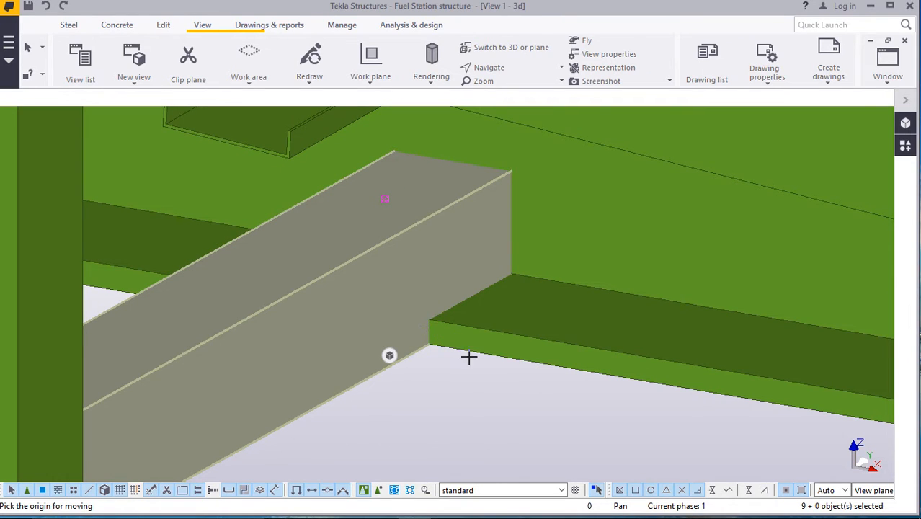
right_click(485, 393)
click(518, 181)
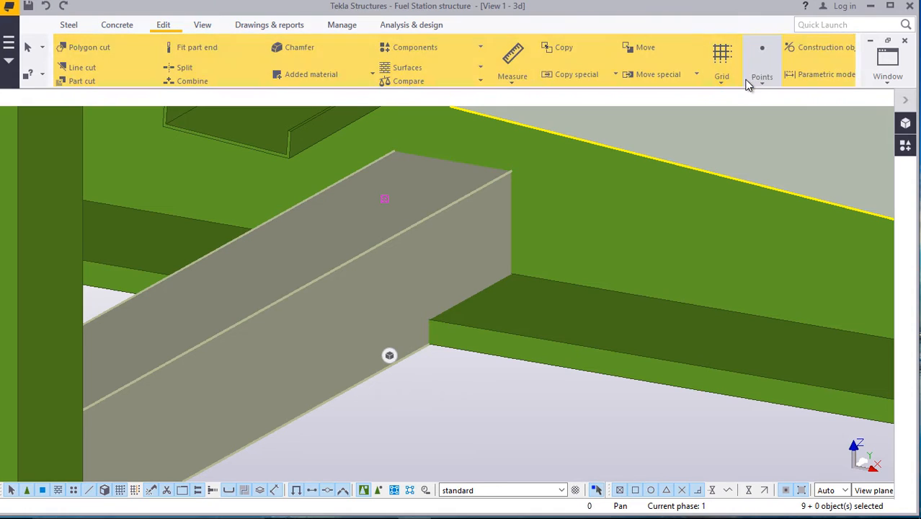
Place two points where the bottom tube meets the I-beam flange, on the tube's upper edge and directly beneath on its lower edge.
click(763, 84)
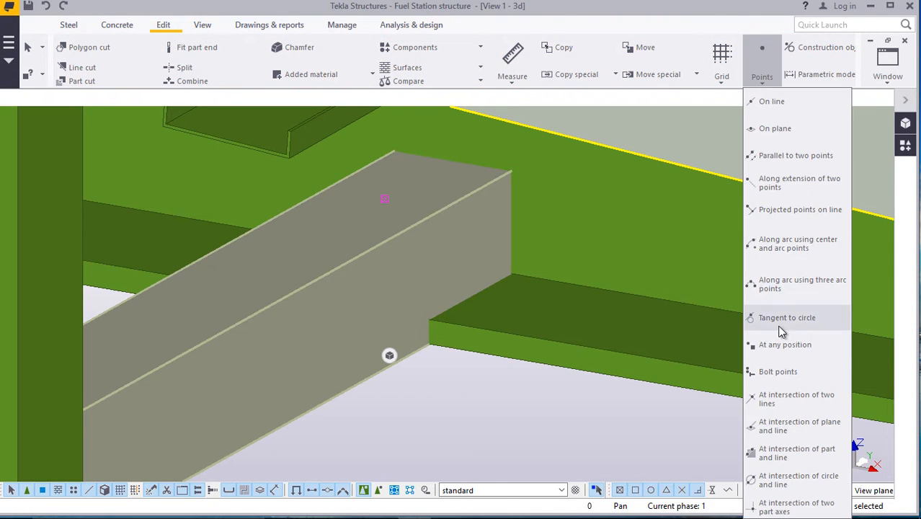
click(778, 369)
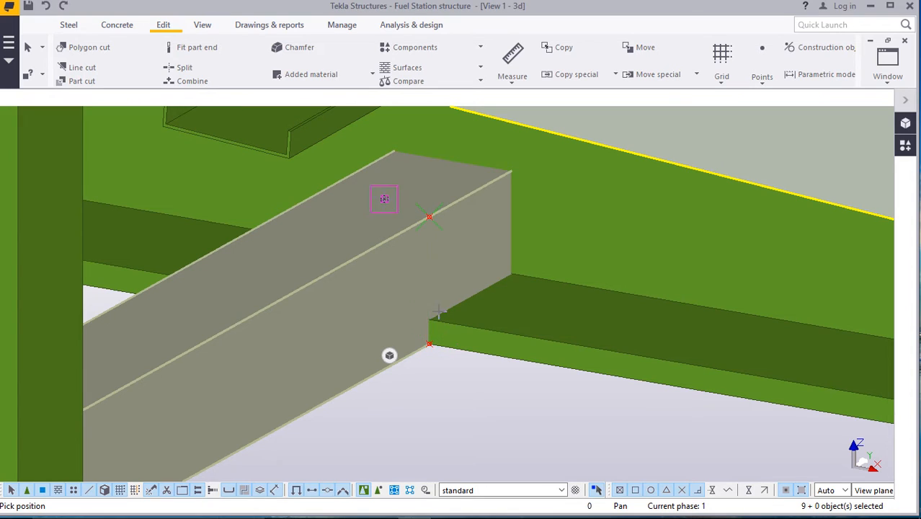
right_click(456, 365)
click(497, 161)
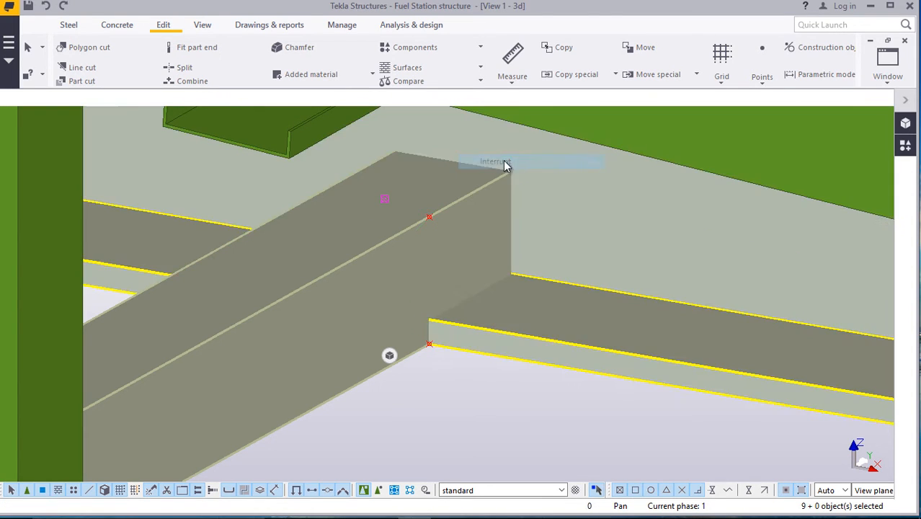
Move the nine selected bottom tubes 60 mm straight down, from the upper placed point to the lower one.
right_click(484, 405)
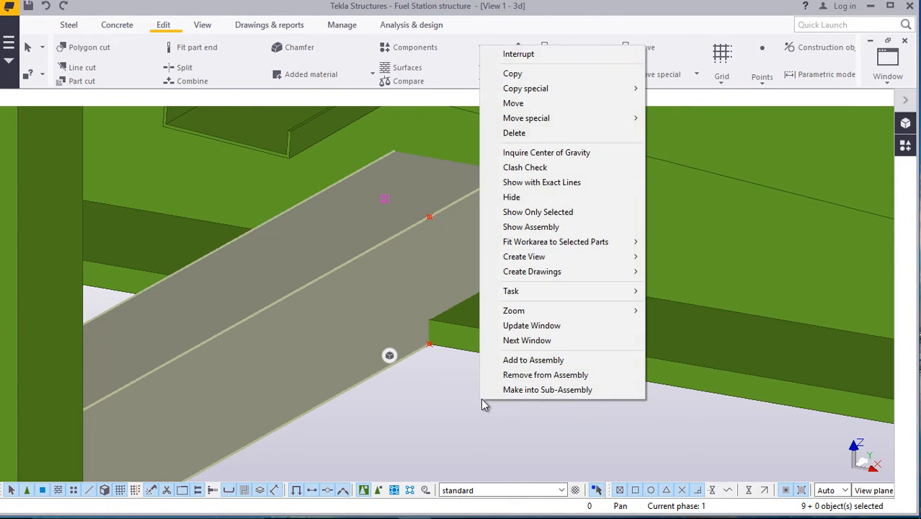
click(532, 107)
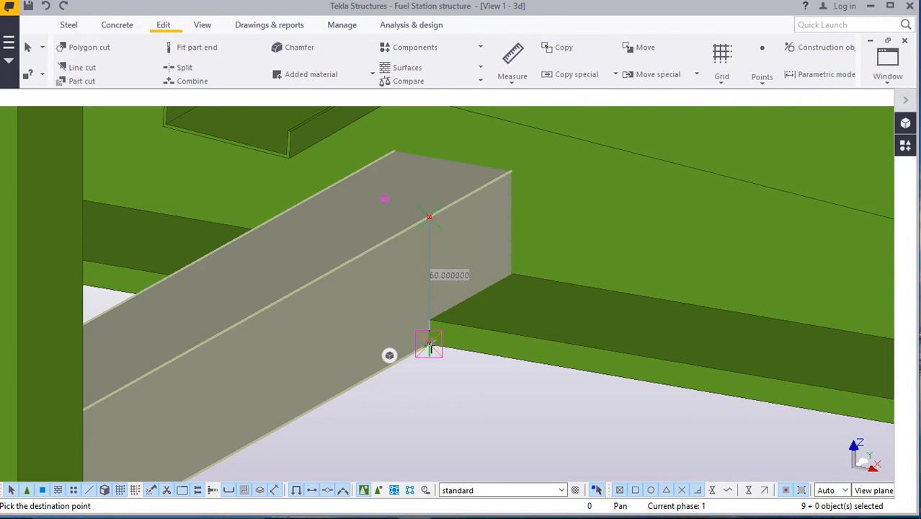
click(432, 345)
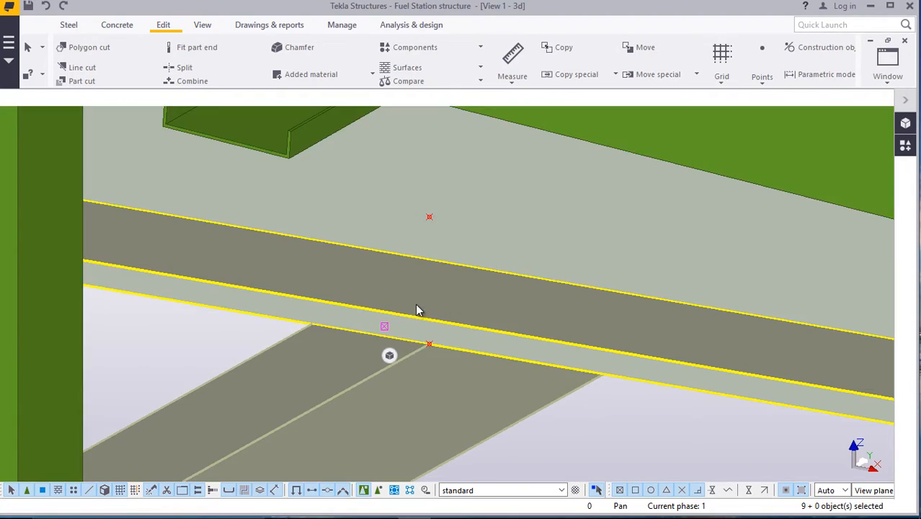
Examine how the lowered bottom tubes sit beneath the I-beam flange along the railing up to the column connection, and clear the tube selection.
scroll(417, 308, down, 3)
scroll(366, 296, down, 5)
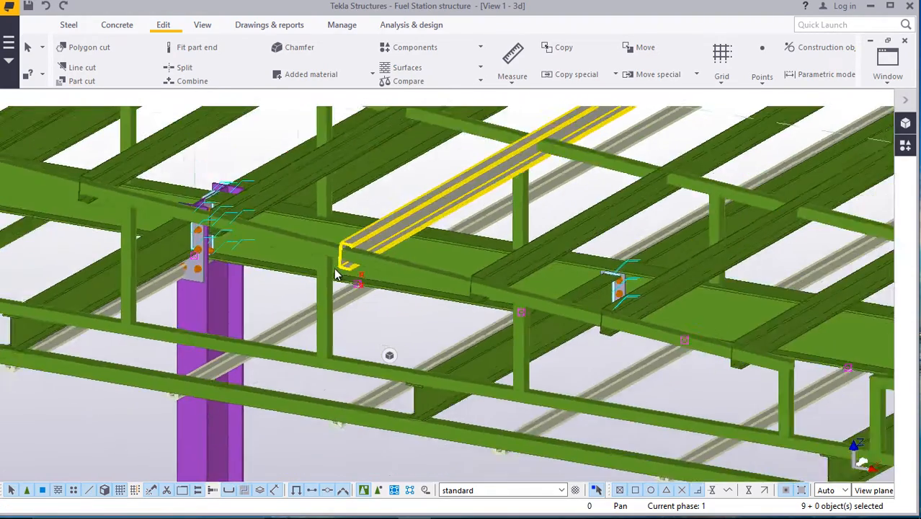
scroll(713, 346, up, 3)
scroll(710, 324, up, 5)
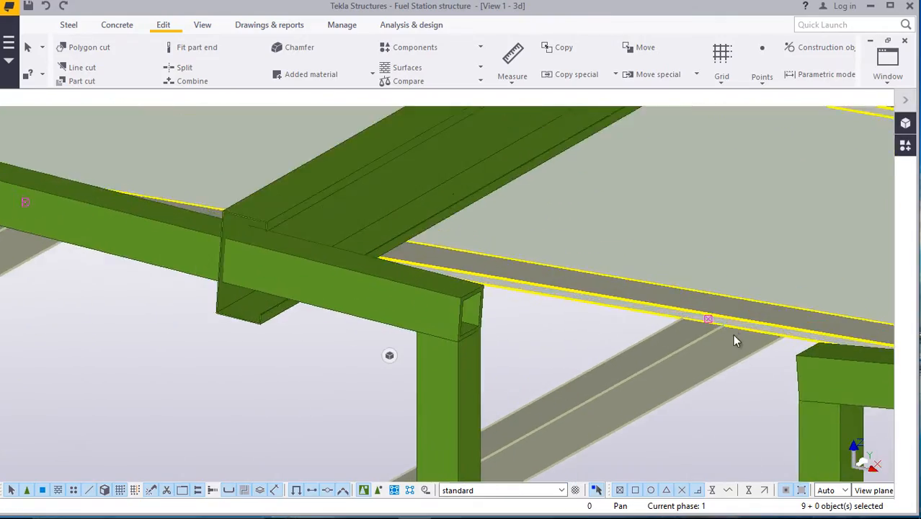
scroll(626, 310, down, 8)
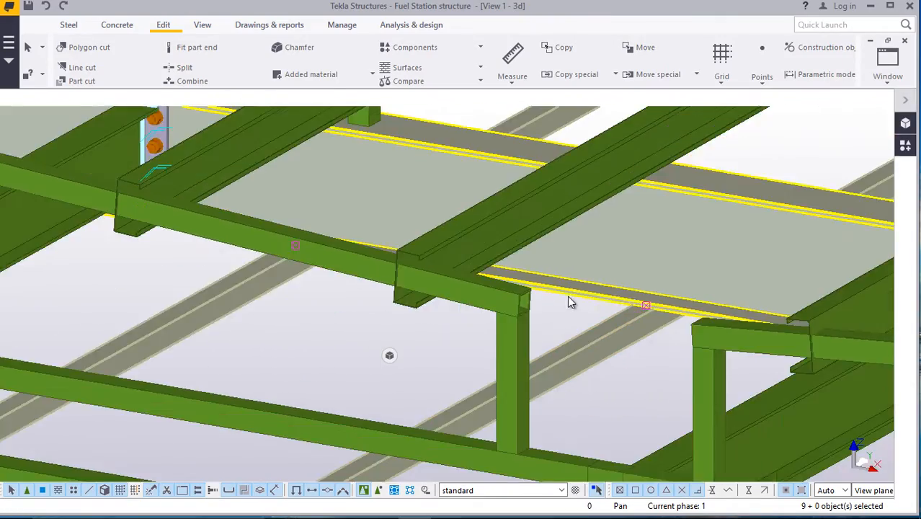
scroll(447, 253, up, 8)
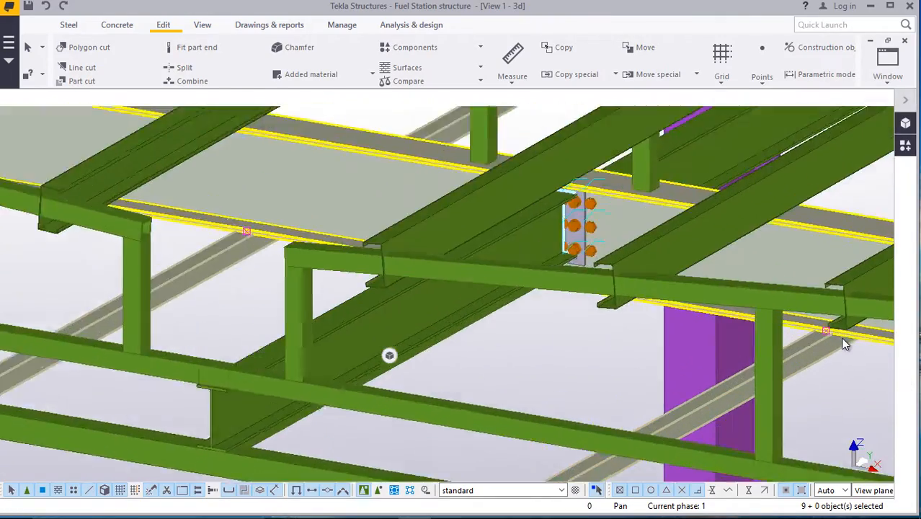
scroll(385, 306, down, 3)
scroll(811, 376, up, 4)
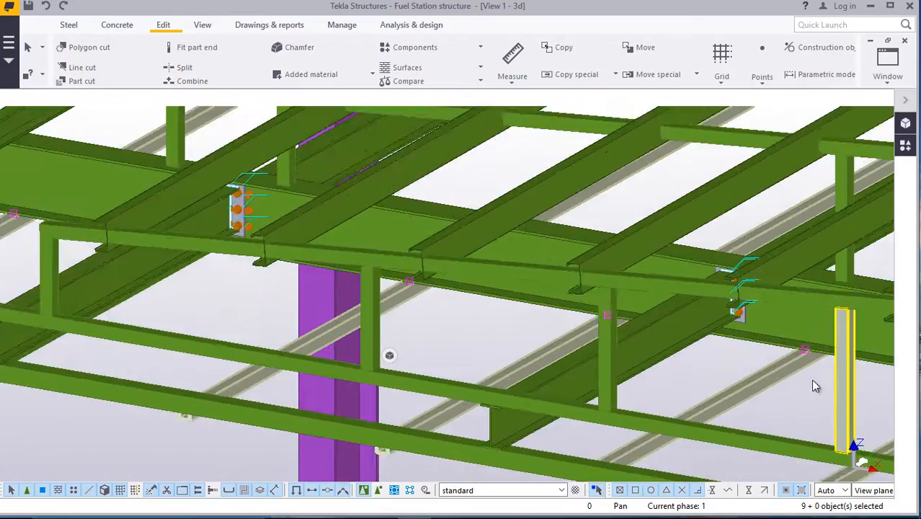
scroll(261, 332, down, 3)
scroll(523, 316, up, 10)
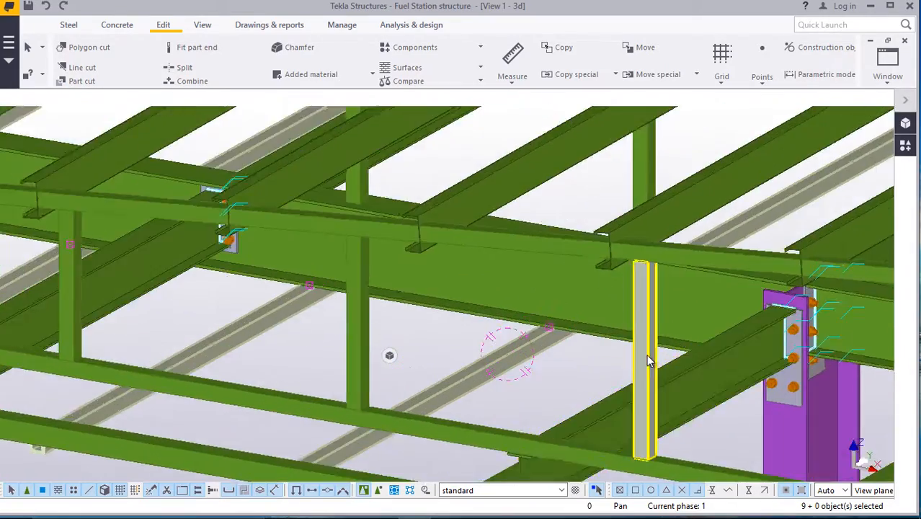
scroll(521, 310, up, 3)
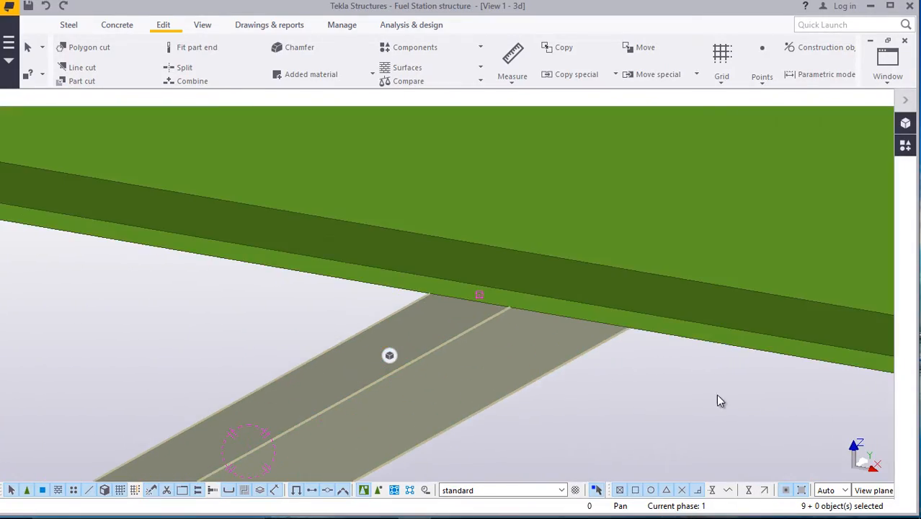
click(716, 395)
scroll(375, 290, down, 4)
scroll(373, 294, down, 5)
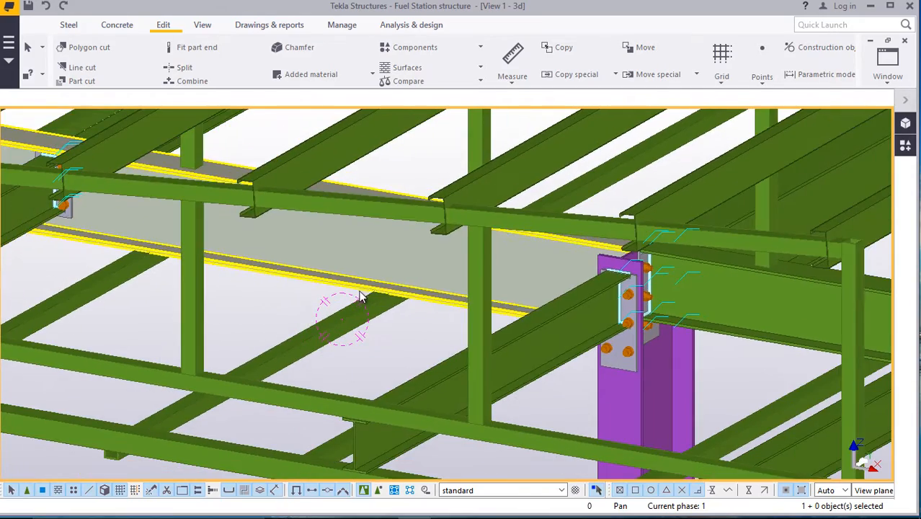
scroll(745, 348, up, 8)
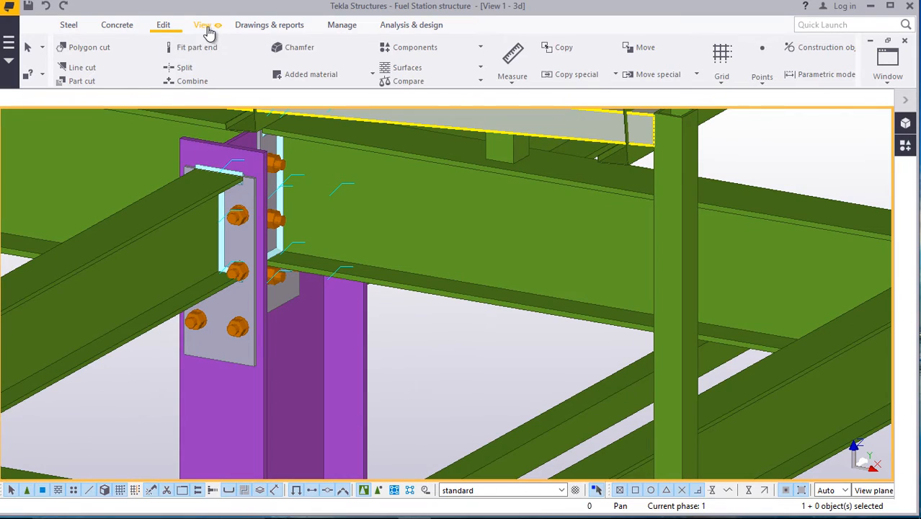
Examine from several angles how the bottom tubes meet the lower edge railing, ending at the unlowered tube near the canopy corner.
click(205, 28)
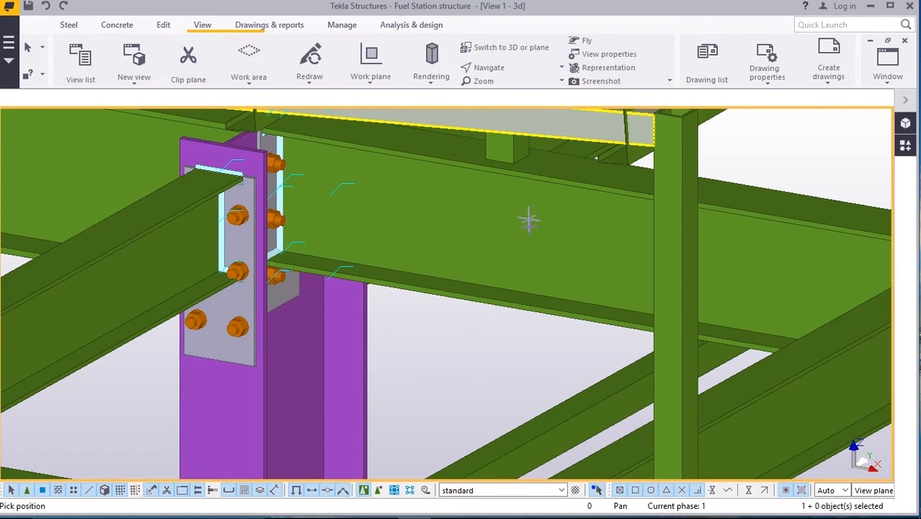
scroll(528, 220, down, 2)
ctrl+middle_drag(657, 302, 428, 123)
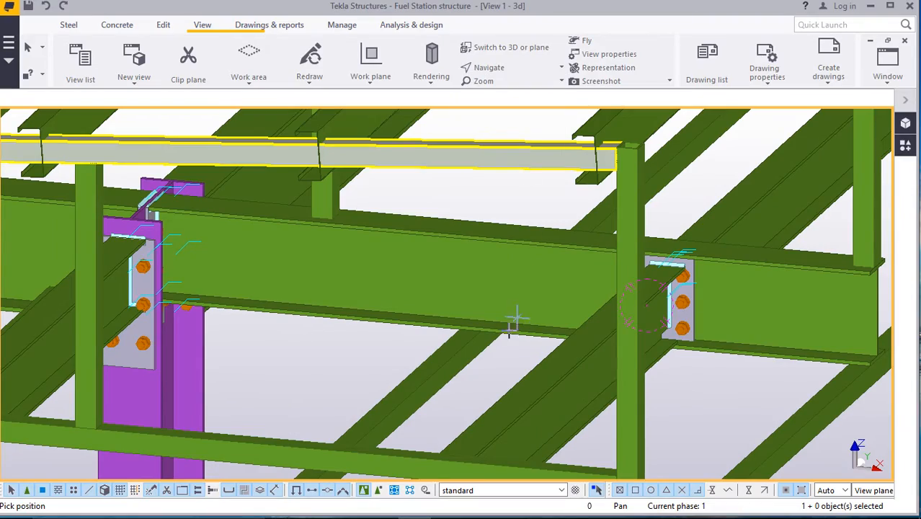
mouse_move(477, 348)
ctrl+middle_down()
mouse_move(465, 272)
mouse_move(359, 270)
mouse_move(285, 342)
mouse_move(308, 298)
mouse_move(238, 311)
mouse_move(255, 287)
mouse_move(422, 273)
mouse_move(524, 278)
mouse_move(603, 261)
mouse_move(538, 298)
mouse_move(612, 305)
mouse_move(544, 328)
mouse_move(575, 312)
ctrl+middle_up()
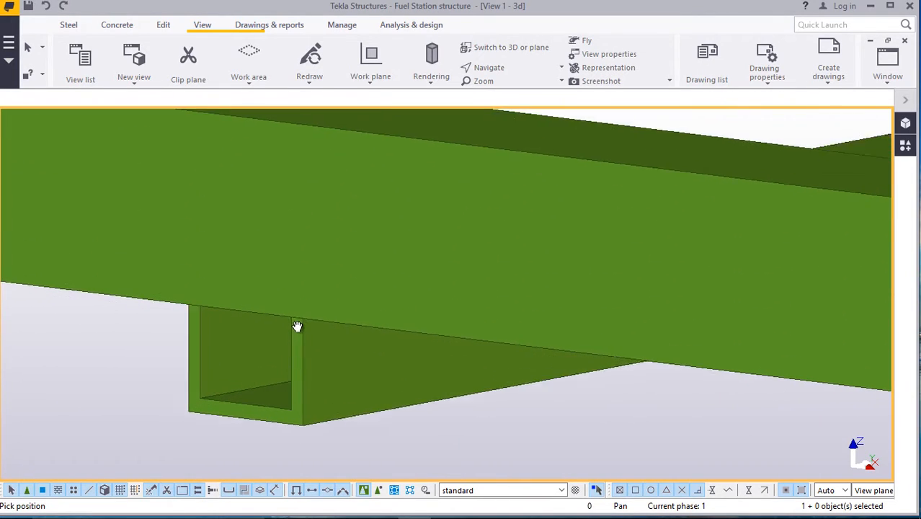
ctrl+middle_drag(297, 327, 482, 357)
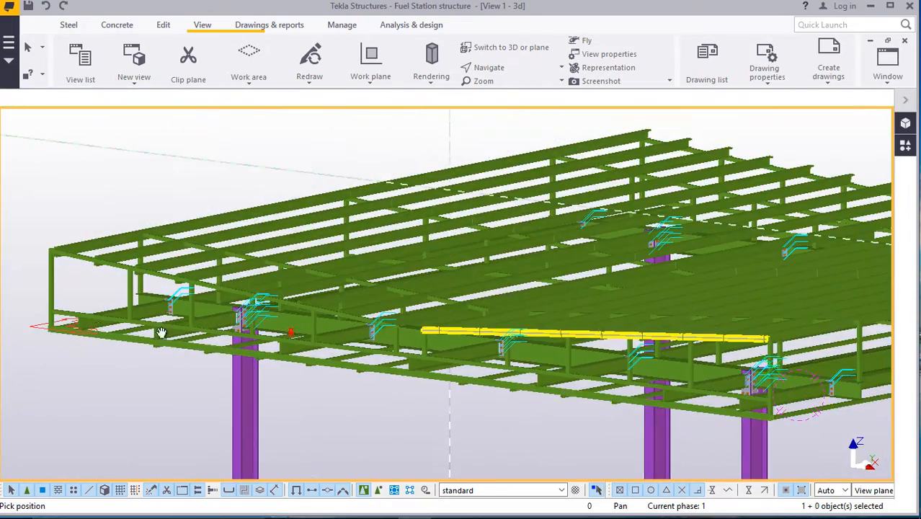
scroll(161, 333, up, 10)
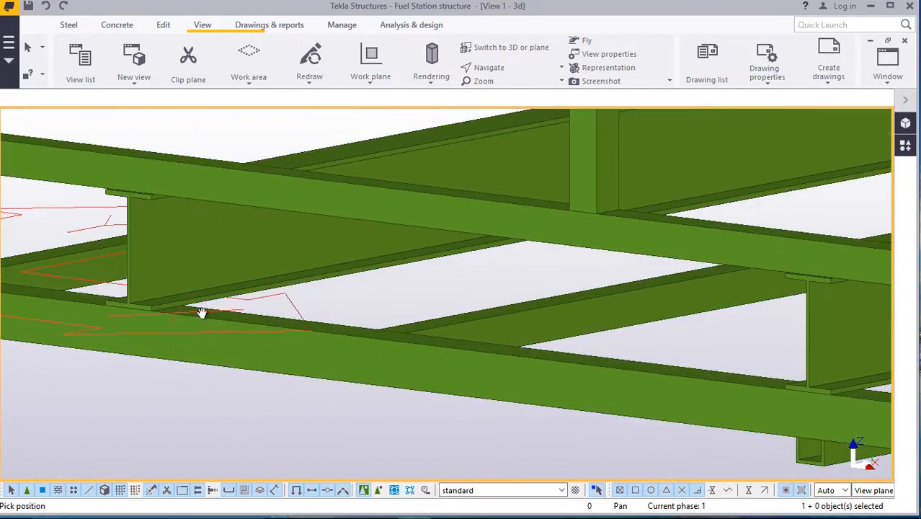
middle_drag(202, 312, 206, 317)
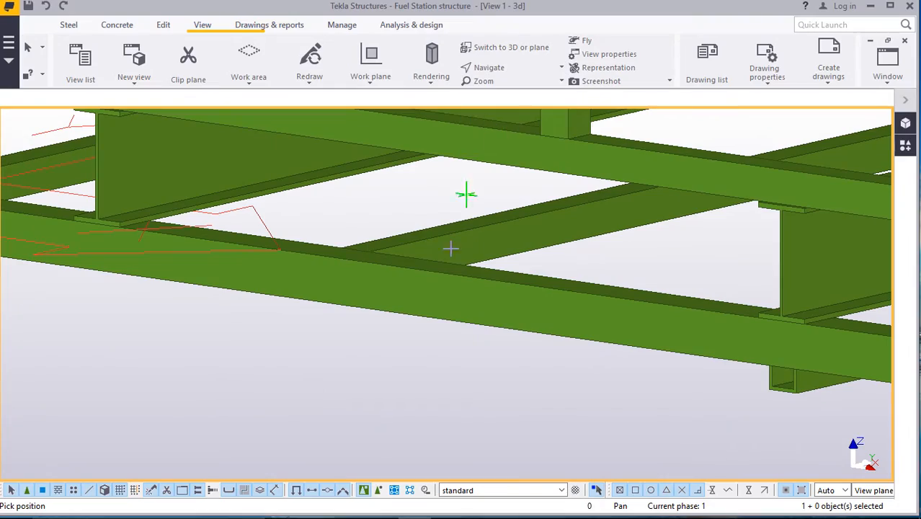
ctrl+middle_drag(483, 274, 587, 266)
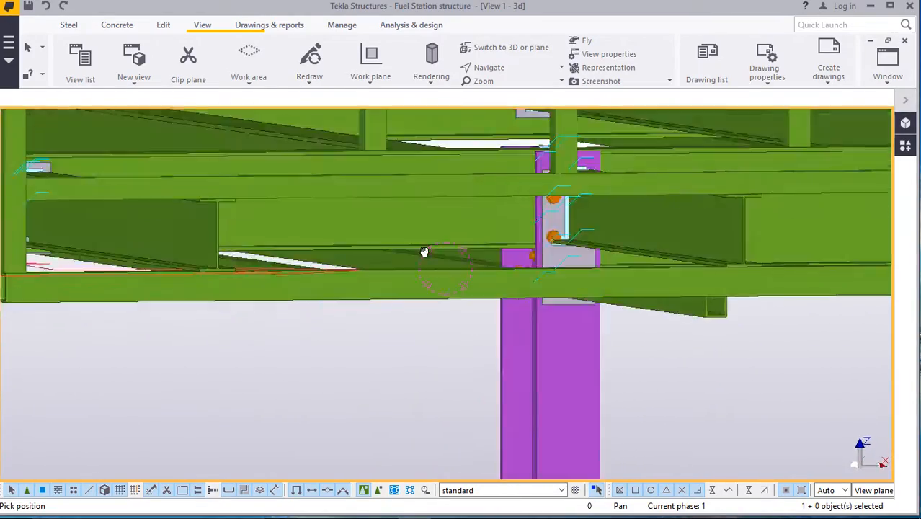
ctrl+middle_drag(425, 252, 344, 257)
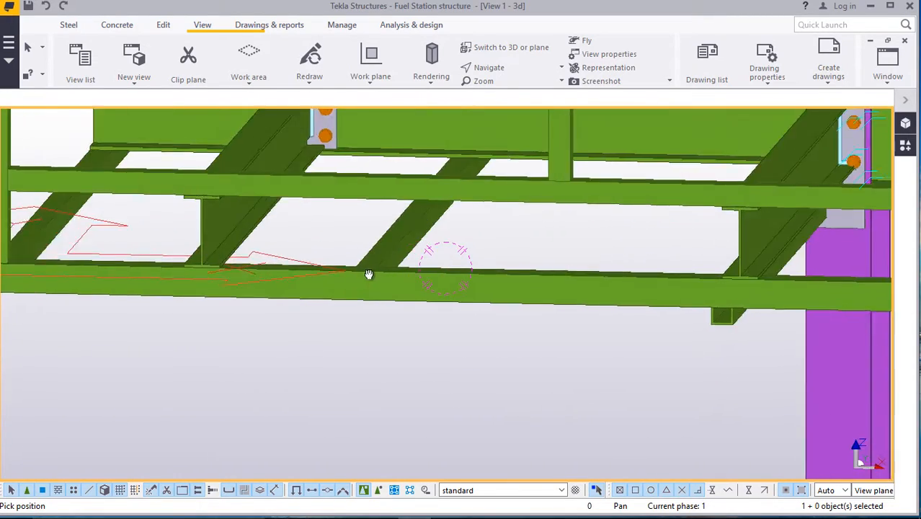
ctrl+middle_drag(368, 275, 335, 252)
ctrl+middle_drag(431, 283, 226, 349)
scroll(512, 251, up, 6)
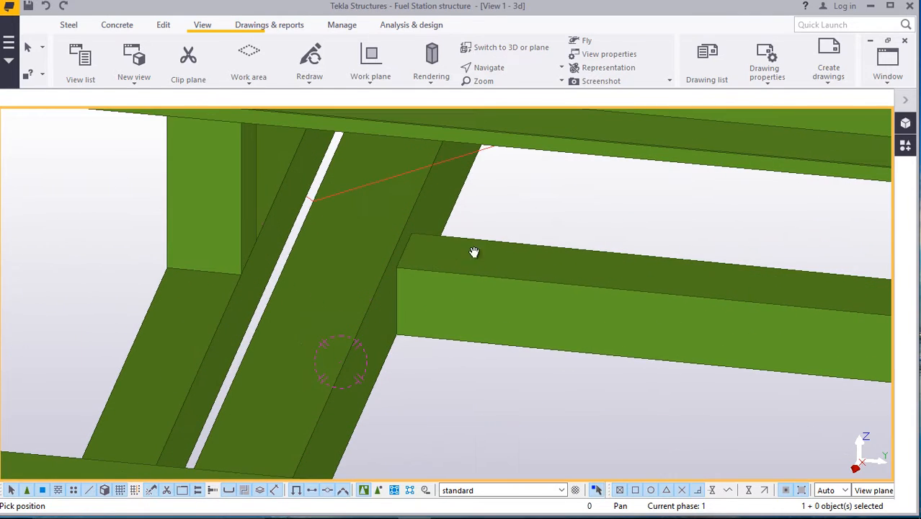
right_click(576, 199)
click(576, 201)
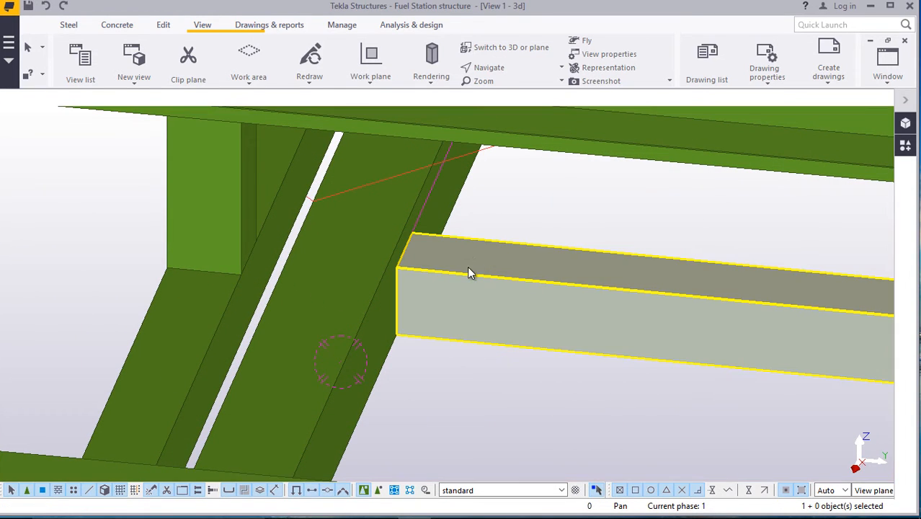
right_click(467, 266)
click(504, 263)
scroll(425, 284, up, 4)
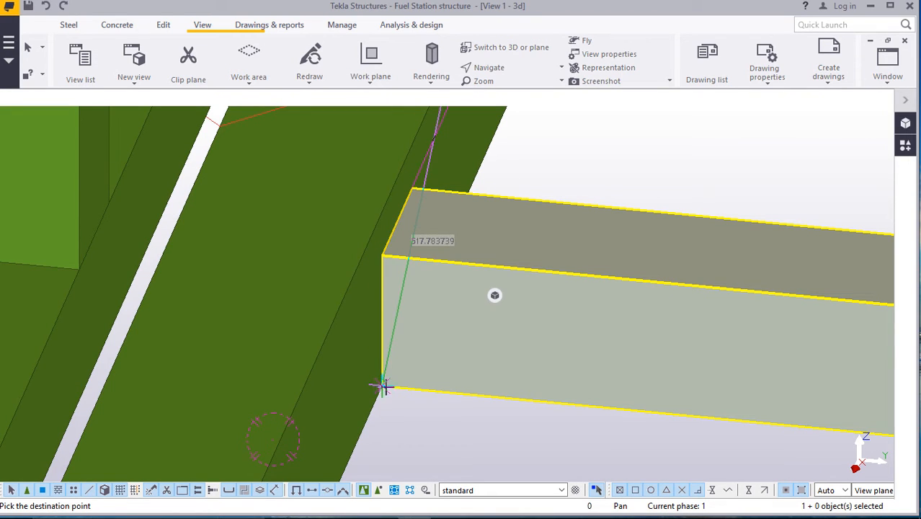
right_click(574, 151)
click(633, 153)
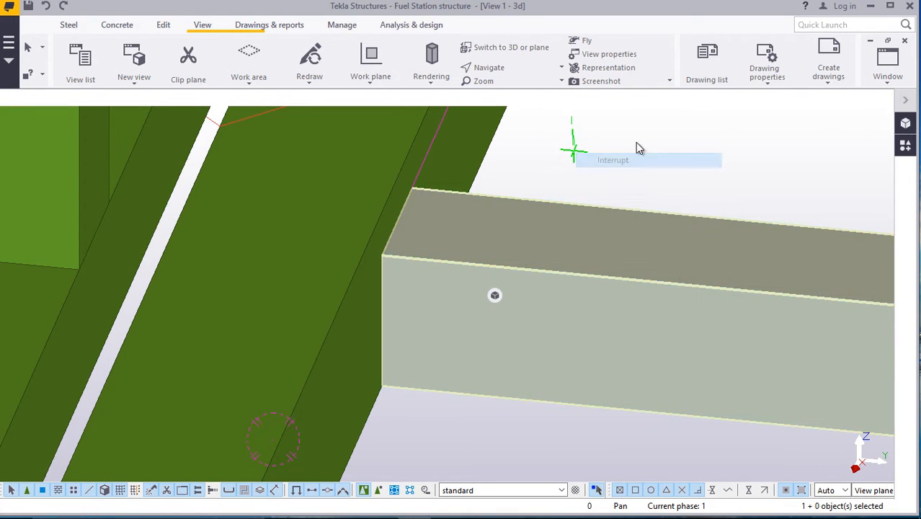
Move the bottom tube near the canopy corner 50 mm straight down from its upper end corner at the edge railing.
right_click(639, 144)
click(676, 250)
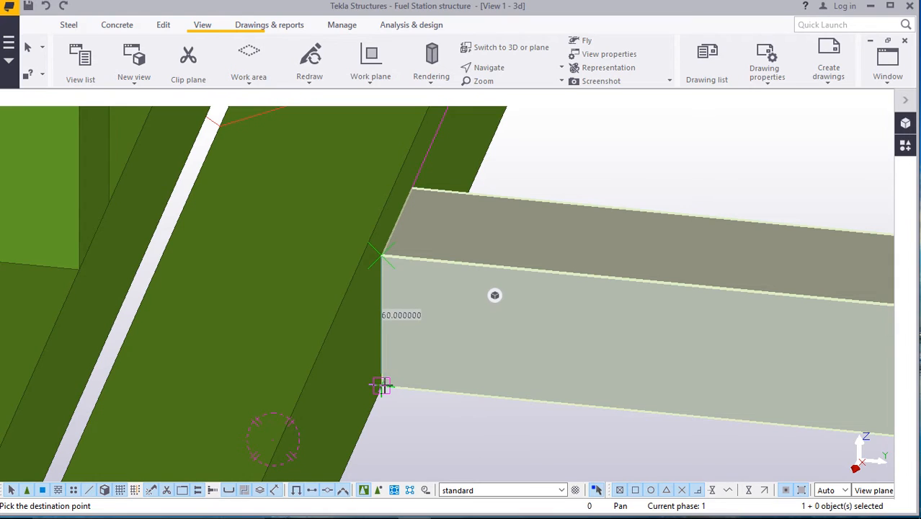
text(50)
key(Return)
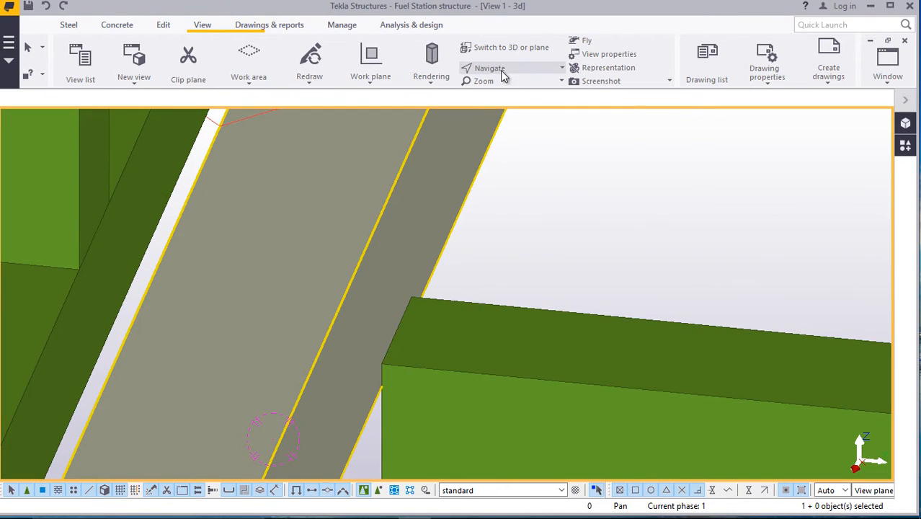
Examine the lowered corner tube beneath the edge railing and the row of bottom tubes across the whole canopy.
ctrl+middle_drag(391, 356, 618, 309)
scroll(390, 286, down, 1)
scroll(389, 286, down, 5)
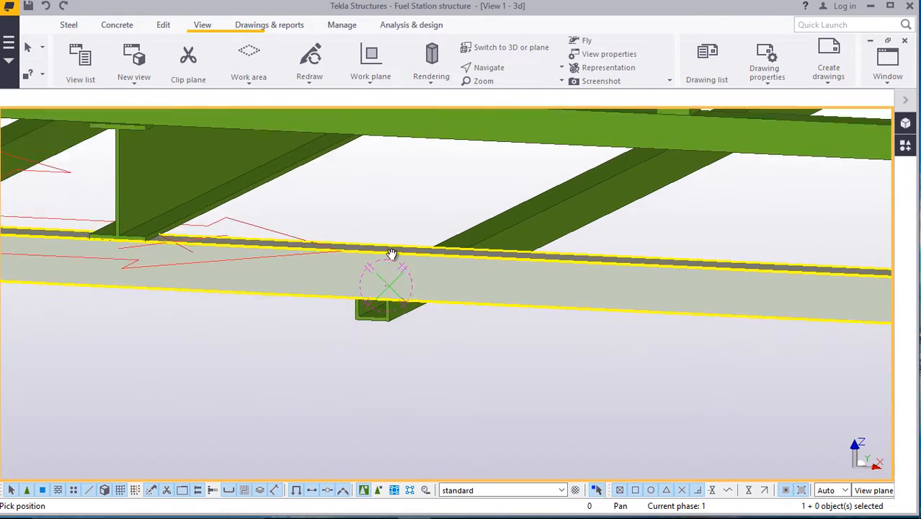
ctrl+middle_drag(463, 268, 247, 303)
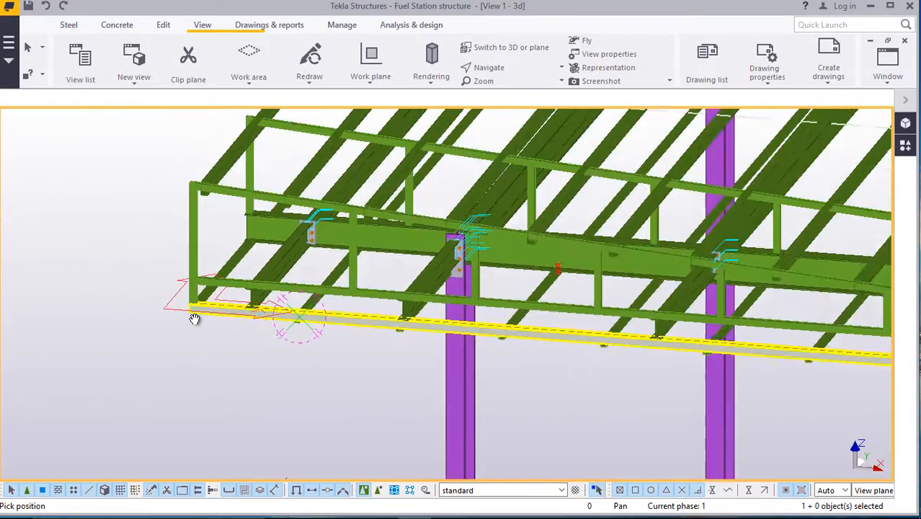
ctrl+middle_drag(195, 319, 195, 315)
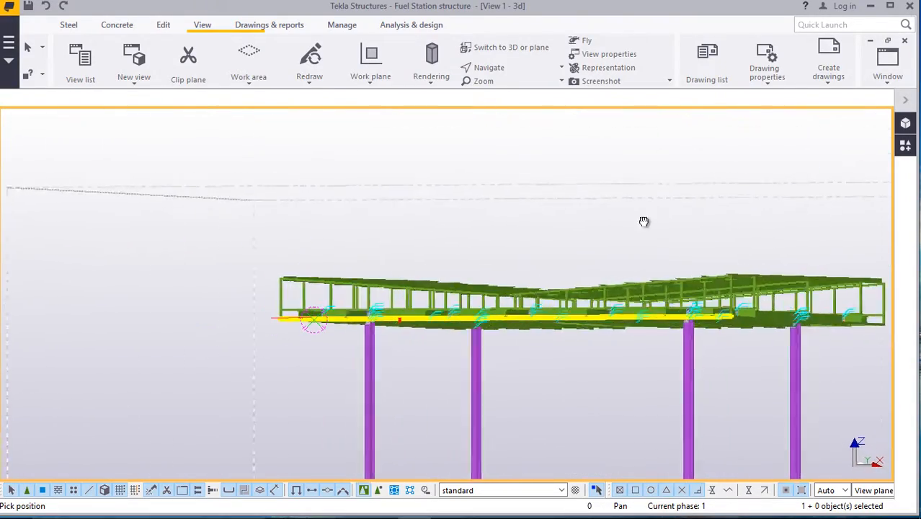
ctrl+middle_drag(467, 247, 801, 252)
scroll(347, 313, up, 2)
scroll(273, 324, up, 5)
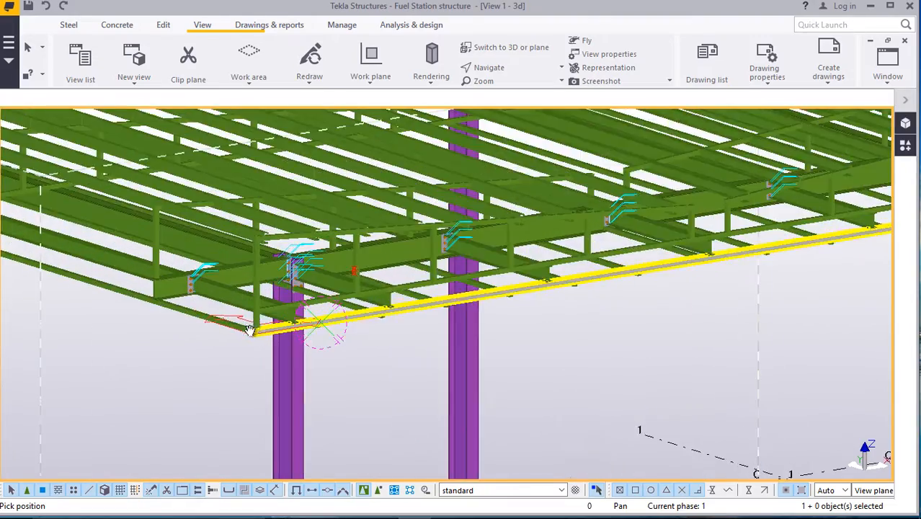
scroll(364, 310, down, 4)
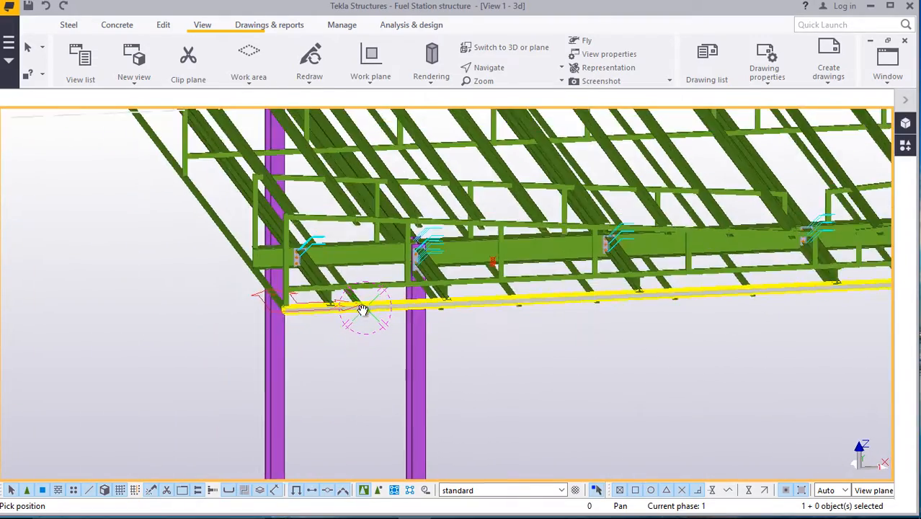
ctrl+middle_drag(629, 219, 469, 272)
scroll(363, 306, down, 2)
scroll(361, 304, down, 4)
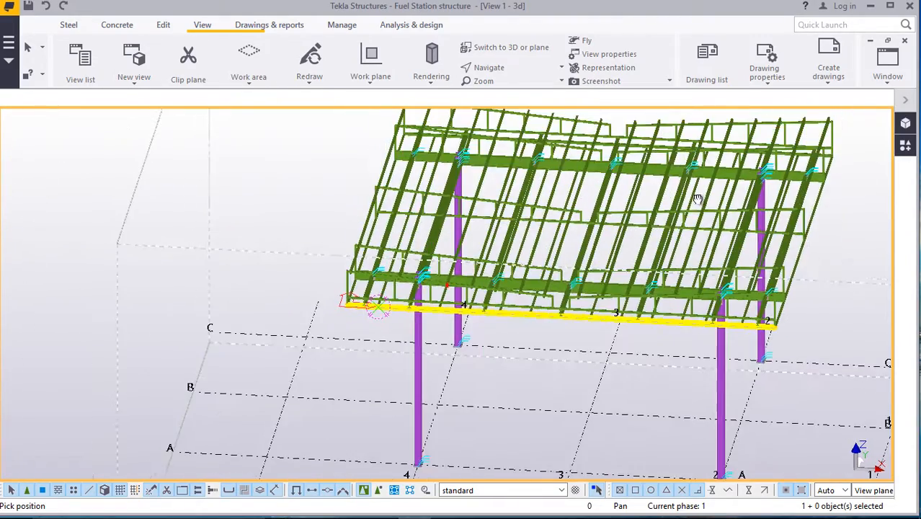
Place a concrete pad footing beneath the base plate of the steel column at grid intersection A-4.
ctrl+middle_drag(361, 304, 684, 192)
scroll(588, 295, down, 1)
scroll(522, 397, up, 5)
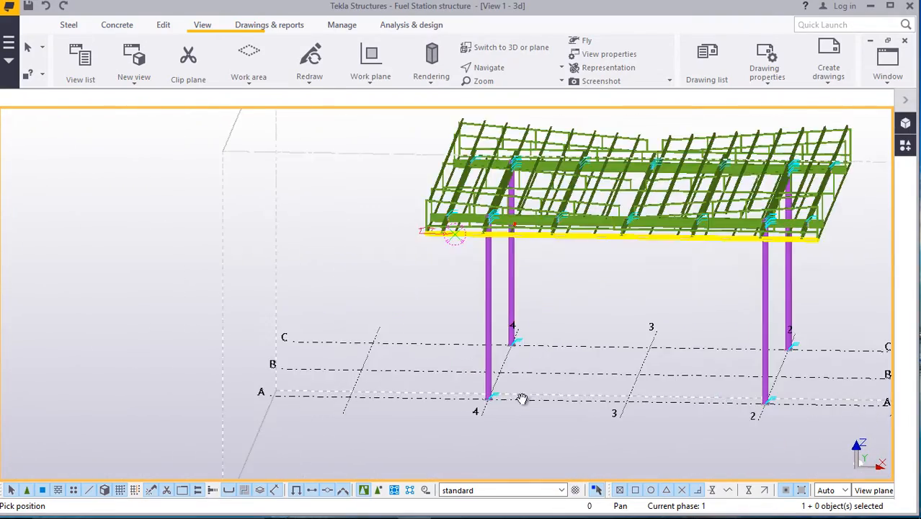
mouse_move(506, 389)
ctrl+middle_down()
mouse_move(549, 388)
mouse_move(508, 398)
ctrl+middle_up()
scroll(447, 396, up, 5)
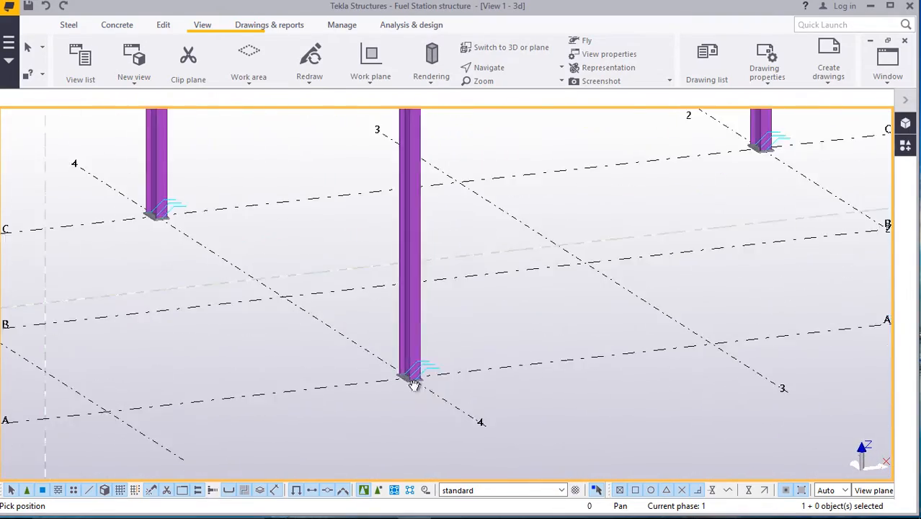
right_click(513, 261)
click(542, 271)
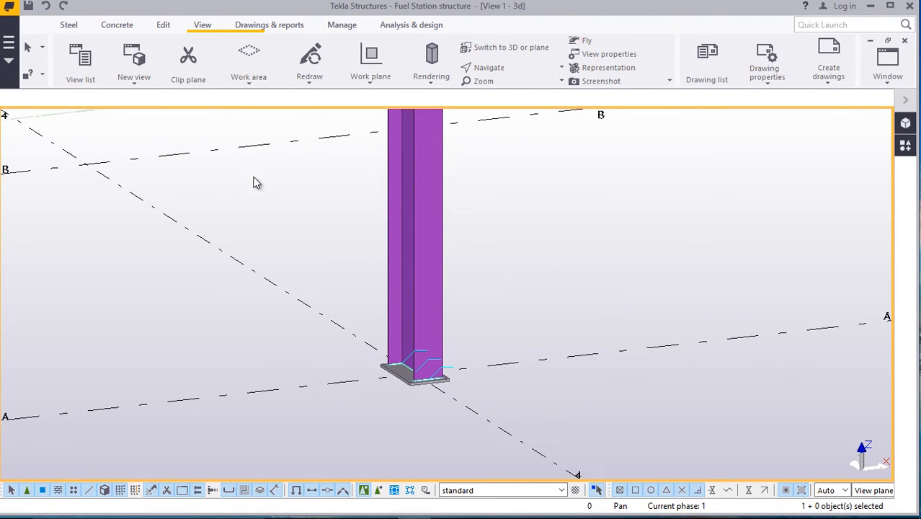
click(119, 27)
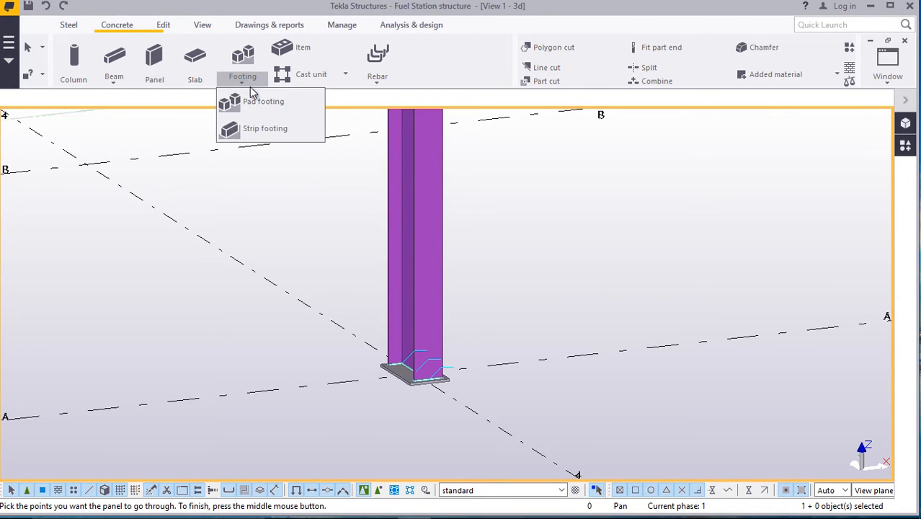
click(255, 103)
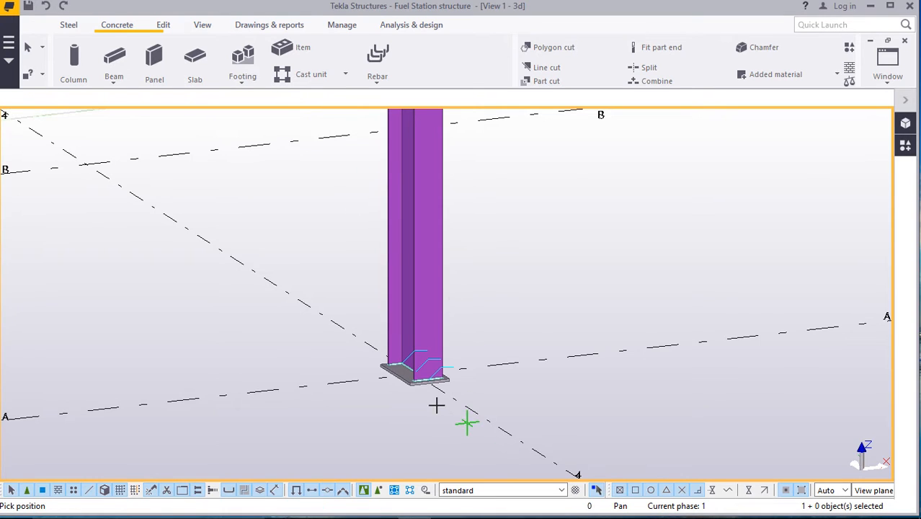
scroll(436, 405, up, 3)
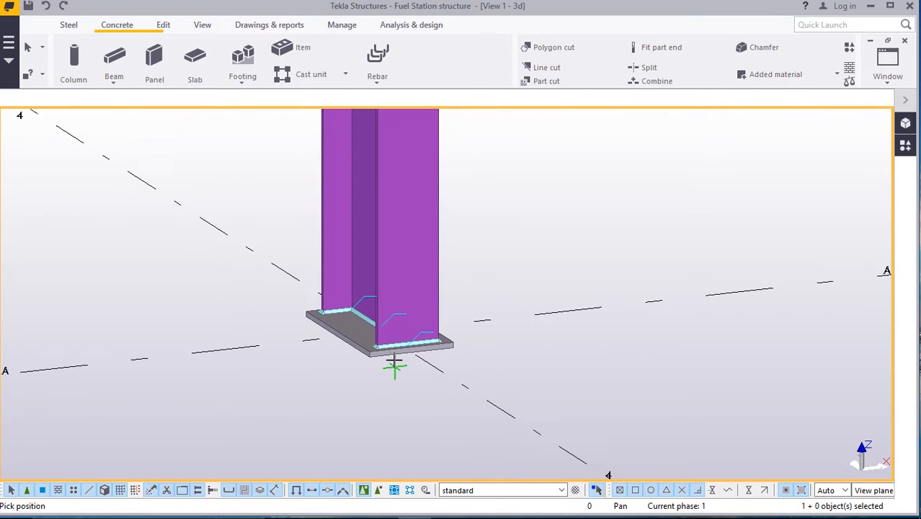
click(366, 324)
click(423, 286)
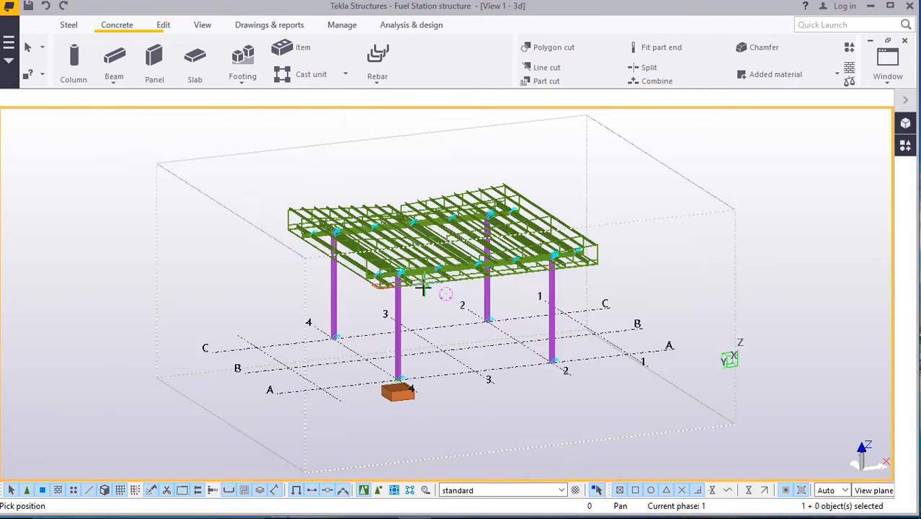
Place another concrete pad footing beneath the base plate of the steel column at grid intersection A-2.
scroll(412, 407, up, 5)
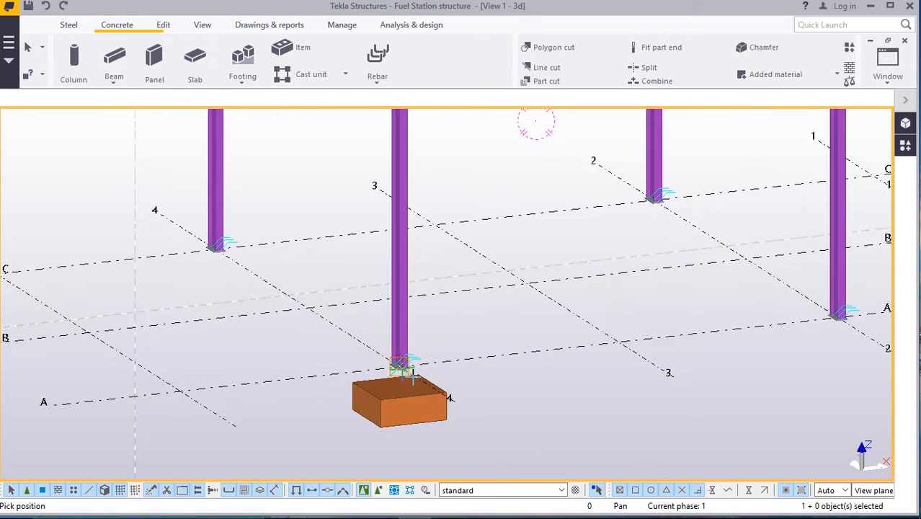
scroll(413, 407, down, 2)
scroll(617, 342, up, 2)
scroll(627, 338, down, 1)
scroll(616, 340, up, 4)
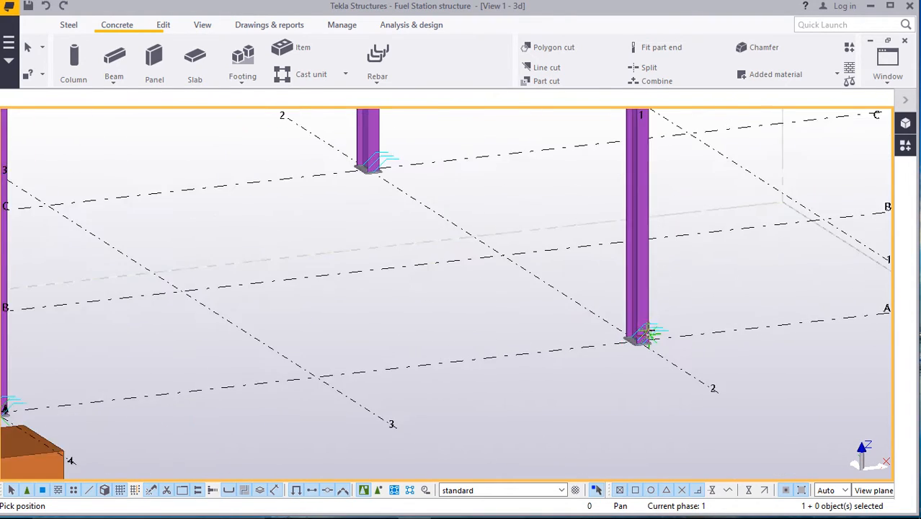
scroll(617, 342, up, 3)
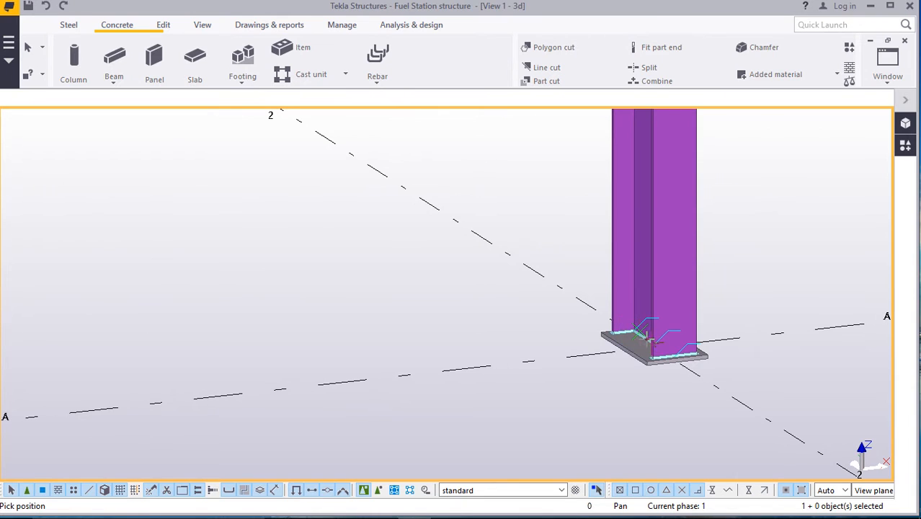
scroll(648, 339, down, 8)
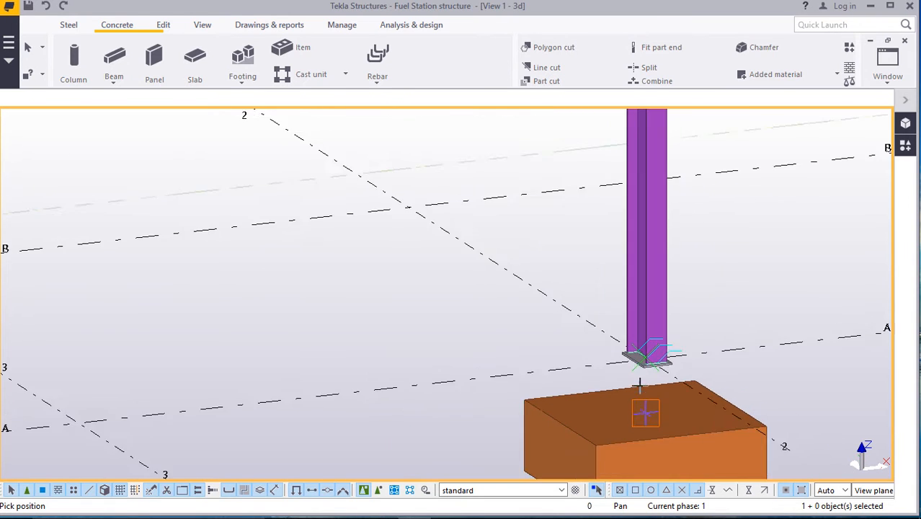
Place pad footings beneath the steel columns at grid intersections C-2 and C-4, and end the footing command.
scroll(461, 261, up, 5)
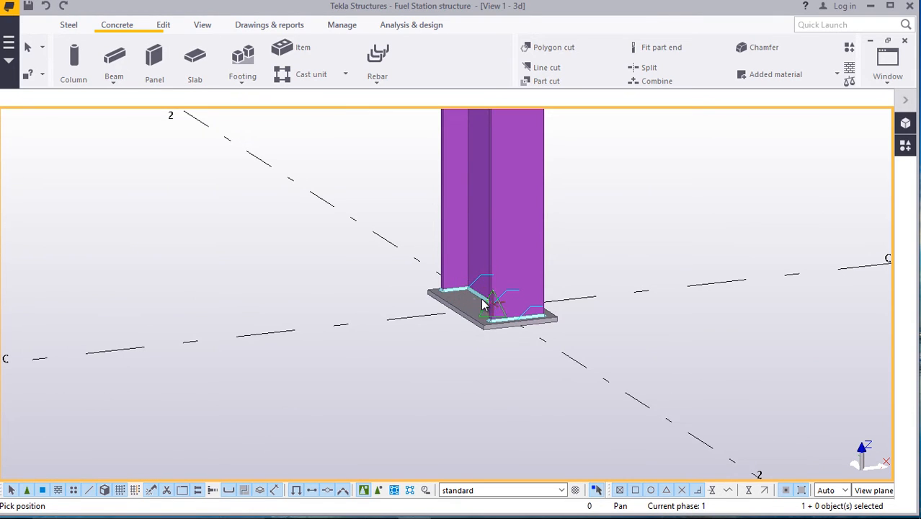
scroll(483, 305, down, 8)
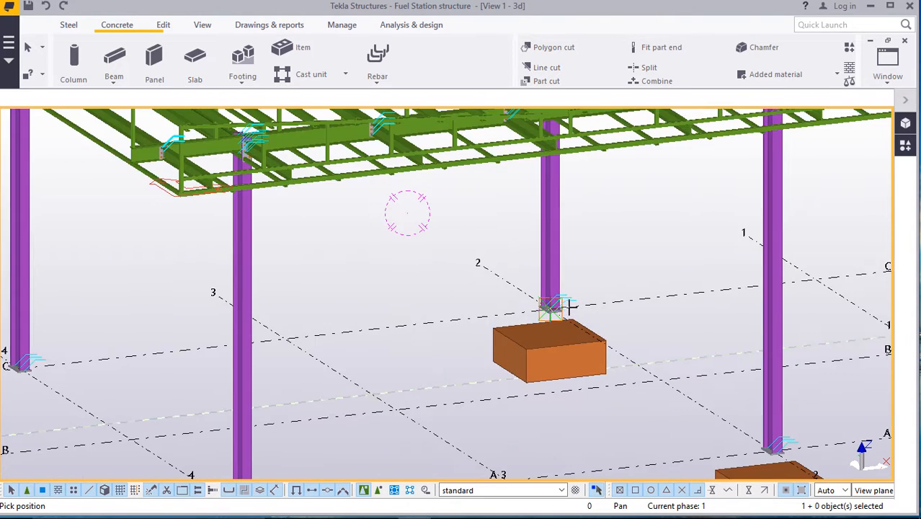
scroll(328, 340, down, 2)
scroll(267, 332, up, 8)
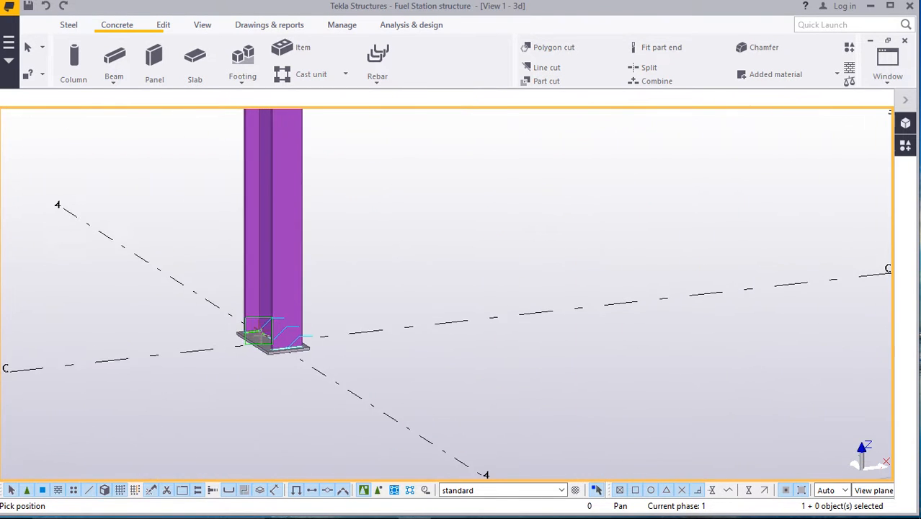
scroll(260, 333, up, 2)
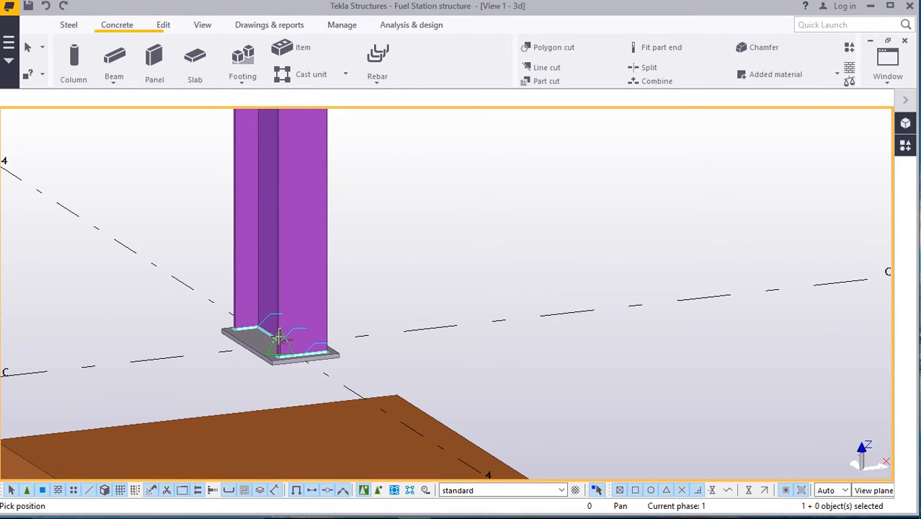
right_click(504, 238)
click(533, 247)
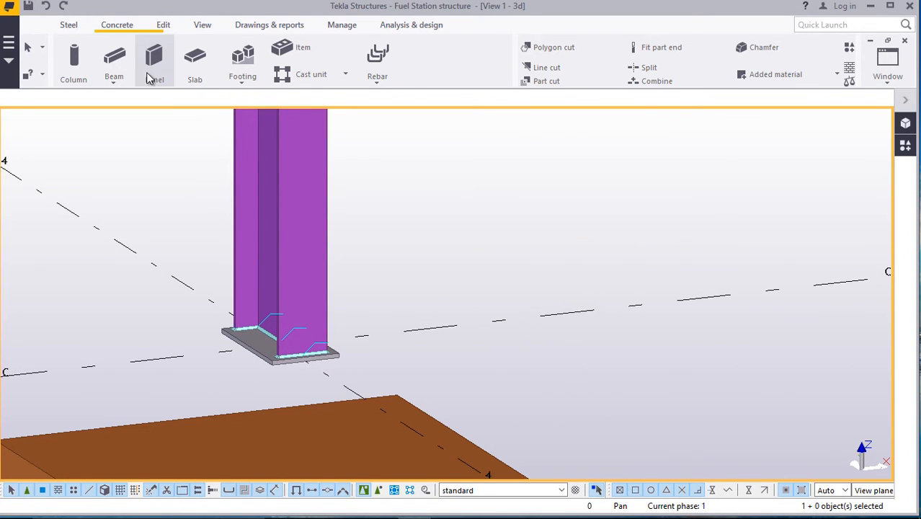
Insert a concrete column at the base of the C-4 steel column and end the command.
scroll(265, 289, down, 3)
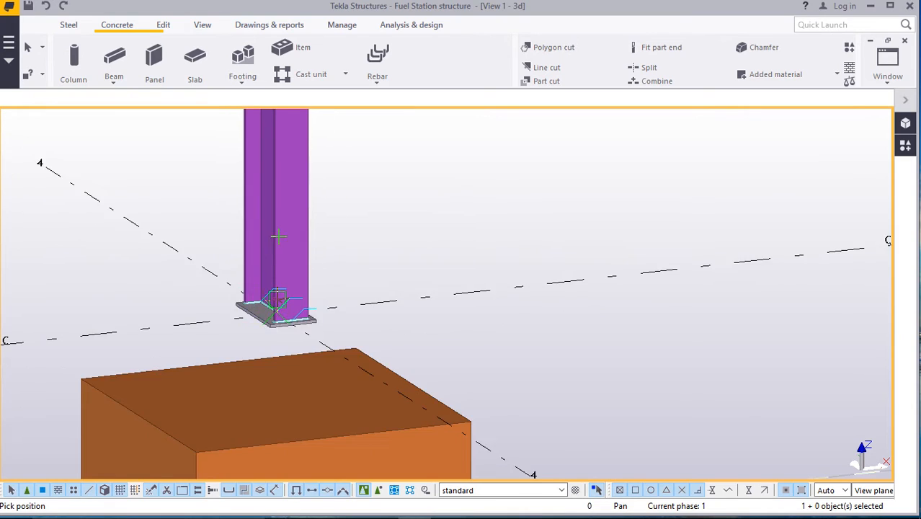
scroll(272, 315, up, 3)
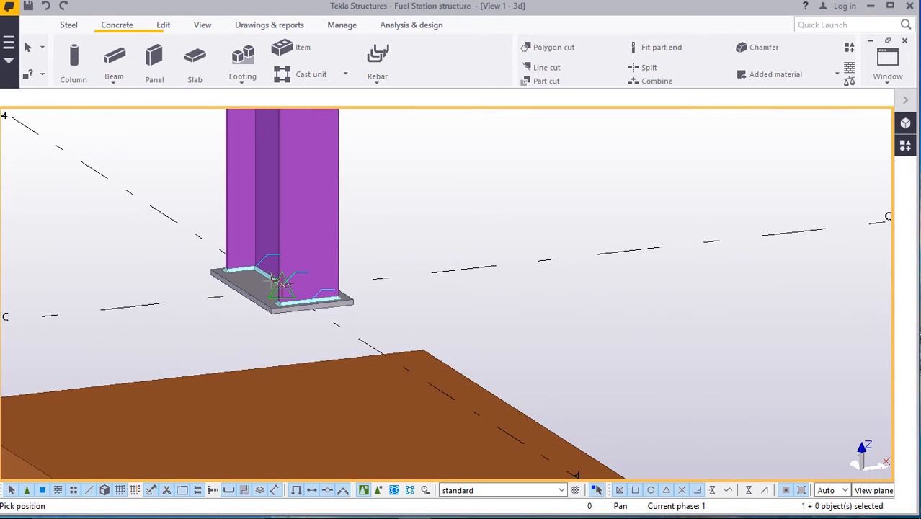
click(278, 283)
scroll(295, 283, down, 1)
right_click(517, 178)
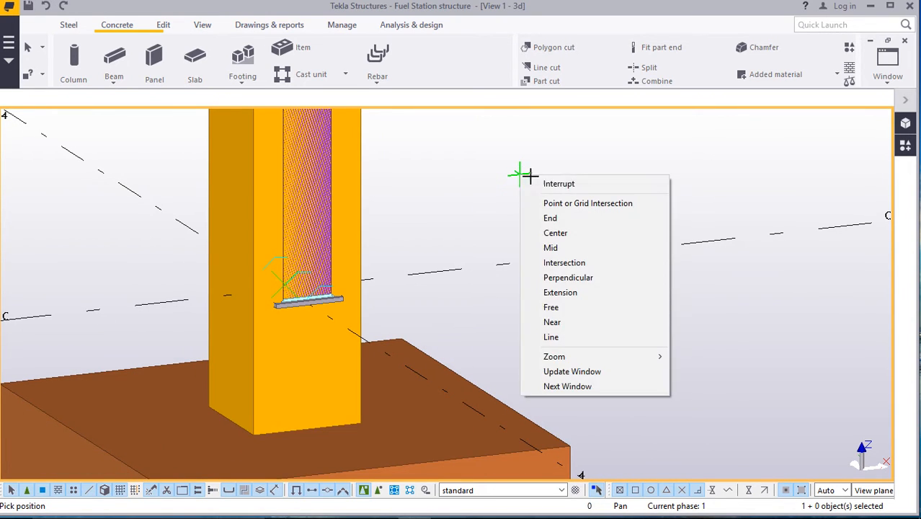
click(546, 184)
Set the top level of the concrete column at C-4 to 500 mm and apply it to the column.
click(209, 26)
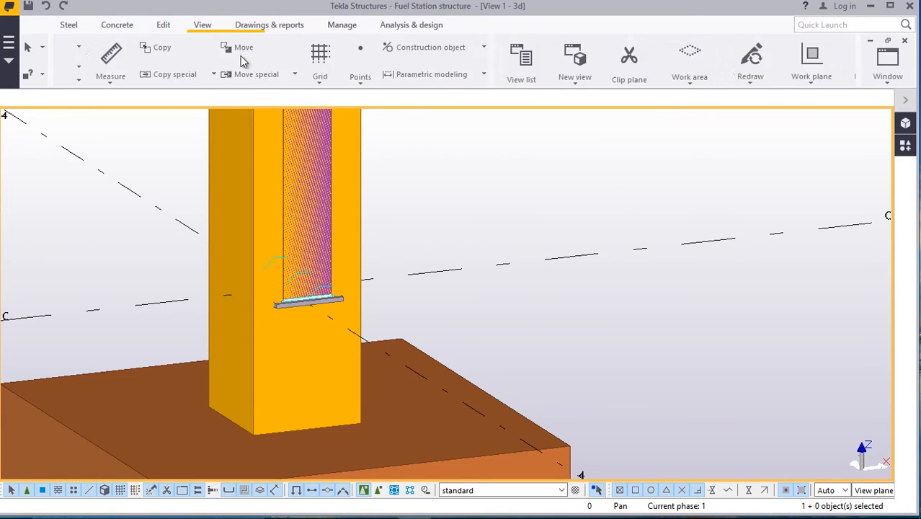
click(505, 67)
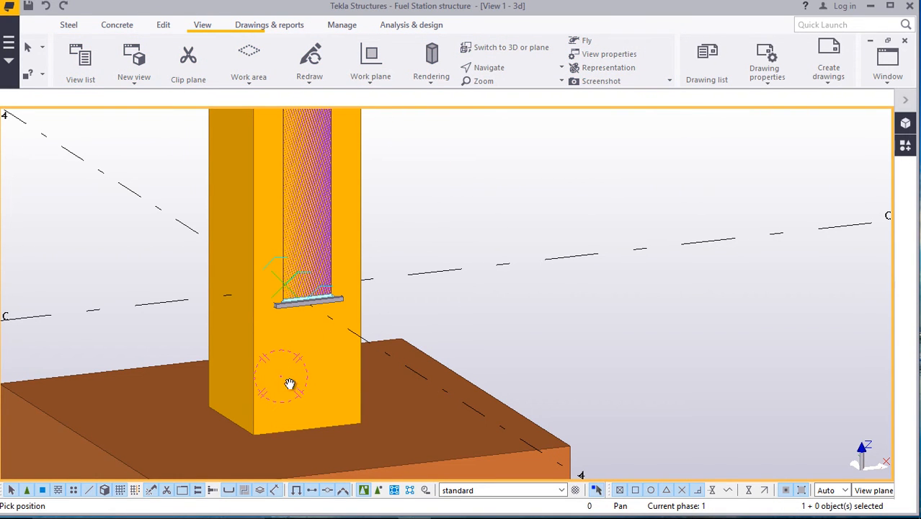
ctrl+middle_drag(297, 369, 369, 229)
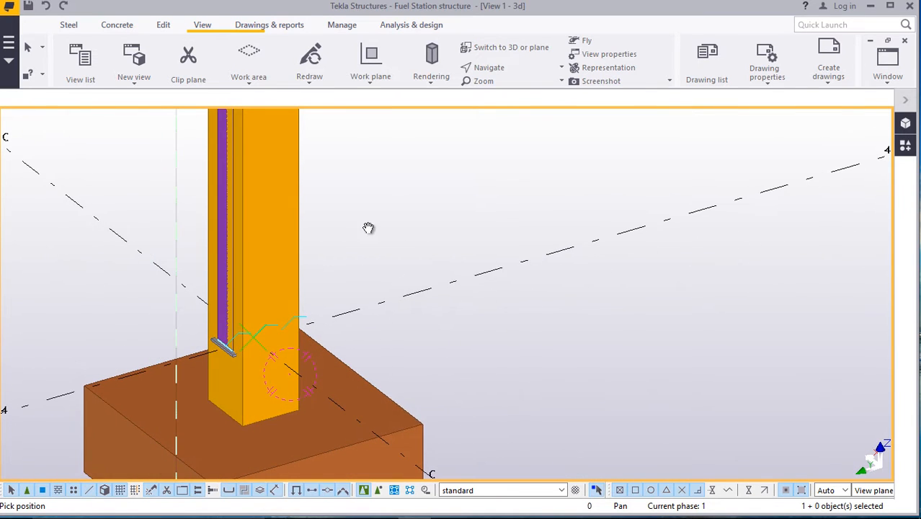
right_click(388, 207)
click(413, 215)
double_click(285, 213)
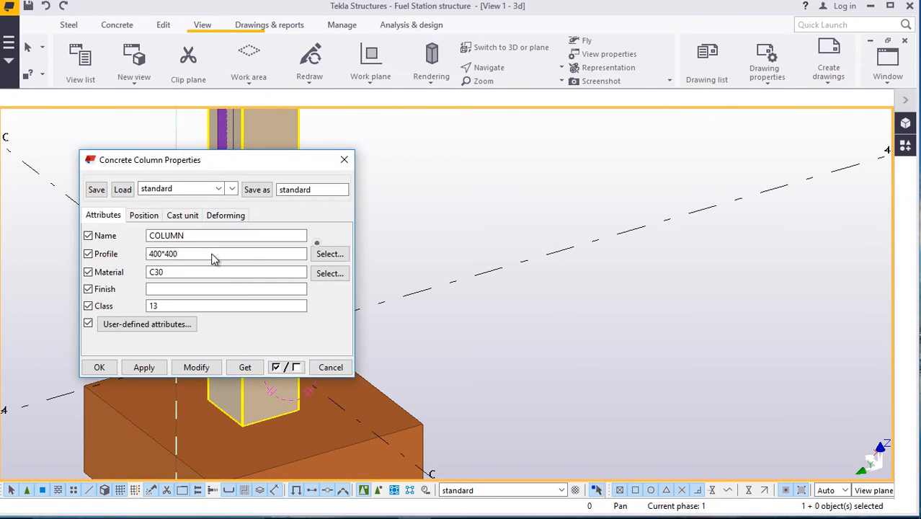
click(143, 217)
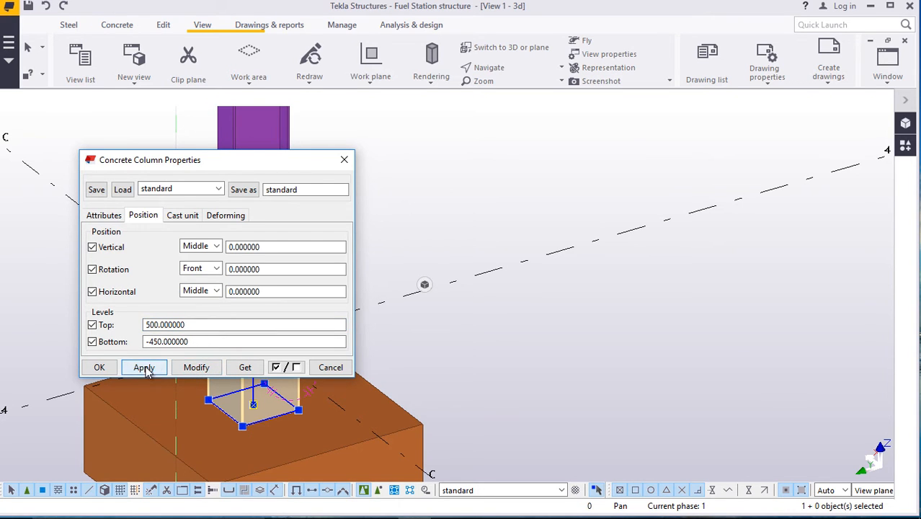
click(99, 367)
scroll(297, 281, up, 5)
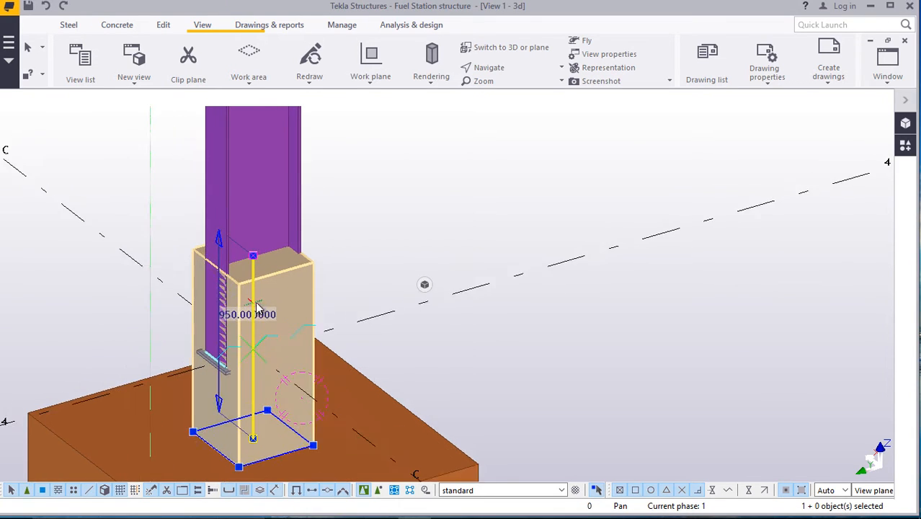
Try a top level of 300 mm on the C-4 concrete column, and set it to 0 mm beneath the base plate.
double_click(302, 287)
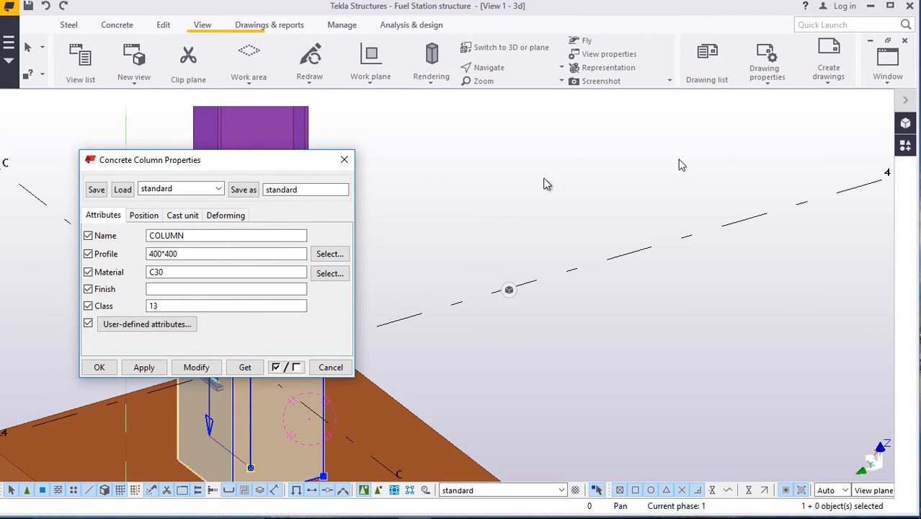
drag(328, 160, 712, 163)
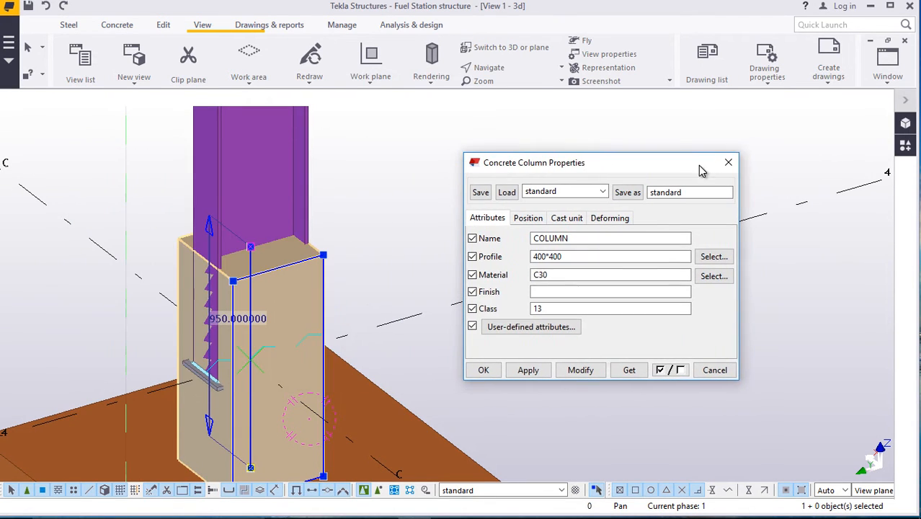
click(529, 219)
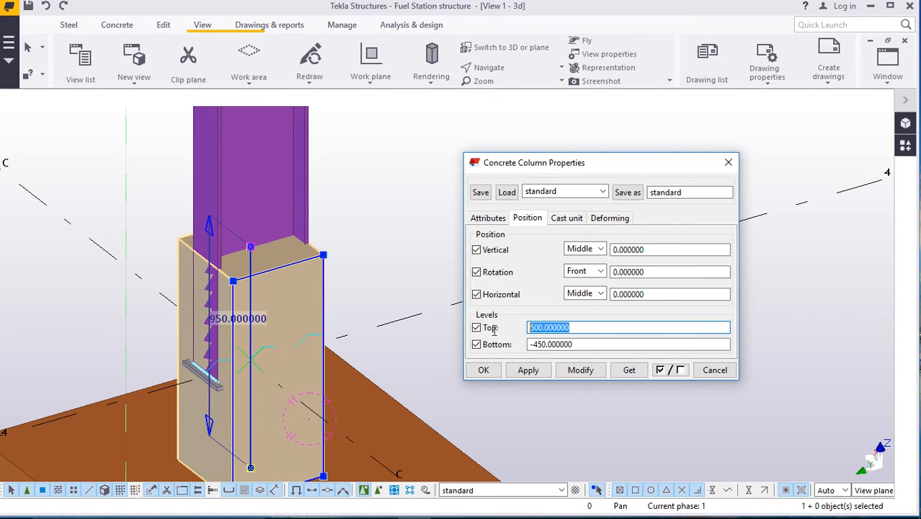
click(579, 370)
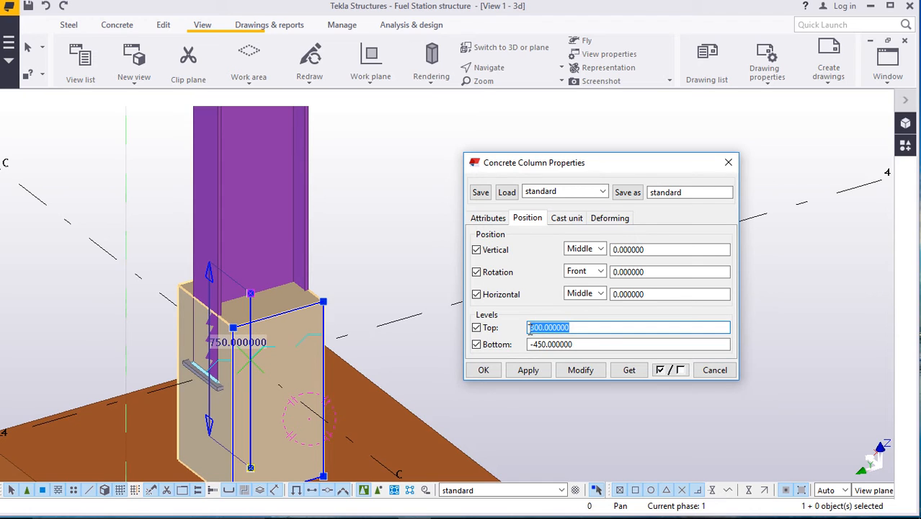
click(589, 369)
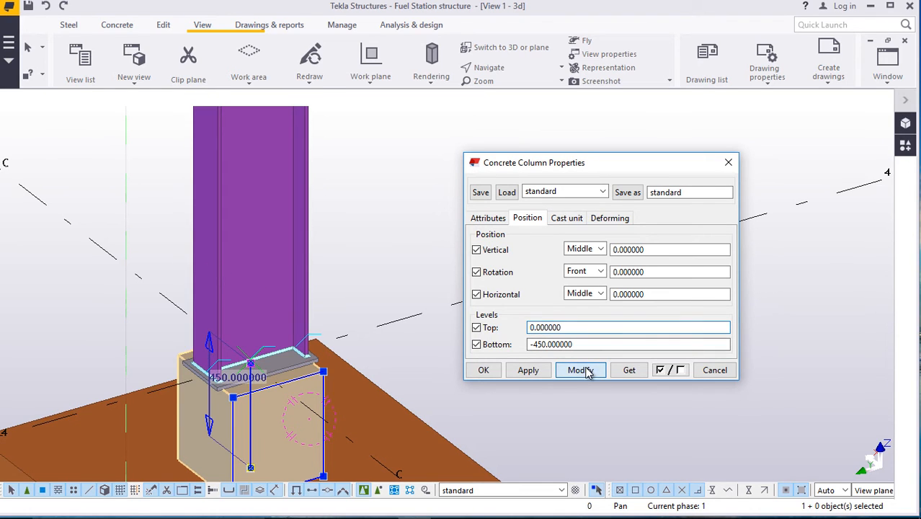
click(522, 372)
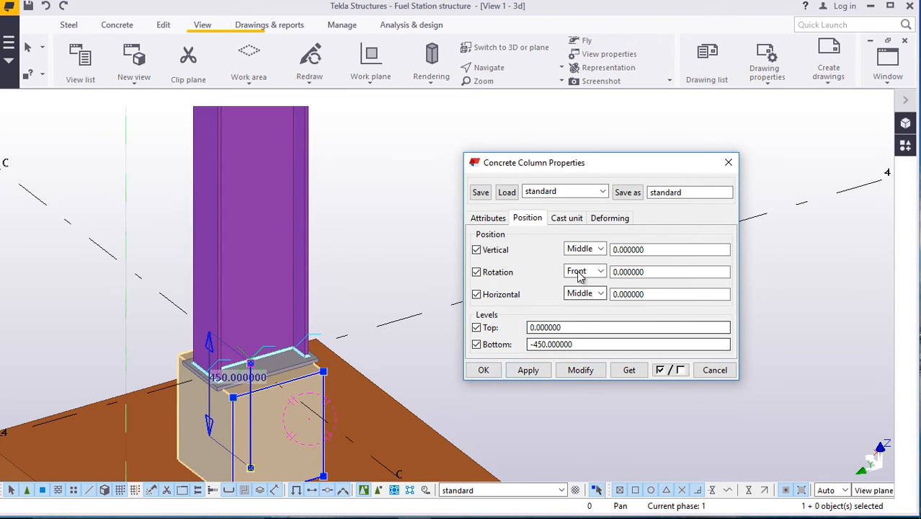
Try a 400*600 profile on the C-4 concrete column, and change the profile to 500*400.
click(483, 218)
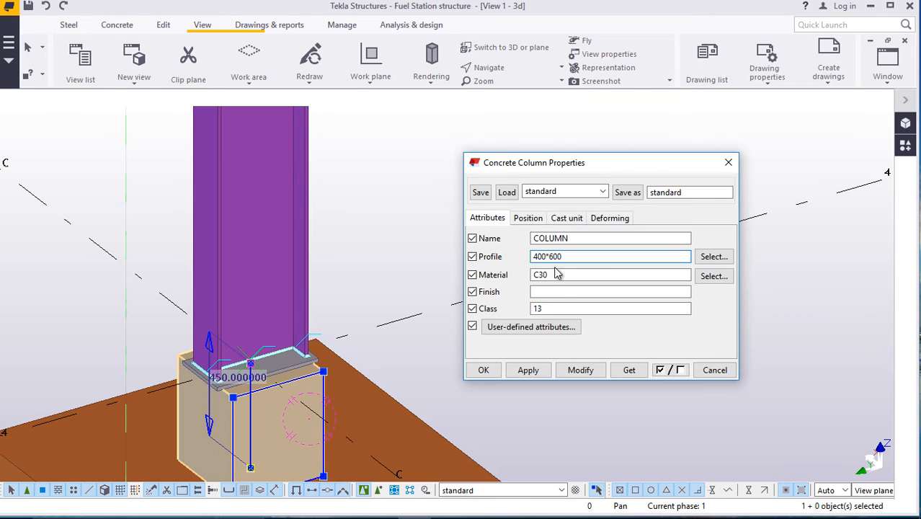
click(580, 371)
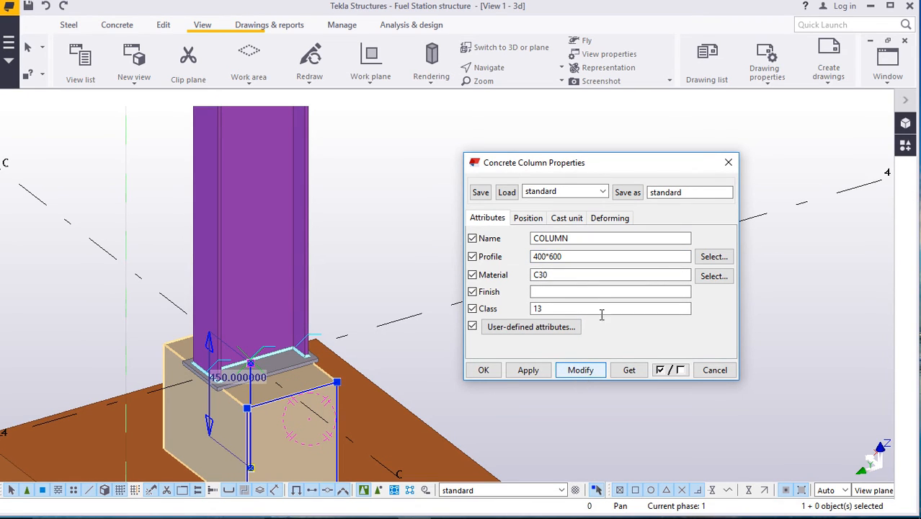
click(566, 256)
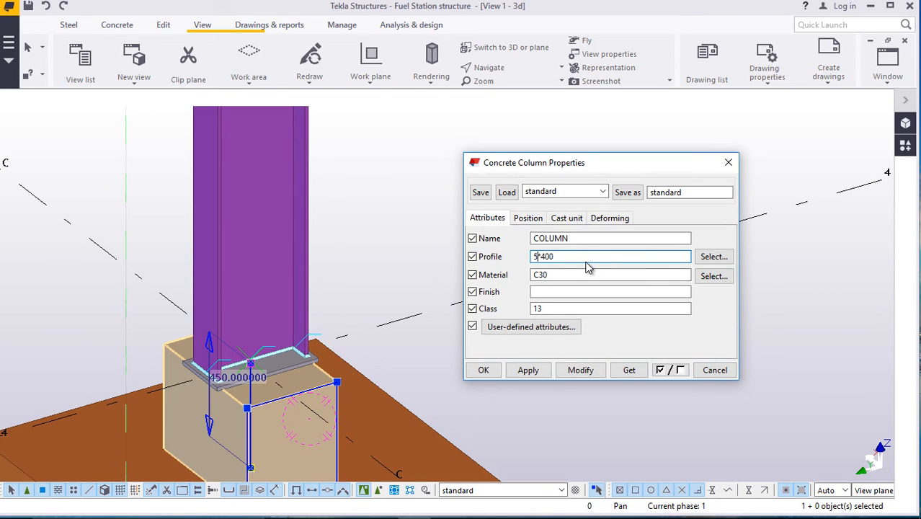
click(583, 370)
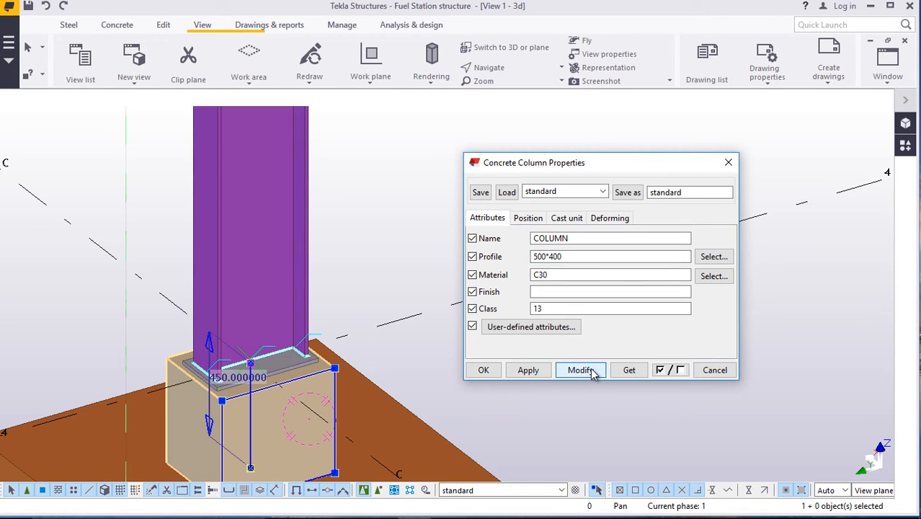
Accept the 500*400 properties for the C-4 concrete pedestal, close its settings and clear the selection.
click(485, 371)
click(400, 194)
scroll(428, 207, up, 1)
scroll(427, 208, down, 2)
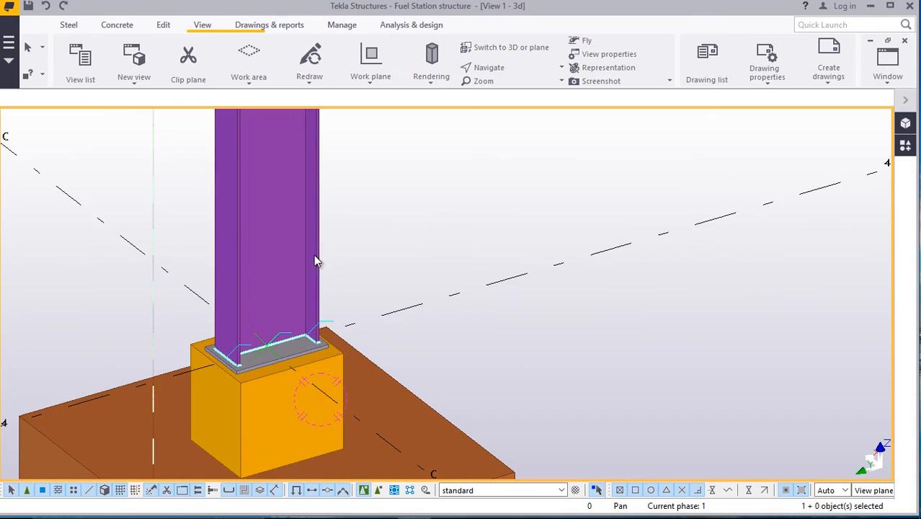
Copy the C-4 concrete pedestal onto the A-4 footing, using matching upper footing corners as the origin and destination.
scroll(317, 245, down, 3)
click(302, 351)
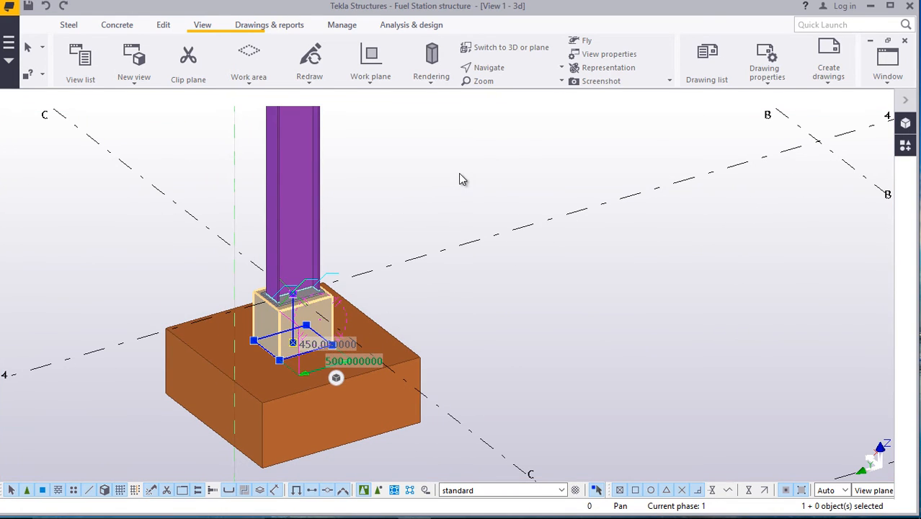
right_click(462, 160)
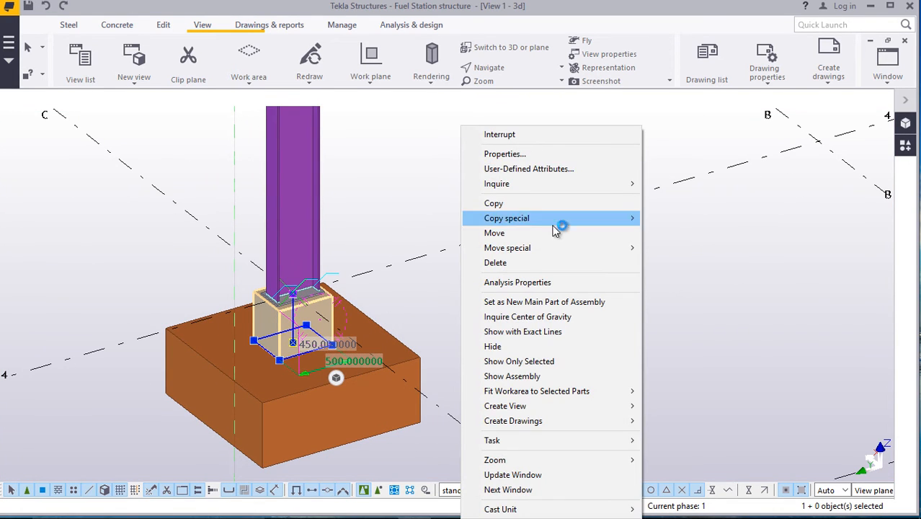
click(507, 208)
scroll(370, 283, down, 3)
scroll(325, 355, up, 1)
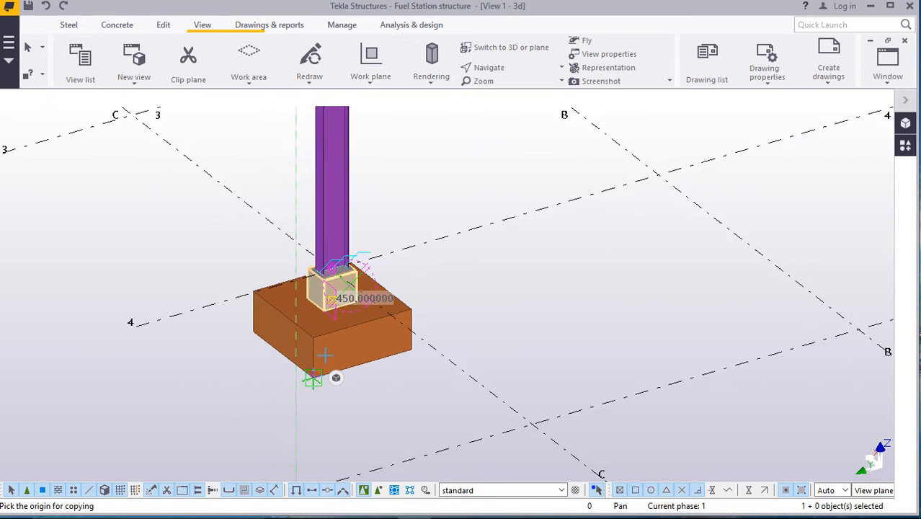
scroll(325, 355, up, 2)
scroll(289, 378, down, 3)
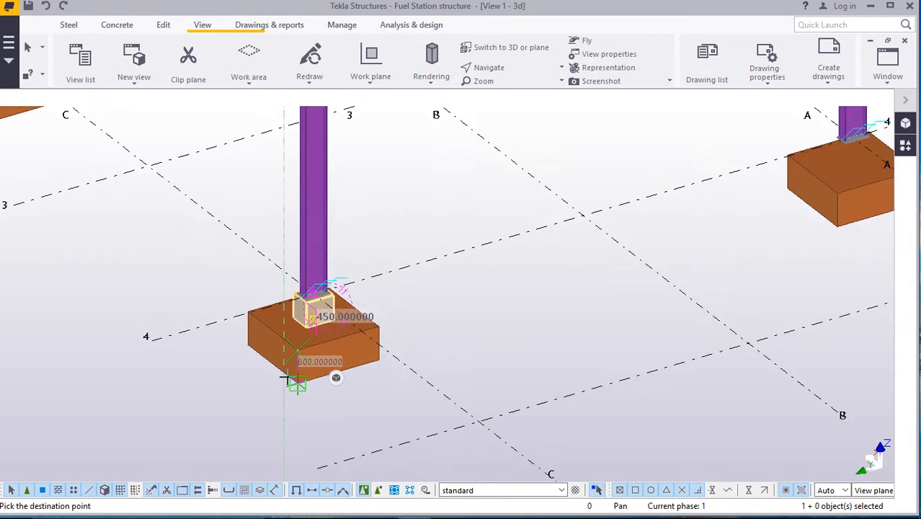
scroll(670, 259, up, 4)
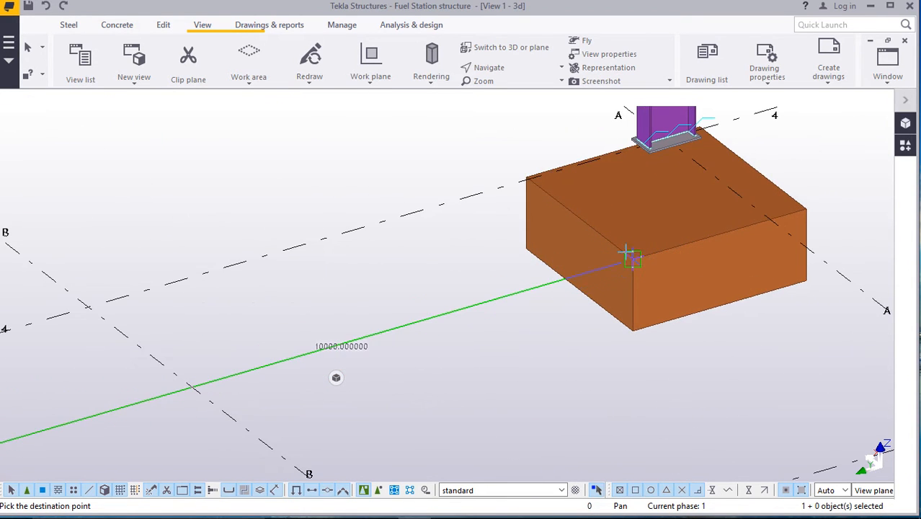
Place another copy of the pedestal on the C-2 footing, with its matching upper corner as the destination.
scroll(633, 258, down, 5)
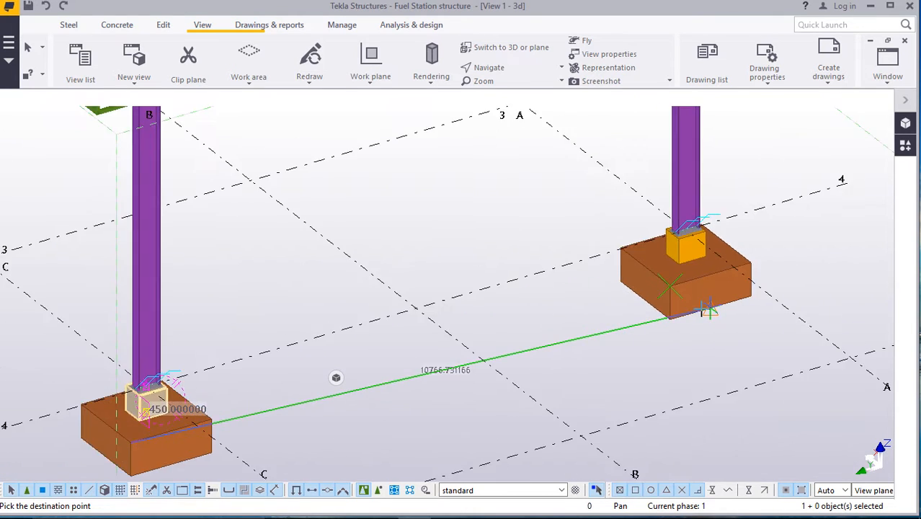
scroll(339, 266, up, 5)
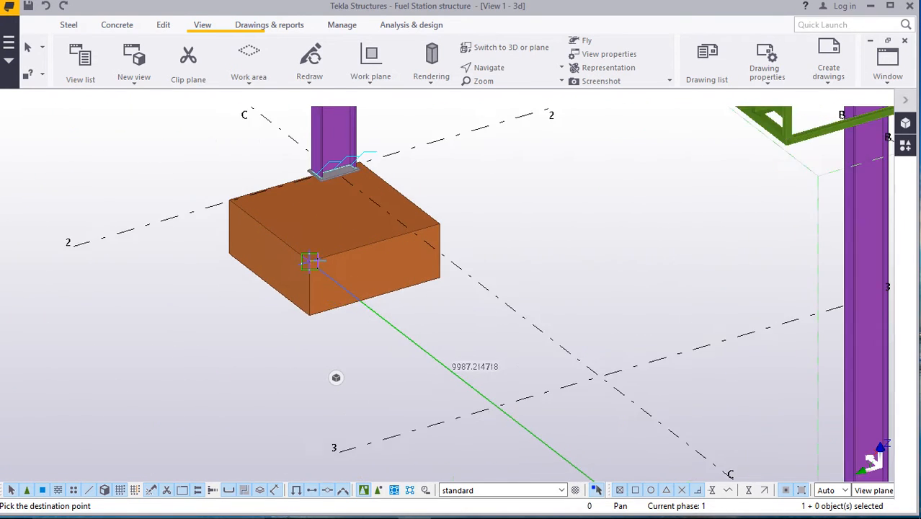
click(306, 261)
scroll(306, 294, down, 4)
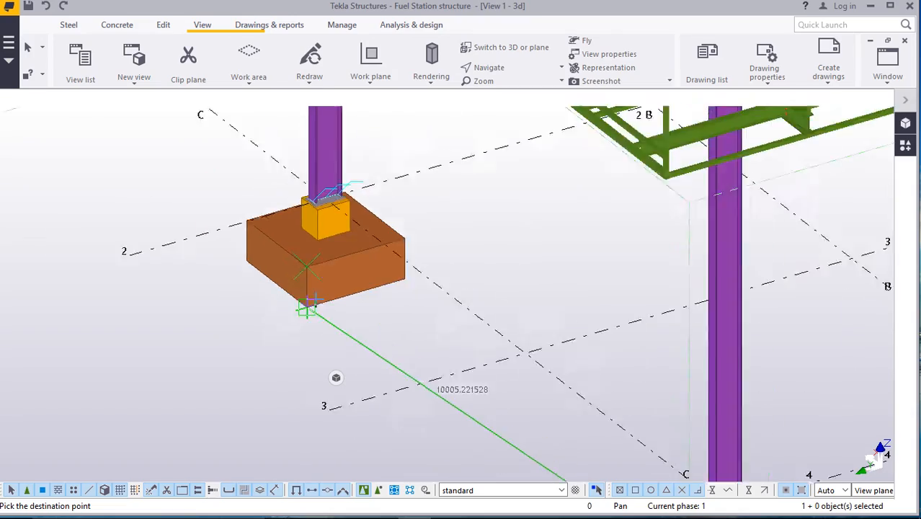
Place the last pedestal copy on the A-2 footing at its matching upper corner and end the copy command.
scroll(688, 170, up, 1)
scroll(678, 167, up, 5)
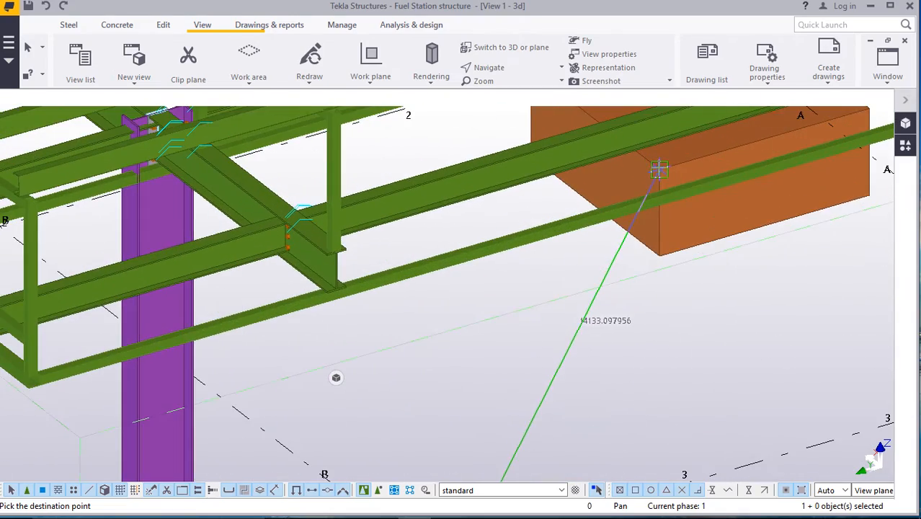
scroll(658, 169, down, 8)
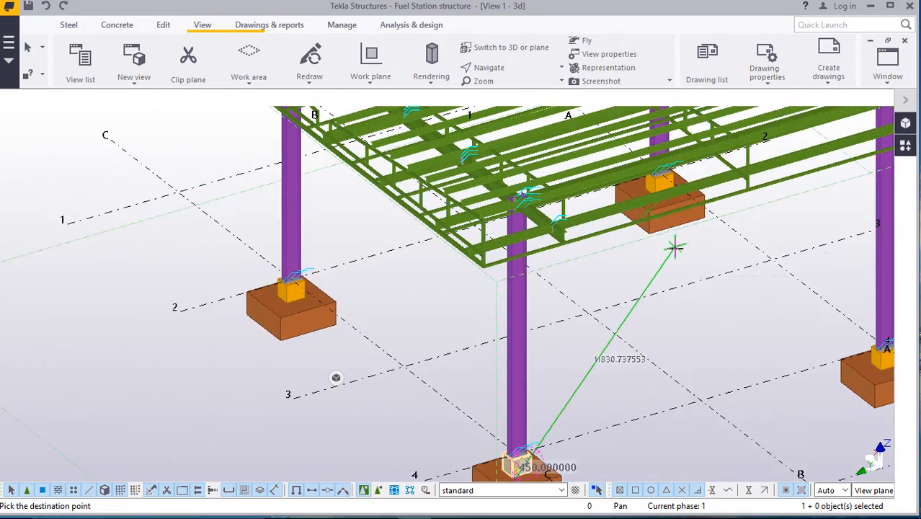
right_click(675, 248)
click(712, 257)
Rotate around the structure to examine the pedestals and footings under all four columns, and clear the selection.
click(505, 70)
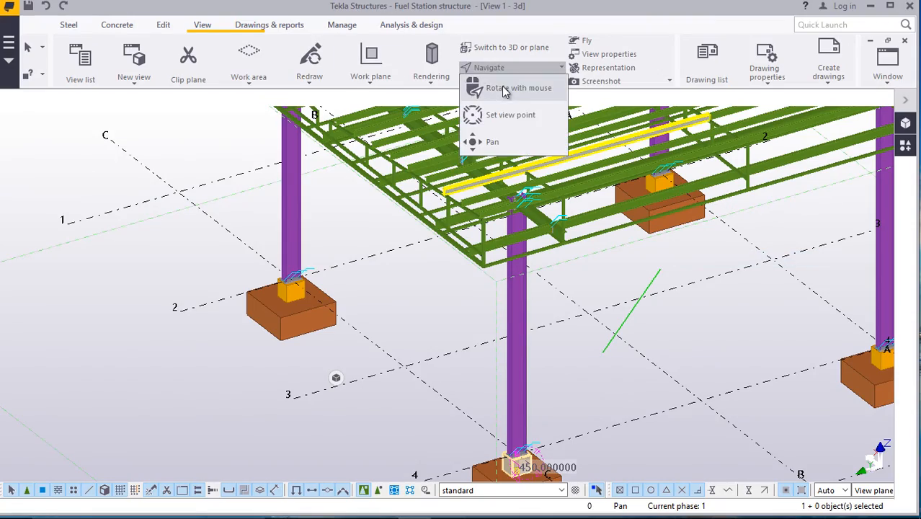
click(505, 88)
drag(665, 212, 514, 187)
scroll(286, 243, down, 5)
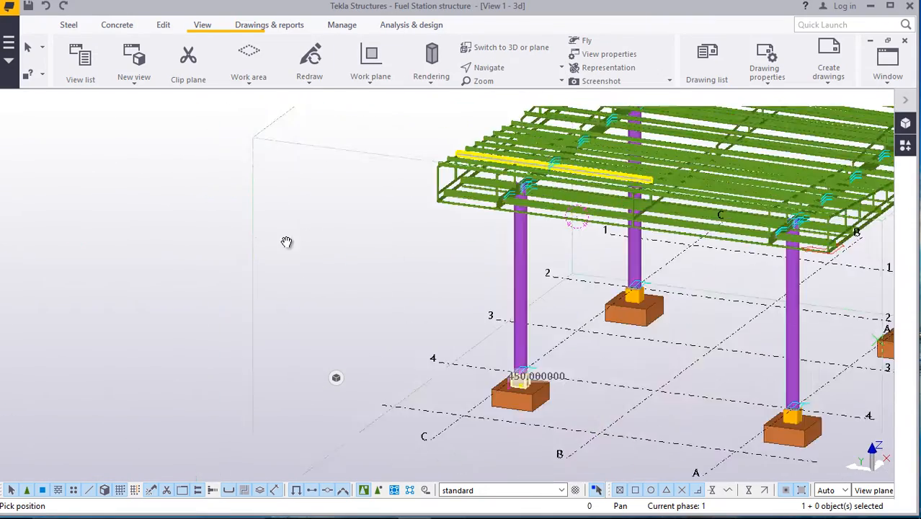
drag(477, 215, 344, 187)
scroll(485, 219, up, 2)
scroll(485, 219, up, 3)
drag(513, 220, 474, 235)
scroll(477, 209, down, 3)
right_click(600, 151)
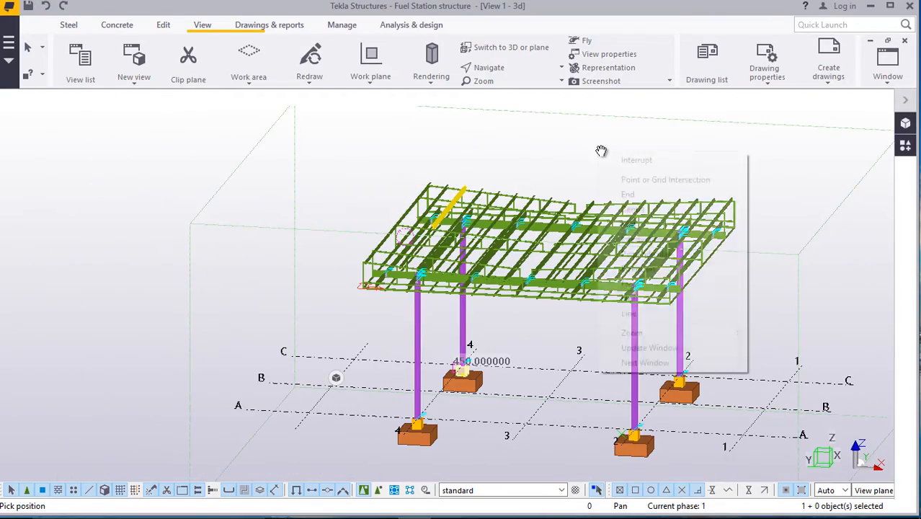
click(607, 158)
click(560, 191)
Examine the whole fuel station frame from several sides, from the foundations up to the roof corner above a column.
scroll(559, 195, up, 2)
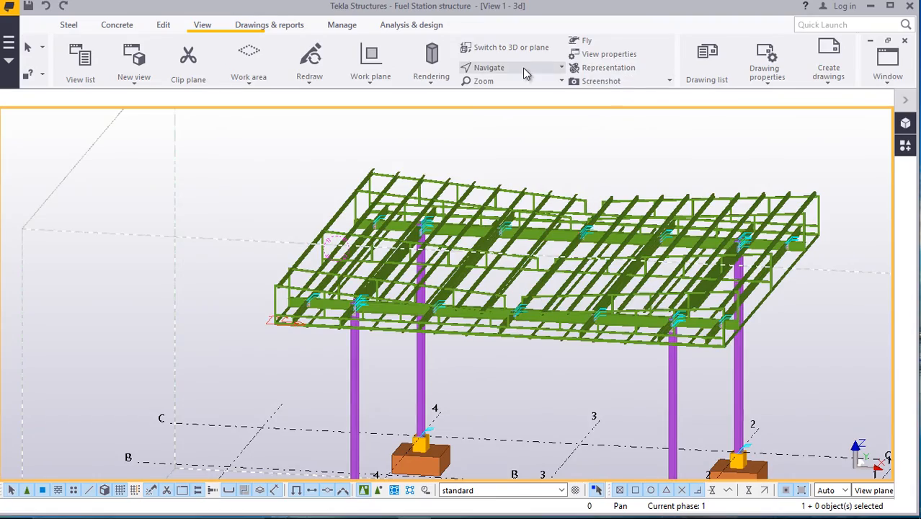
click(483, 67)
click(515, 85)
drag(531, 208, 504, 243)
scroll(502, 229, down, 3)
drag(557, 268, 439, 286)
ctrl+middle_drag(439, 286, 312, 177)
scroll(326, 190, up, 3)
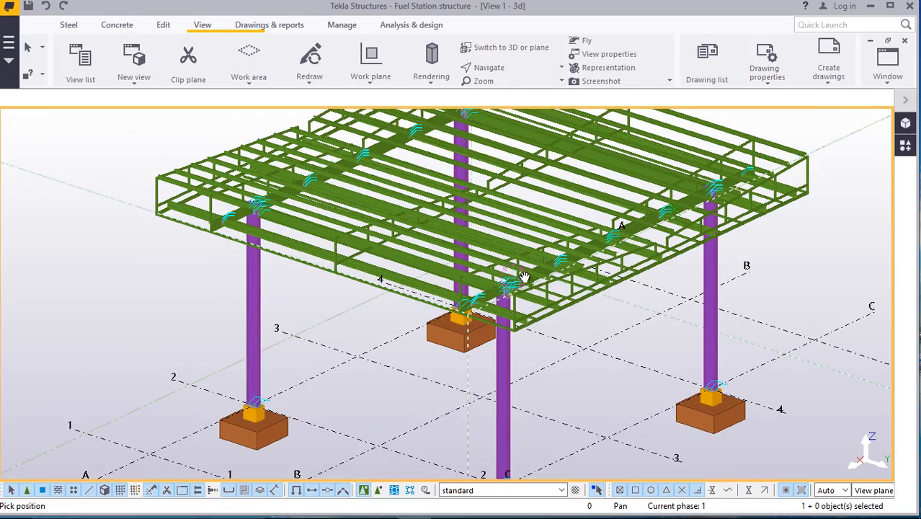
ctrl+middle_drag(524, 277, 564, 362)
scroll(358, 376, down, 3)
ctrl+middle_drag(510, 329, 534, 358)
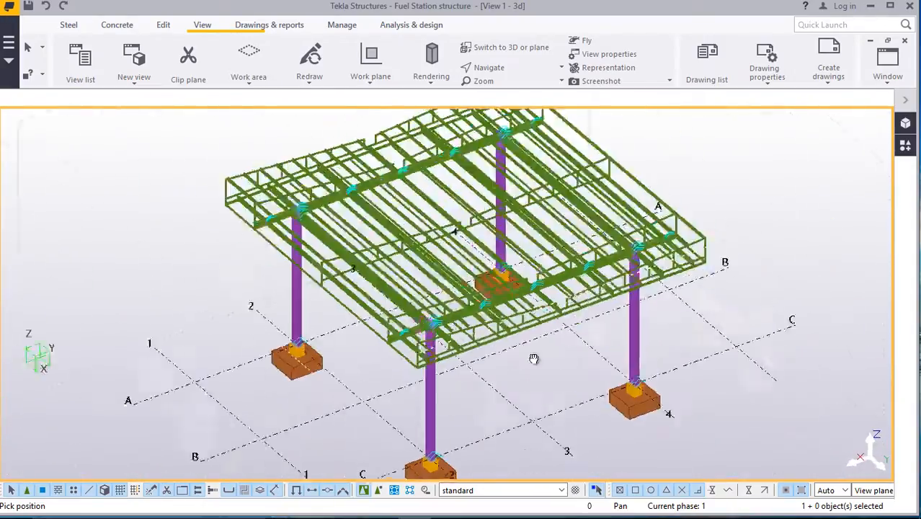
scroll(448, 324, up, 6)
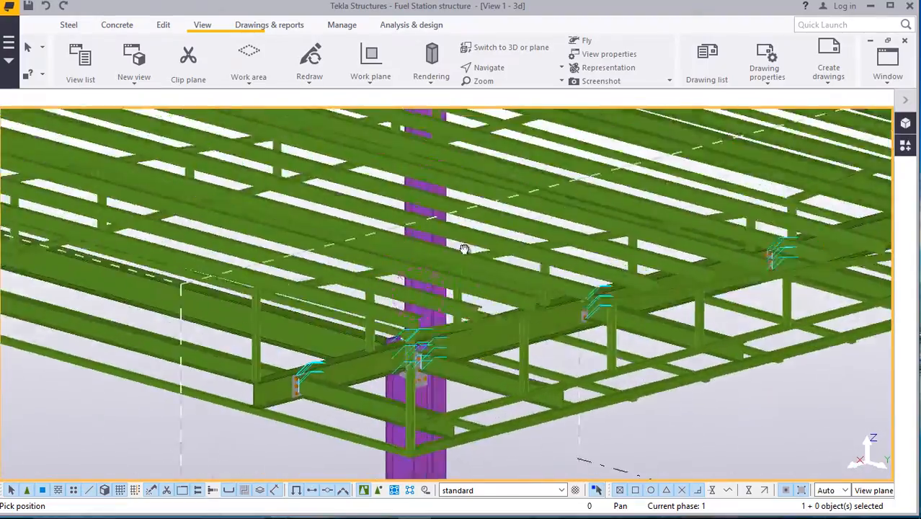
Examine the canopy roof's purlins, main beams and bolted beam connections up close.
ctrl+middle_drag(464, 249, 407, 238)
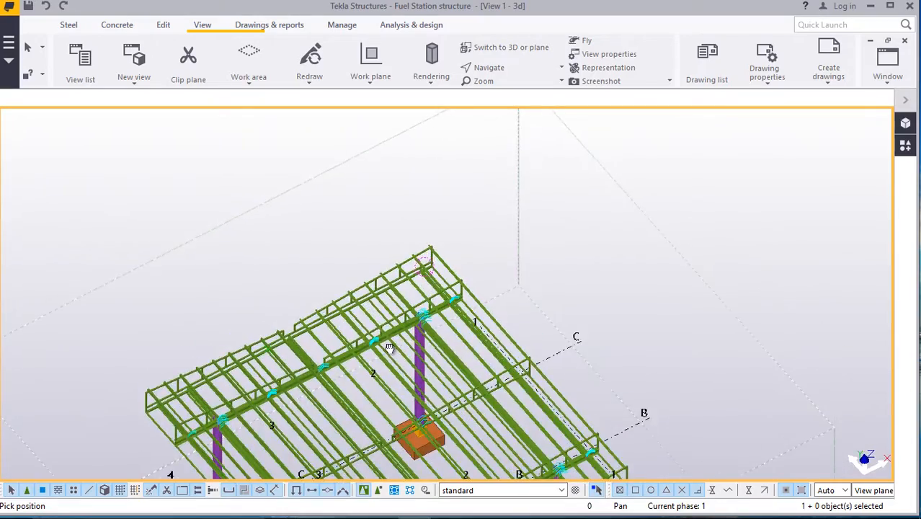
scroll(292, 348, up, 10)
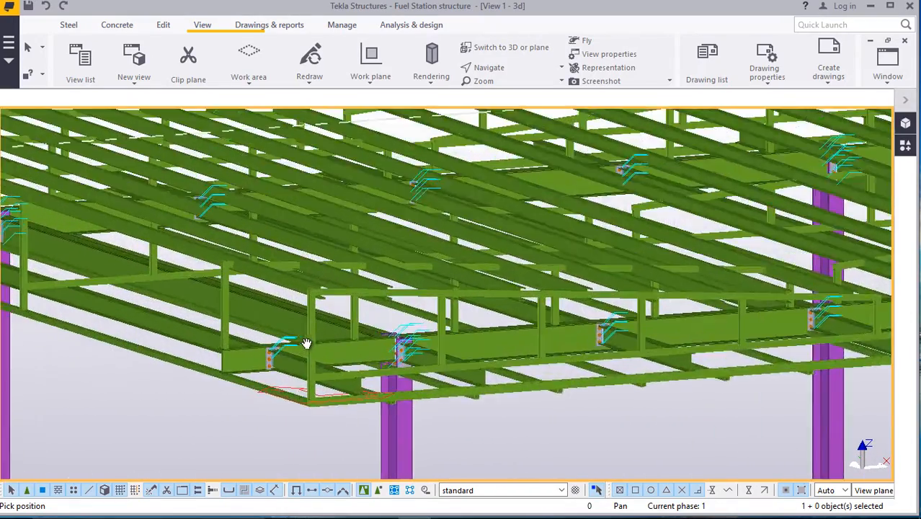
scroll(309, 321, down, 3)
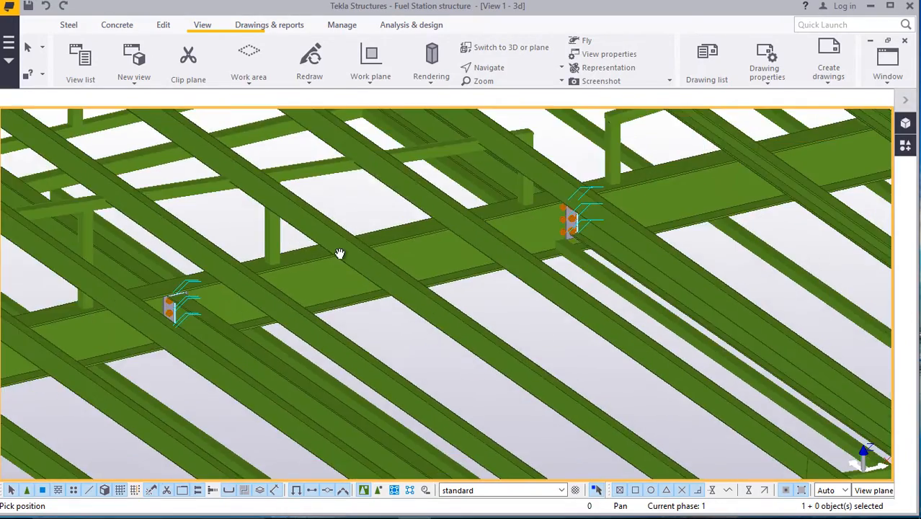
ctrl+middle_drag(337, 249, 309, 288)
scroll(277, 261, down, 5)
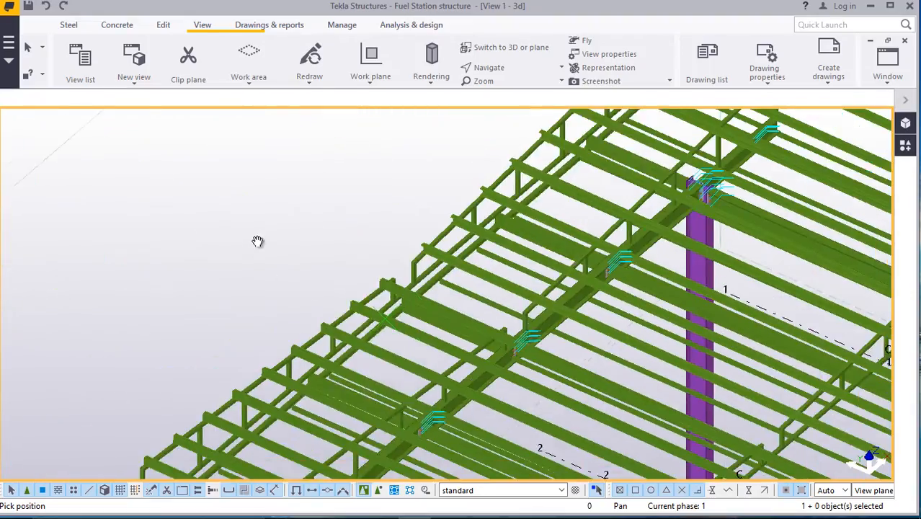
ctrl+middle_drag(530, 359, 441, 316)
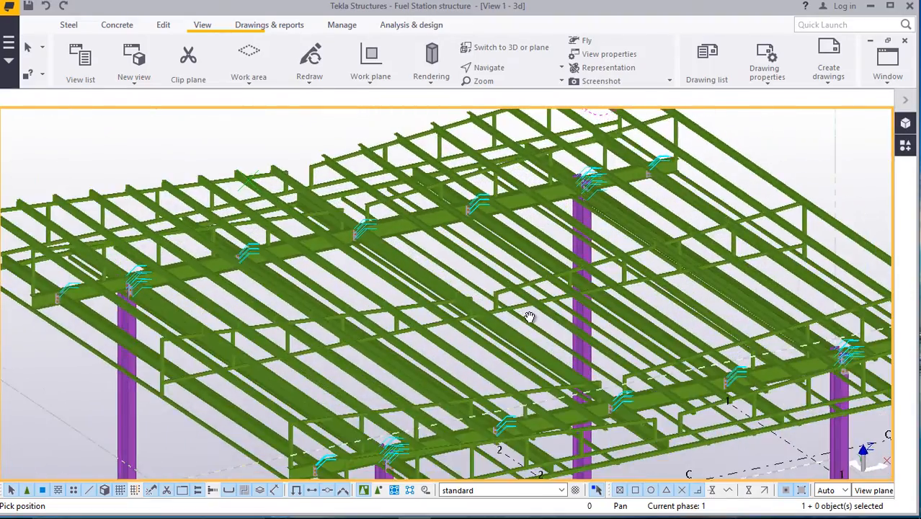
scroll(542, 315, up, 3)
ctrl+middle_drag(584, 322, 552, 323)
scroll(576, 329, down, 4)
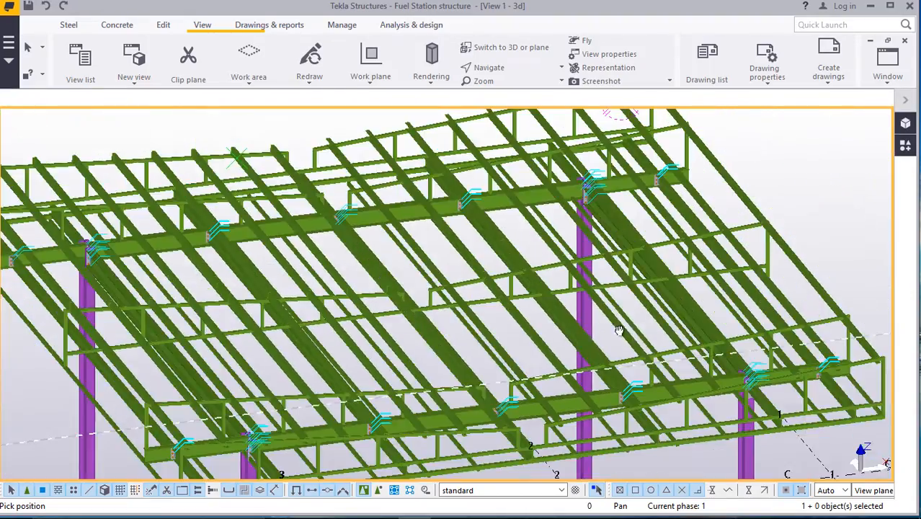
Examine the canopy roof framing and column connections from the opposite side, and minimize the program window to the desktop.
ctrl+middle_drag(622, 329, 522, 335)
scroll(569, 314, down, 5)
scroll(362, 284, up, 4)
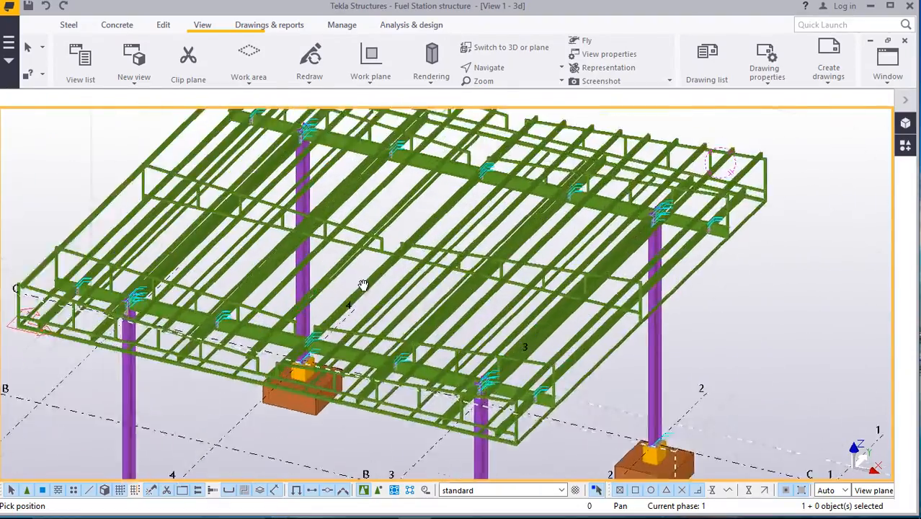
scroll(436, 330, up, 4)
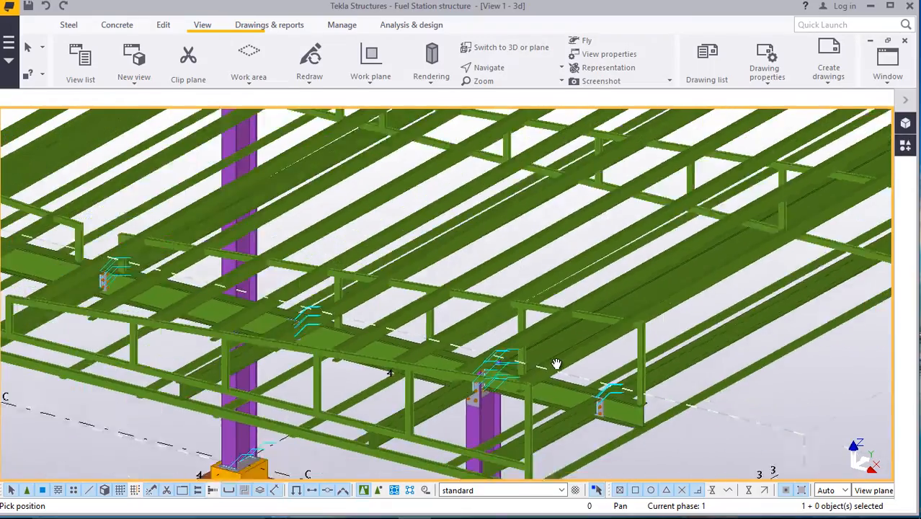
scroll(556, 364, down, 5)
ctrl+middle_drag(461, 328, 509, 364)
scroll(247, 299, up, 2)
scroll(247, 299, up, 3)
scroll(499, 353, down, 5)
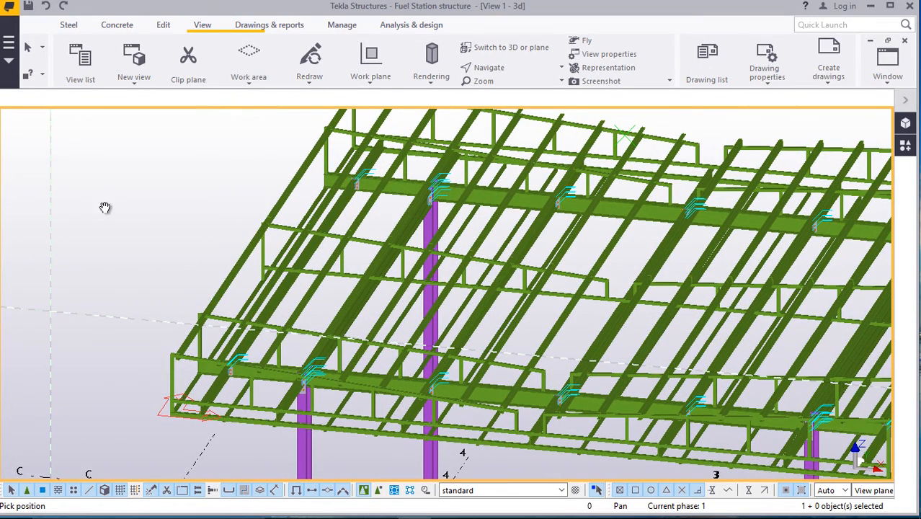
click(870, 9)
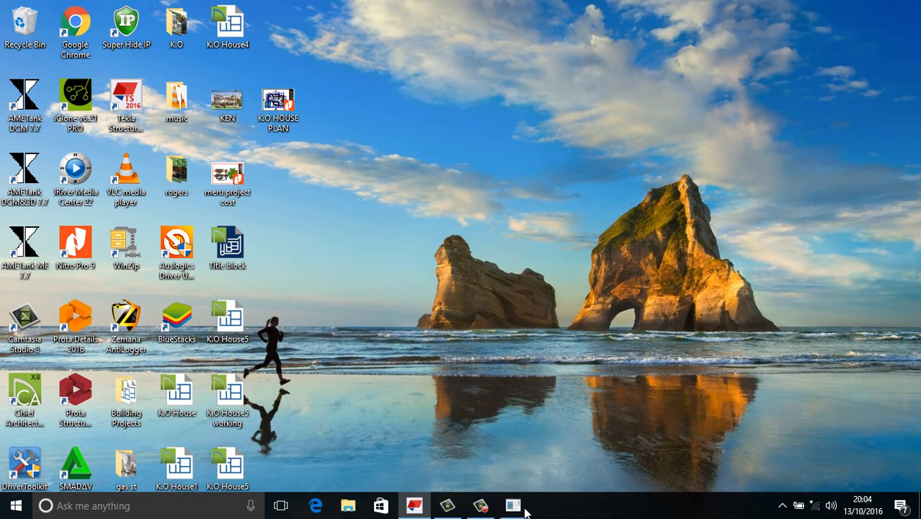